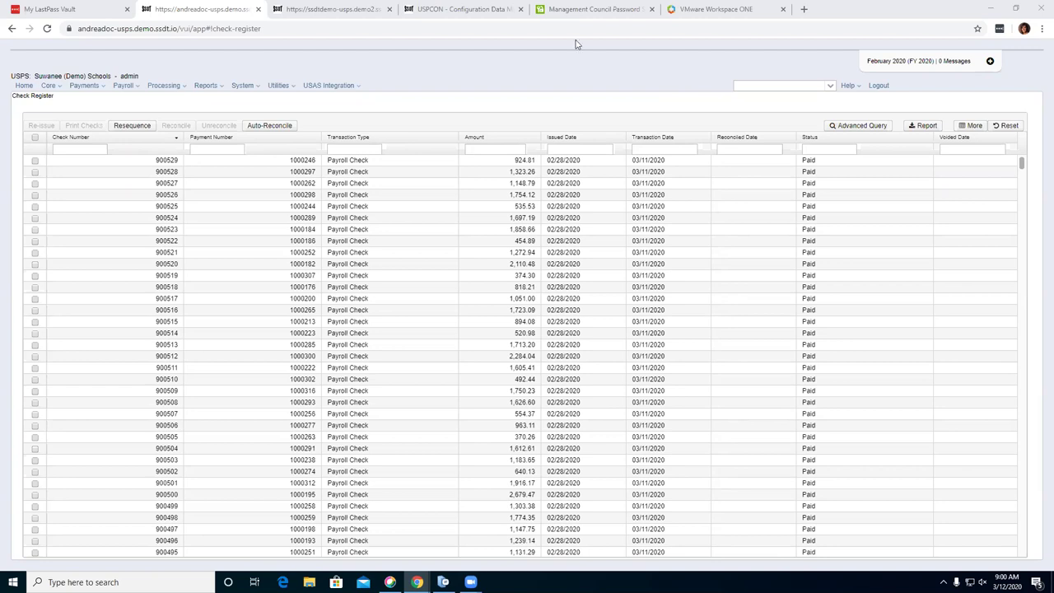
Look through the check register entries and the optional grid columns, including the Bank Account and Date Range groups.
left_click(102, 87)
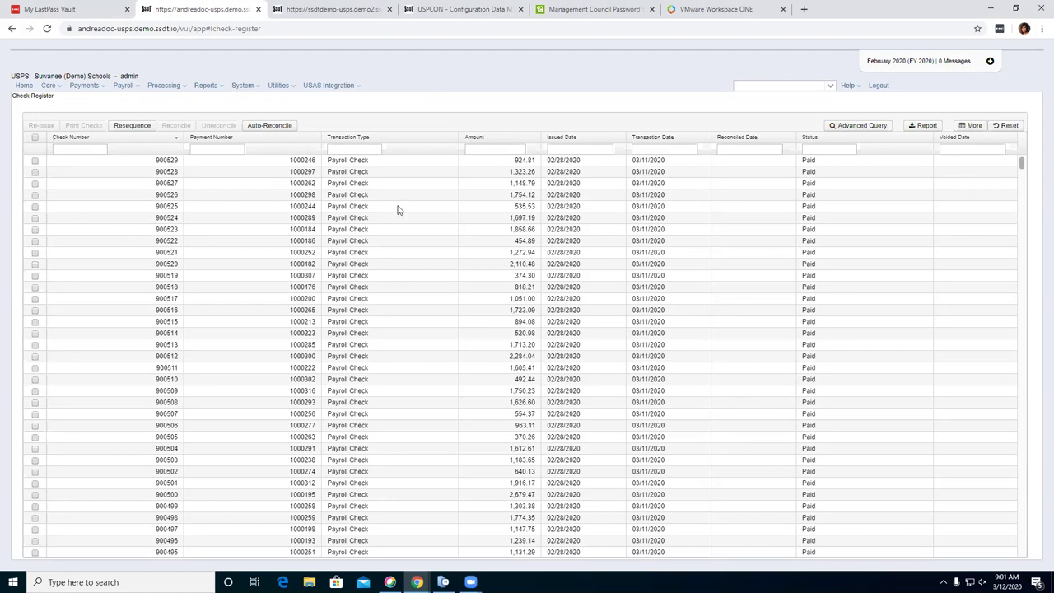
scroll(411, 211, "down", 2)
scroll(429, 212, "down", 2)
scroll(432, 212, "up", 4)
scroll(450, 280, "down", 3)
scroll(445, 272, "up", 3)
left_click(970, 126)
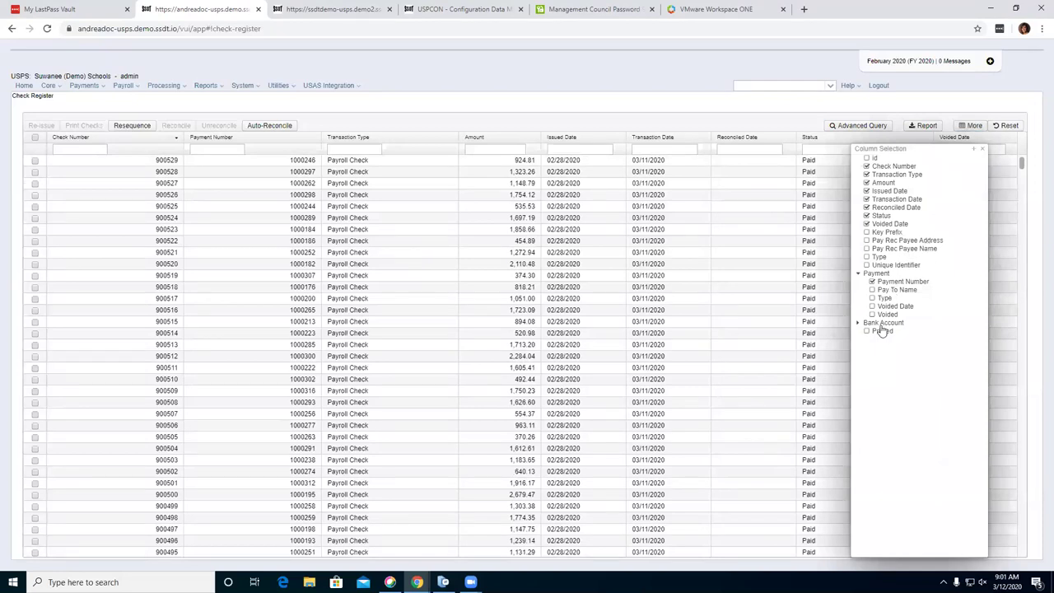
left_click(858, 323)
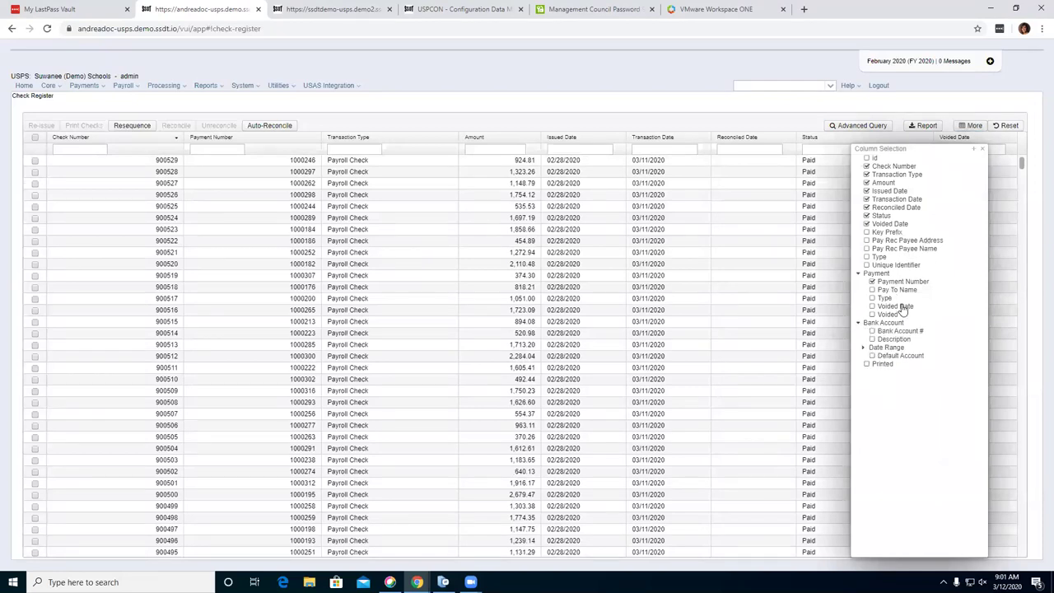
left_click(864, 349)
left_click(983, 149)
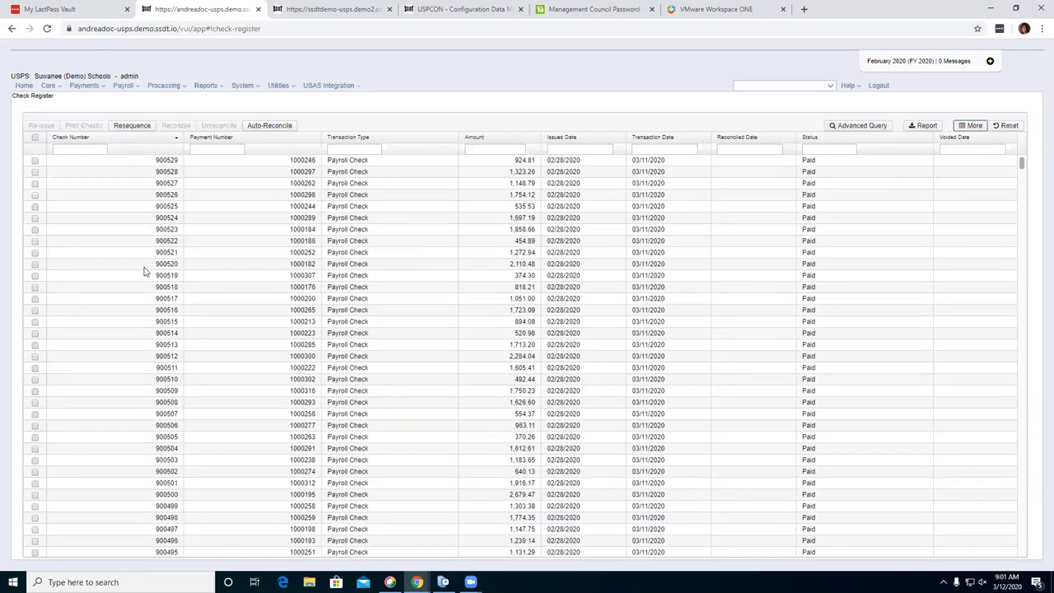
Void and re-issue check 900529 from 1 - Default Bank Account, leaving the new check number and reissue date blank.
left_click(36, 161)
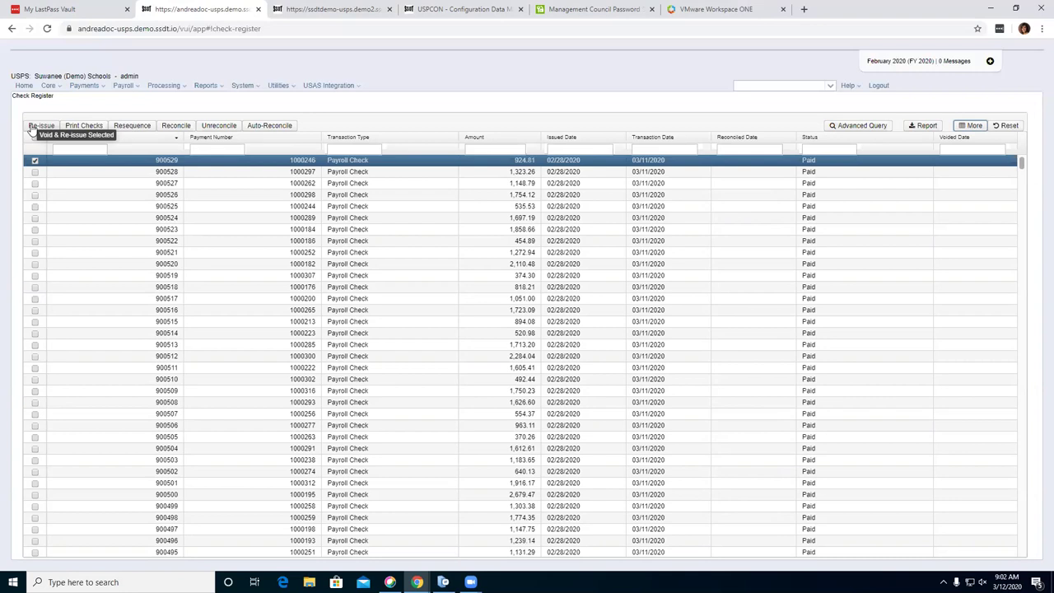
left_click(33, 126)
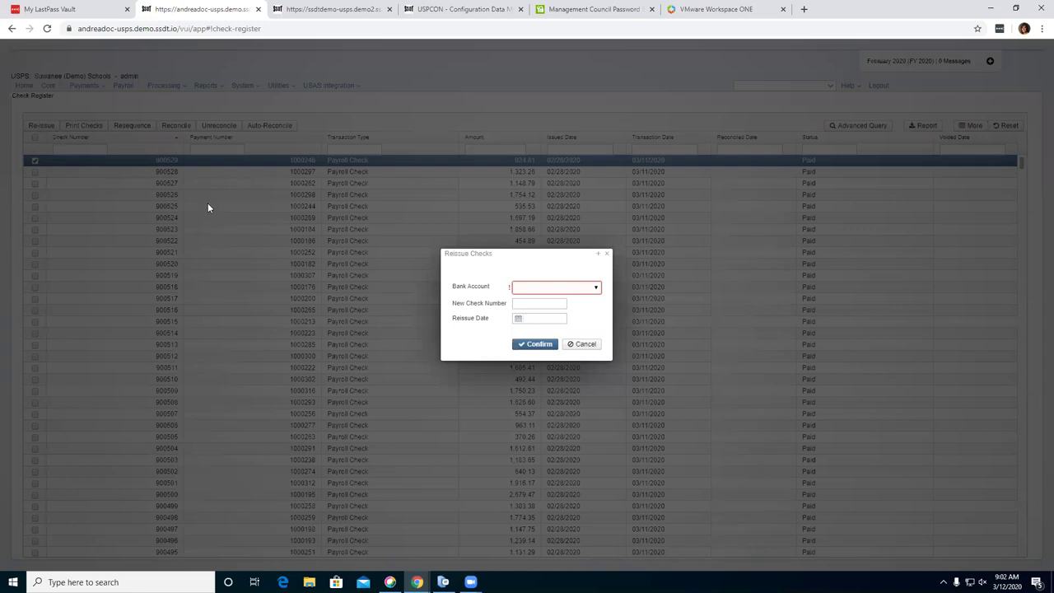
left_click(595, 287)
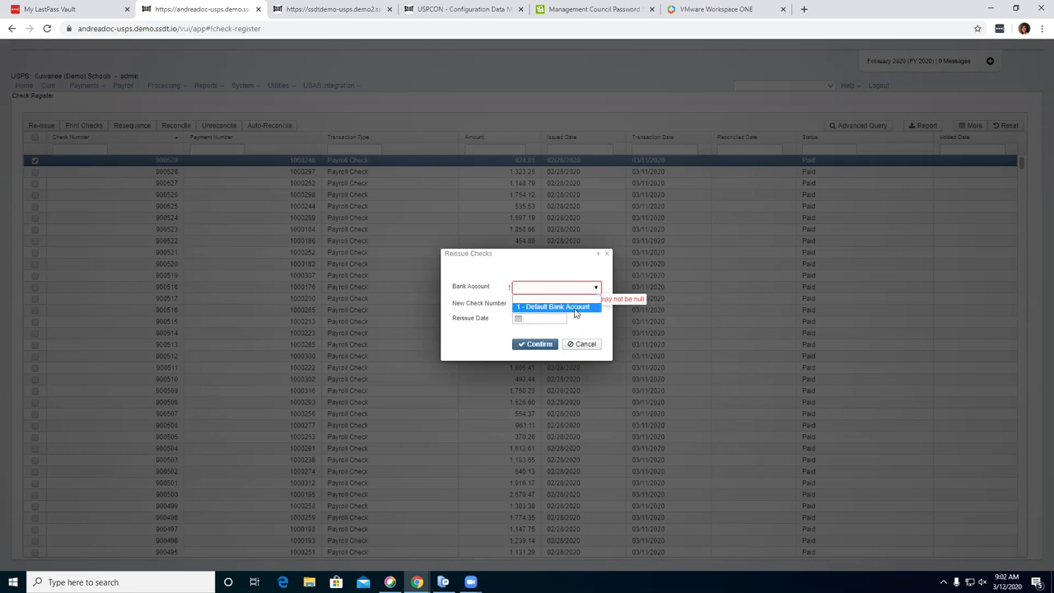
left_click(574, 307)
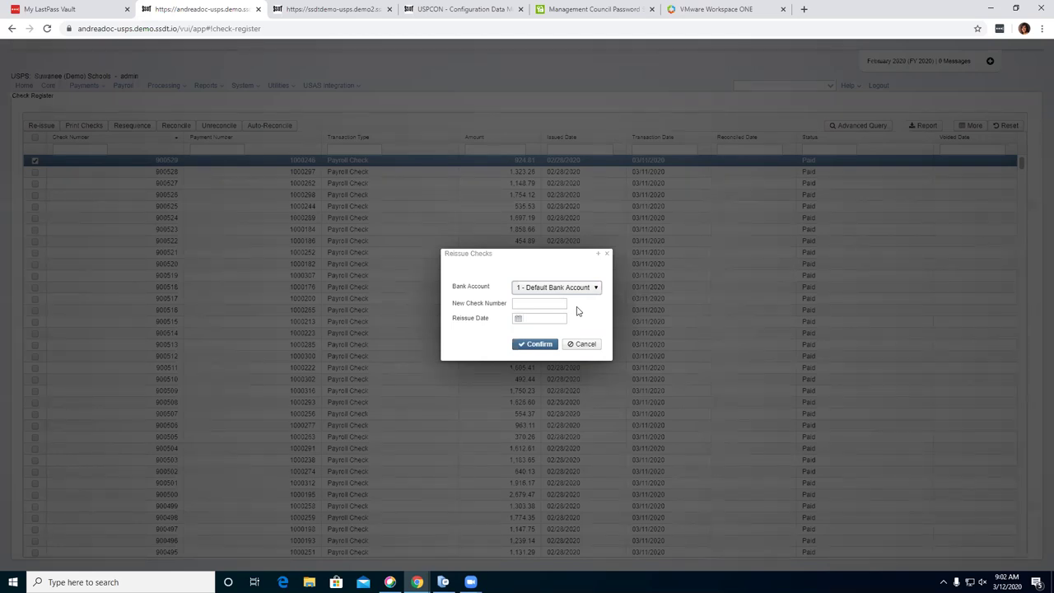
left_click(550, 304)
left_click(550, 318)
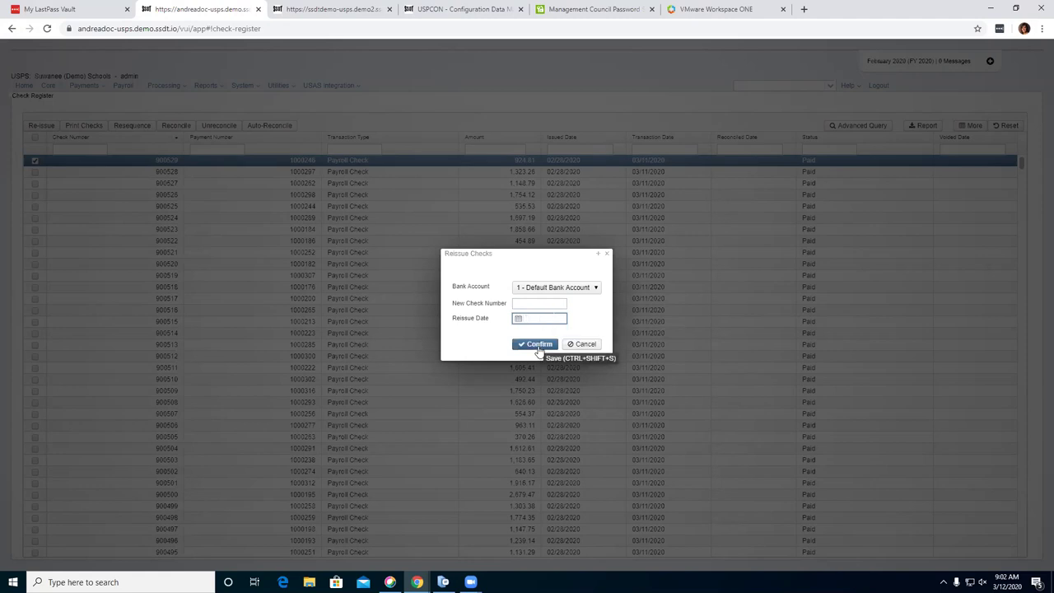
left_click(538, 346)
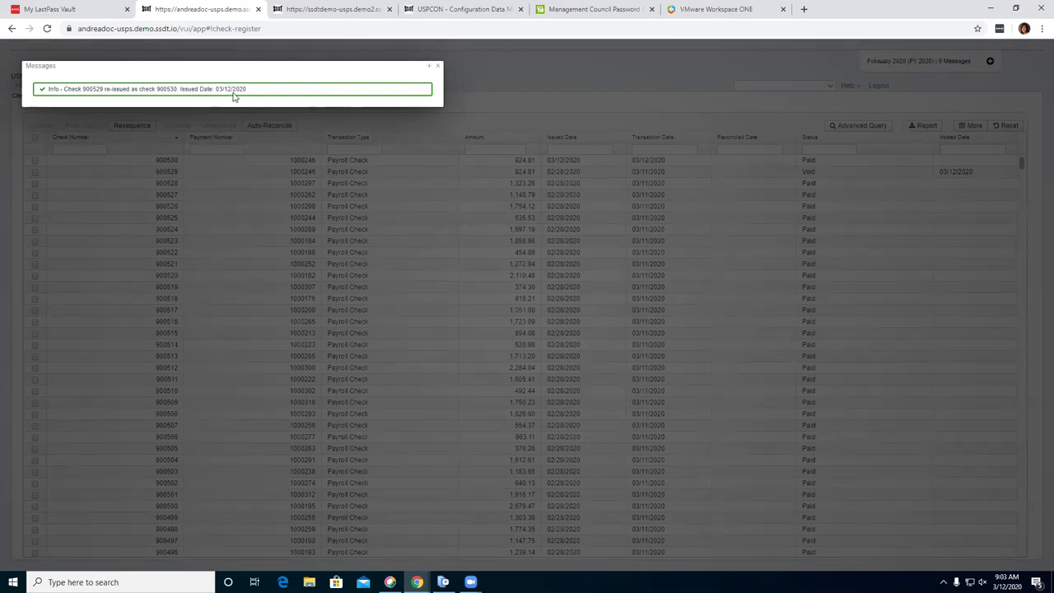
left_click(438, 67)
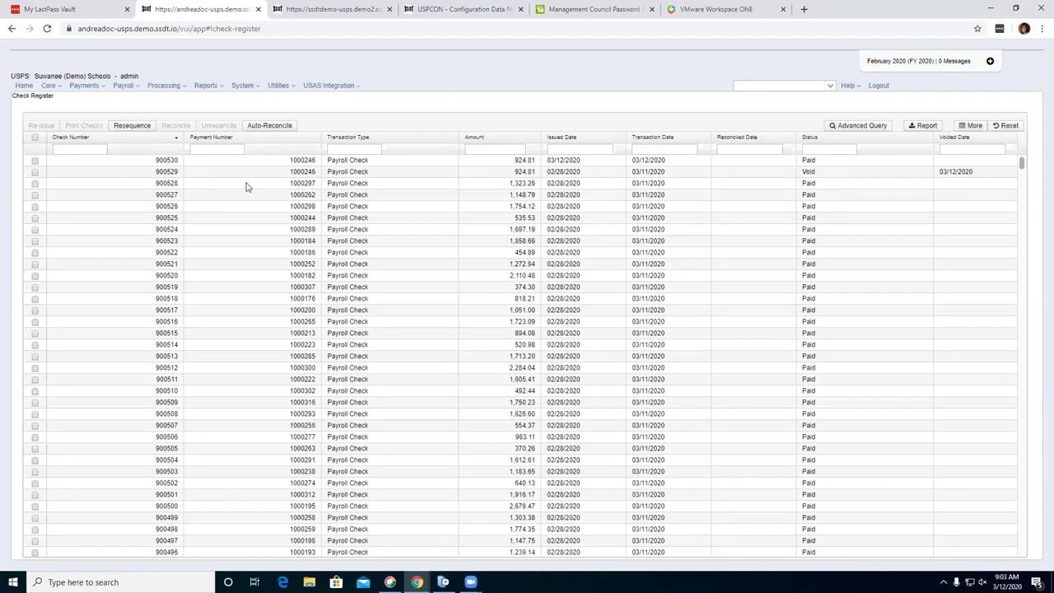
Generate a printable PDF of check 900530 named Checks.pdf using the Default form.
left_click(34, 161)
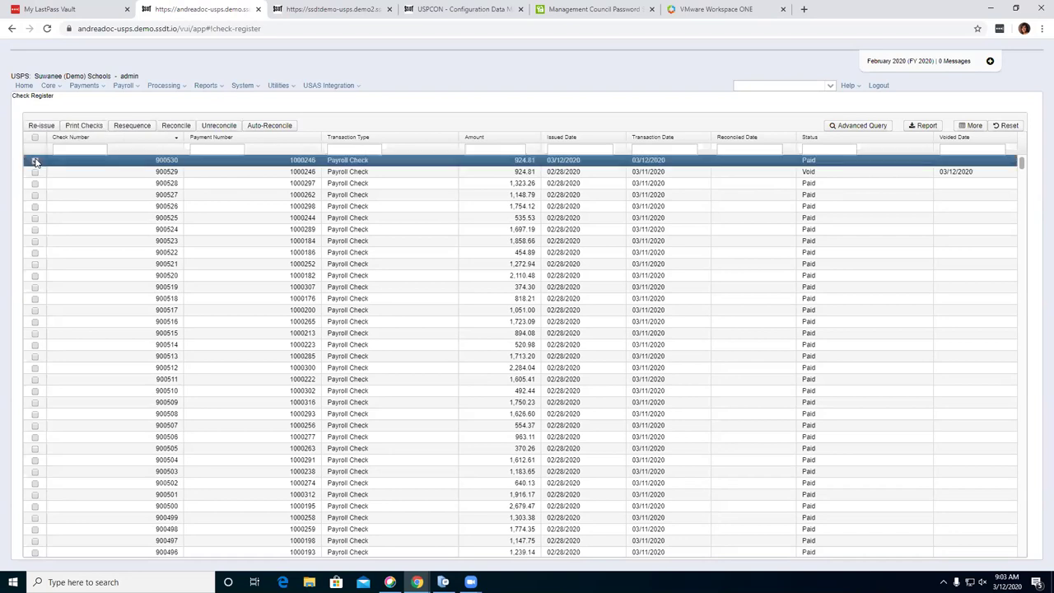
left_click(84, 129)
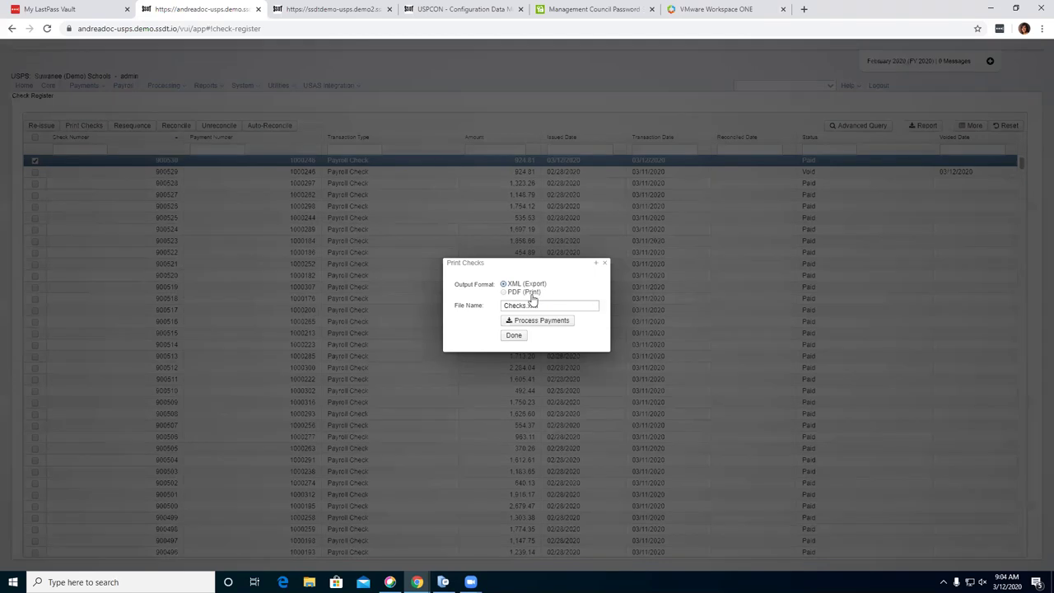
left_click(504, 293)
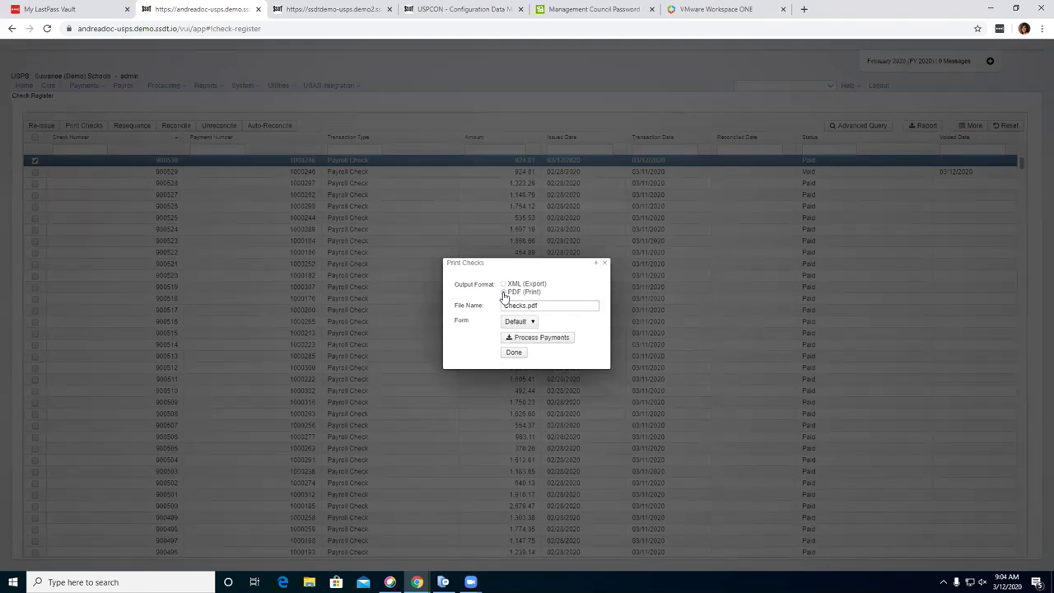
left_click(532, 322)
left_click(532, 322)
left_click(532, 323)
left_click(532, 322)
left_click(522, 339)
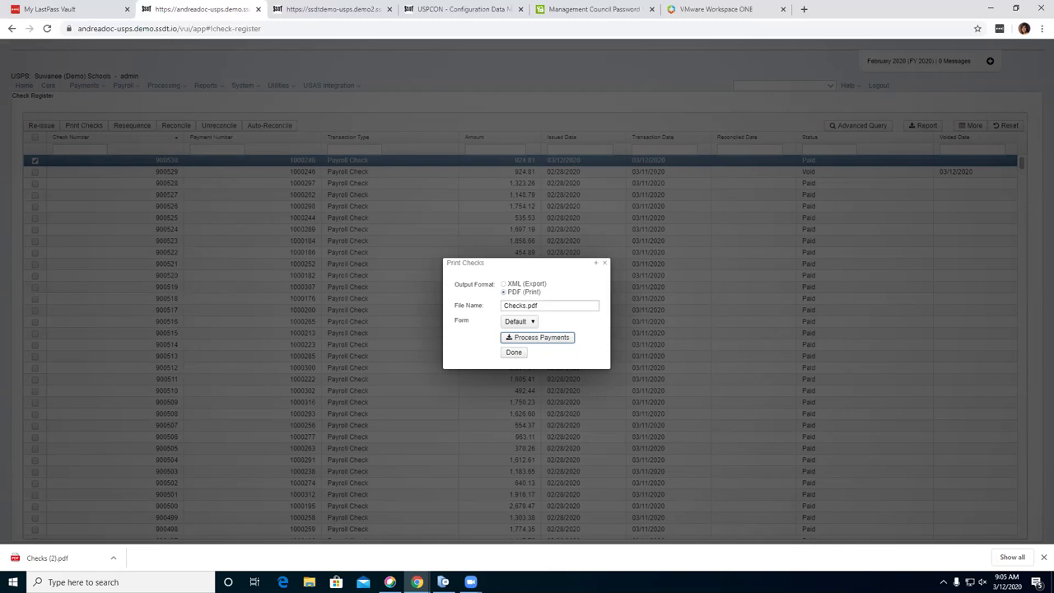
Review the downloaded check PDF and return to the register, closing the Print Checks dialog.
left_click(50, 559)
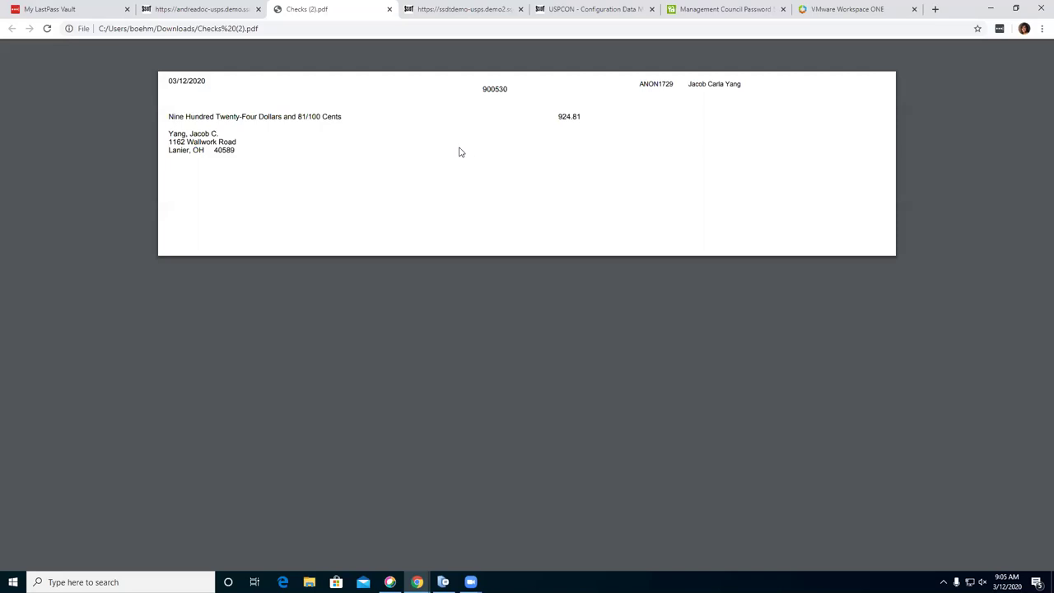
left_click(246, 10)
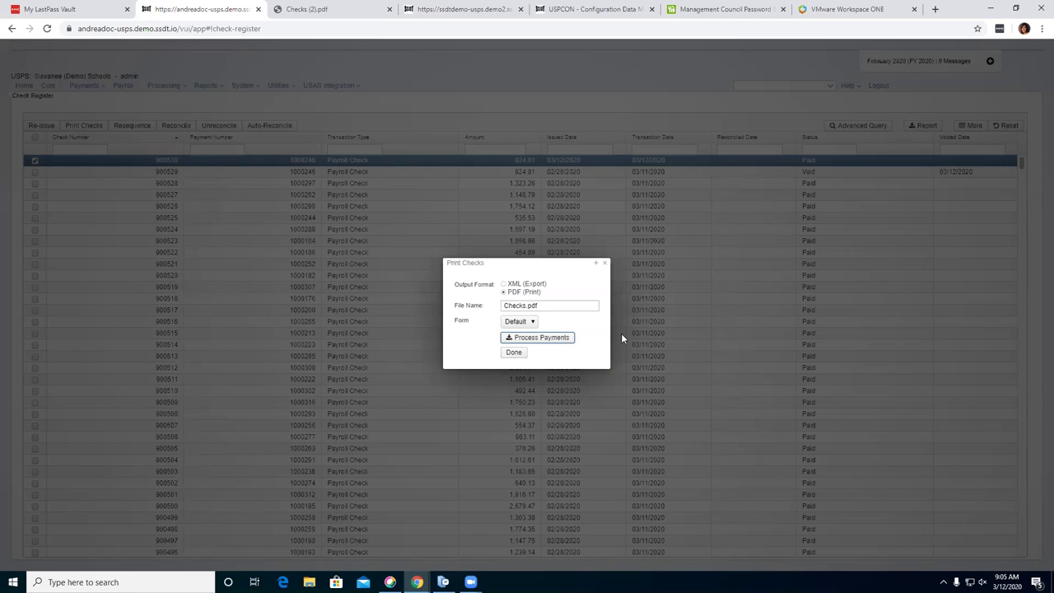
left_click(514, 352)
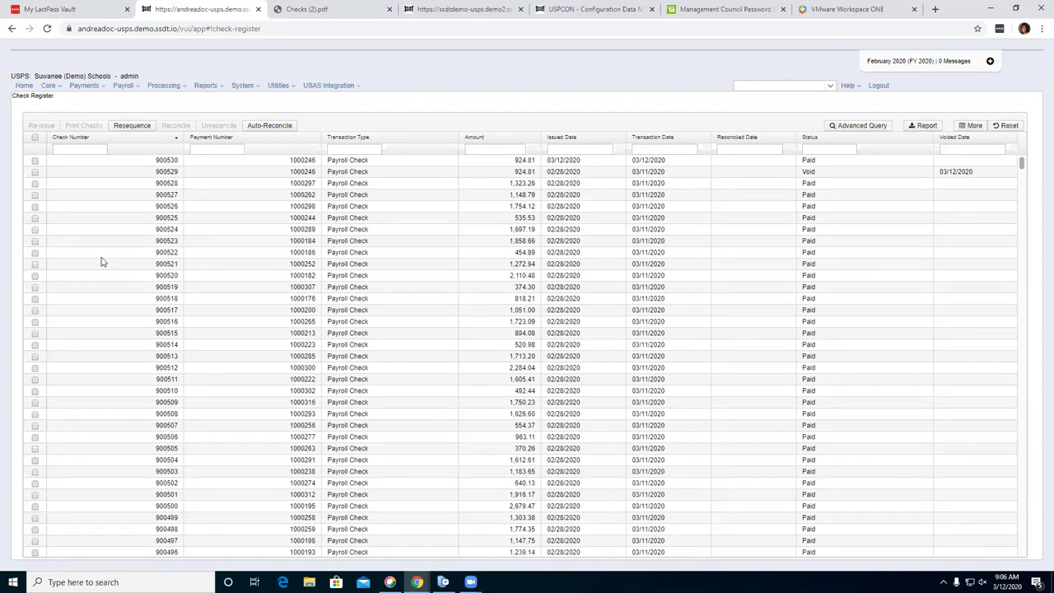
Set up a resequence of checks 900523 through 900525 for 1 - Default Bank Account with new start number 900531.
left_click(34, 218)
left_click(35, 230)
left_click(35, 241)
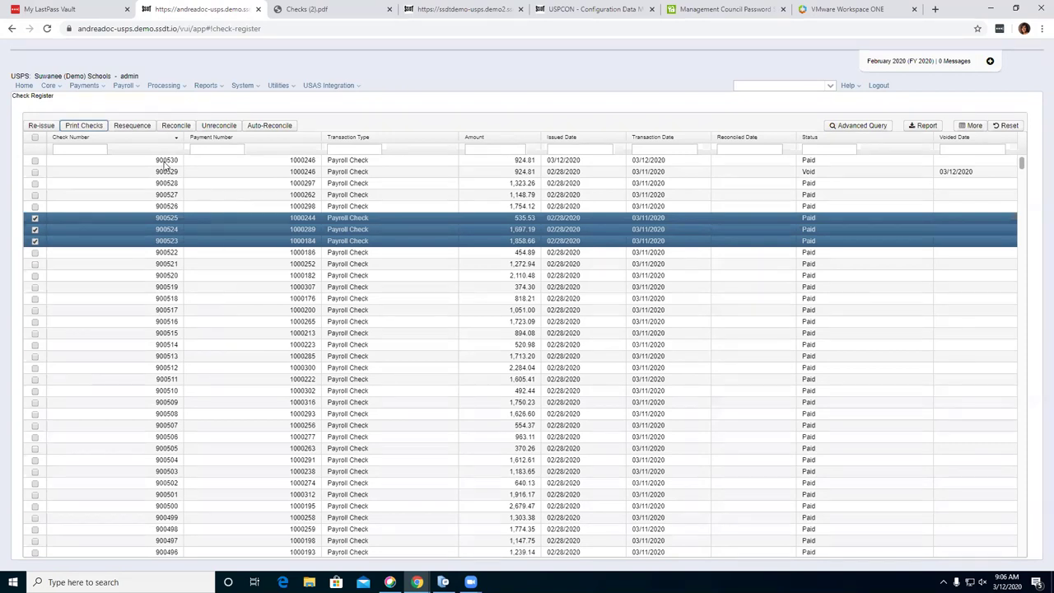
left_click(130, 126)
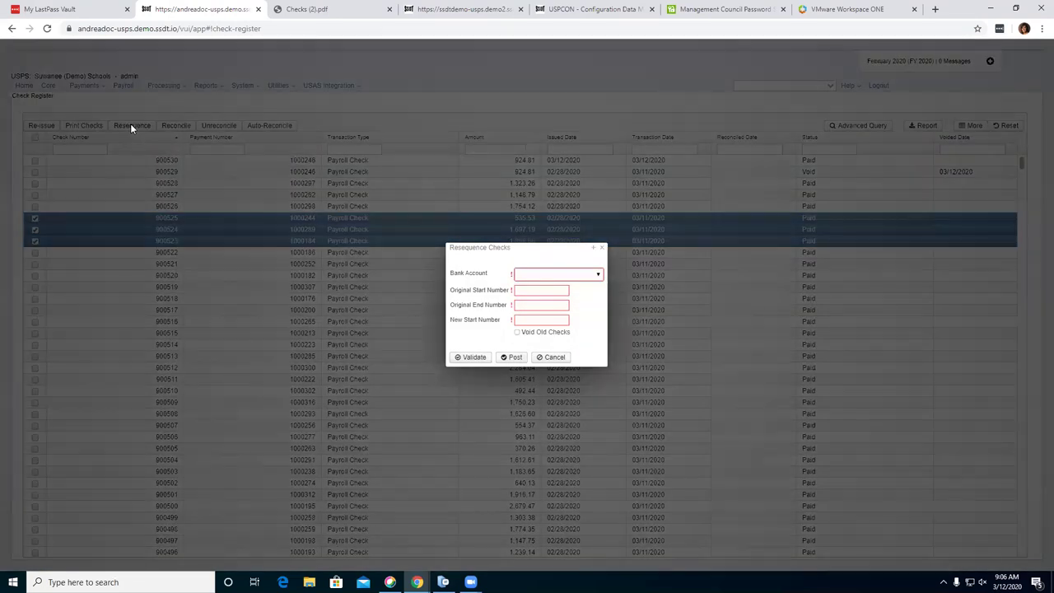
left_click(597, 275)
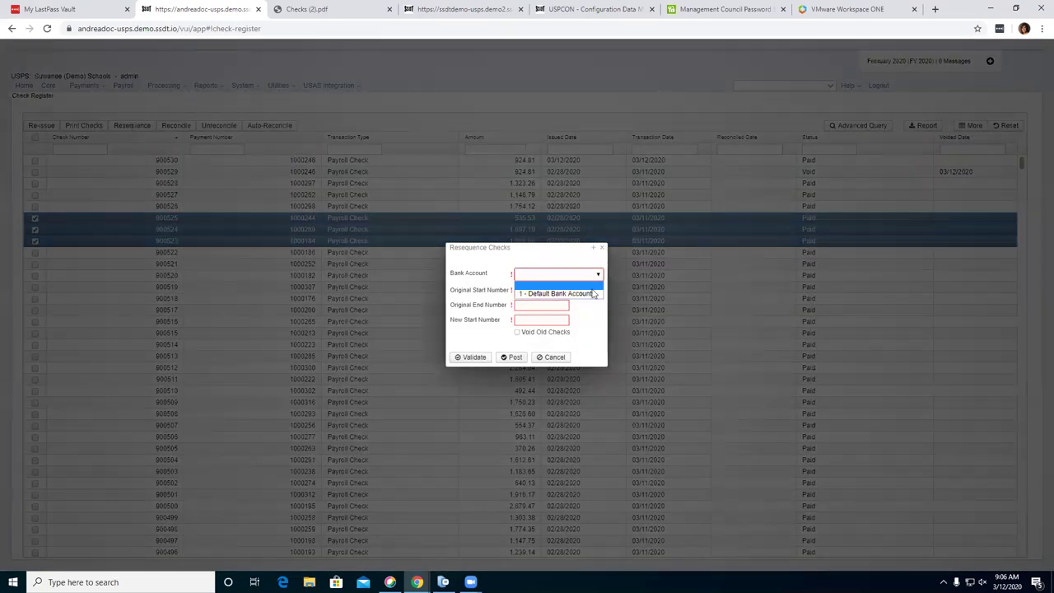
left_click(588, 293)
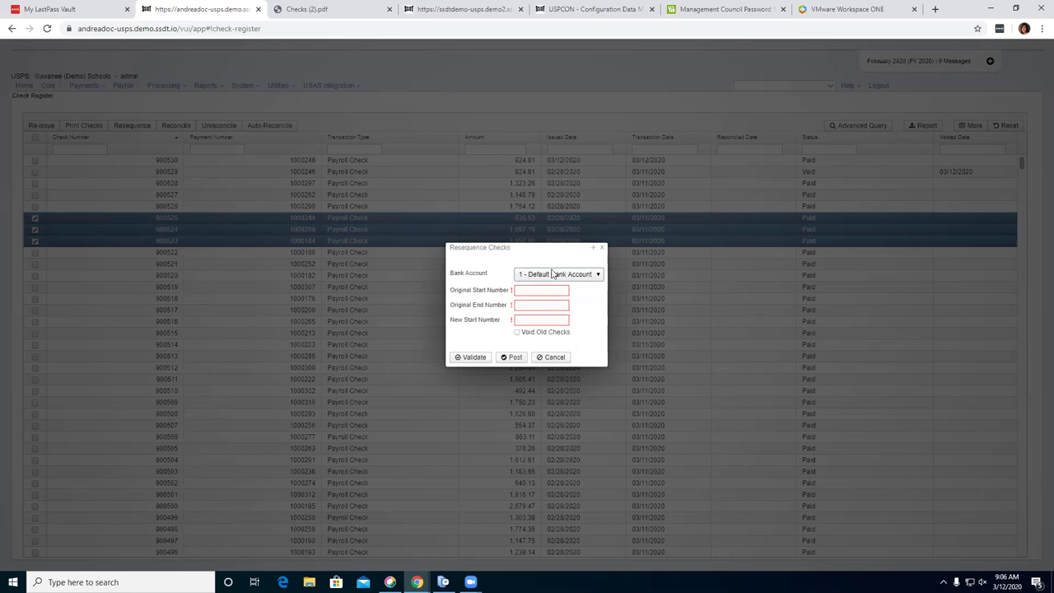
left_click(544, 291)
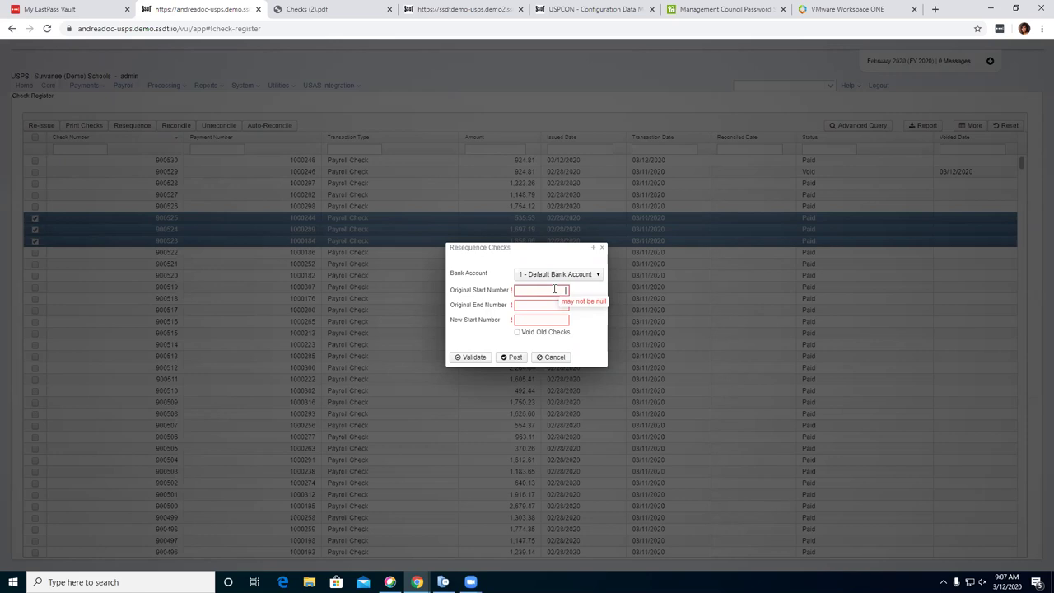
type("900523")
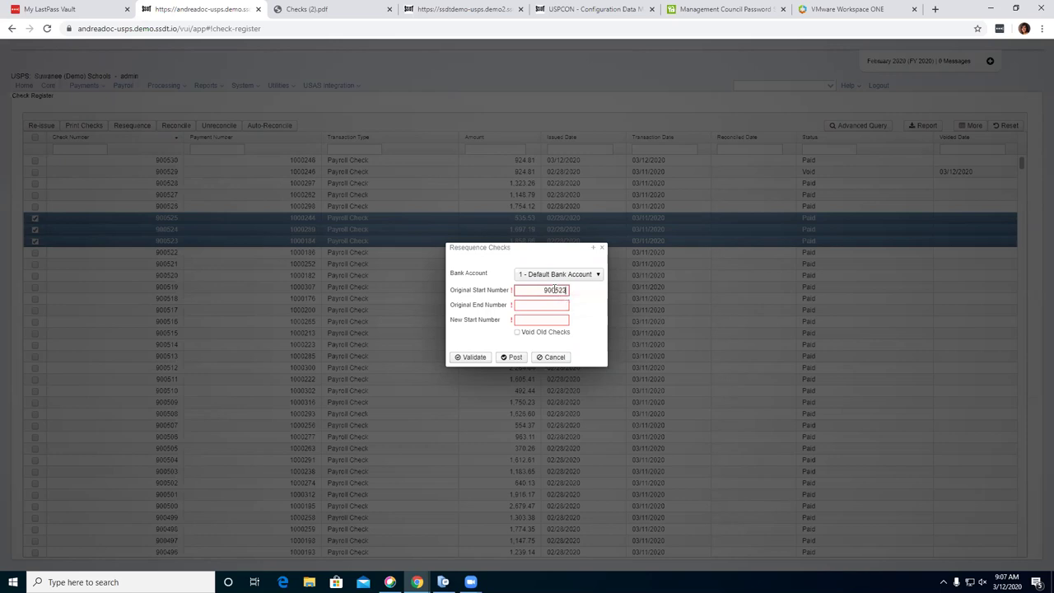
key("Tab")
type("900525")
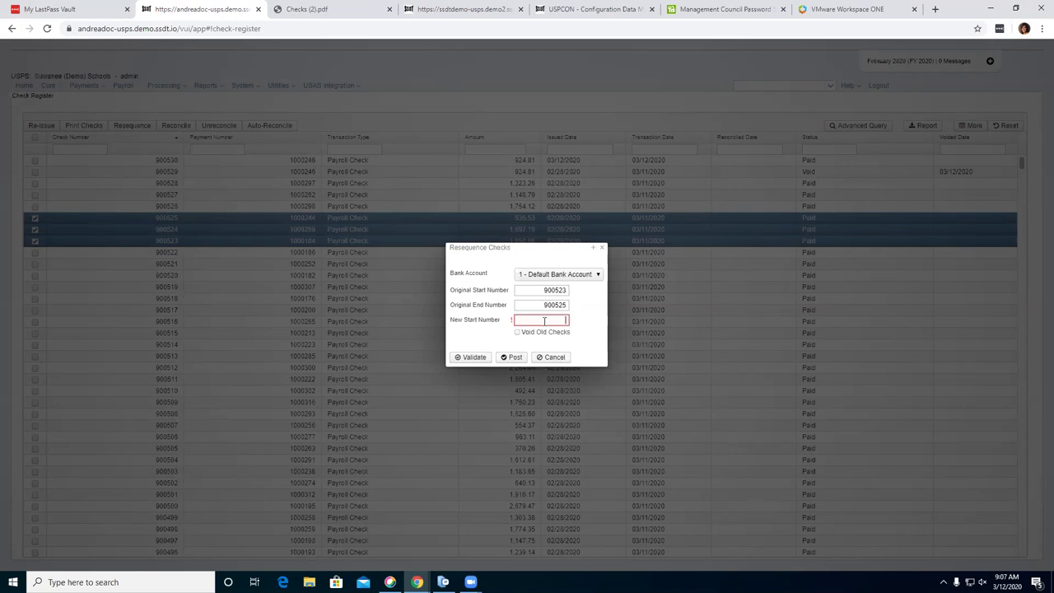
type("531")
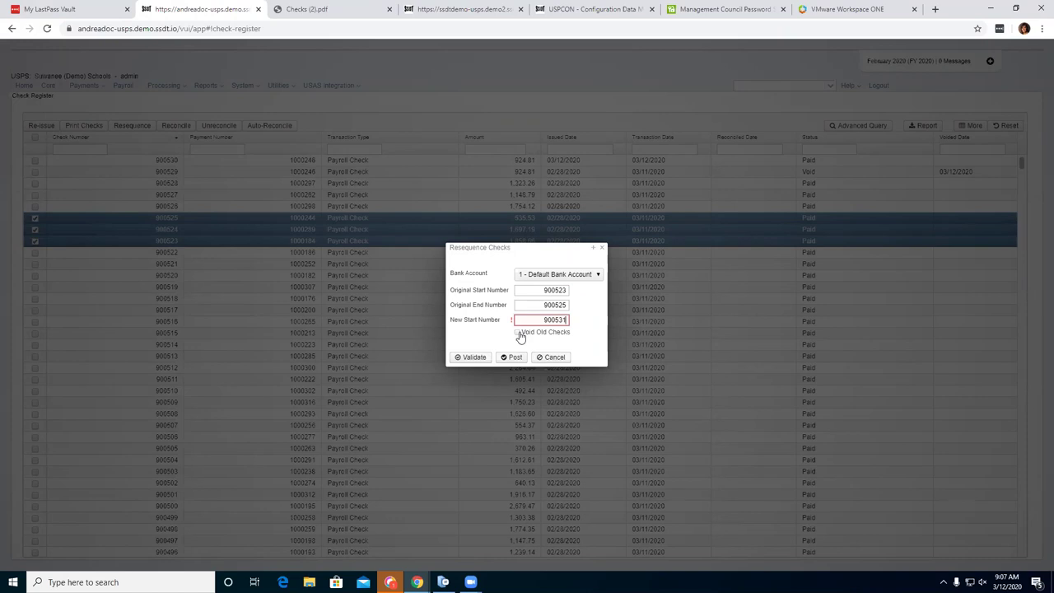
Set the resequence to void the old checks with a void date of 2/28/20.
left_click(519, 334)
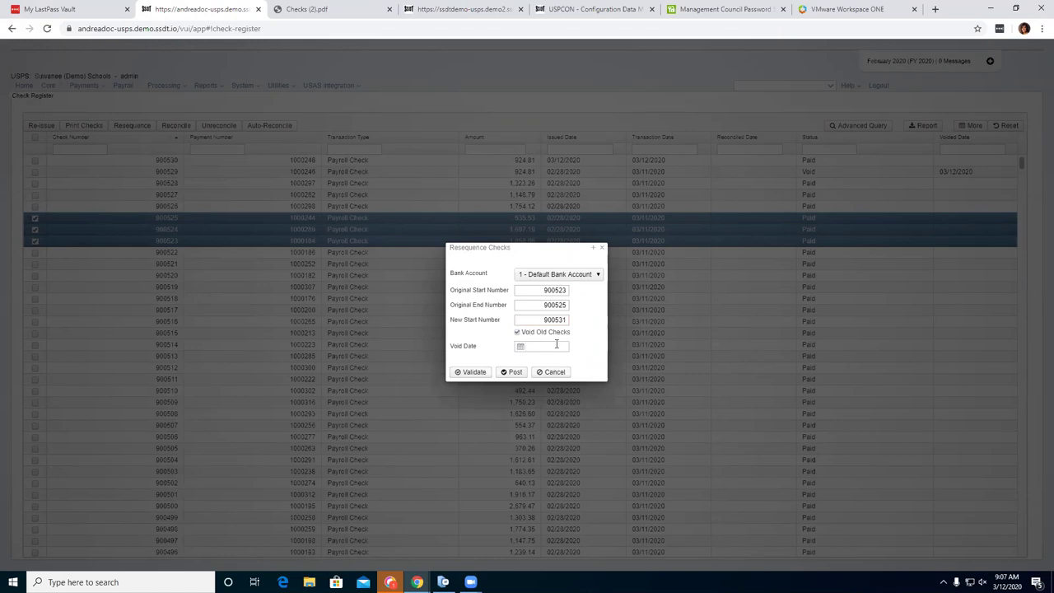
left_click(557, 344)
type("02/28/2020")
Validate and post the check resequence, dismissing the result messages.
left_click(472, 373)
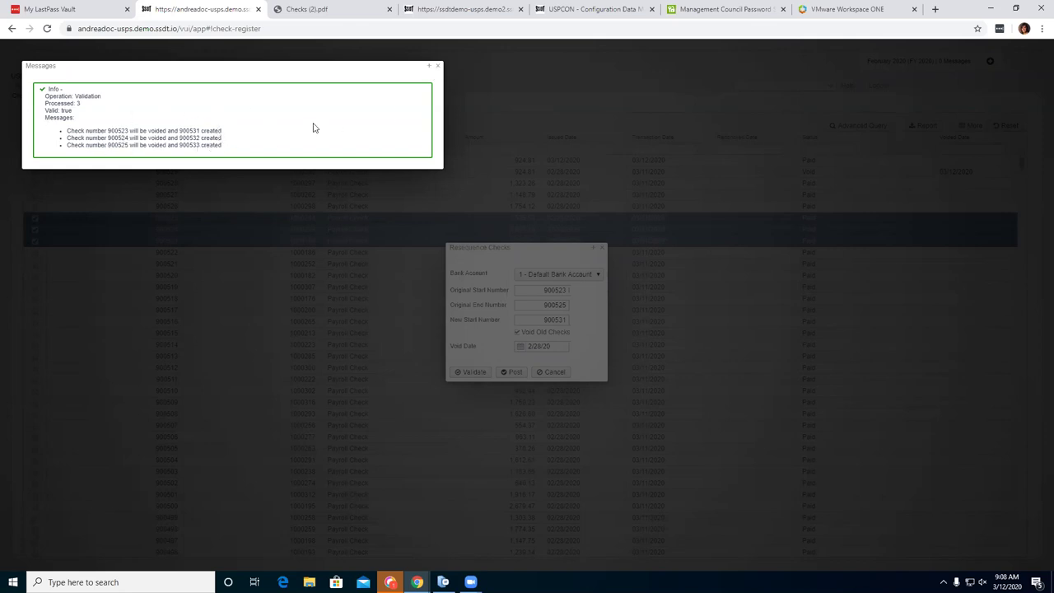
left_click(437, 70)
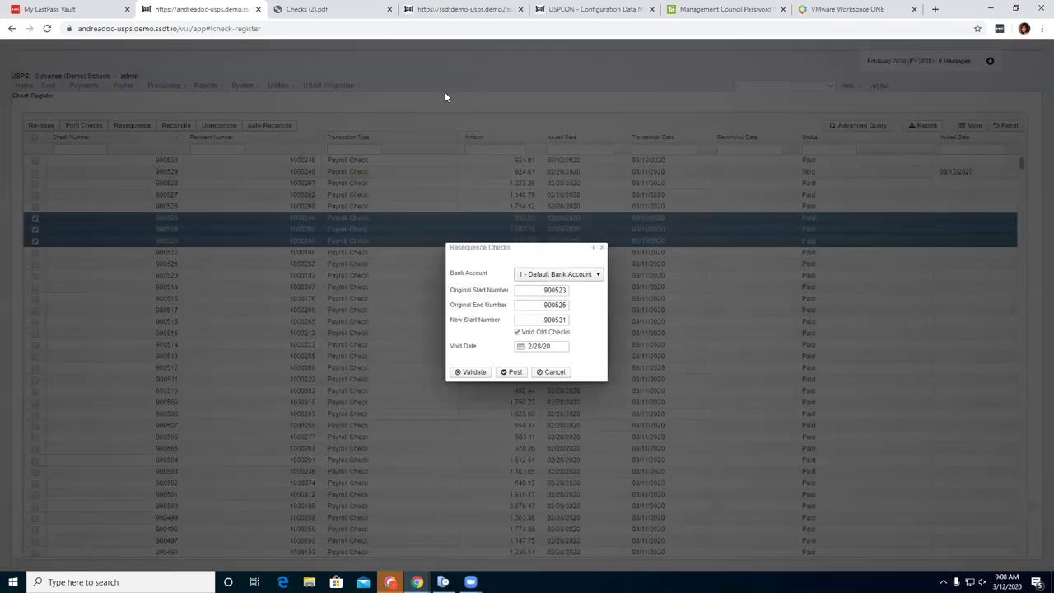
left_click(509, 375)
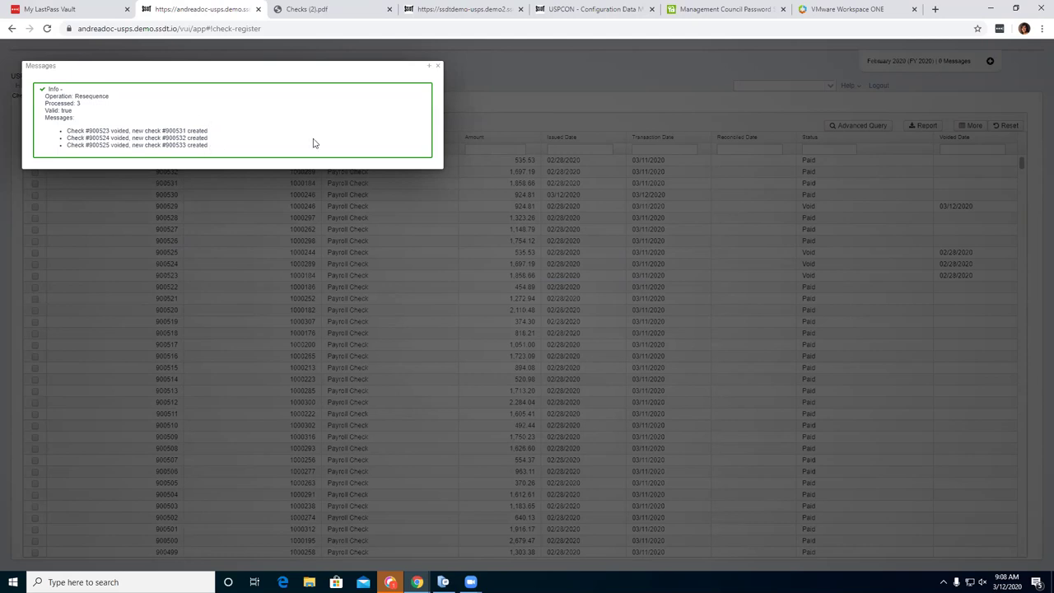
left_click(439, 67)
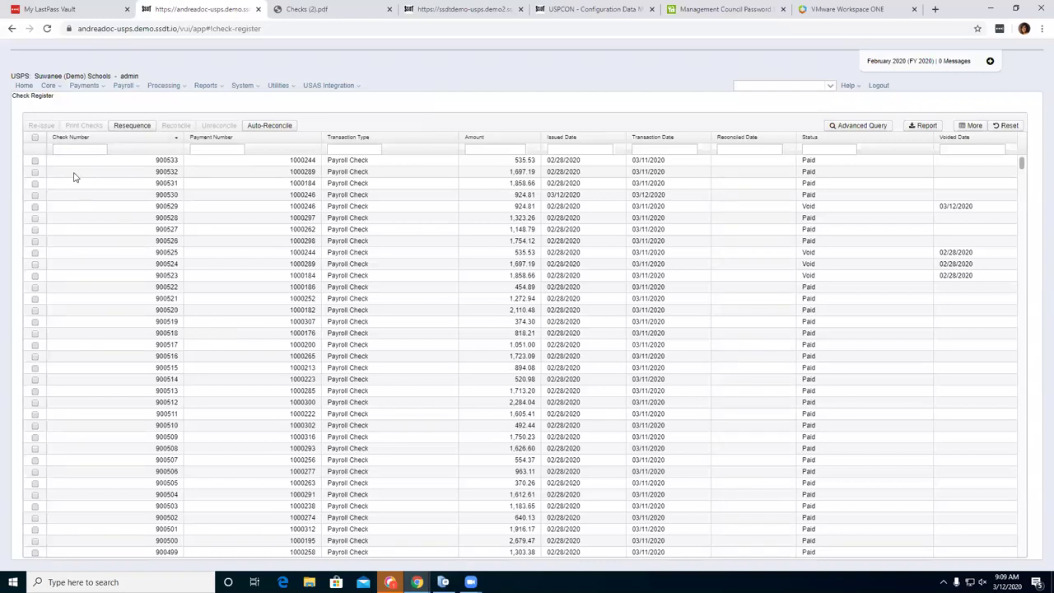
Reconcile checks 900531, 900532 and 900533 with a reconcile date of 3/12/20 and dismiss the result message.
left_click(35, 161)
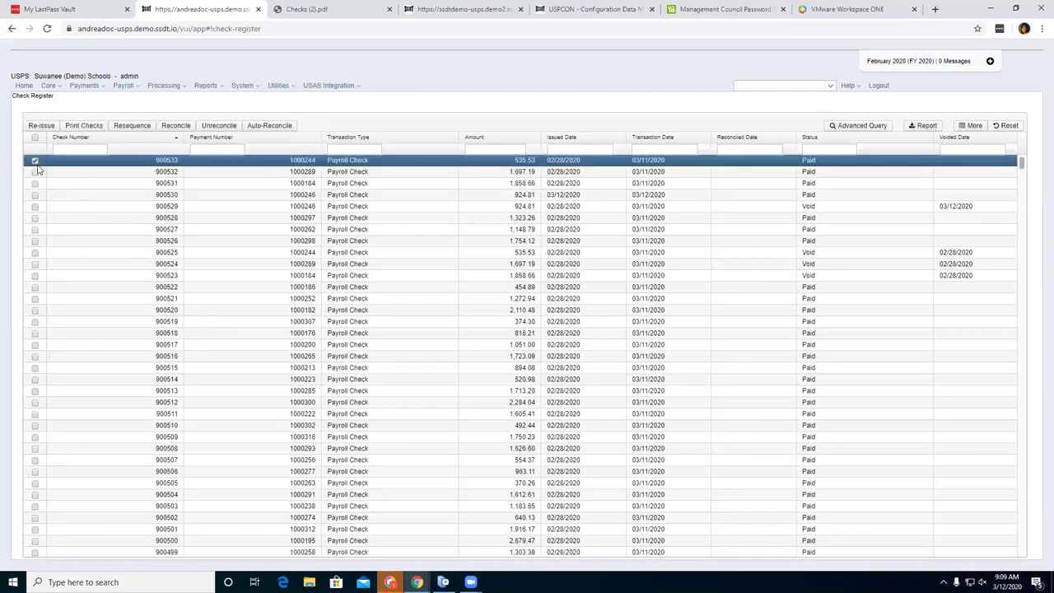
left_click(35, 171)
left_click(34, 183)
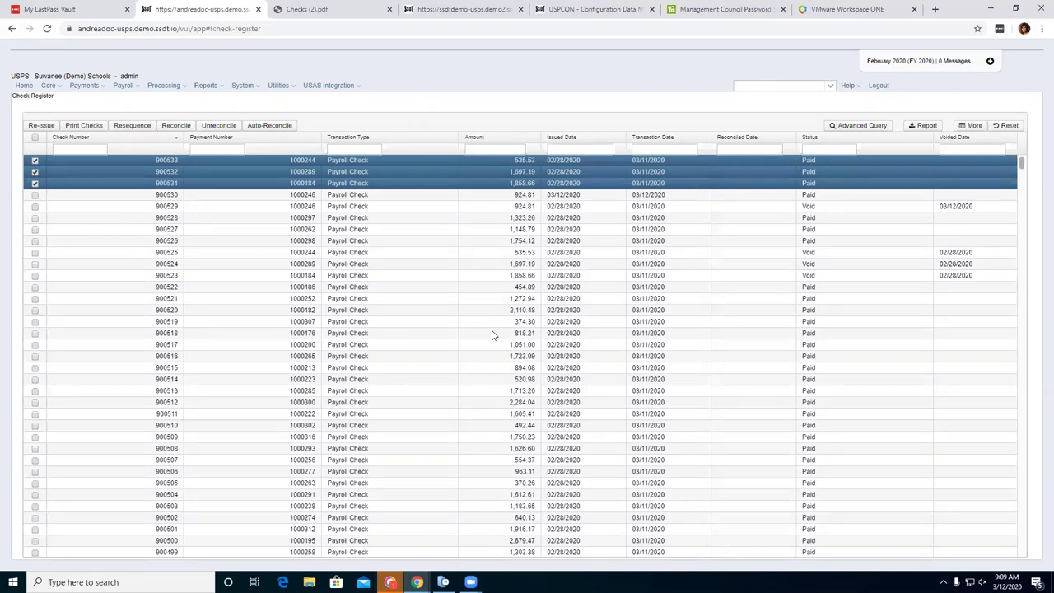
left_click(173, 125)
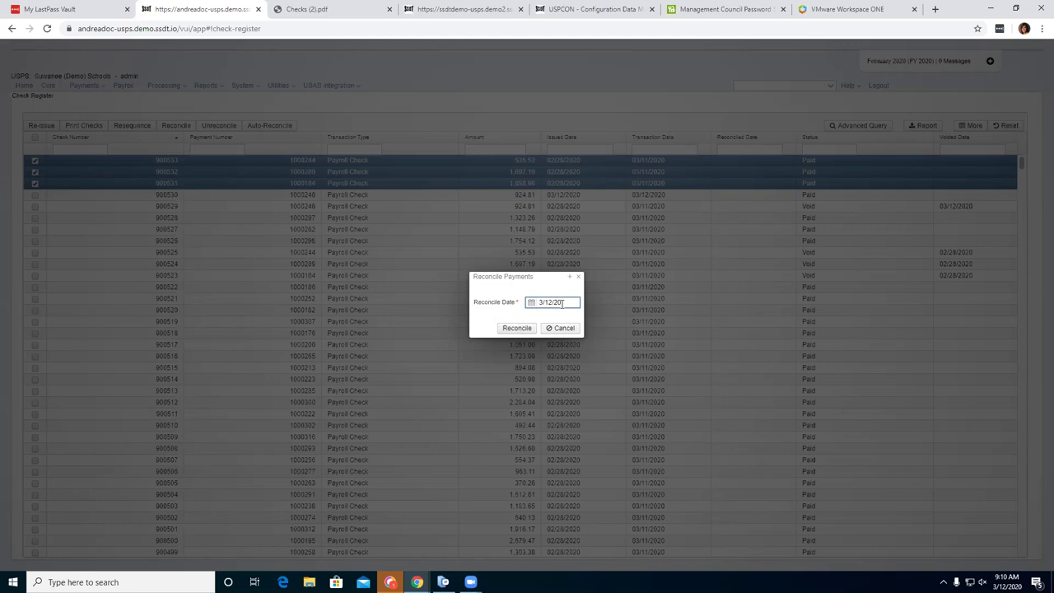
left_click(531, 304)
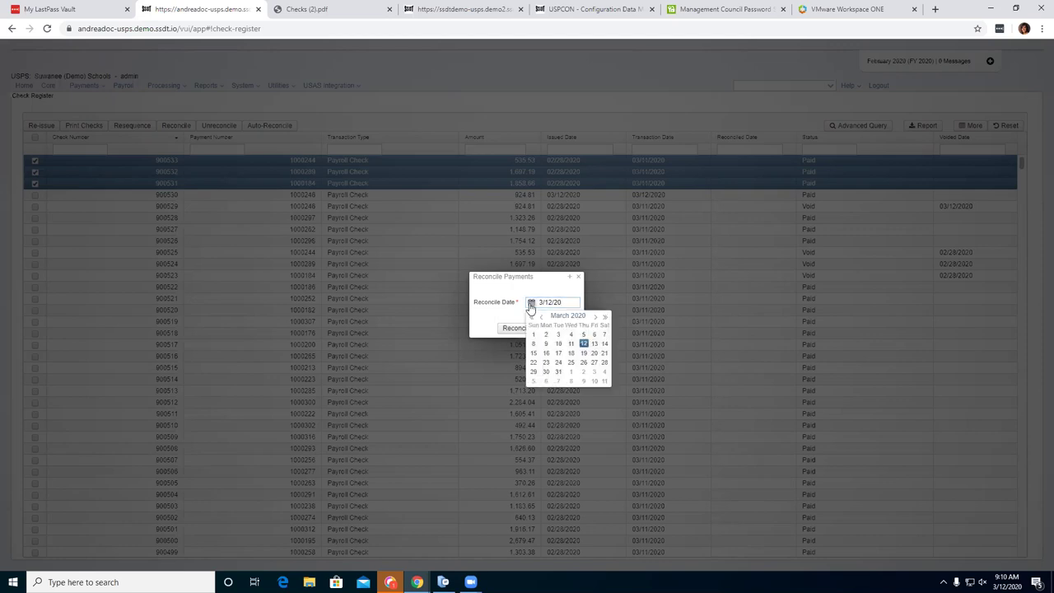
left_click(530, 304)
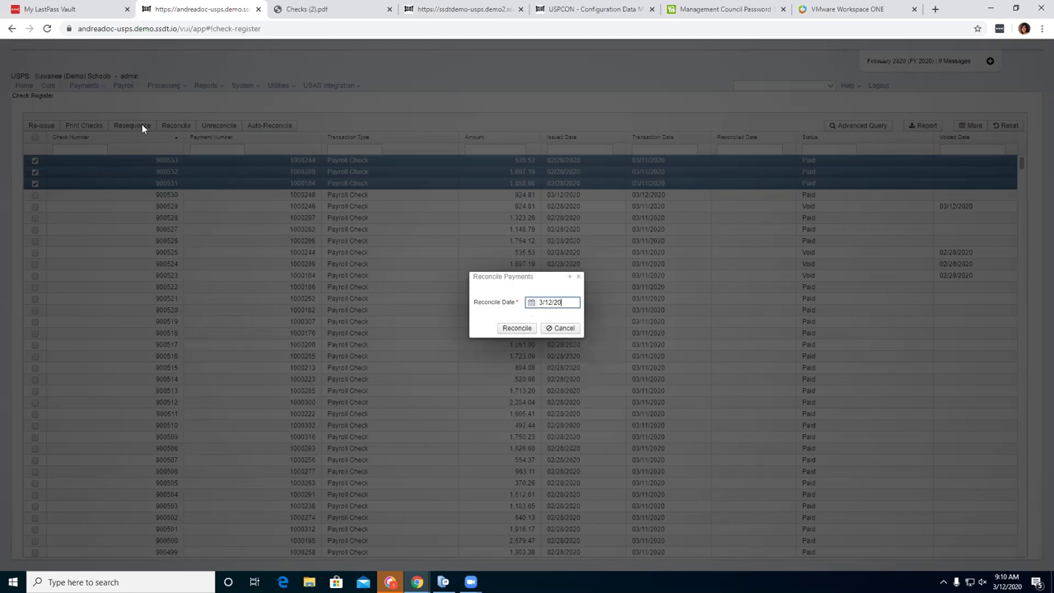
key("Return")
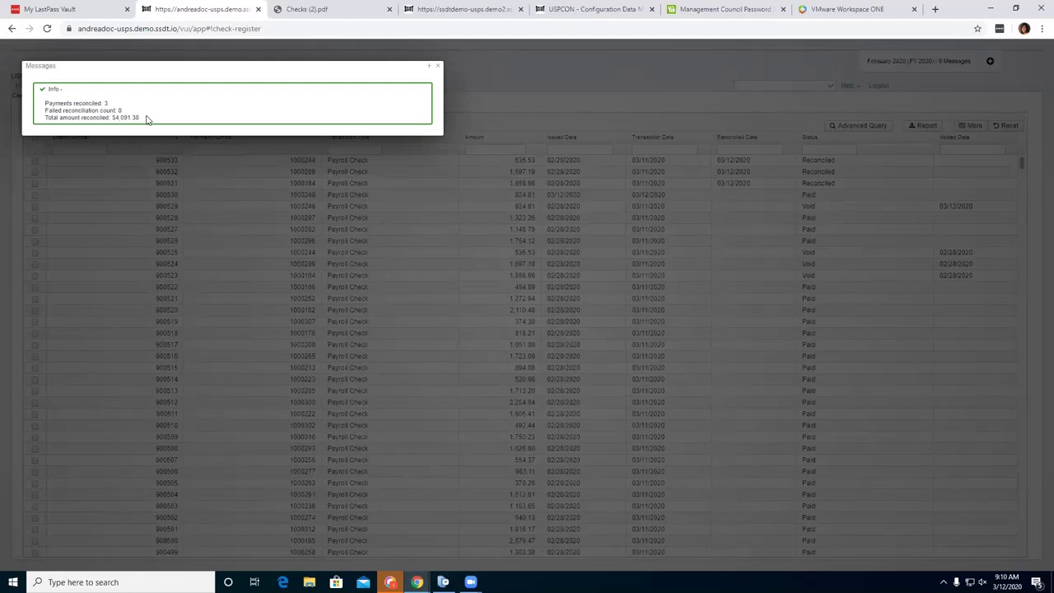
left_click(439, 67)
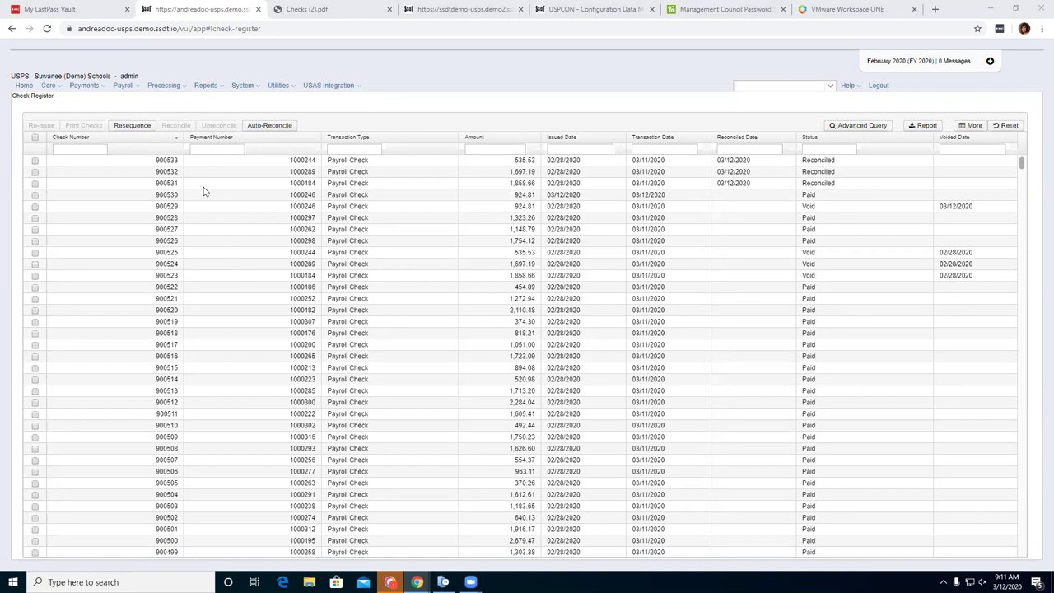
Unreconcile checks 900531, 900532 and 900533 in the check register.
left_click(35, 160)
left_click(35, 172)
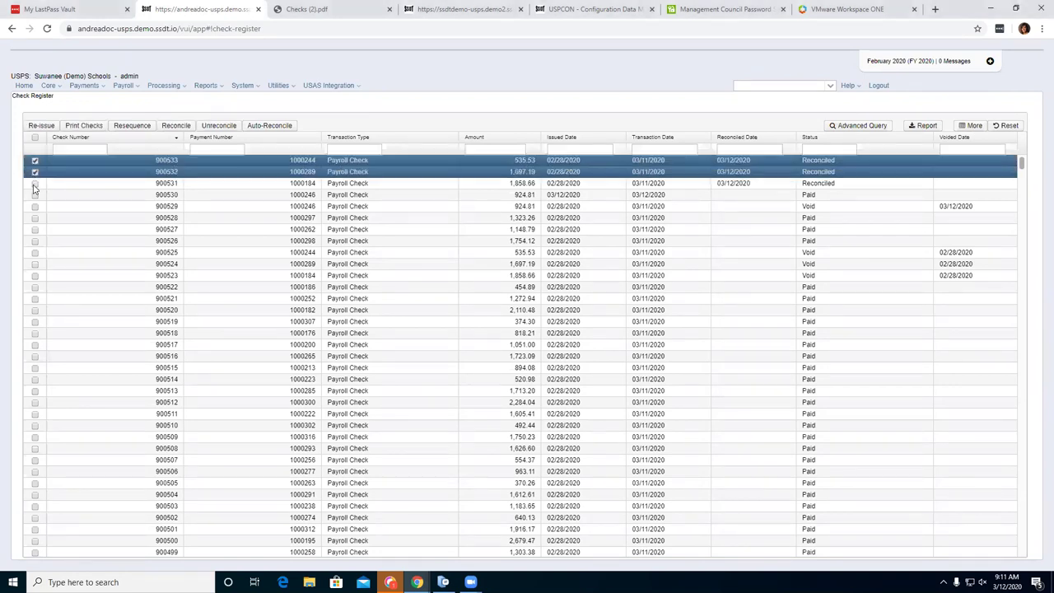
left_click(34, 184)
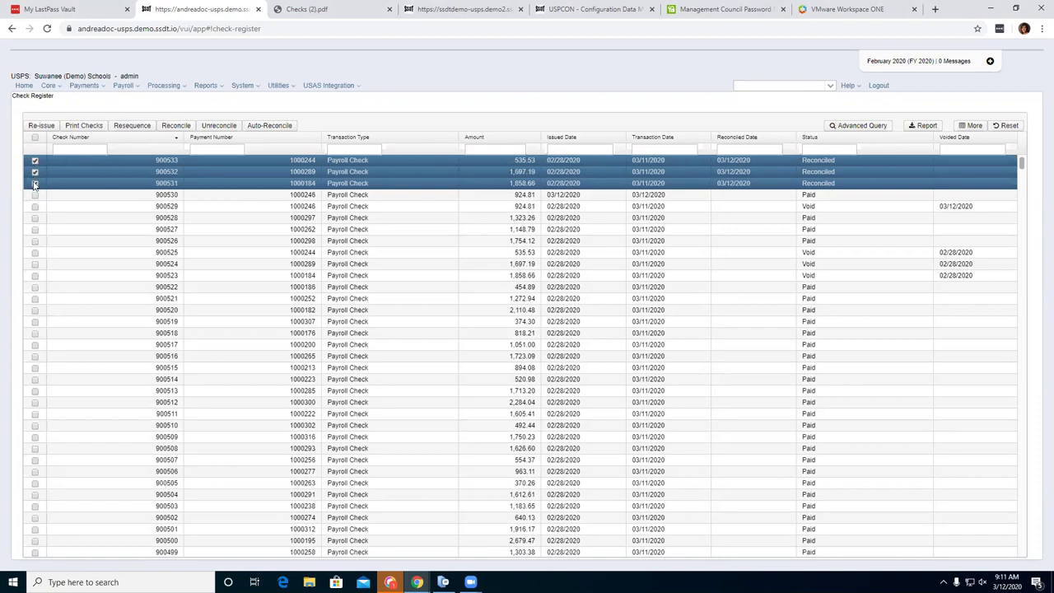
left_click(216, 126)
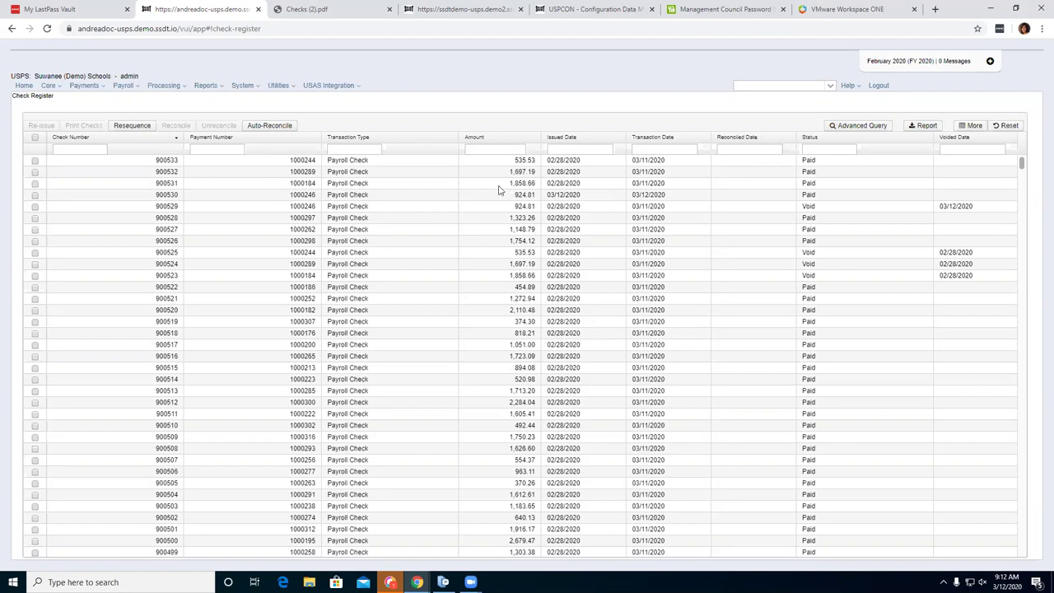
Open Automatic Payment Reconciliation and add four more import fields below Bank Account in the Pay Rec format.
left_click(278, 90)
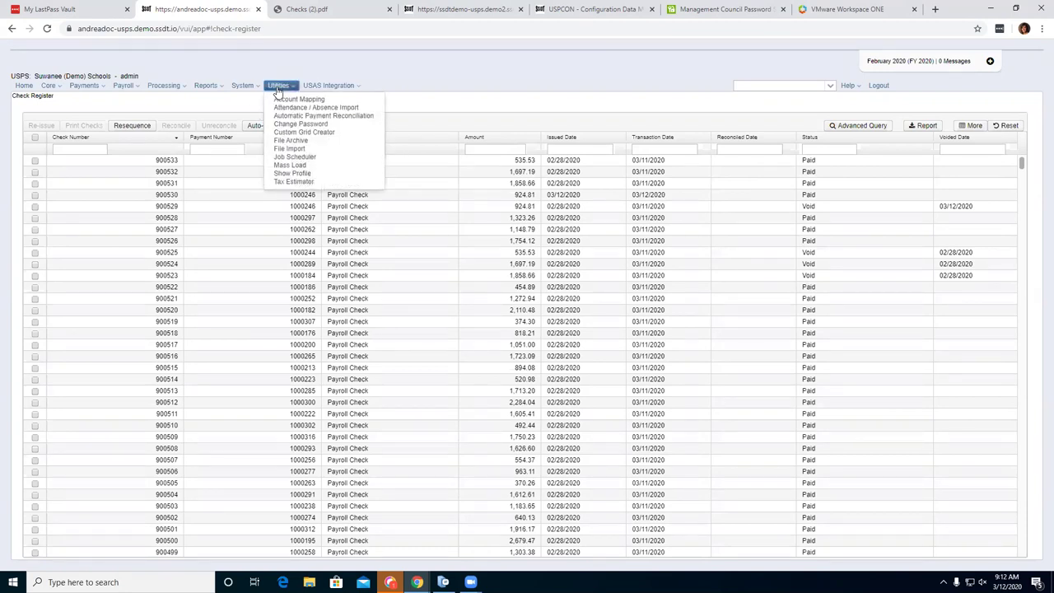
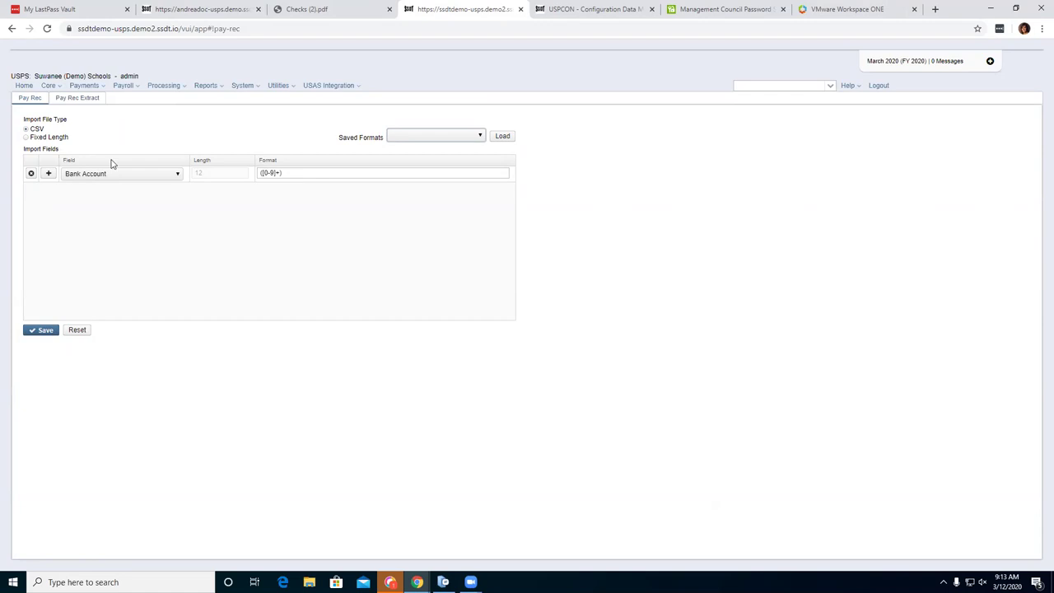
left_click(48, 175)
left_click(48, 174)
left_click(48, 175)
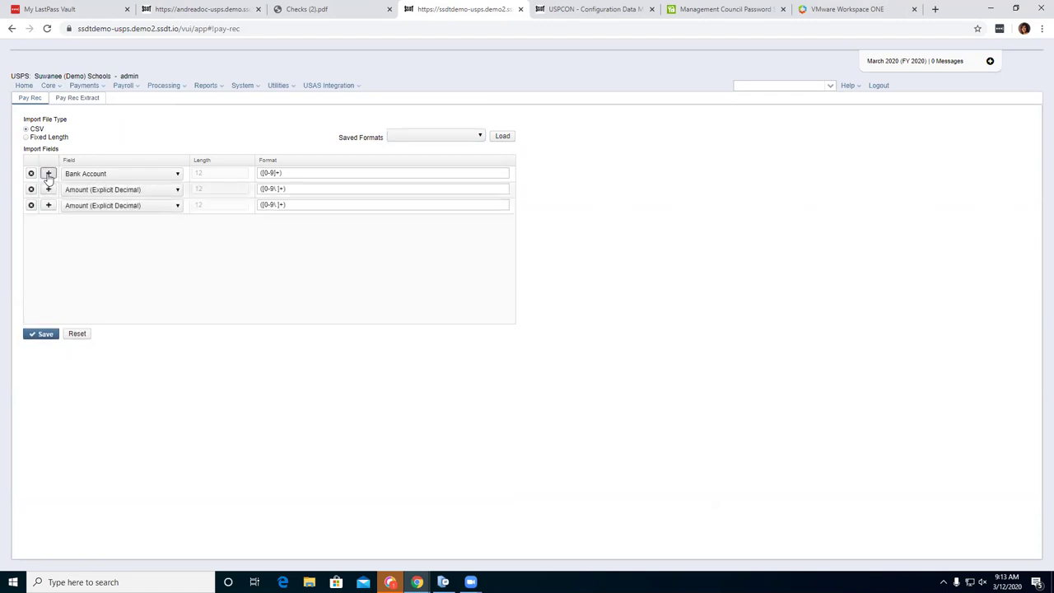
left_click(48, 175)
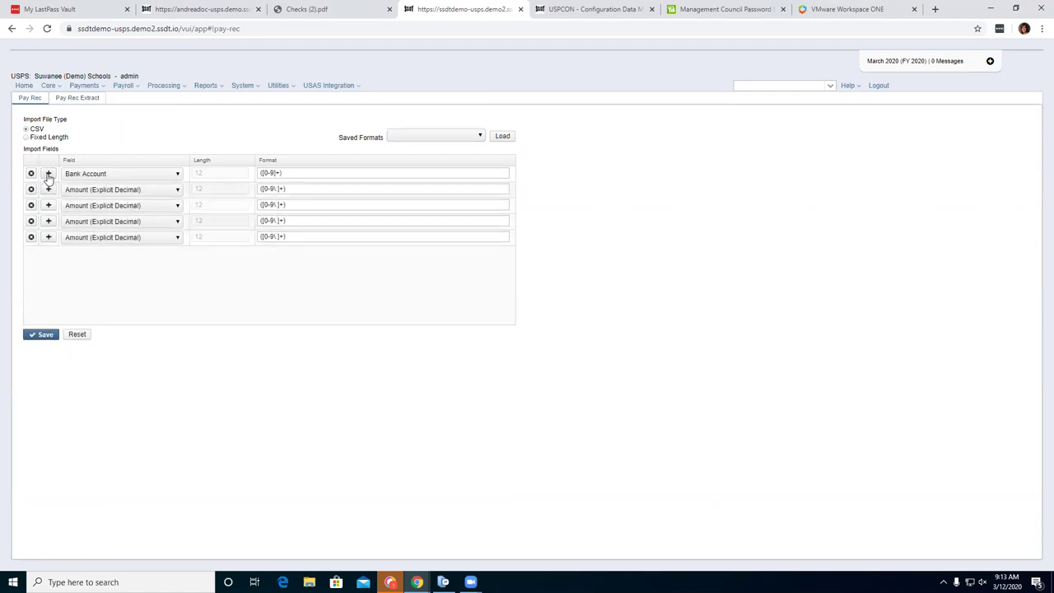
Review the available import field options and saved formats, switching the file type to Fixed Length and back to CSV.
left_click(177, 175)
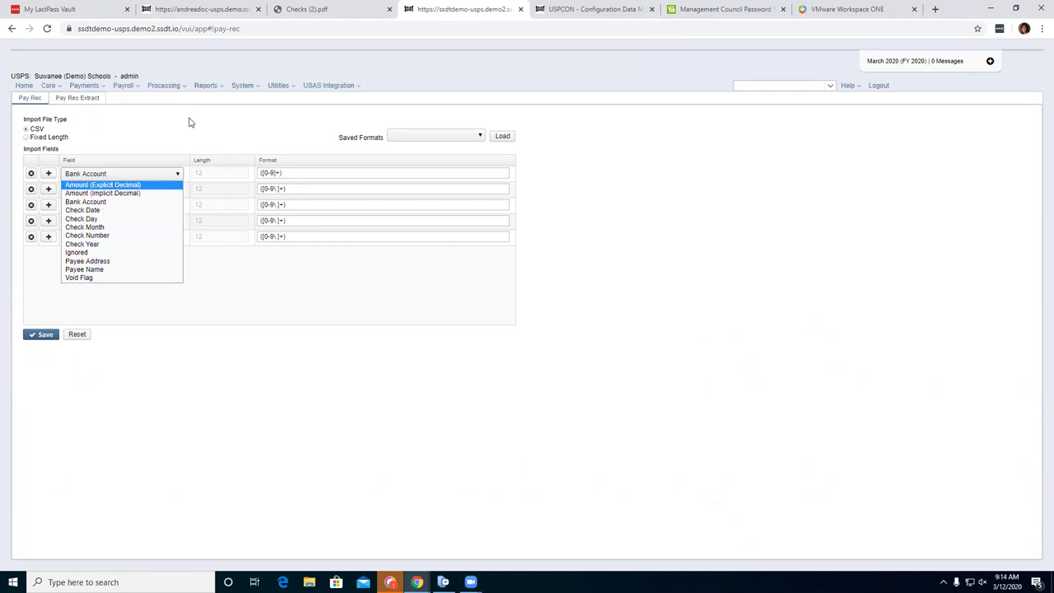
left_click(178, 173)
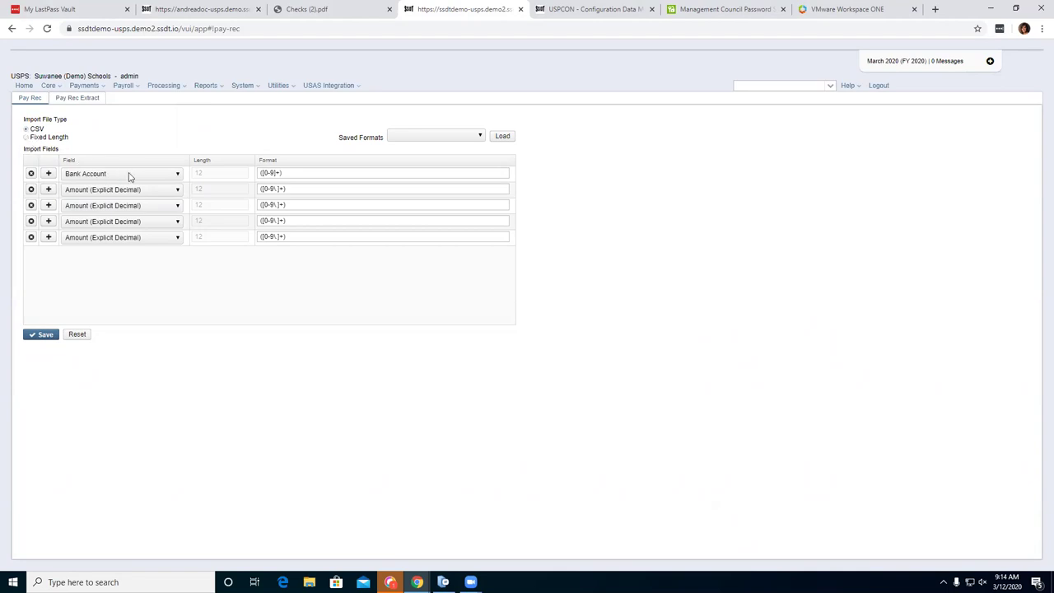
left_click(25, 138)
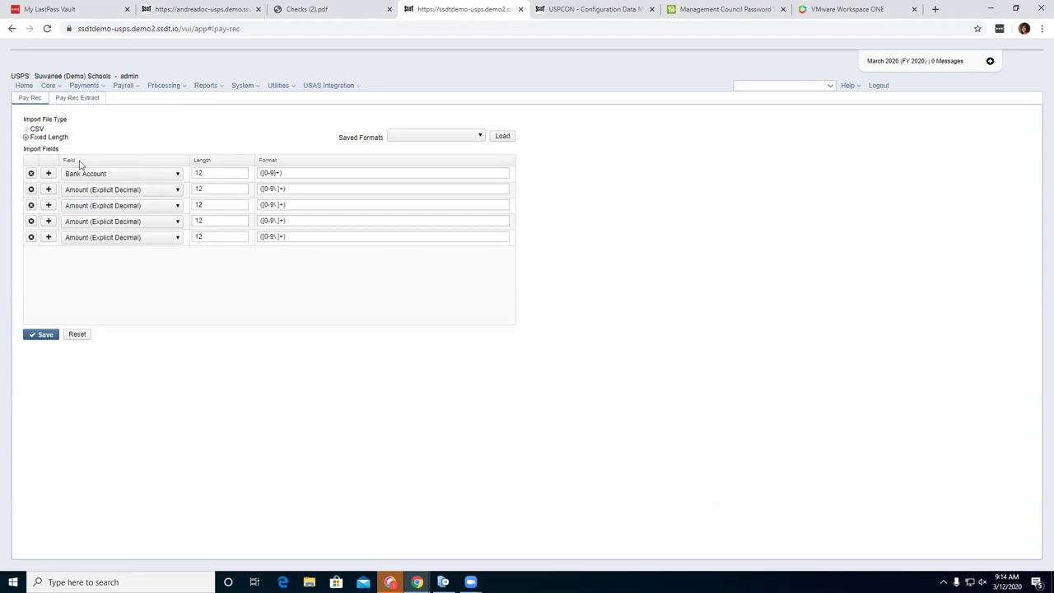
left_click(26, 129)
left_click(477, 136)
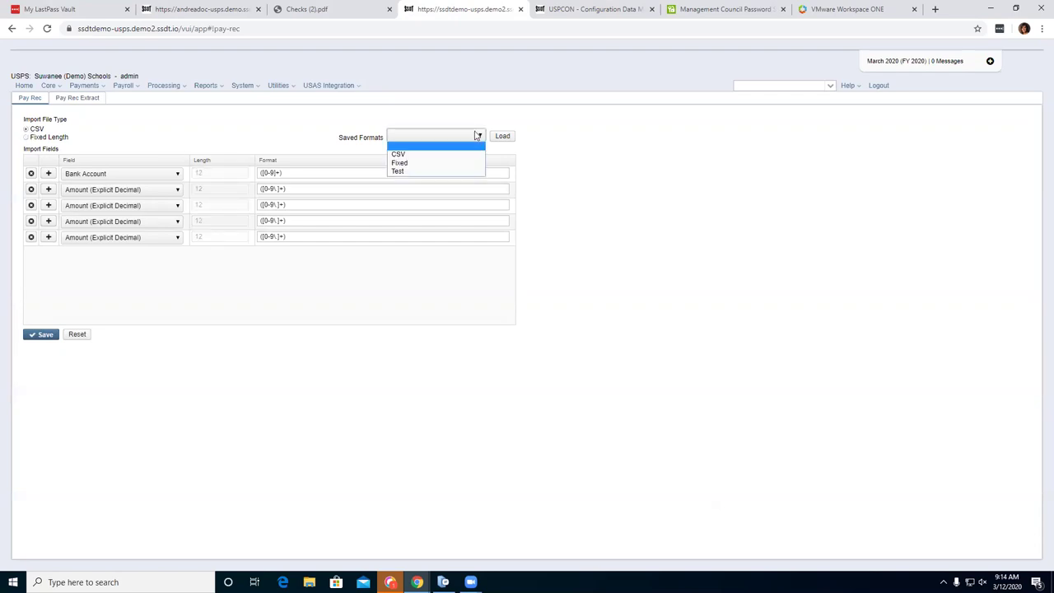
left_click(260, 127)
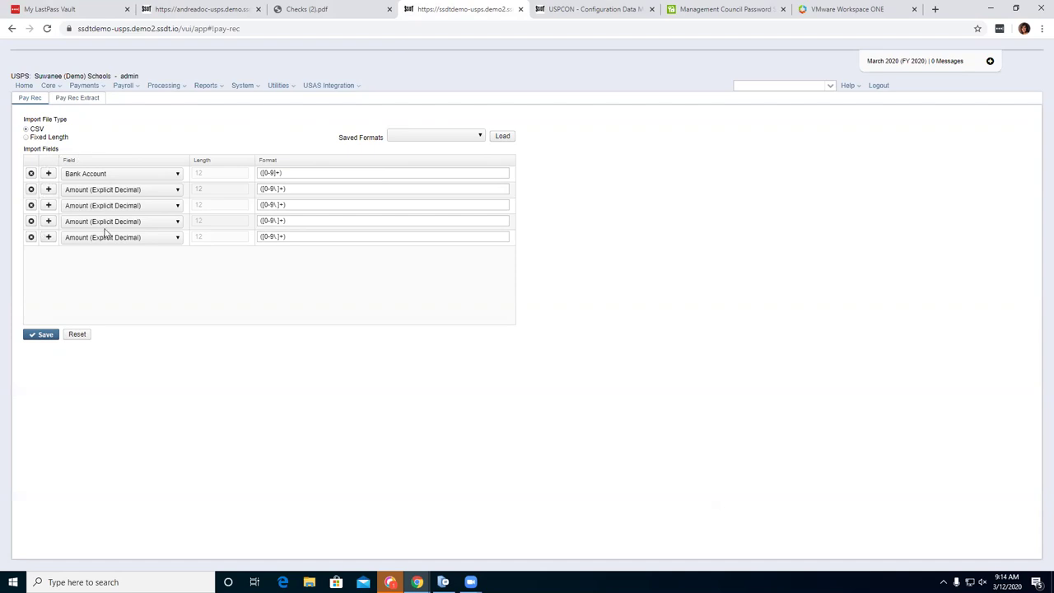
Set the second to fifth import fields to Check Date, Check Number, Payee Name and Amount (Explicit Decimal).
left_click(166, 192)
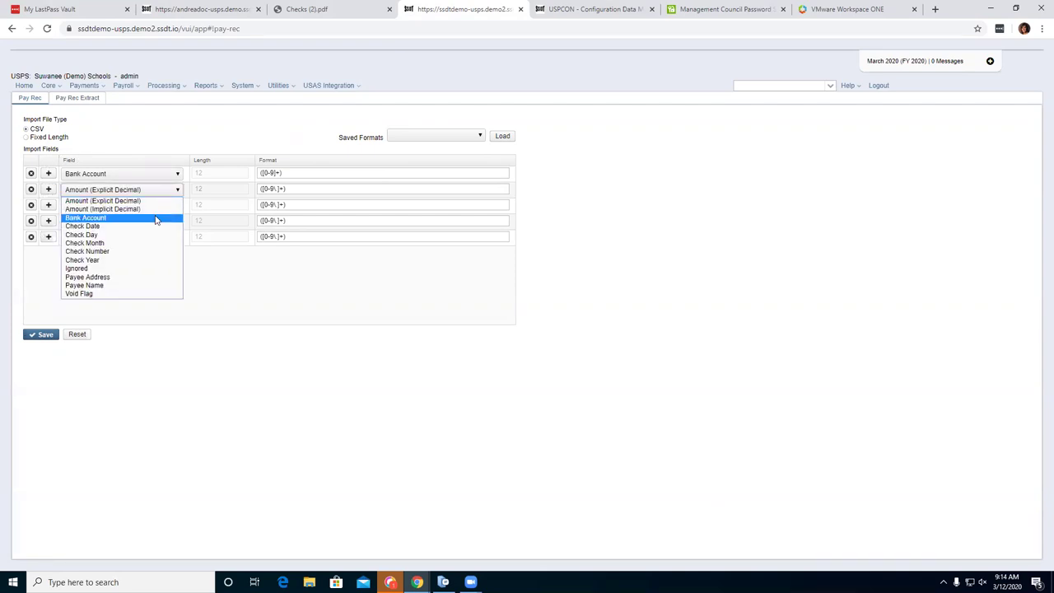
left_click(156, 227)
left_click(173, 206)
left_click(160, 268)
left_click(174, 223)
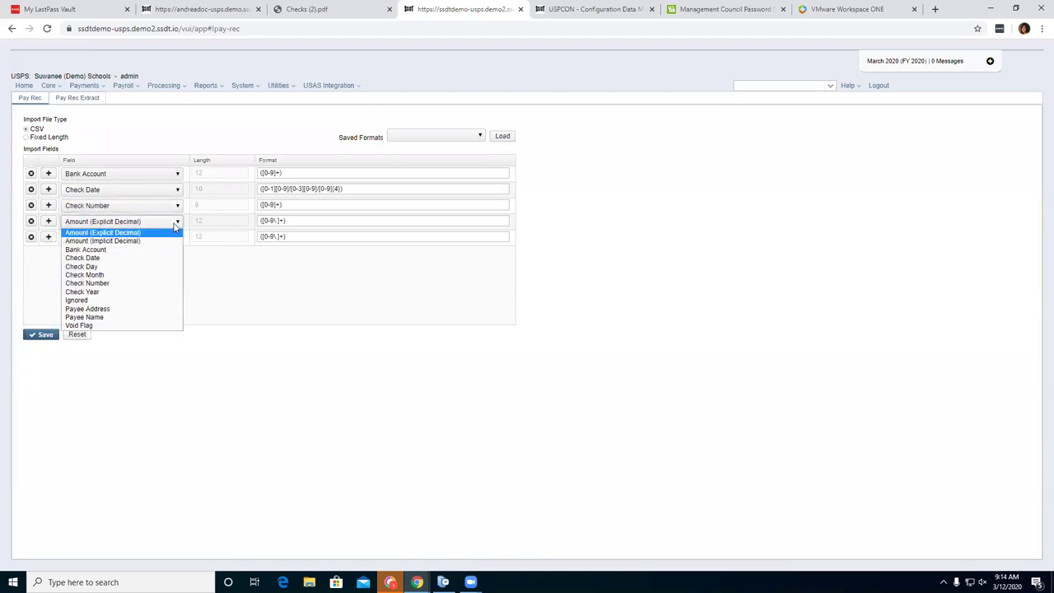
left_click(147, 318)
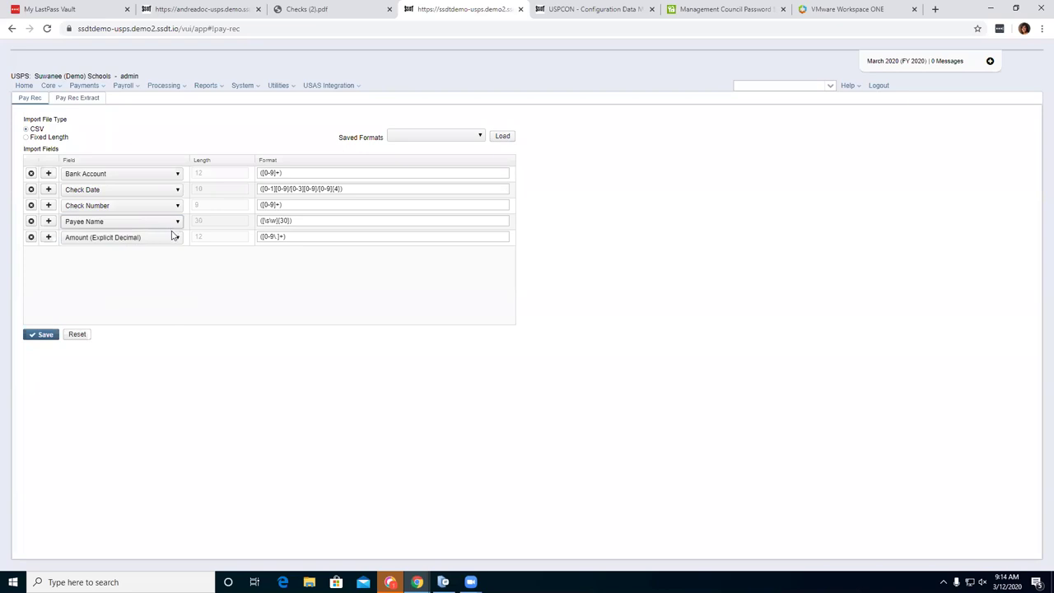
left_click(173, 236)
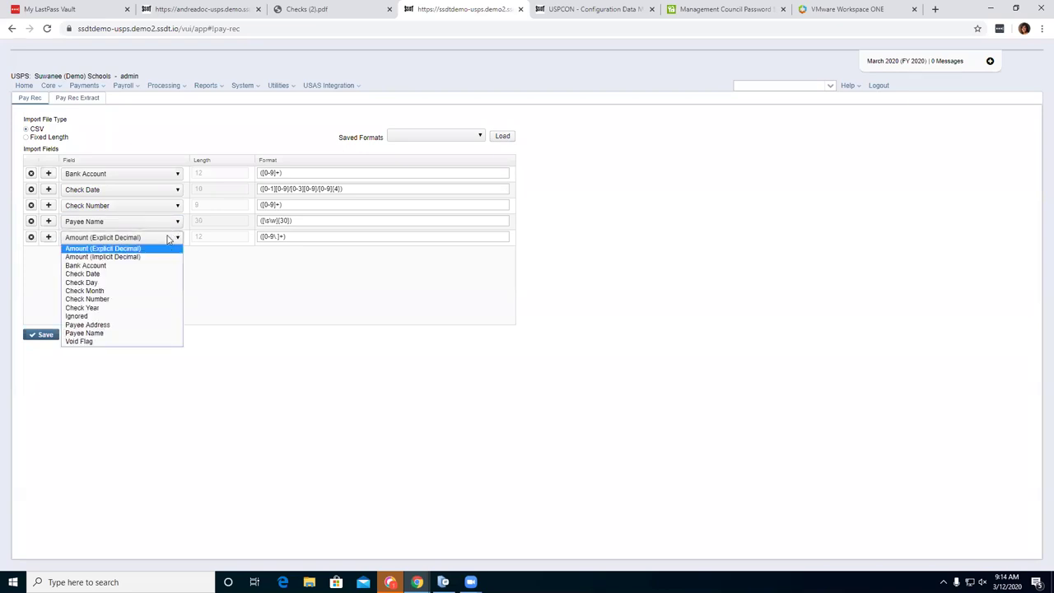
left_click(167, 248)
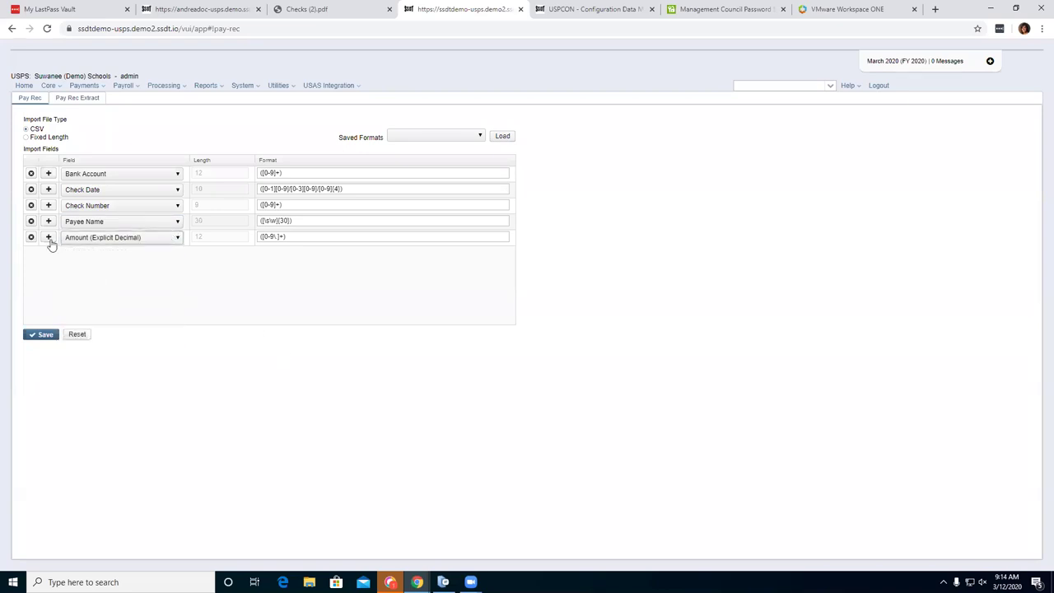
Save the import format under the name Test1.
left_click(32, 336)
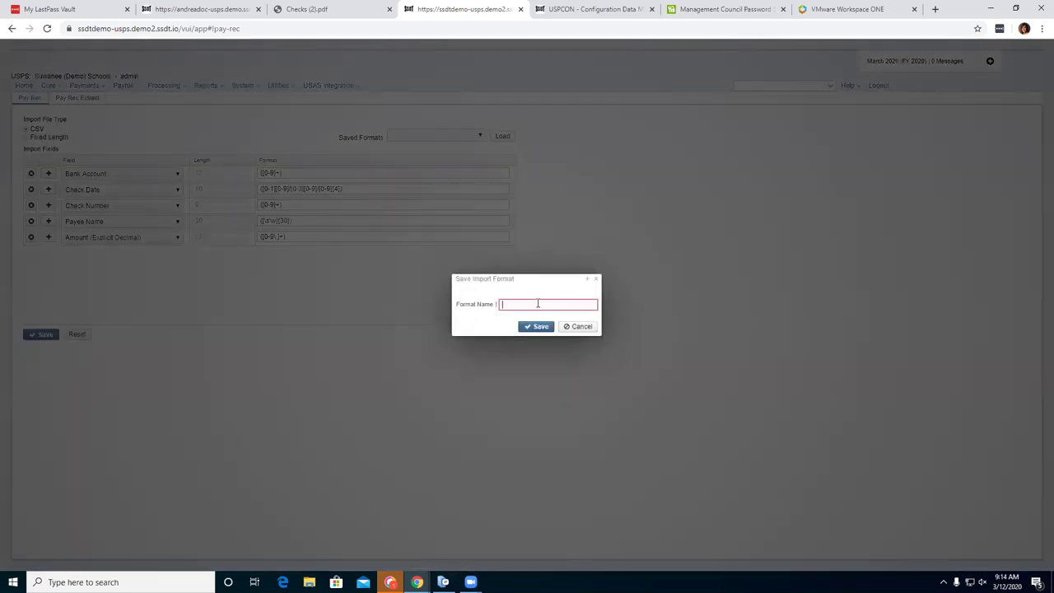
left_click(538, 302)
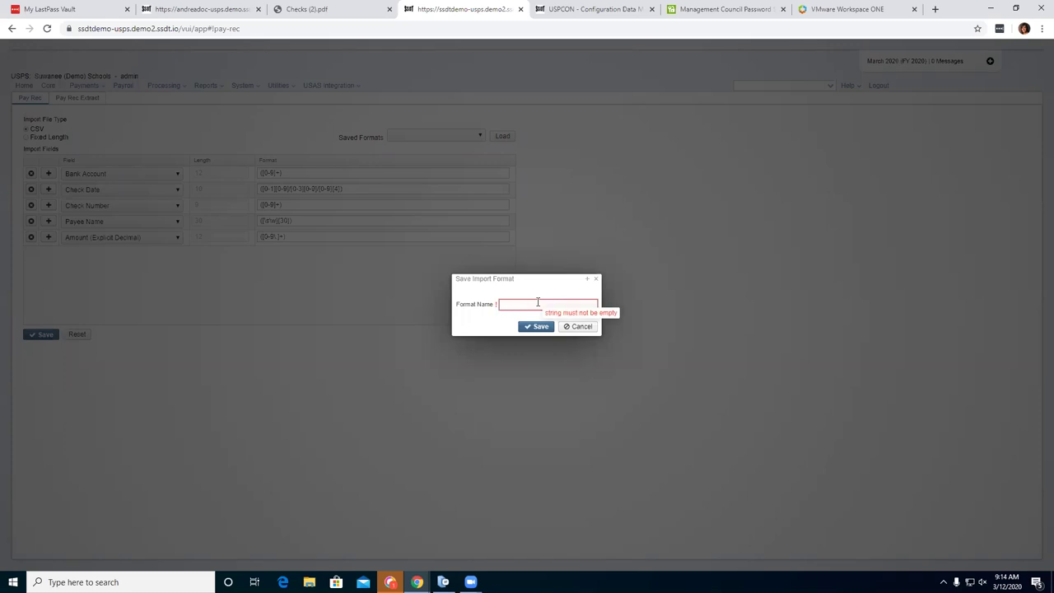
type("Test1")
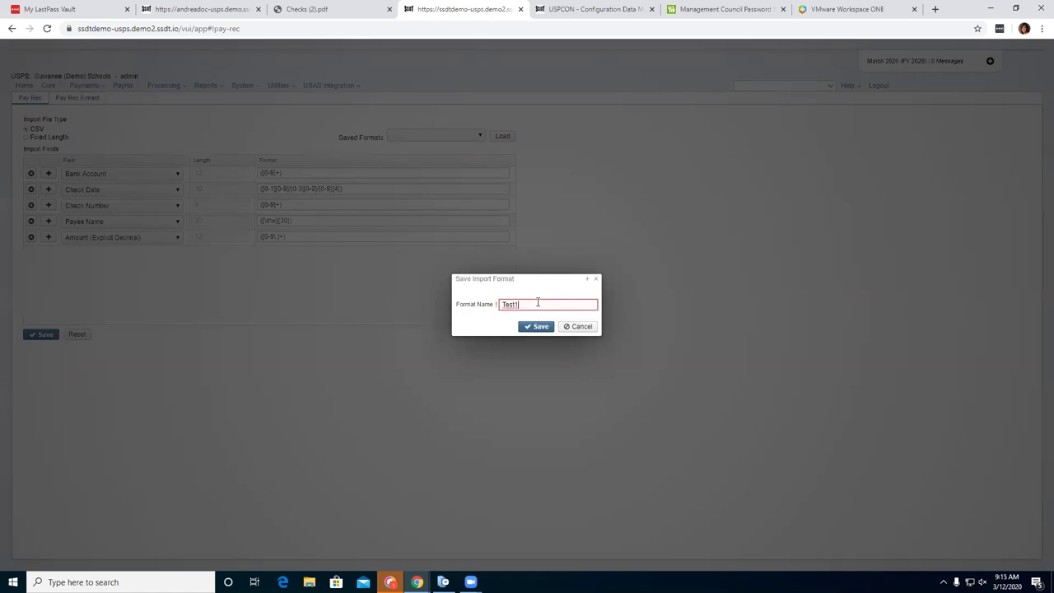
left_click(544, 328)
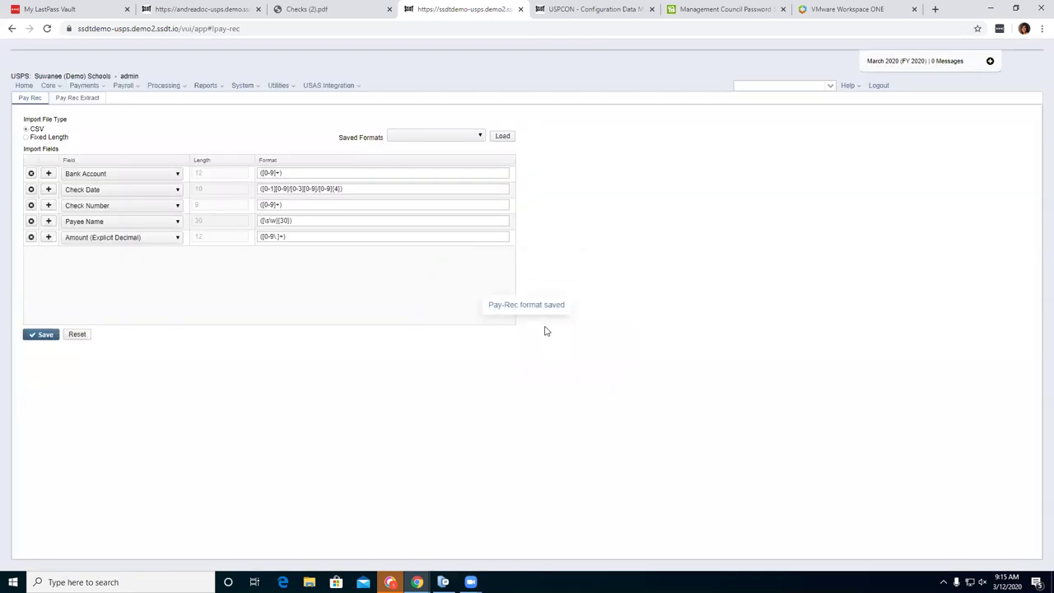
Load the saved formats Test1 and CSV in turn to compare them, finishing with Test1 loaded.
left_click(480, 139)
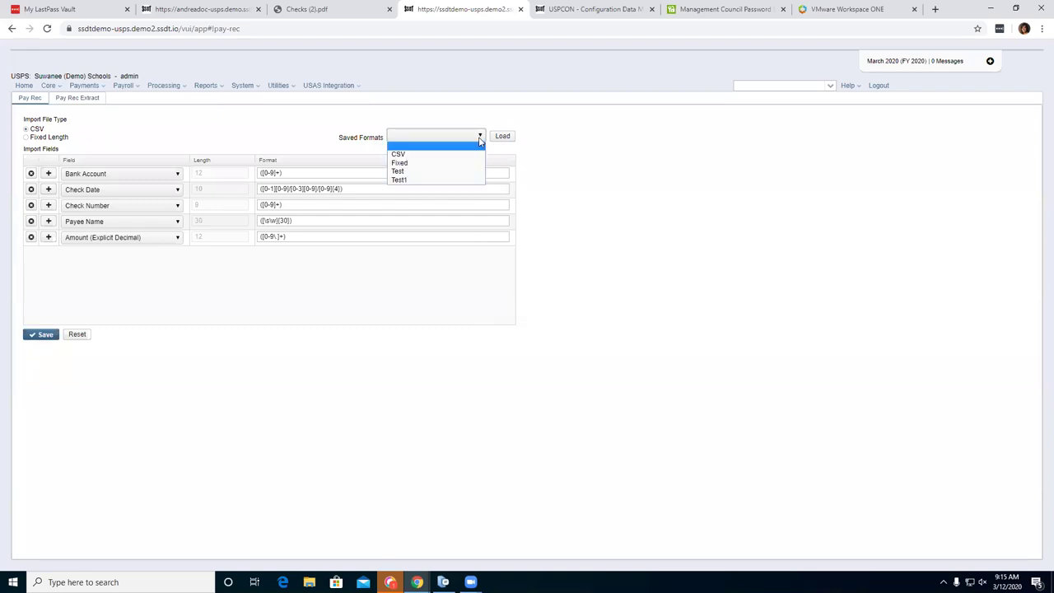
left_click(473, 181)
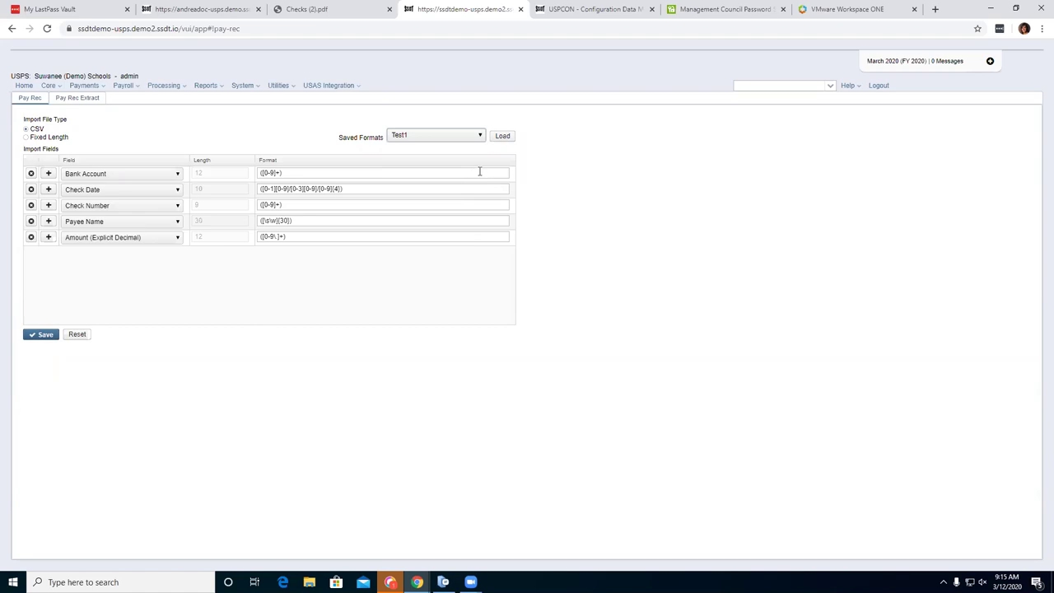
left_click(498, 141)
left_click(479, 140)
left_click(470, 147)
left_click(482, 140)
left_click(468, 154)
left_click(499, 139)
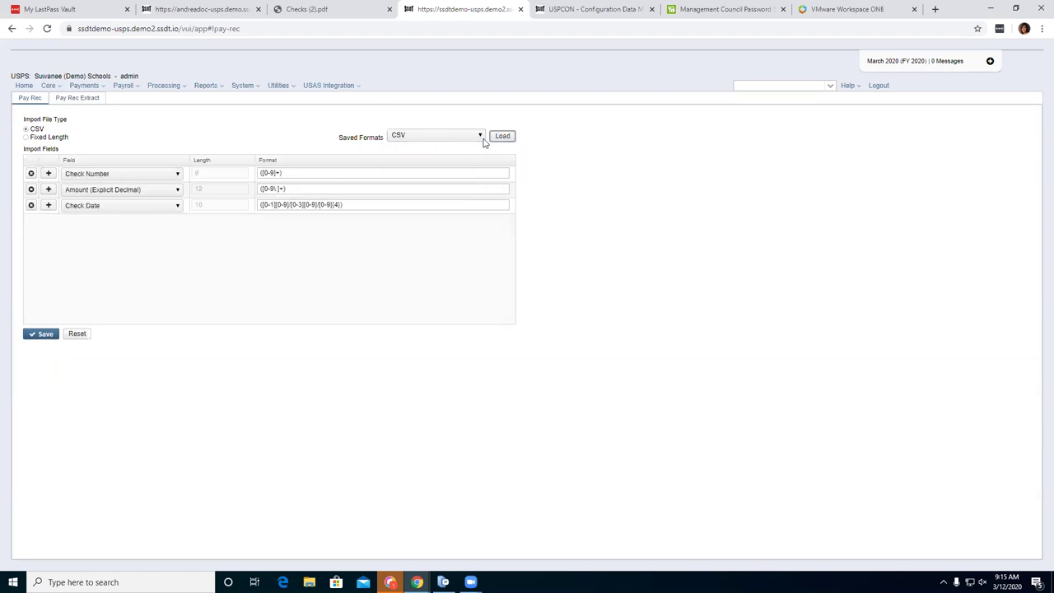
left_click(478, 136)
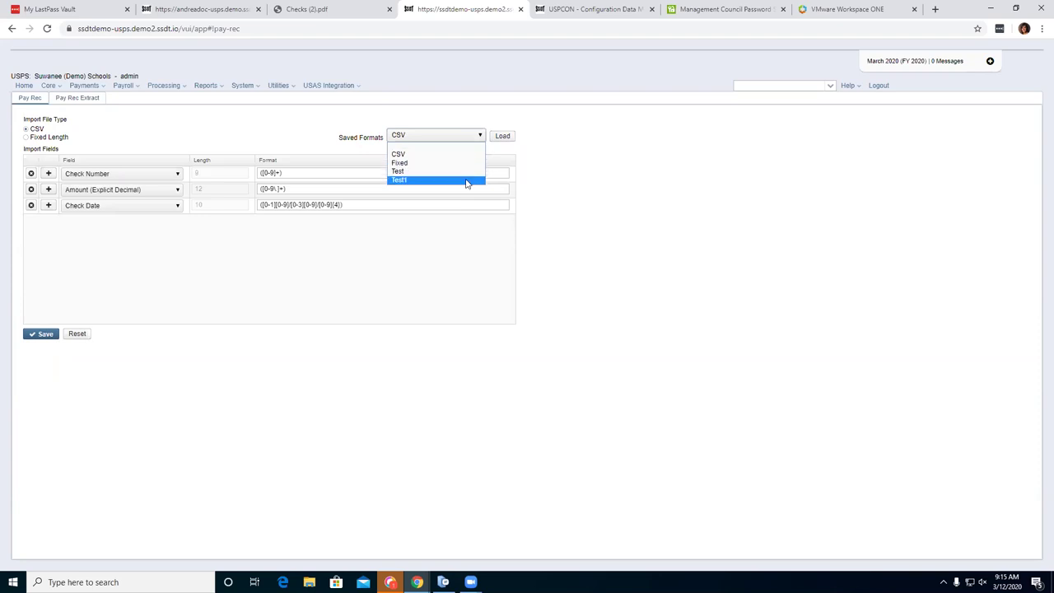
left_click(466, 181)
left_click(504, 137)
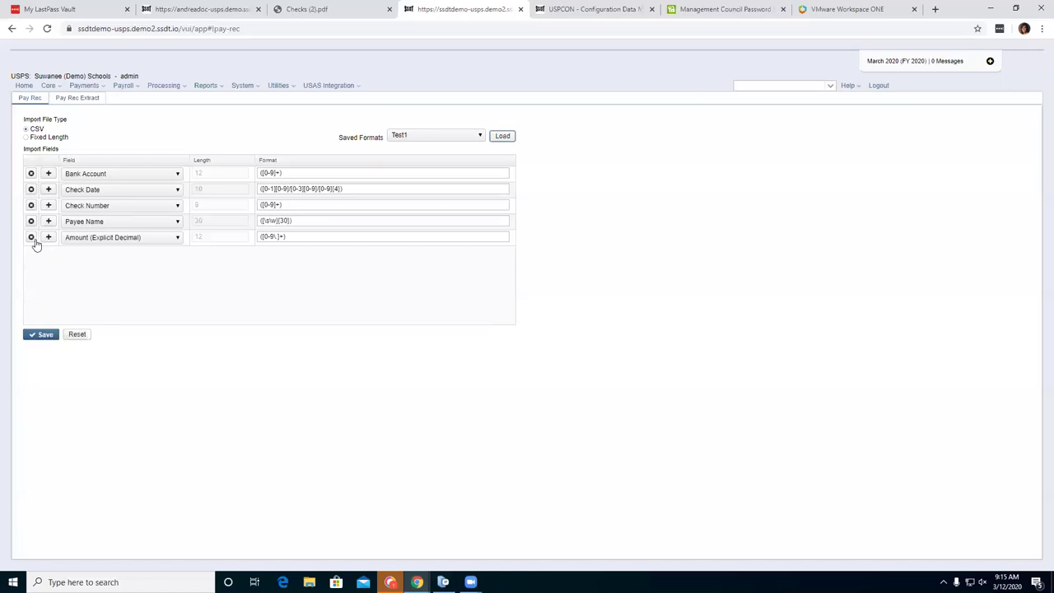
Change the fifth import field to Amount (Implicit Decimal) and save the format as Test1, overwriting the existing template.
left_click(135, 240)
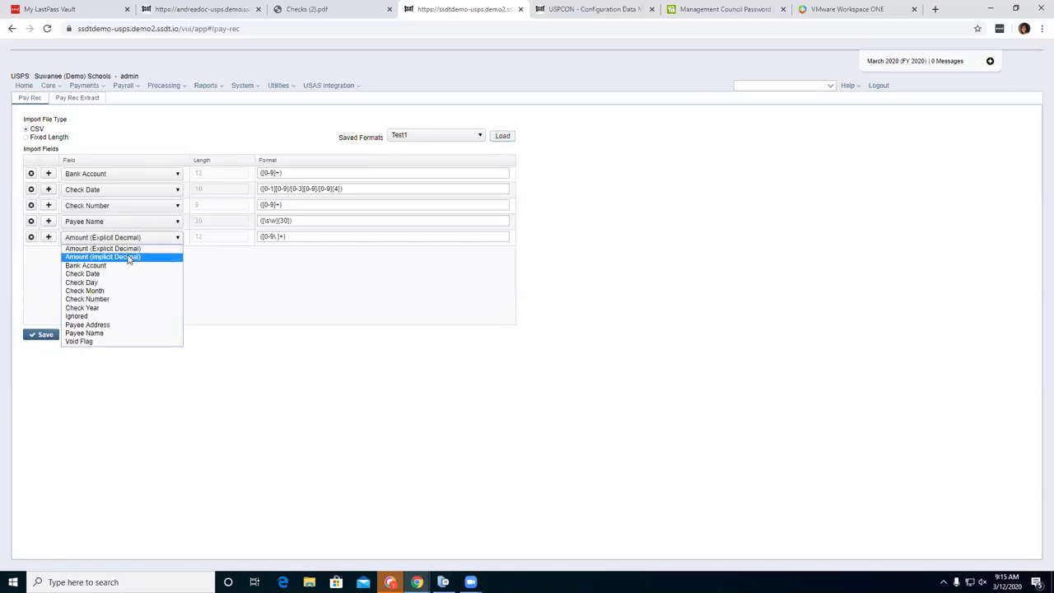
left_click(128, 258)
left_click(42, 335)
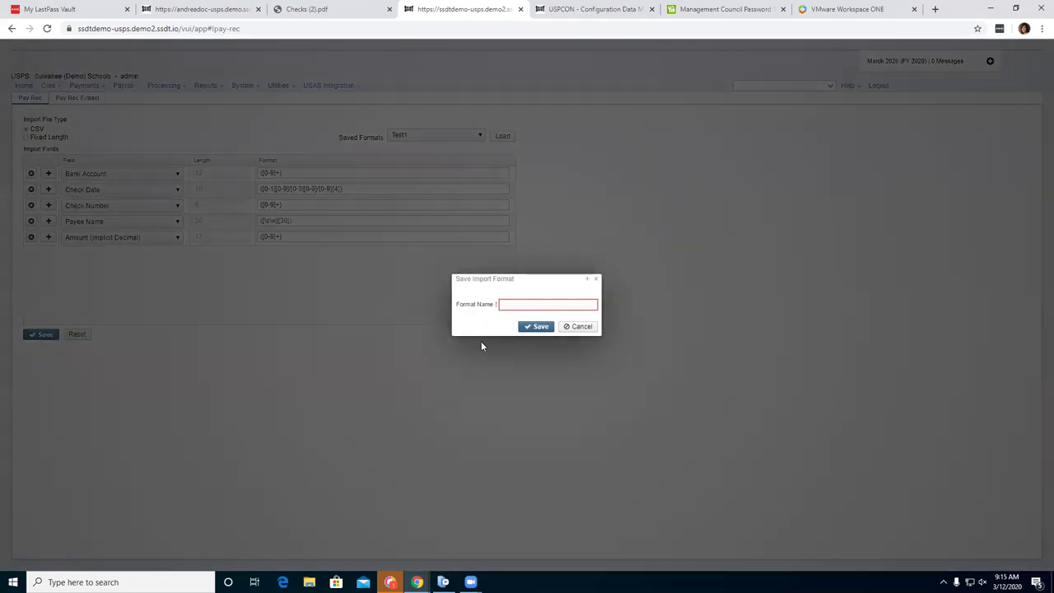
left_click(529, 304)
type("Test1")
left_click(529, 327)
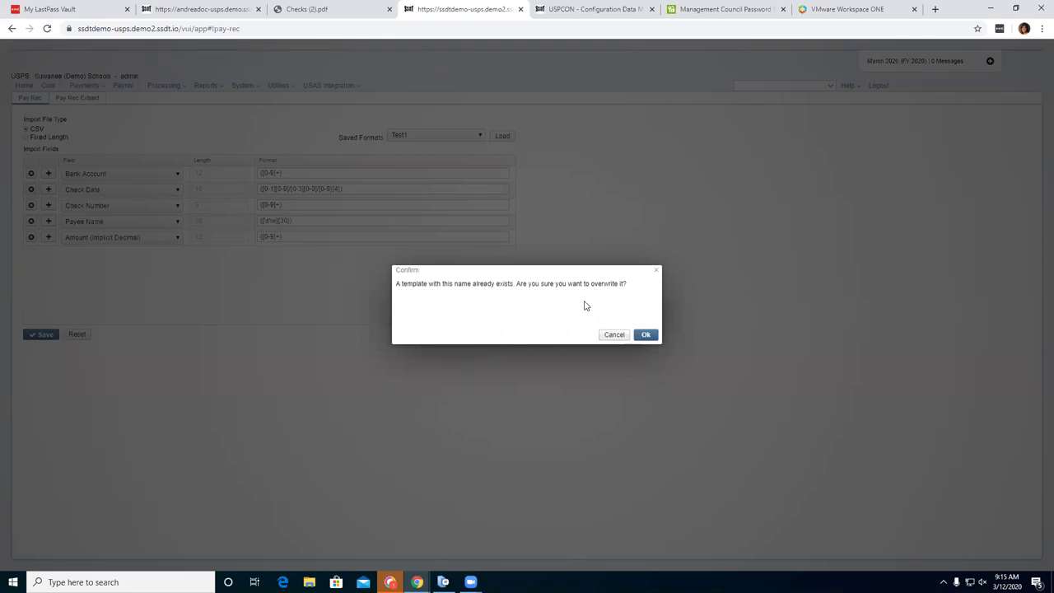
left_click(647, 336)
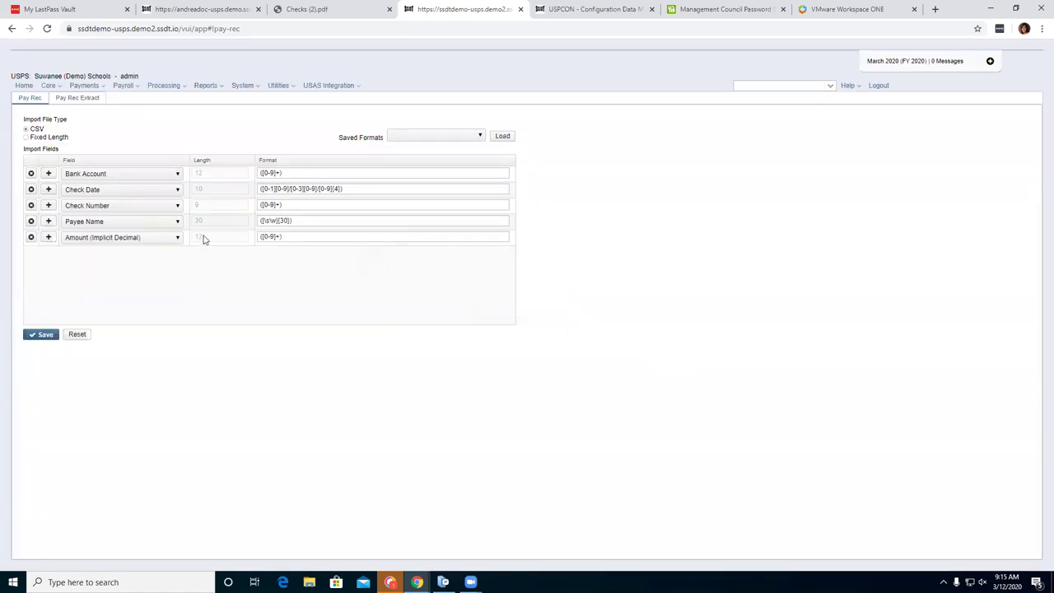
Load the saved import format CSV.
left_click(481, 137)
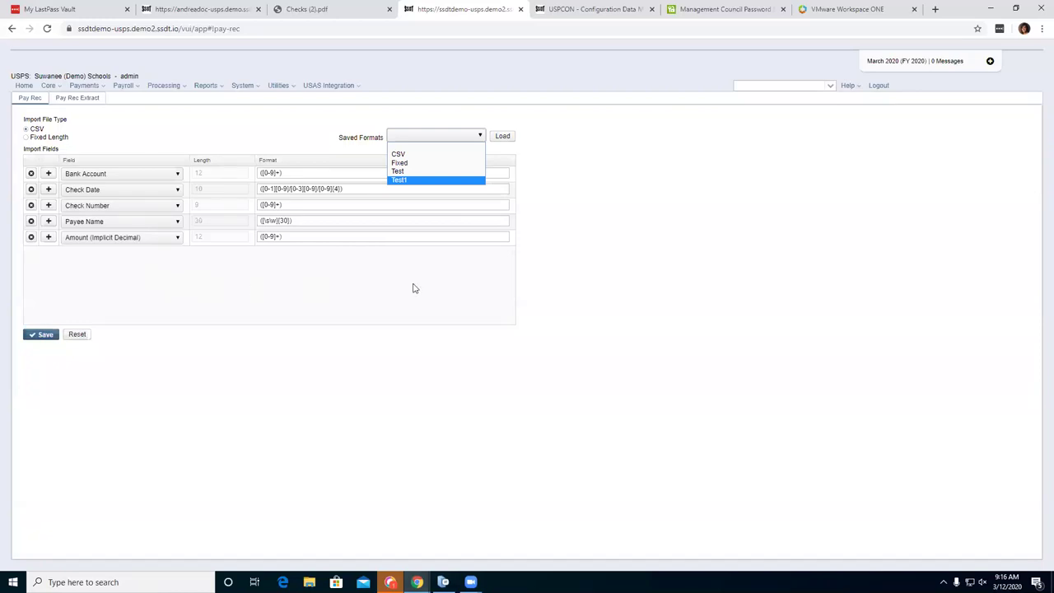
left_click(439, 158)
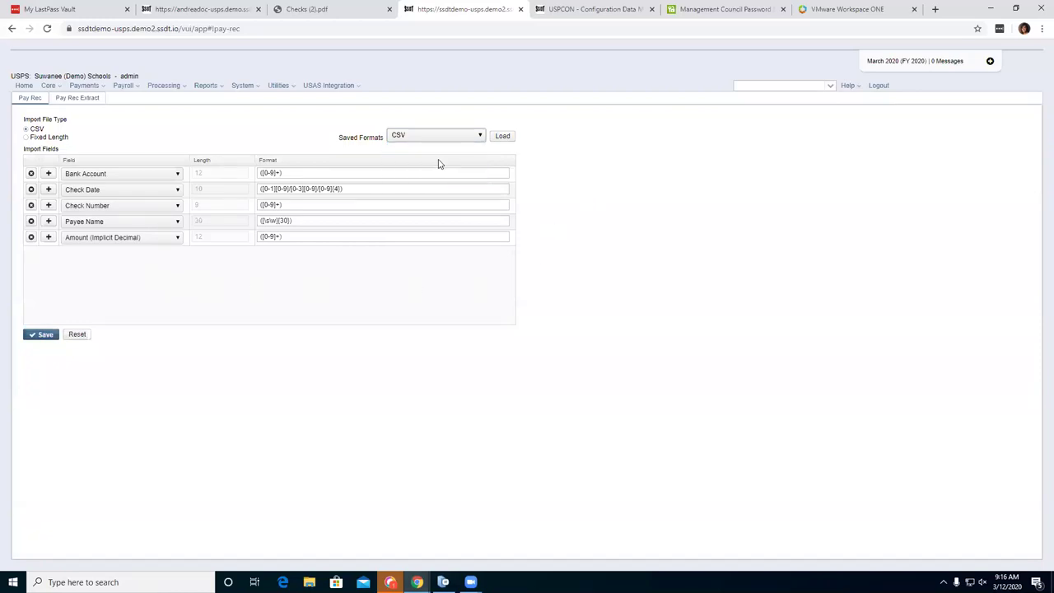
left_click(503, 136)
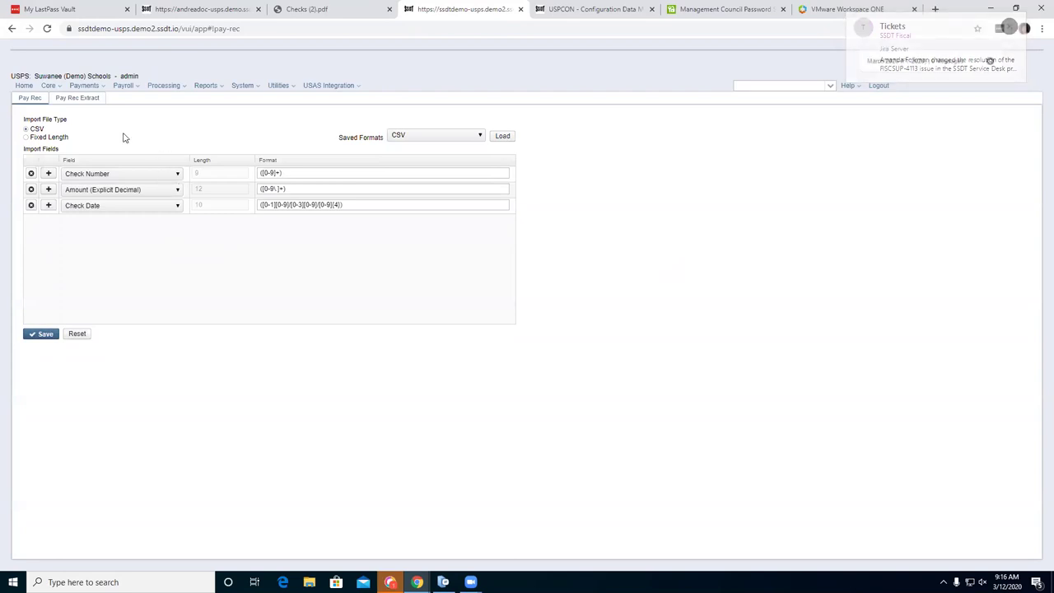
Open Pay Rec Extract and review its format types and available extract fields, keeping CSV and Check Number selected.
left_click(80, 98)
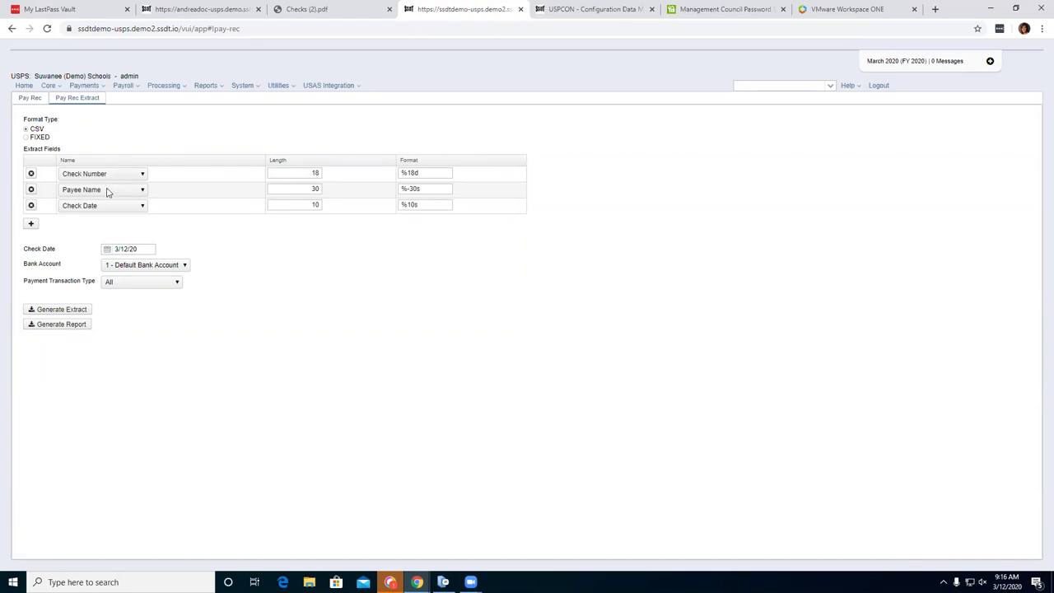
left_click(25, 138)
left_click(26, 130)
left_click(132, 177)
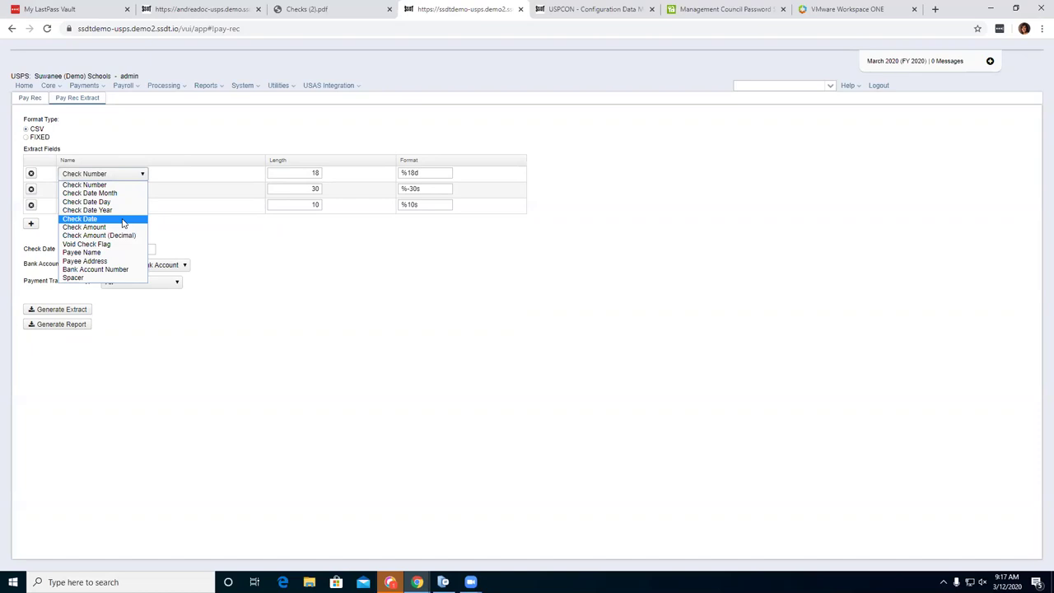
left_click(155, 126)
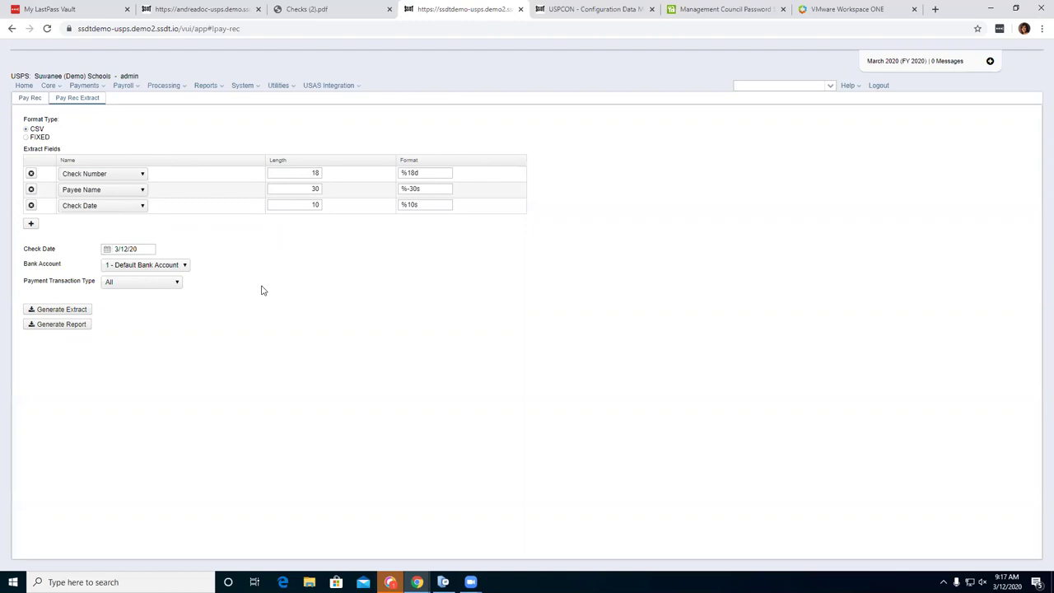
left_click(25, 129)
Open the Check Register in the other USPS session and compare its issued dates with the Pay Rec Extract check date.
key("ctrl+2")
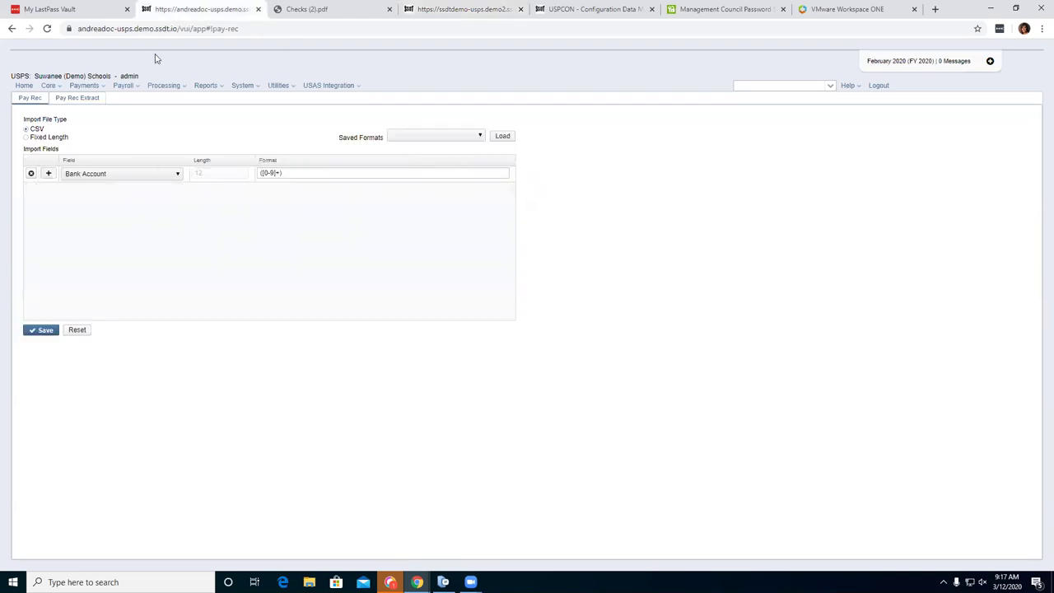
left_click(84, 85)
left_click(98, 100)
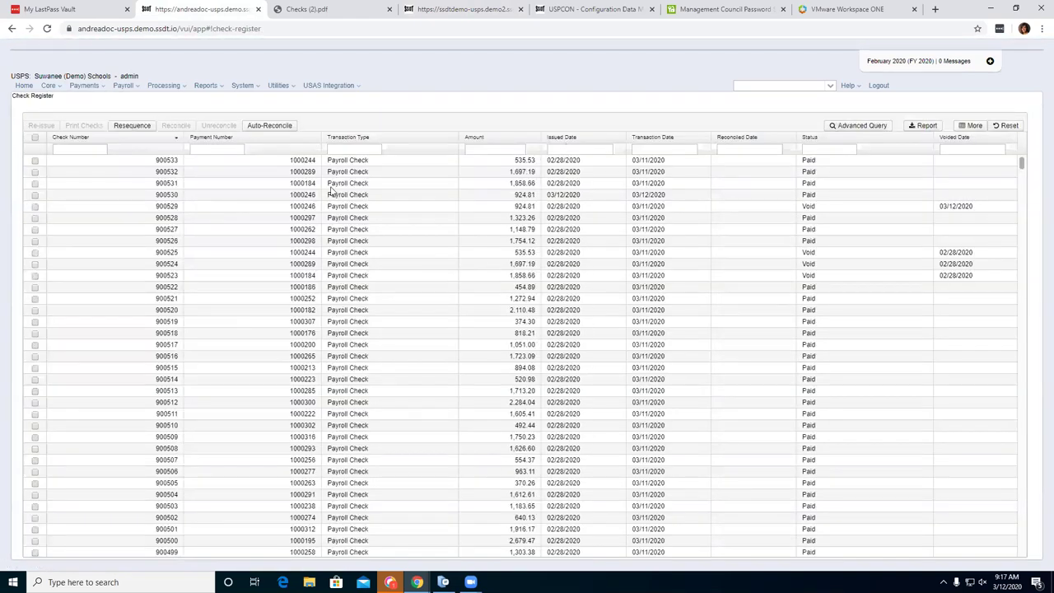
left_click_drag(416, 10, 290, 10)
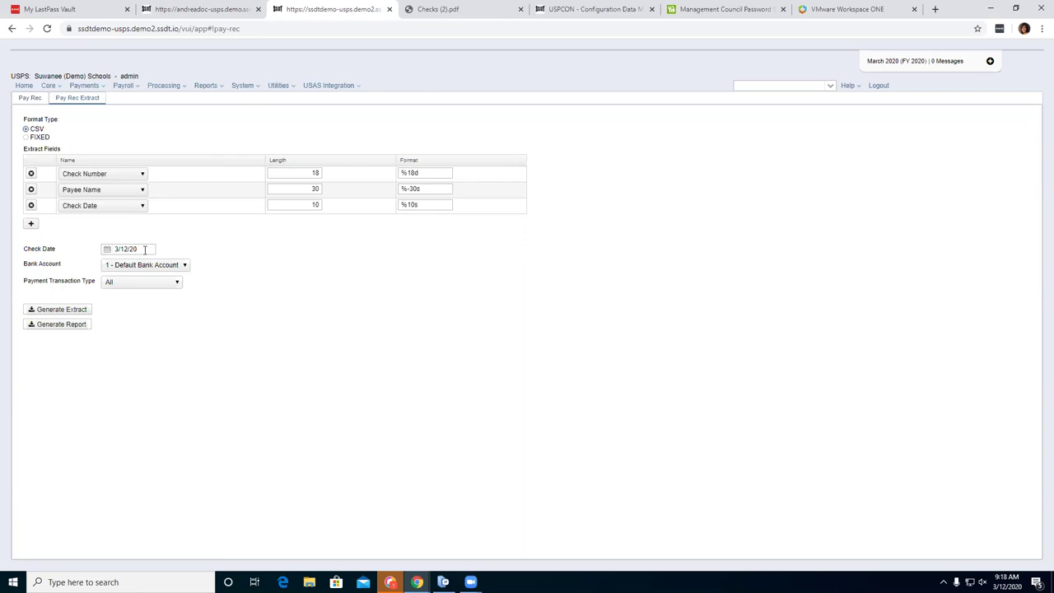
left_click(190, 7)
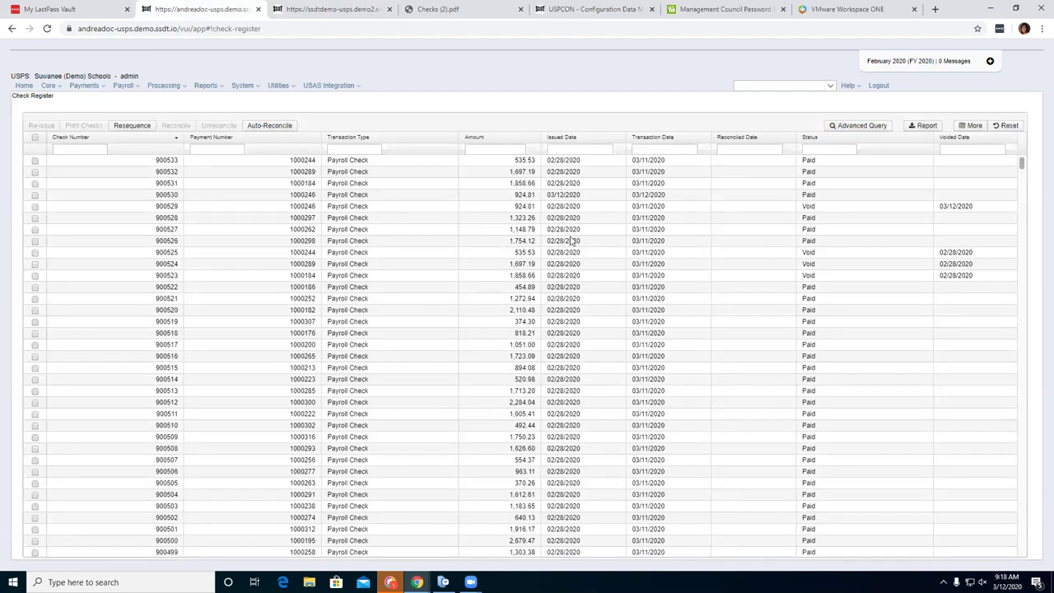
left_click(329, 10)
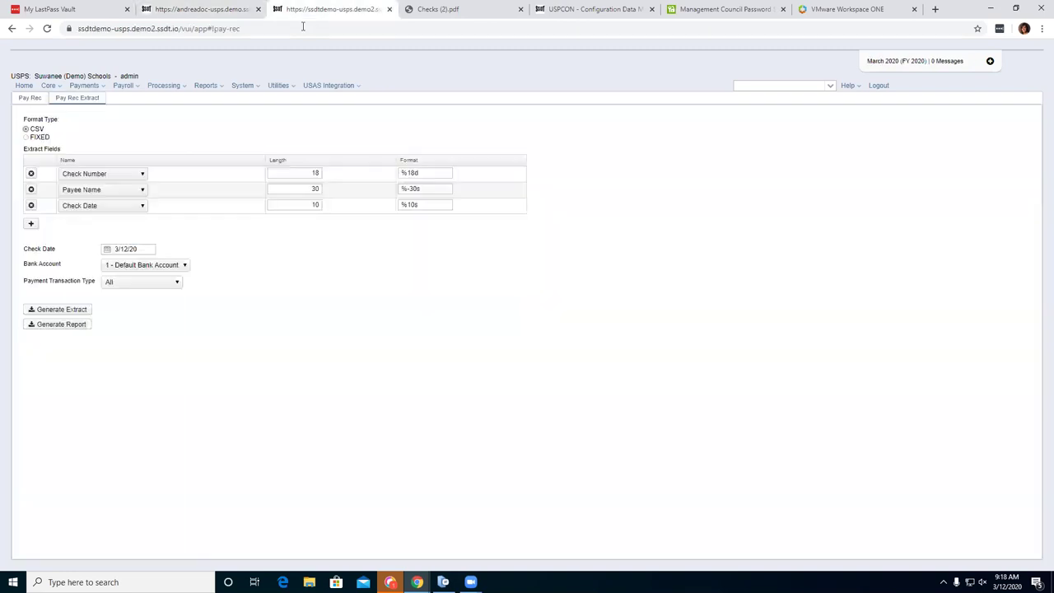
left_click(182, 7)
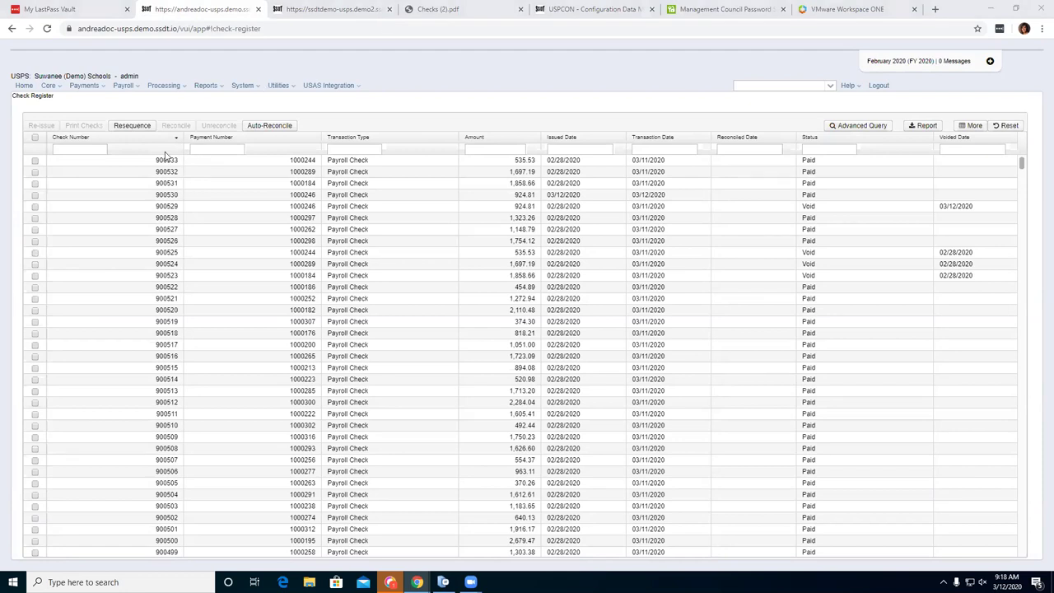
left_click(298, 9)
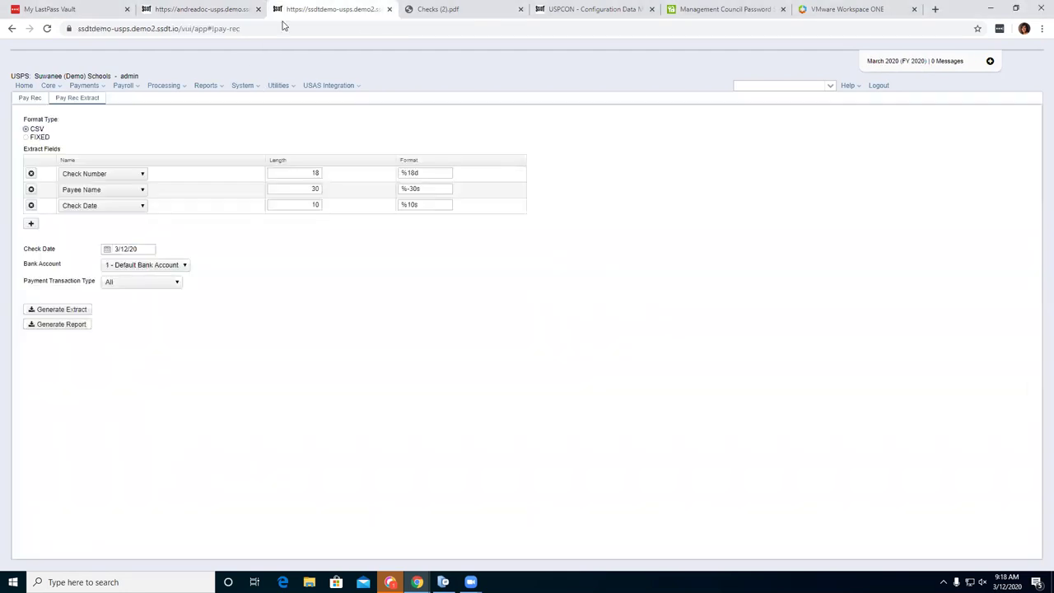
Set the Pay Rec Extract check date to 2/01/2020.
left_click_drag(149, 255, 92, 252)
type("03/11/")
key("BackSpace")
key("BackSpace")
key("BackSpace")
key("BackSpace")
key("BackSpace")
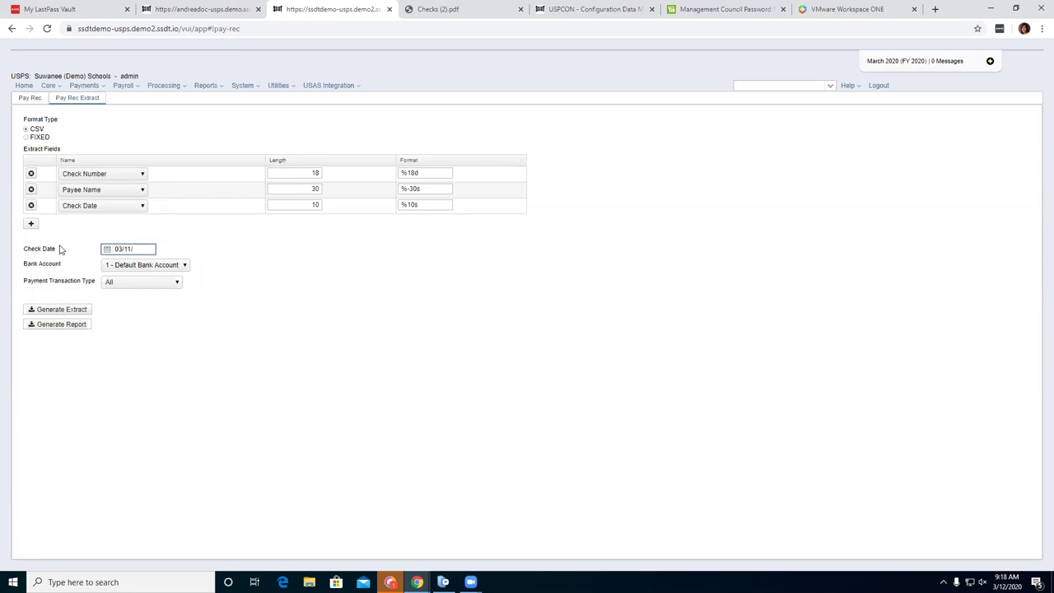
type("2/01/2020")
Look through the issued dates in the other session's Check Register, then return to the Pay Rec Extract.
left_click(198, 8)
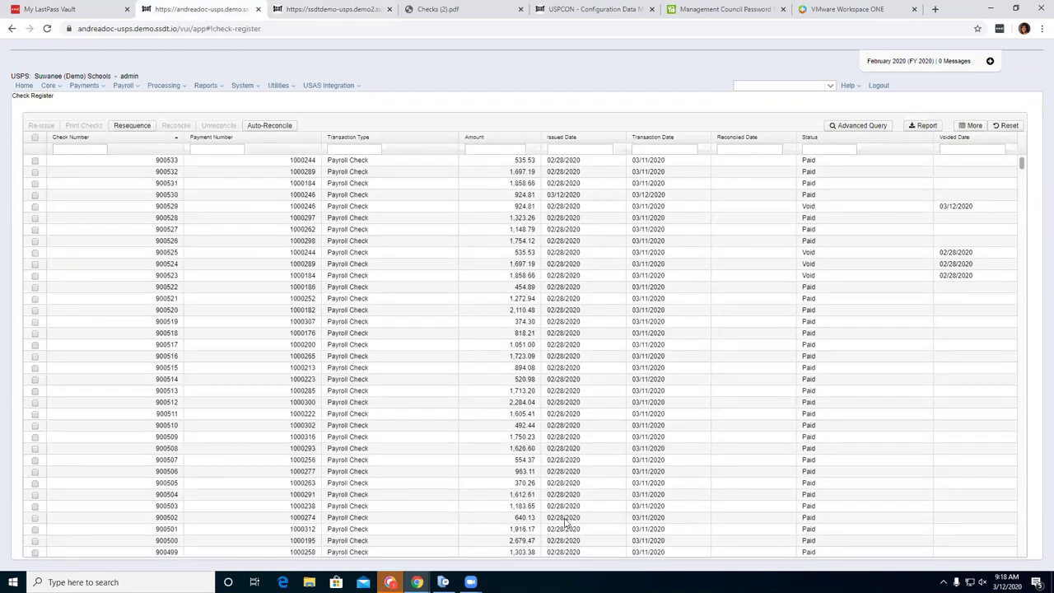
scroll(568, 504, "down", 3)
scroll(567, 505, "down", 8)
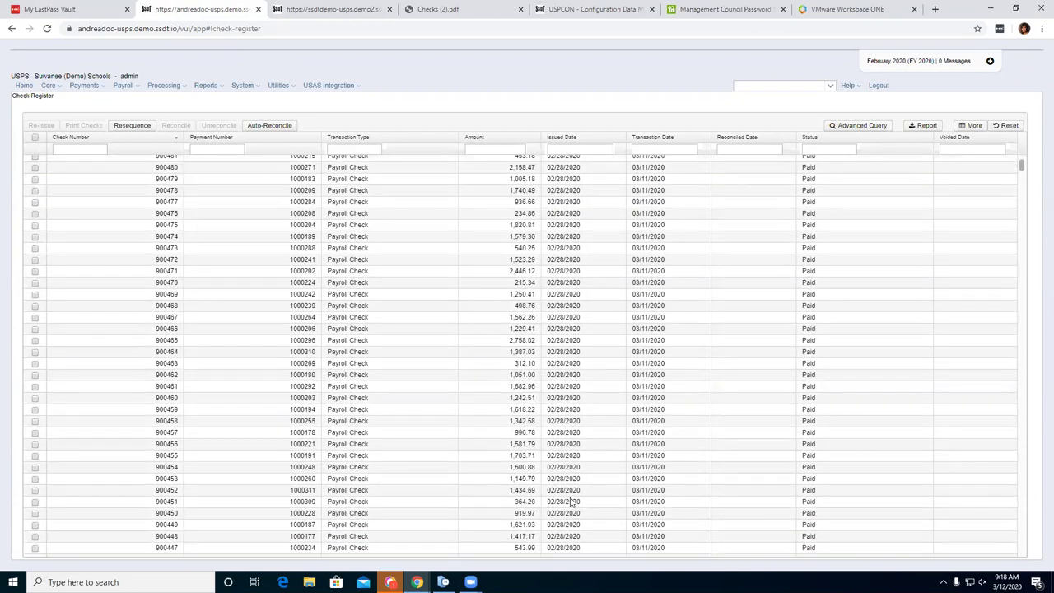
scroll(494, 362, "up", 10)
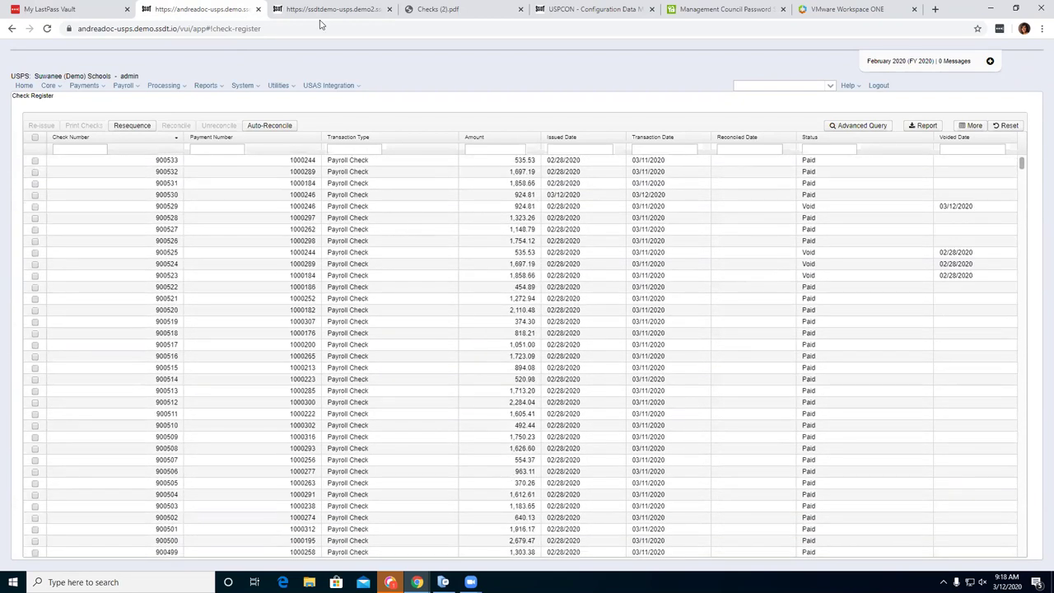
left_click(323, 14)
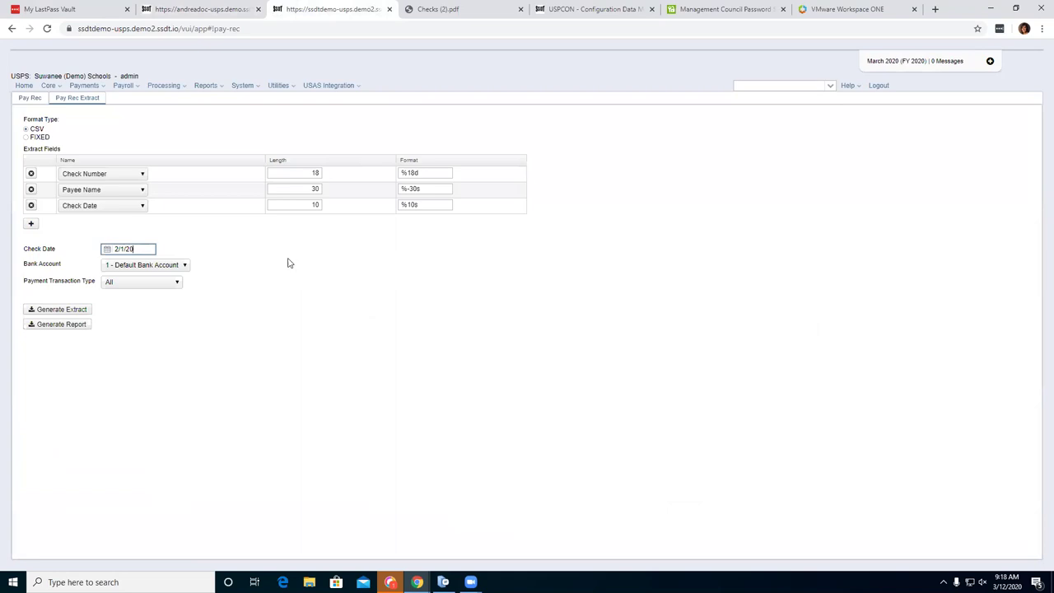
Review the bank account and payment transaction type choices, keeping the Default Bank Account and All.
left_click(184, 264)
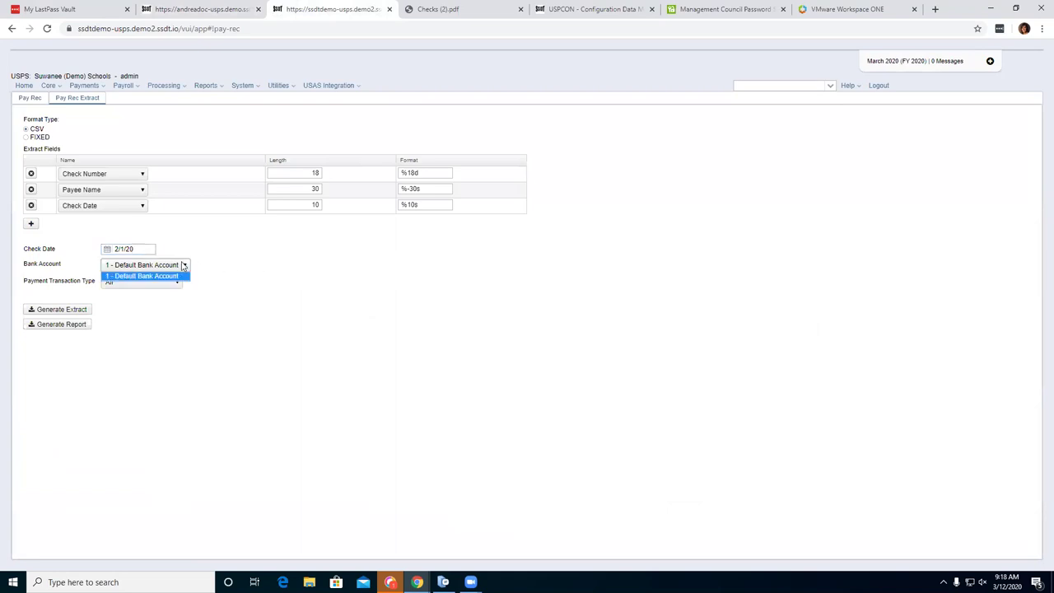
left_click(184, 266)
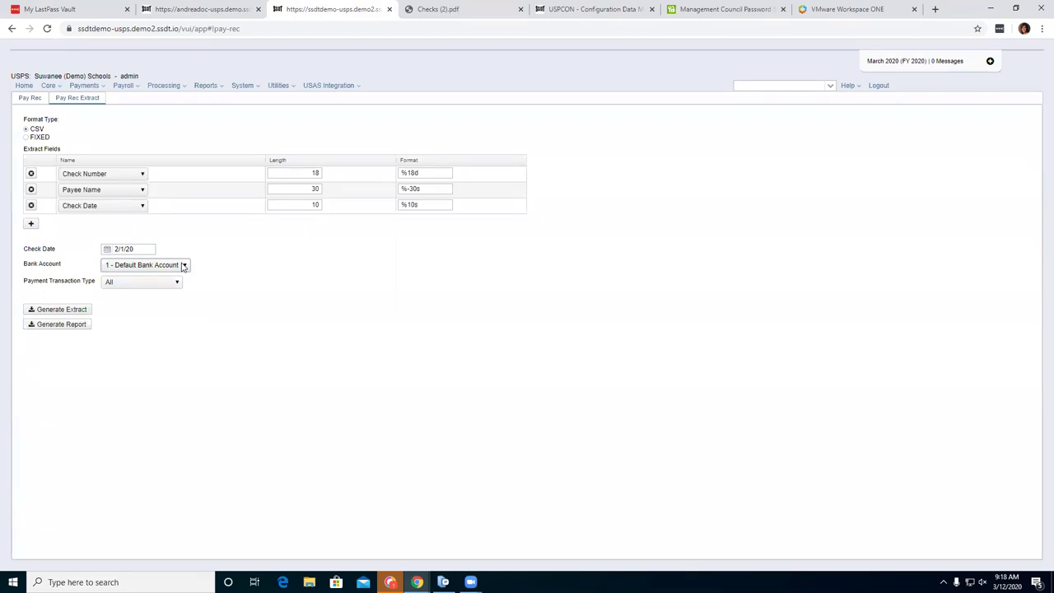
left_click(177, 284)
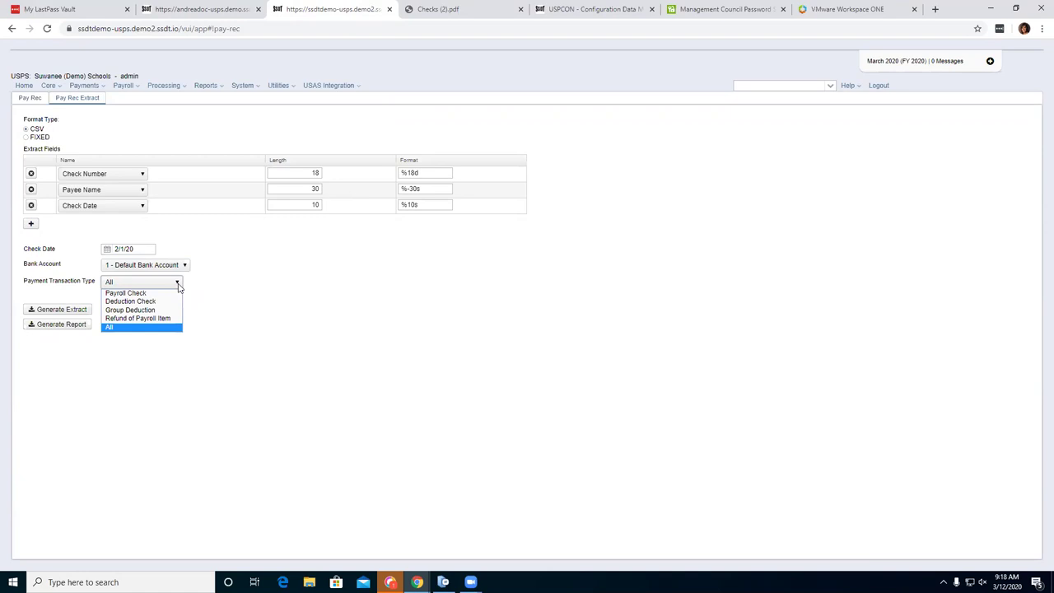
left_click(165, 331)
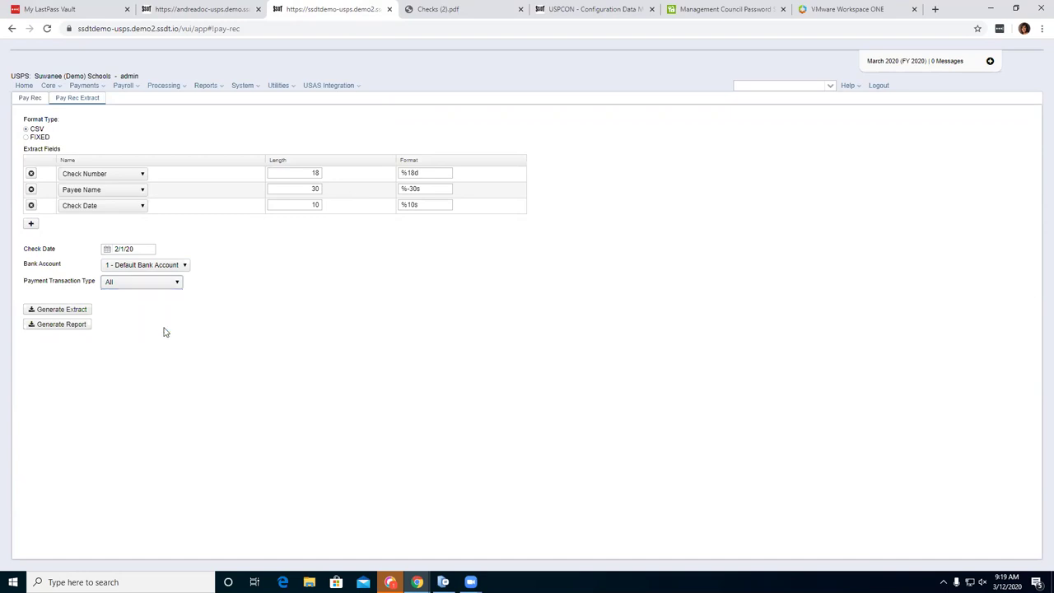
left_click(177, 286)
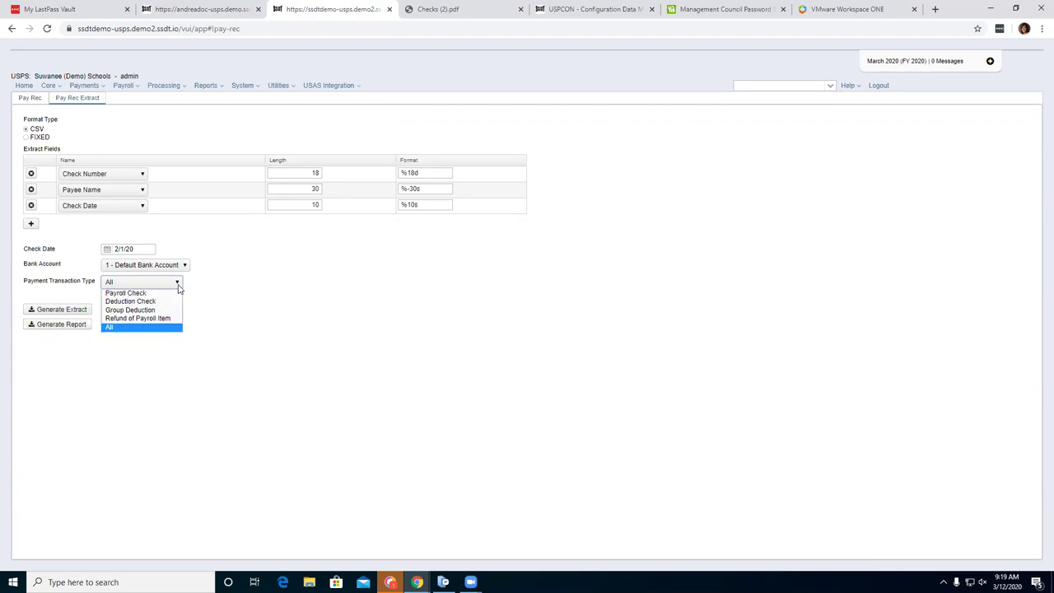
left_click(178, 286)
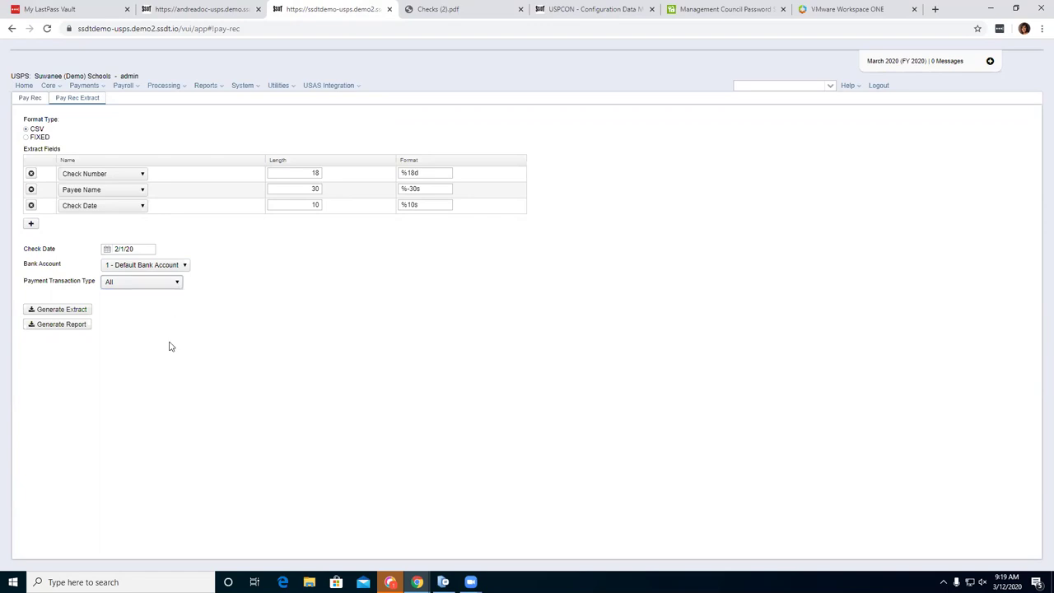
Generate the Pay Rec extract and open the downloaded CSV file in Excel.
left_click(71, 313)
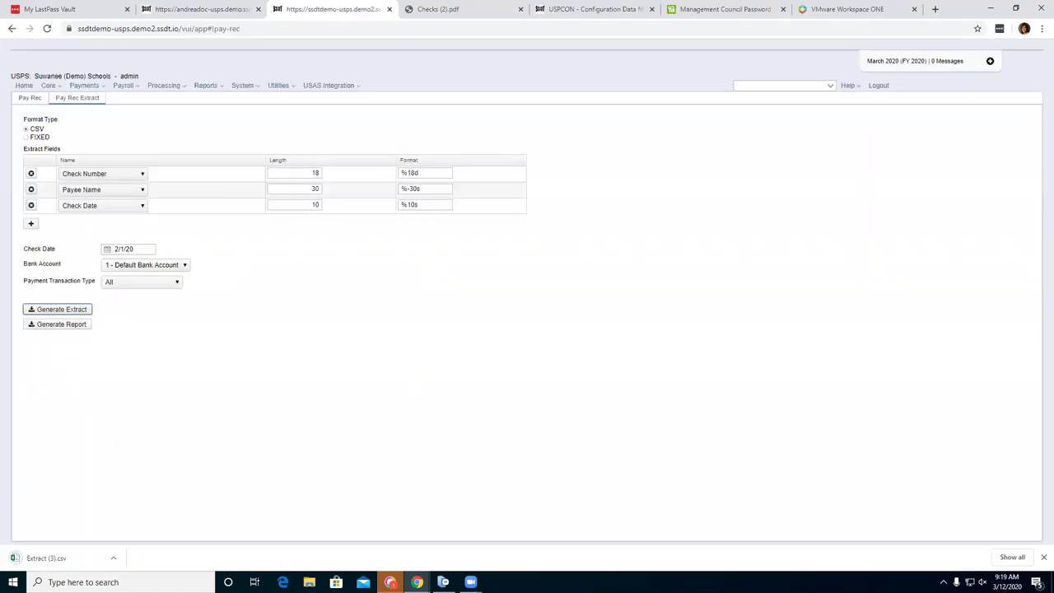
left_click(56, 558)
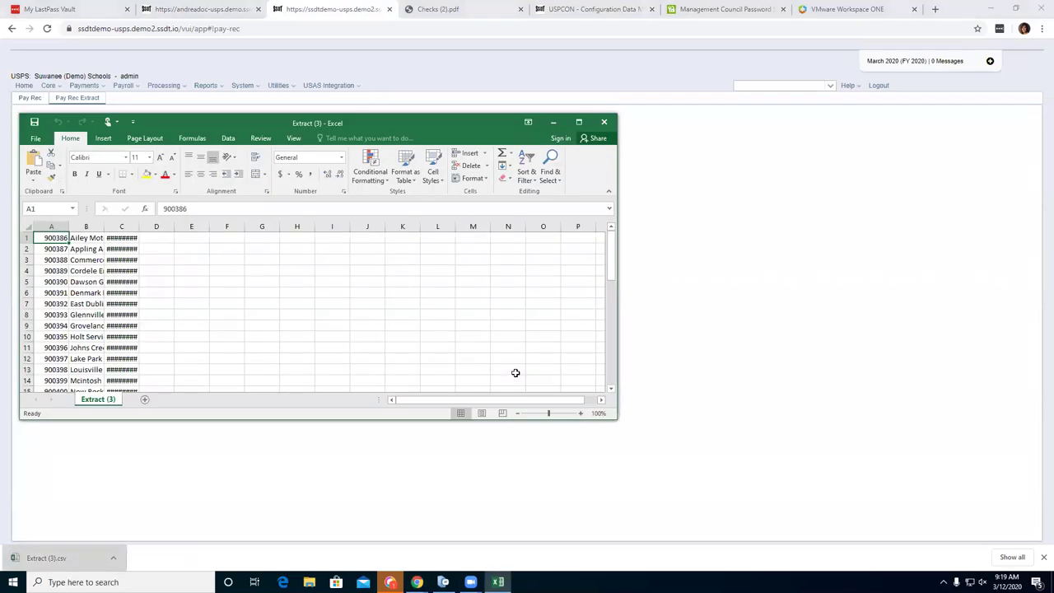
Fit all columns to their contents to inspect the extract, and close the workbook without saving.
left_click(29, 227)
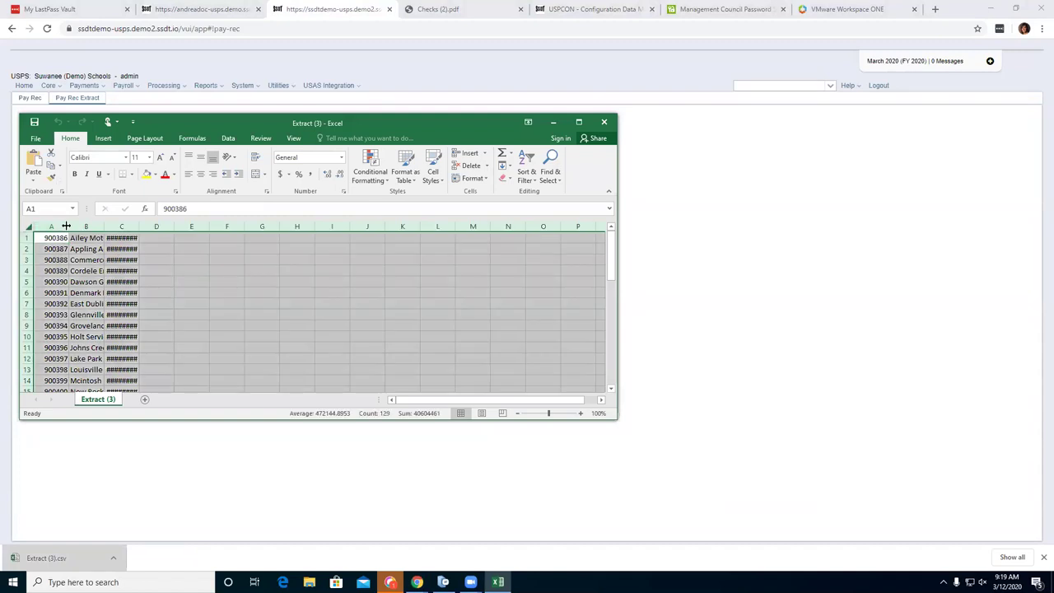
double_click(68, 228)
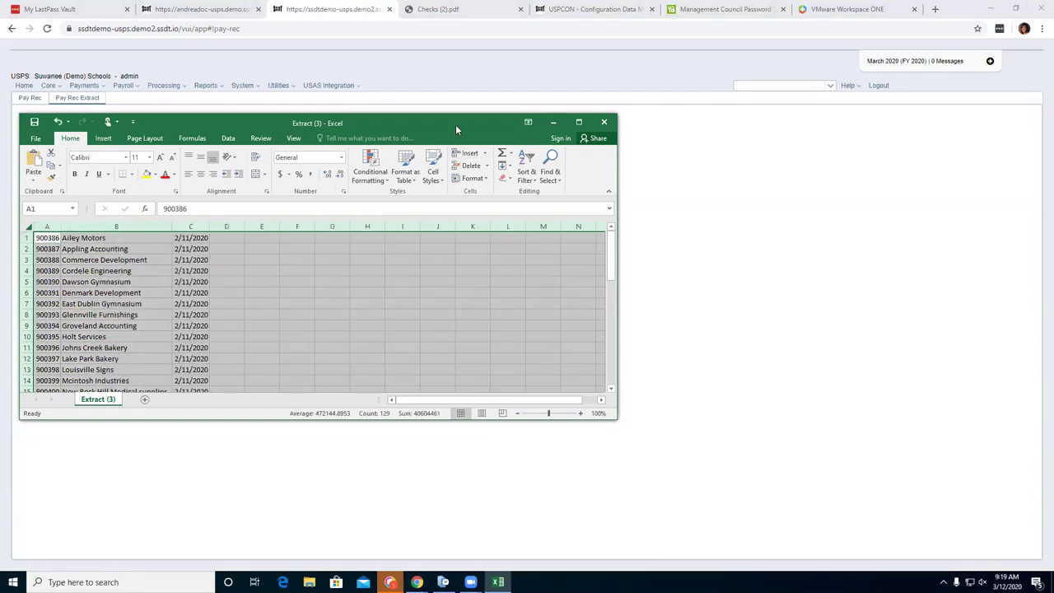
left_click_drag(458, 123, 625, 116)
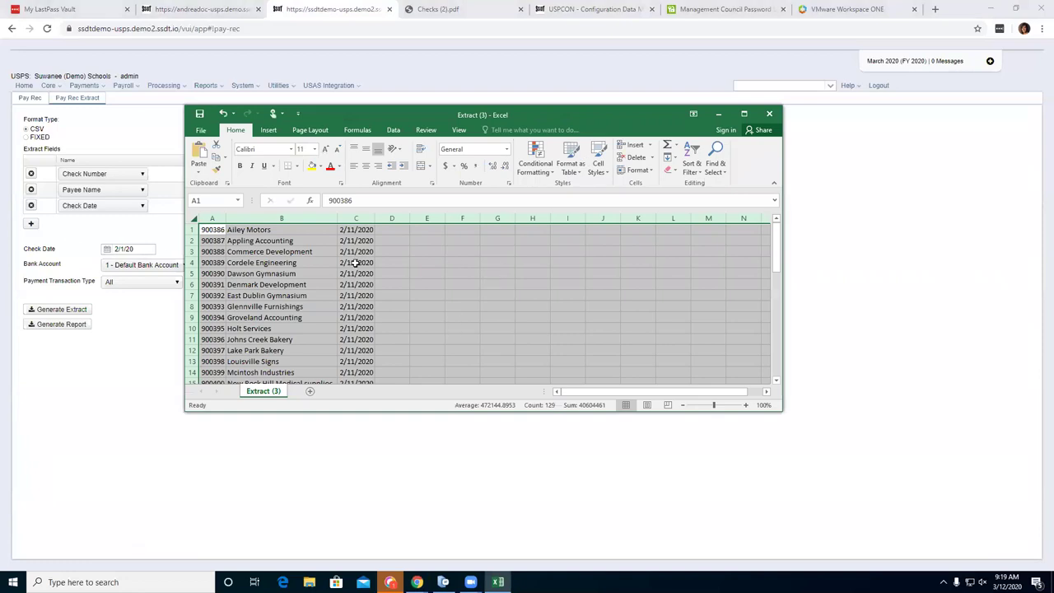
left_click(768, 115)
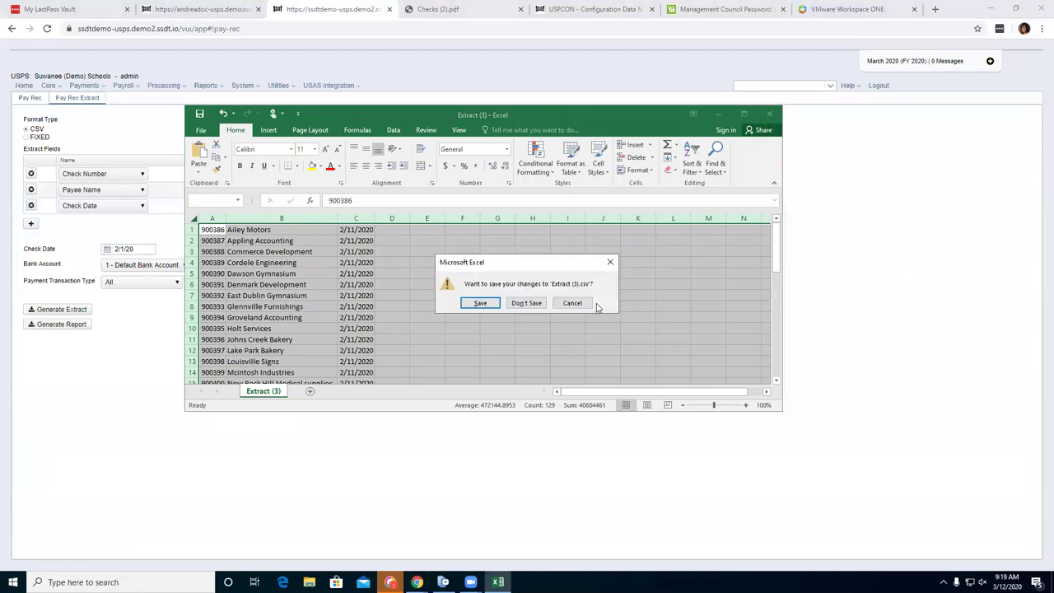
left_click(531, 304)
Add Check Amount as a fourth extract field, and reopen the Pay Rec Extract to check the field list.
left_click(33, 224)
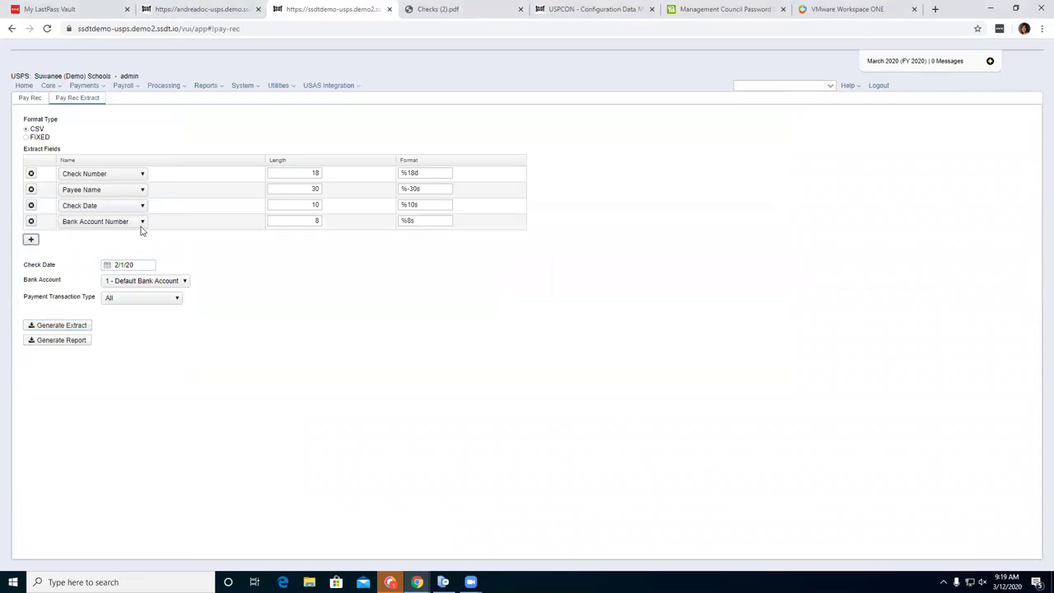
left_click(141, 226)
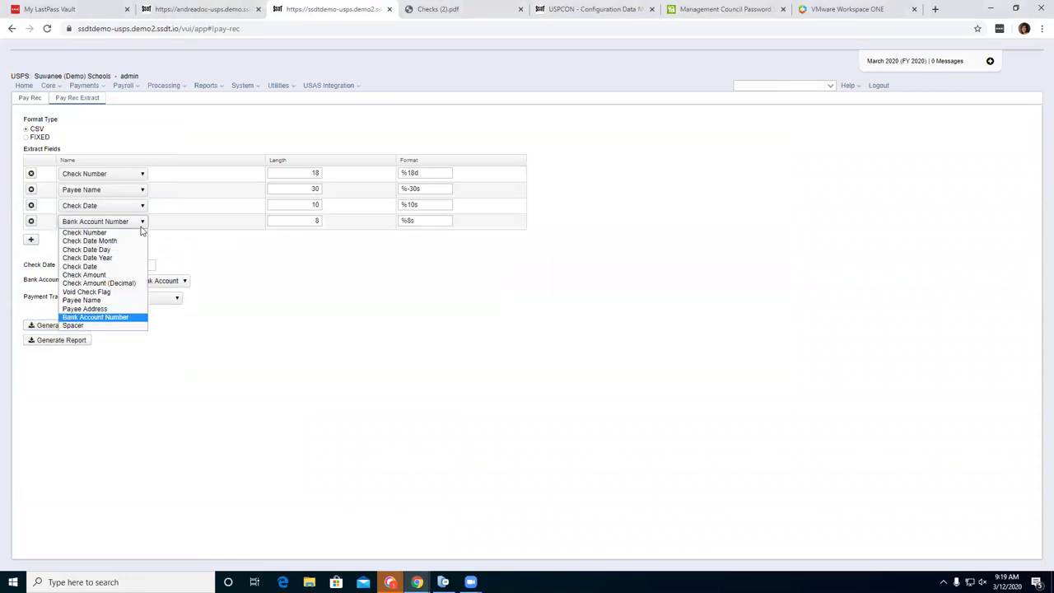
left_click(122, 276)
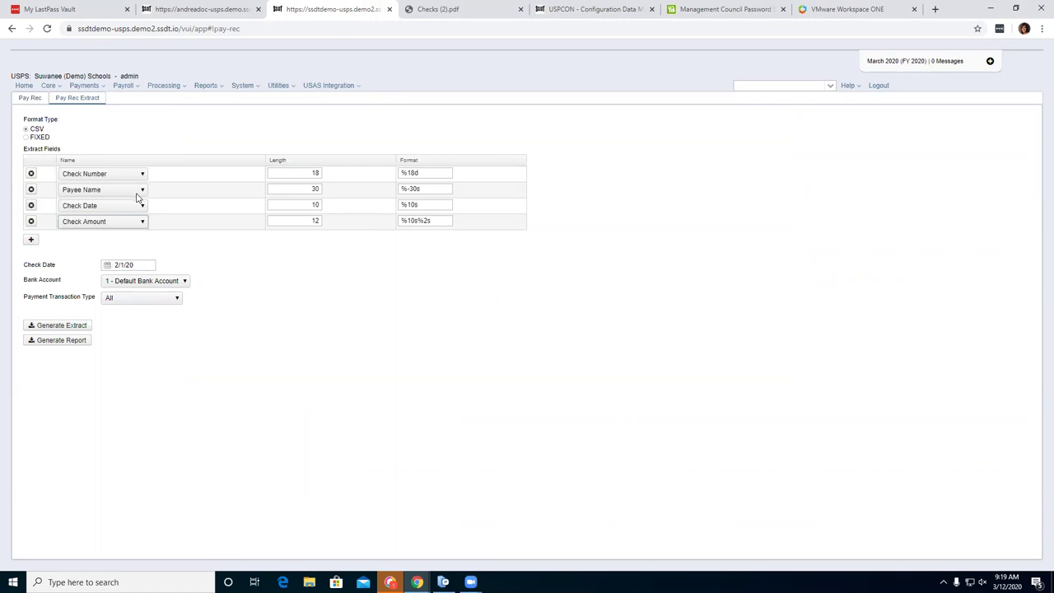
left_click(33, 98)
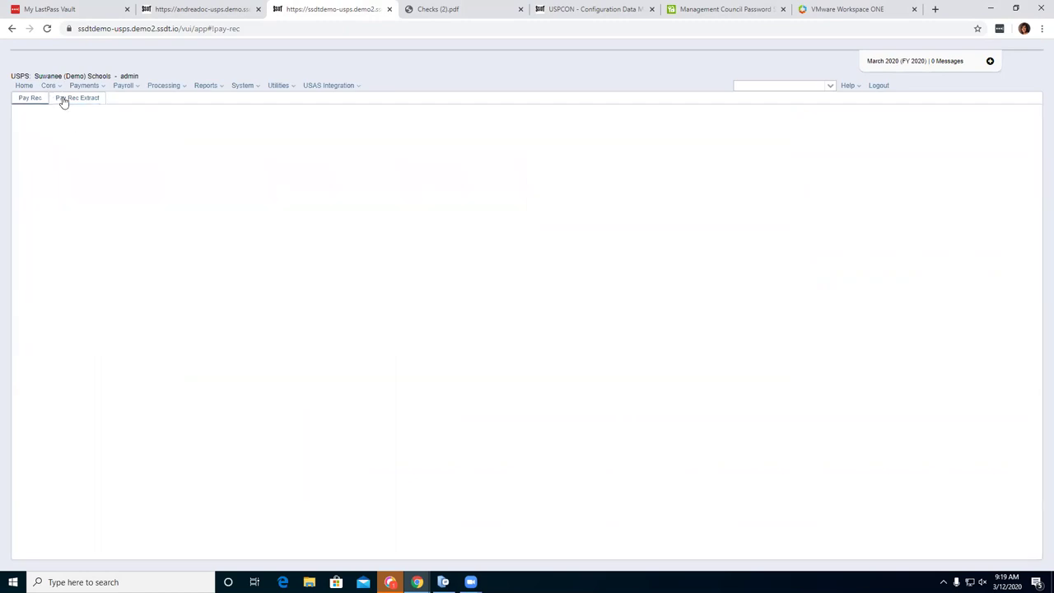
left_click(63, 98)
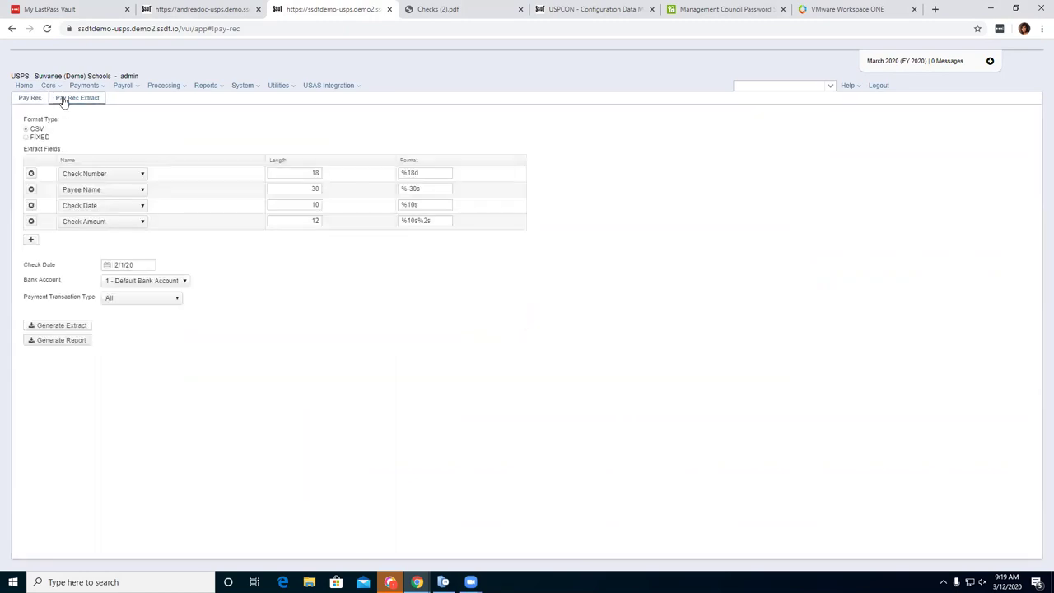
Delete the Payee Name extract field and reload the Pay Rec Extract view.
left_click(31, 190)
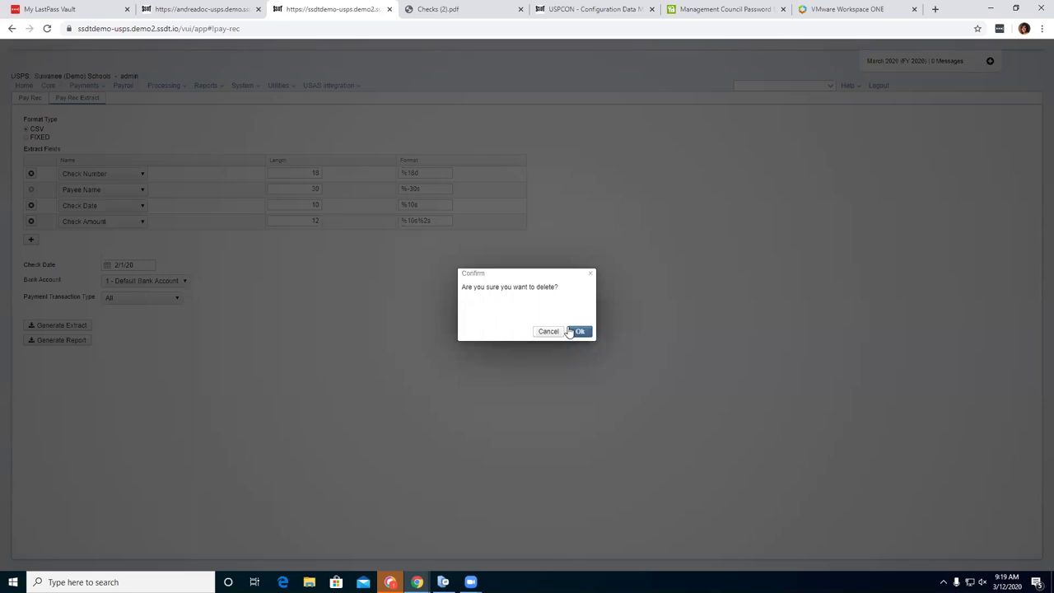
left_click(578, 331)
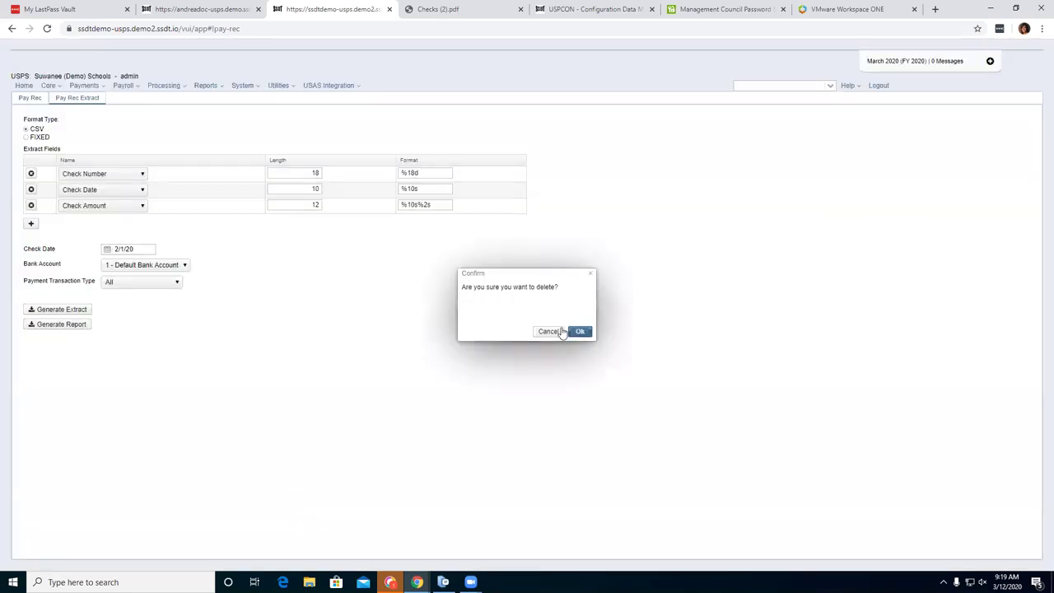
left_click(33, 97)
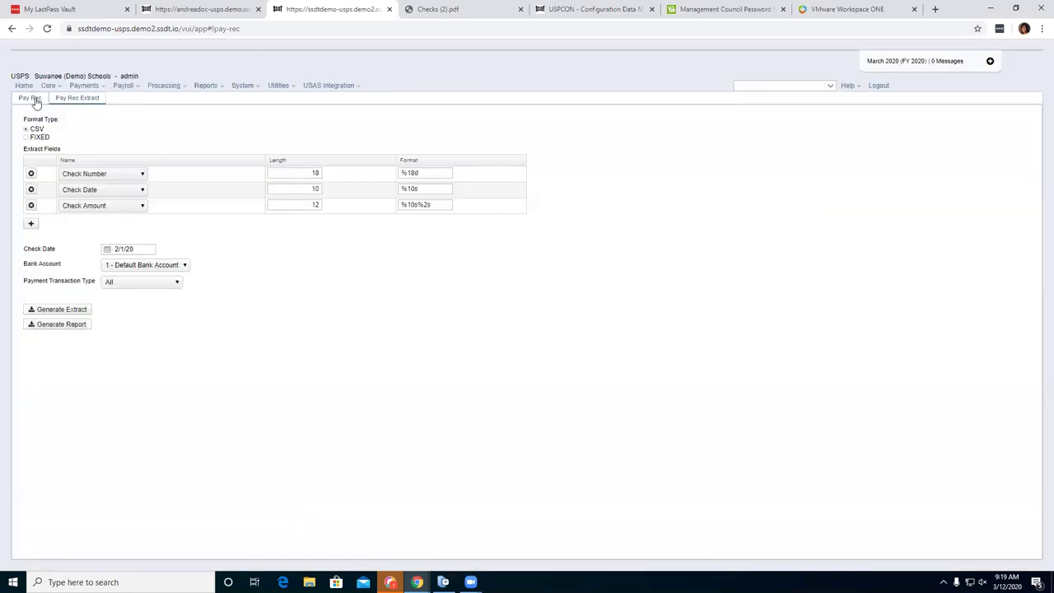
left_click(78, 99)
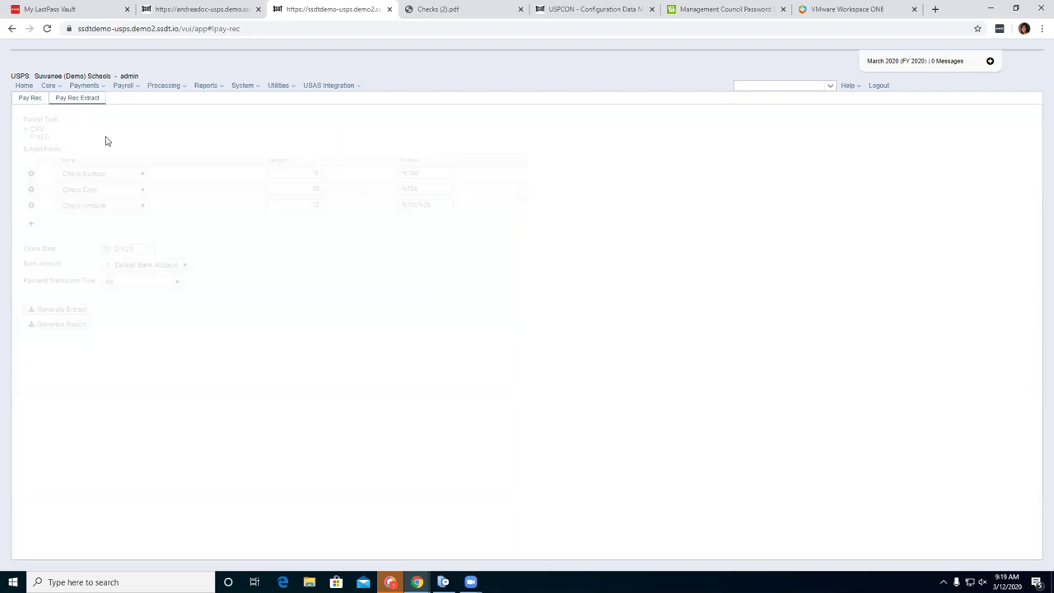
left_click(29, 99)
left_click(77, 99)
Set the second extract field to Check Amount and the third to Check Date.
left_click(128, 190)
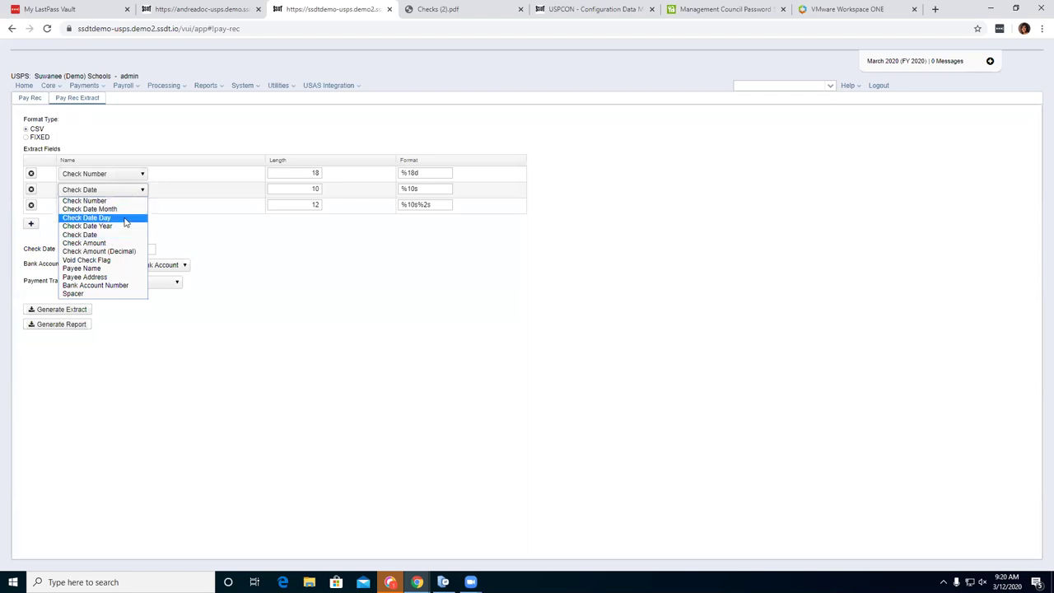
left_click(125, 243)
left_click(140, 206)
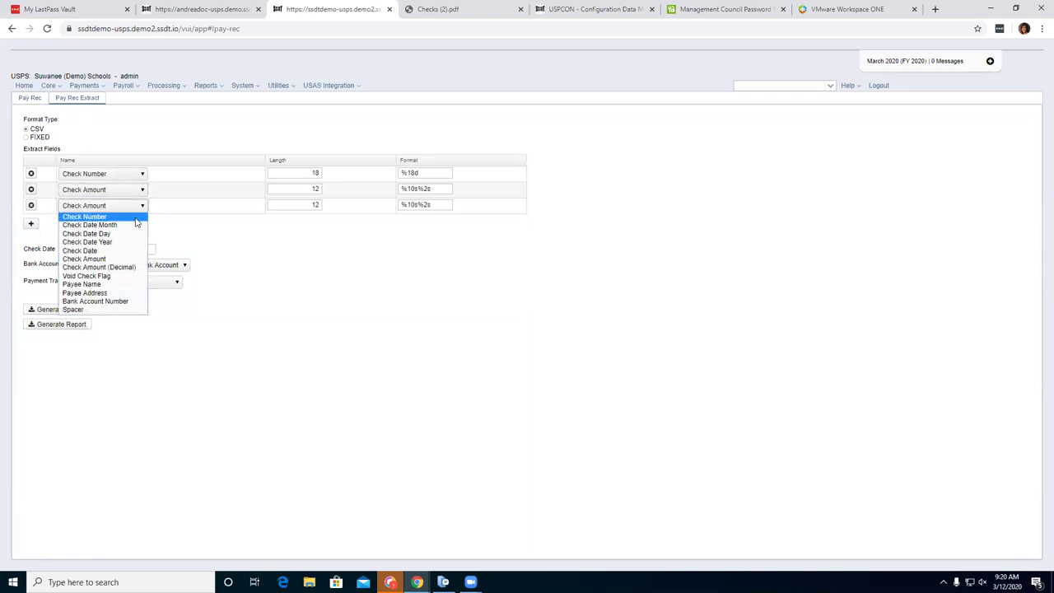
left_click(123, 251)
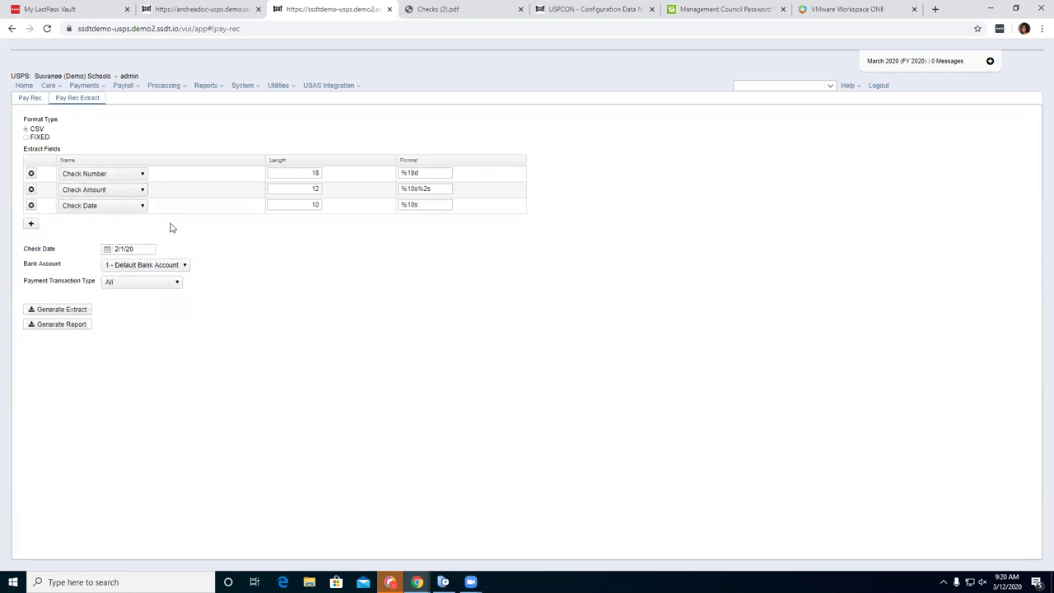
Reopen Automatic Payment Reconciliation from the home page and check whether the Pay Rec Extract keeps its field settings.
left_click(24, 86)
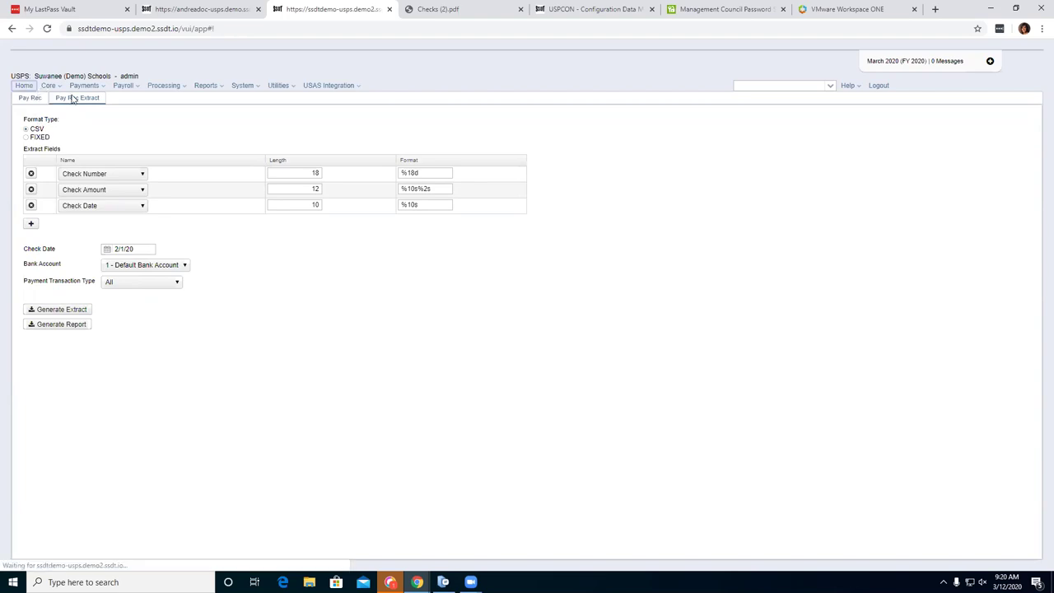
left_click(278, 86)
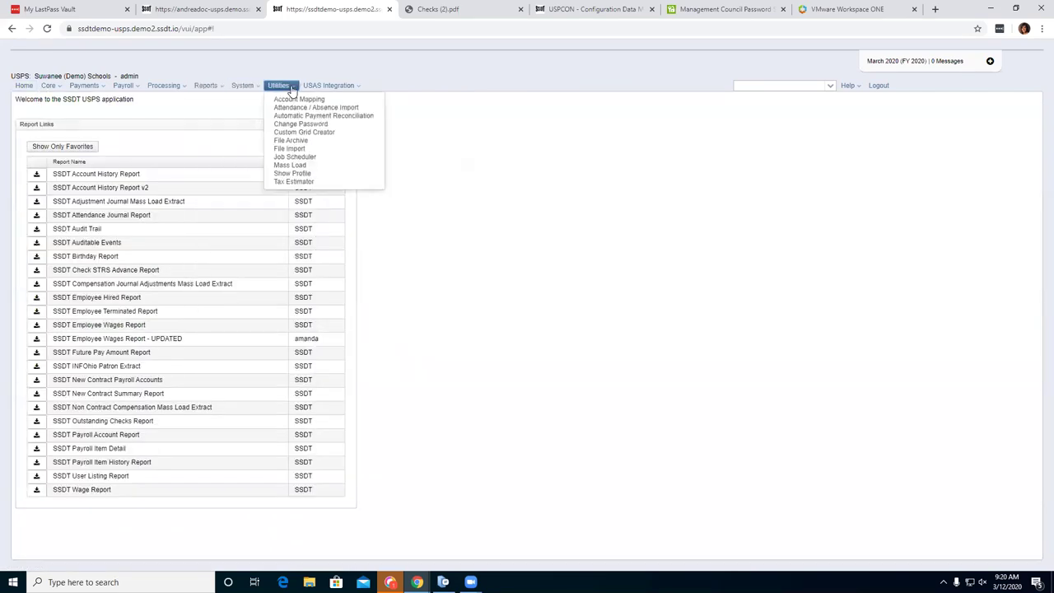
left_click(301, 115)
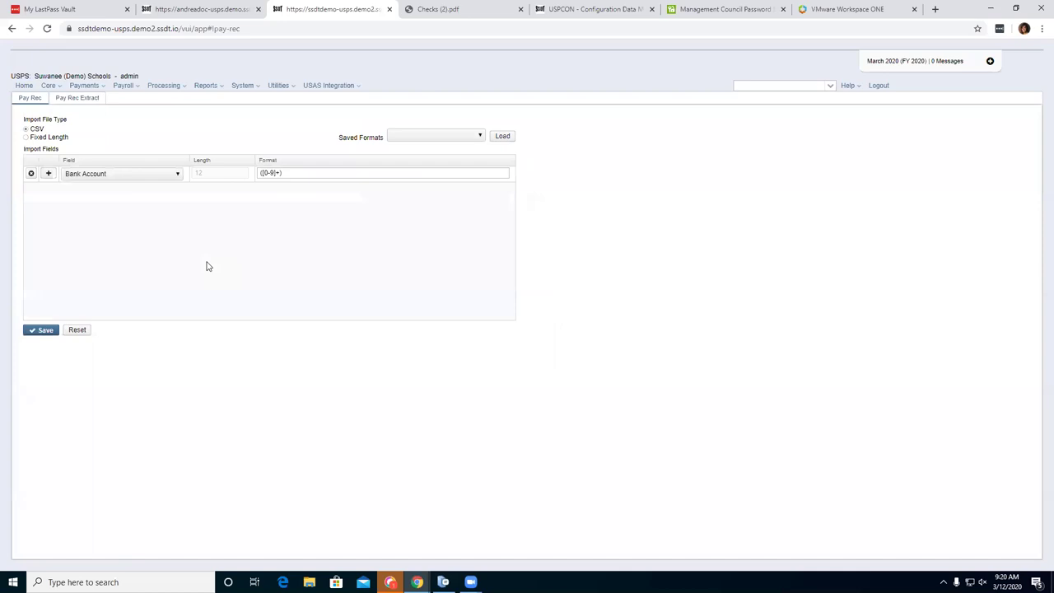
left_click(76, 99)
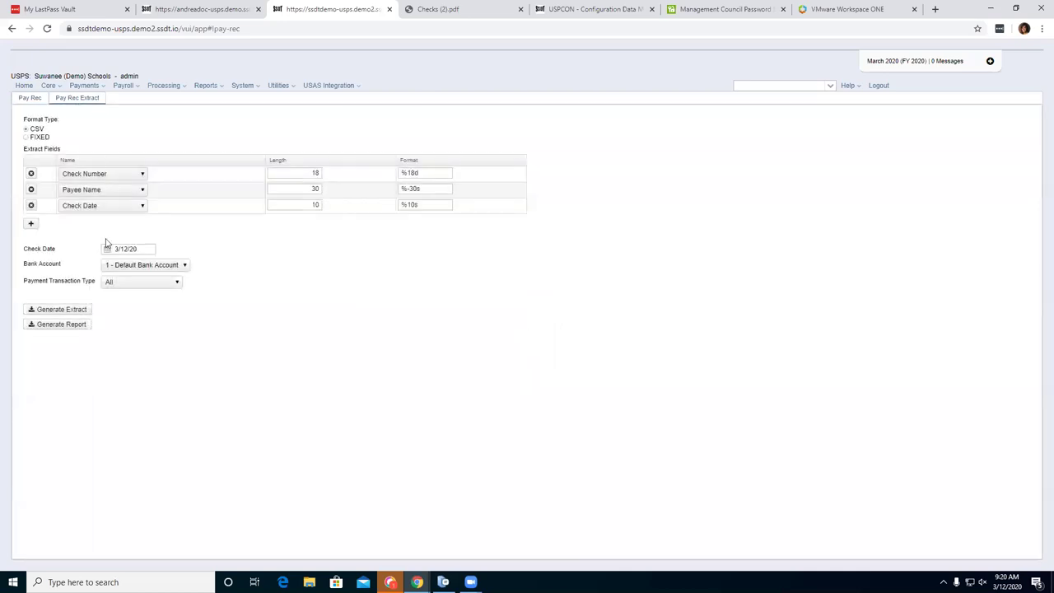
left_click(33, 99)
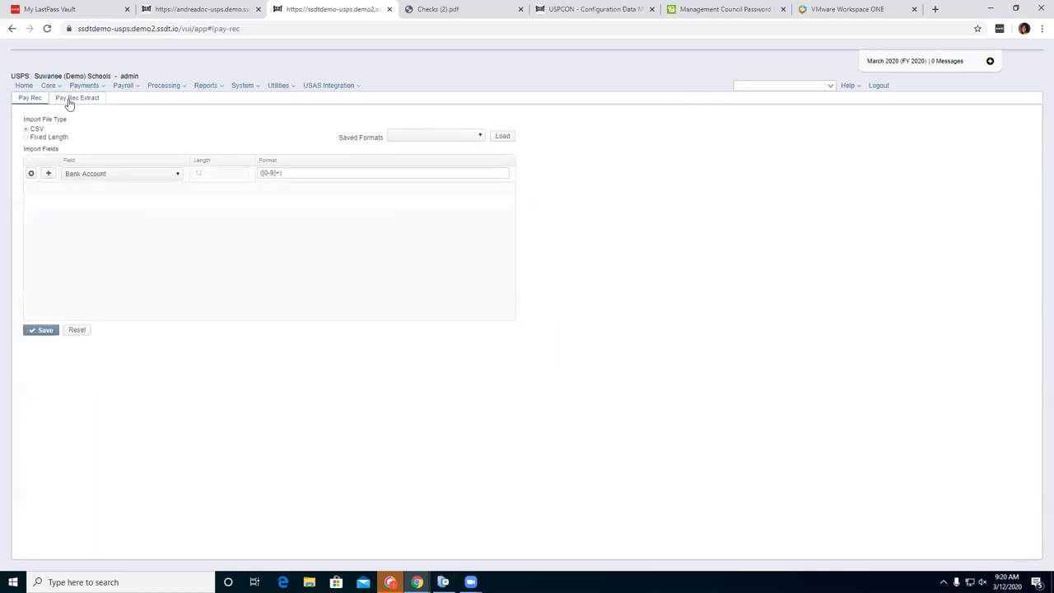
left_click(69, 99)
Load a saved import format in Pay Rec and return to the Pay Rec Extract to check its fields.
left_click(31, 98)
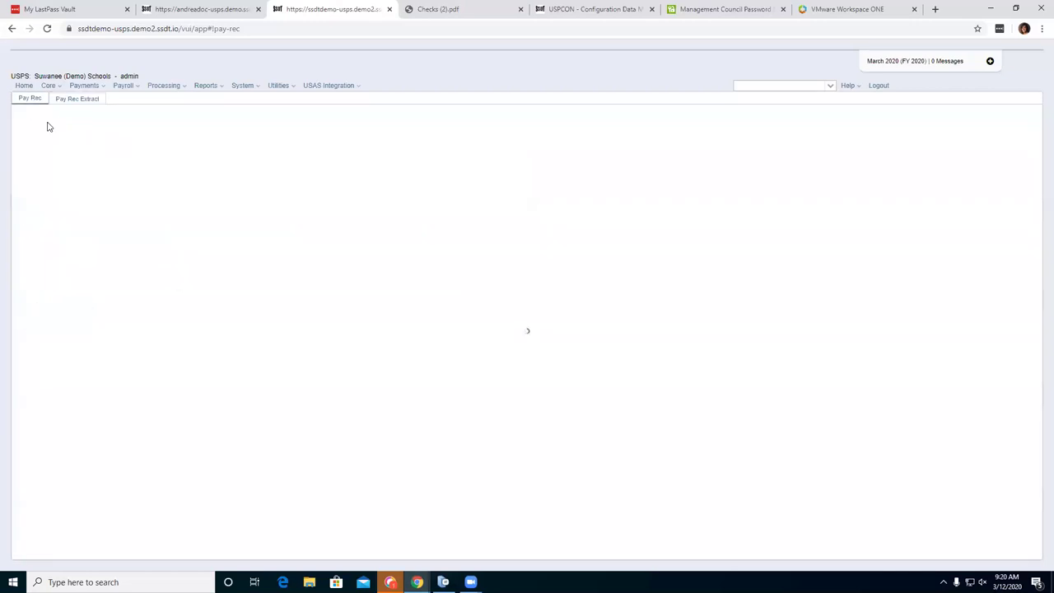
left_click(454, 139)
left_click(456, 155)
left_click(501, 137)
left_click(88, 102)
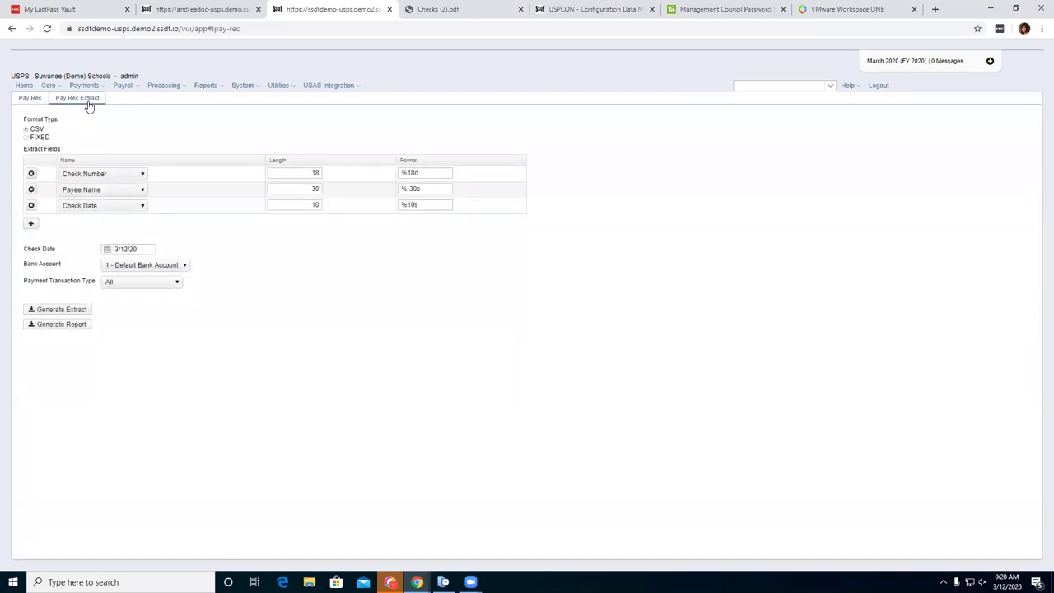
Cancel deleting the Payee Name extract field and set that field to Check Amount instead.
left_click(30, 190)
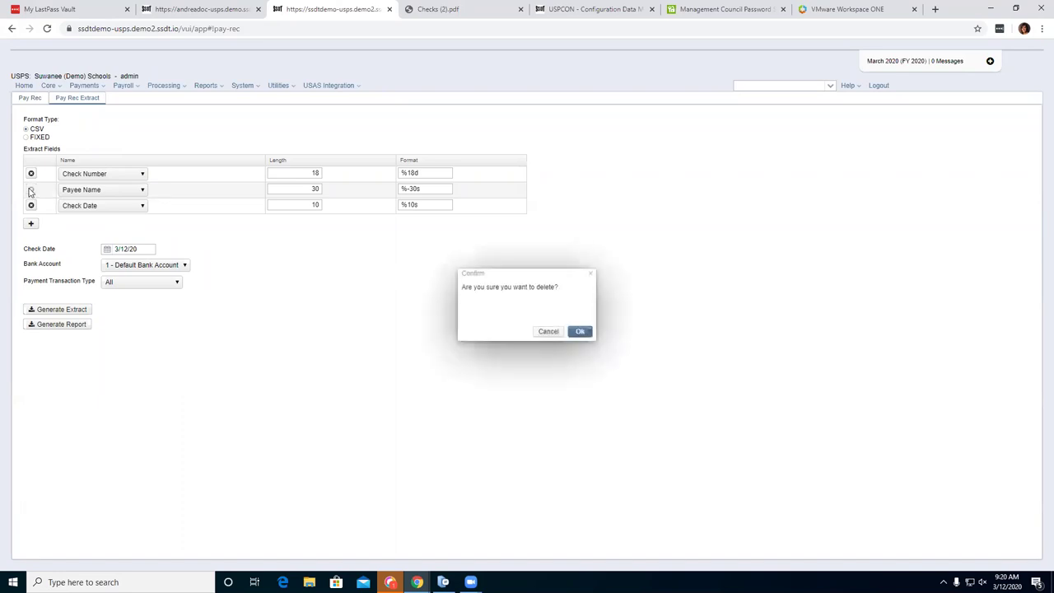
left_click(550, 332)
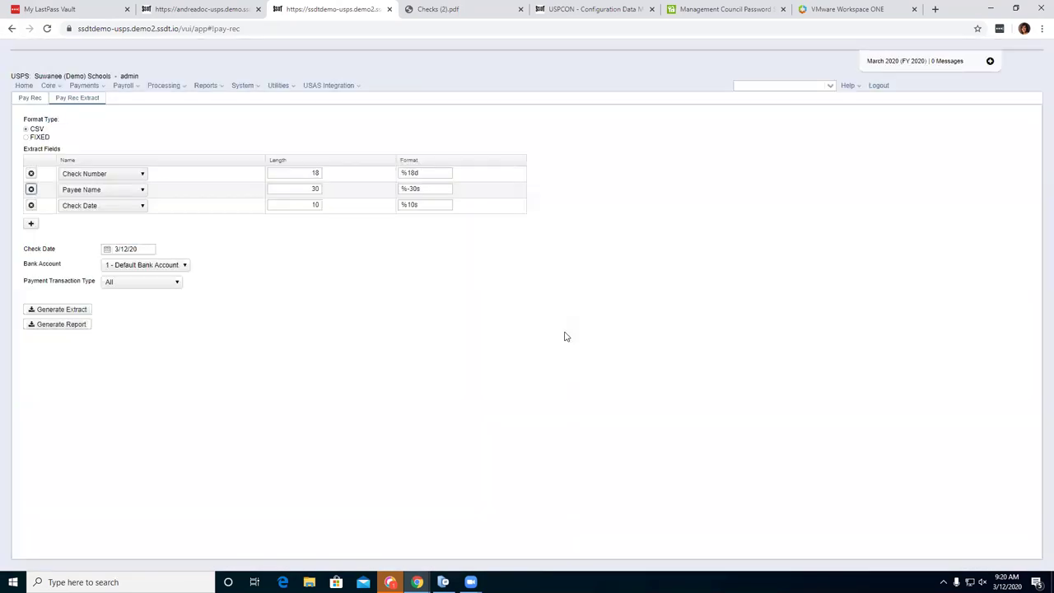
left_click(132, 200)
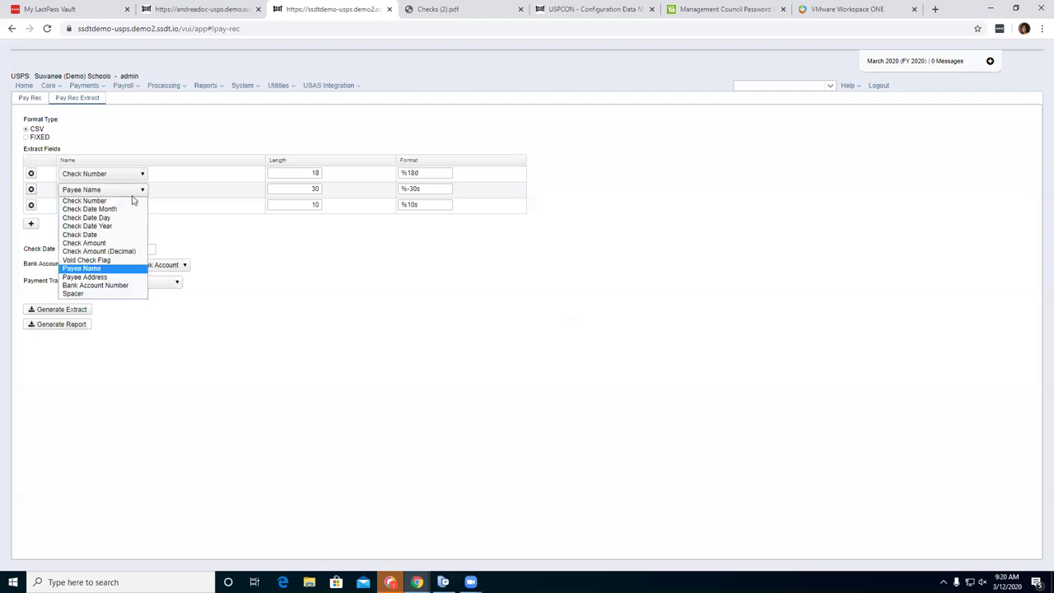
left_click(124, 245)
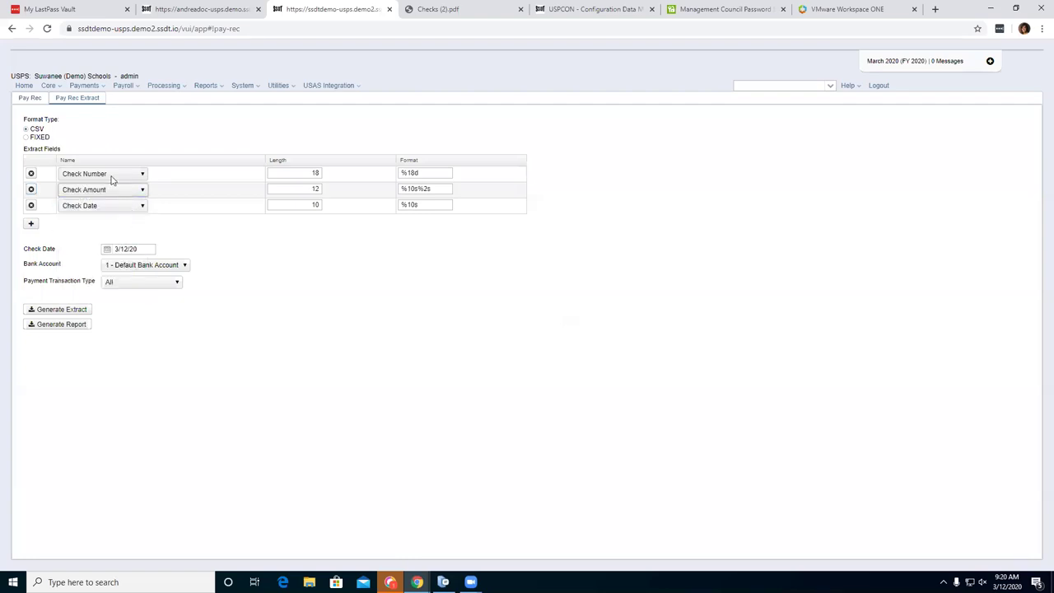
left_click(75, 99)
Generate the Pay Rec extract with check date 3/12/20, and inspect the downloaded CSV in Excel before closing it.
left_click(72, 310)
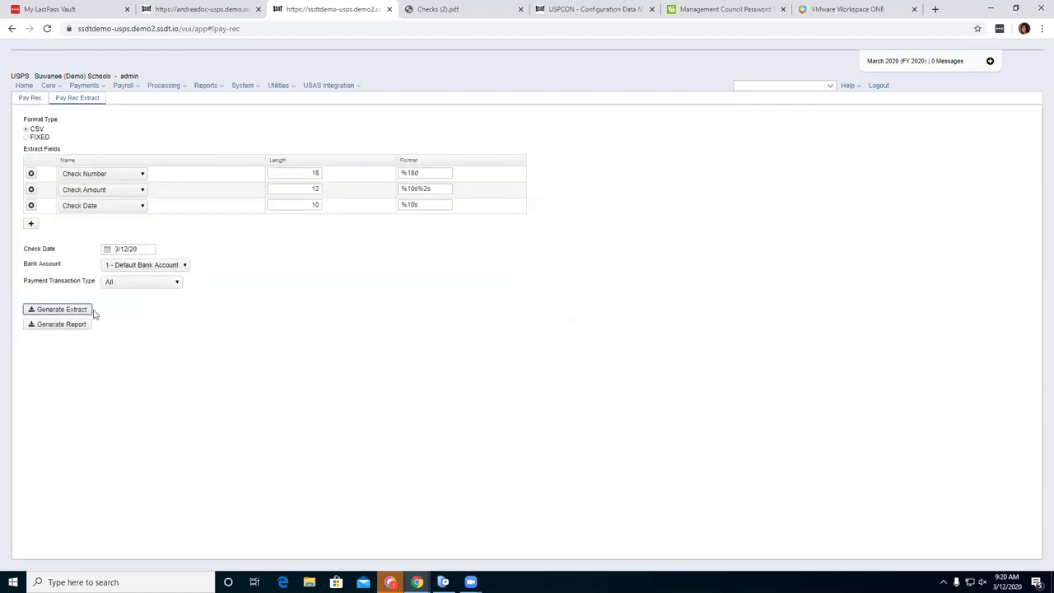
left_click(64, 558)
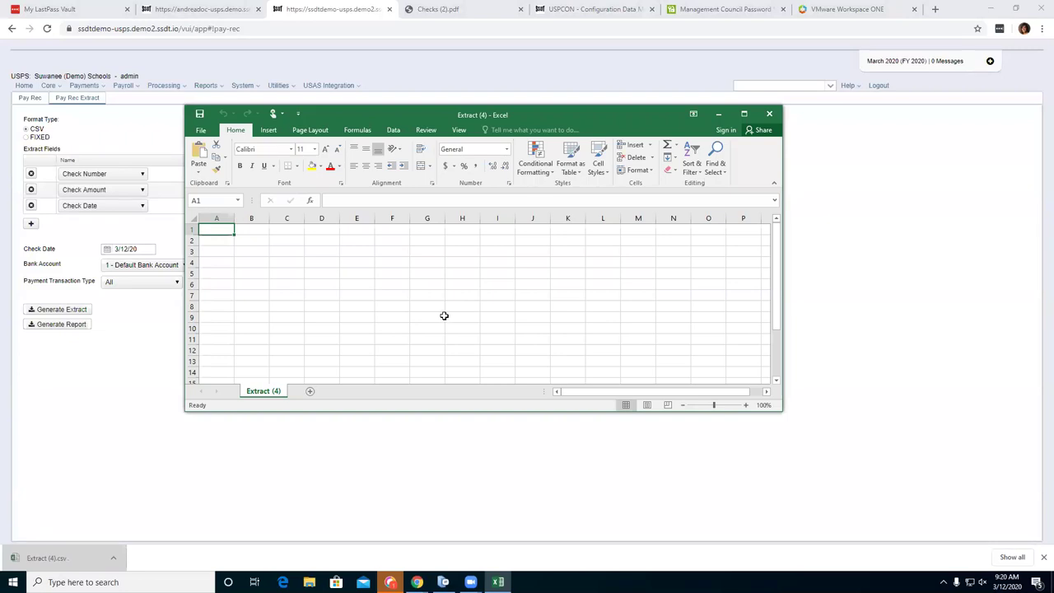
left_click(769, 116)
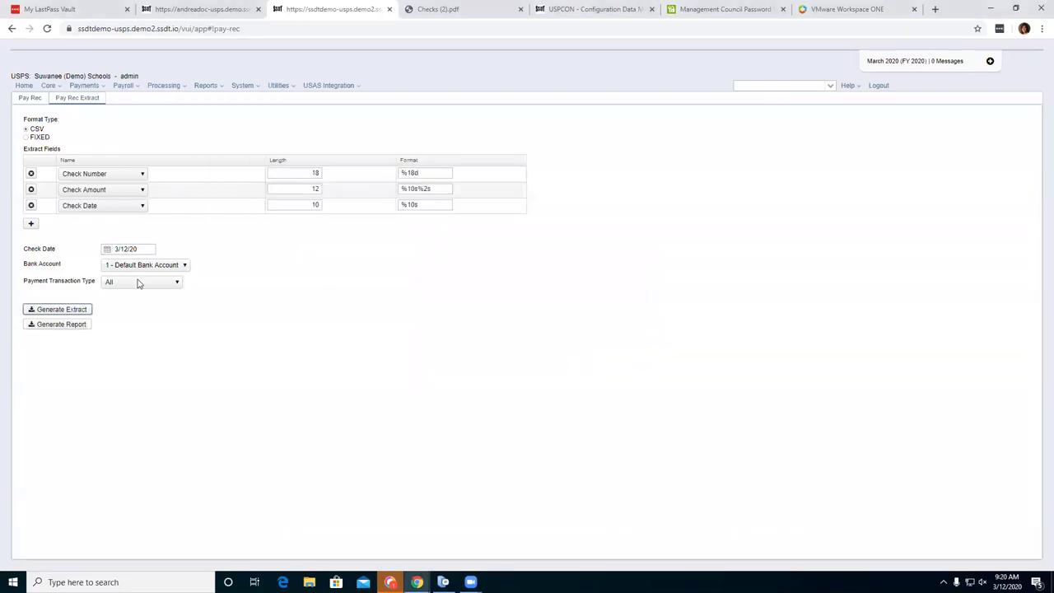
Set the extract's check date to 02/01/2020, then generate the extract and open the new CSV in Excel.
left_click_drag(135, 250, 86, 244)
type("0")
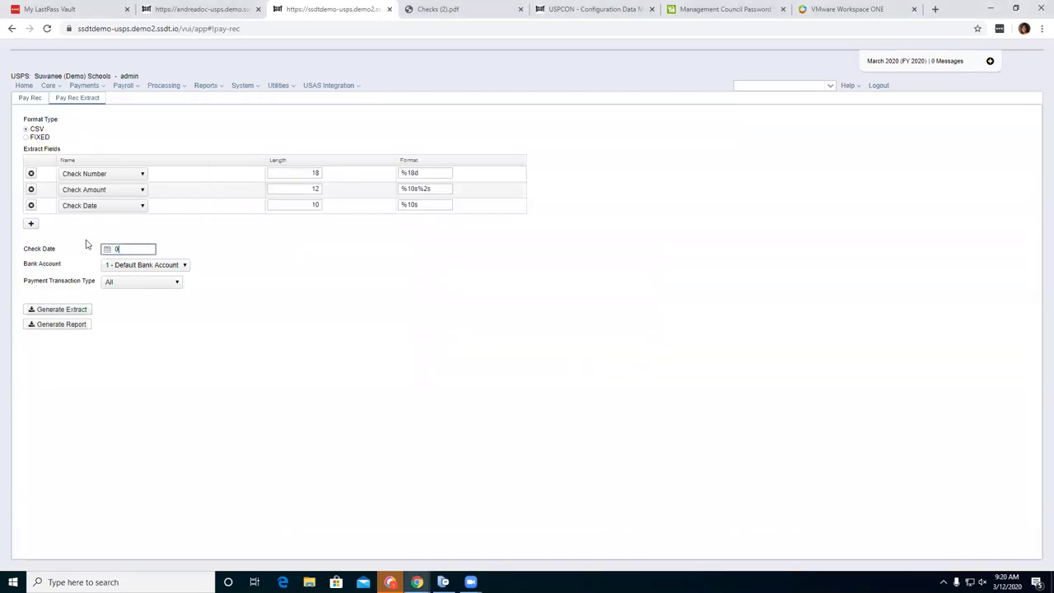
type("2/01/2020")
left_click(105, 398)
left_click(64, 309)
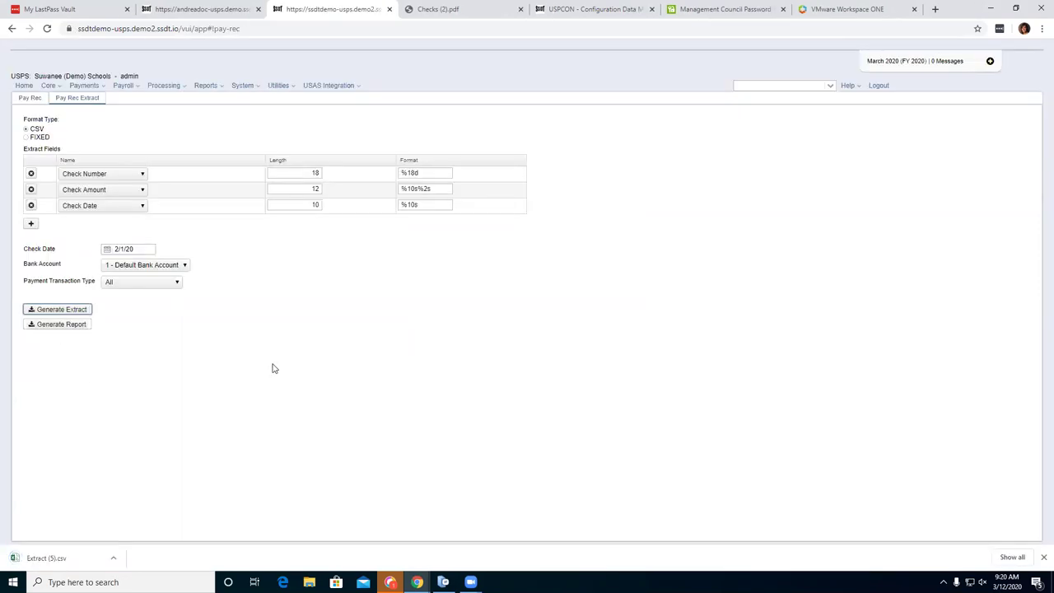
left_click(40, 560)
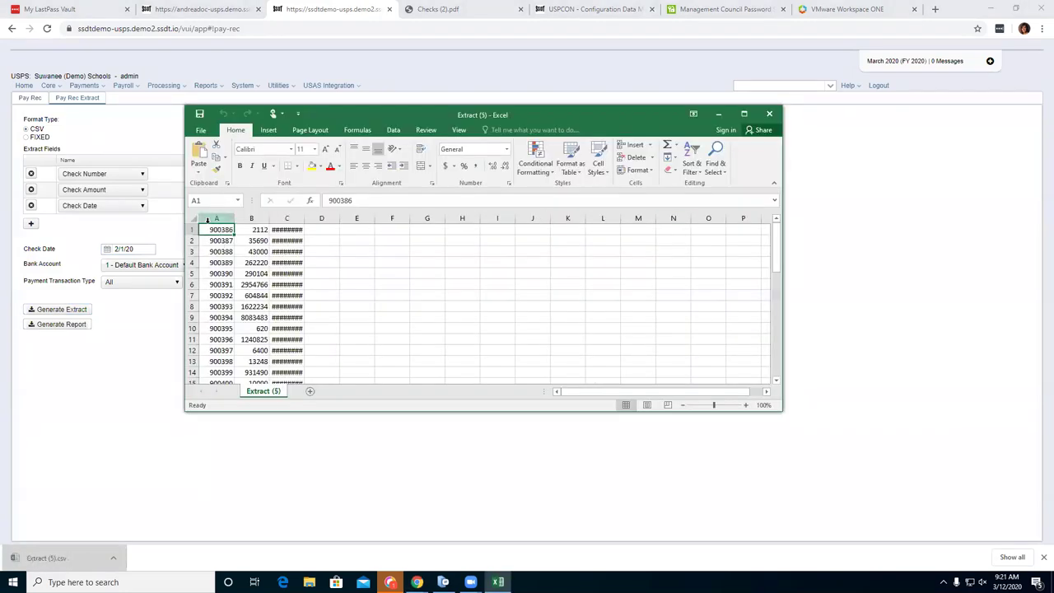
Fit all columns of the extract workbook to their contents and enlarge its window to examine the check amounts.
left_click(196, 218)
double_click(269, 218)
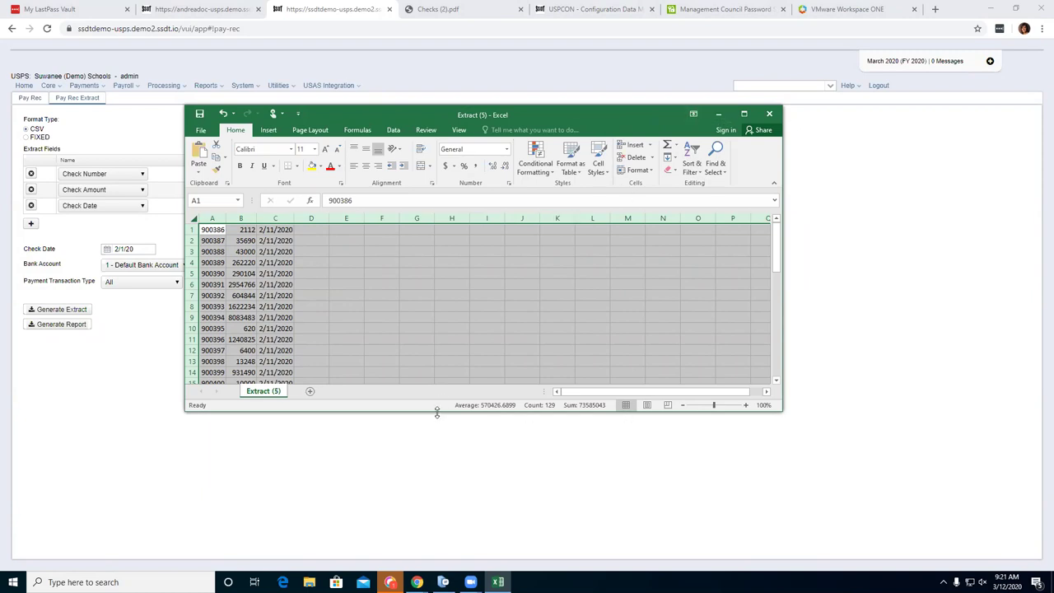
left_click_drag(437, 413, 401, 512)
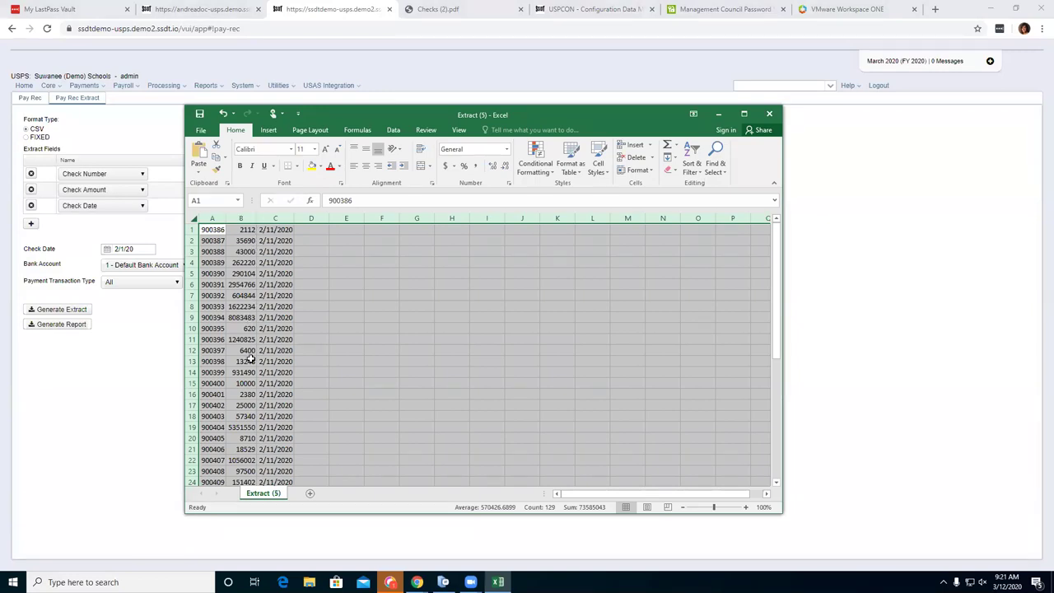
Set the second extract field to Check Amount (Decimal), and generate and open the updated CSV extract in Excel.
left_click(141, 190)
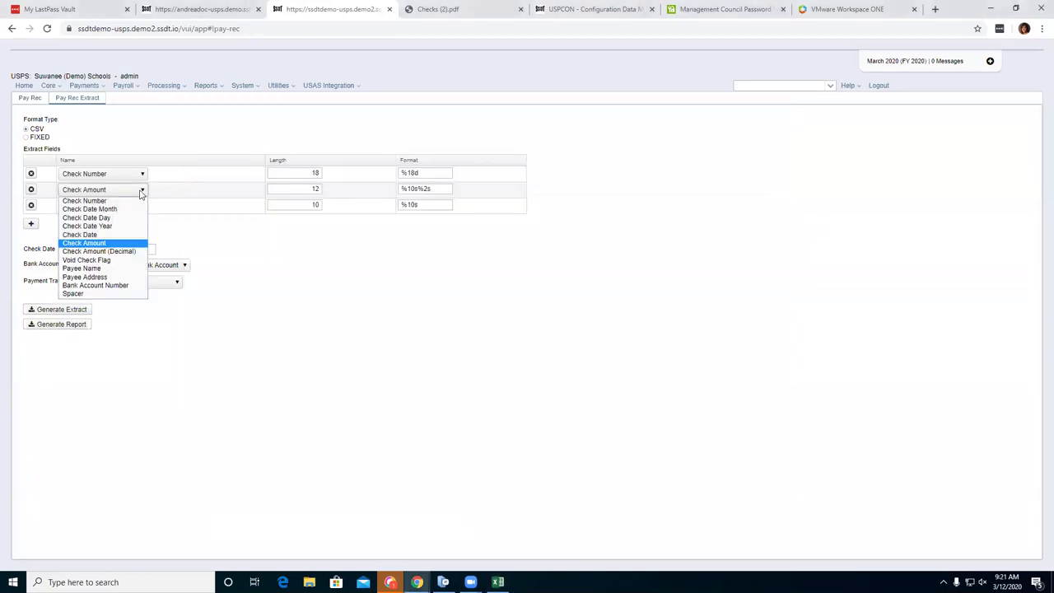
left_click(133, 251)
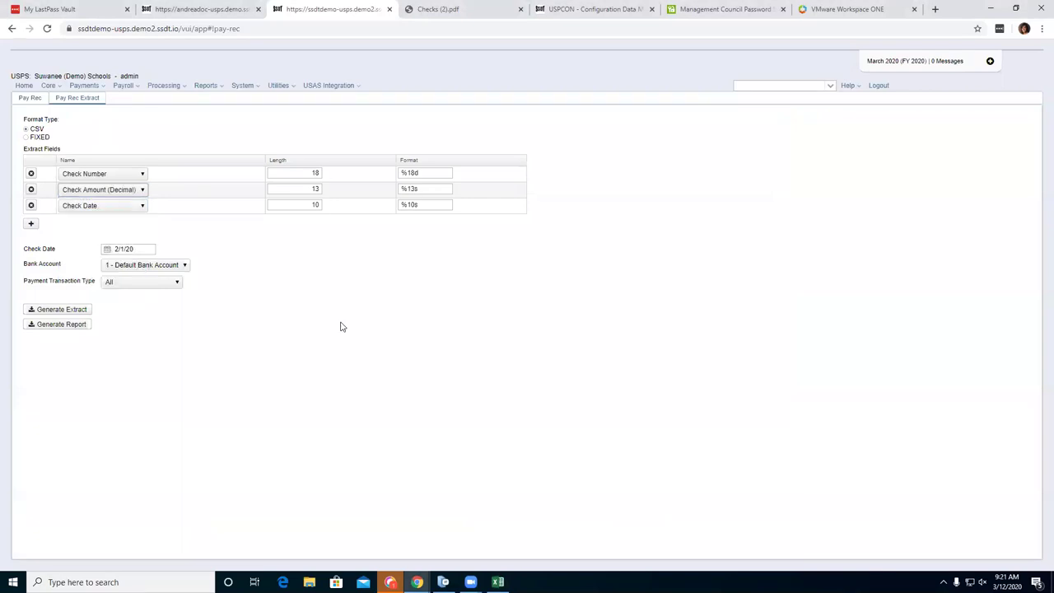
left_click(64, 310)
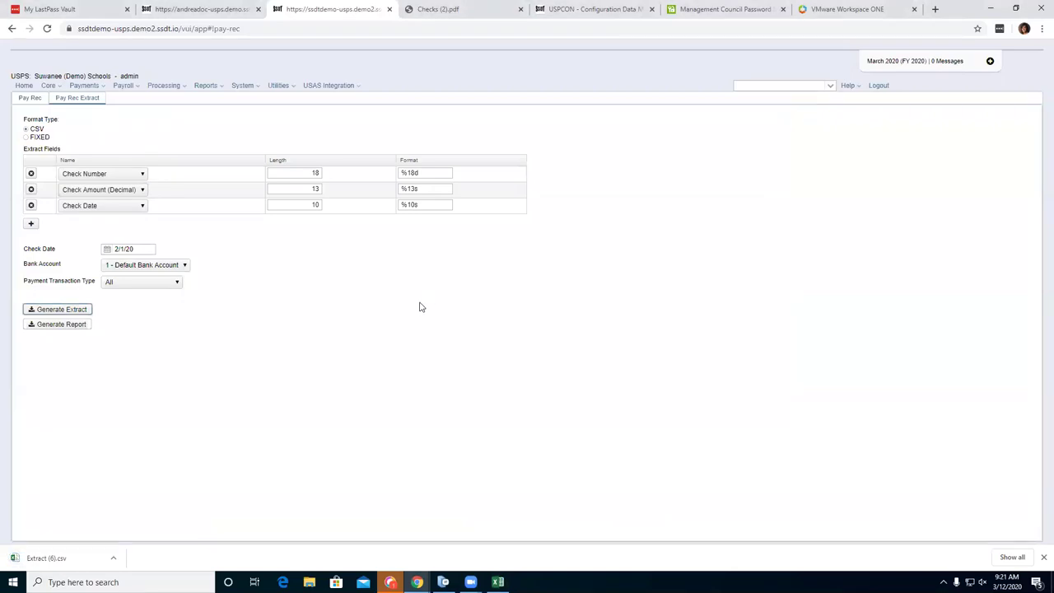
left_click(66, 556)
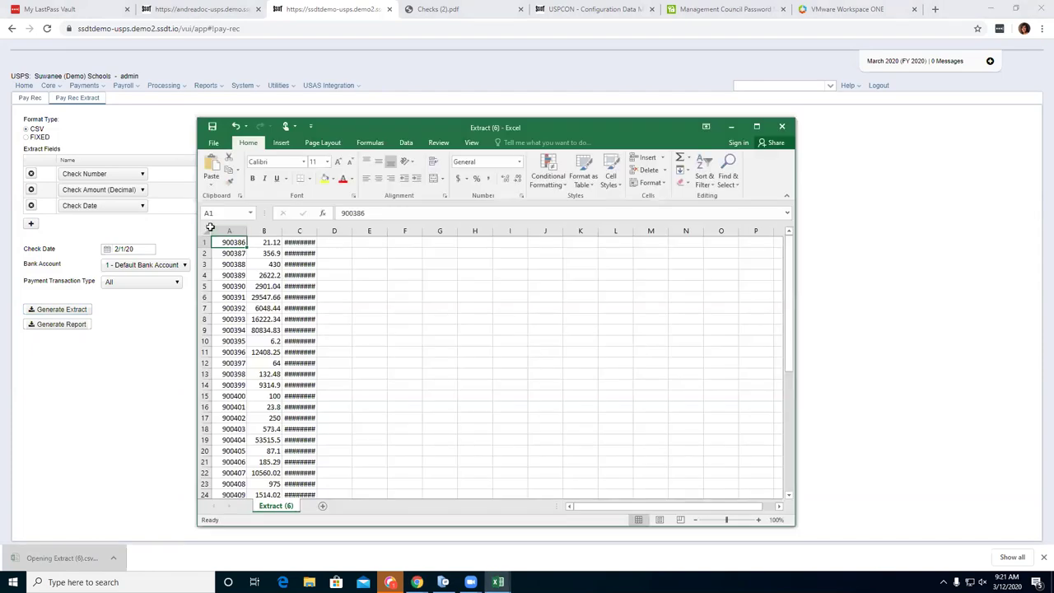
Select the entire Extract (6) sheet, and recheck the second extract field's options, keeping Check Amount (Decimal).
left_click(205, 231)
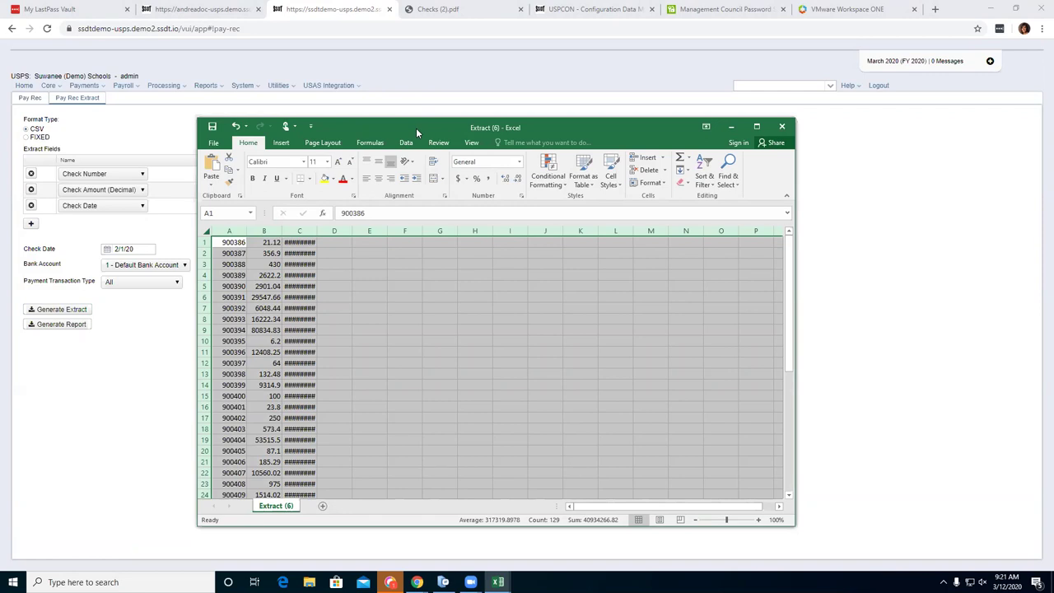
left_click_drag(425, 126, 479, 122)
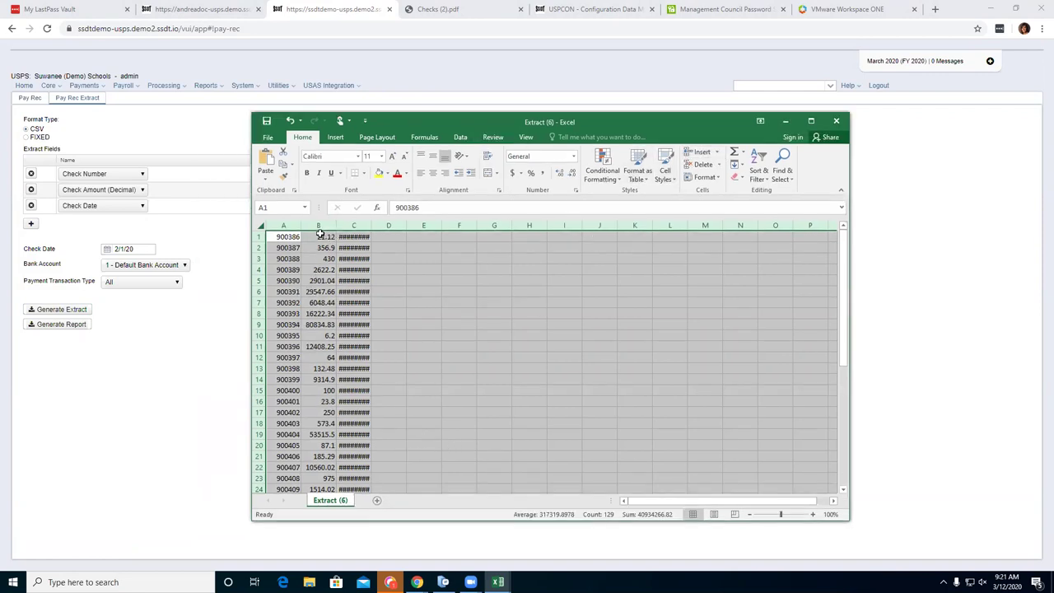
left_click(145, 190)
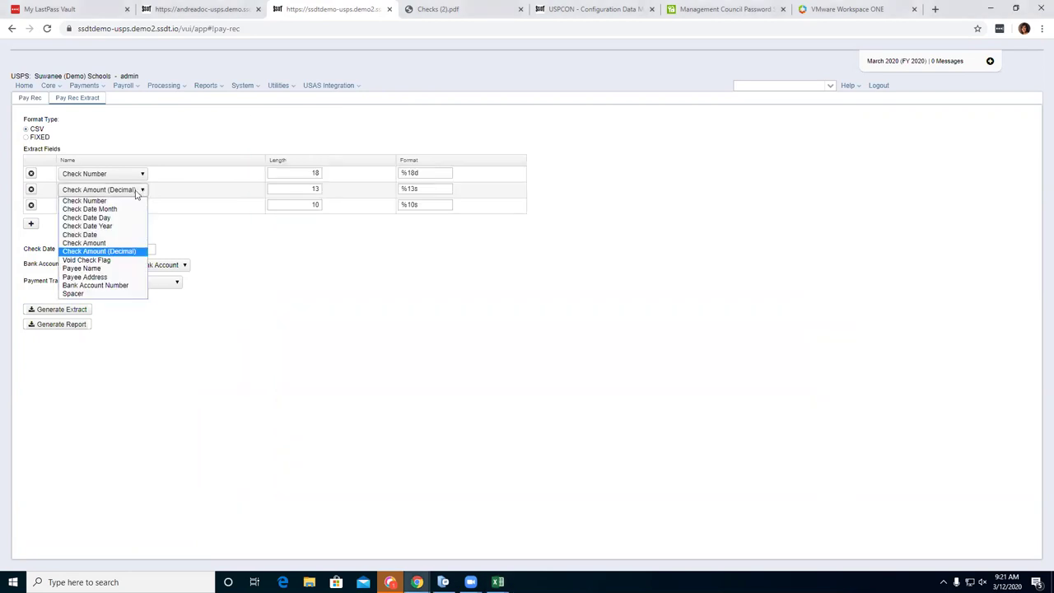
left_click(116, 252)
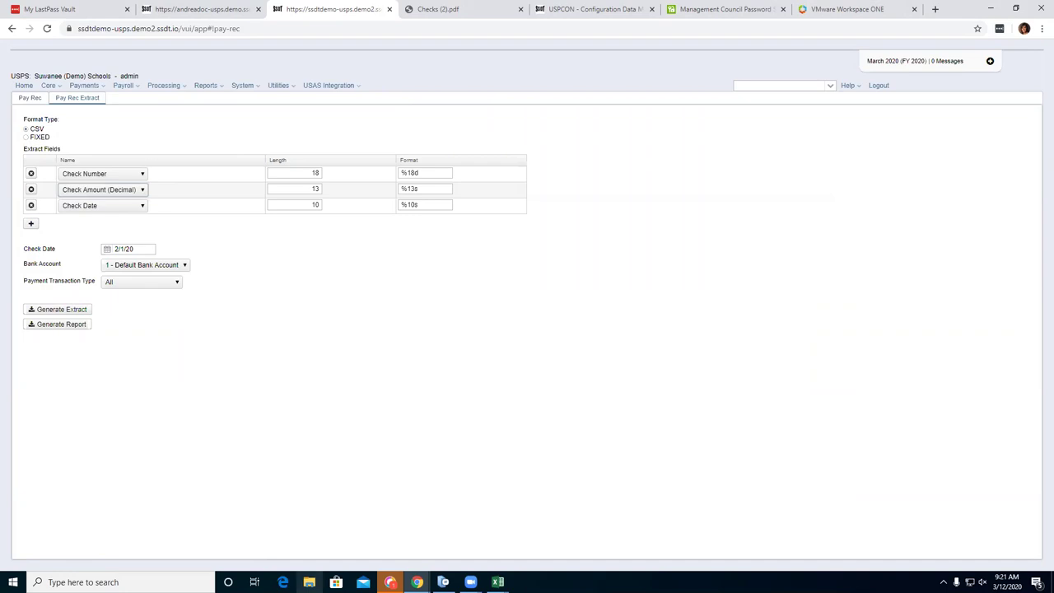
Bring up the Extract (5) and Extract (6) workbooks side by side to compare their check amounts.
mouse_move(497, 582)
left_click(461, 544)
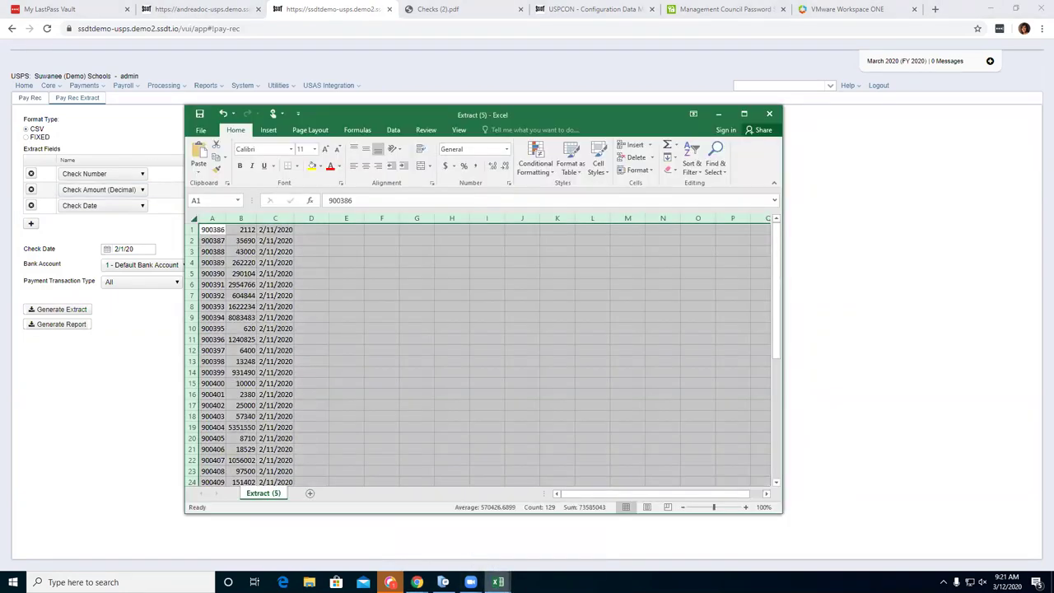
mouse_move(498, 583)
left_click(547, 547)
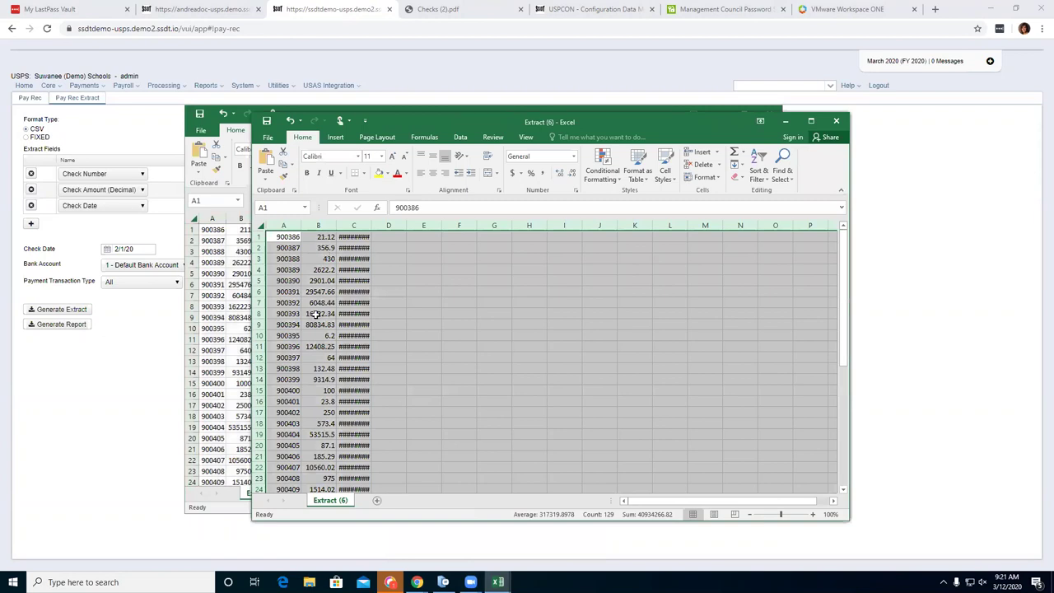
left_click_drag(610, 121, 738, 134)
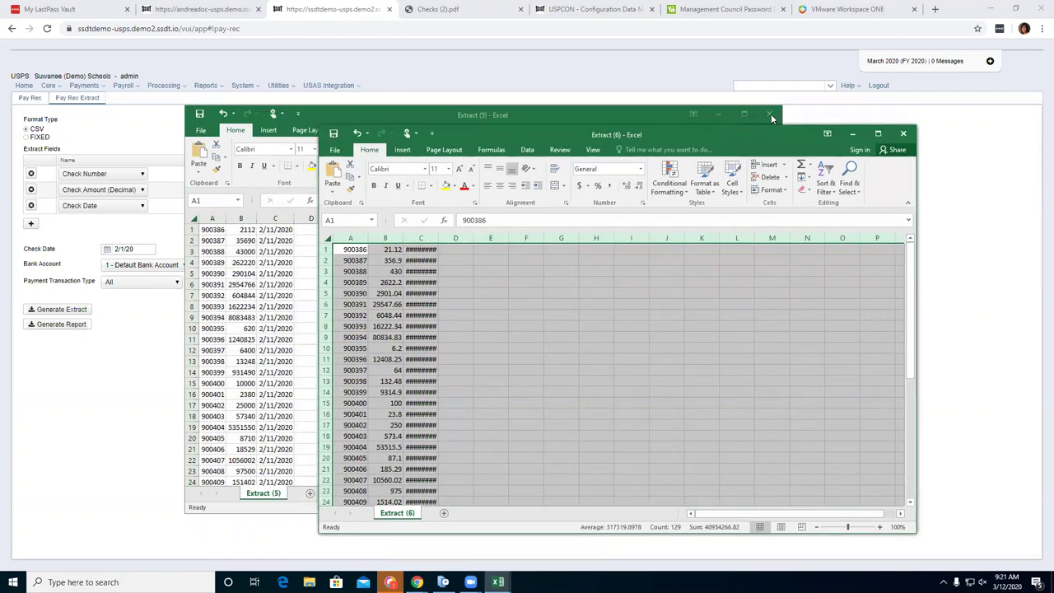
Close the Extract (5) workbook and fit all columns of Extract (6) to their contents.
left_click(771, 114)
left_click(525, 307)
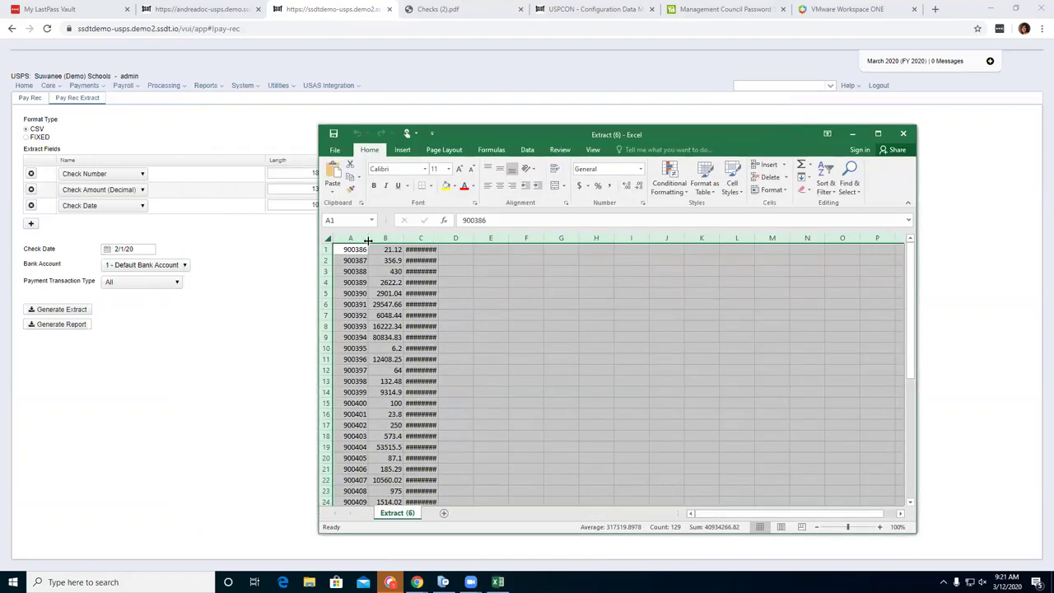
double_click(368, 239)
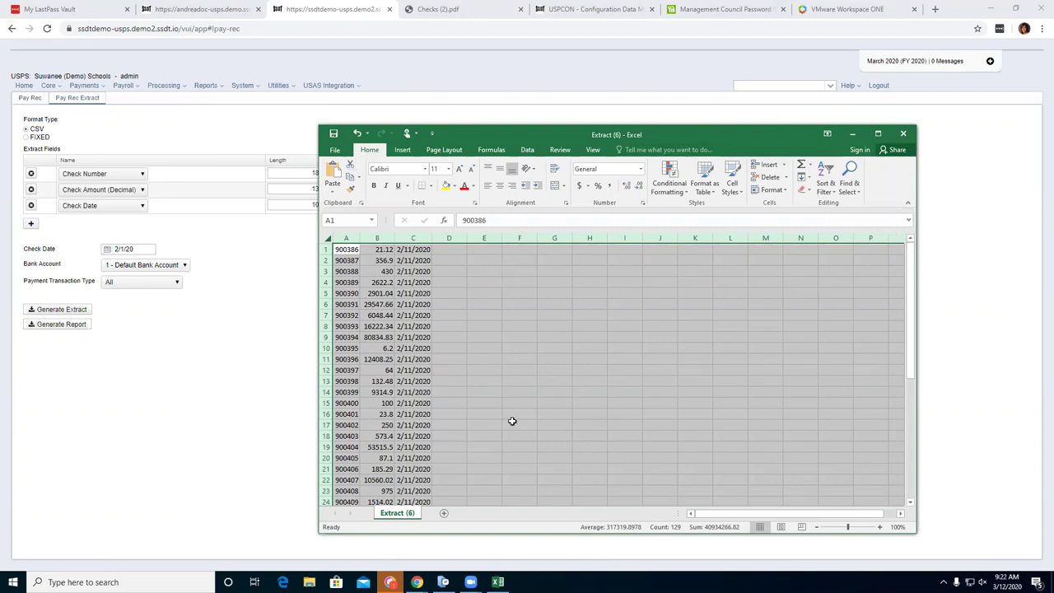
Save Extract (6), keeping the CSV (Comma delimited) format, and minimize the workbook.
left_click(333, 133)
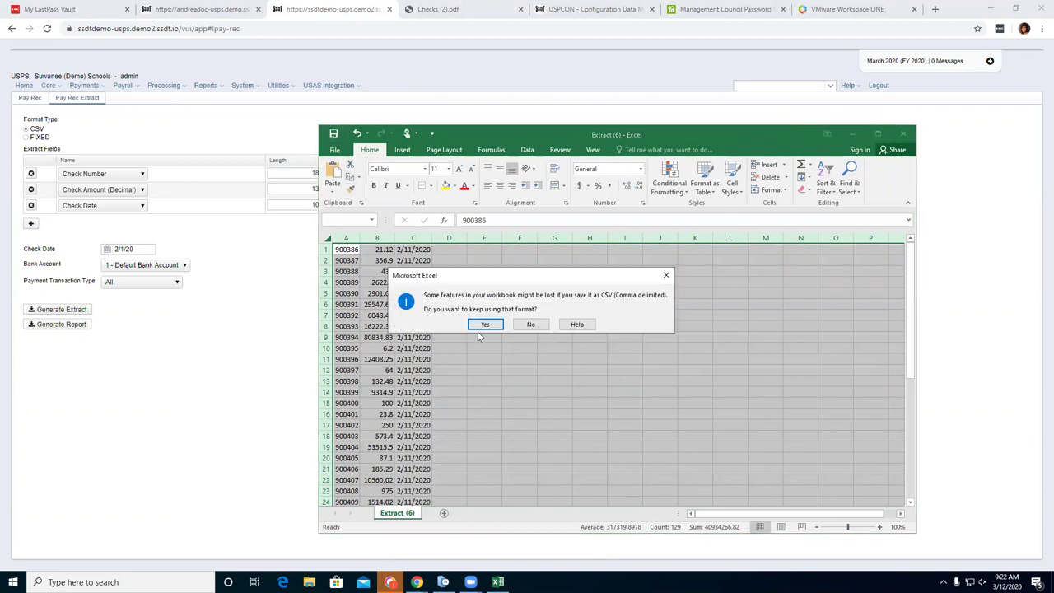
left_click(576, 324)
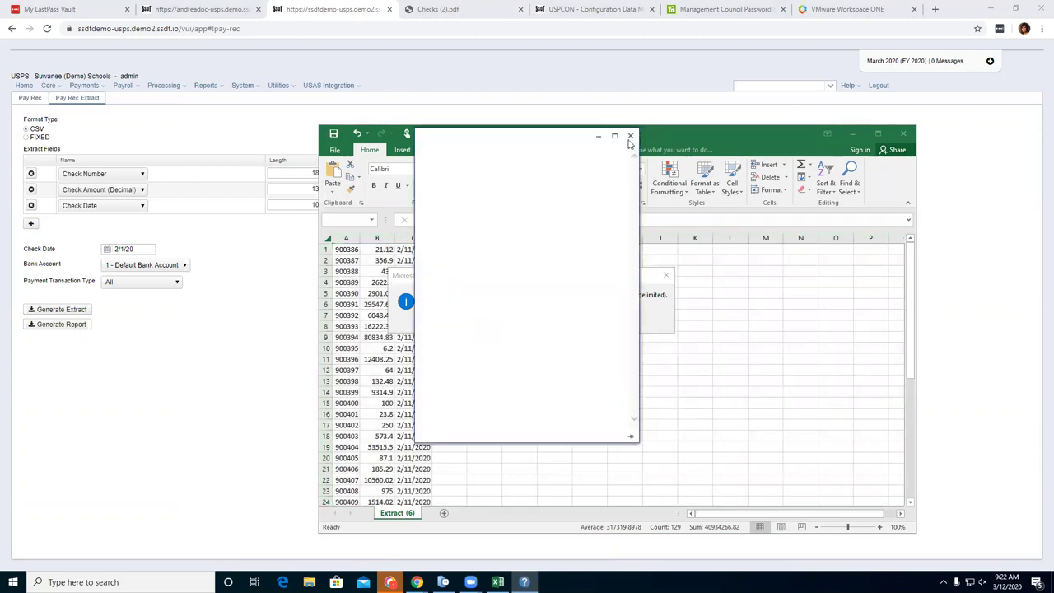
left_click(629, 139)
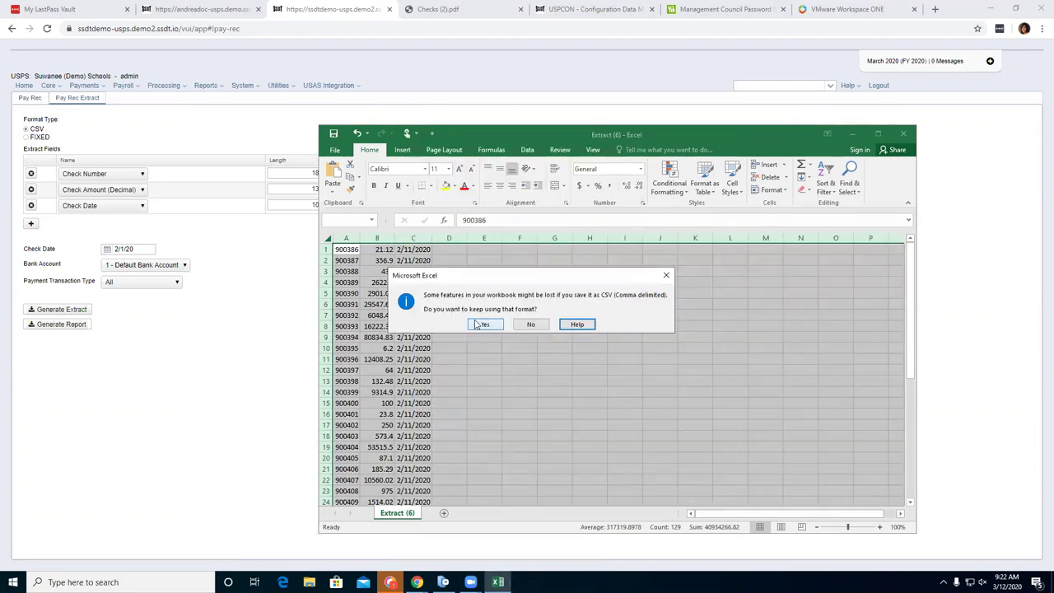
left_click(479, 326)
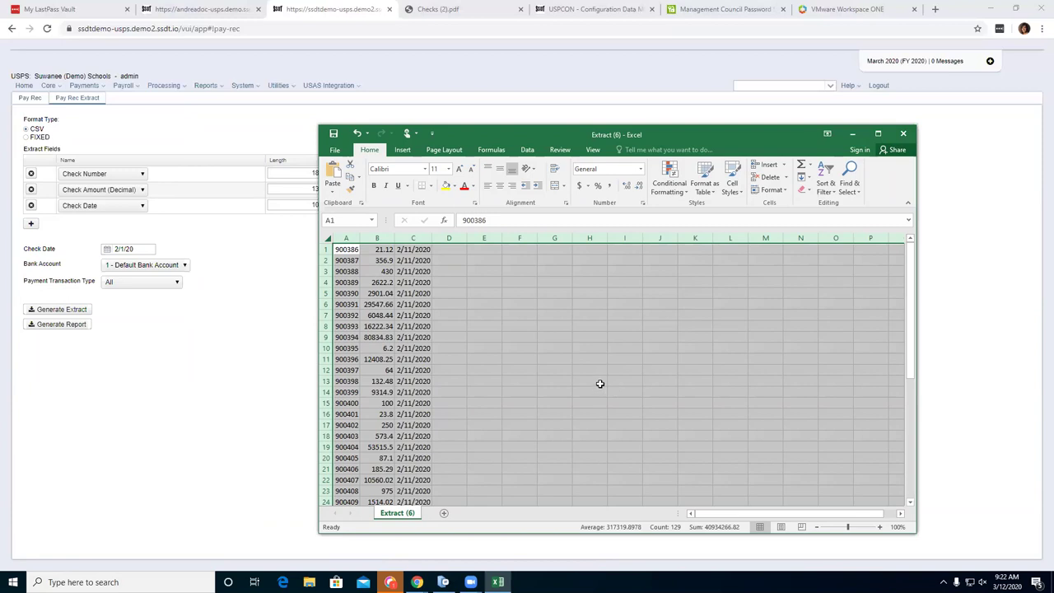
left_click(852, 134)
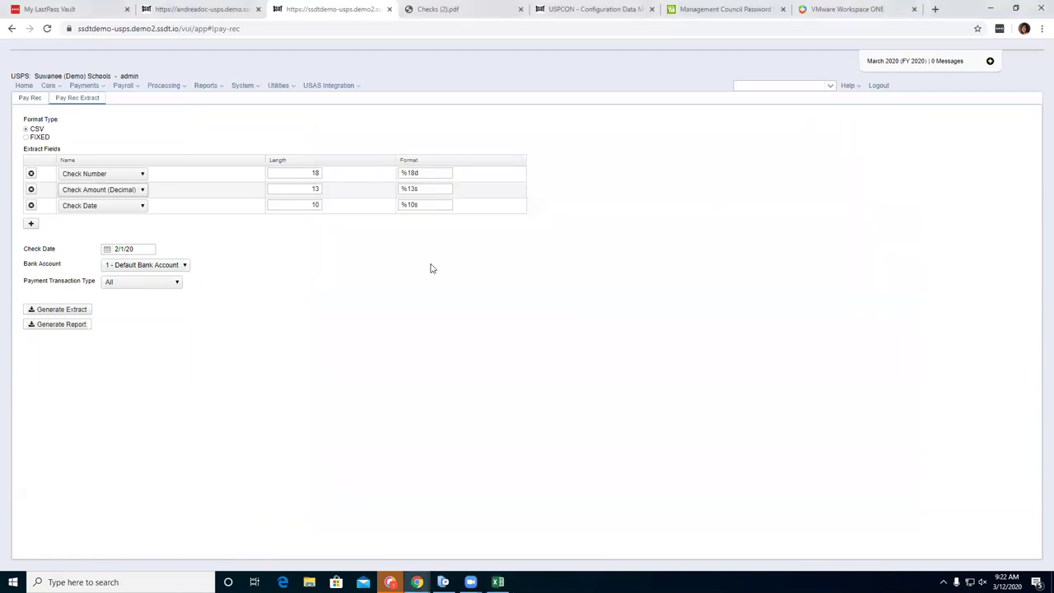
Generate the Pay Rec extraction report, open the PDF, and review its check listing, summary page and selection criteria.
left_click(56, 326)
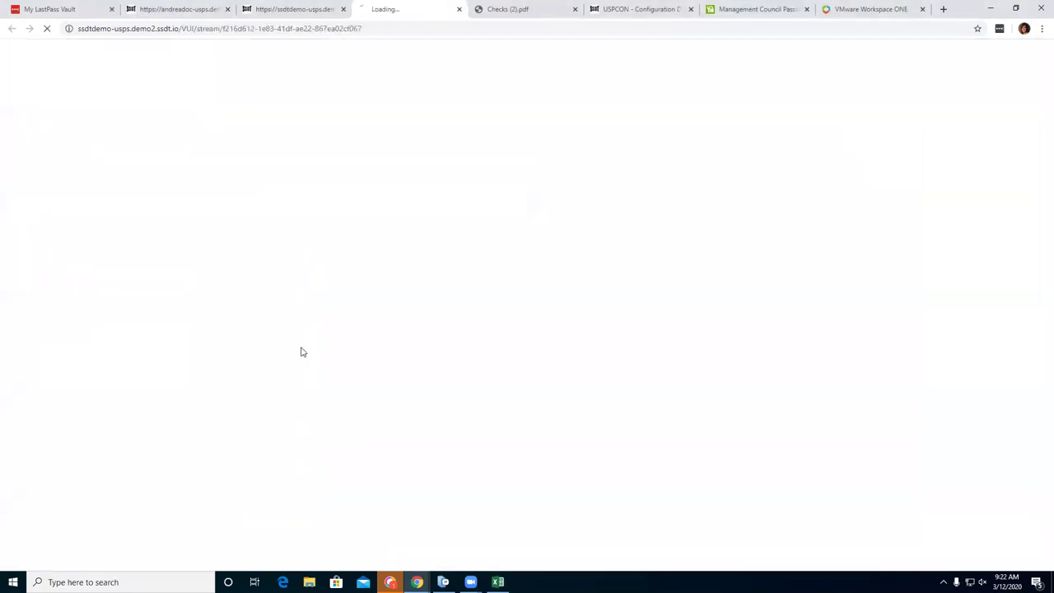
left_click(72, 560)
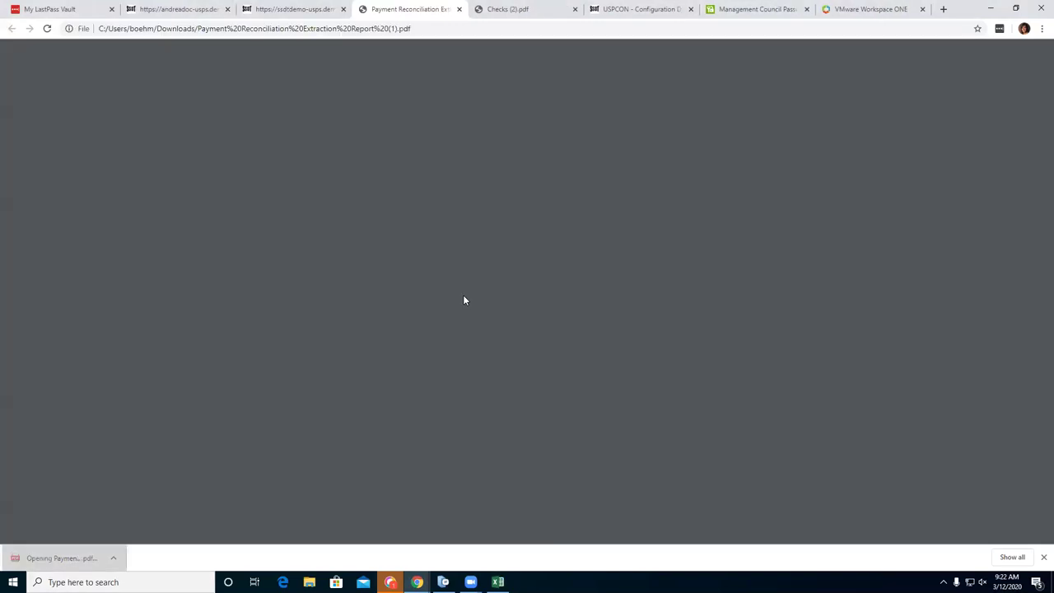
scroll(529, 350, "down", 6)
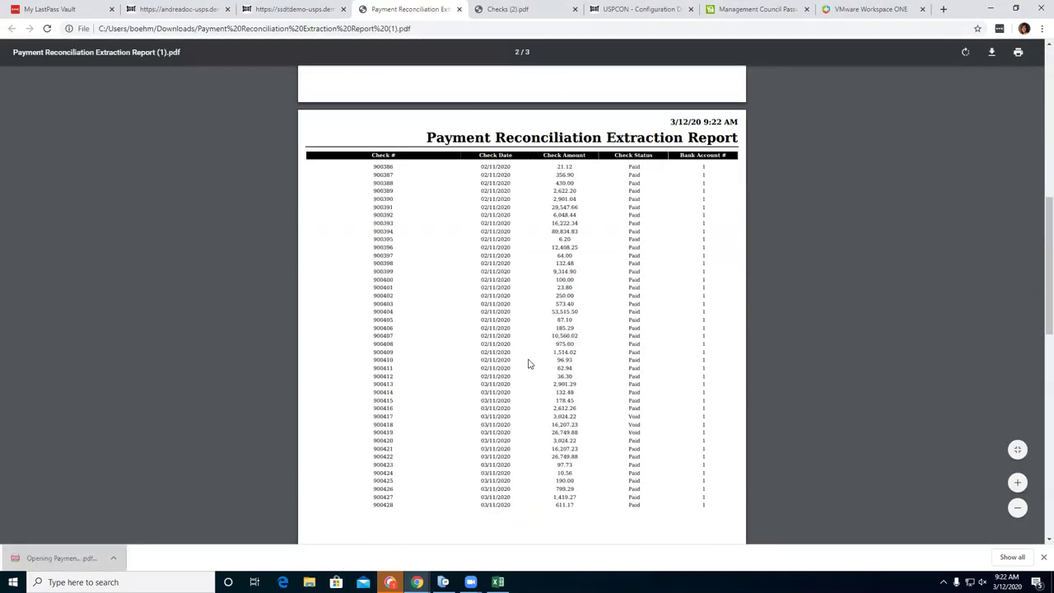
scroll(533, 365, "down", 6)
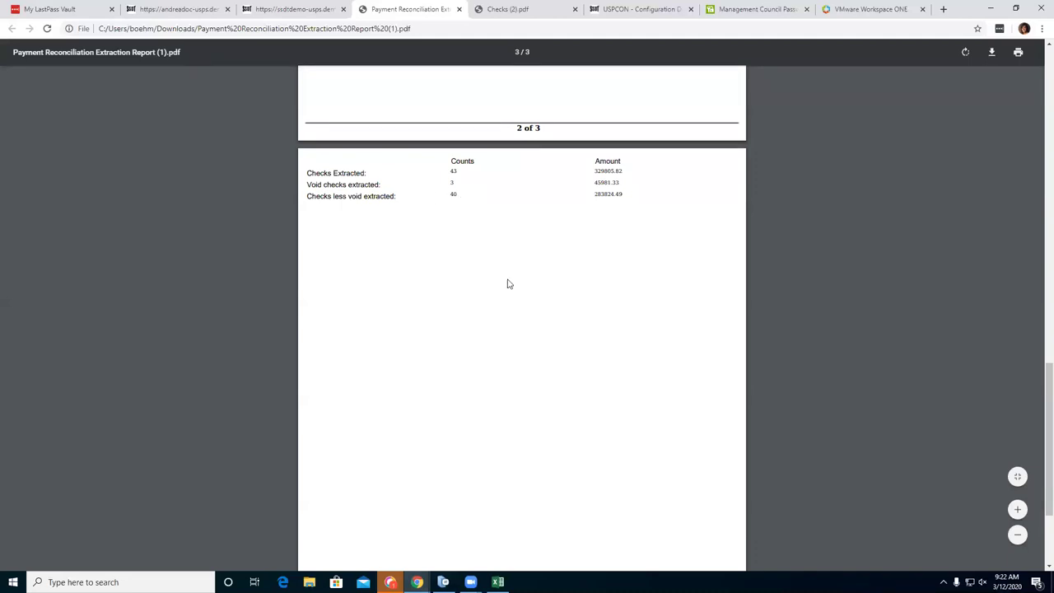
scroll(631, 355, "up", 6)
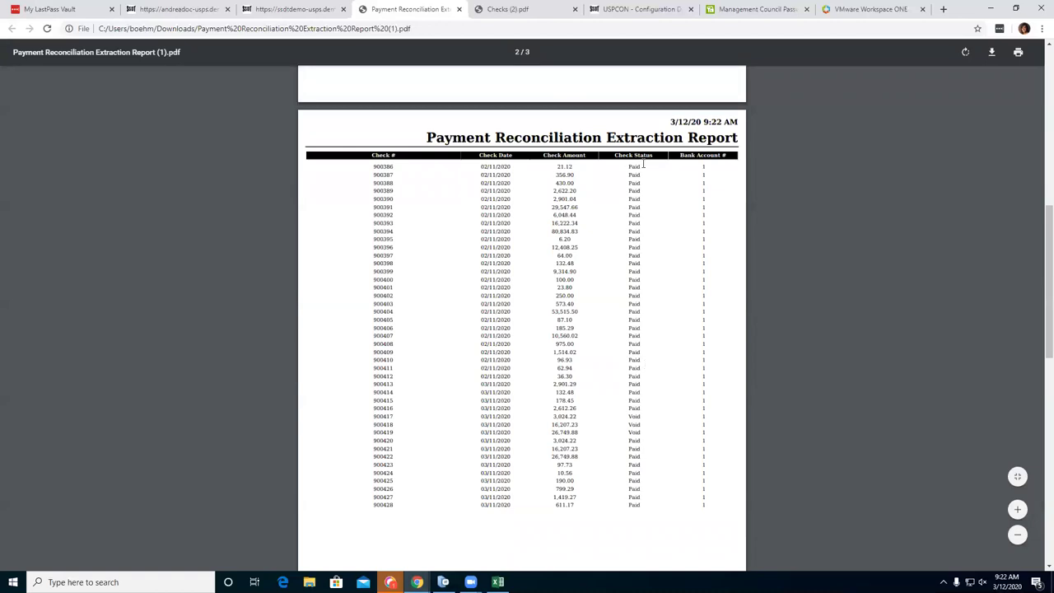
scroll(614, 495, "up", 10)
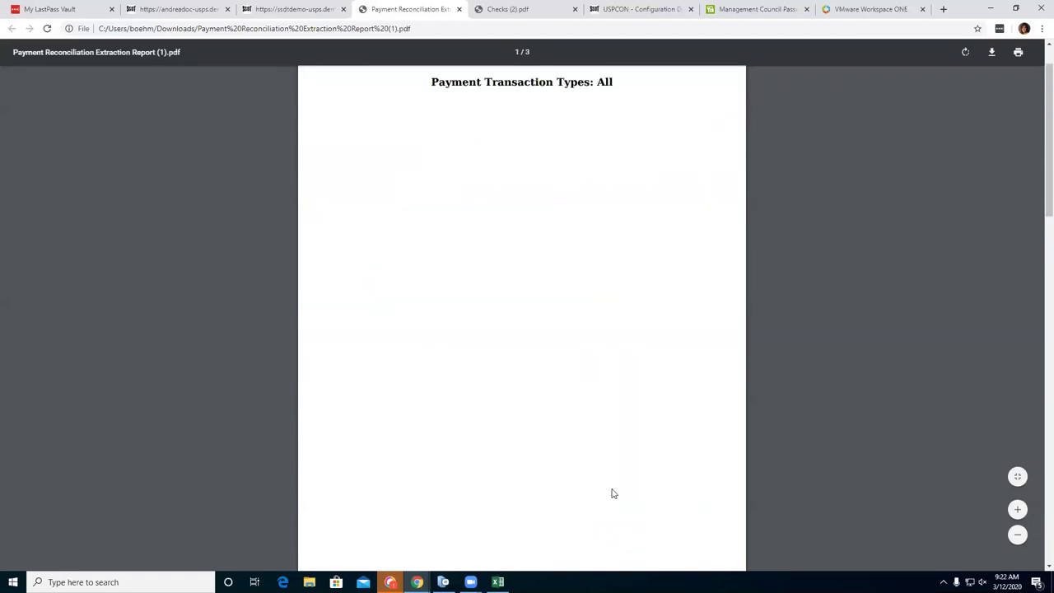
scroll(612, 494, "up", 1)
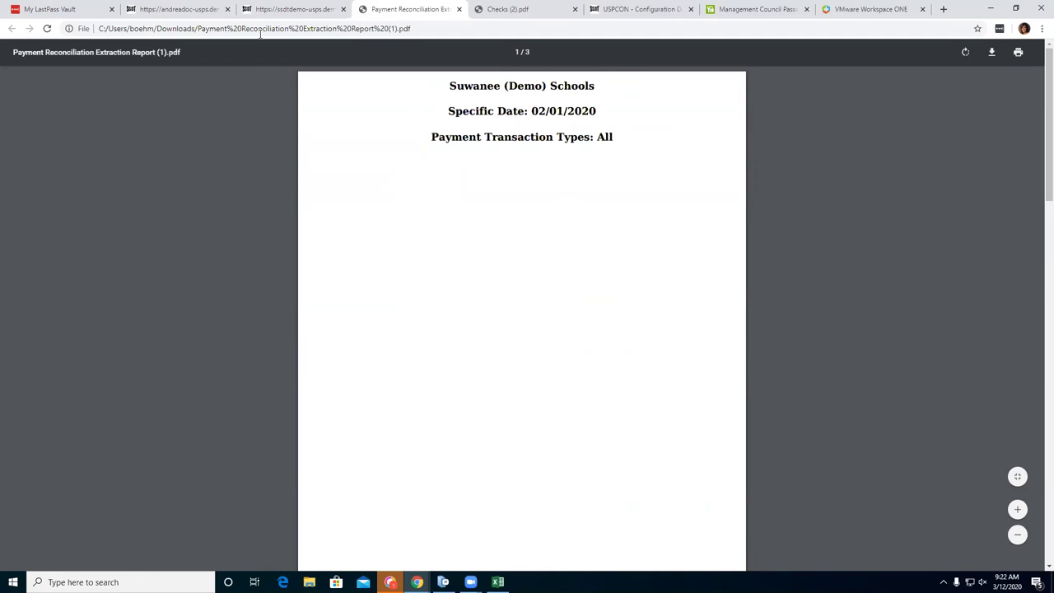
Set the extract's format type to FIXED, generate it, and inspect the downloaded text file in Notepad before closing it.
key("ctrl+shift+Tab")
left_click(26, 137)
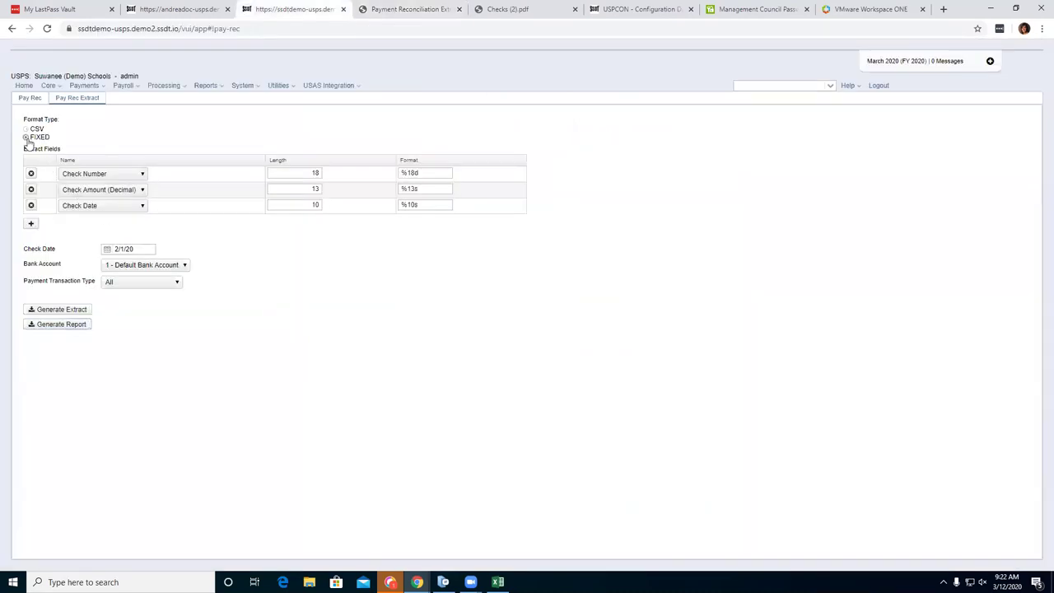
left_click(54, 312)
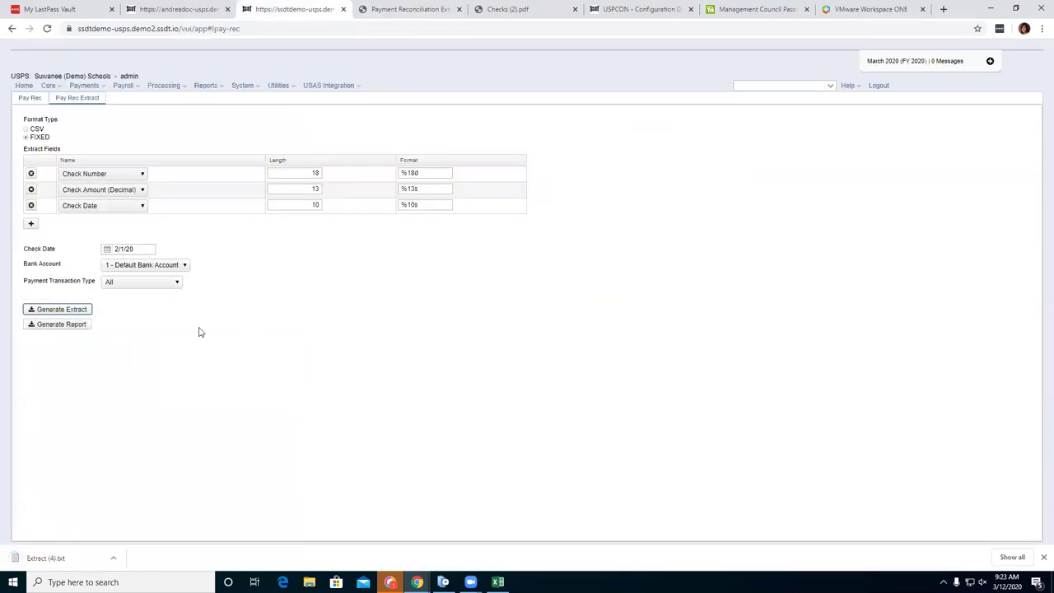
left_click(49, 558)
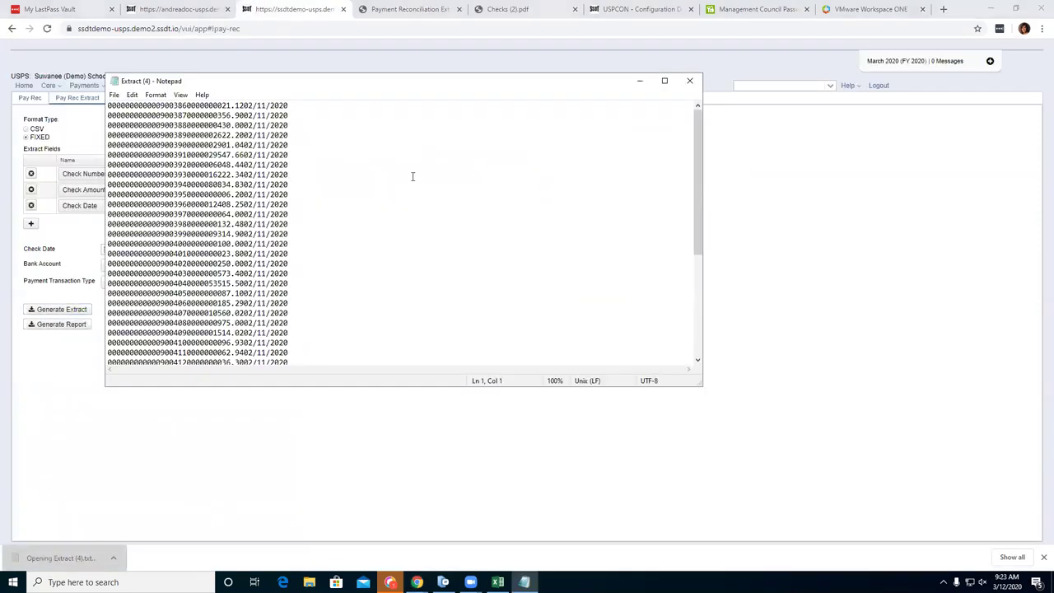
left_click_drag(383, 385, 384, 466)
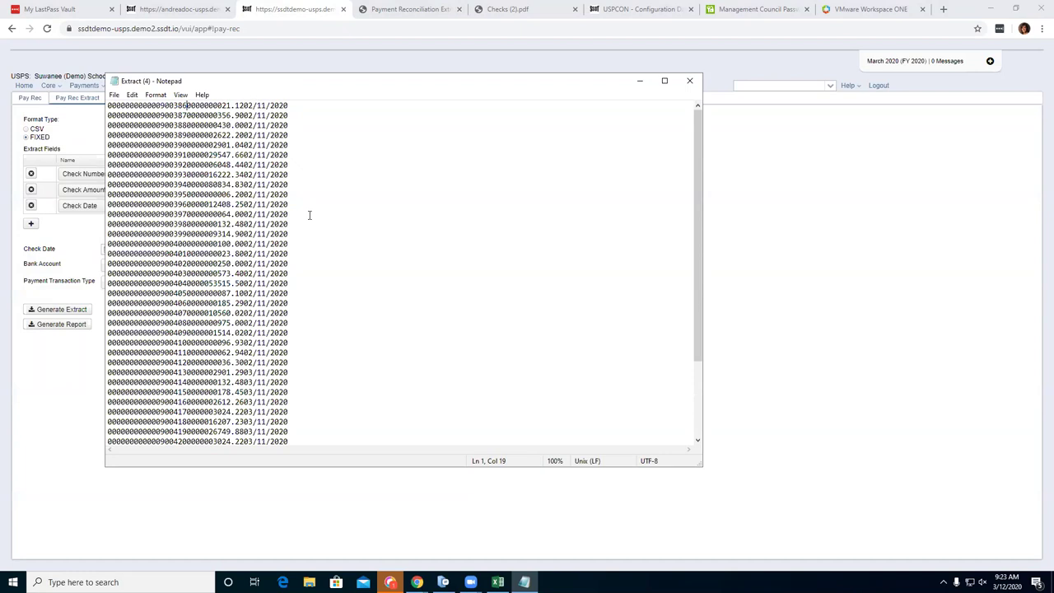
left_click(692, 82)
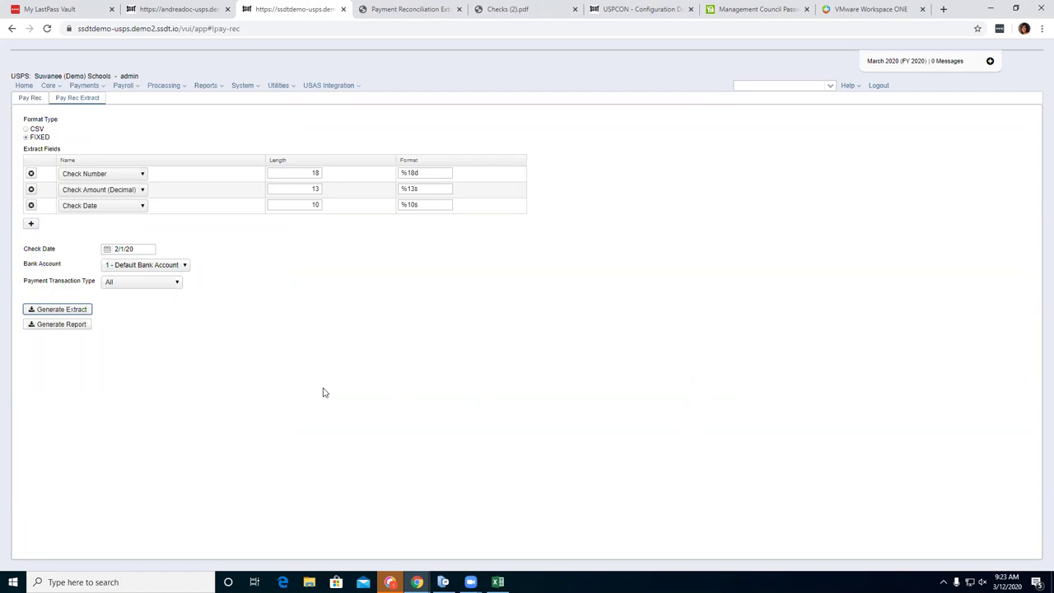
Review the Pay Rec import format, and start Auto-Reconcile in the Check Register with the CSV format and Default Bank Account.
left_click(30, 99)
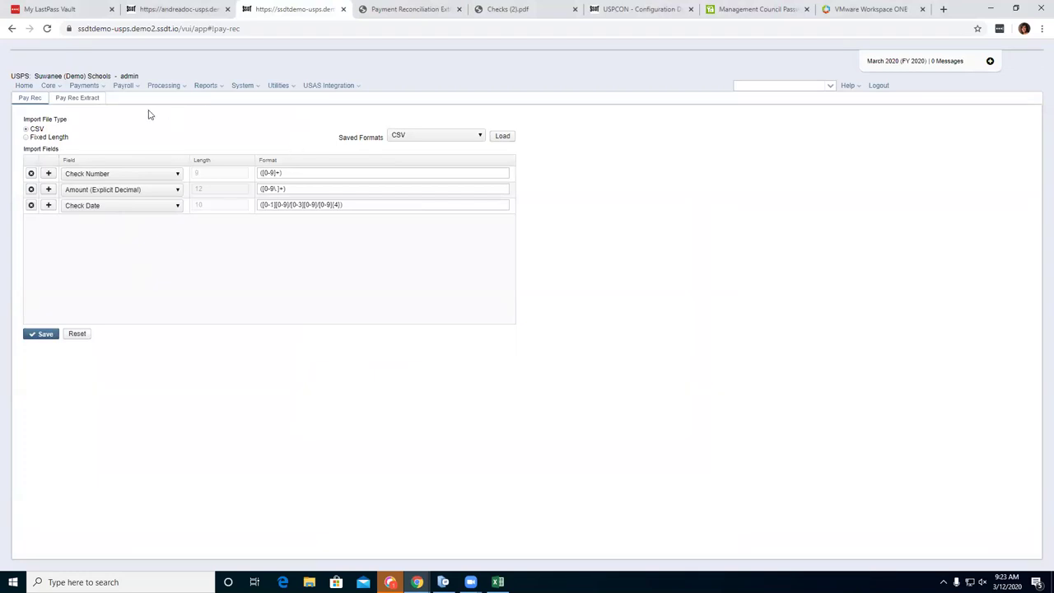
left_click(50, 85)
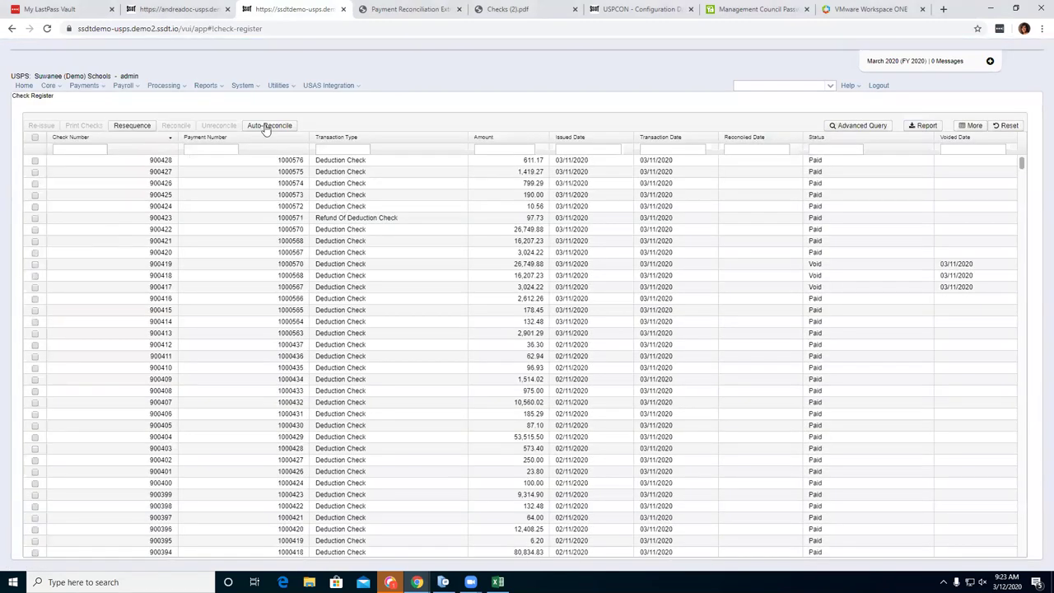
left_click(268, 126)
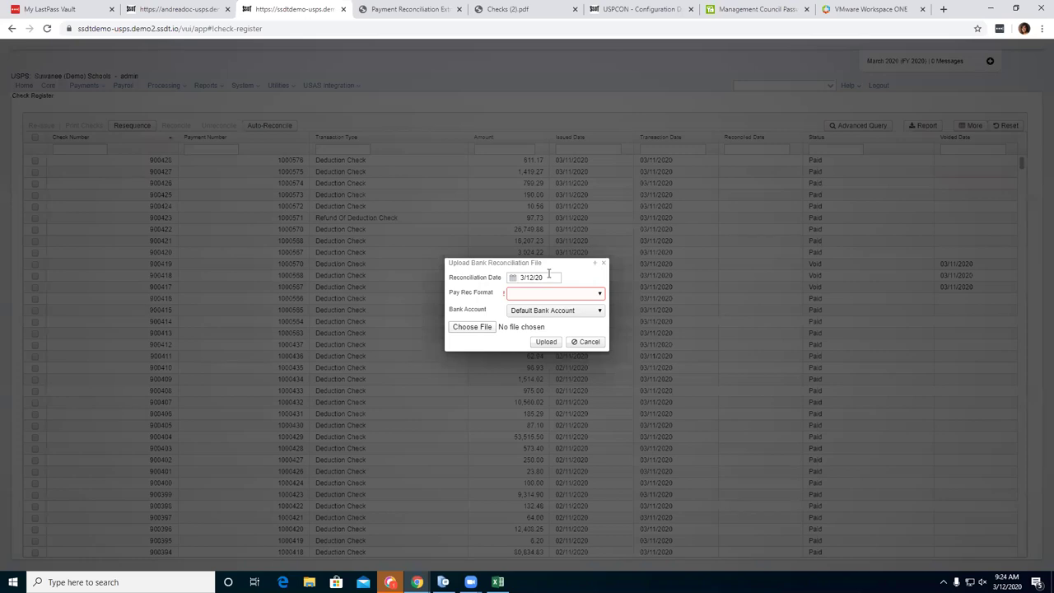
left_click(599, 297)
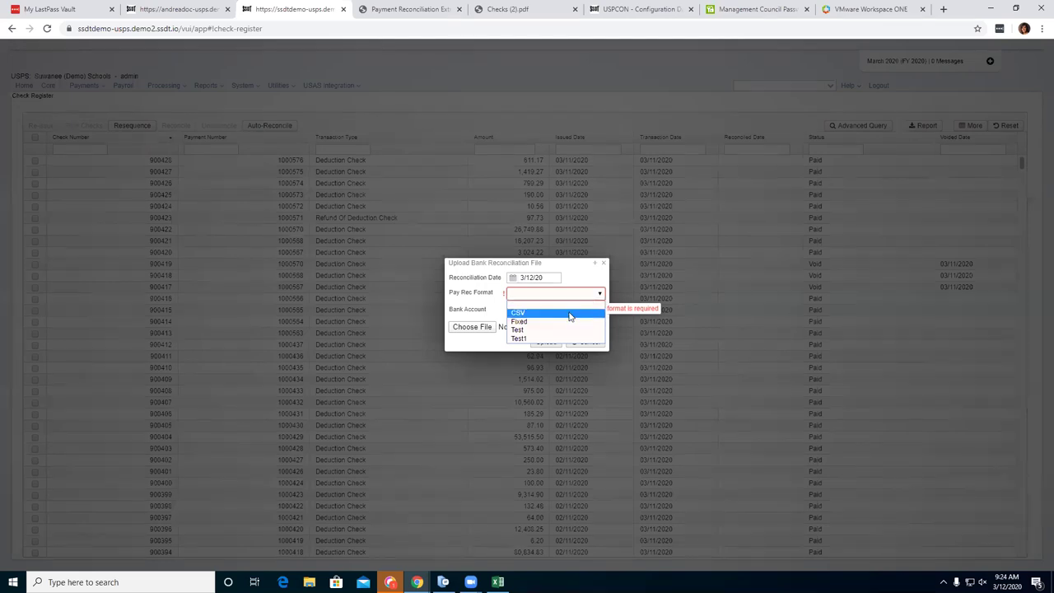
left_click(569, 314)
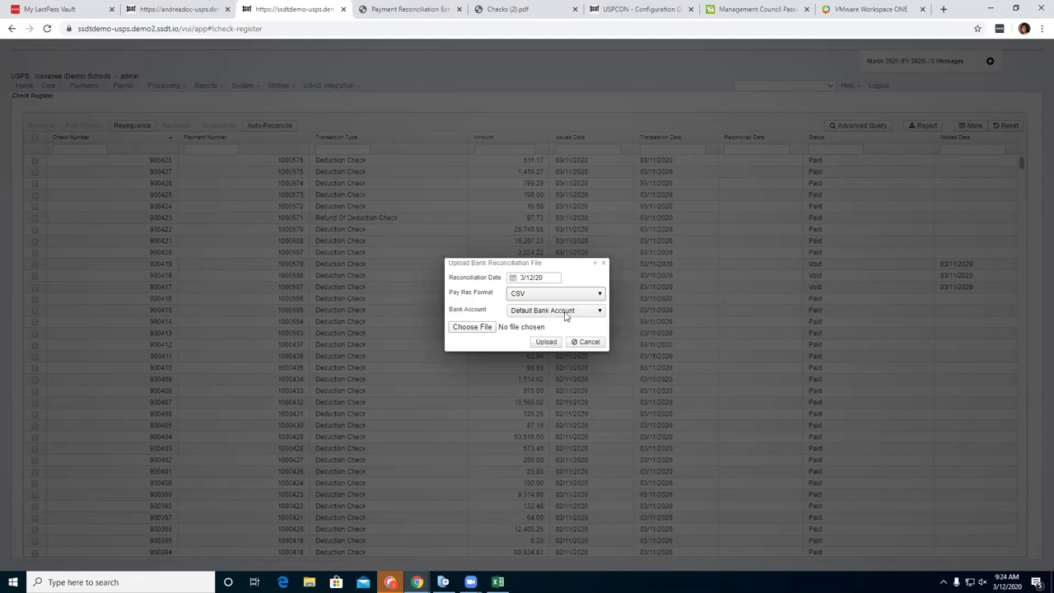
left_click(592, 315)
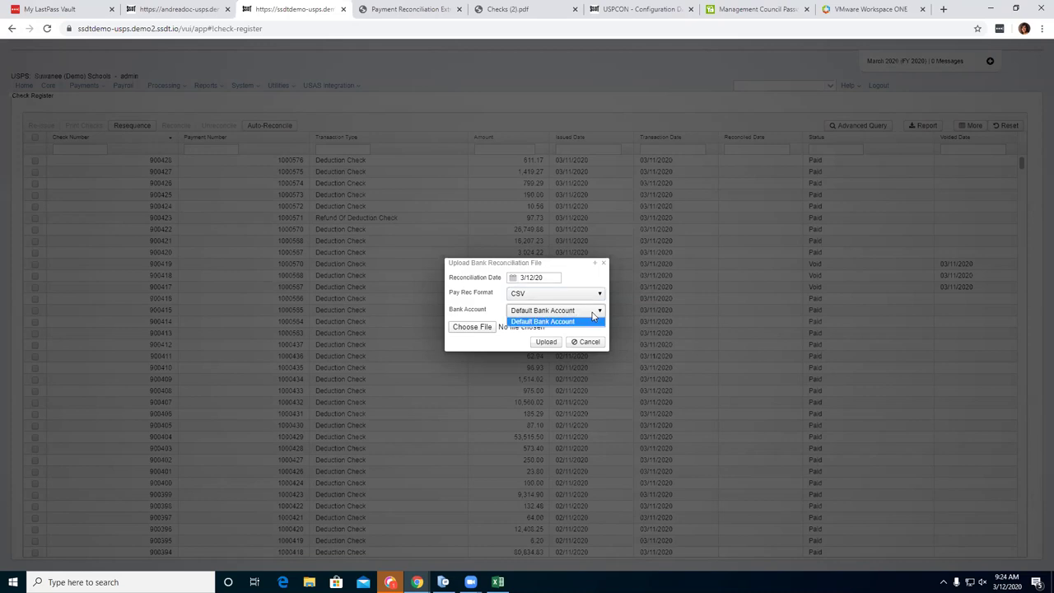
left_click(592, 314)
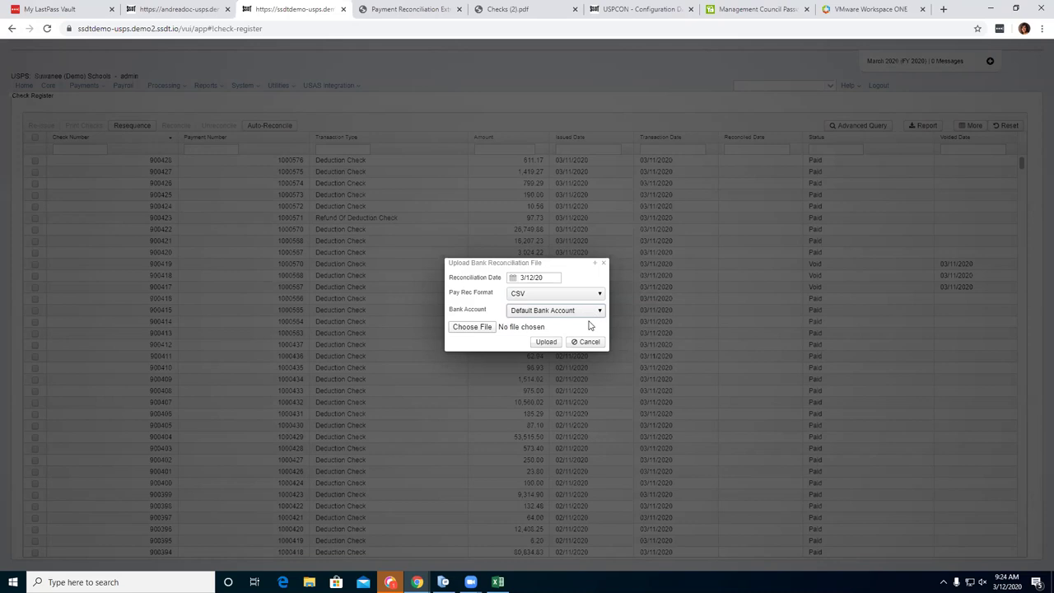
Select Extract (6).csv from the Downloads folder as the bank reconciliation file and upload it.
left_click(475, 328)
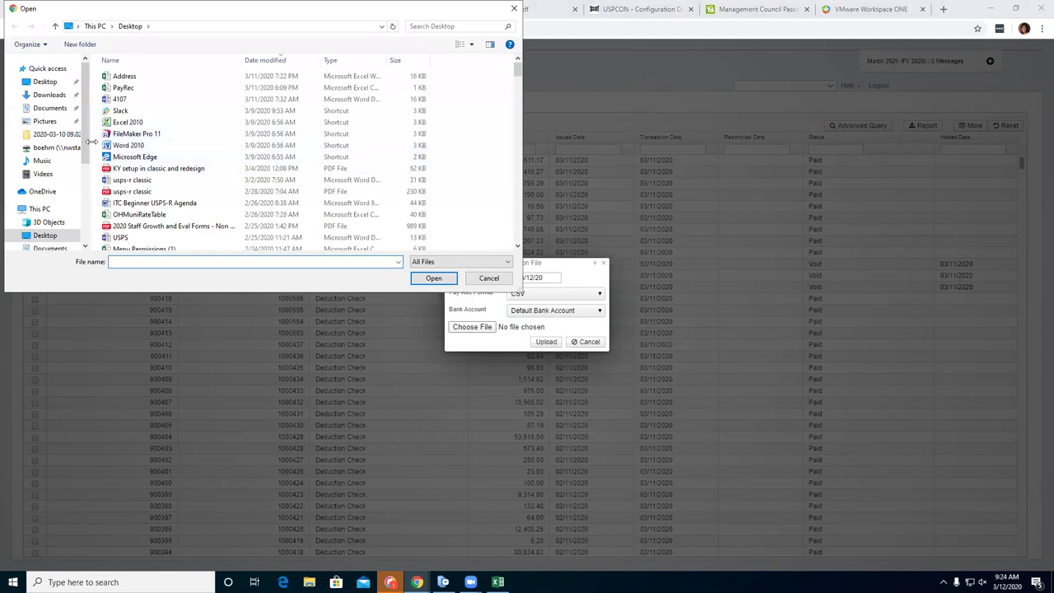
left_click(64, 97)
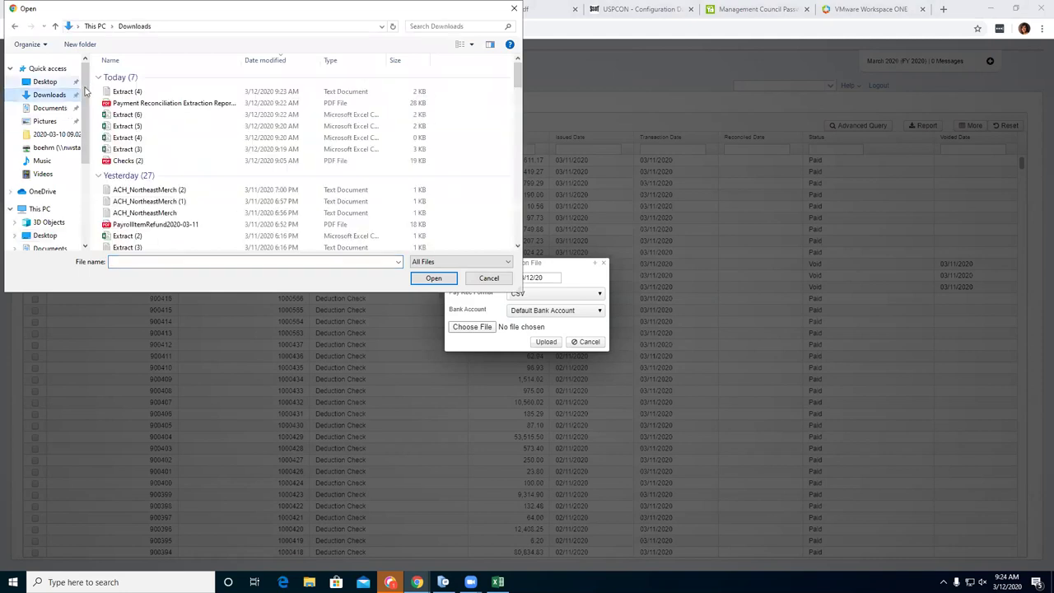
left_click(132, 115)
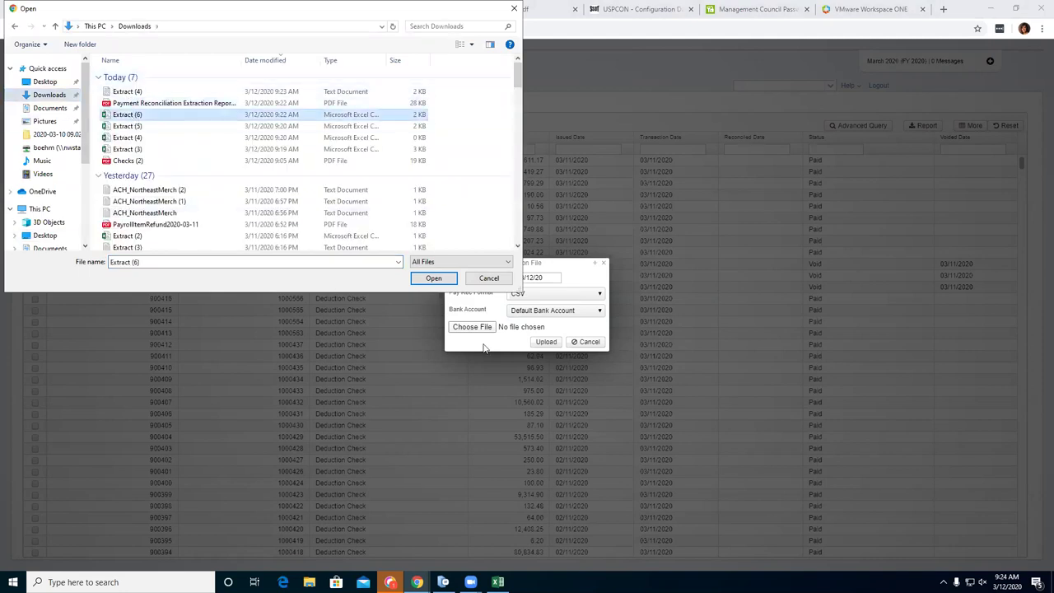
left_click(433, 278)
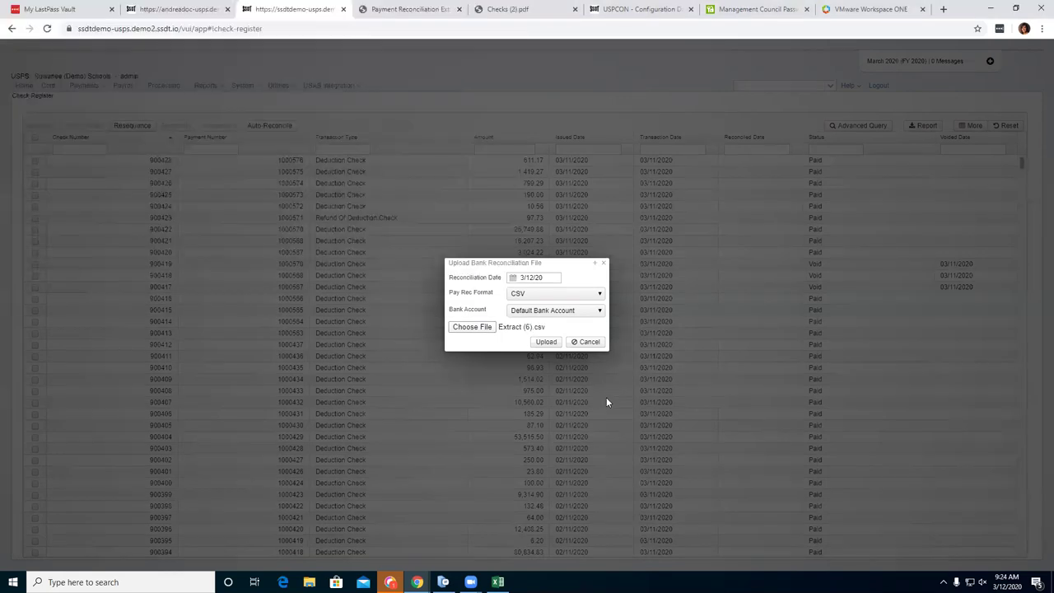
left_click(543, 343)
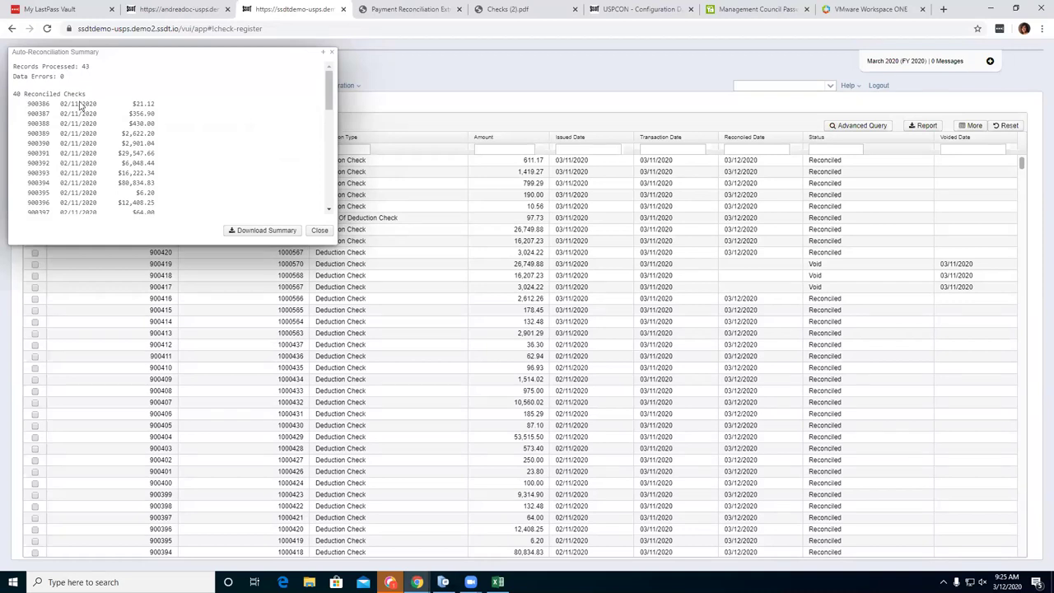
Review the reconciled and failed checks in the Auto-Reconciliation Summary, and compare the total with the extraction report's summary page.
scroll(261, 125, "down", 5)
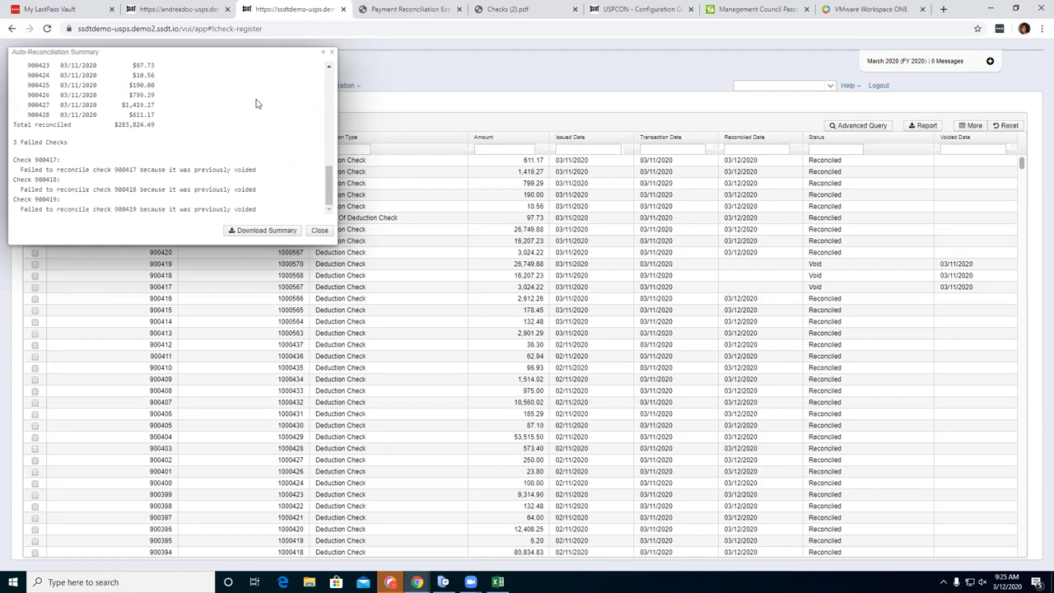
left_click(376, 18)
scroll(484, 278, "down", 15)
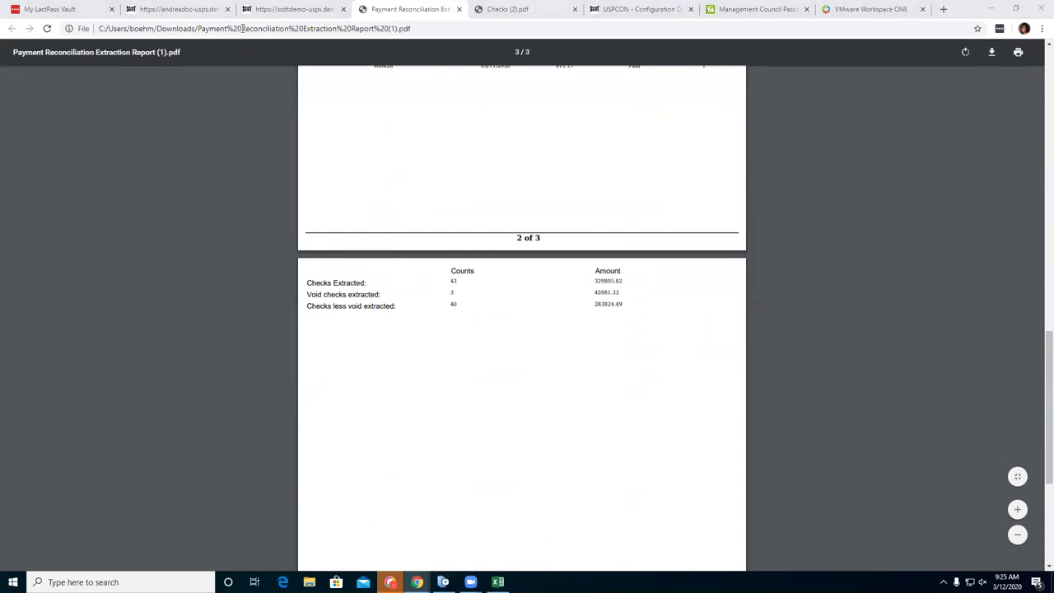
left_click(272, 28)
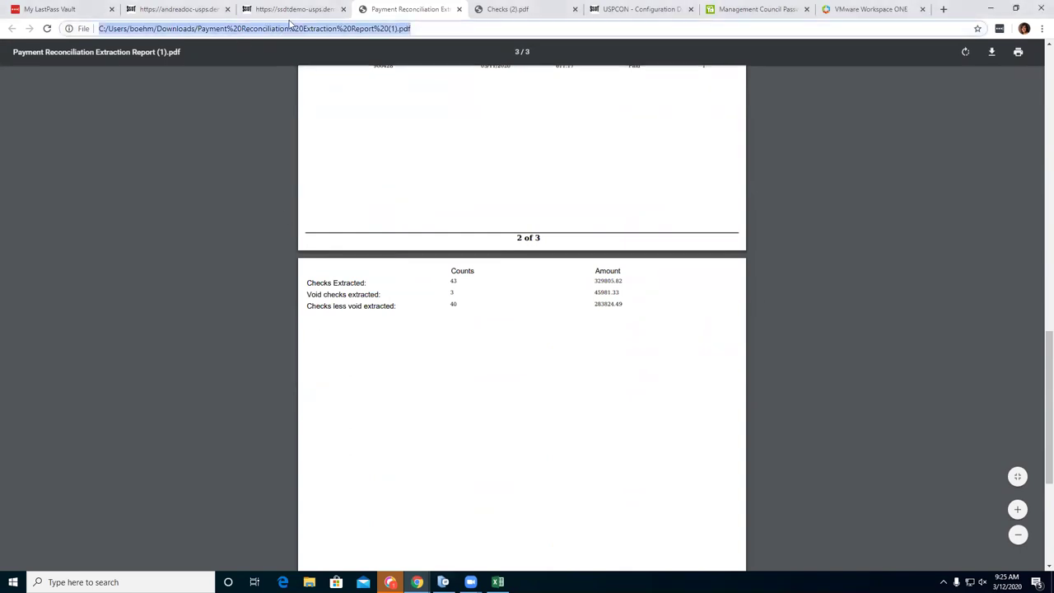
left_click(290, 16)
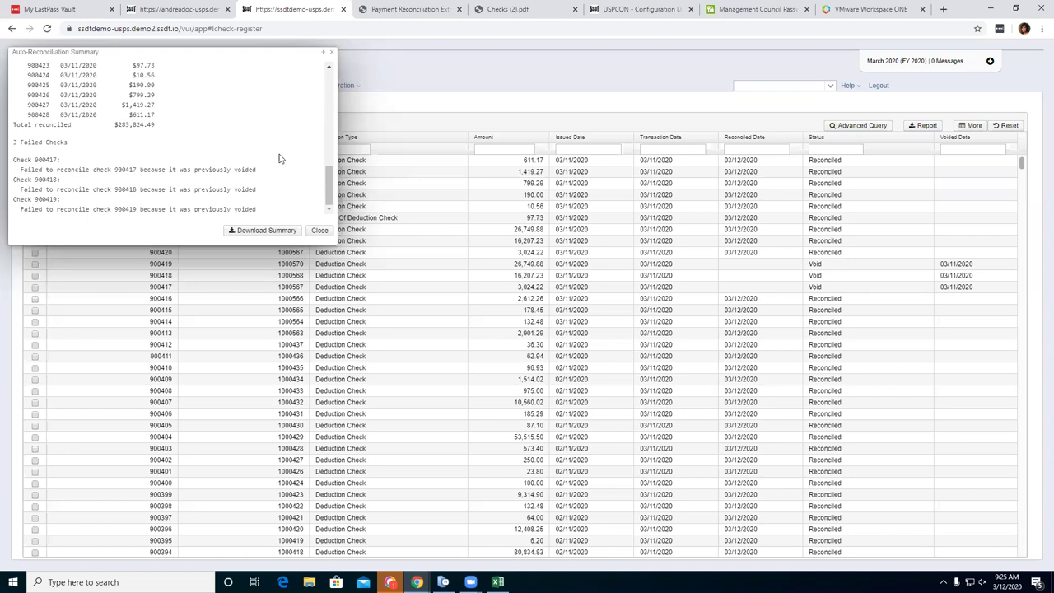
Download the auto-reconciliation summary, open the PDF, and review its reconciled and failed checks.
left_click(264, 231)
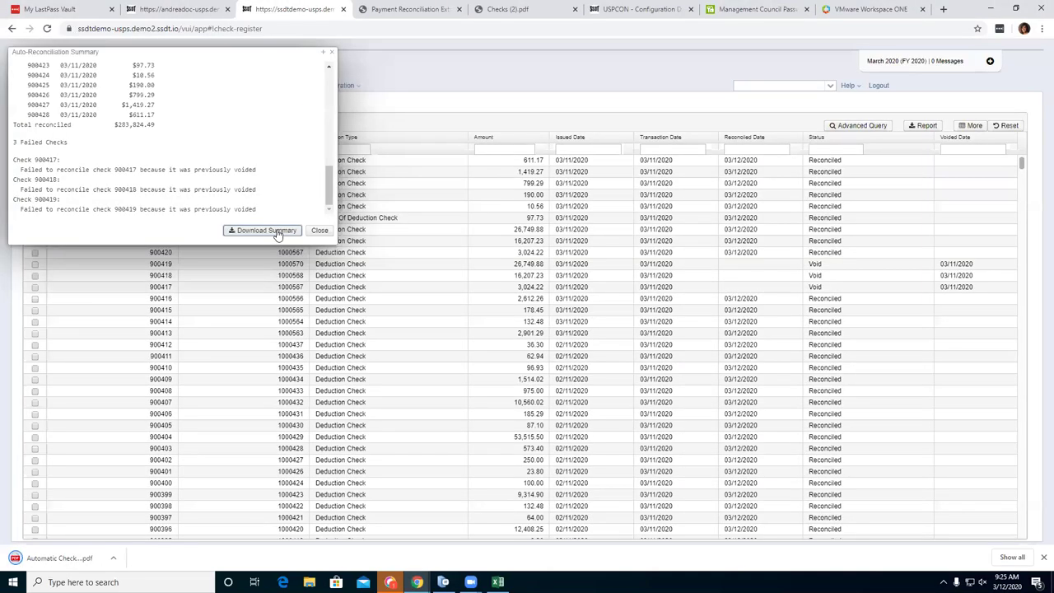
left_click(41, 560)
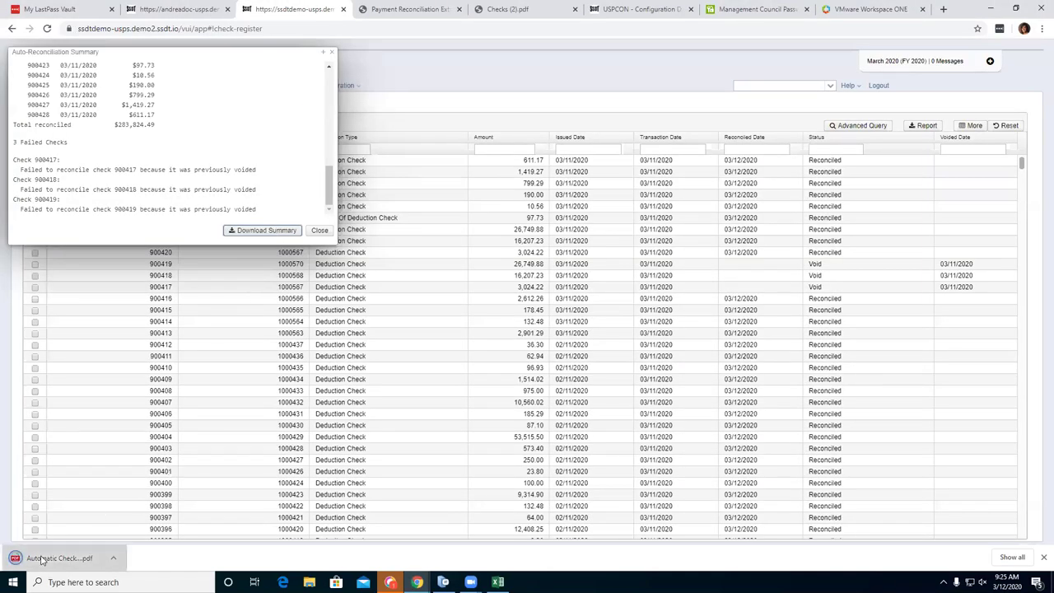
scroll(378, 281, "down", 3)
scroll(378, 280, "down", 4)
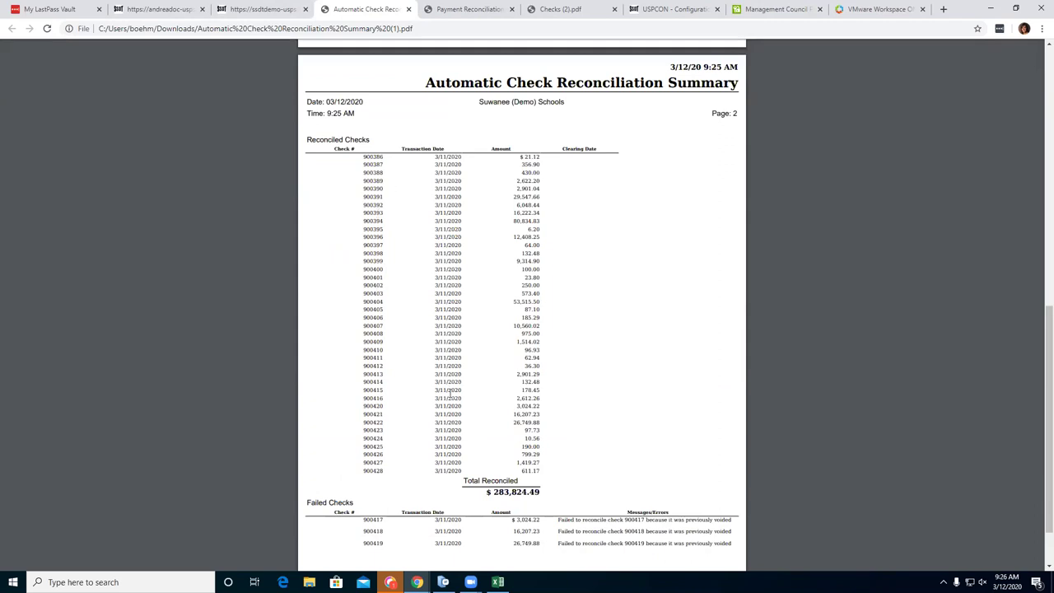
scroll(560, 426, "down", 1)
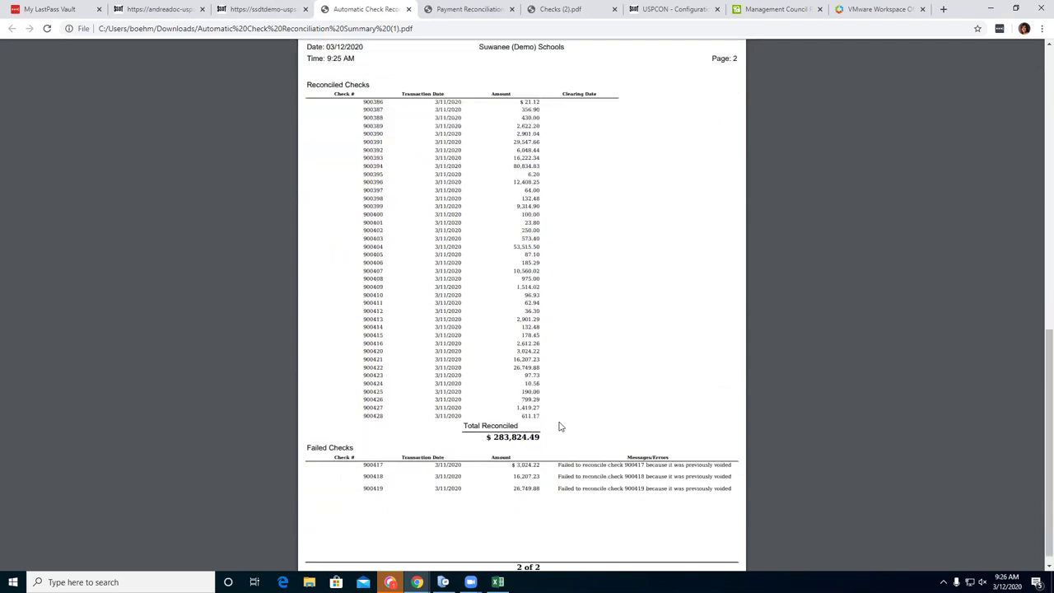
scroll(520, 499, "down", 1)
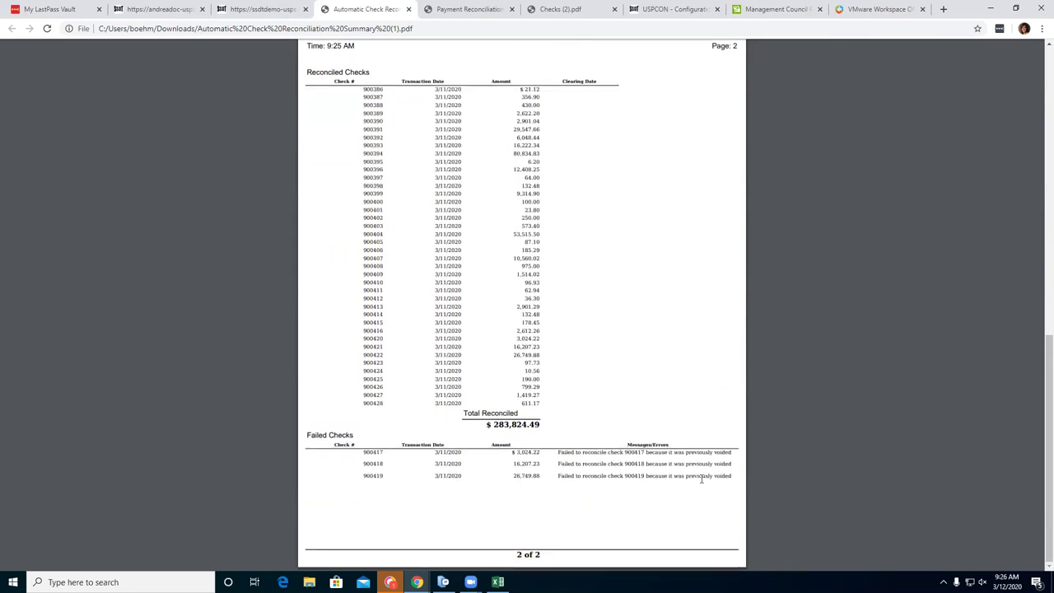
scroll(611, 494, "up", 15)
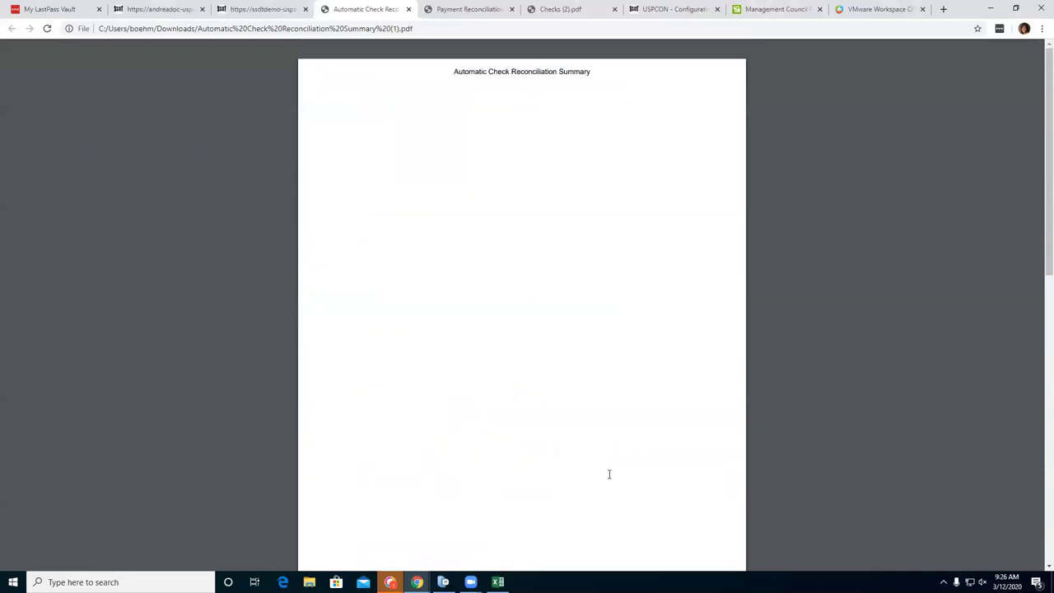
scroll(610, 474, "down", 15)
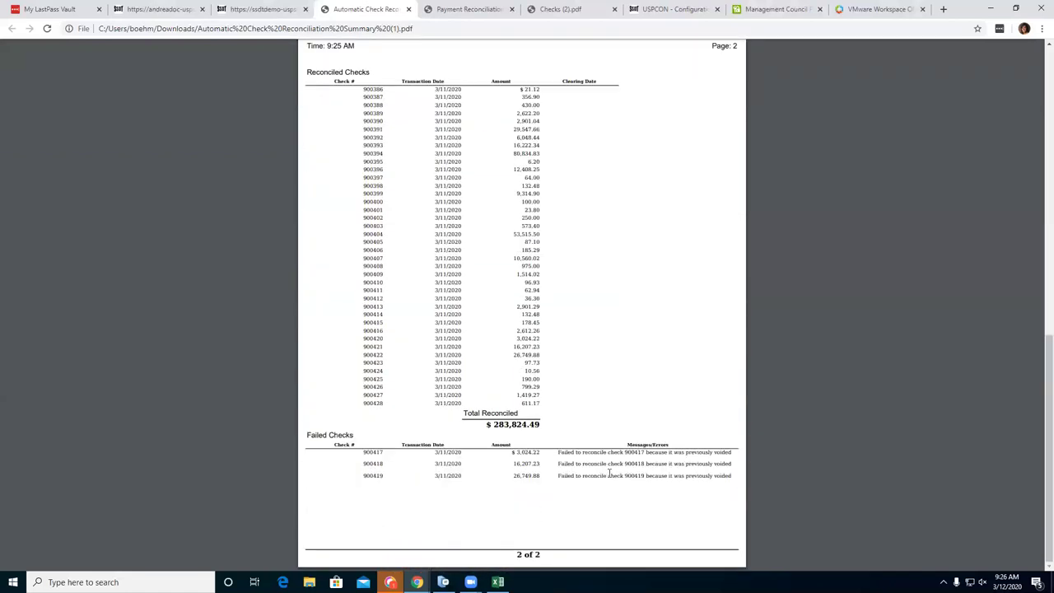
Close the Auto-Reconciliation Summary and examine the reconciled dates and statuses in the Check Register.
left_click(288, 18)
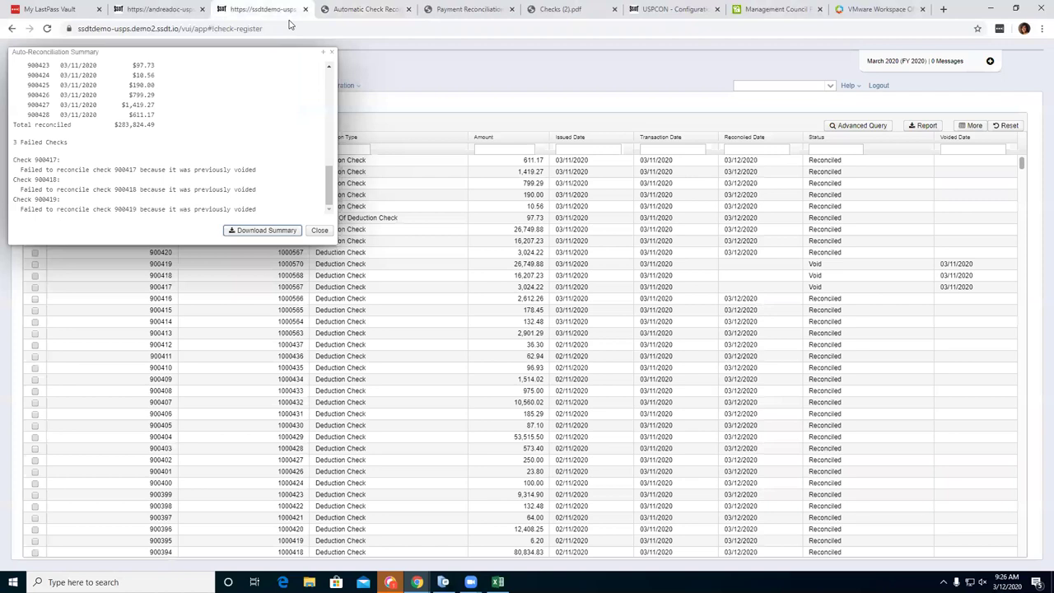
left_click(318, 233)
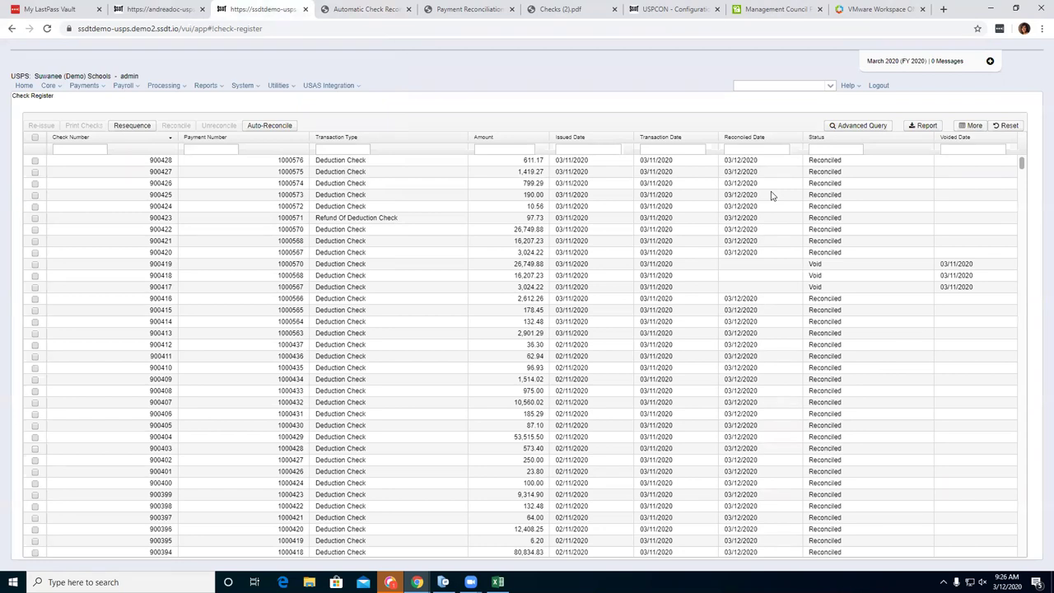
scroll(751, 285, "down", 5)
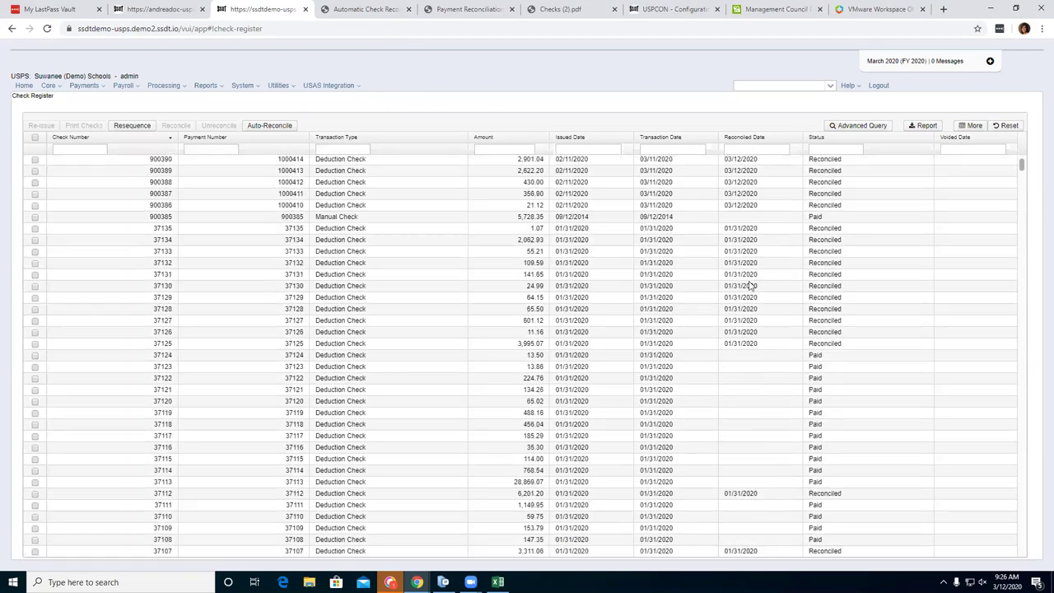
scroll(751, 285, "up", 2)
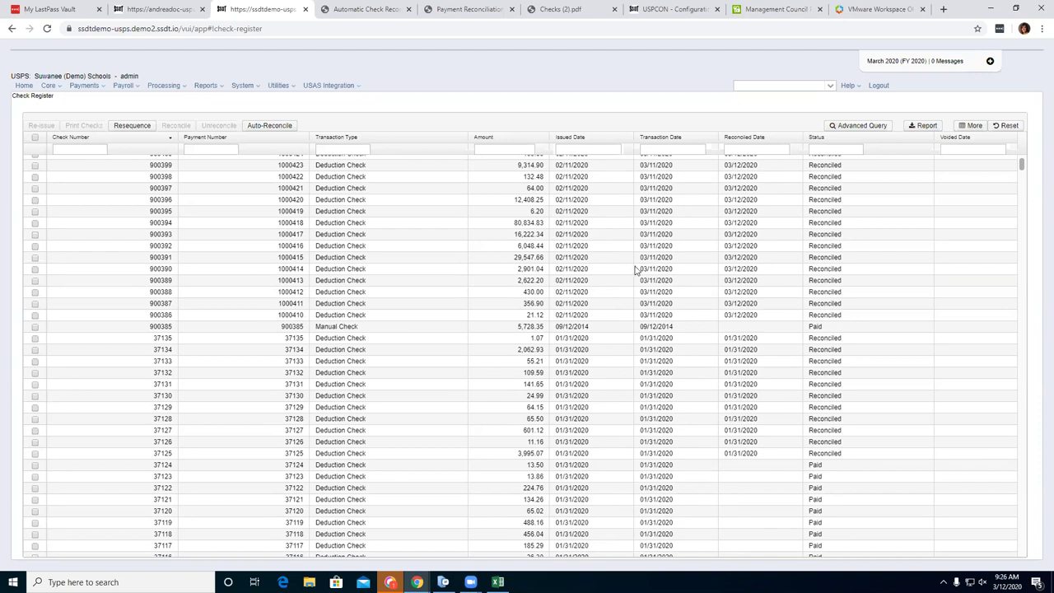
left_click(283, 88)
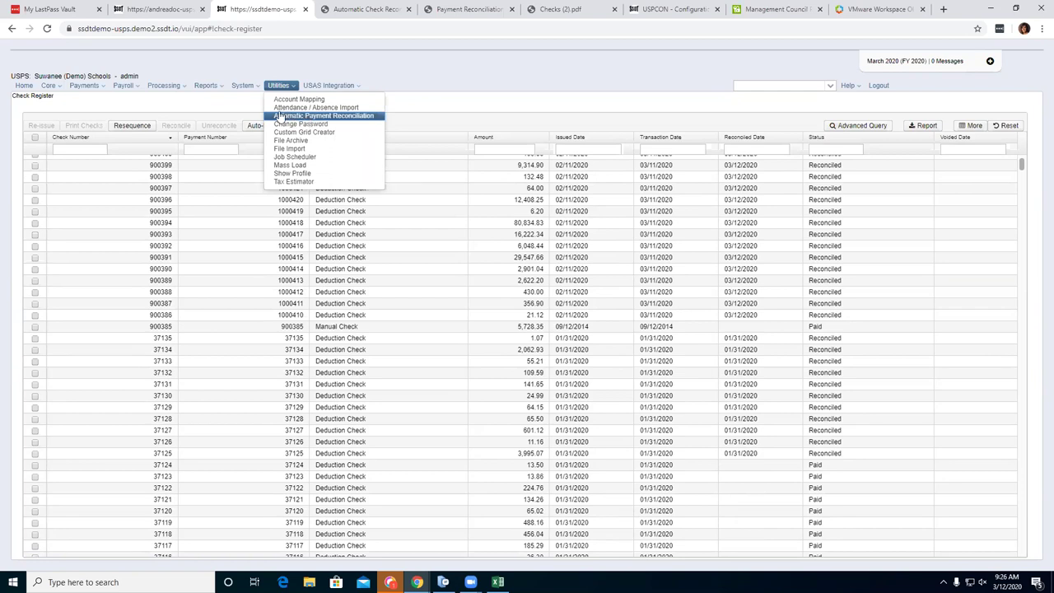
left_click(219, 103)
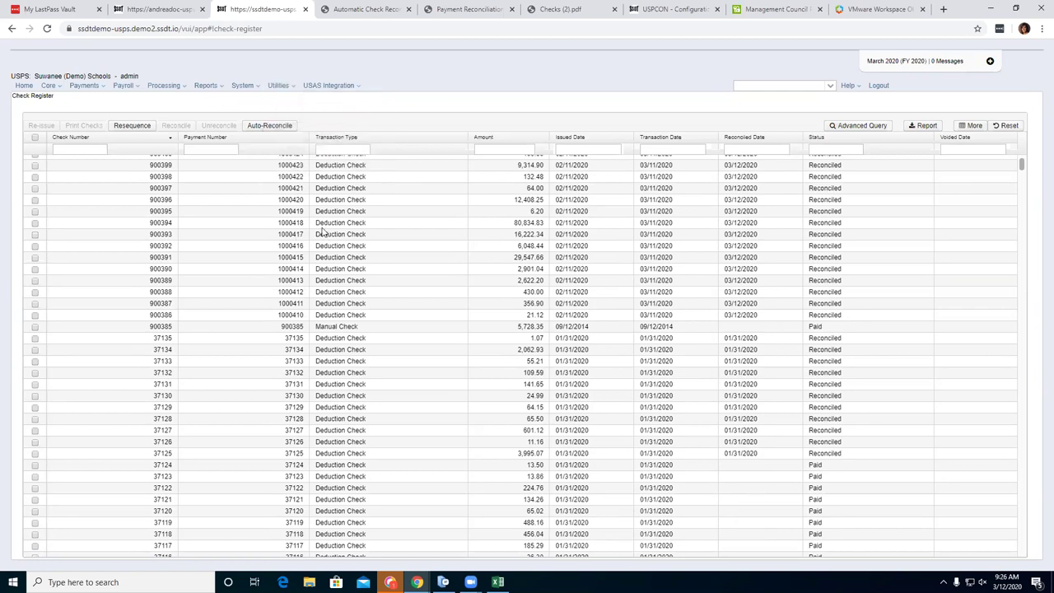
scroll(283, 269, "up", 4)
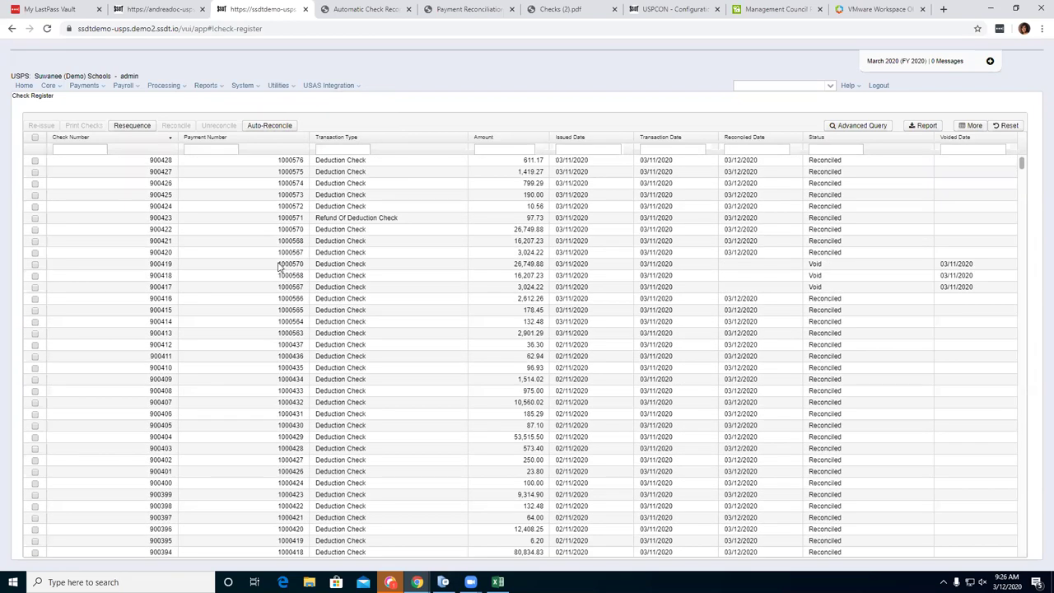
Start a new manual payment, look over the Payee Check and Other Check forms, and choose Employee Check as the type.
left_click(100, 88)
left_click(98, 99)
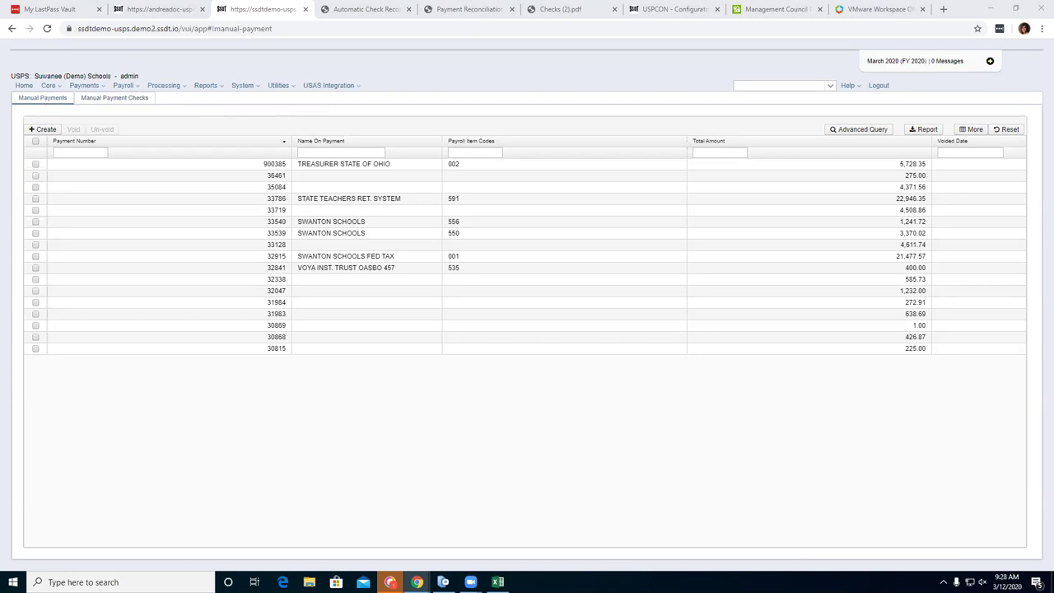
left_click(39, 130)
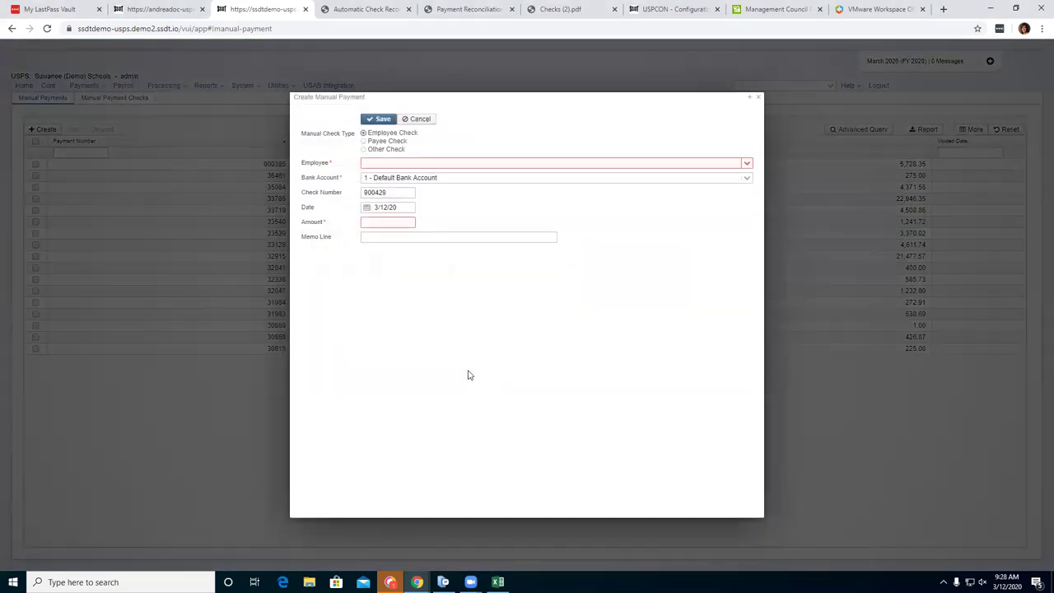
left_click(363, 143)
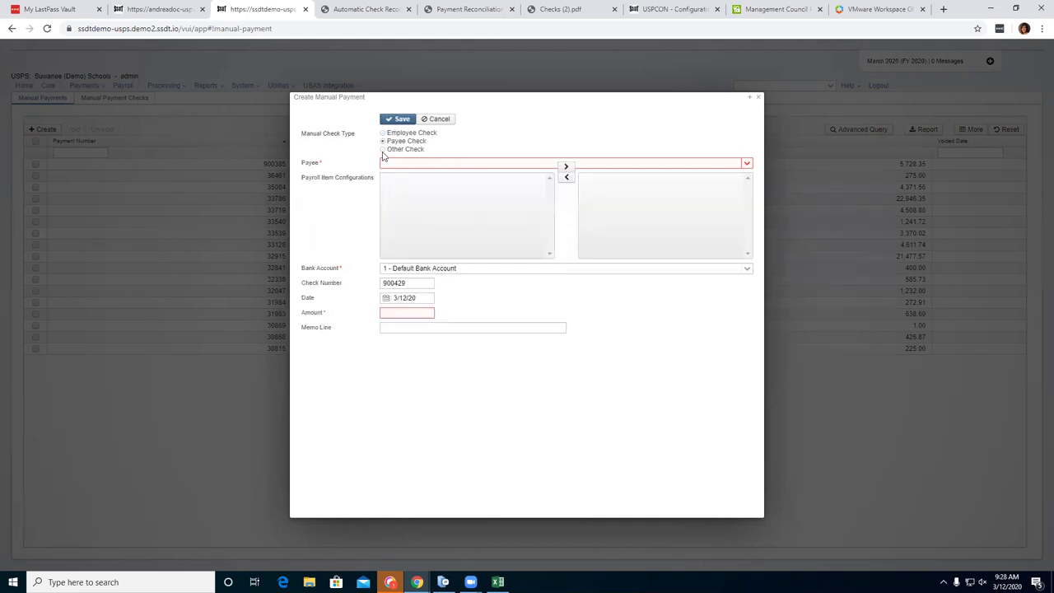
left_click(382, 149)
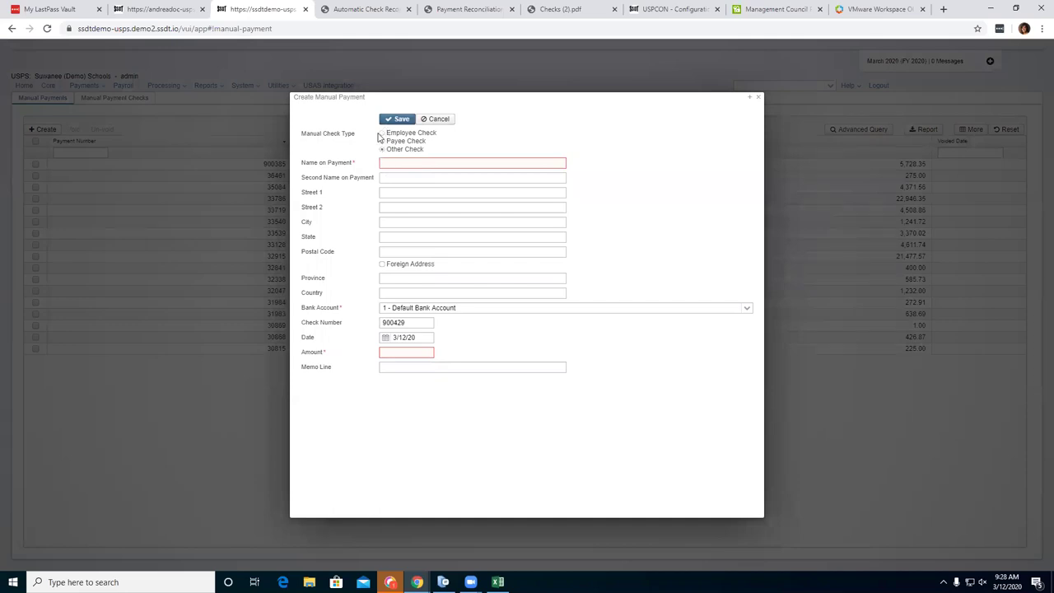
left_click(383, 134)
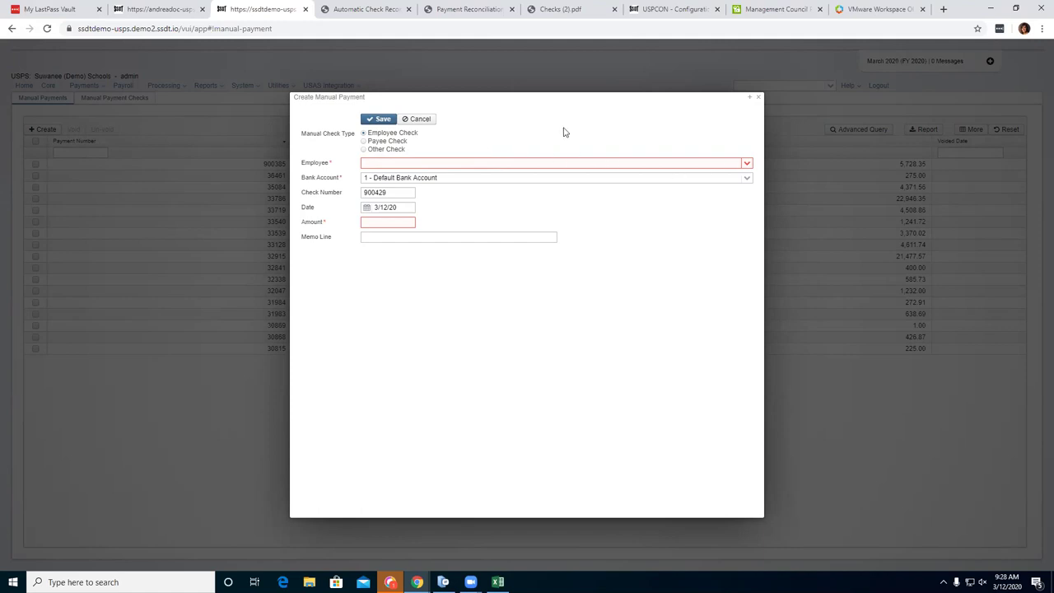
Select the employee with ID ANON1010 for the manual check and keep Default Bank Account as its bank account.
left_click(746, 163)
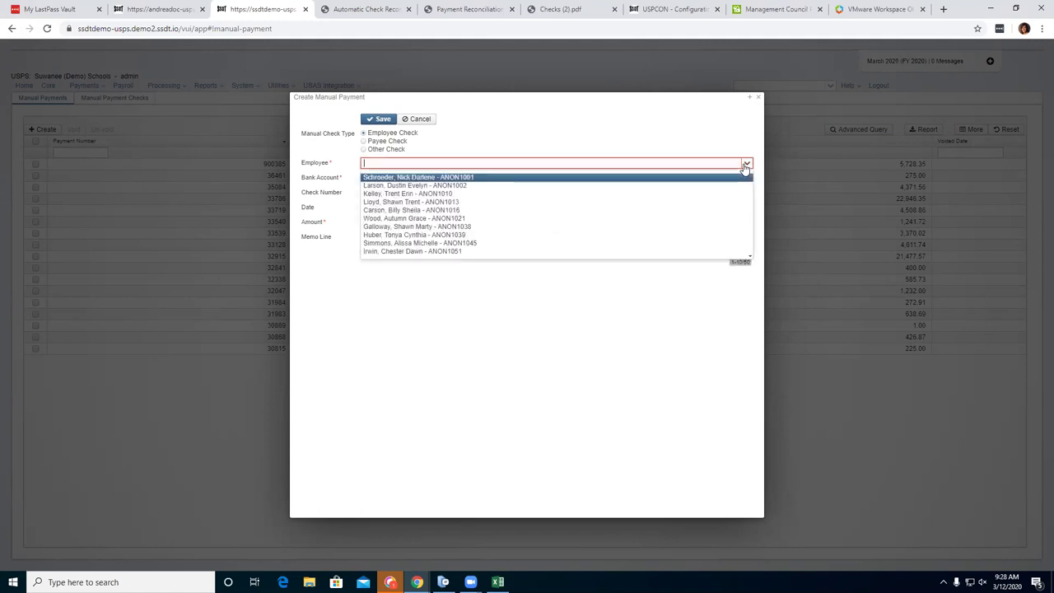
left_click(733, 189)
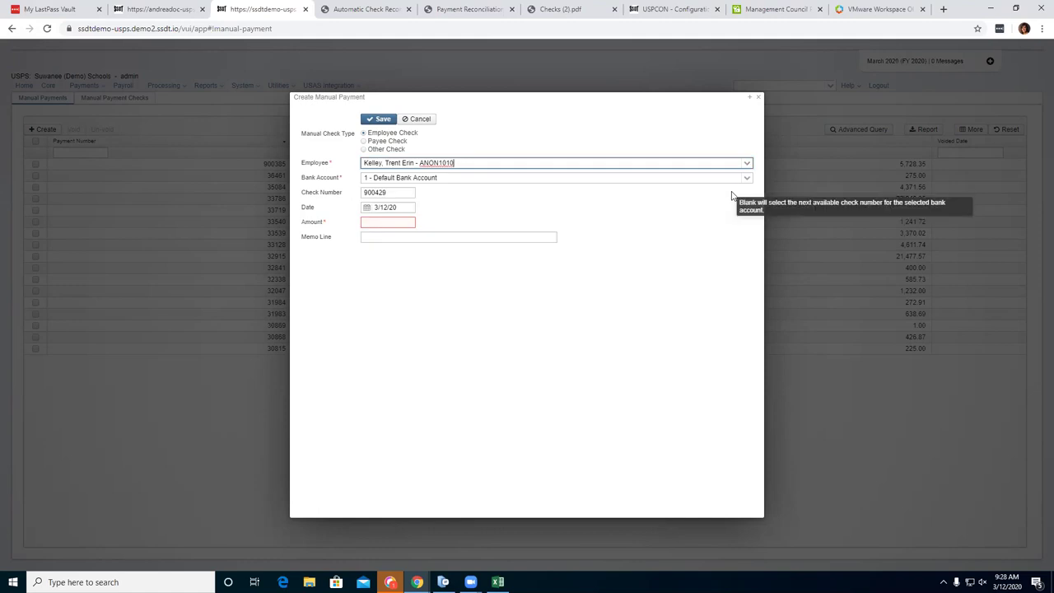
left_click(747, 179)
left_click(747, 180)
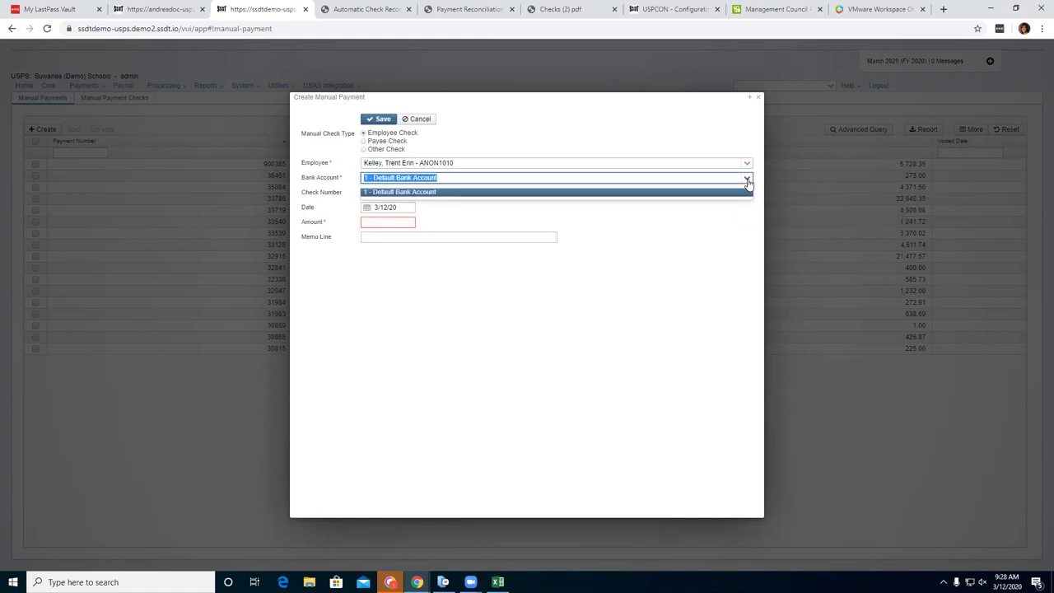
left_click(747, 179)
left_click(747, 180)
left_click(747, 179)
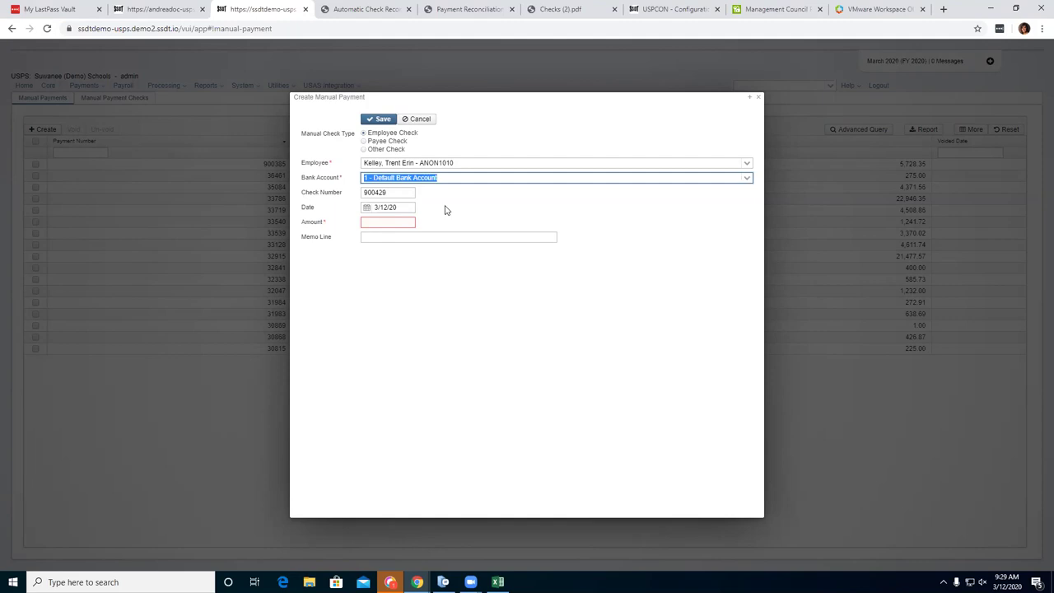
Set the manual payment's amount to 100.00 and its memo line to "Savings closed", and save the payment.
left_click(394, 220)
type("100.00")
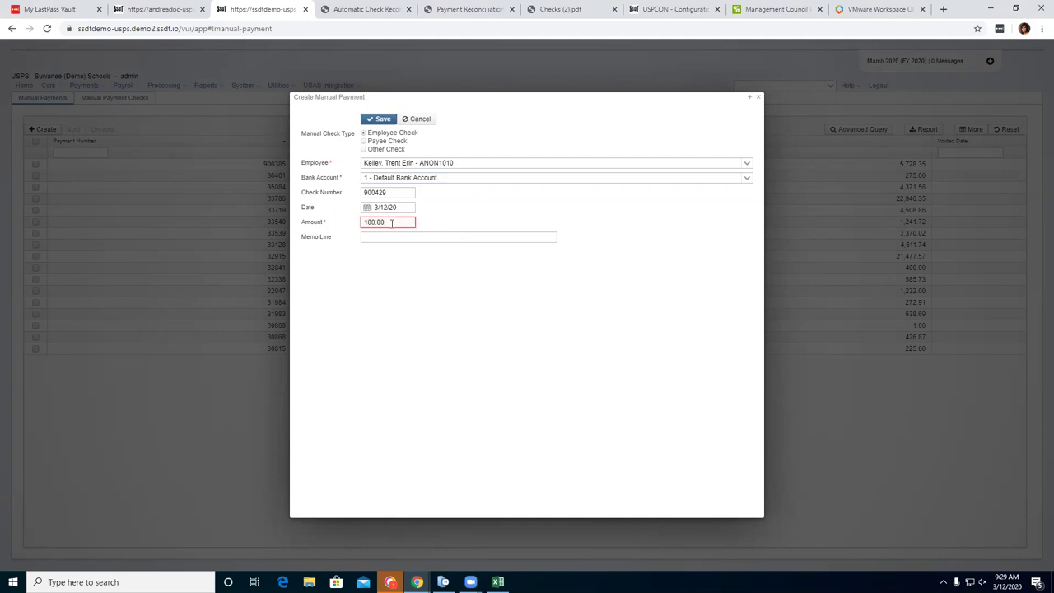
left_click(437, 239)
type("Savings close")
type("d")
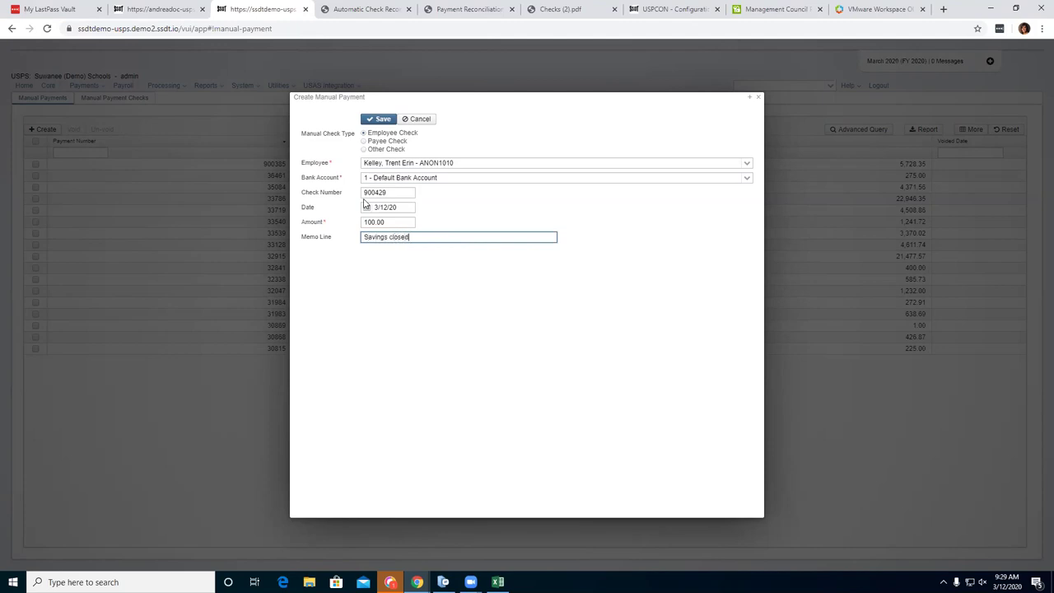
left_click(376, 121)
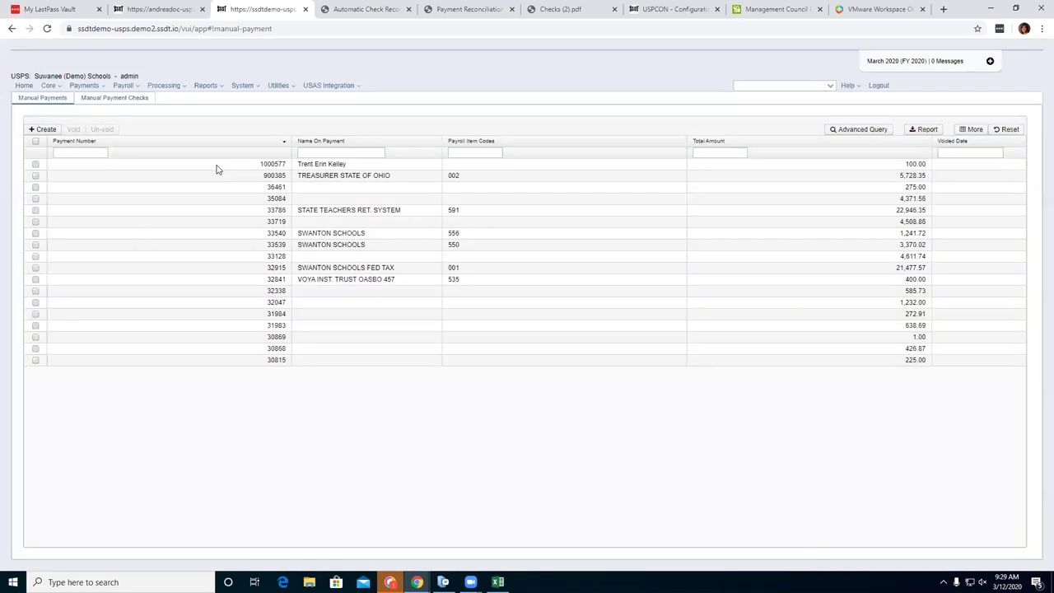
Open the newly created 100.00 manual payment, examine its details and payment transactions, and close the details.
left_click(244, 168)
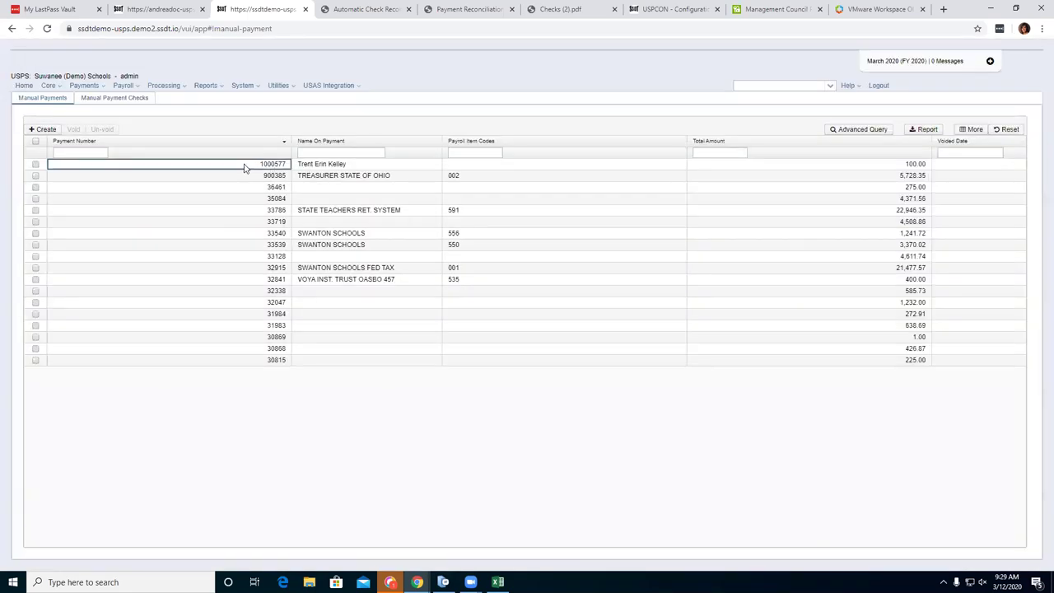
left_click(244, 168)
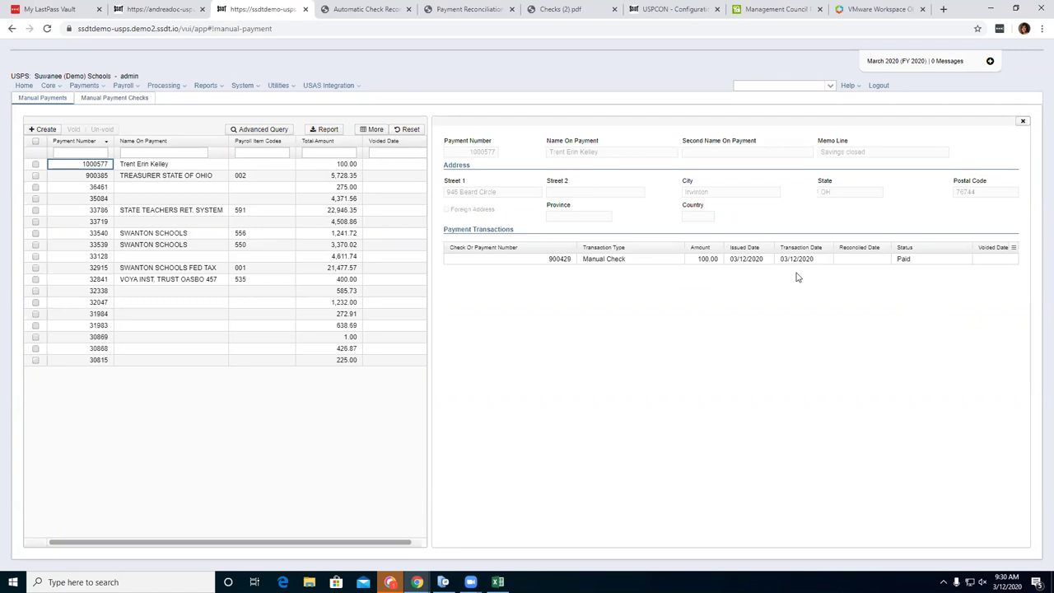
left_click(1021, 124)
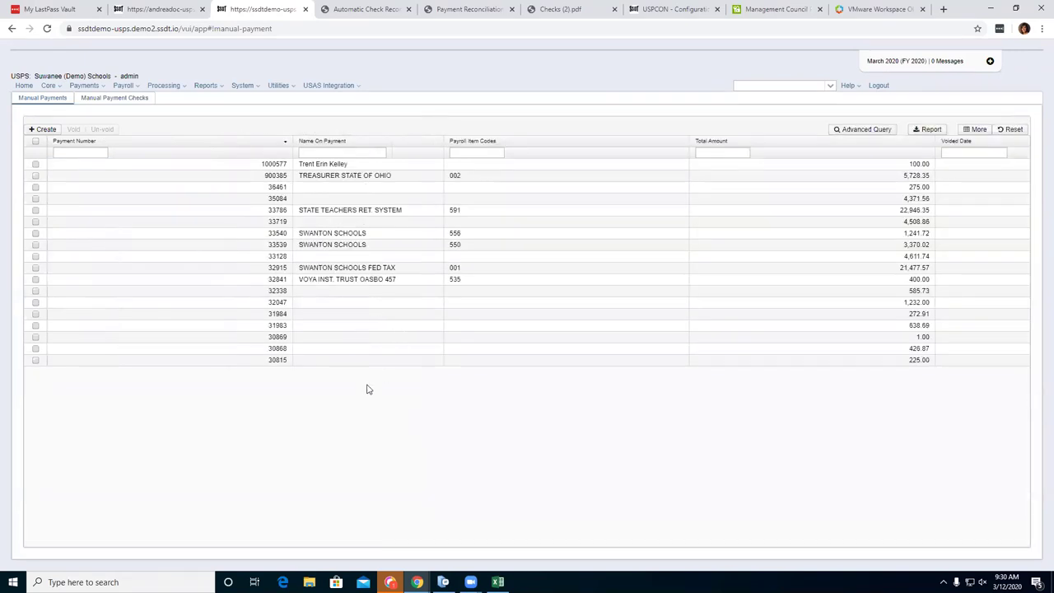
Start a Payee Check manual payment and look through the payroll items of Denmark Development, Hopeulikit Landscaping and Groveland Accounting.
left_click(46, 129)
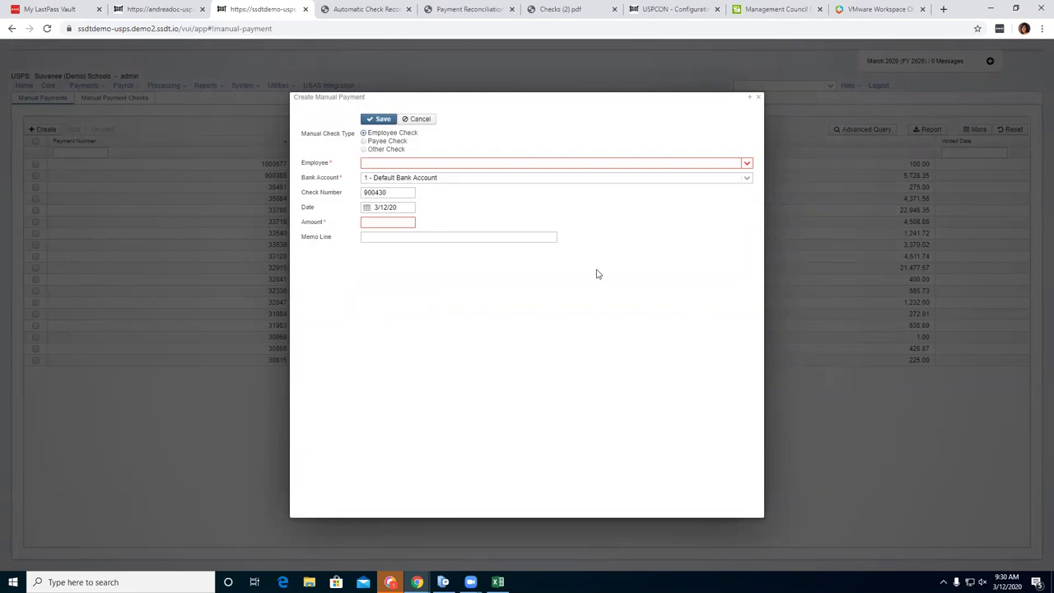
left_click(364, 141)
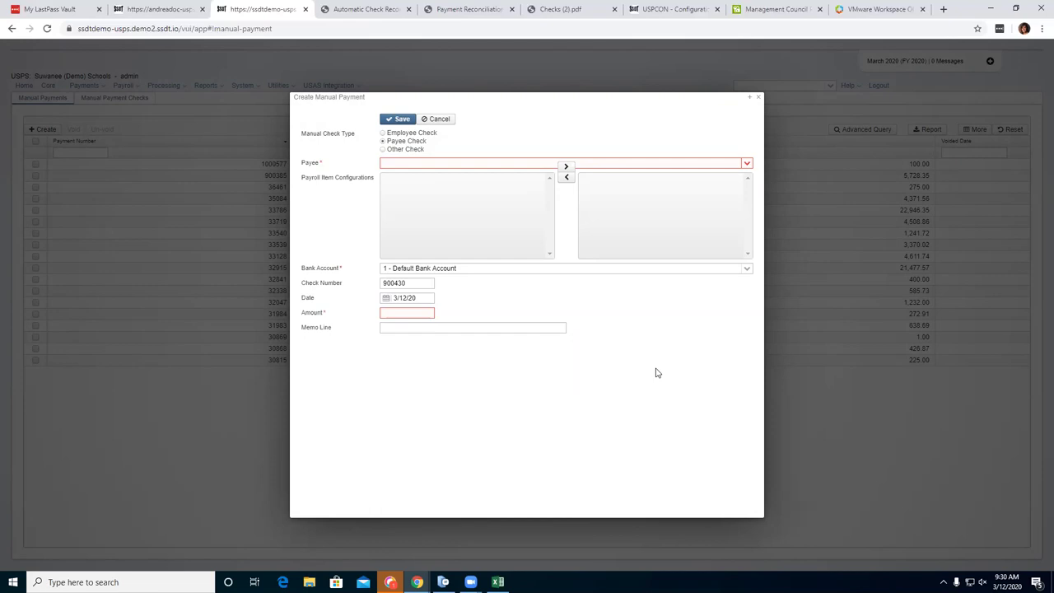
left_click(747, 164)
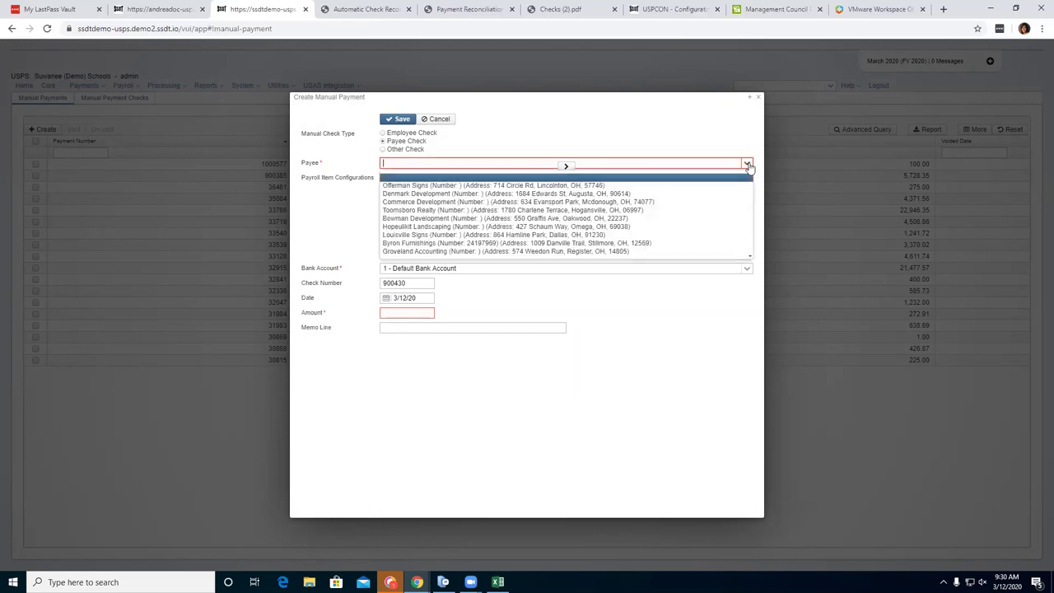
left_click(727, 194)
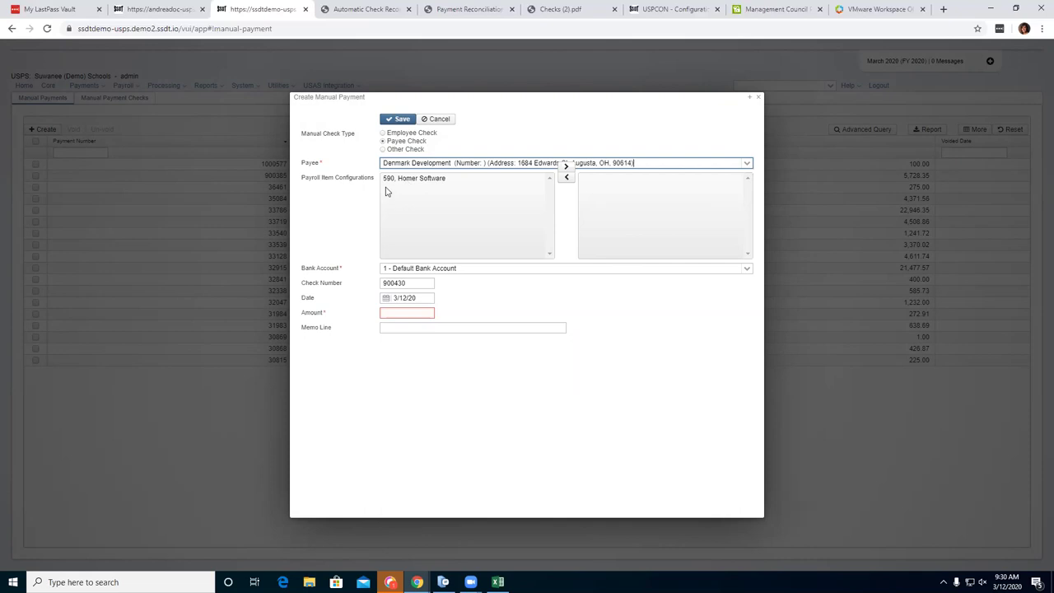
left_click(747, 163)
left_click(687, 225)
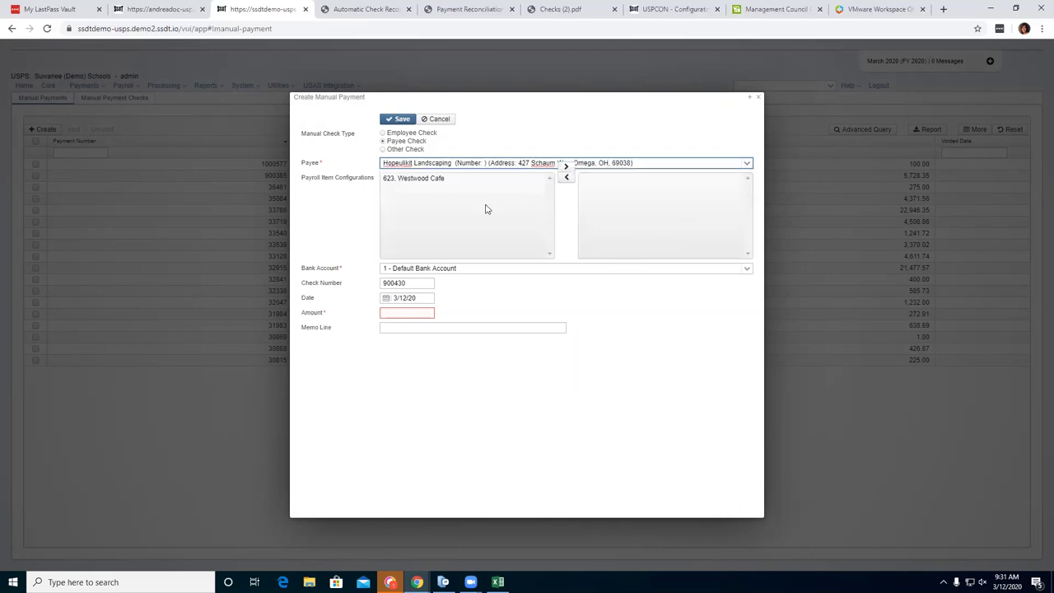
left_click(747, 163)
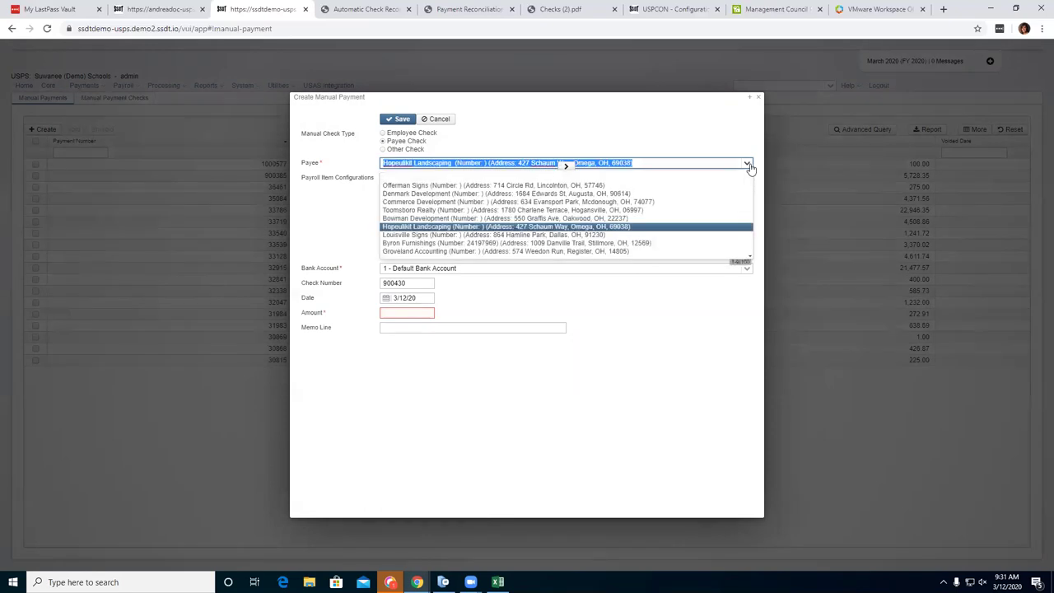
left_click(608, 254)
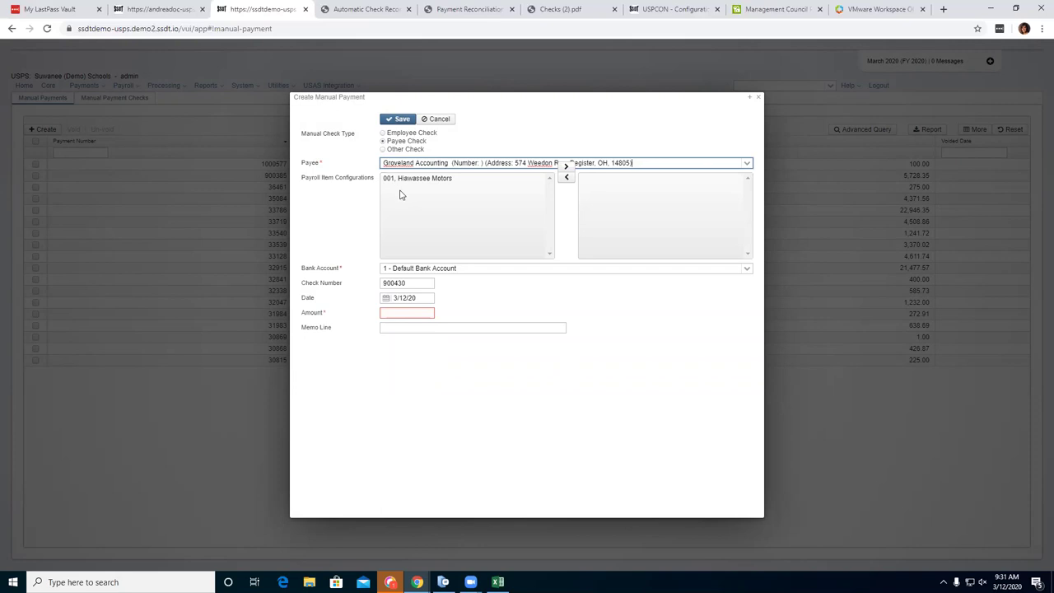
Select Toomsboro Realty as the payee with payroll item 555, Meldrim Engineering, keeping Default Bank Account as the bank account.
left_click(748, 163)
left_click(586, 213)
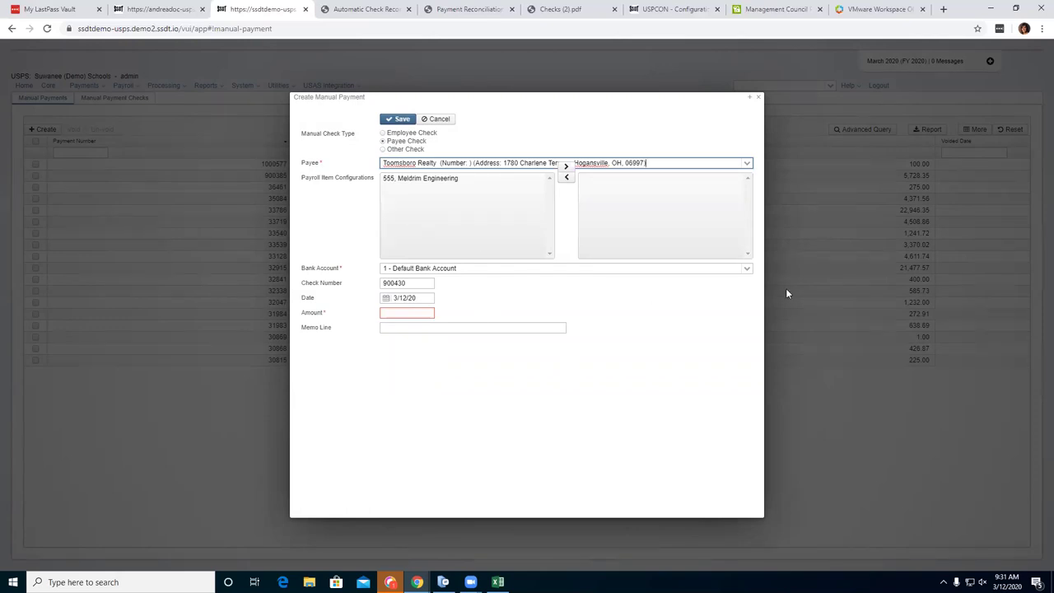
left_click(522, 179)
left_click(566, 166)
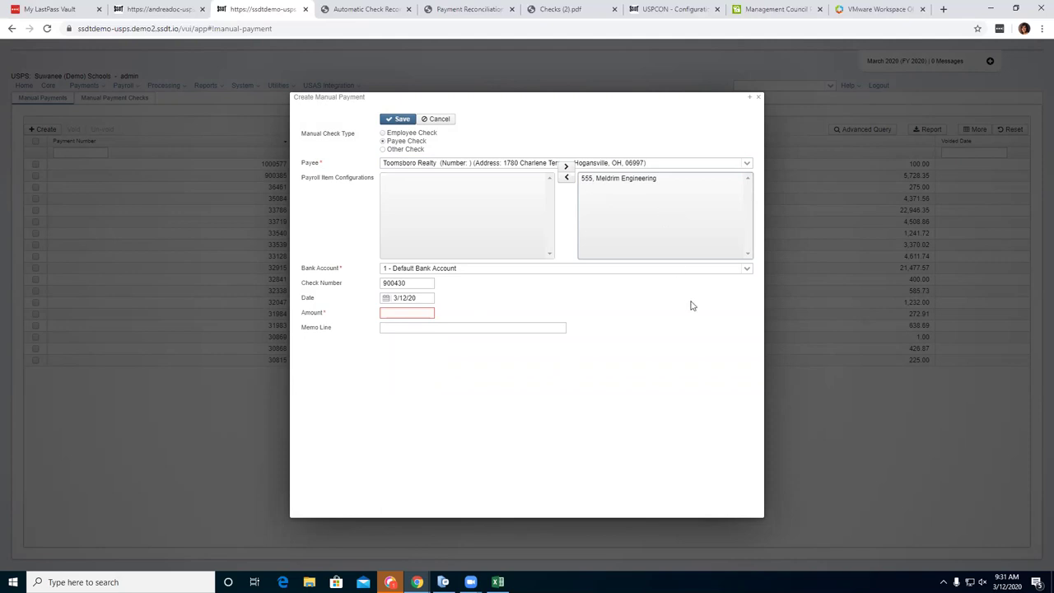
left_click(747, 274)
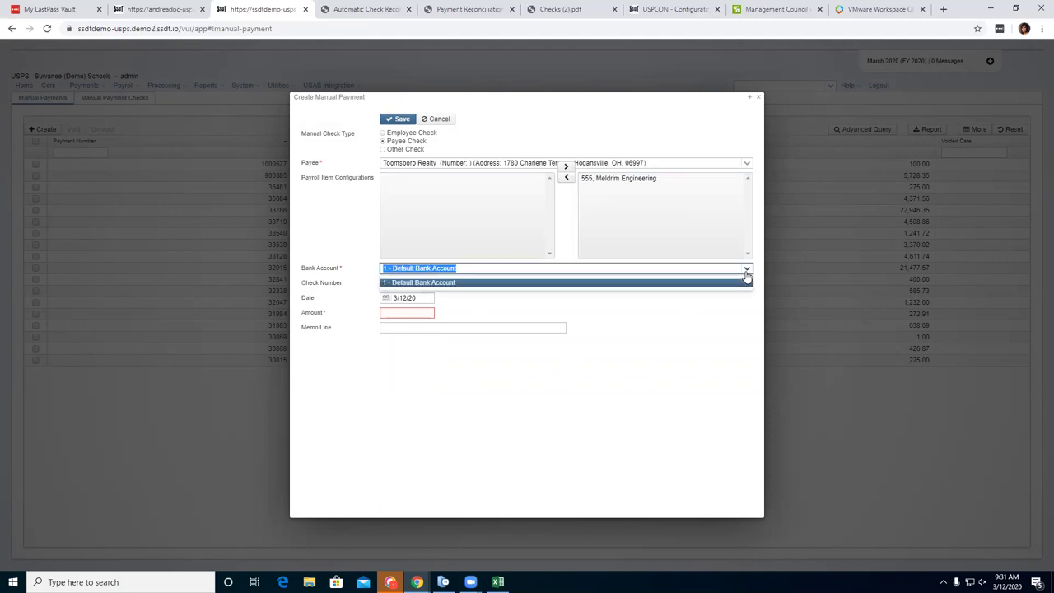
left_click(746, 275)
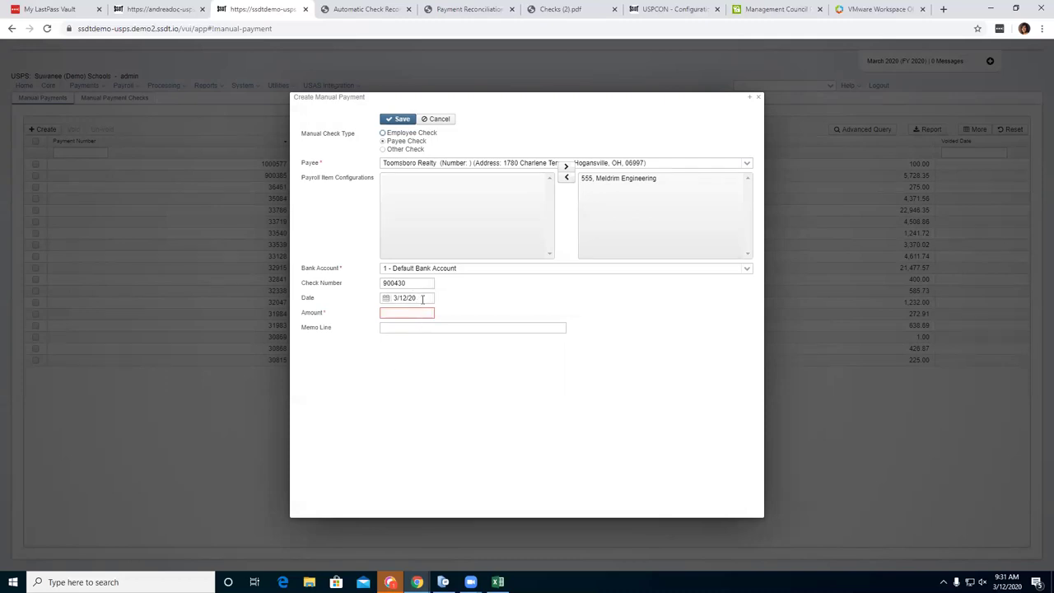
Set the payee check's amount to 4500.00 and its memo line to "Correction minus 1 employee", and save the payment.
left_click(425, 314)
left_click(411, 314)
type("4500.00")
left_click(443, 330)
type("Correction")
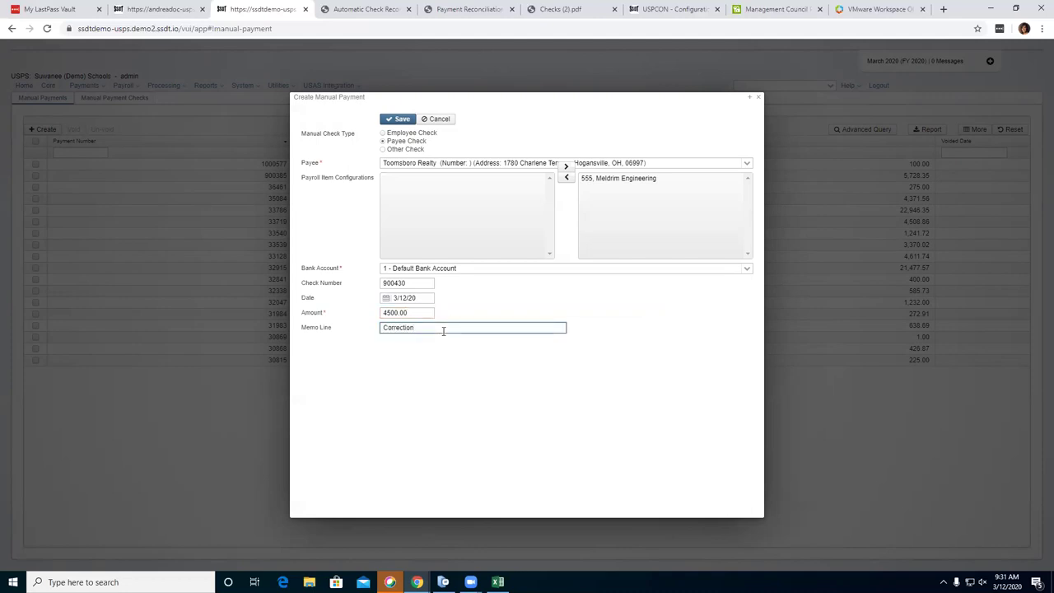
type(" minus")
key("BackSpace")
key("BackSpace")
type("us 1 employee")
left_click(397, 120)
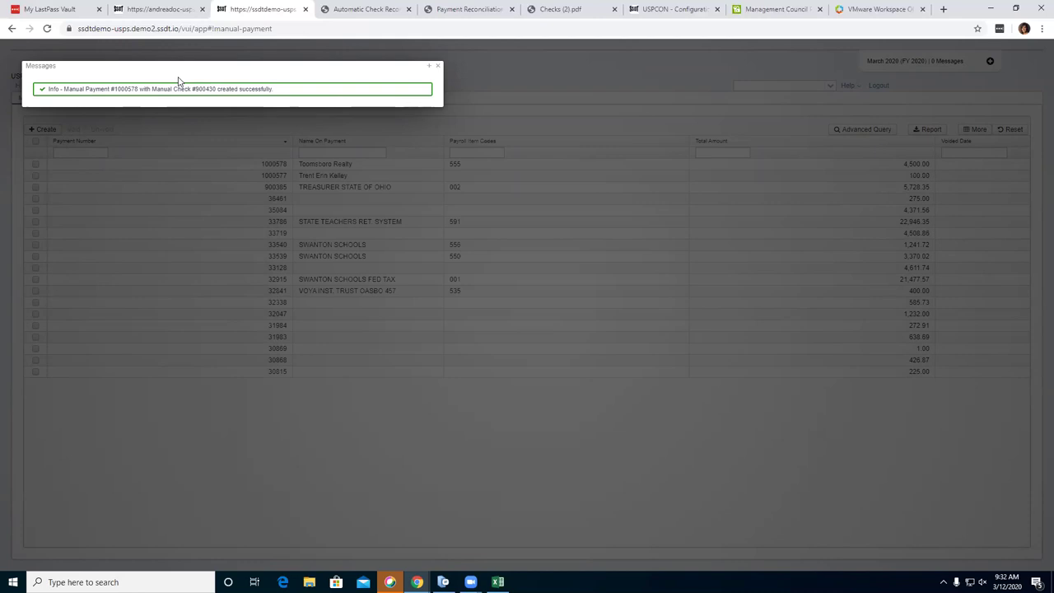
left_click(437, 66)
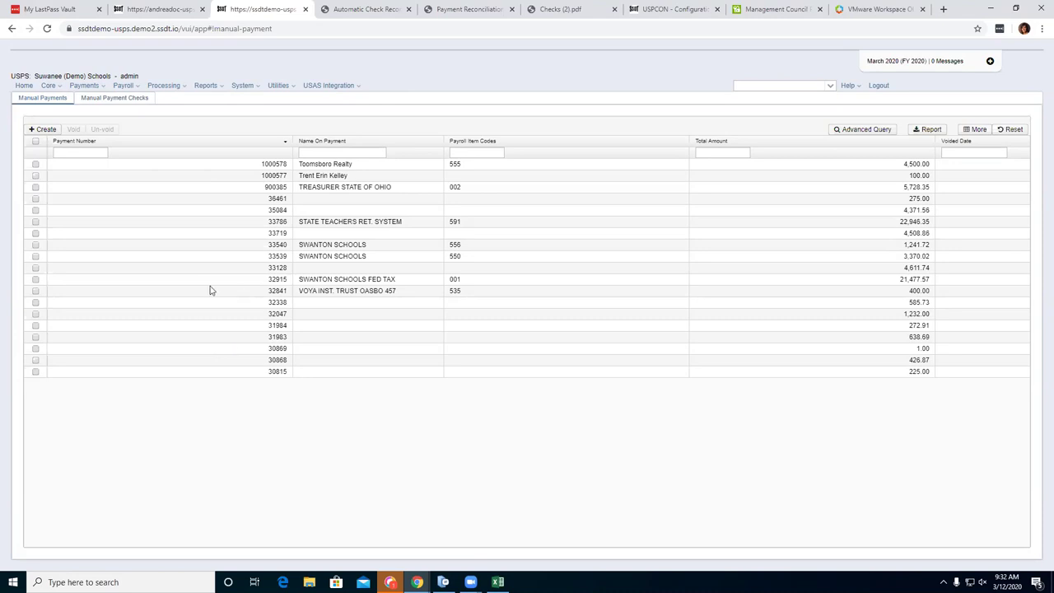
Open the Payables Adjustments under Process Outstanding Payables and examine a Stone Mountain Textiles adjustment's details.
left_click(84, 86)
mouse_move(123, 86)
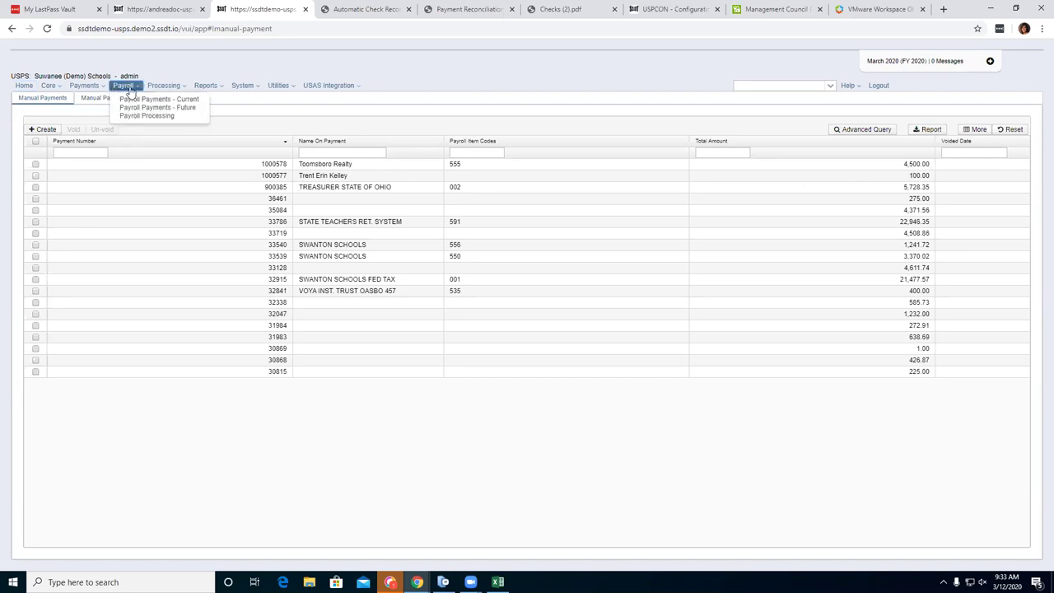
mouse_move(171, 91)
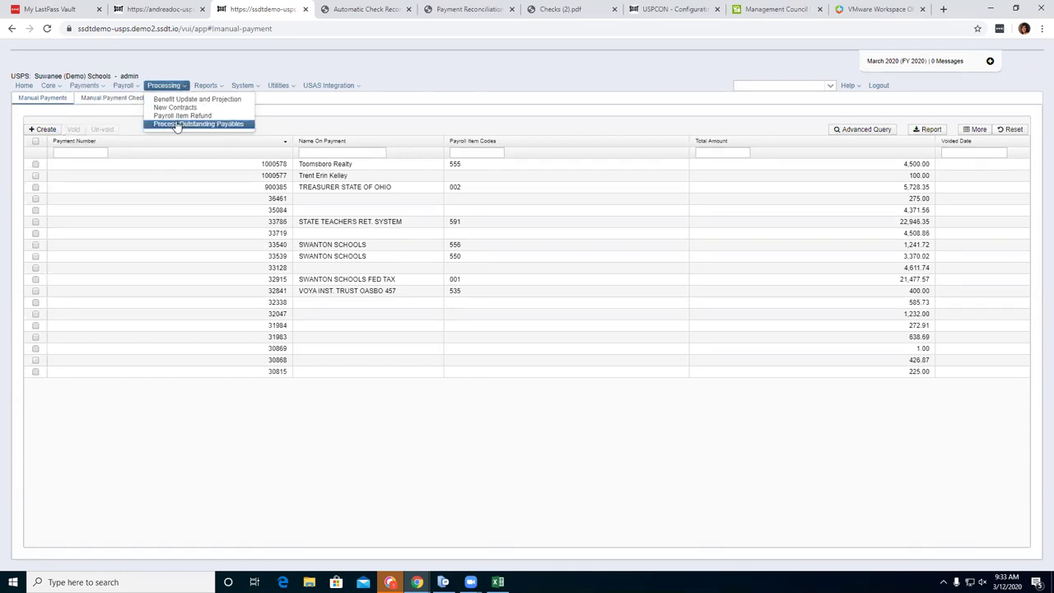
left_click(176, 124)
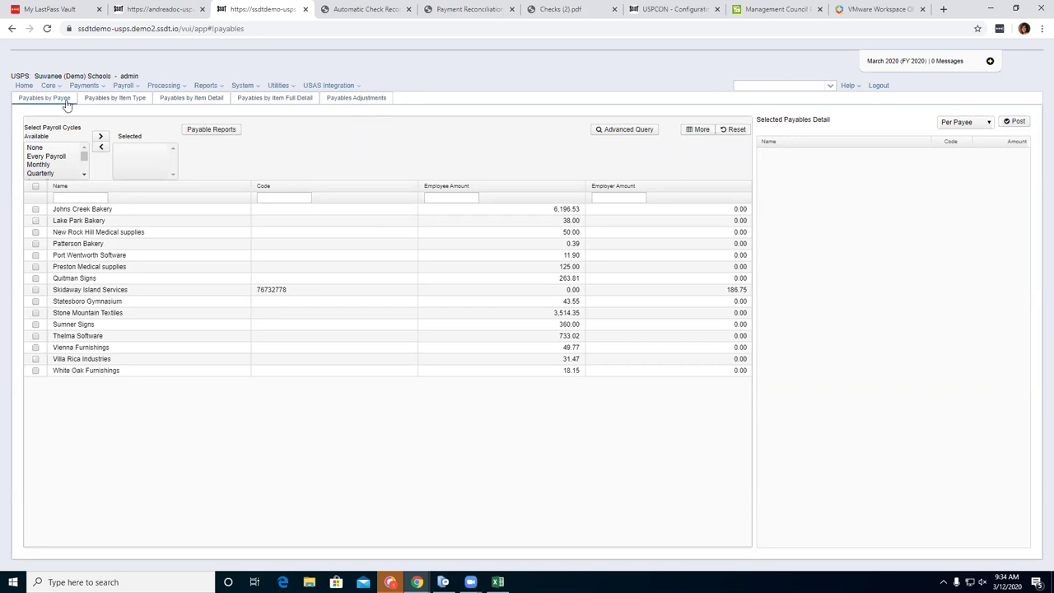
left_click(181, 89)
left_click(373, 98)
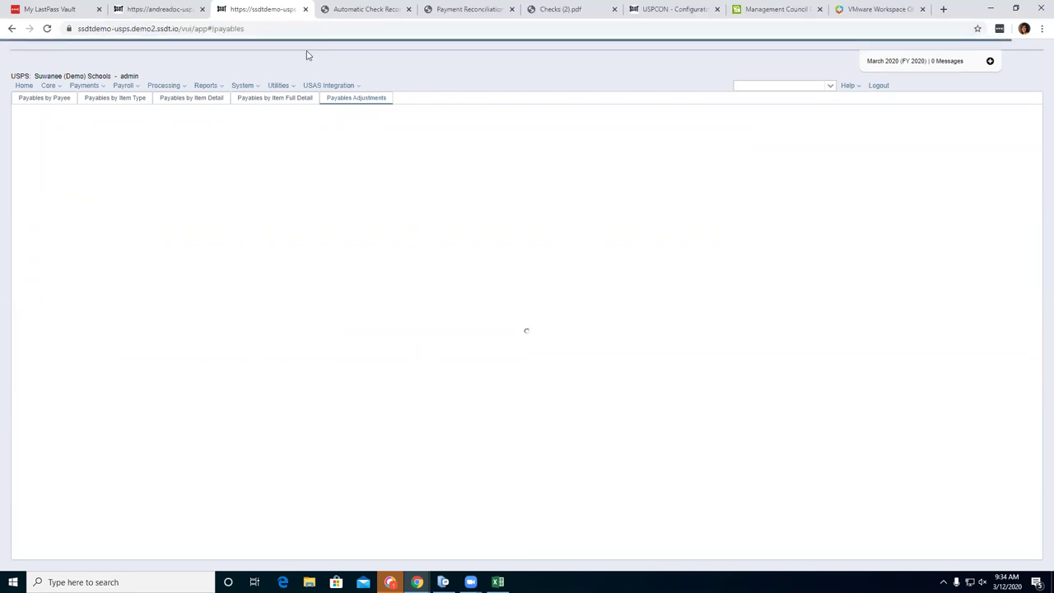
left_click(468, 210)
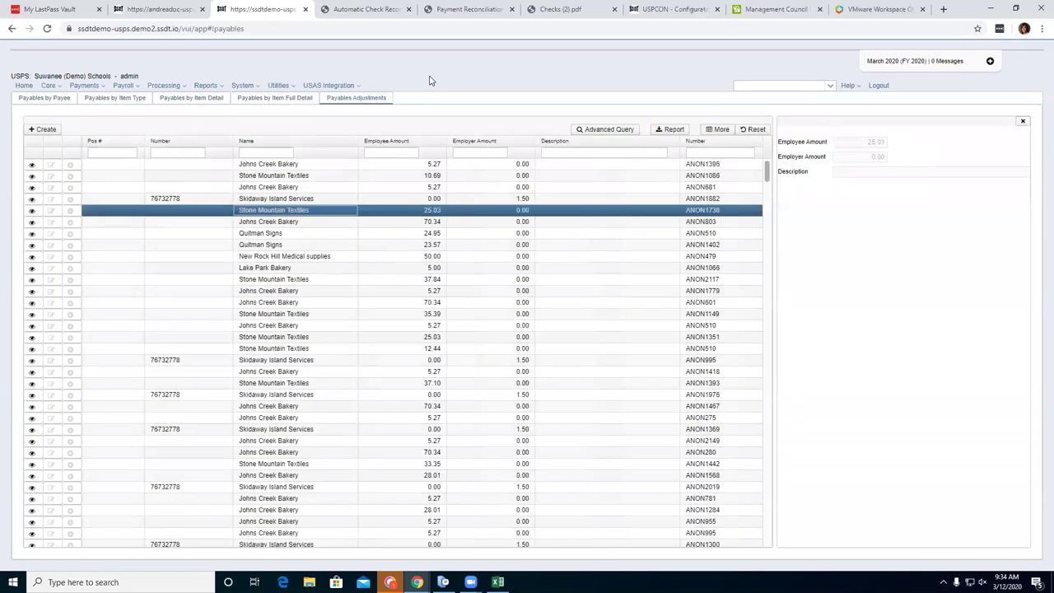
left_click(1023, 122)
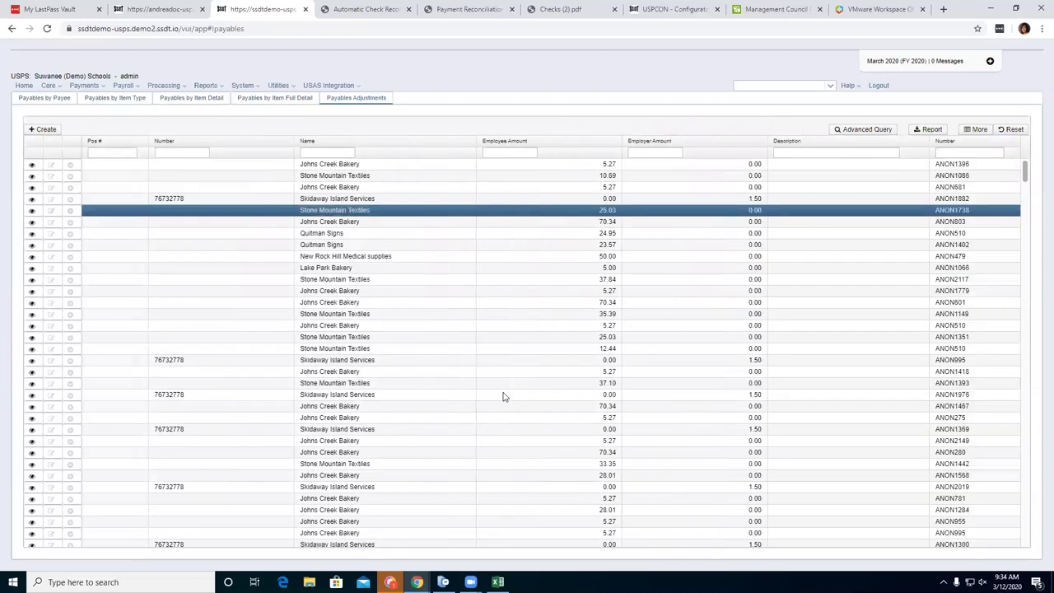
Look over the employee, payroll item, amount and description fields of the new payables adjustment form, and close it without saving.
left_click(50, 129)
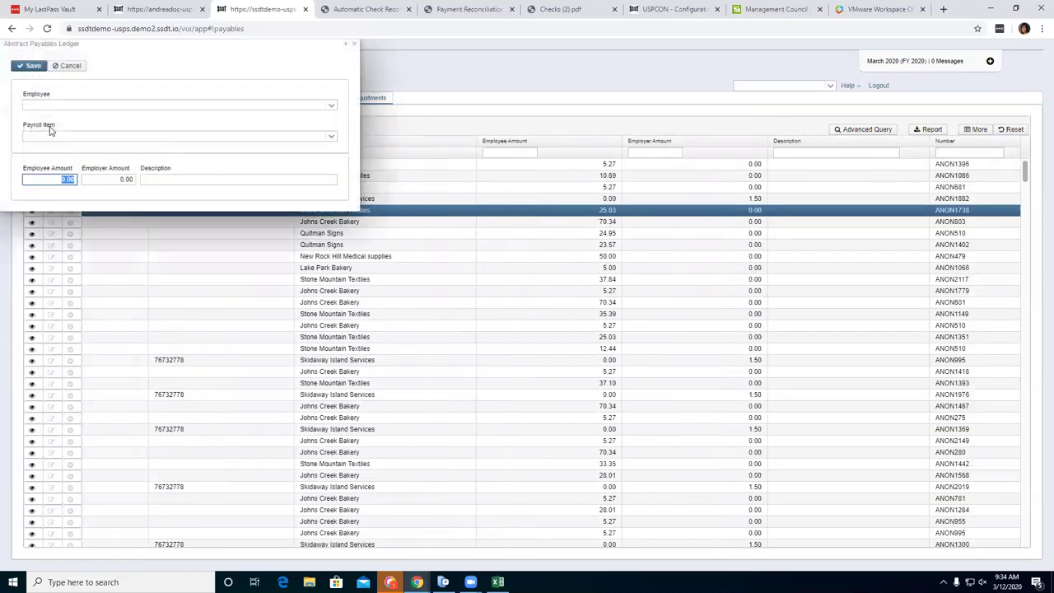
left_click(335, 105)
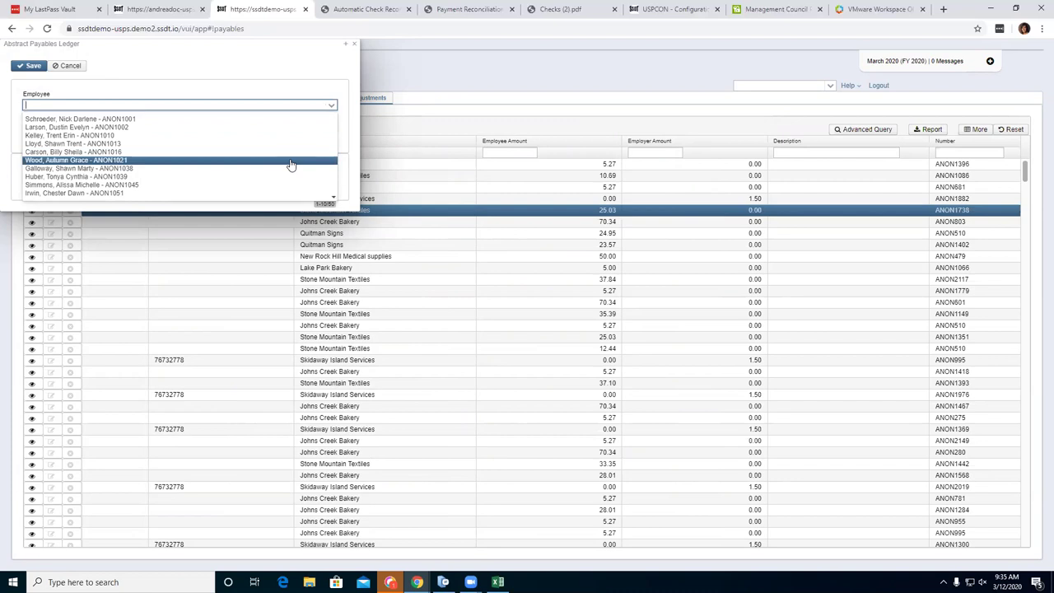
left_click(353, 44)
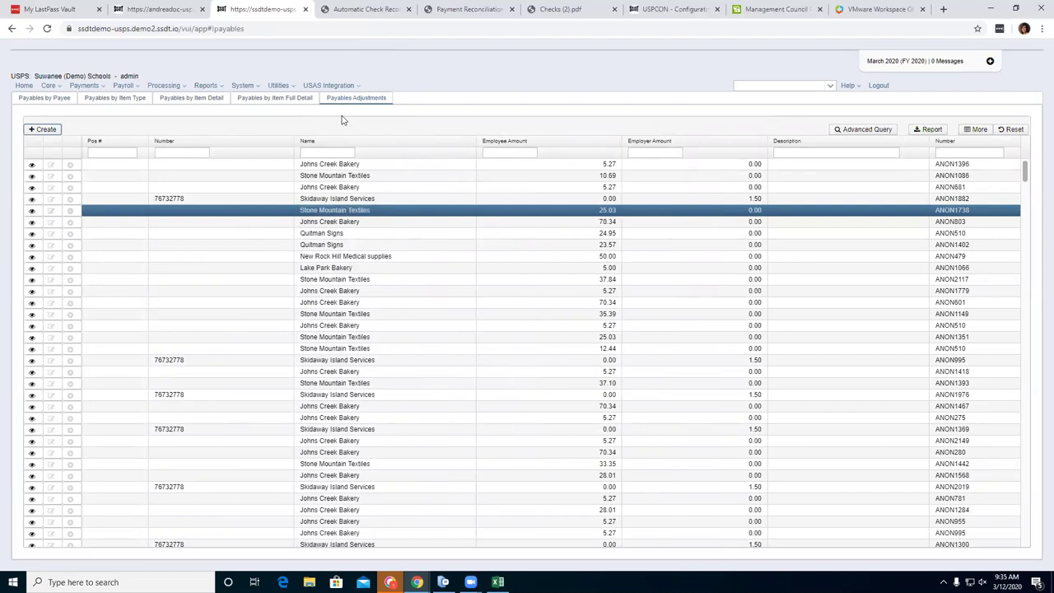
left_click(56, 131)
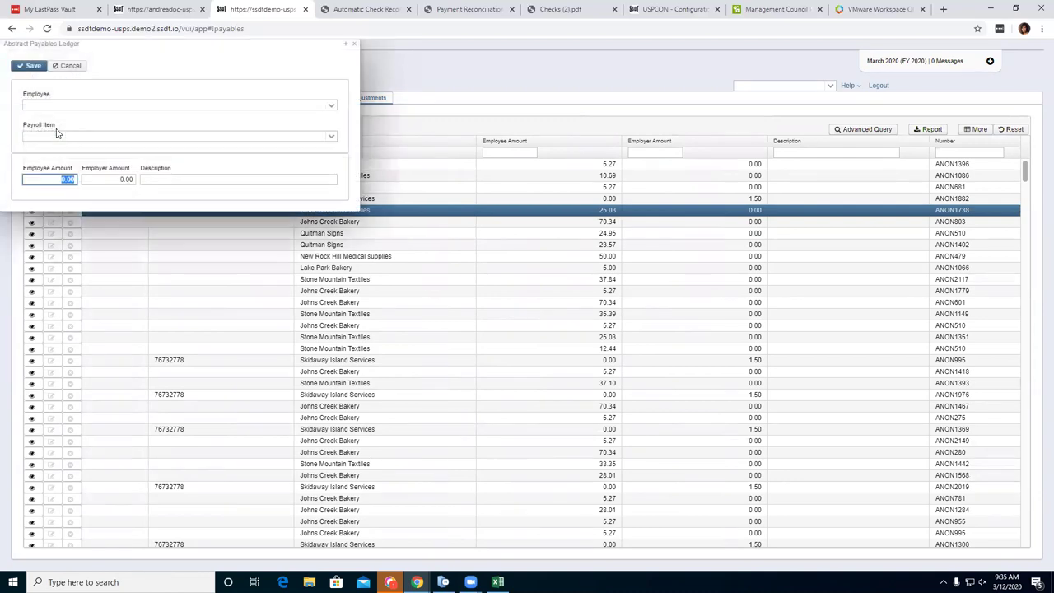
left_click(333, 139)
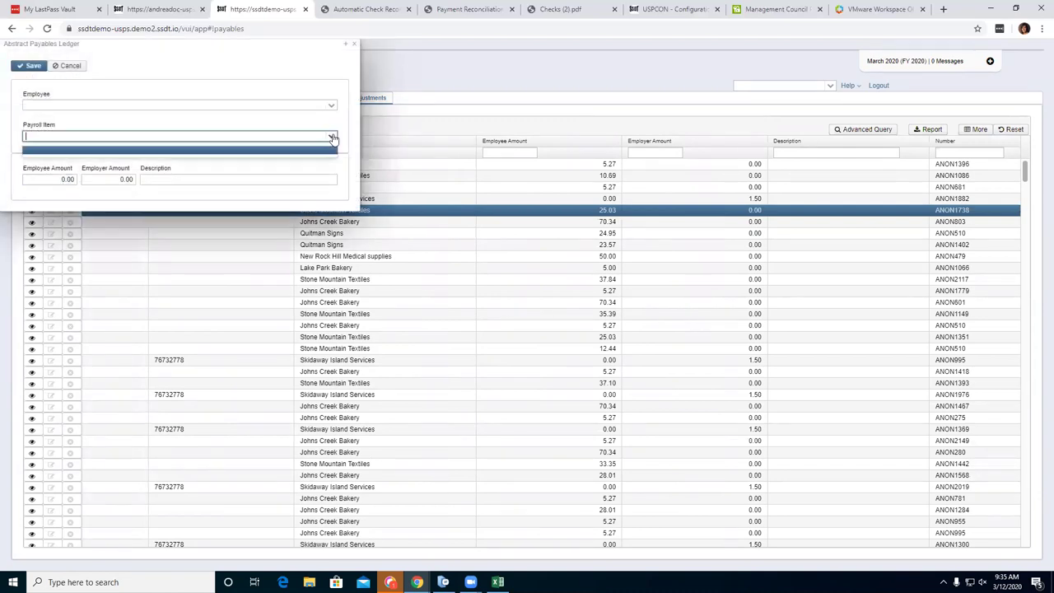
left_click(330, 106)
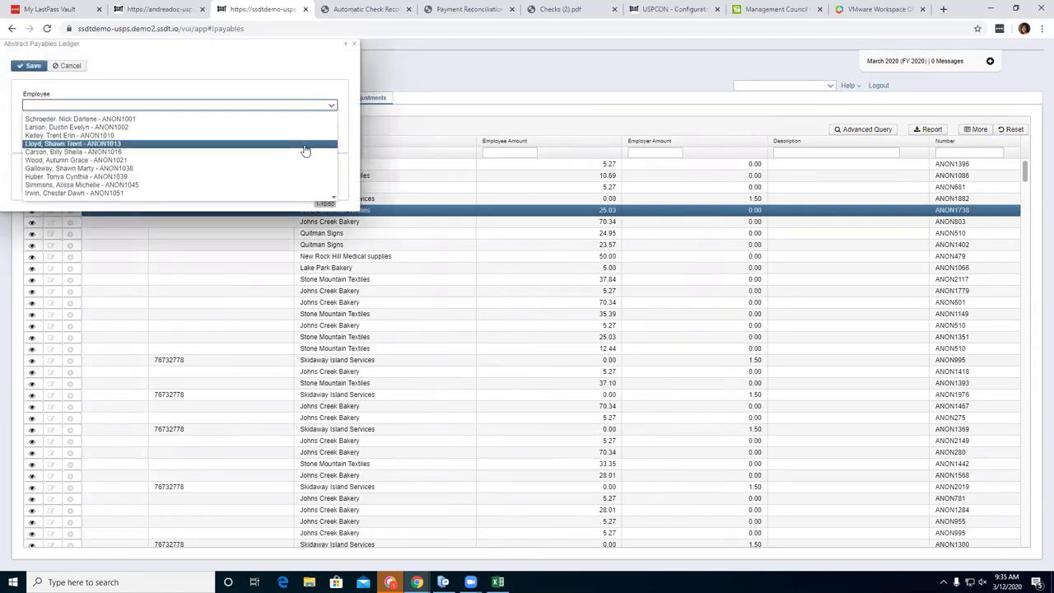
left_click(301, 62)
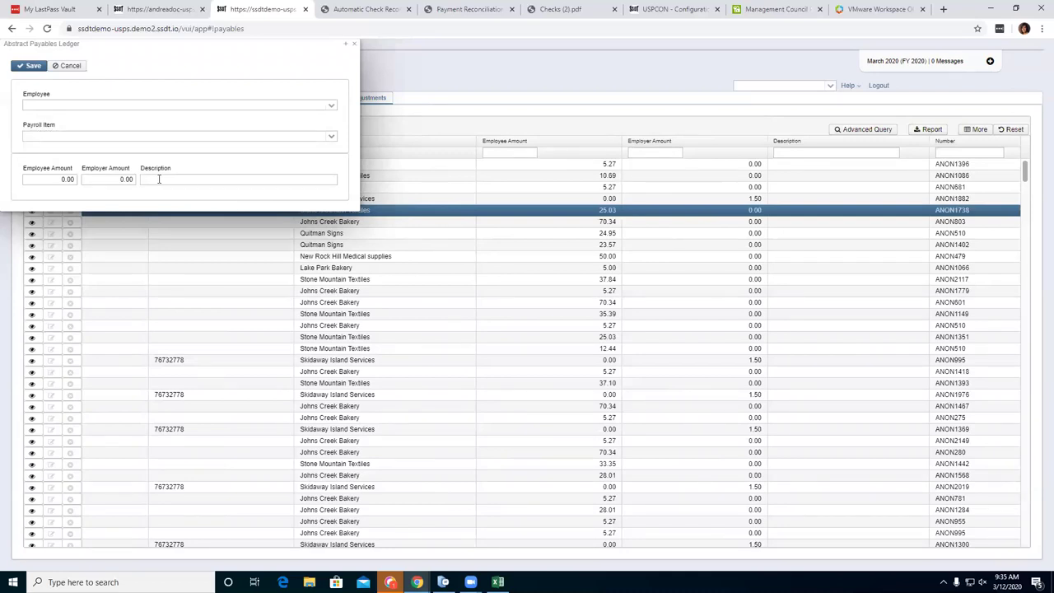
left_click(350, 43)
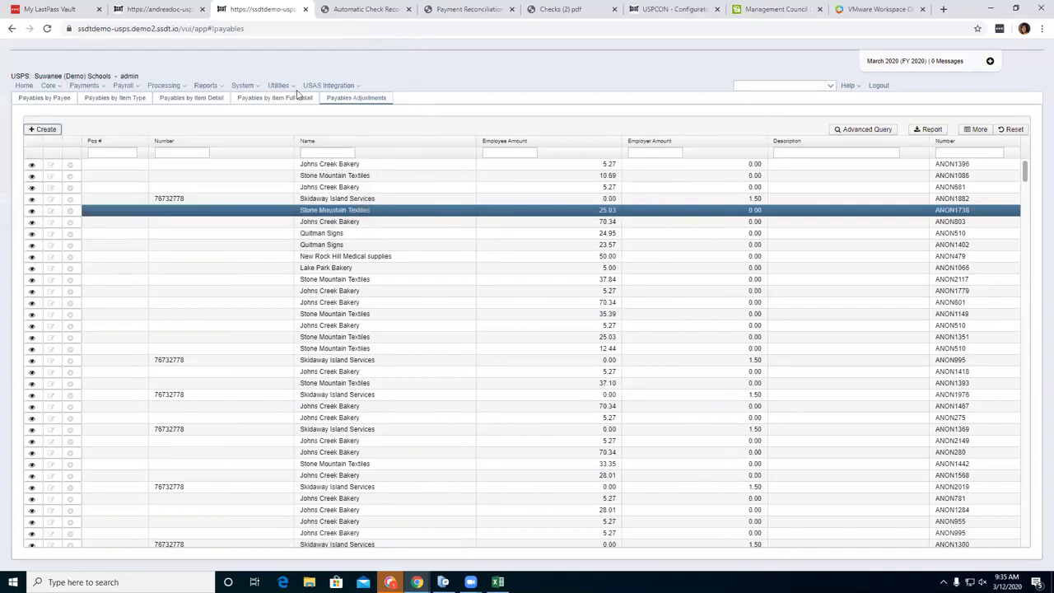
Return to Manual Payments and start a new manual payment with Other Check as its type.
mouse_move(84, 86)
left_click(92, 108)
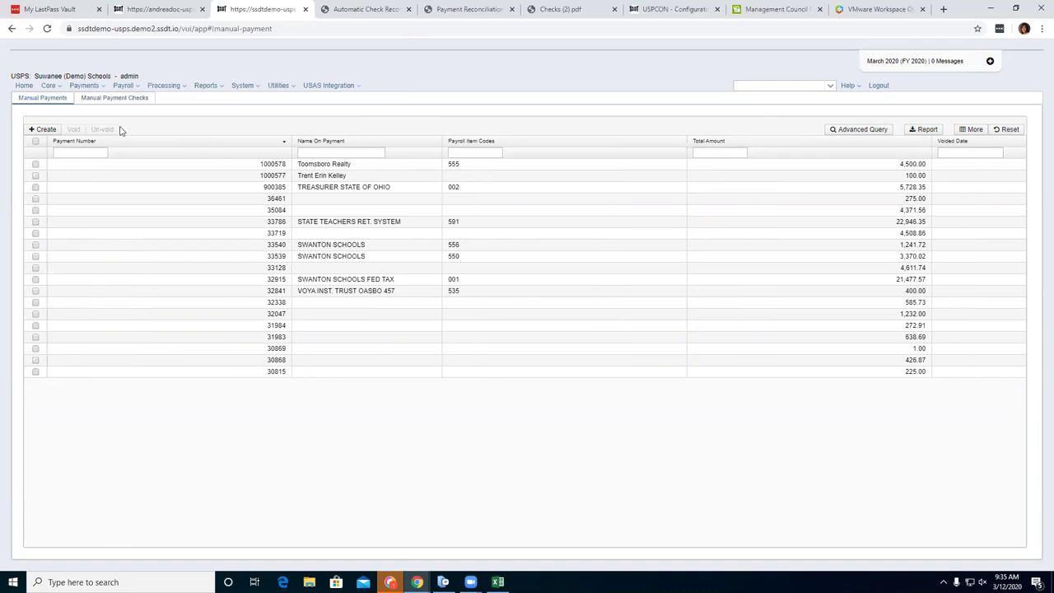
left_click(39, 130)
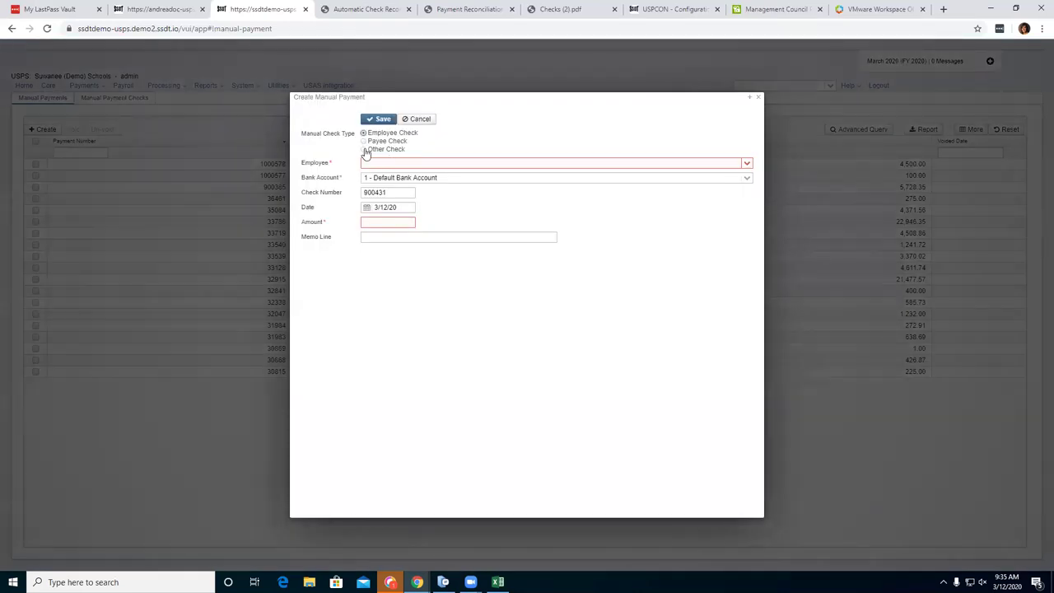
left_click(365, 150)
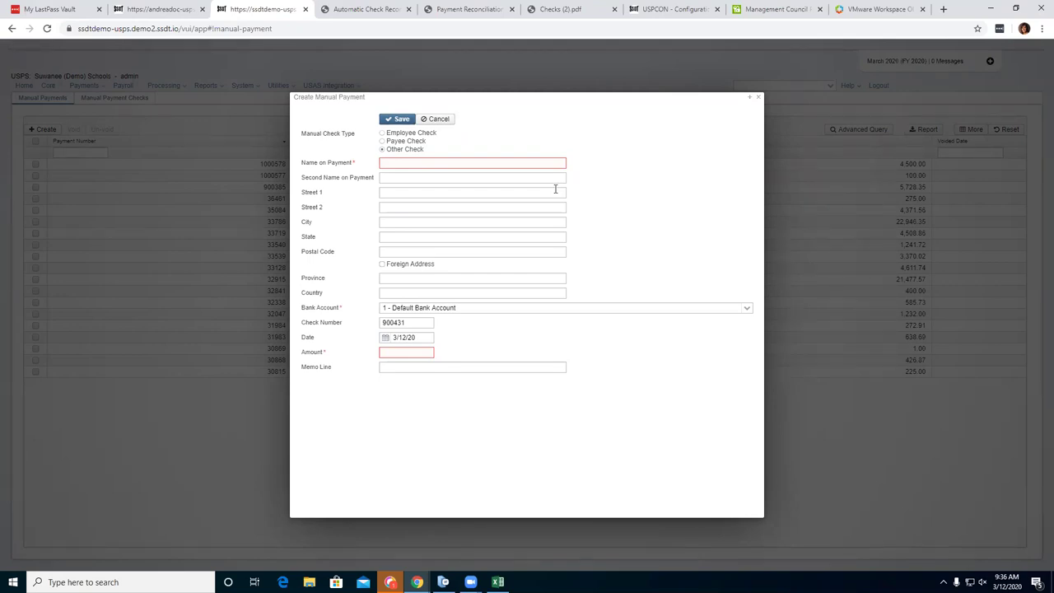
left_click(463, 165)
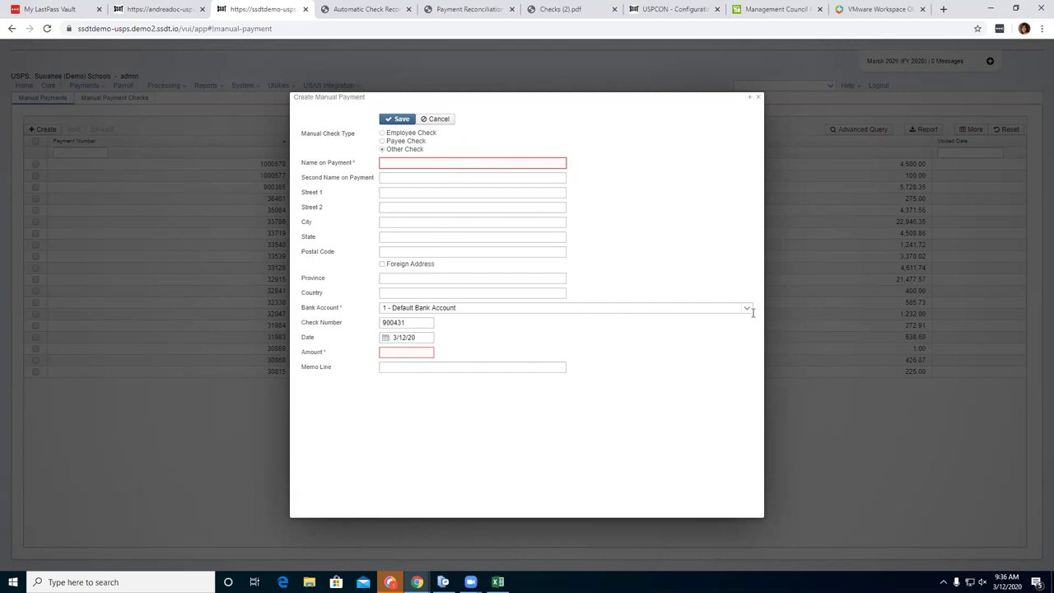
Fill in the Other Check payment with amount 25.00, memo line "Interest" and payment name "Suwanee Schools", and save it.
left_click(416, 350)
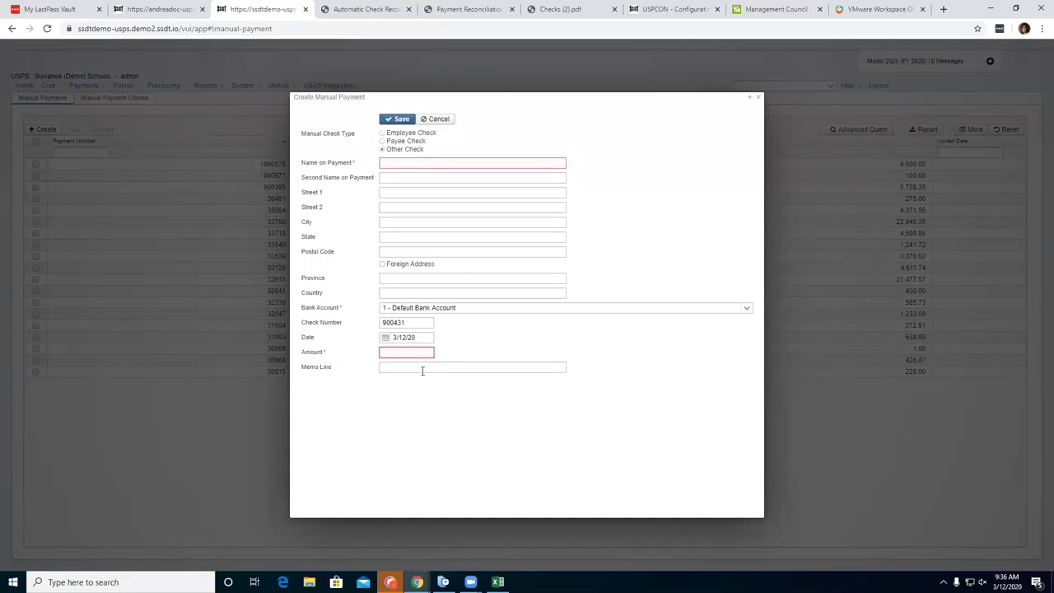
type("25.00")
left_click(423, 370)
type("Interest")
left_click(417, 165)
type("Suwanee C")
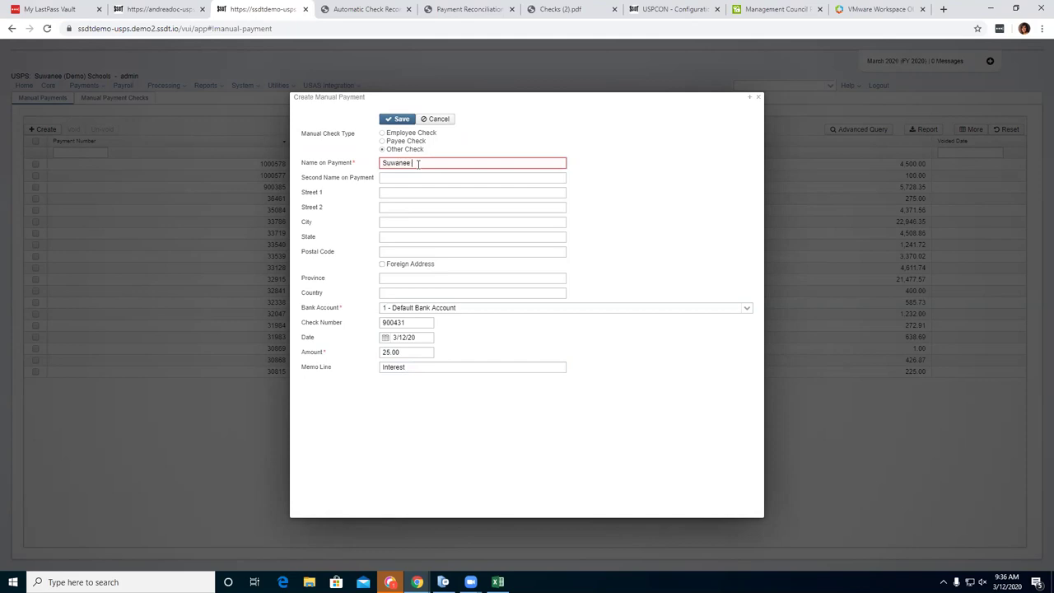
type("chools")
left_click(396, 120)
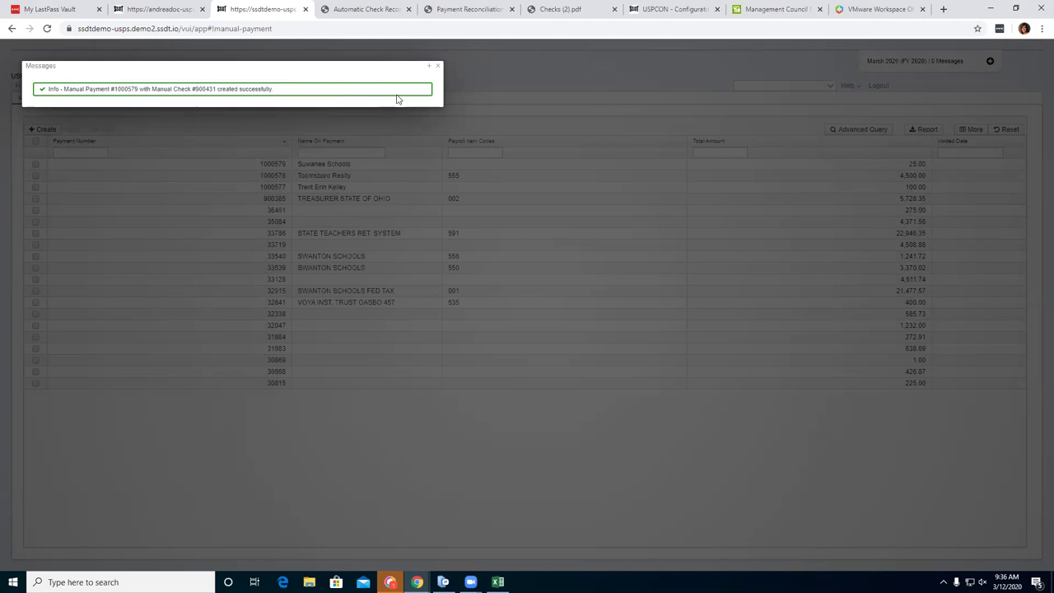
left_click(436, 68)
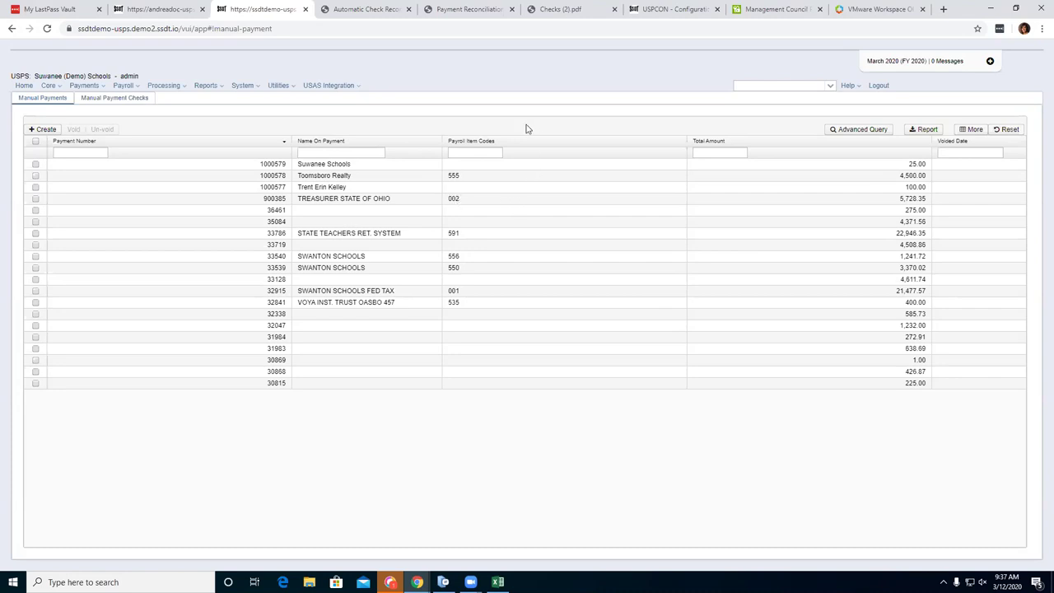
Void the 25.00 Suwanee Schools manual payment with a void date of 03/12/2020.
left_click(35, 166)
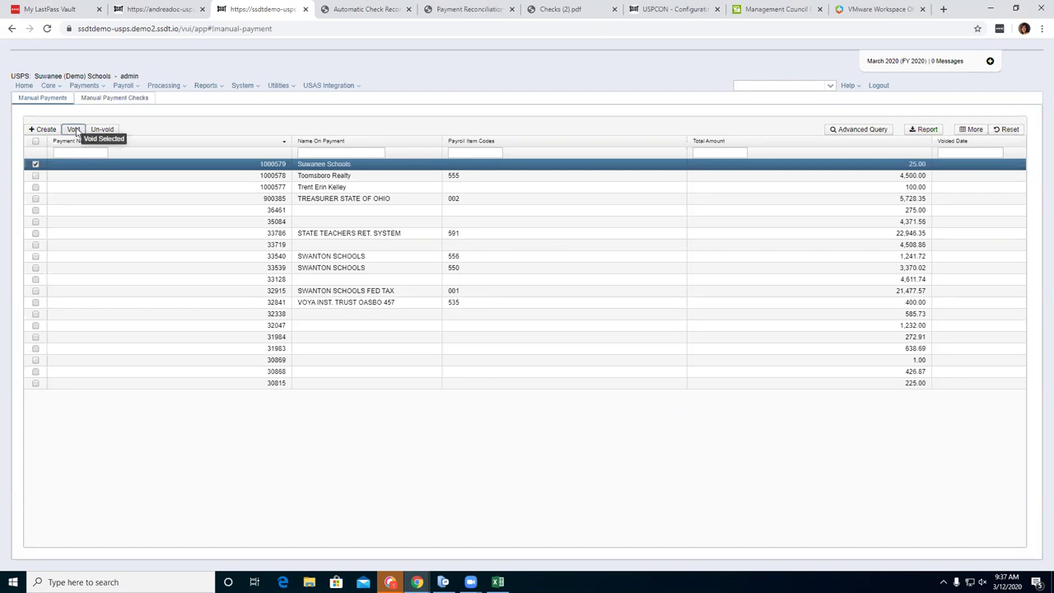
left_click(75, 130)
left_click(539, 305)
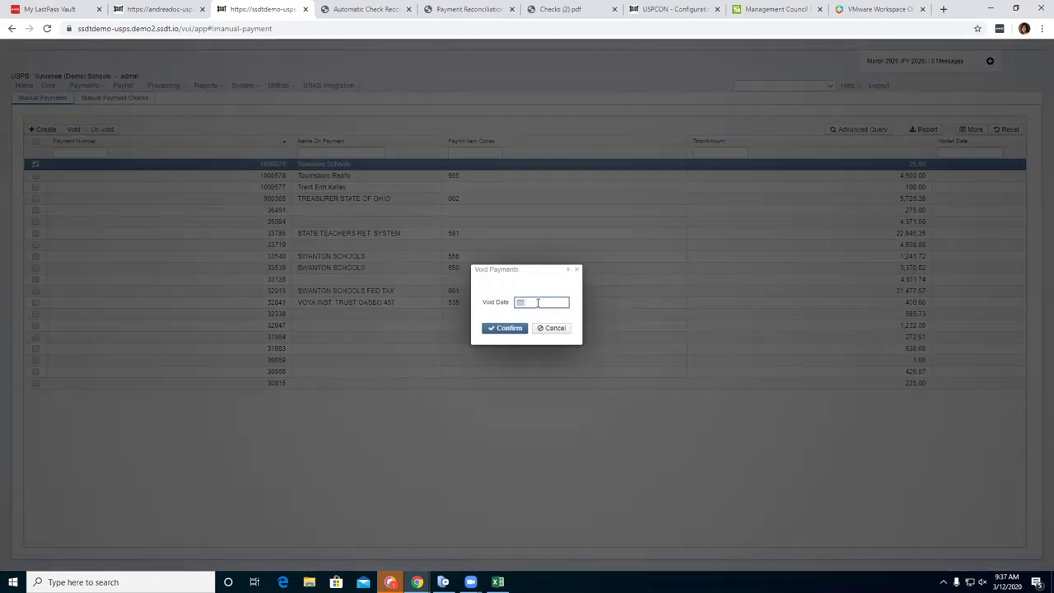
type("03/12/2020")
left_click(514, 329)
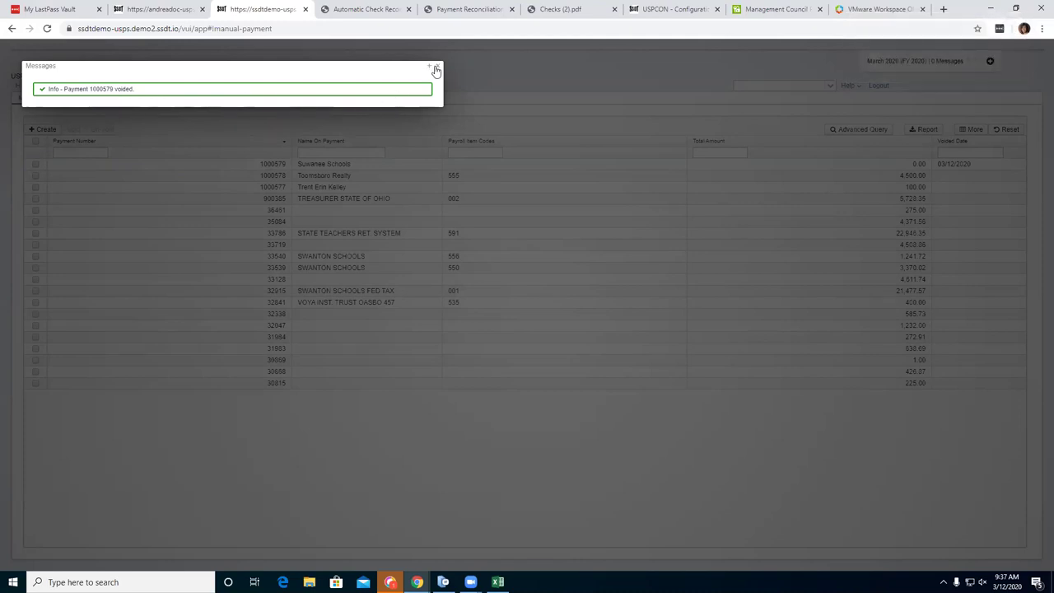
left_click(436, 69)
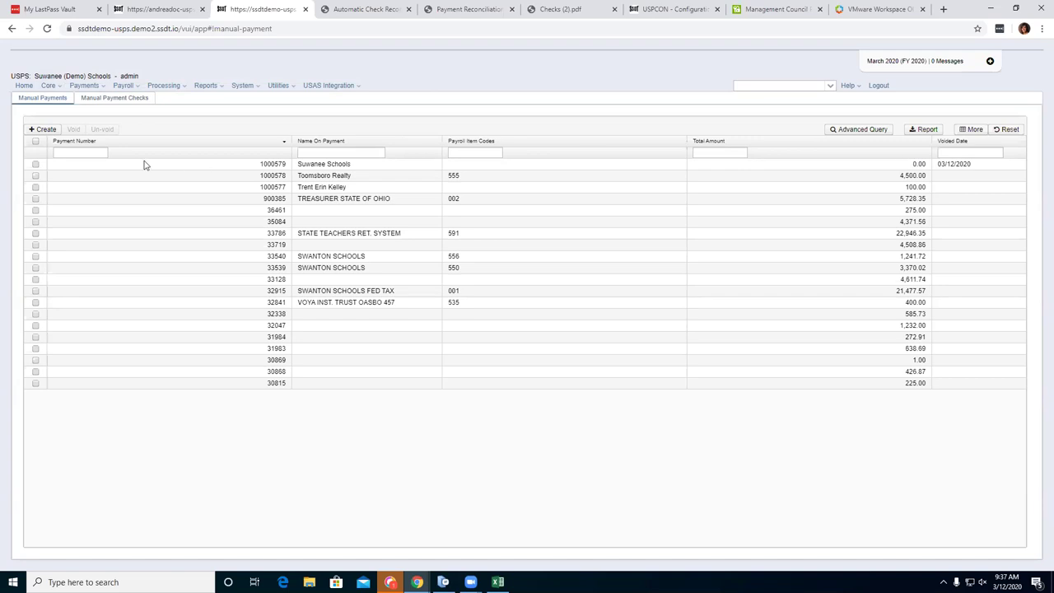
Un-void the Suwanee Schools manual payment.
left_click(35, 165)
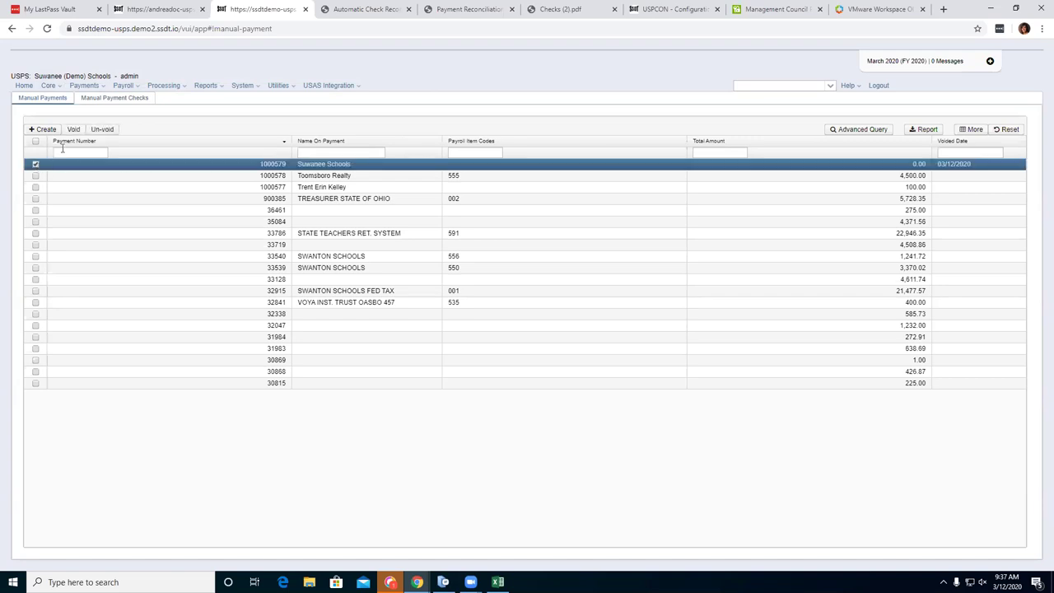
left_click(104, 132)
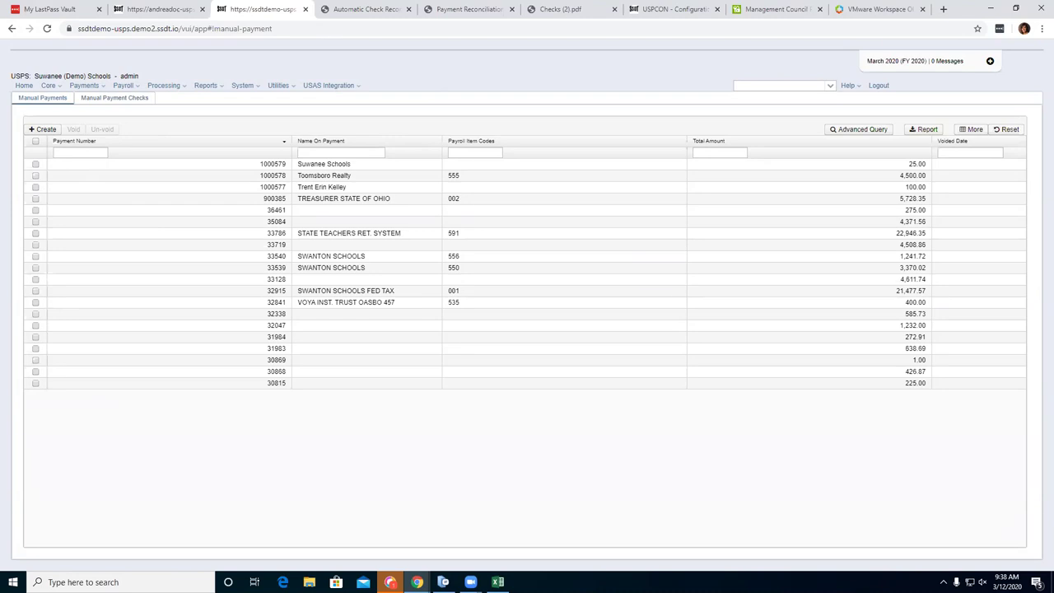
From the Manual Payment Checks, print check 900430 as a PDF named Checks.pdf using the Default form.
left_click(105, 98)
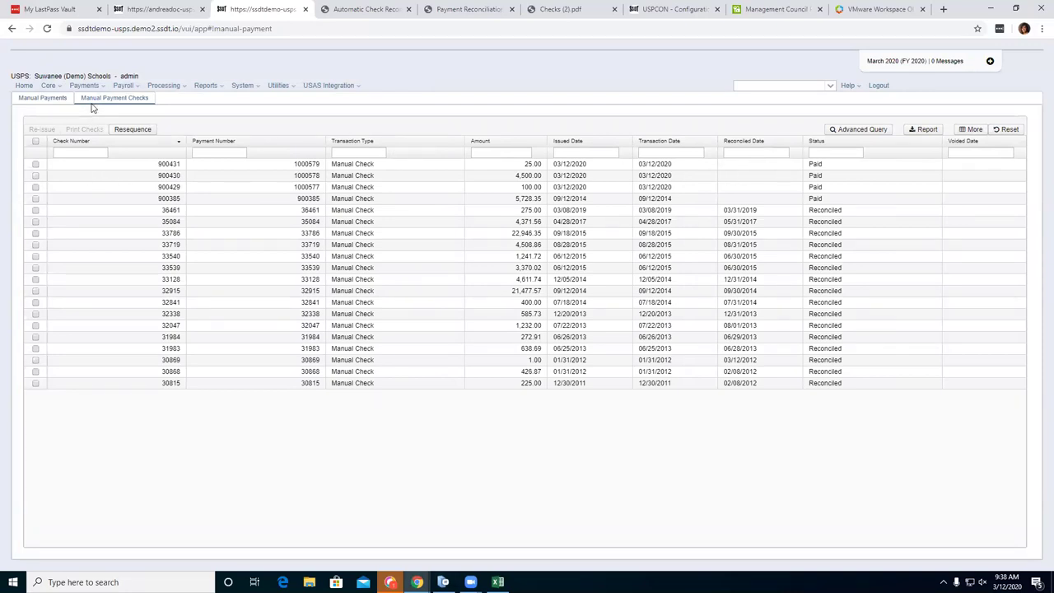
left_click(35, 176)
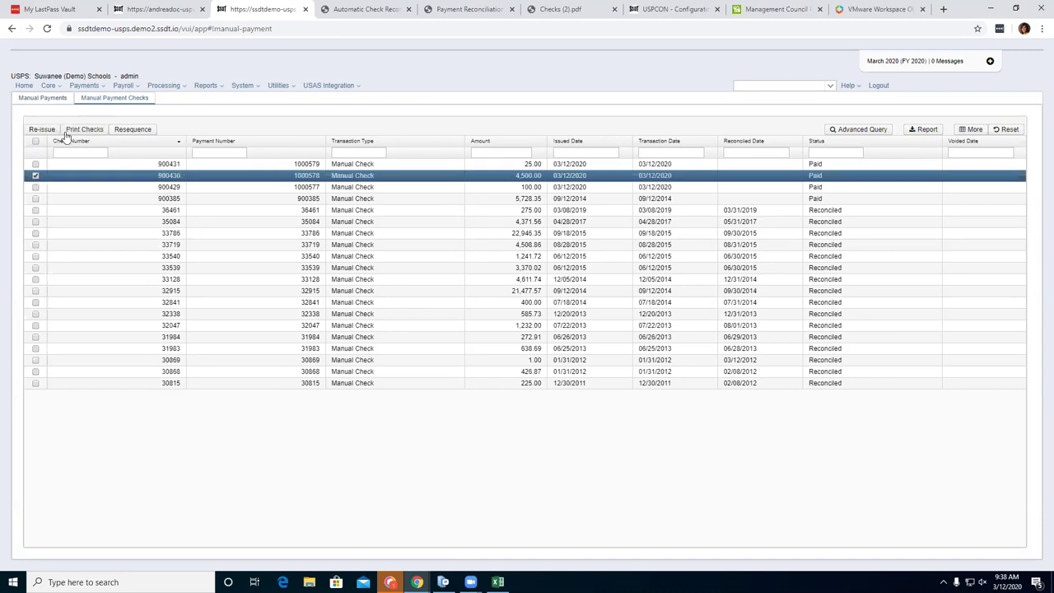
left_click(69, 131)
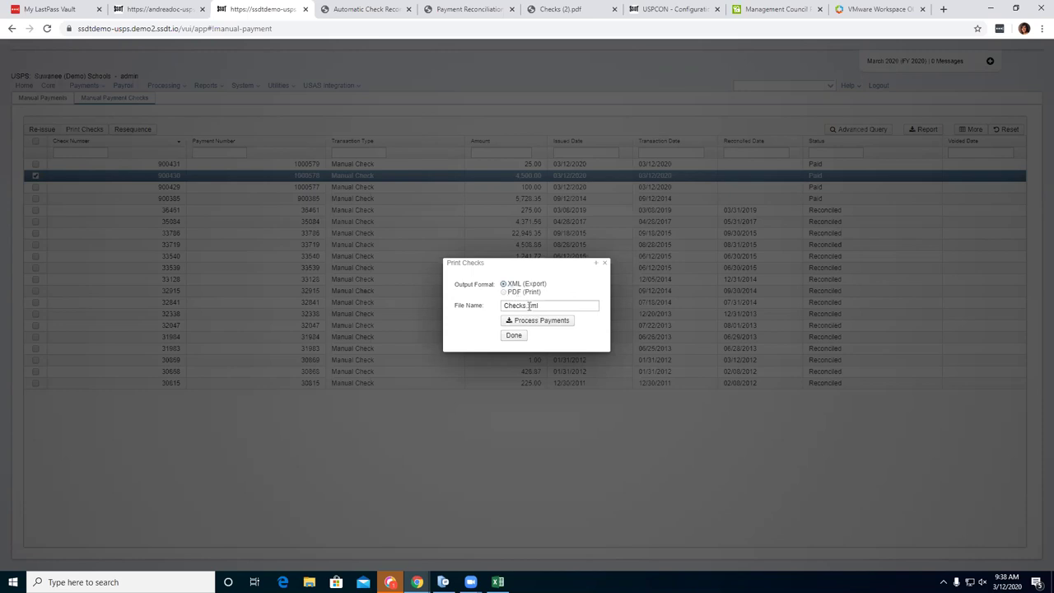
left_click(503, 294)
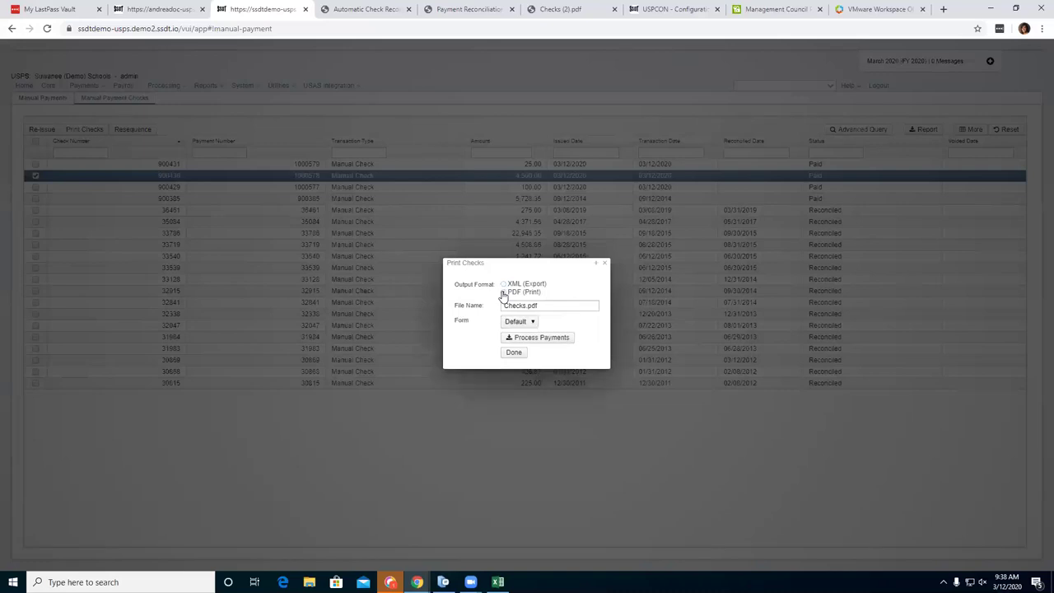
left_click(532, 321)
left_click(532, 322)
left_click(532, 322)
left_click(533, 322)
left_click(541, 339)
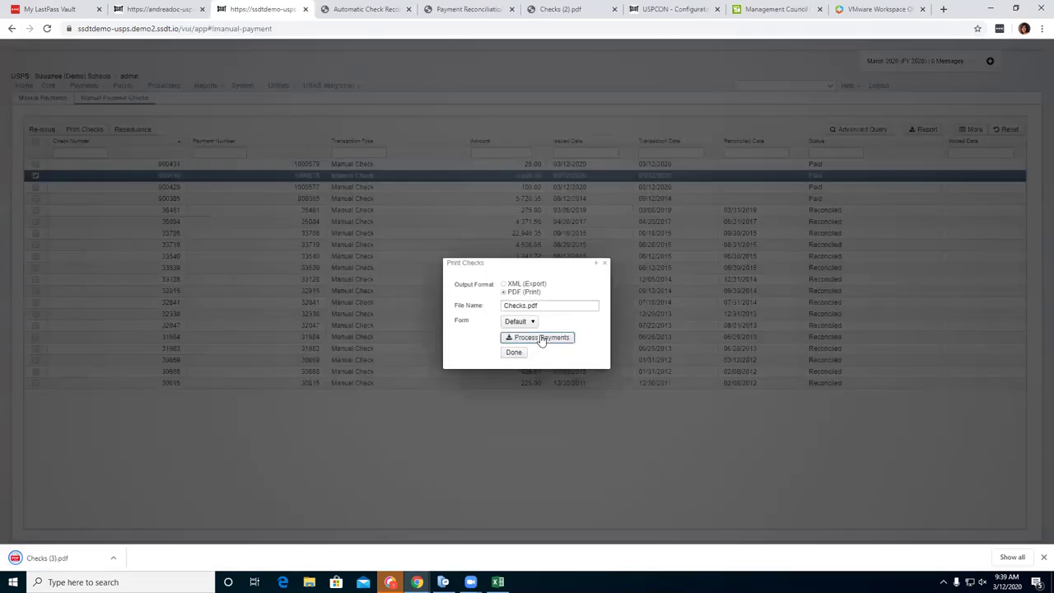
Open the downloaded check PDF to examine its date, amount and payee details, and return to the check printing dialog.
left_click(66, 555)
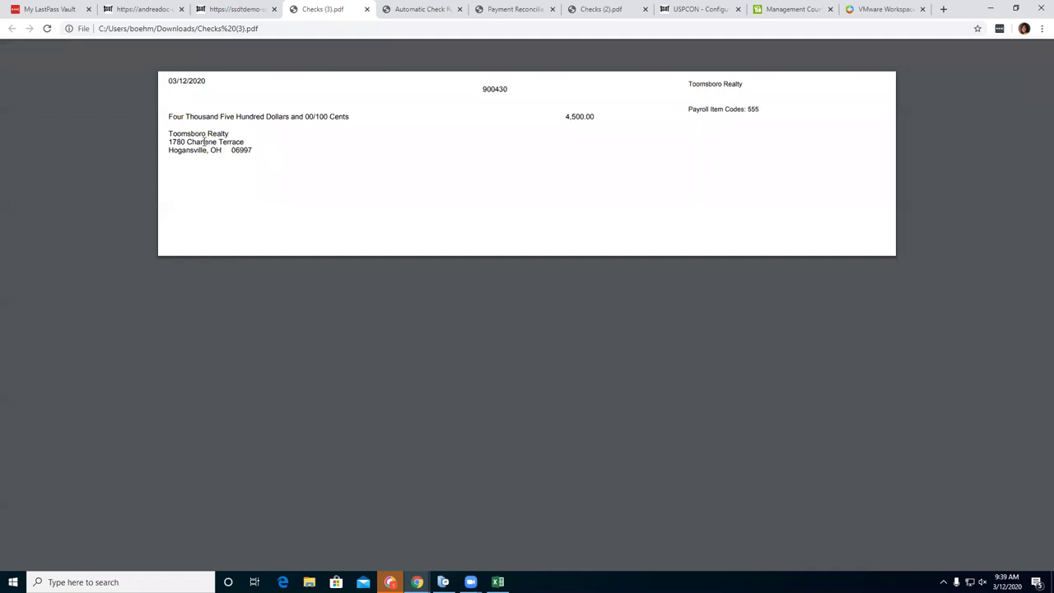
mouse_move(326, 59)
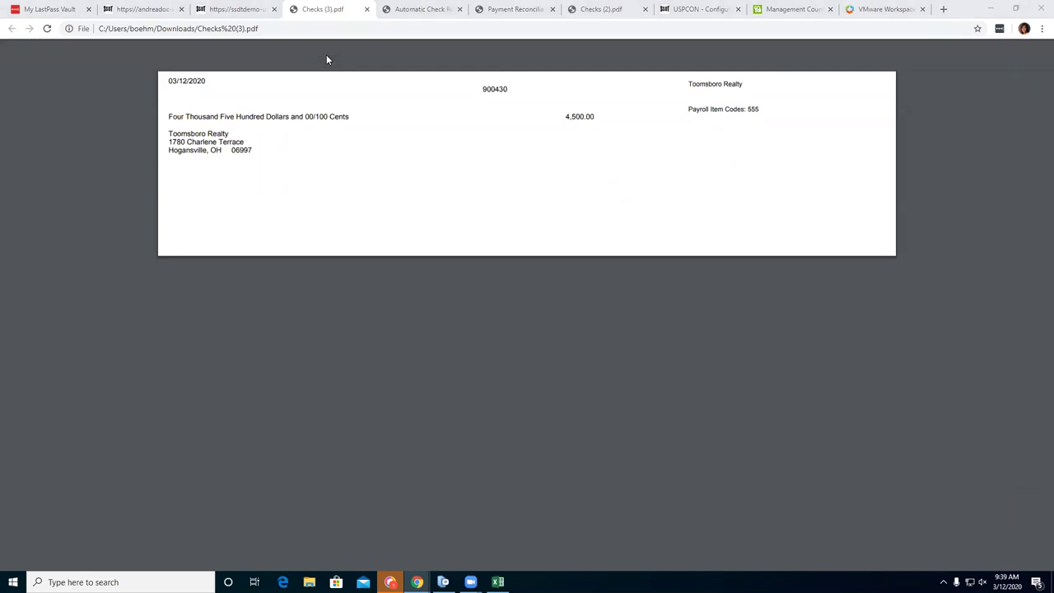
key("ctrl+shift+Tab")
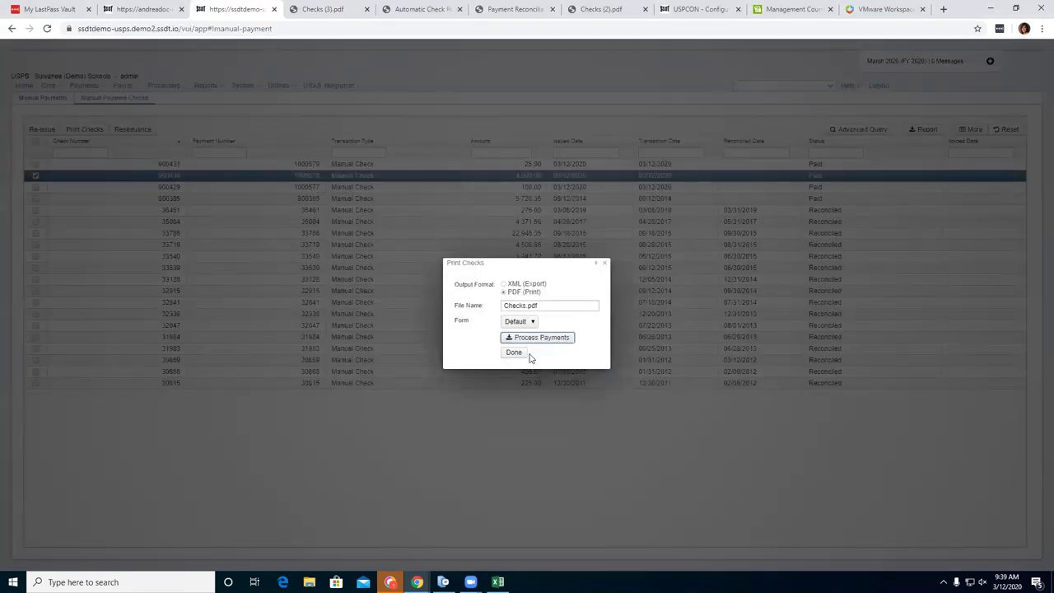
Export check 900430 as Checks.xml, look over the XML content, and close the file and the check printing dialog.
left_click(503, 283)
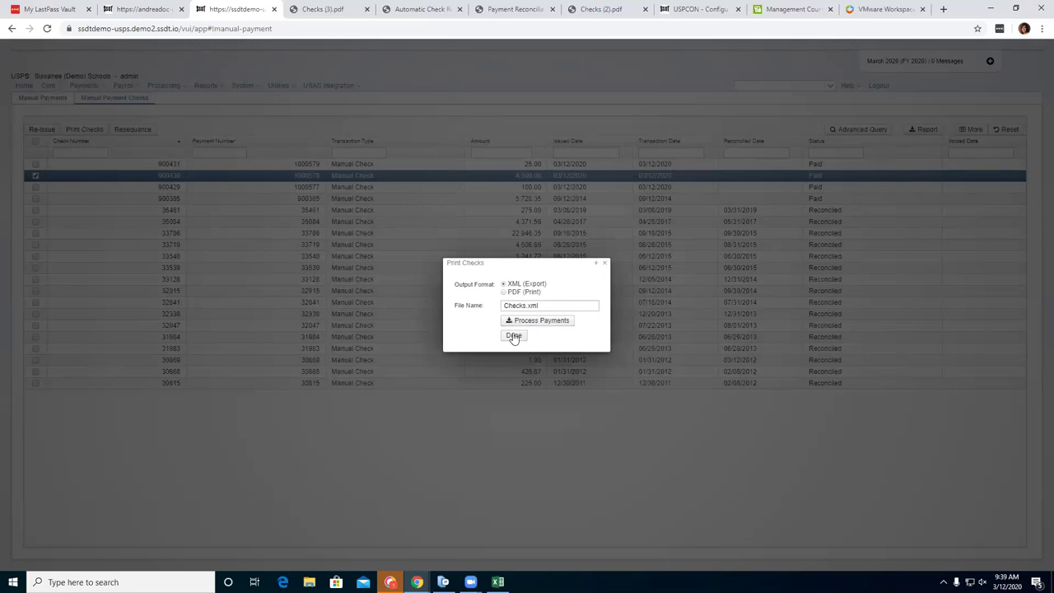
left_click(515, 325)
left_click(43, 558)
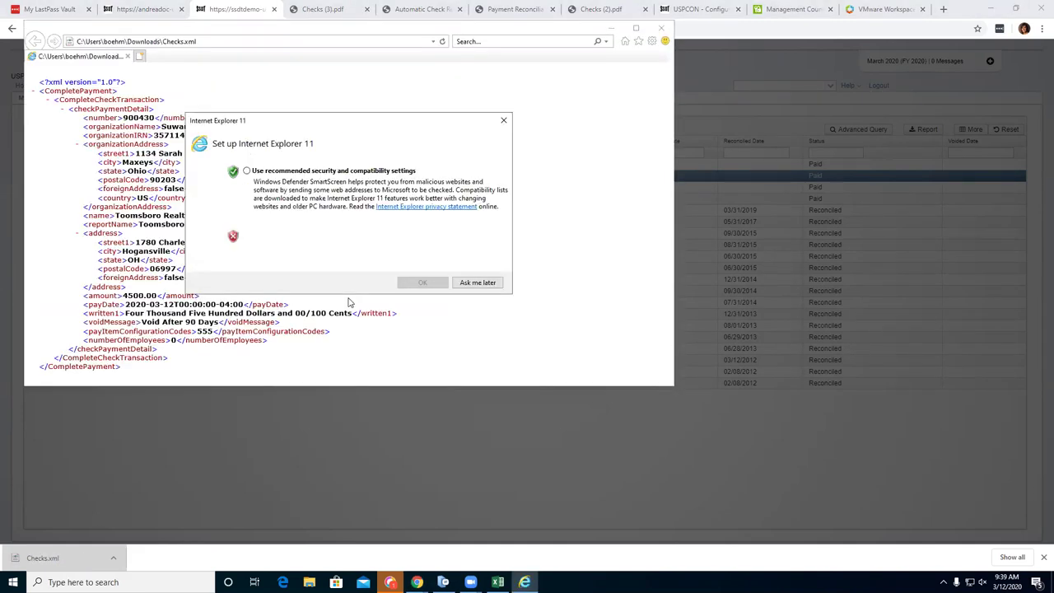
left_click(458, 284)
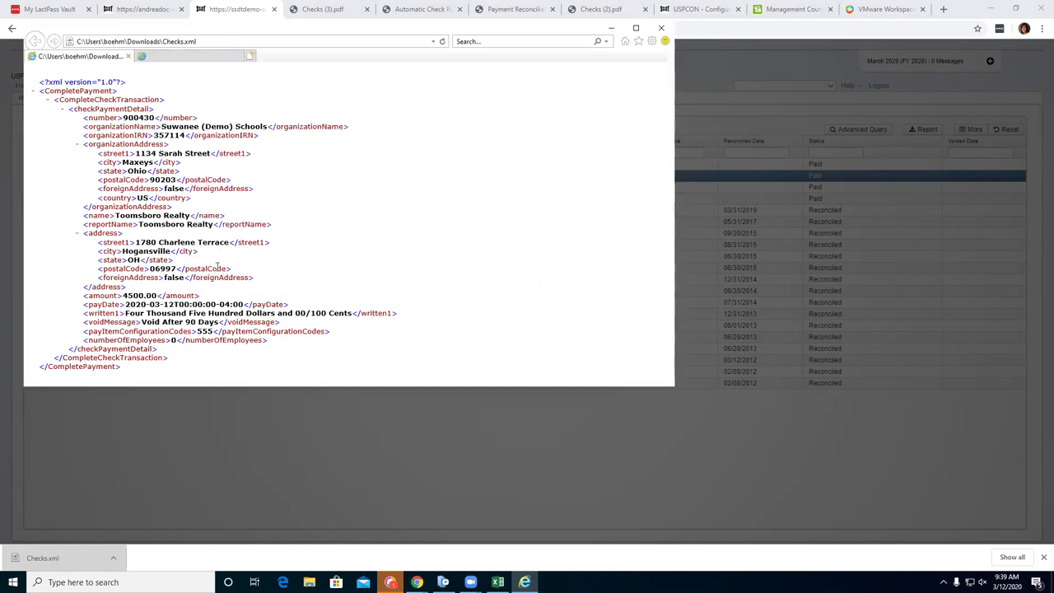
left_click(72, 59)
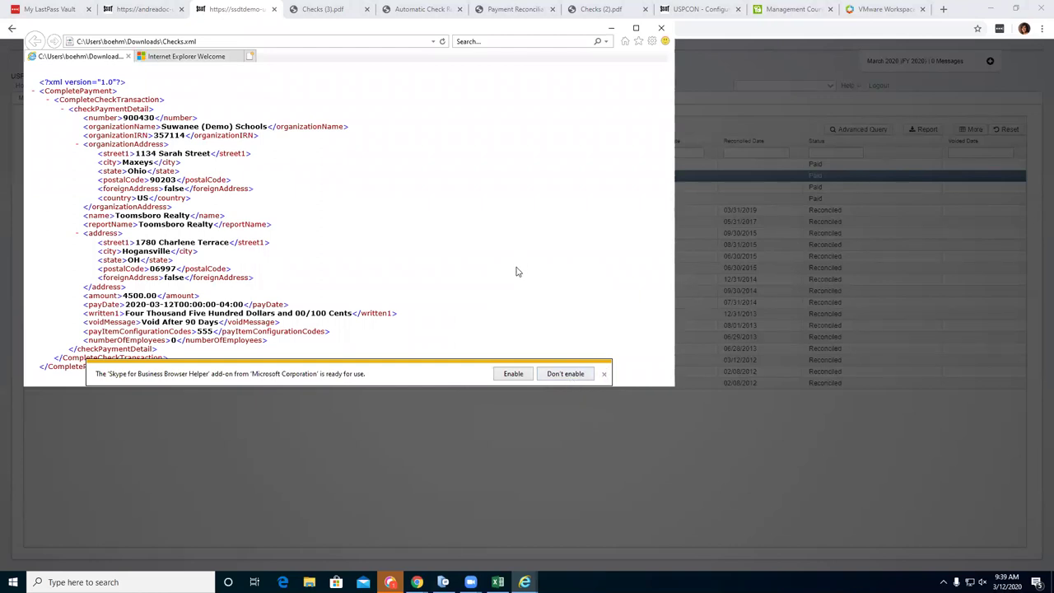
left_click(662, 28)
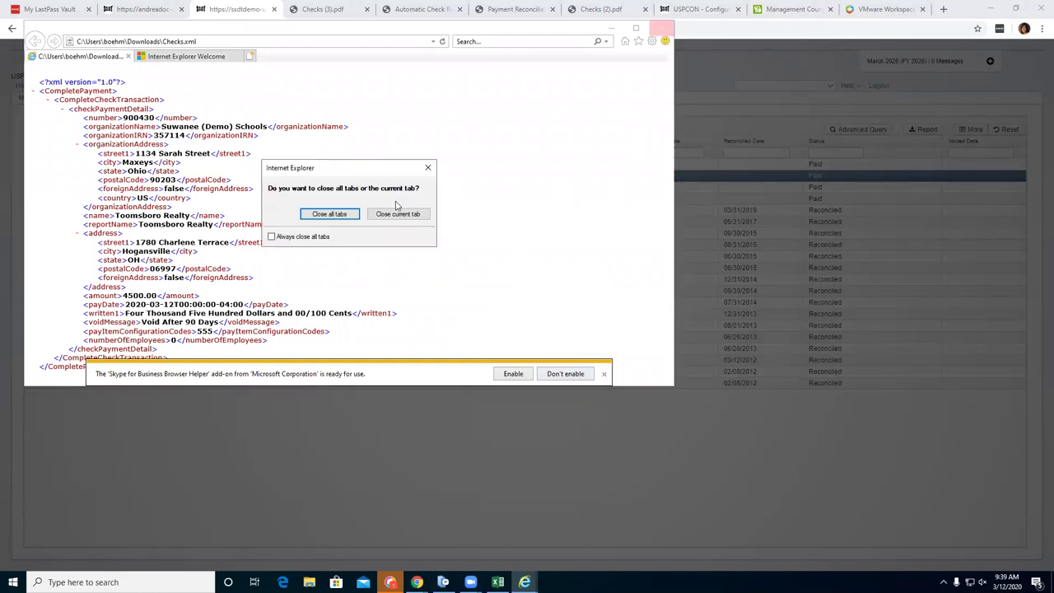
left_click(351, 217)
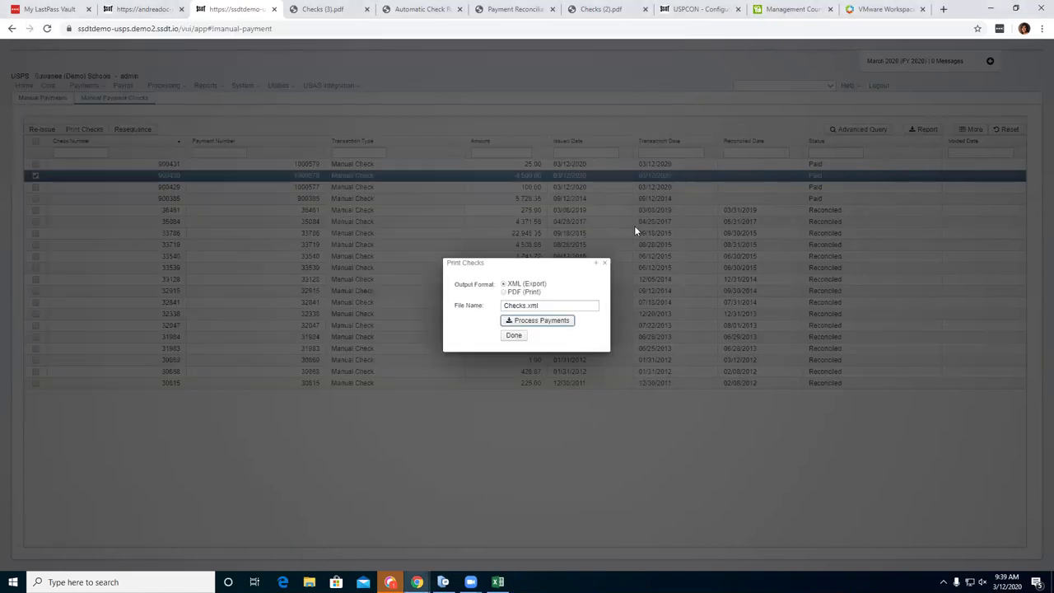
left_click(515, 337)
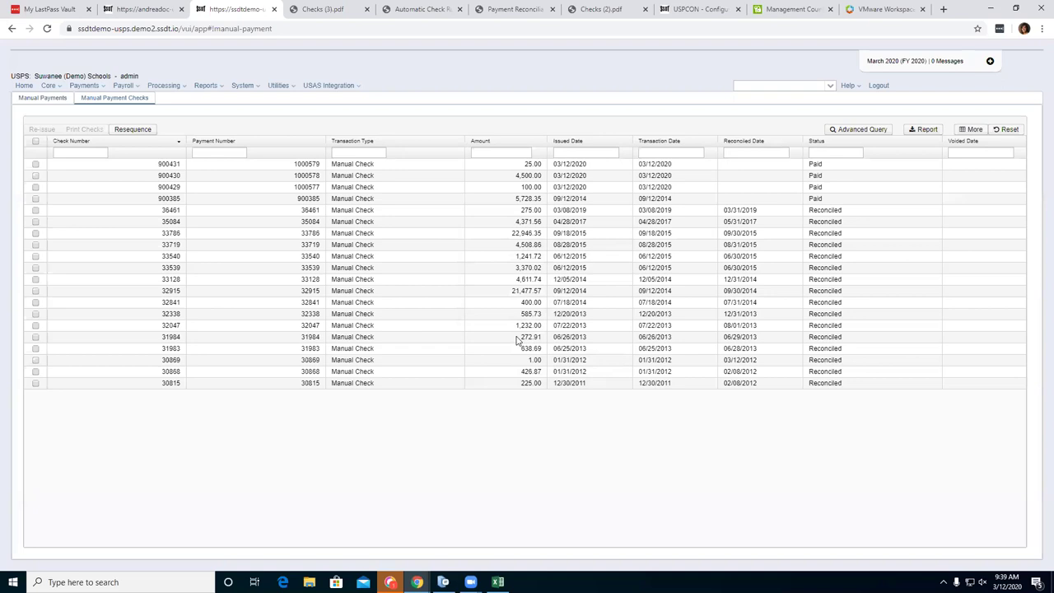
Re-issue check 900430 from the Default Bank Account with new check number 900432 and reissue date 03/12/2020.
left_click(35, 176)
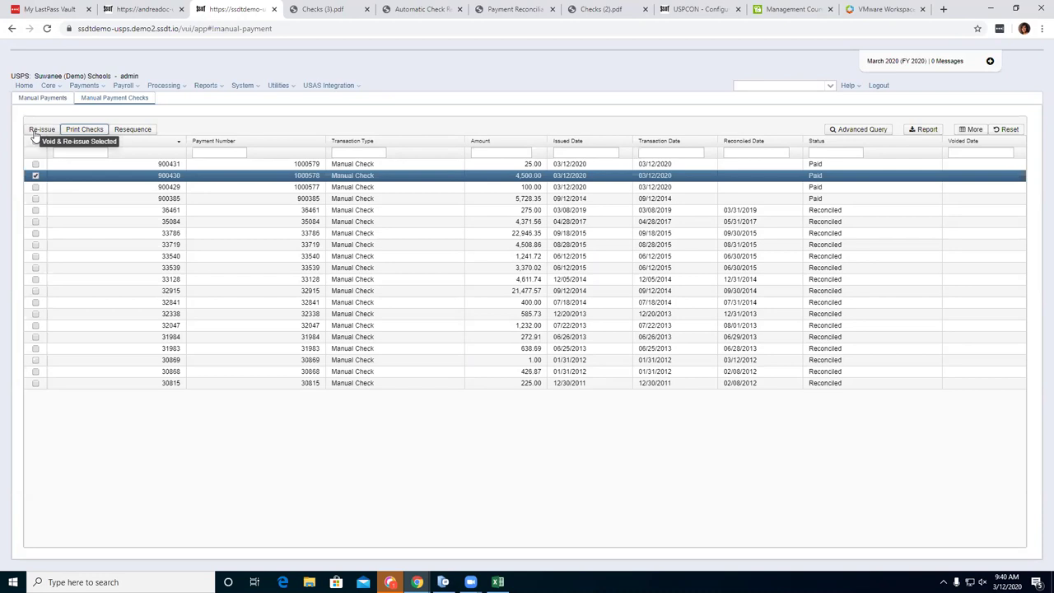
left_click(35, 132)
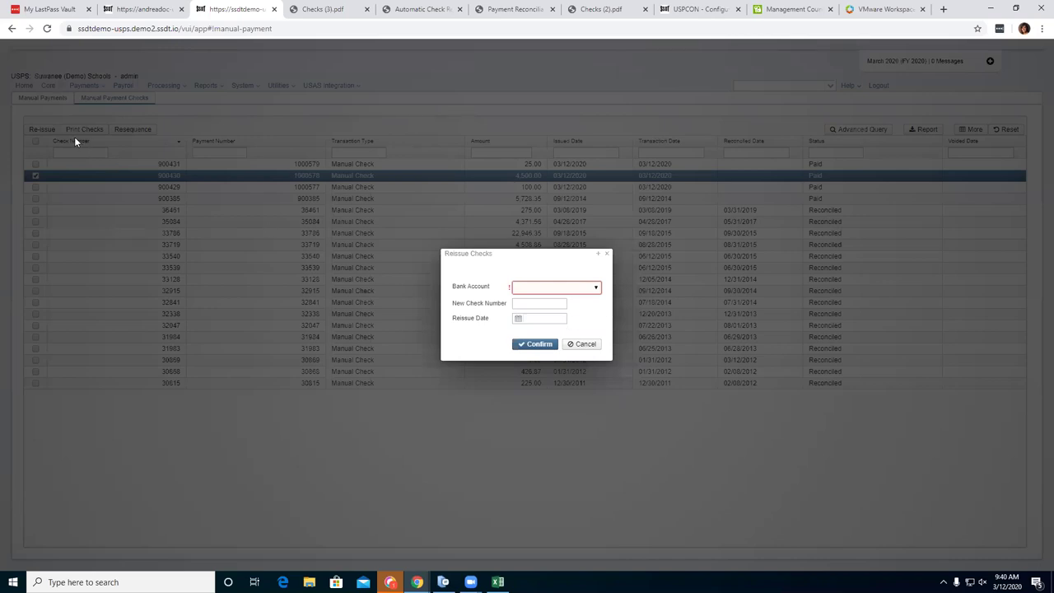
left_click(597, 291)
left_click(587, 308)
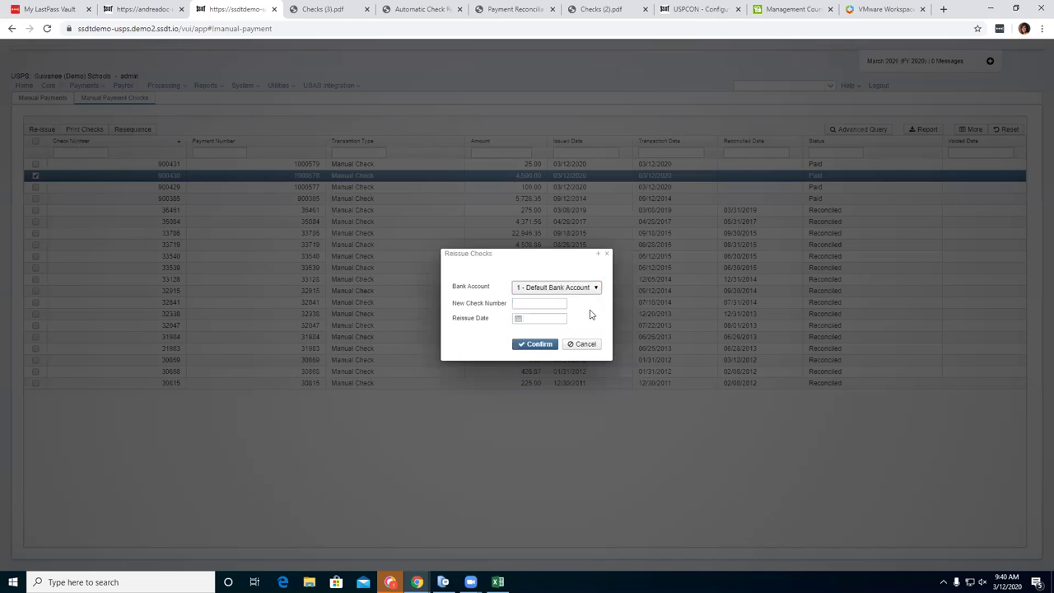
left_click(556, 304)
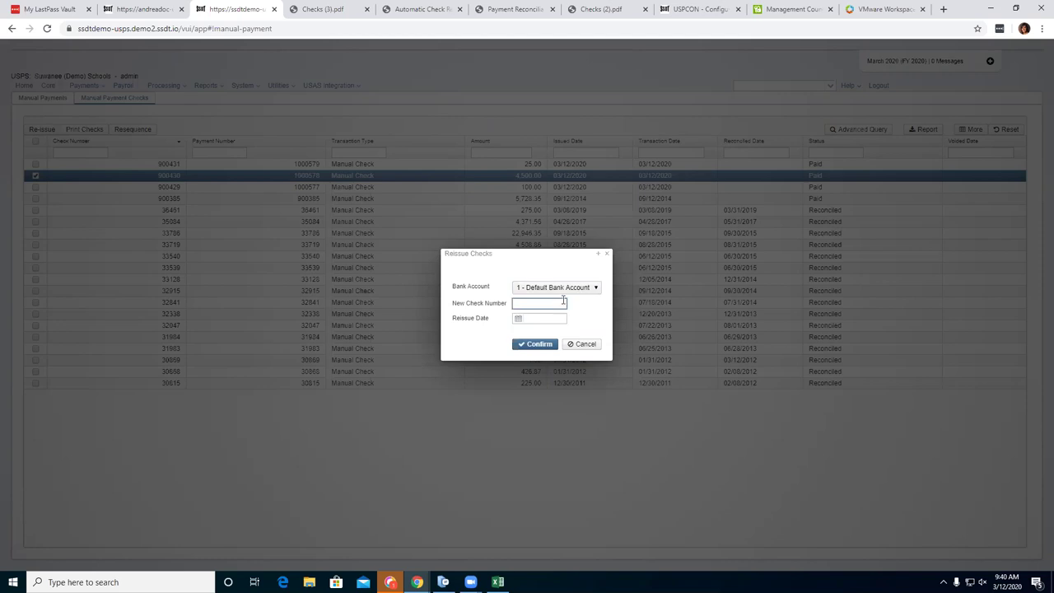
type("900432")
left_click(549, 319)
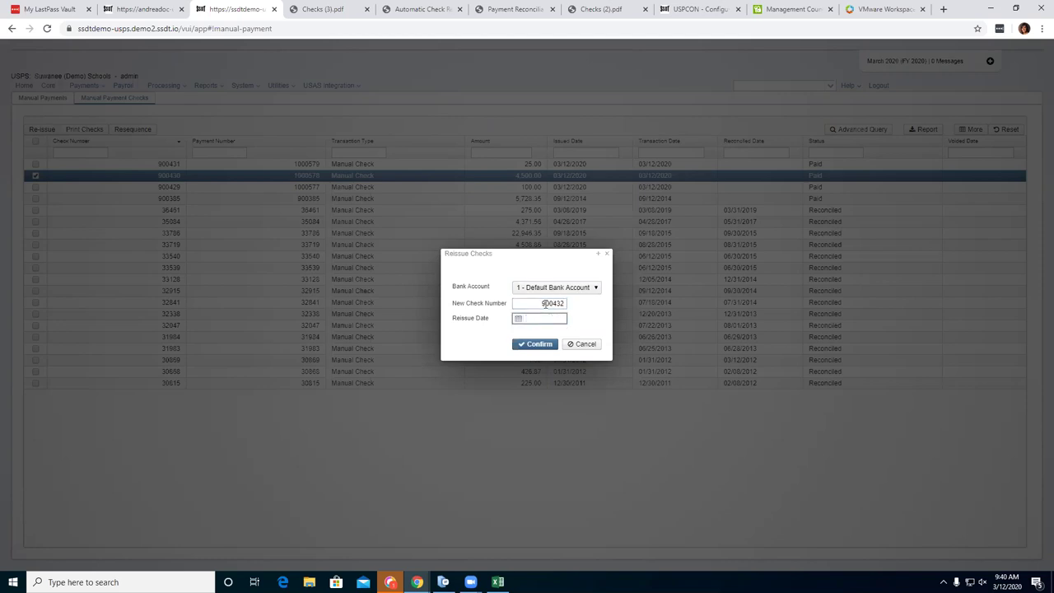
type("03/12/202")
left_click(532, 346)
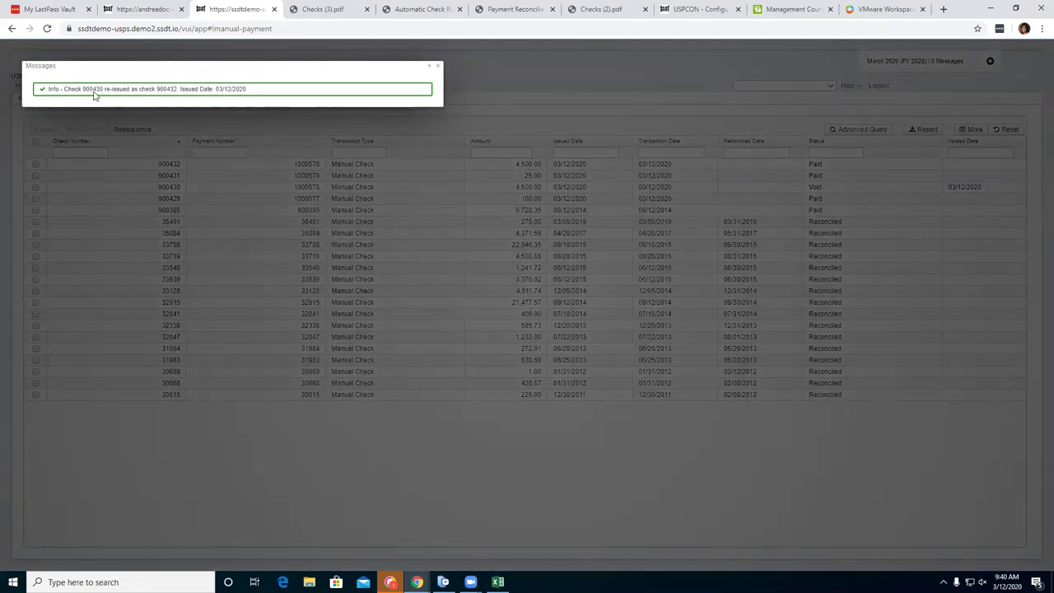
left_click(439, 67)
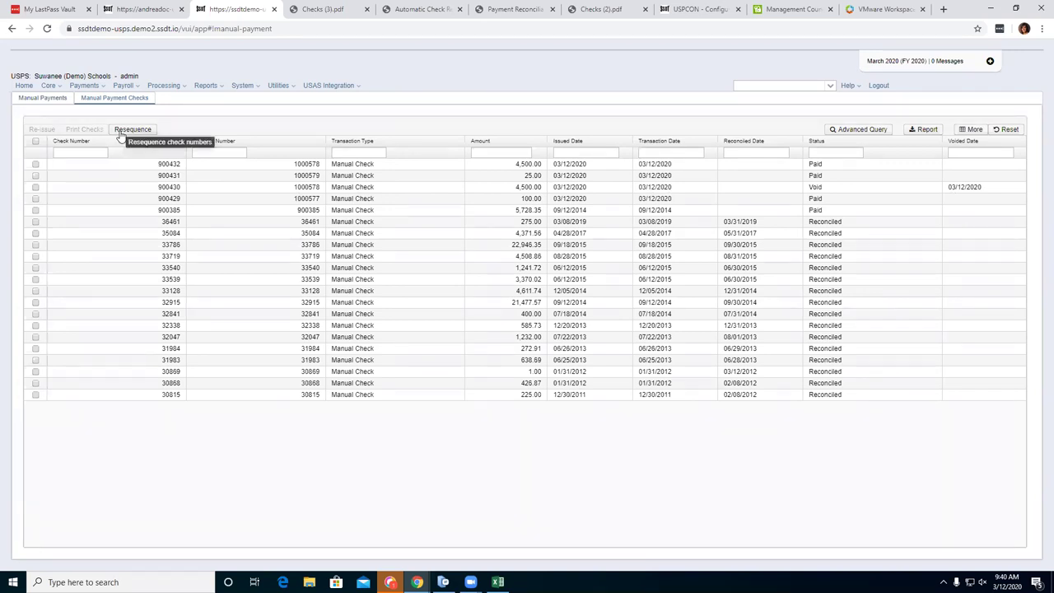
Start resequencing manual checks 900429 through 900432 from the Default Bank Account, cancel without posting, and clear the check selection.
left_click(35, 164)
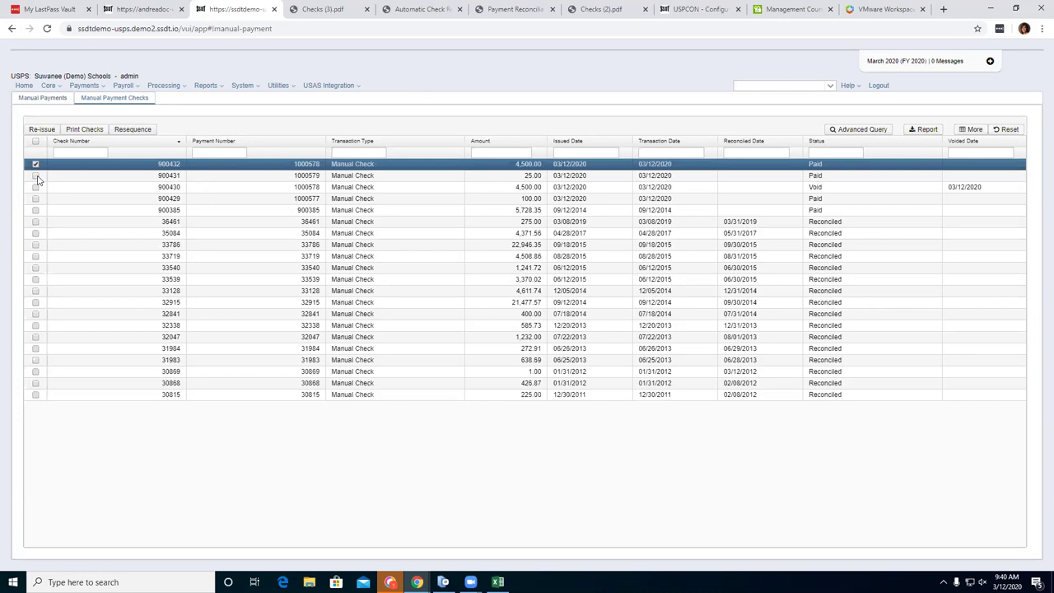
left_click(37, 177)
left_click(36, 188)
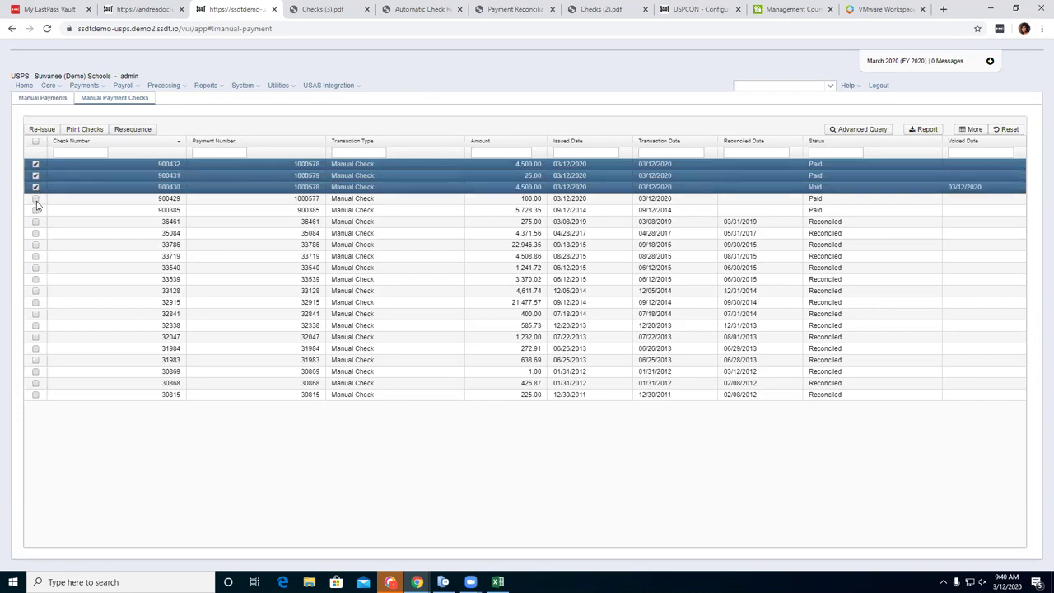
left_click(35, 200)
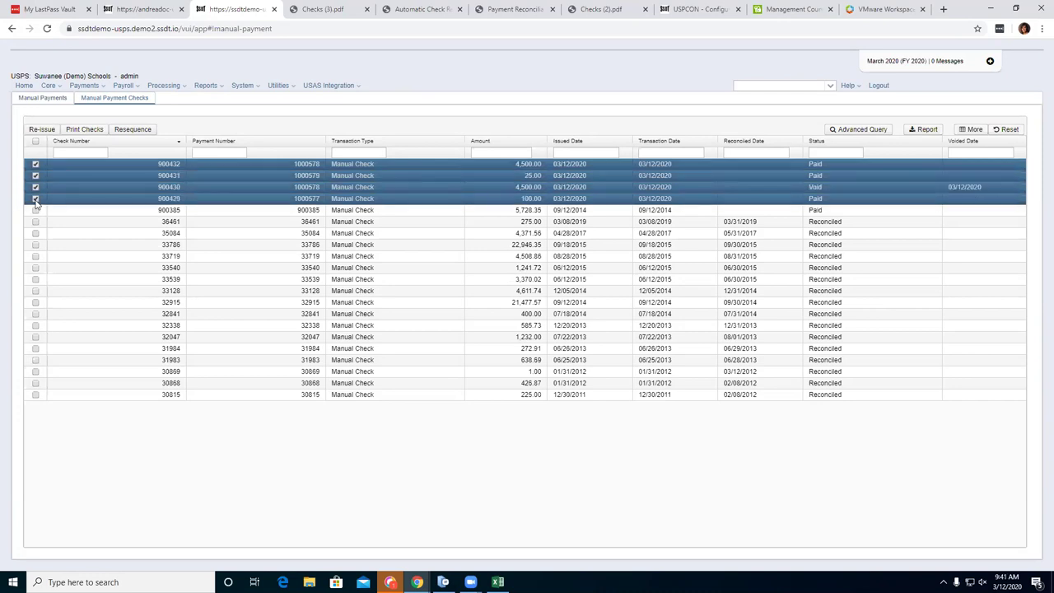
left_click(124, 136)
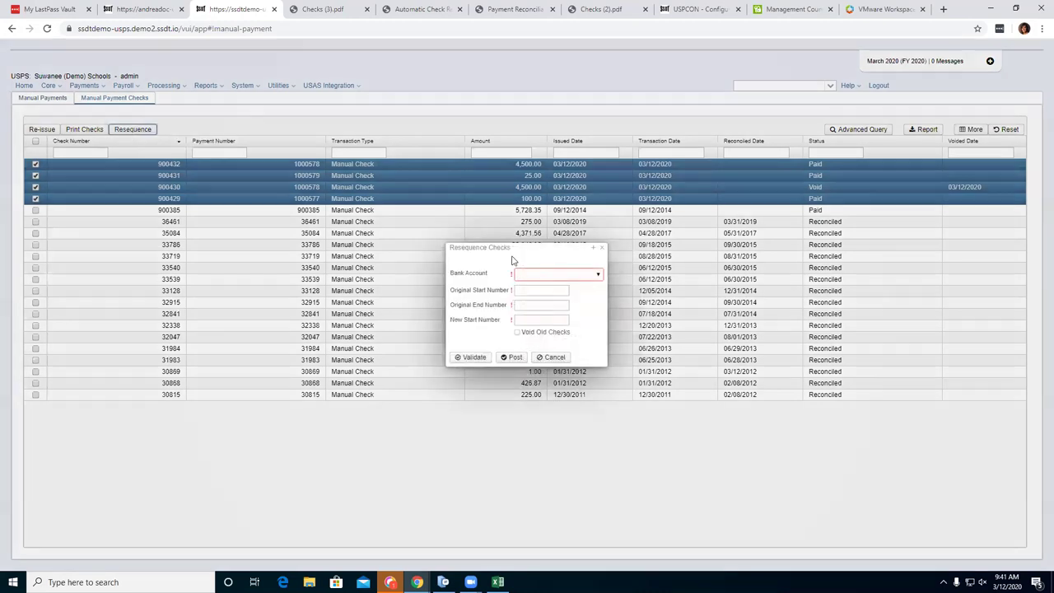
left_click(598, 278)
left_click(591, 297)
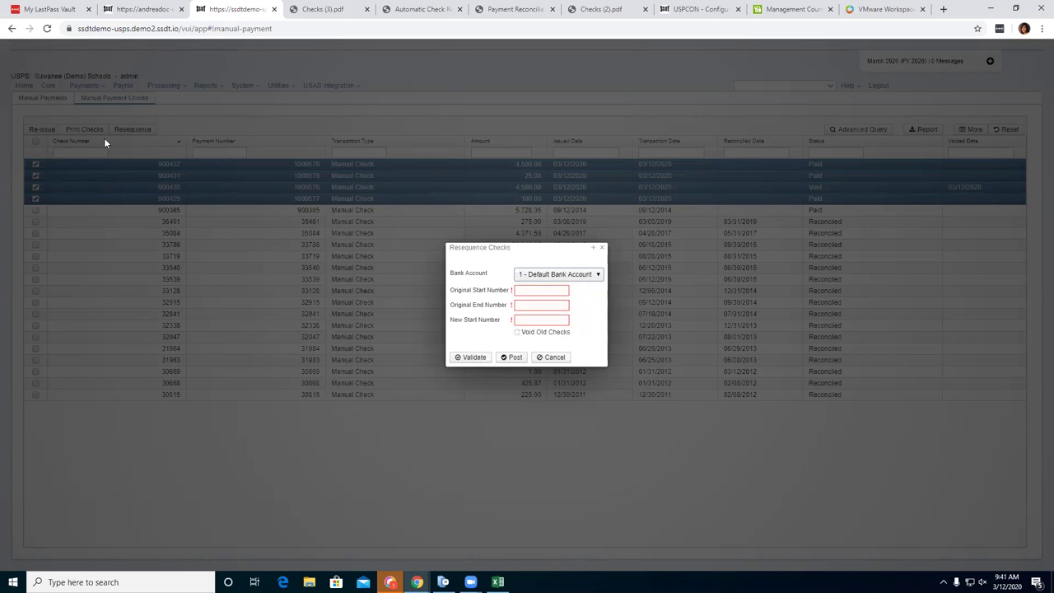
left_click(553, 358)
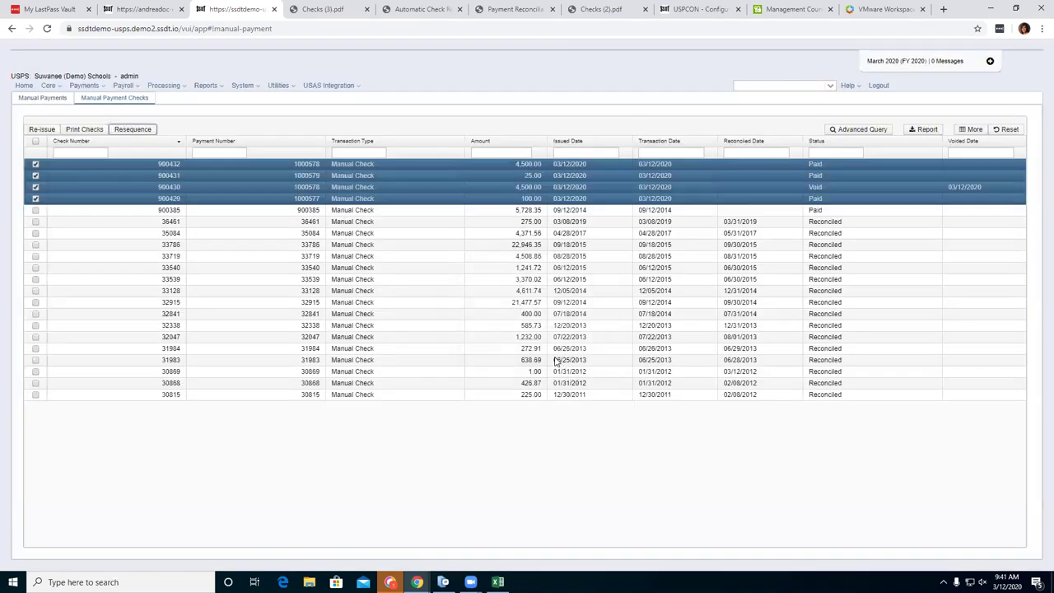
left_click(36, 142)
left_click(36, 142)
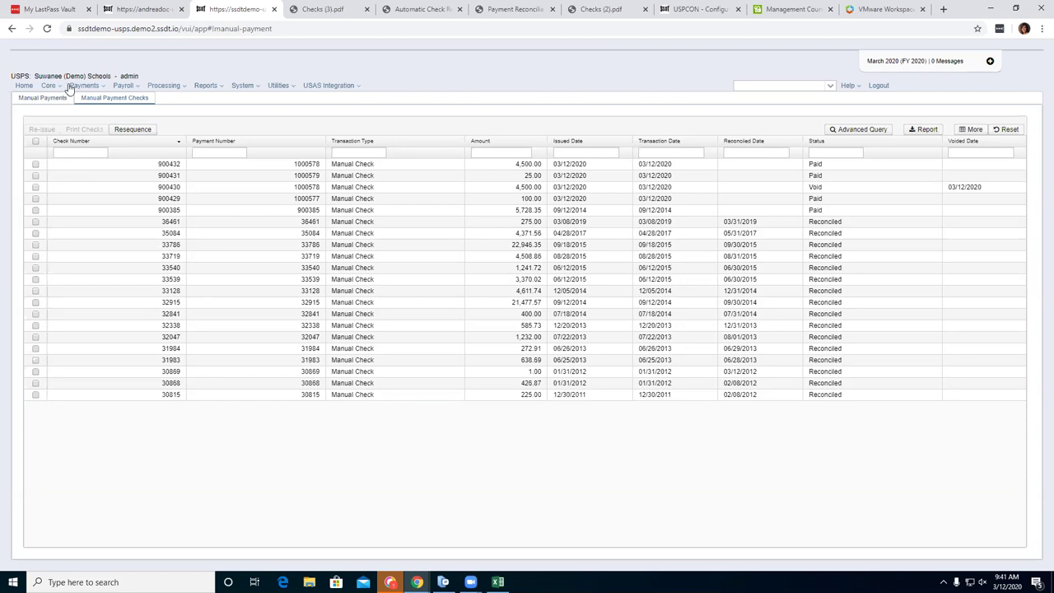
Open the payee payments, try to void payment 1000576 to Glennville Furnishings without a void date, and dismiss the message.
left_click(103, 86)
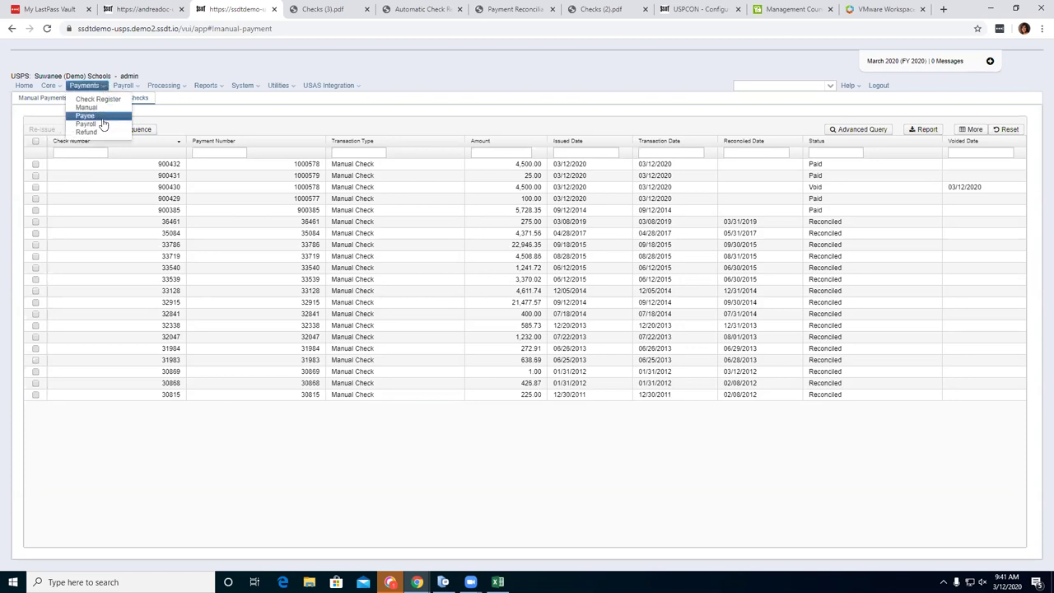
left_click(104, 125)
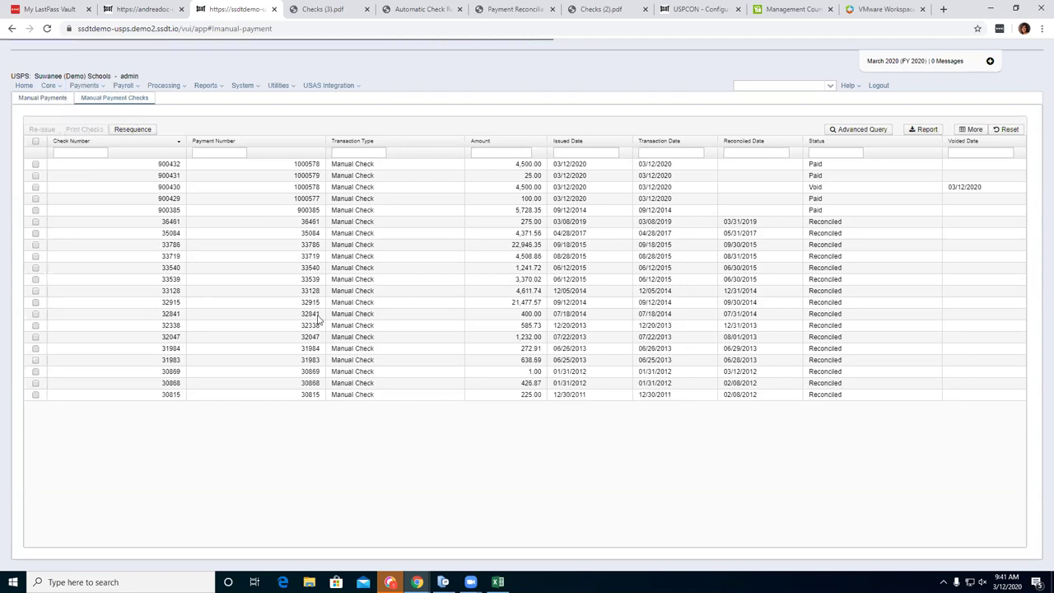
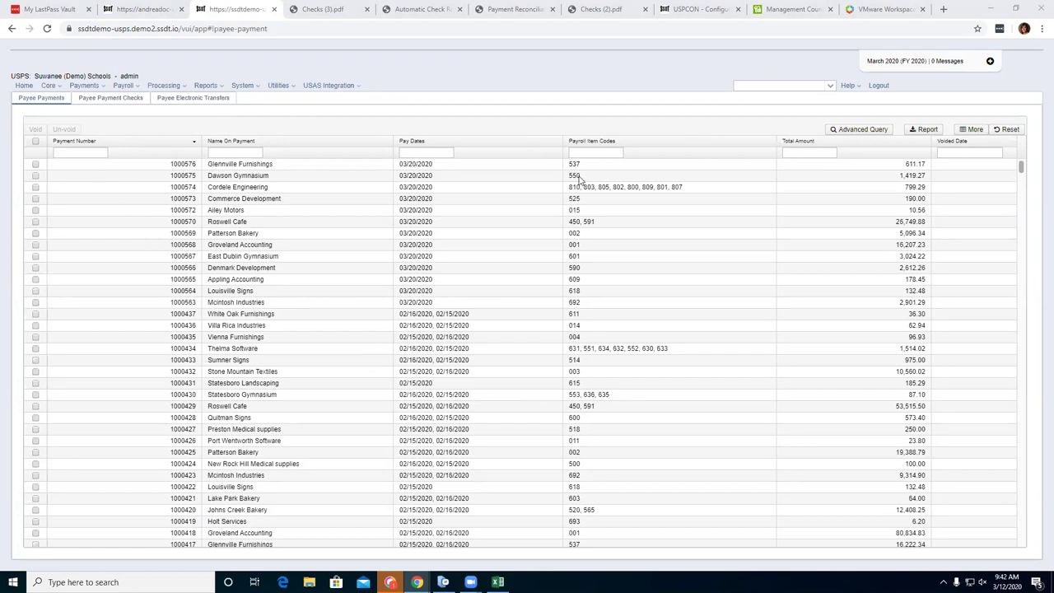
left_click(37, 165)
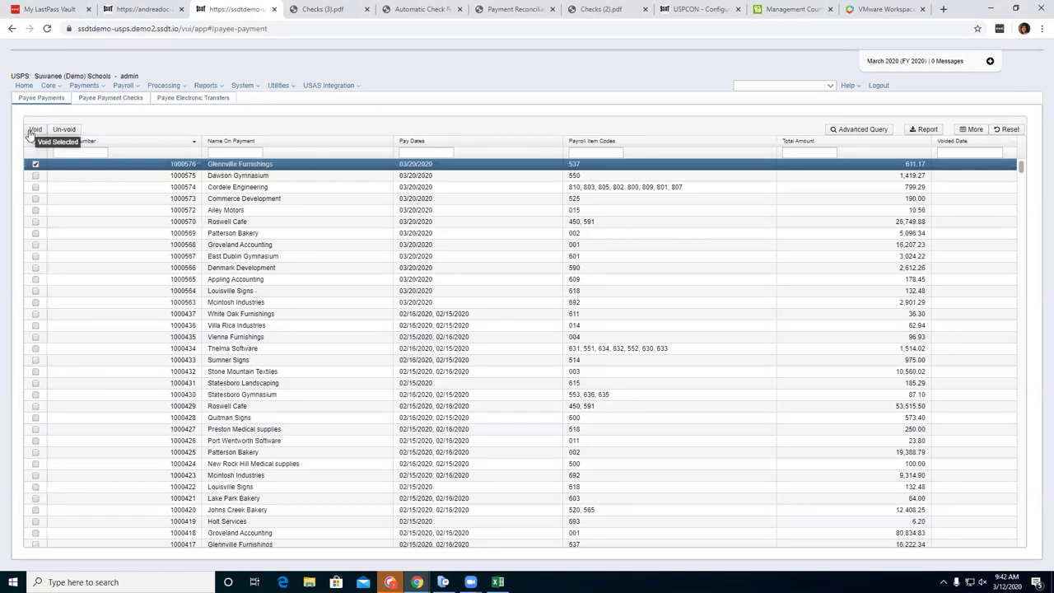
left_click(33, 130)
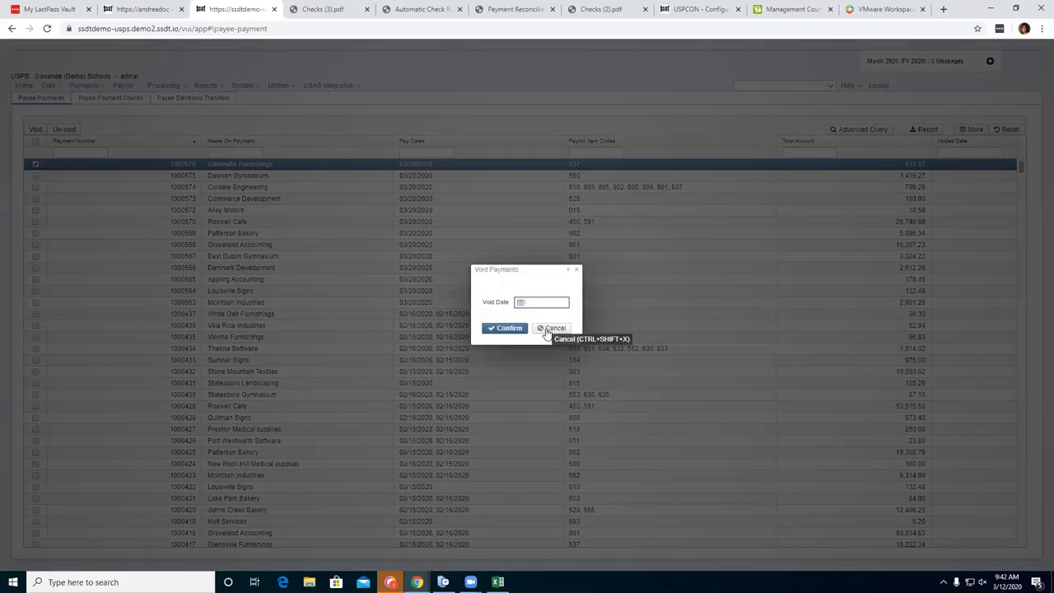
left_click(510, 329)
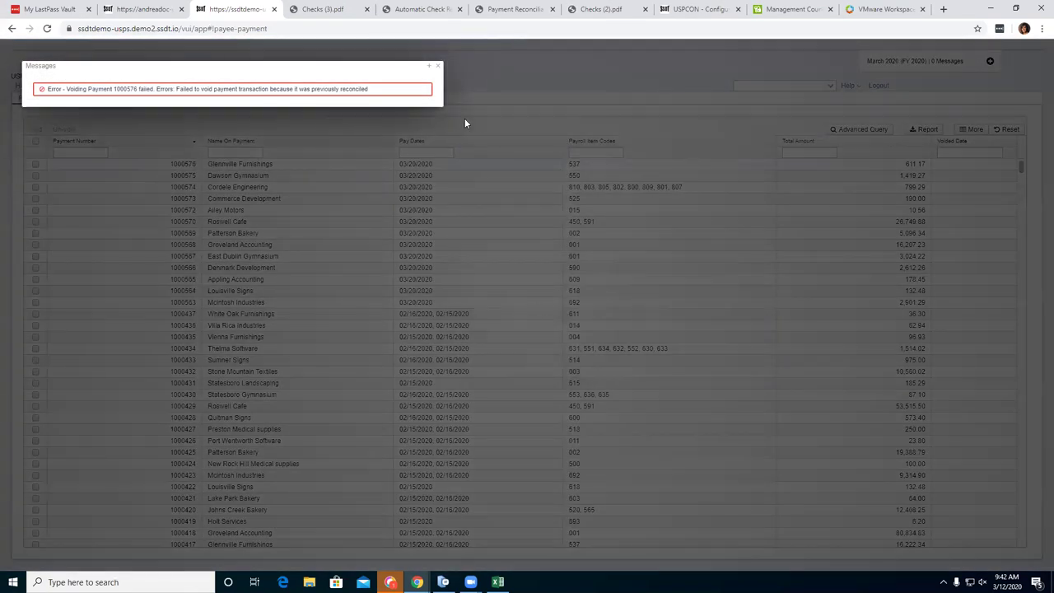
left_click(437, 66)
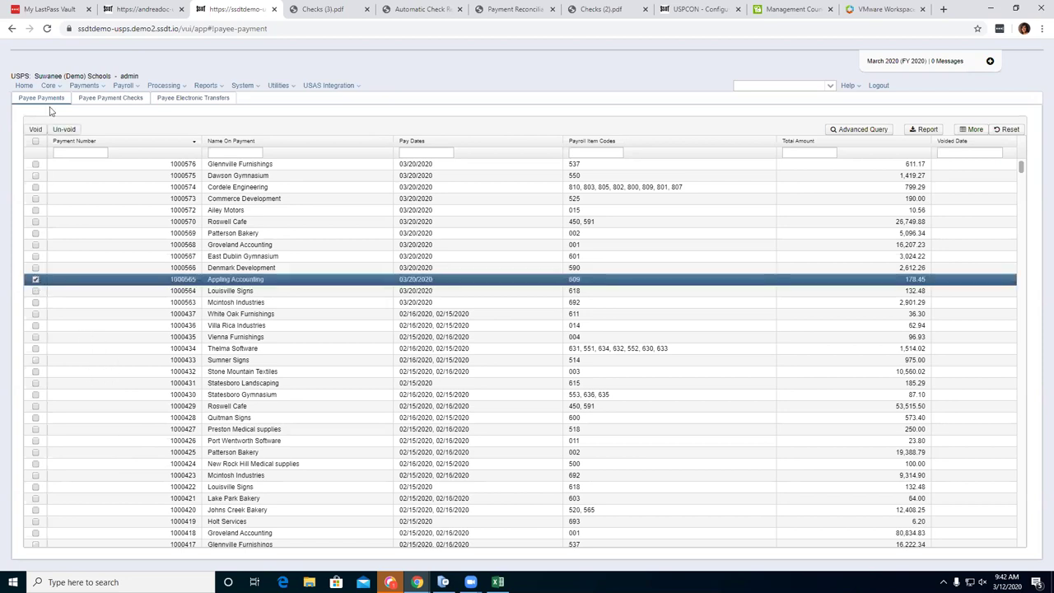
Begin voiding payment 1000565 to Appling Accounting, cancel the void, and deselect the payment.
left_click(37, 130)
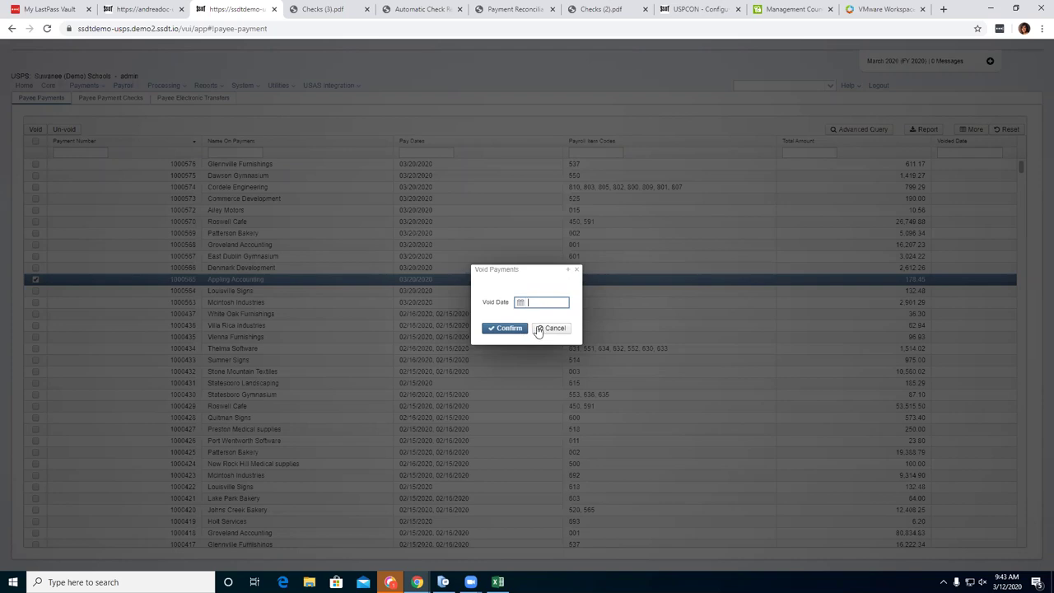
left_click(550, 327)
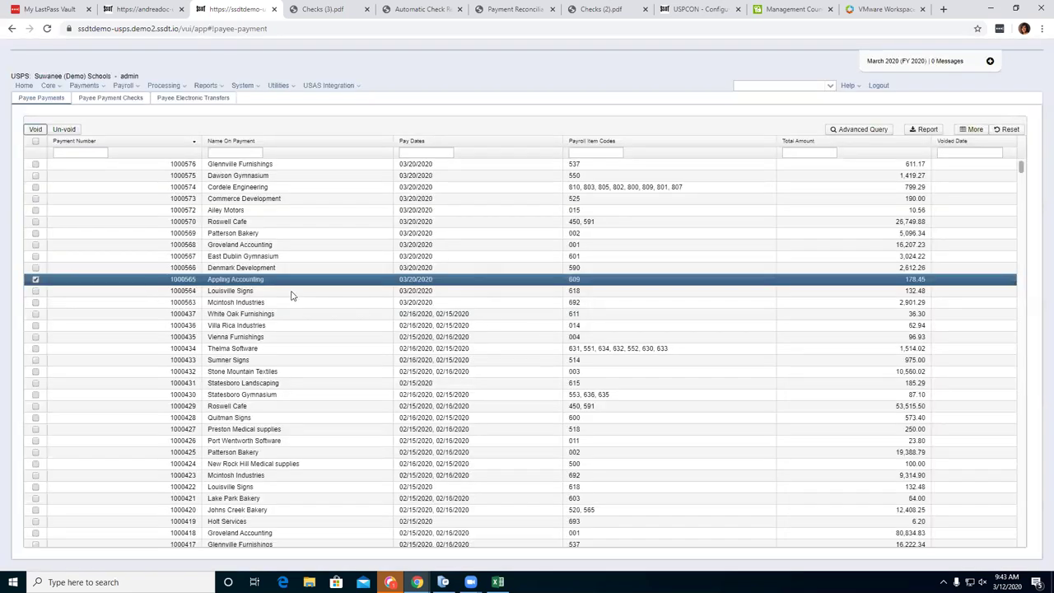
left_click(35, 280)
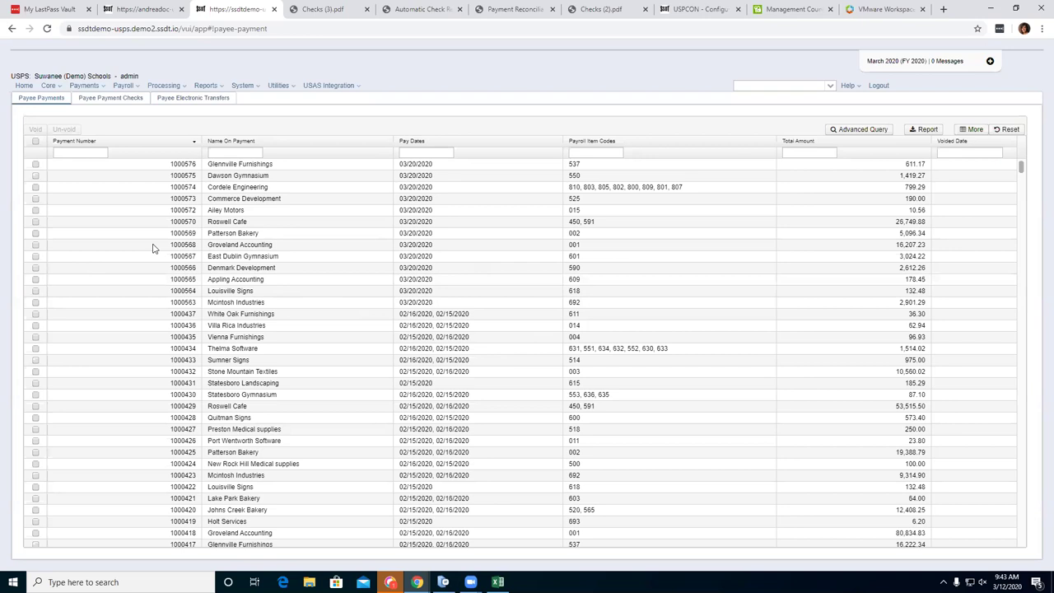
Try to un-void payment 1000576 to Glennville Furnishings and deselect it.
left_click(35, 165)
left_click(58, 132)
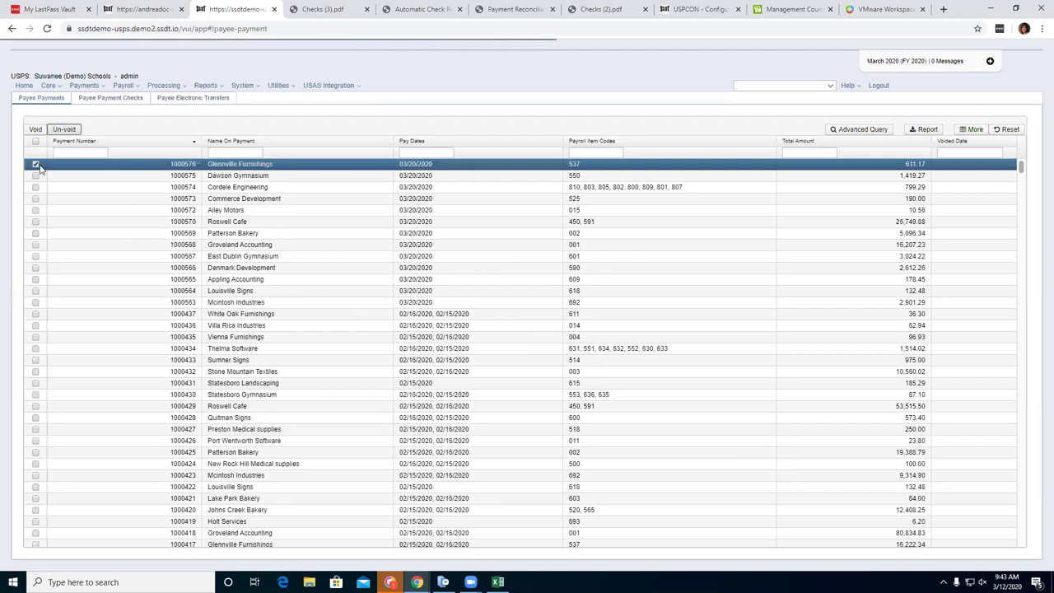
left_click(36, 165)
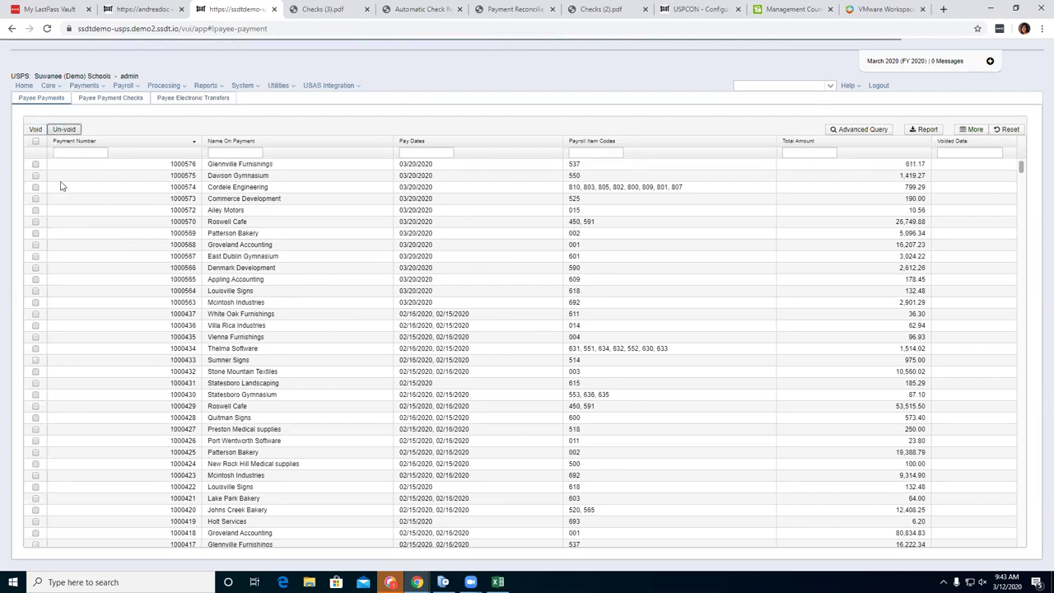
From the Payee Payment Checks, re-issue paid check 37124 from the Default Bank Account, leaving the new check number blank.
left_click(111, 98)
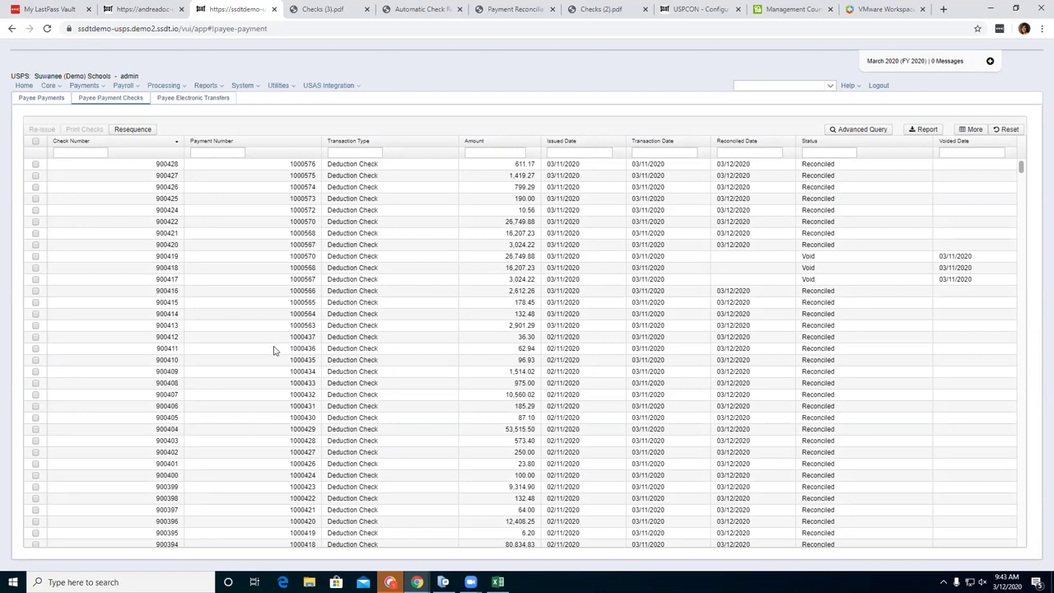
scroll(363, 412, "down", 2)
scroll(370, 434, "down", 2)
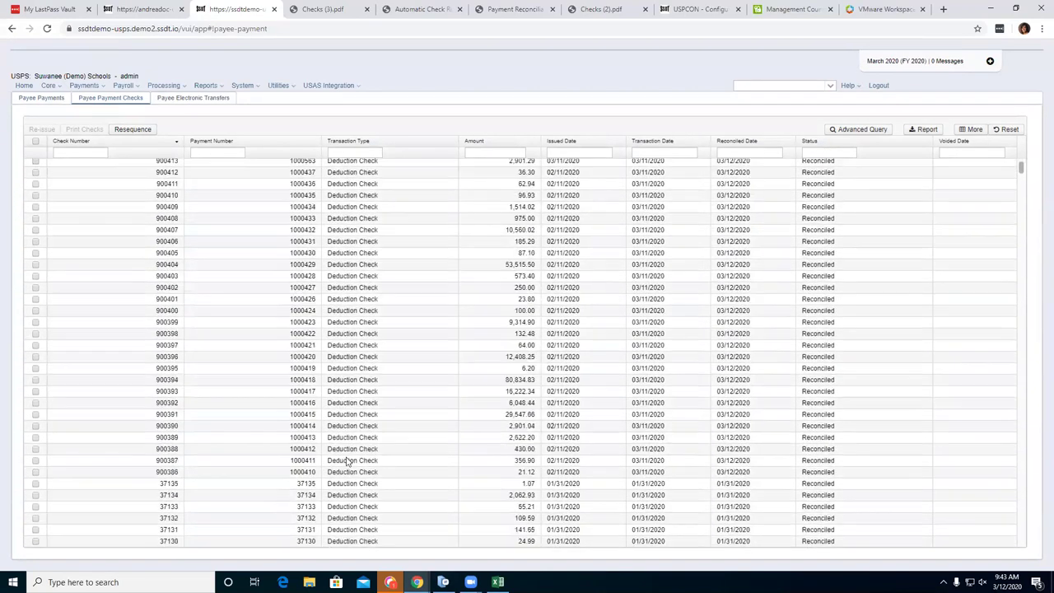
scroll(347, 461, "up", 3)
scroll(346, 468, "down", 6)
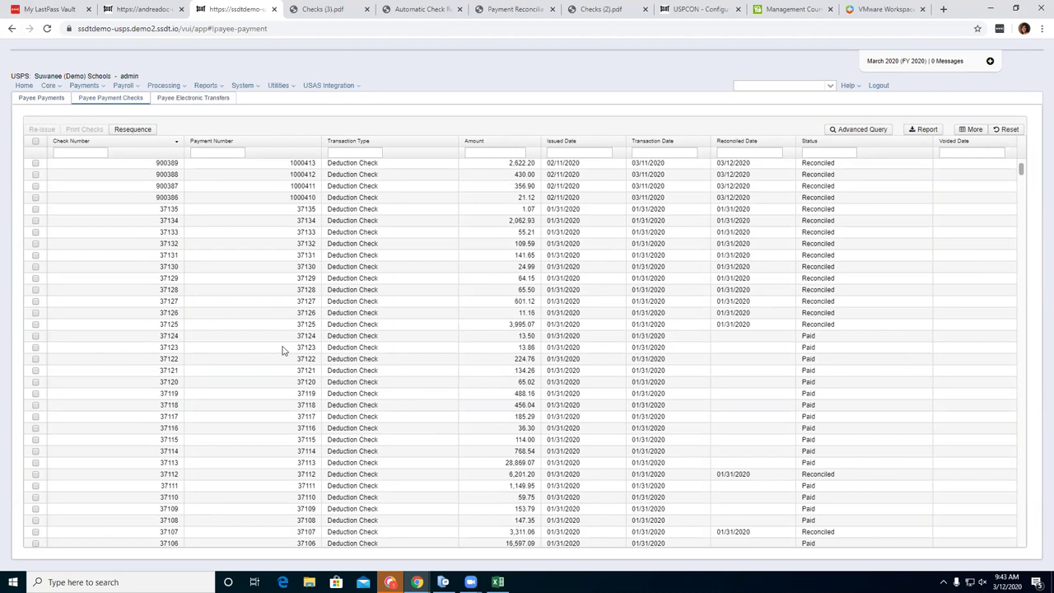
left_click(36, 336)
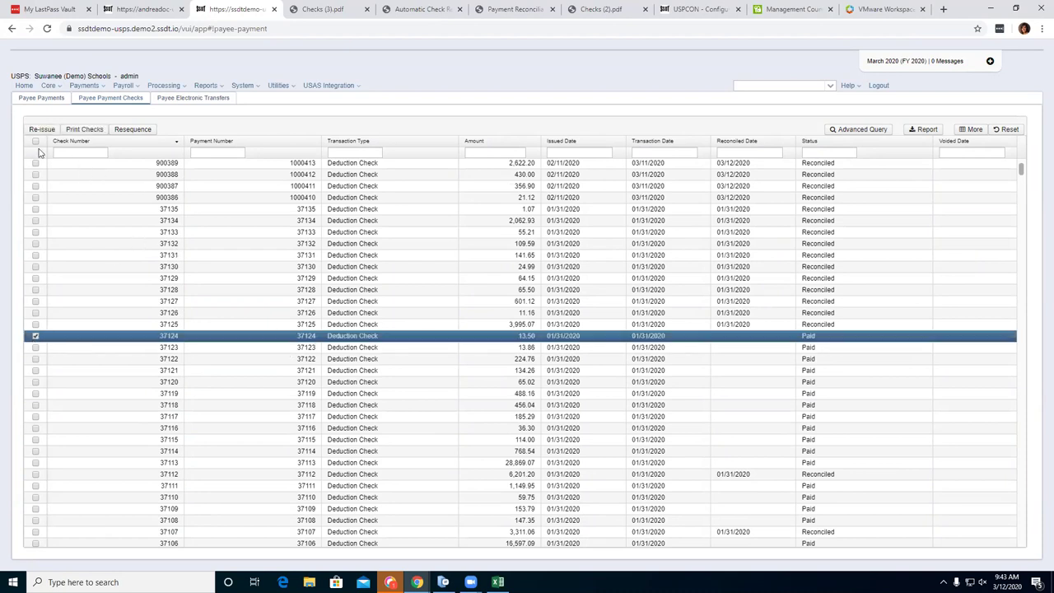
left_click(41, 129)
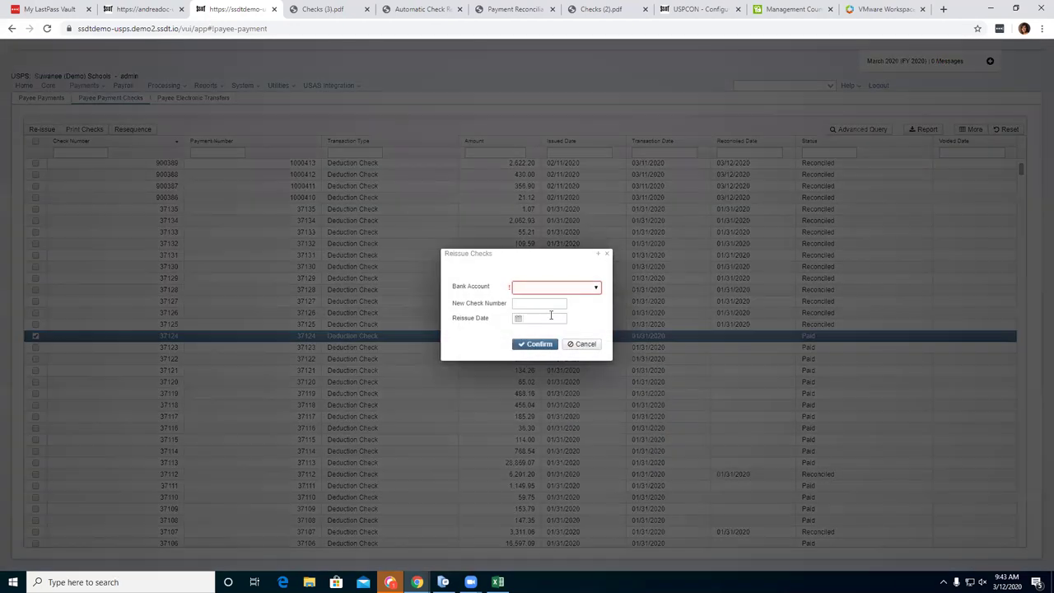
left_click(596, 288)
left_click(591, 307)
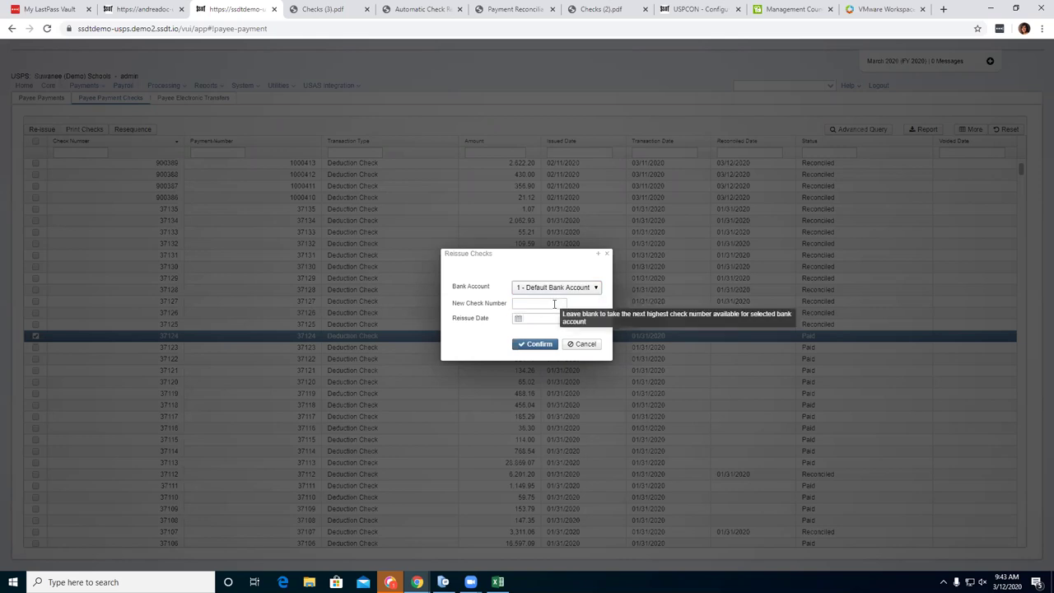
left_click(540, 344)
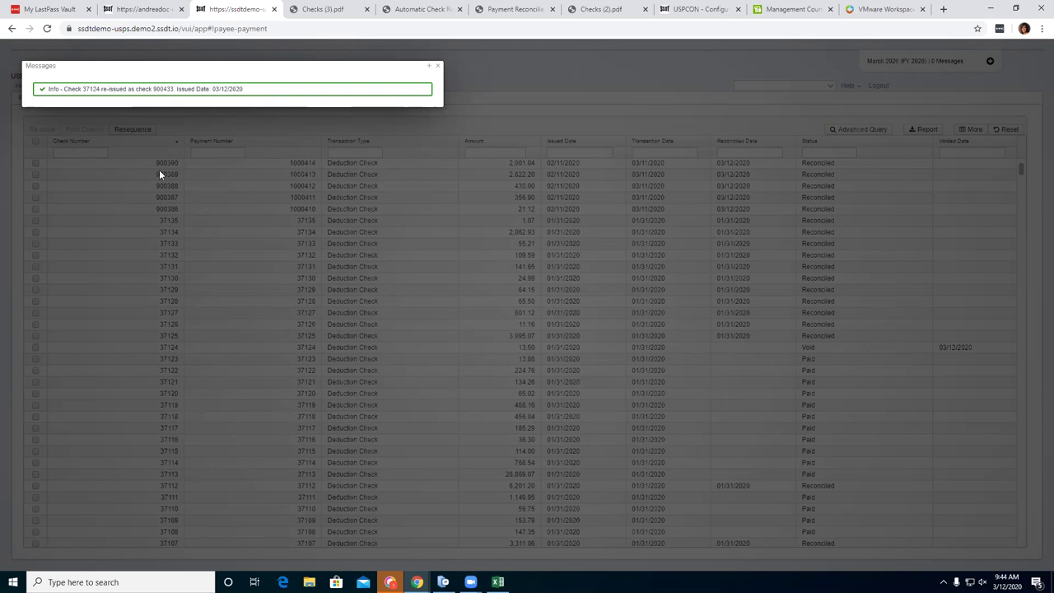
left_click(439, 67)
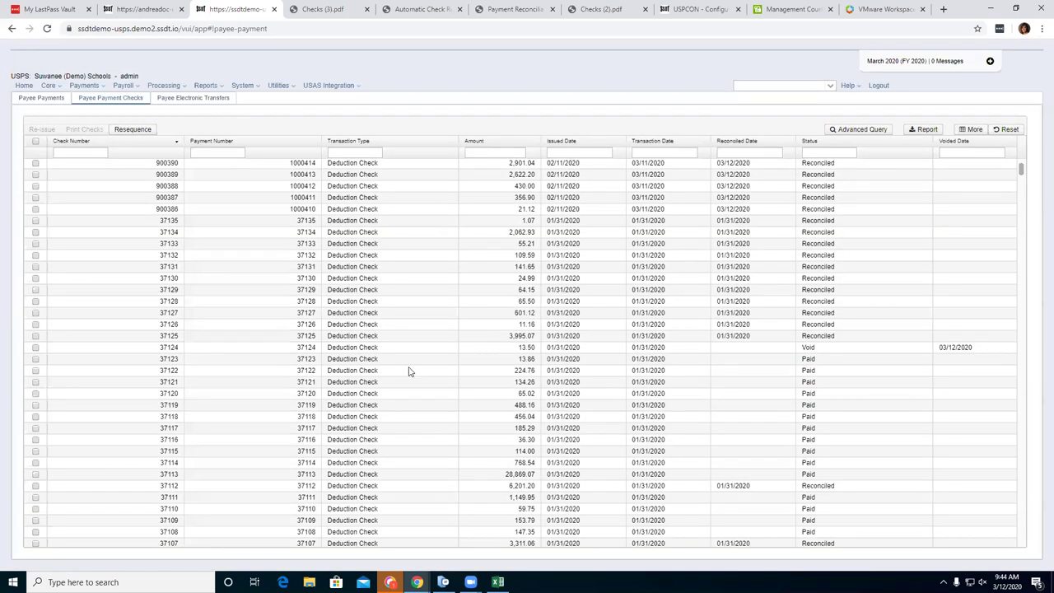
Print check 900433 as Checks.pdf using the Default form, view the downloaded PDF, and return to the check printing dialog.
scroll(409, 371, "up", 1)
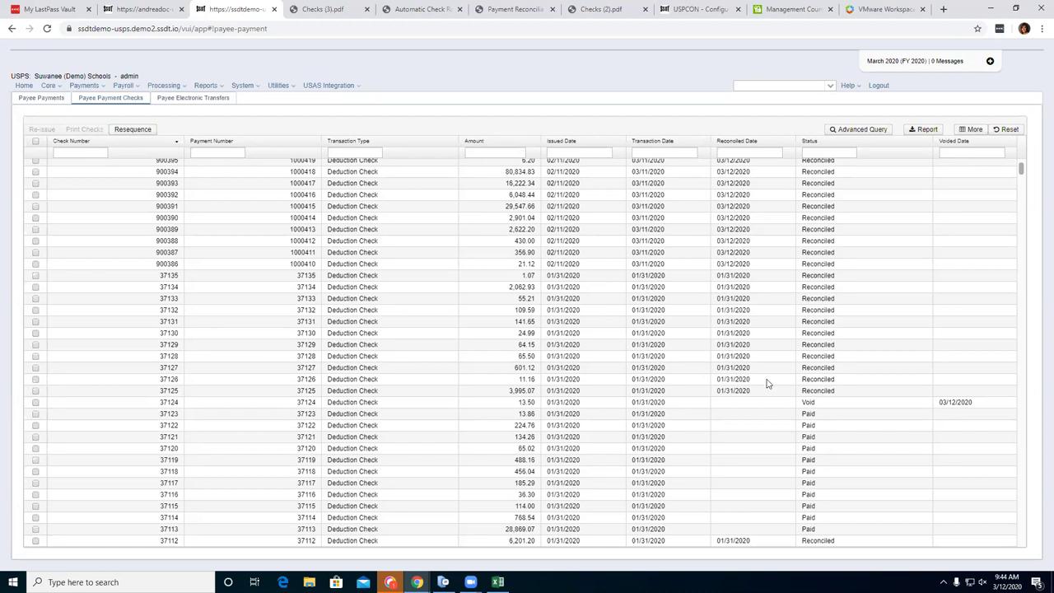
scroll(486, 408, "up", 5)
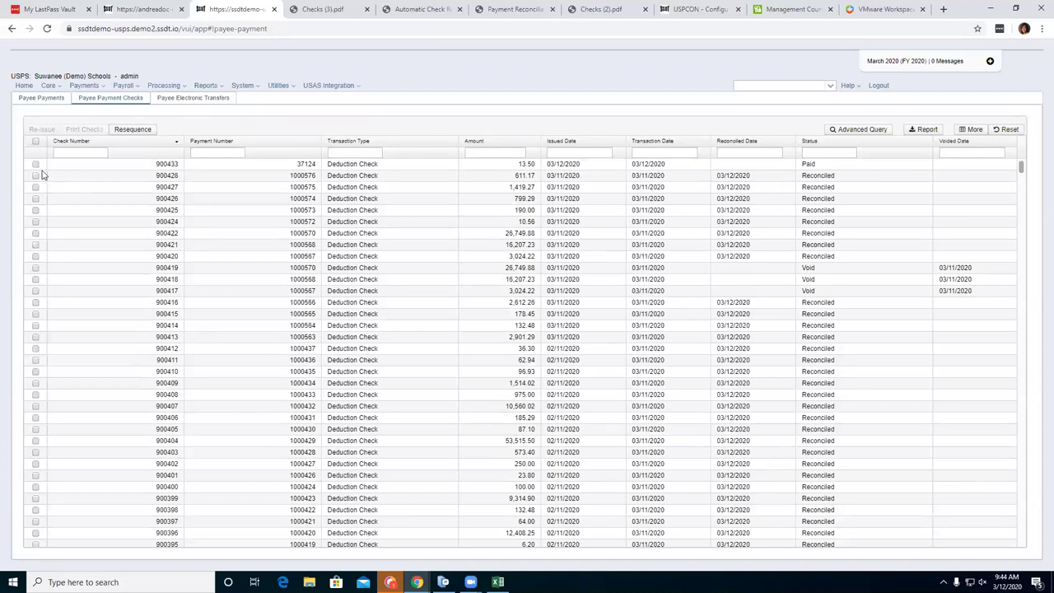
left_click(35, 165)
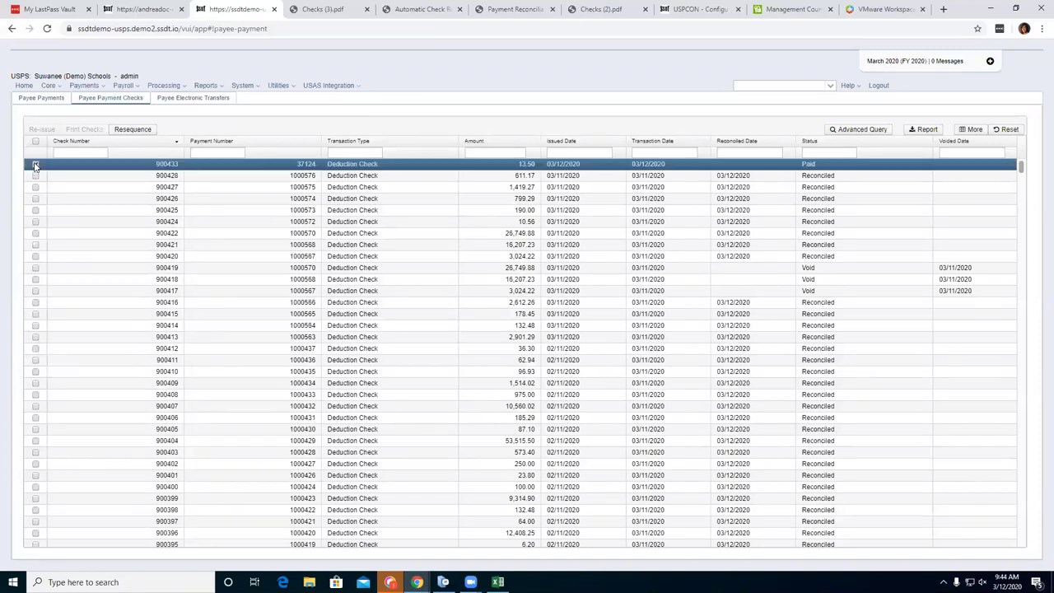
left_click(82, 130)
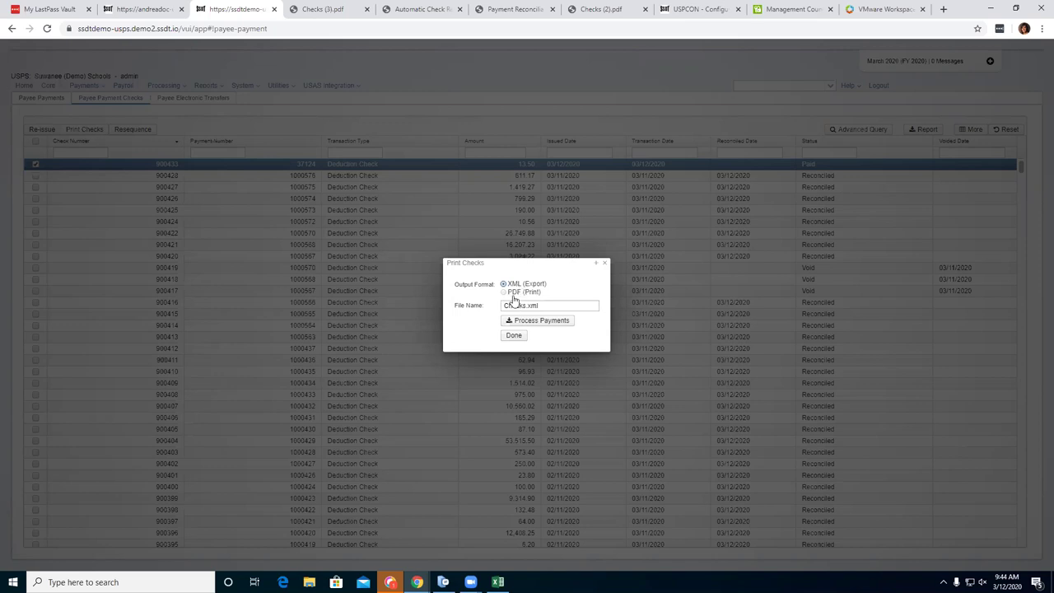
left_click(514, 293)
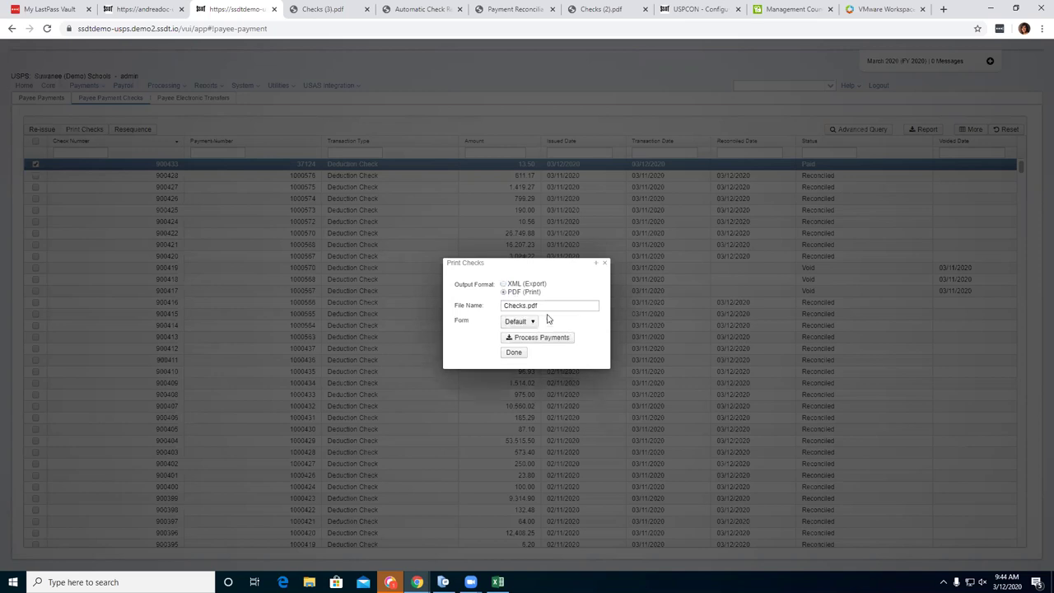
left_click(542, 338)
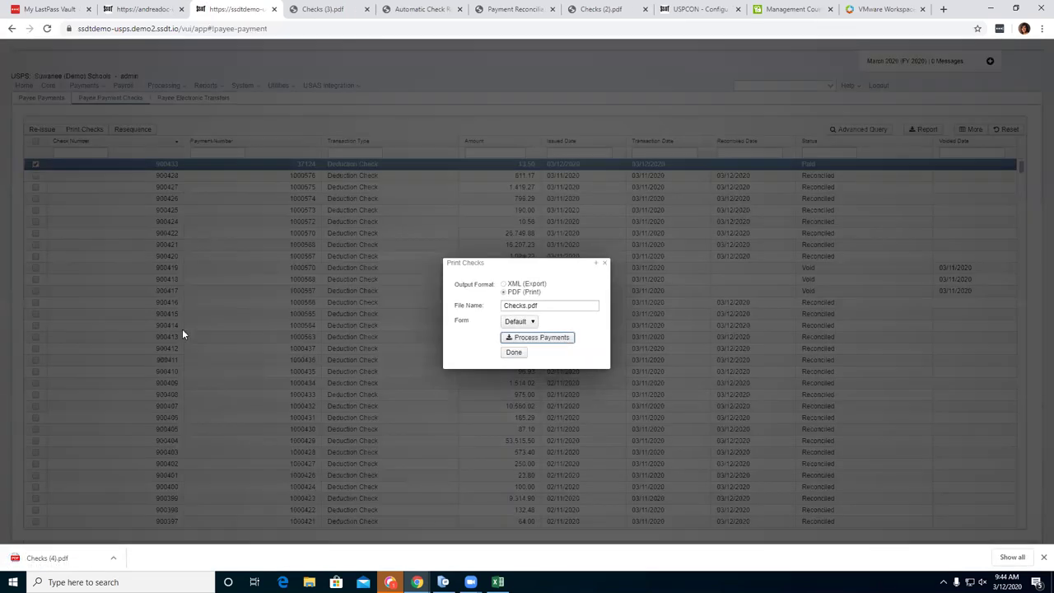
left_click(65, 557)
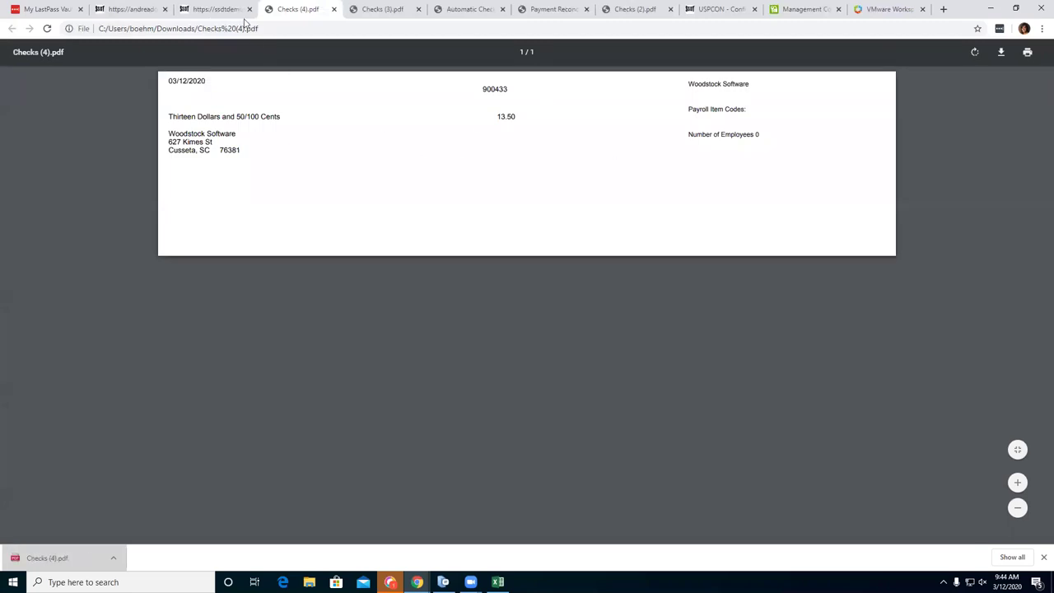
left_click(230, 11)
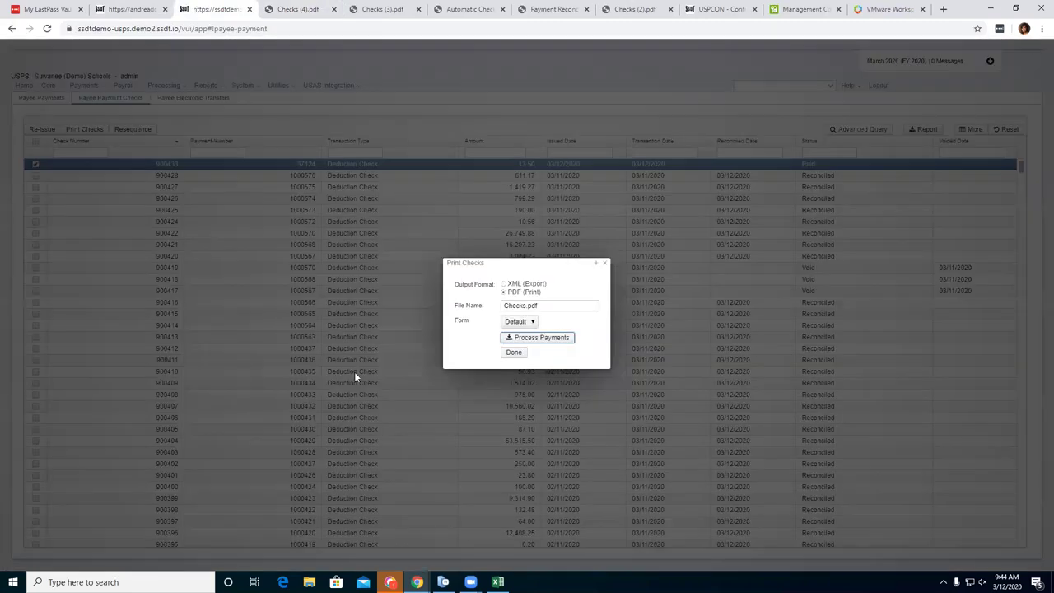
Close the check printing dialog and deselect the payee payment checks.
left_click(606, 263)
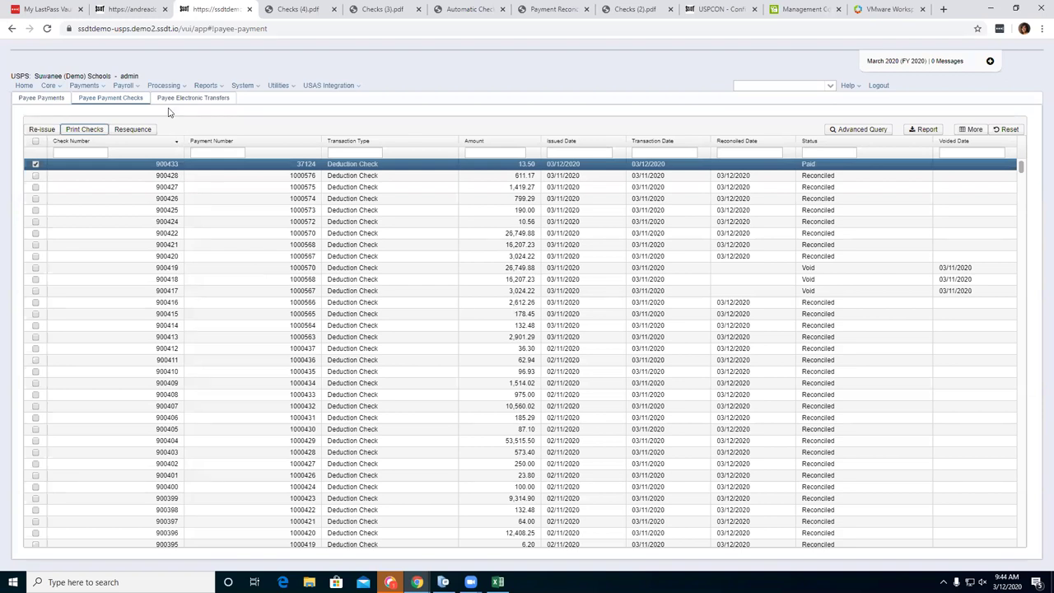
left_click(35, 165)
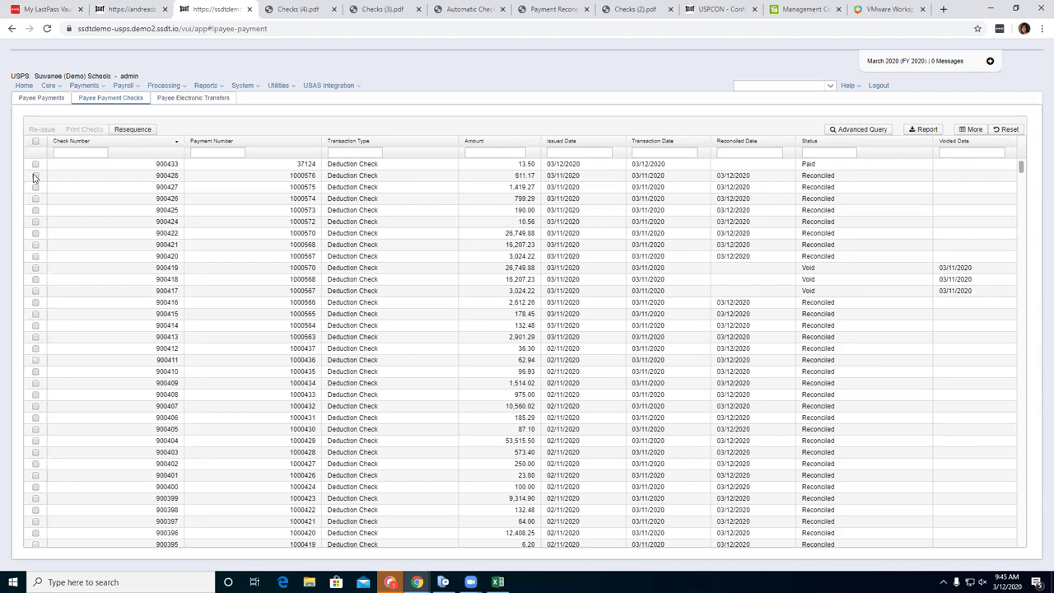
left_click(35, 176)
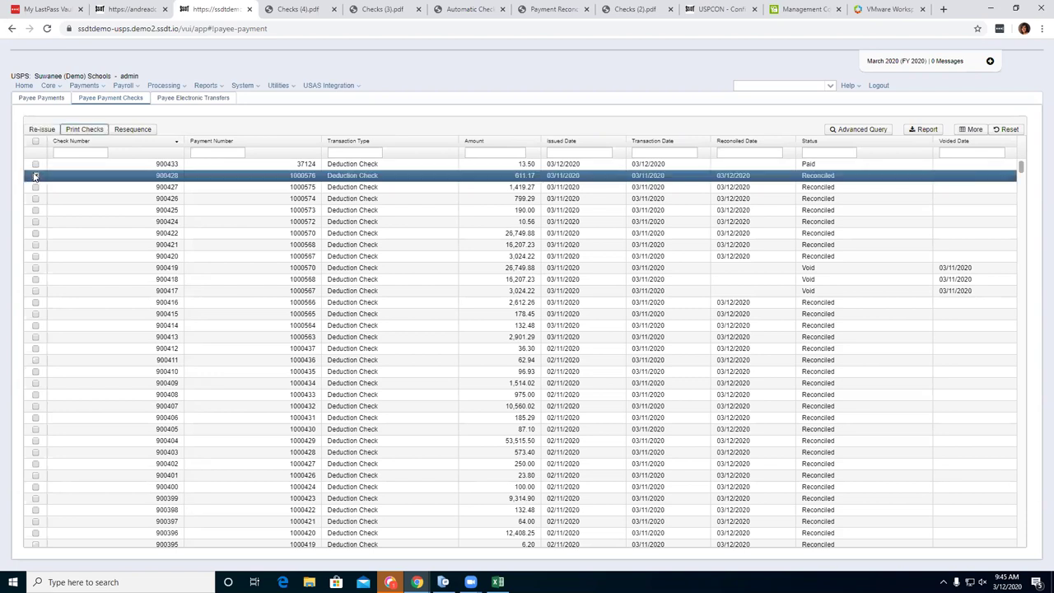
left_click(36, 176)
Begin resequencing payee checks with 37118 through 37121 selected, view the bank account choices, cancel the resequence, and clear the selection.
scroll(113, 391, "down", 20)
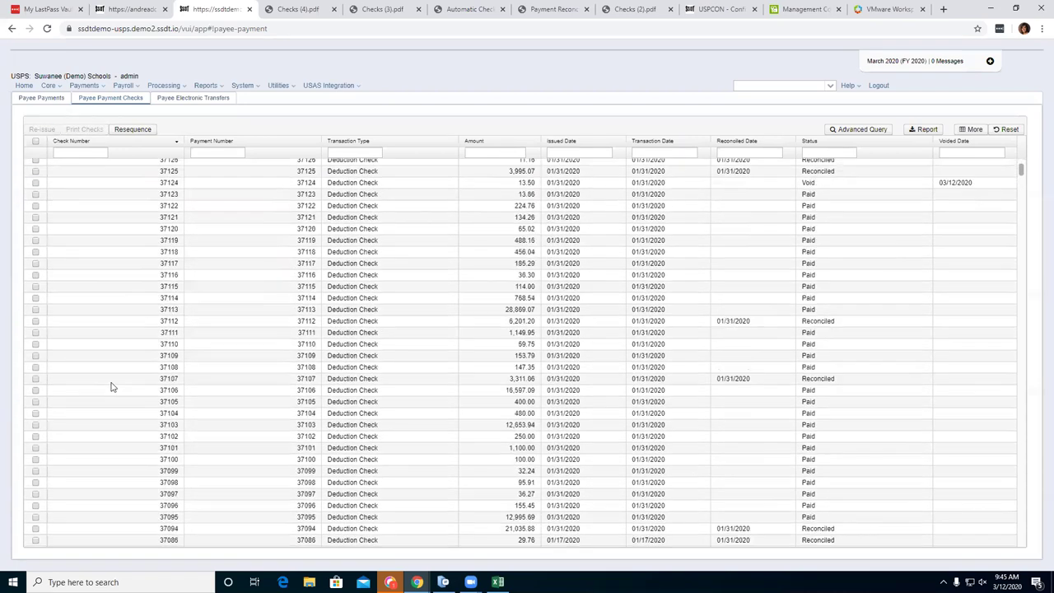
left_click(36, 217)
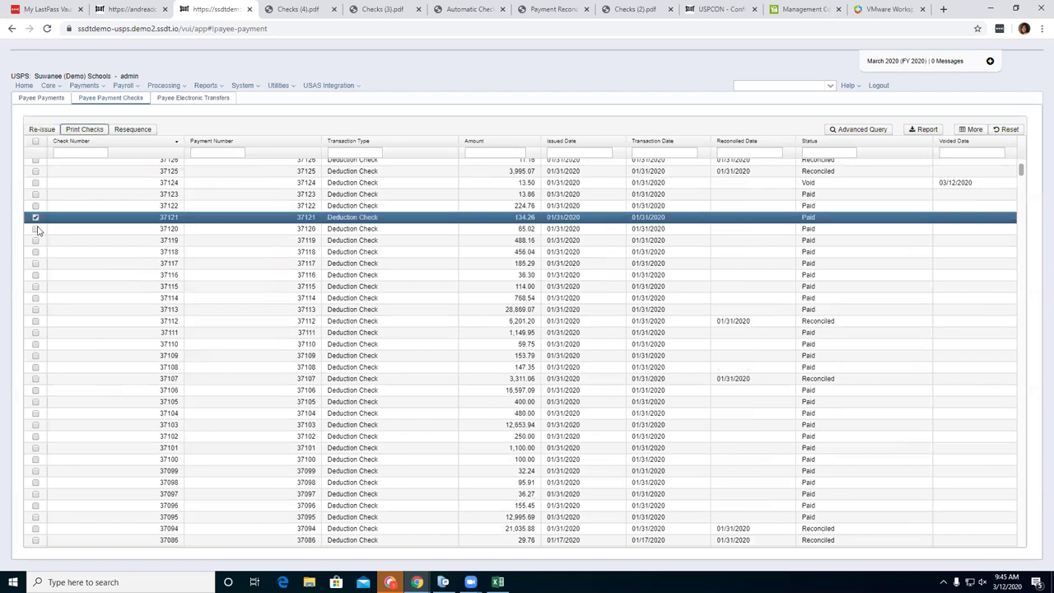
left_click(36, 229)
left_click(35, 240)
left_click(36, 252)
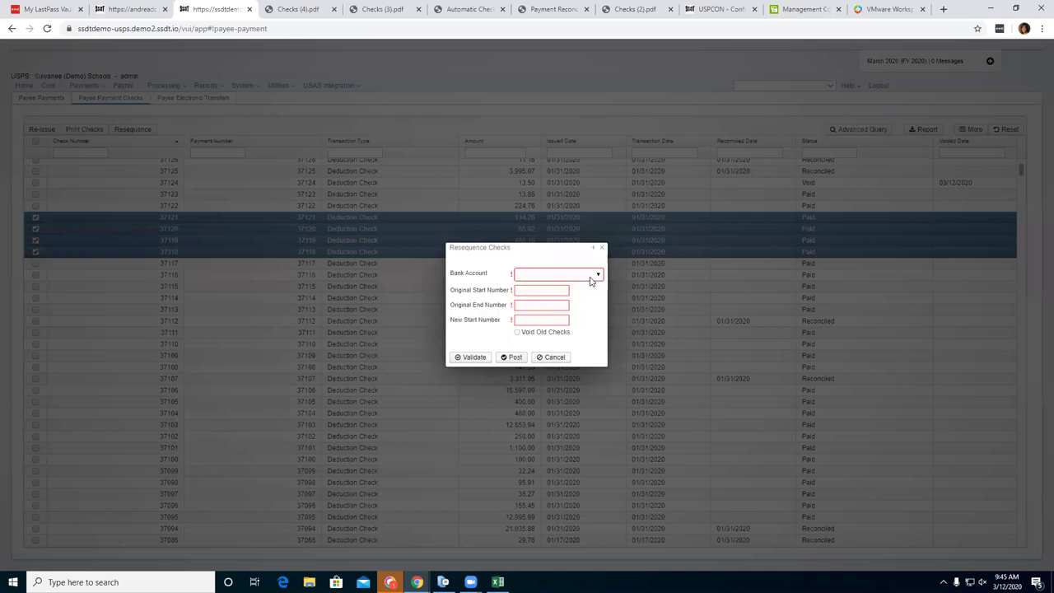
left_click(597, 275)
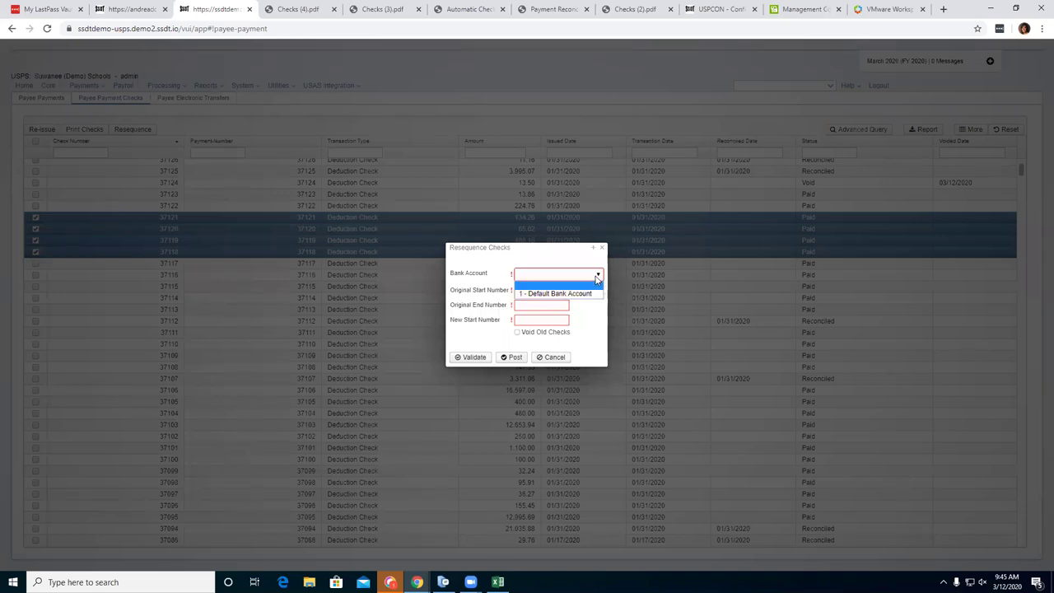
left_click(588, 338)
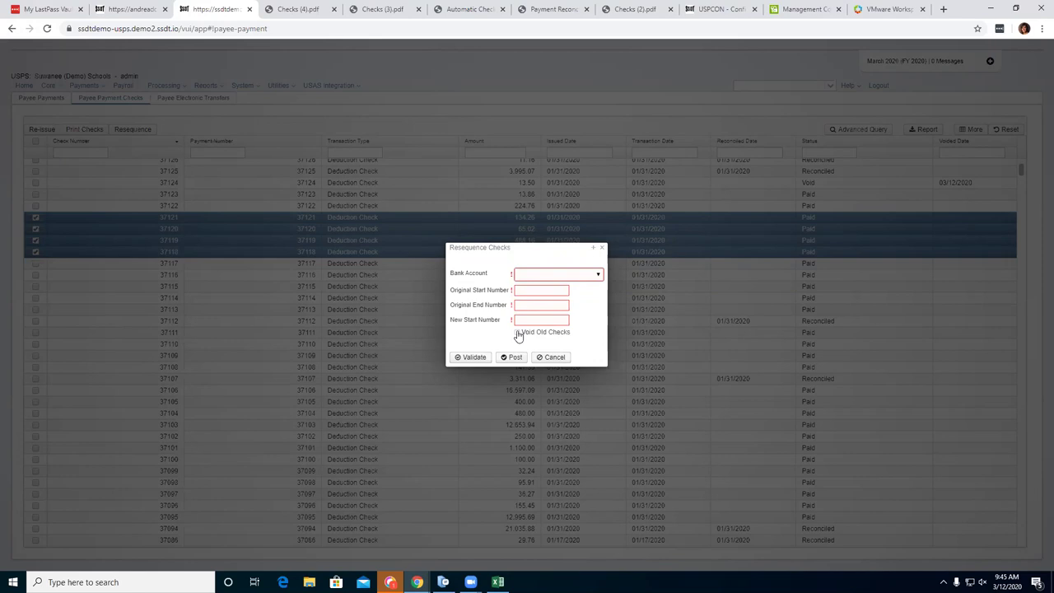
left_click(602, 249)
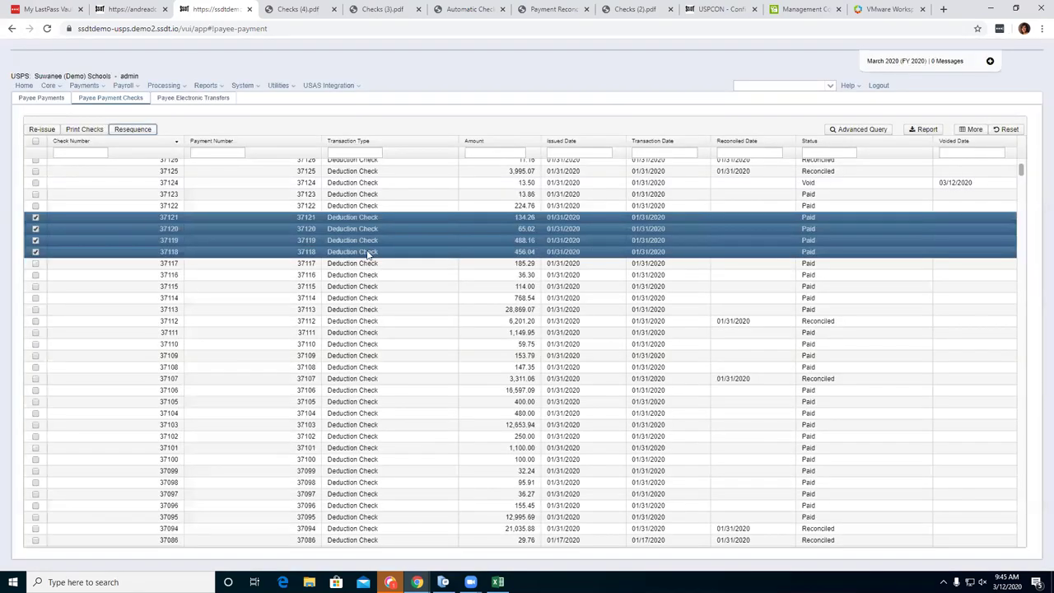
left_click(35, 145)
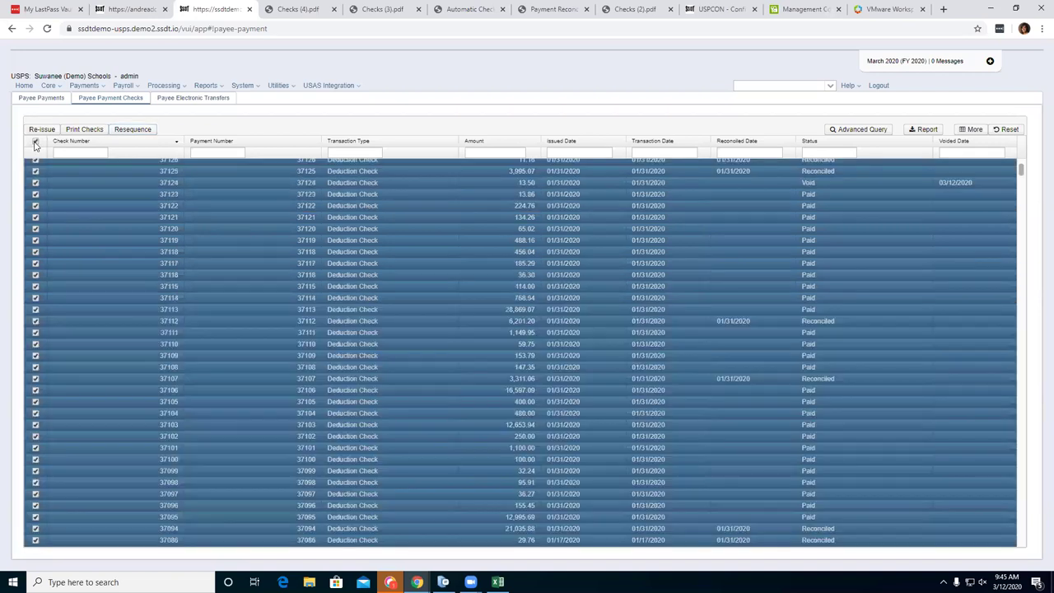
left_click(35, 145)
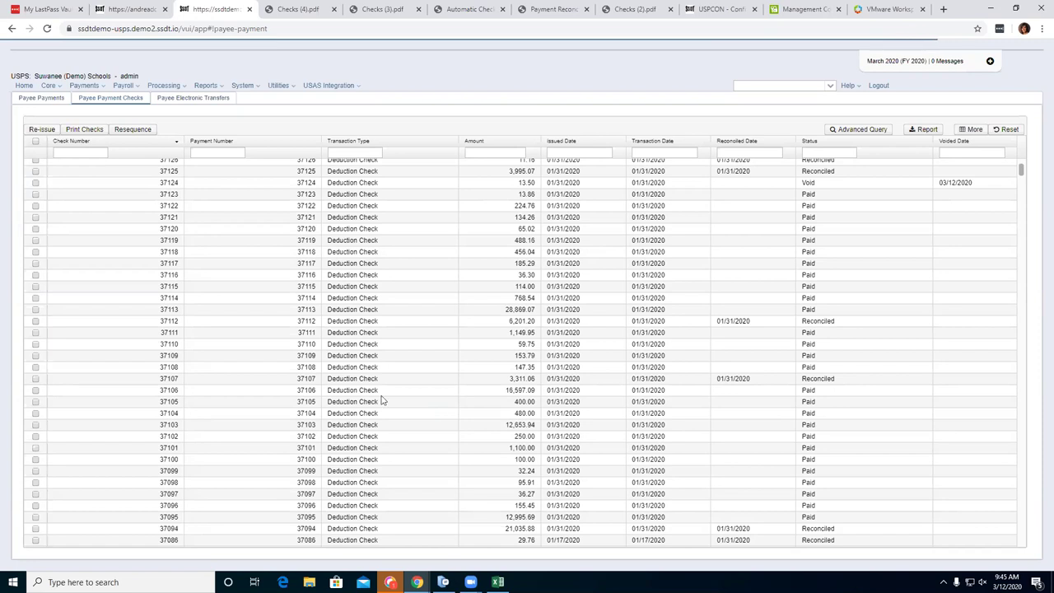
Reconcile payee electronic transfers 1000569 and 1000425 with reconciled date 03/12/2020.
left_click(168, 100)
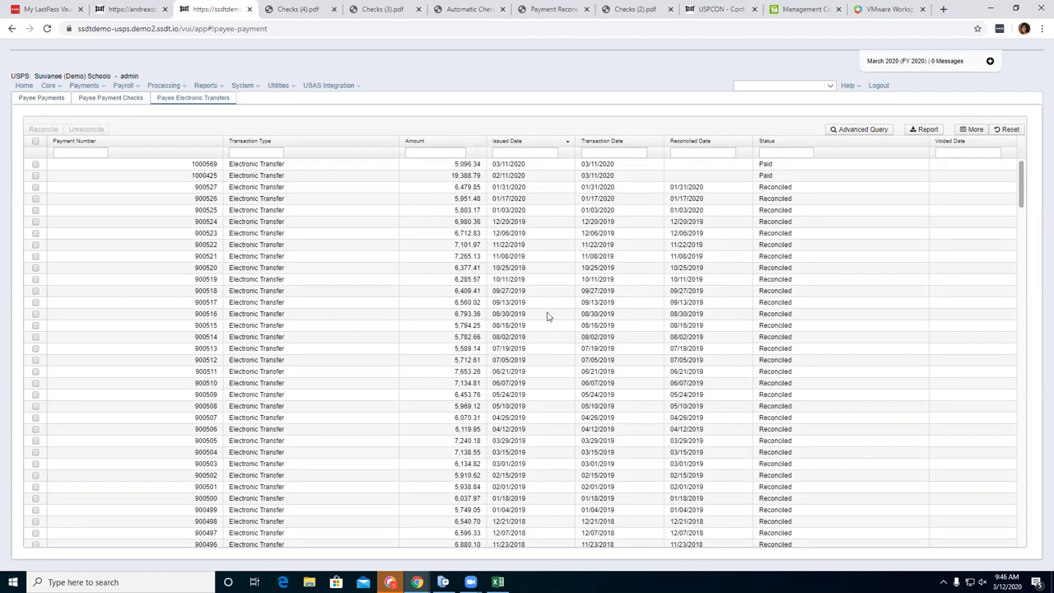
left_click(36, 164)
left_click(35, 177)
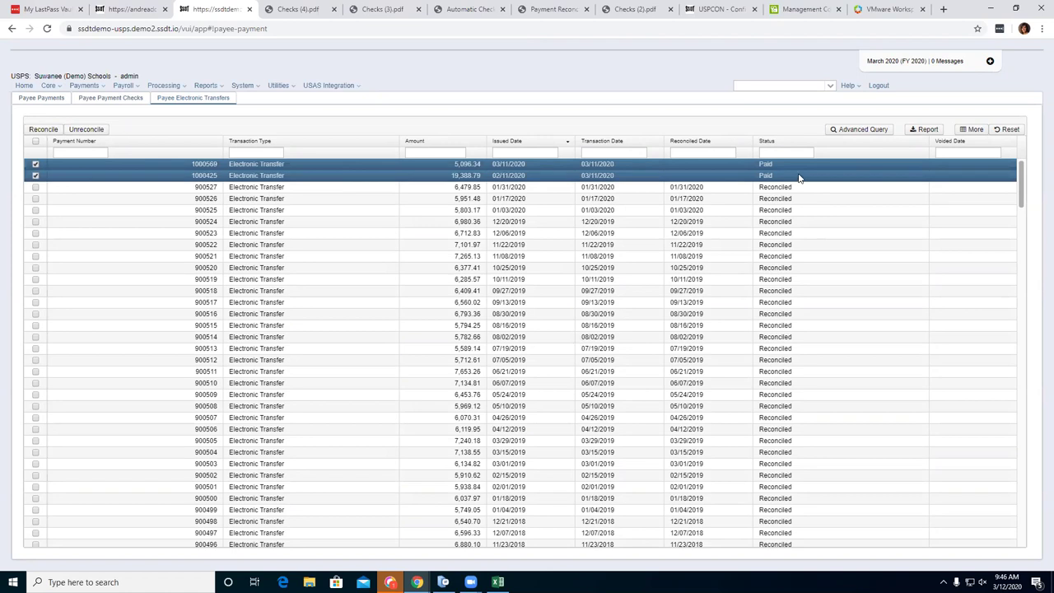
left_click(44, 132)
left_click(517, 329)
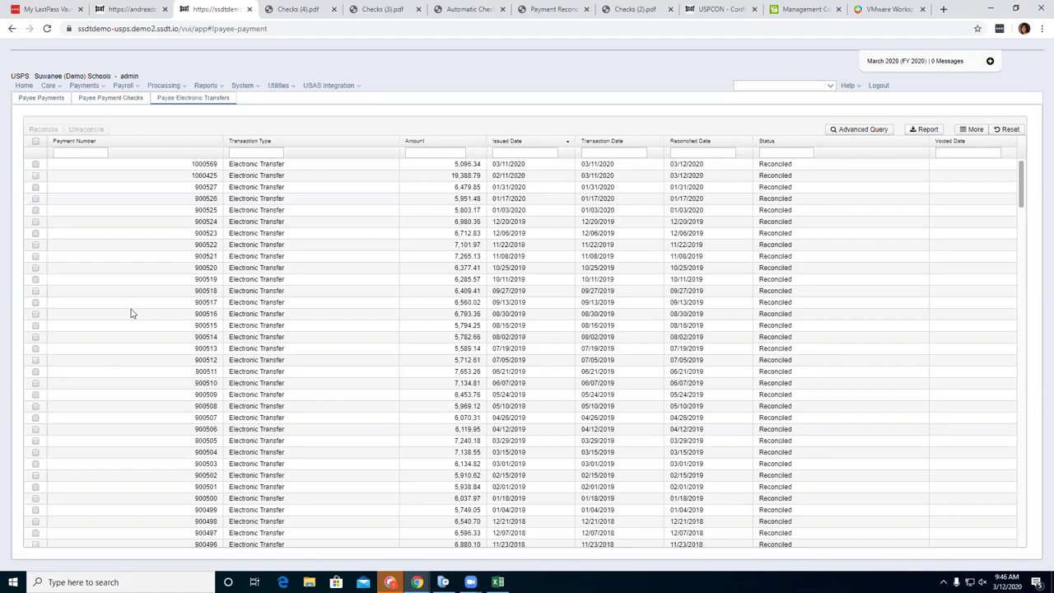
left_click(35, 164)
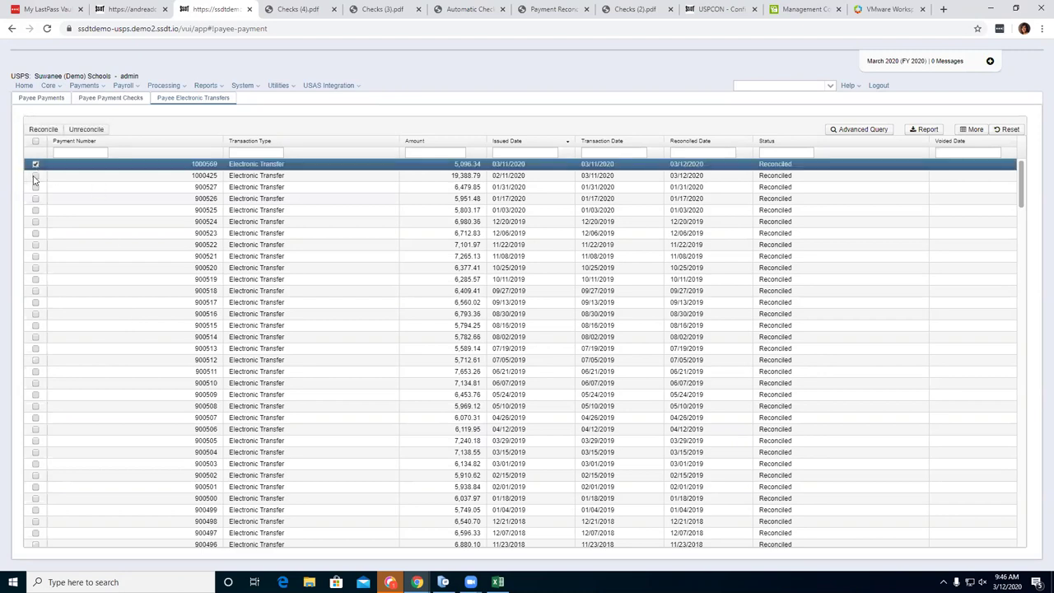
left_click(35, 176)
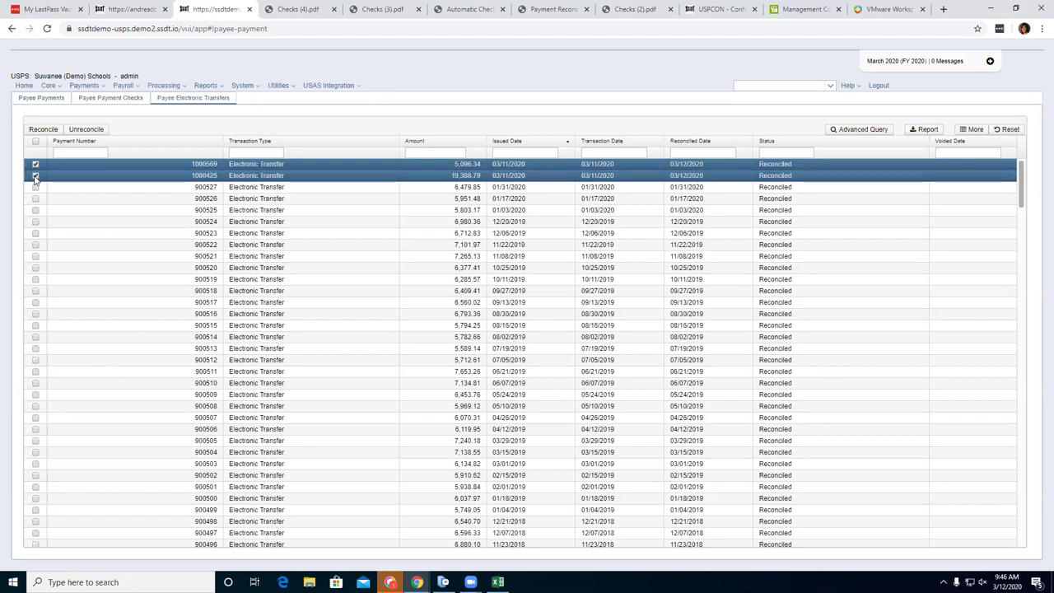
left_click(36, 164)
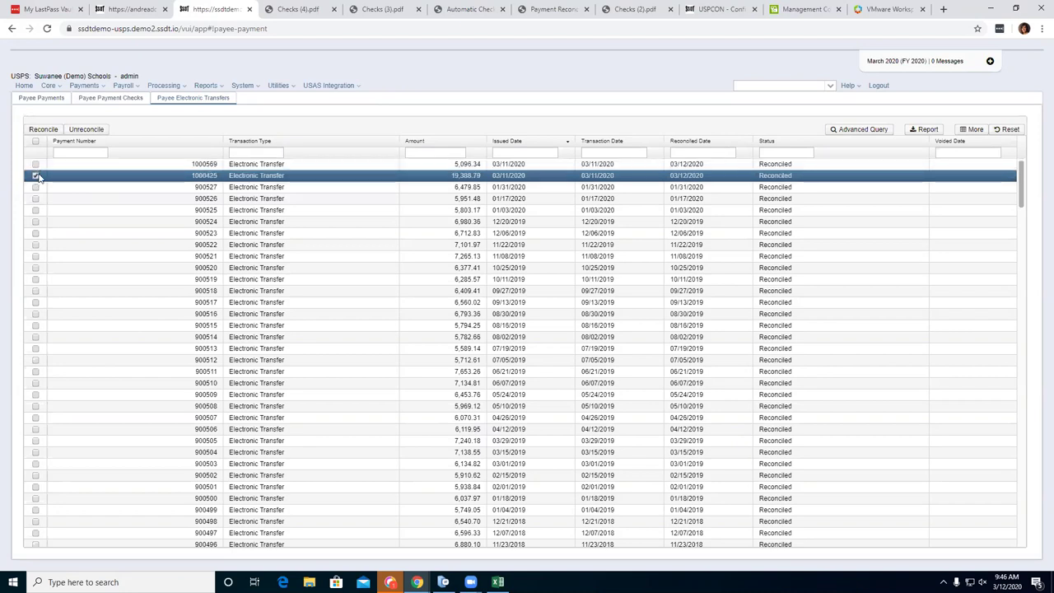
left_click(35, 176)
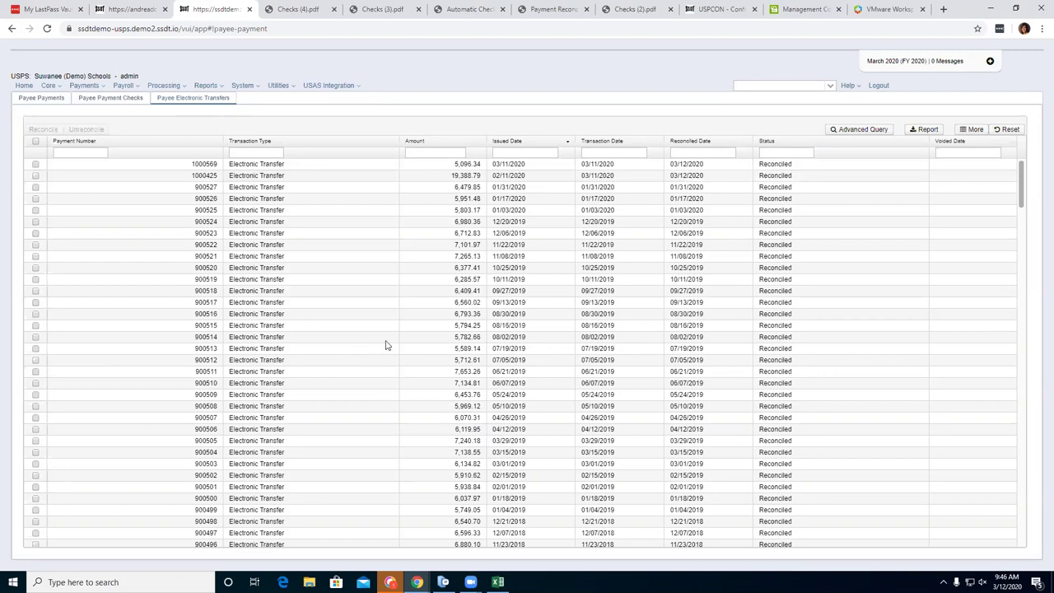
Open the Payroll payments list and look through its payments.
left_click(90, 85)
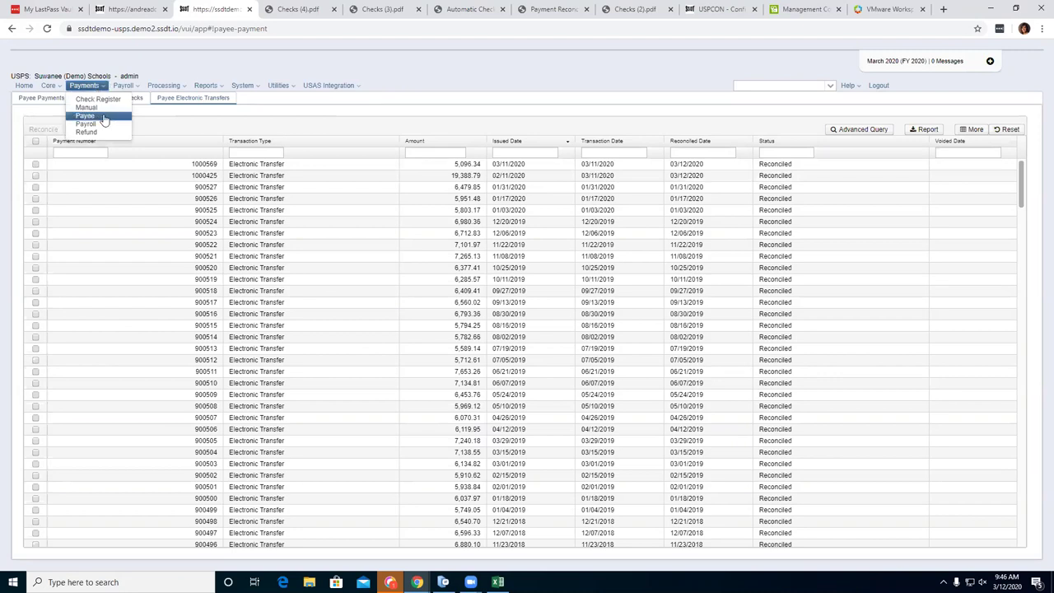
left_click(86, 115)
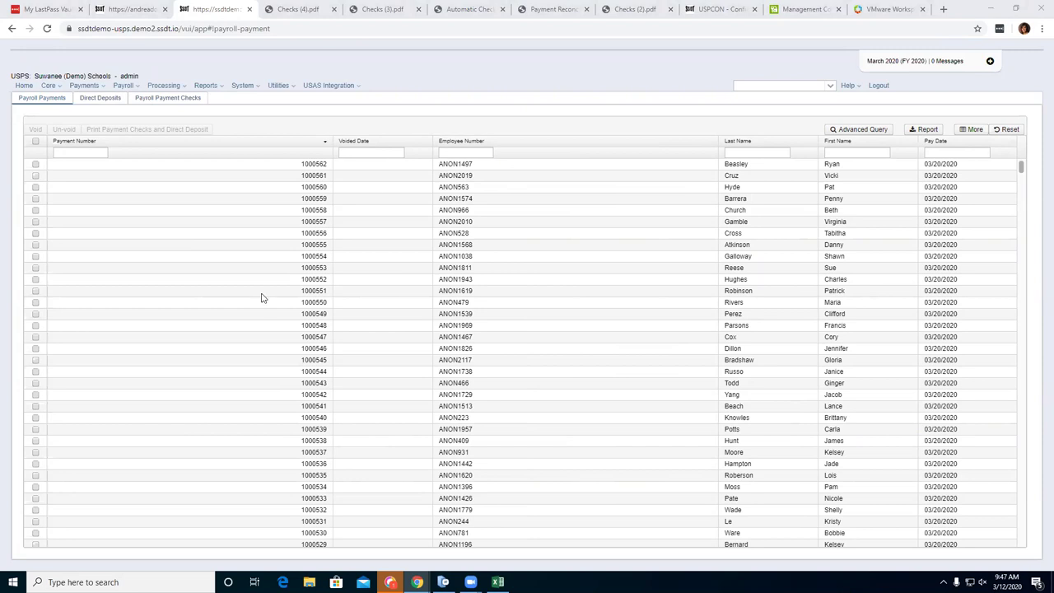
scroll(562, 264, "down", 10)
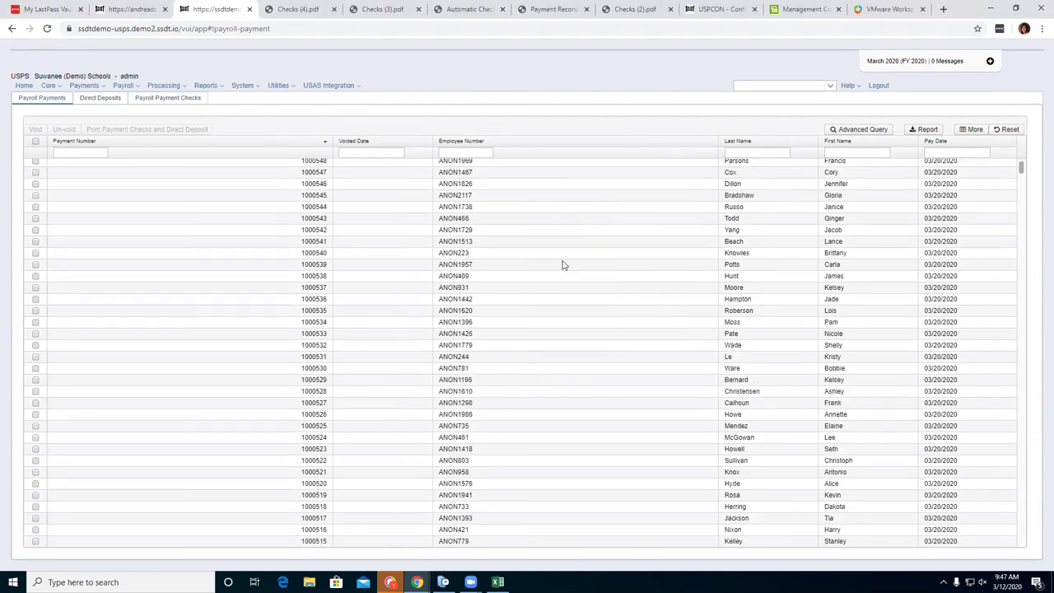
scroll(511, 305, "up", 10)
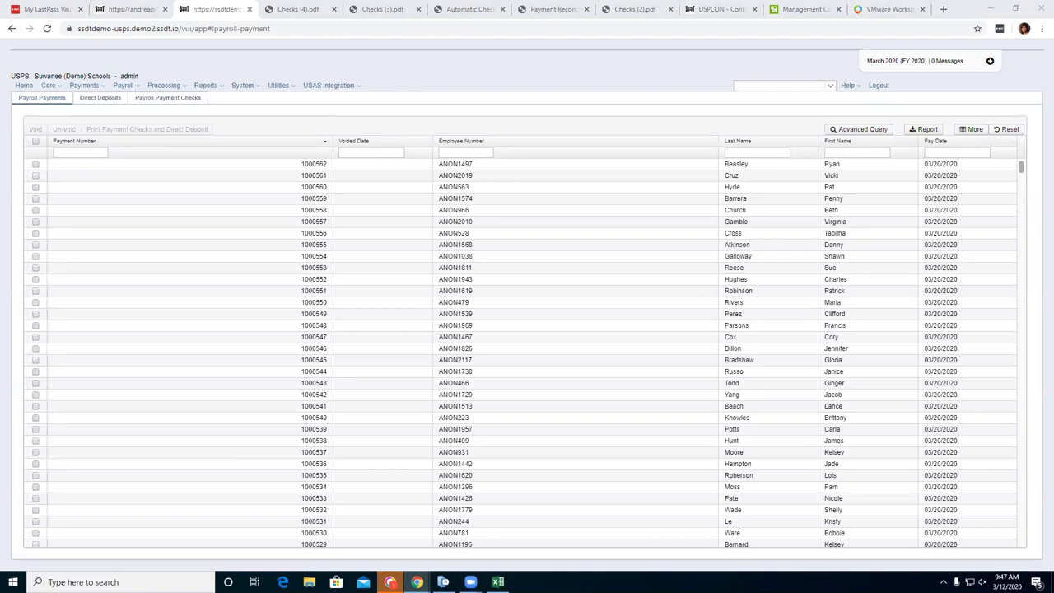
Select payroll payment 1000562, begin voiding it, and cancel the void.
left_click(35, 165)
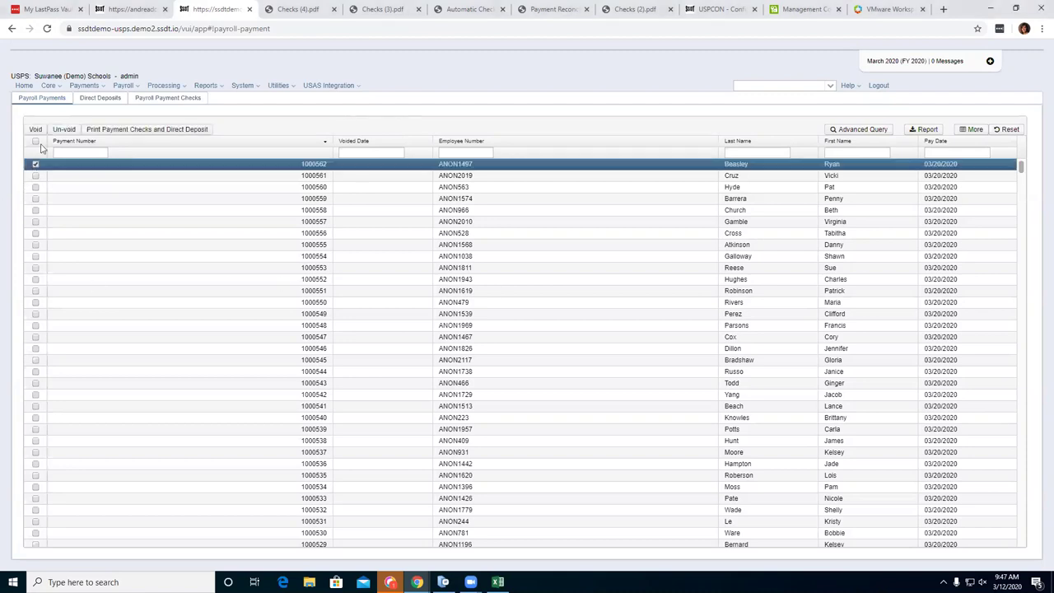
left_click(36, 130)
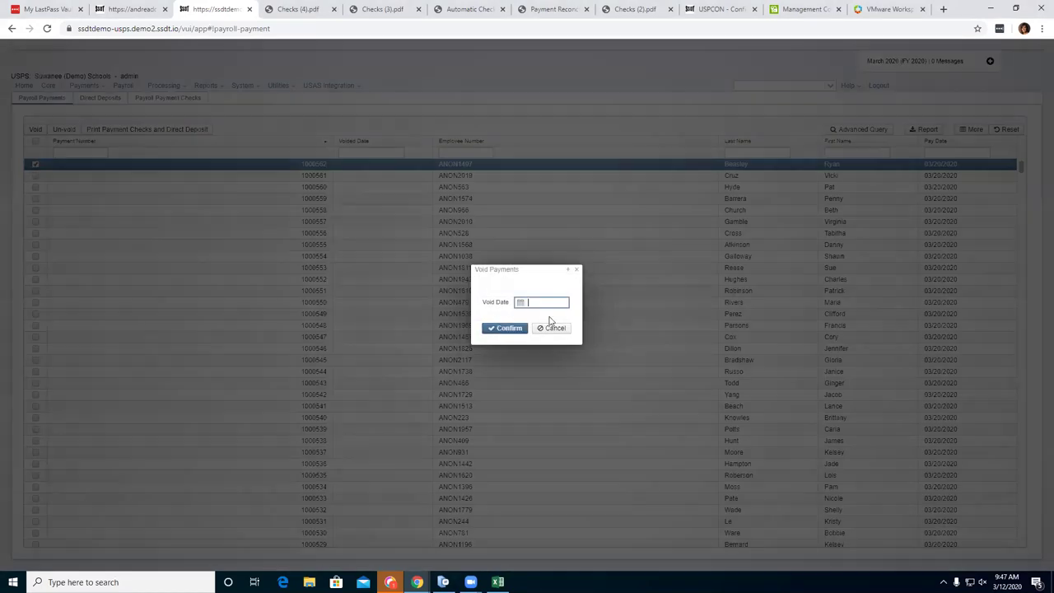
left_click(577, 270)
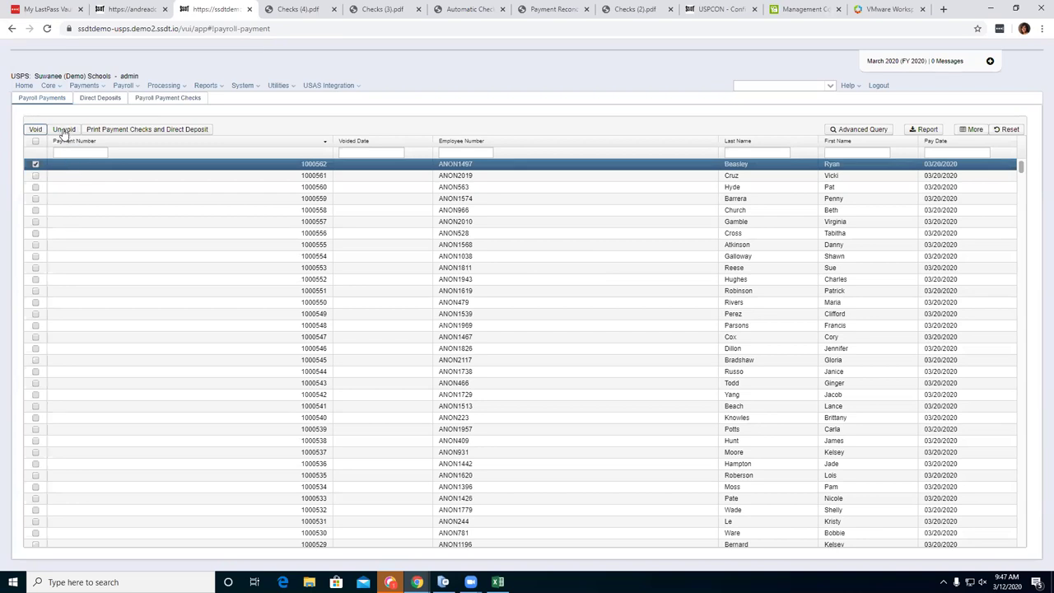
Print payroll payment 1000562 as a direct deposit in PDF format, named DirectDeposits.pdf, using the Default direct deposit form.
left_click(120, 134)
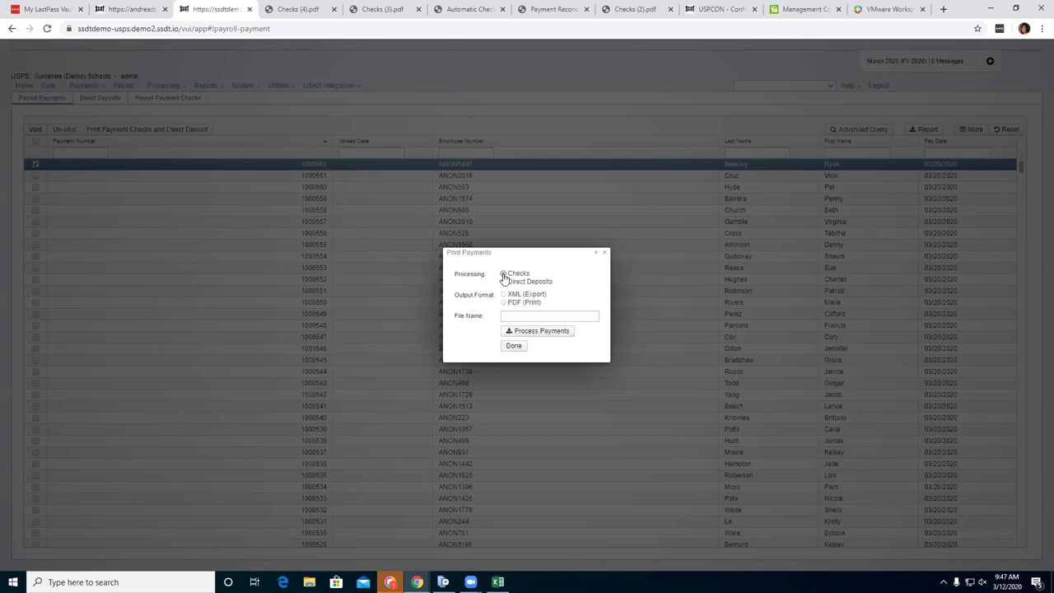
left_click(505, 283)
left_click(504, 273)
left_click(516, 317)
left_click(504, 303)
left_click(504, 283)
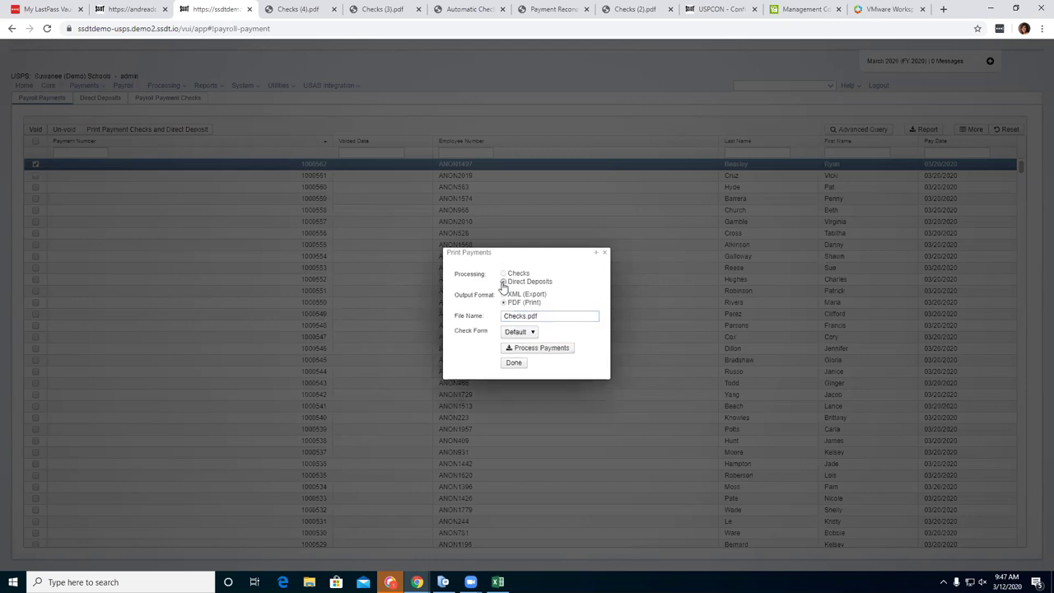
left_click(541, 349)
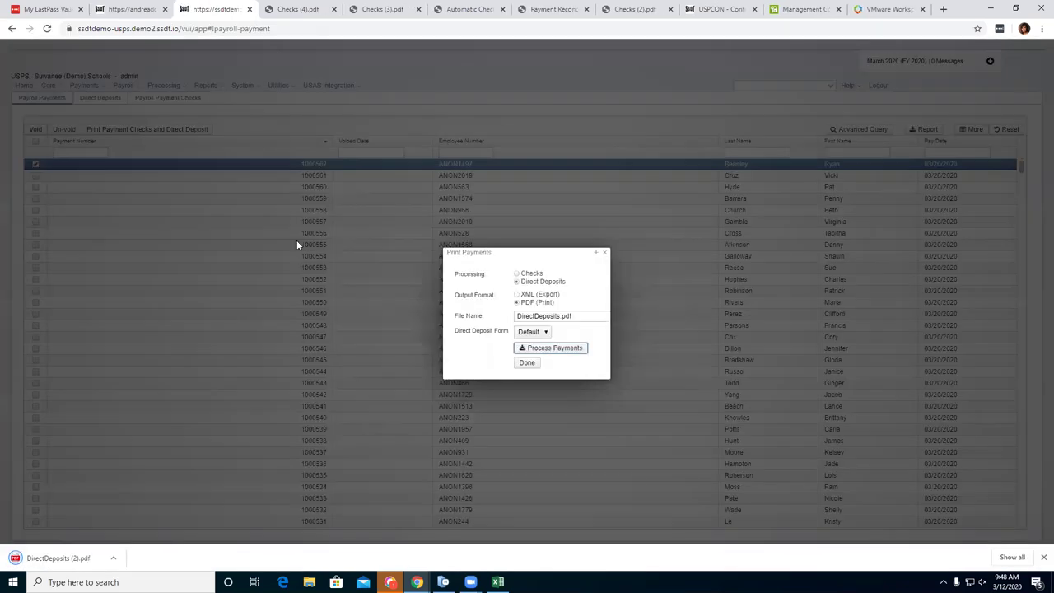
View the downloaded direct deposit notification PDF and return to the payment printing dialog.
left_click(51, 560)
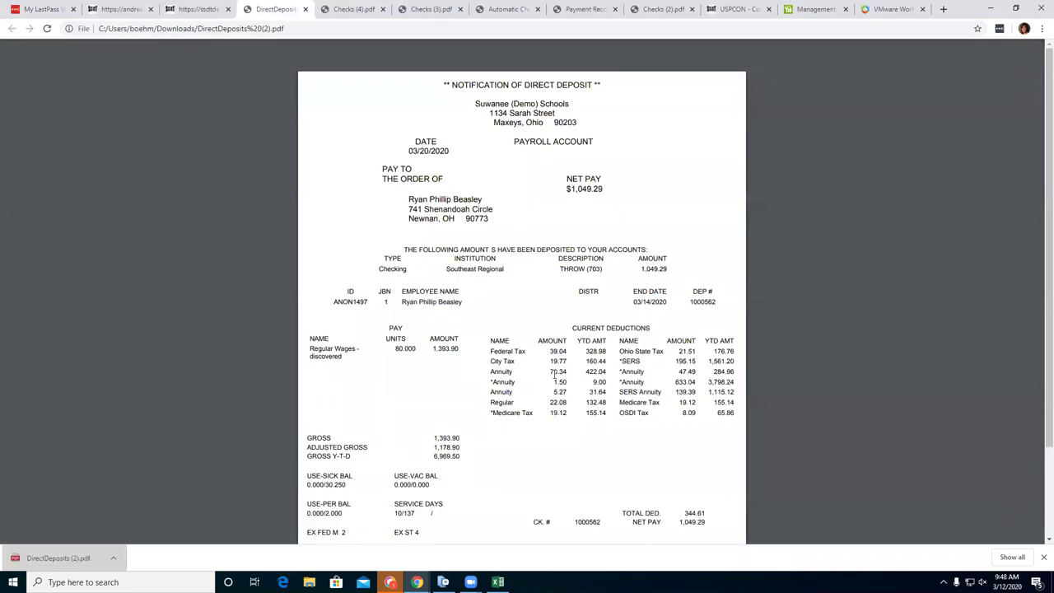
scroll(555, 375, "down", 1)
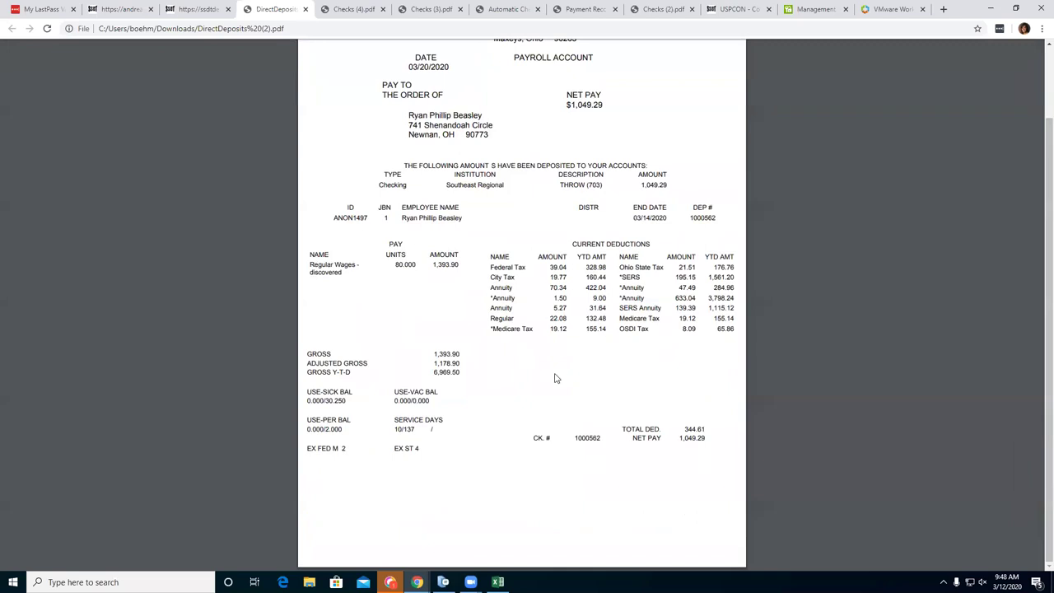
scroll(557, 376, "up", 1)
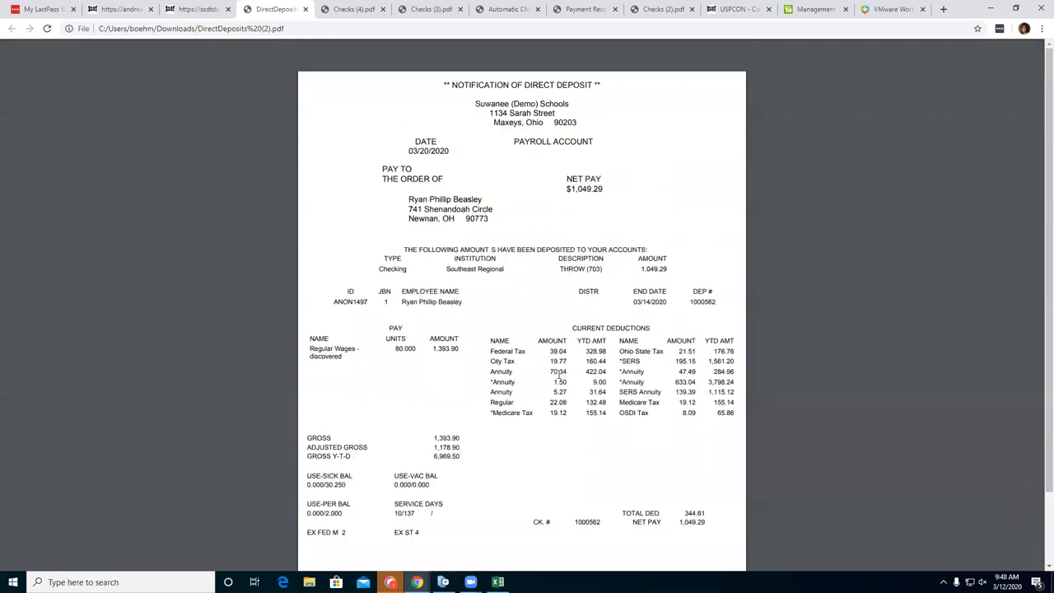
left_click(195, 9)
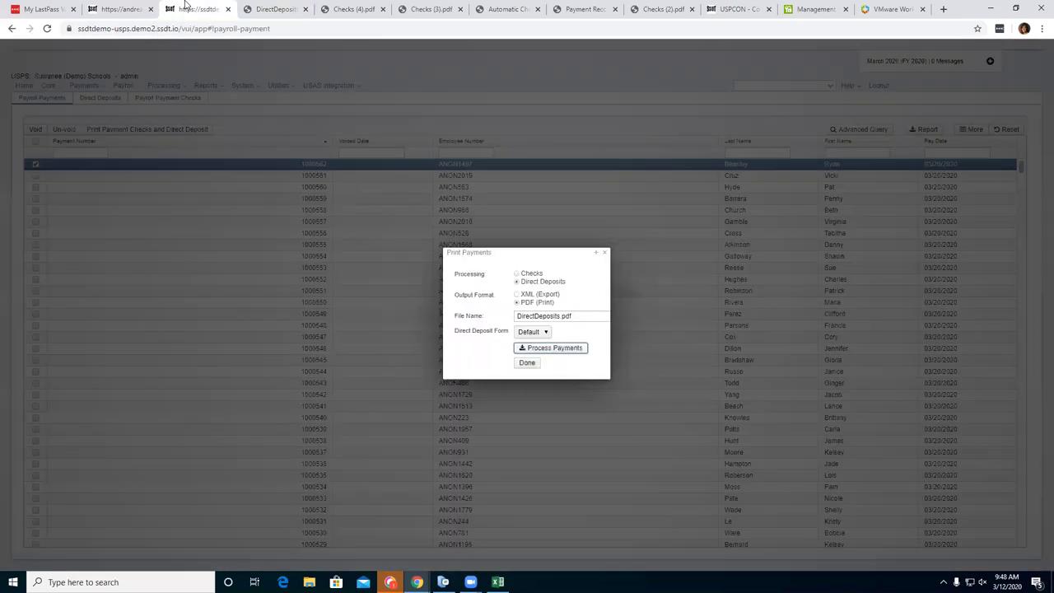
Print the payment as a check to Checks.pdf with the Default form, view and close the PDF, and finish by deselecting the payment.
left_click(517, 275)
left_click(522, 351)
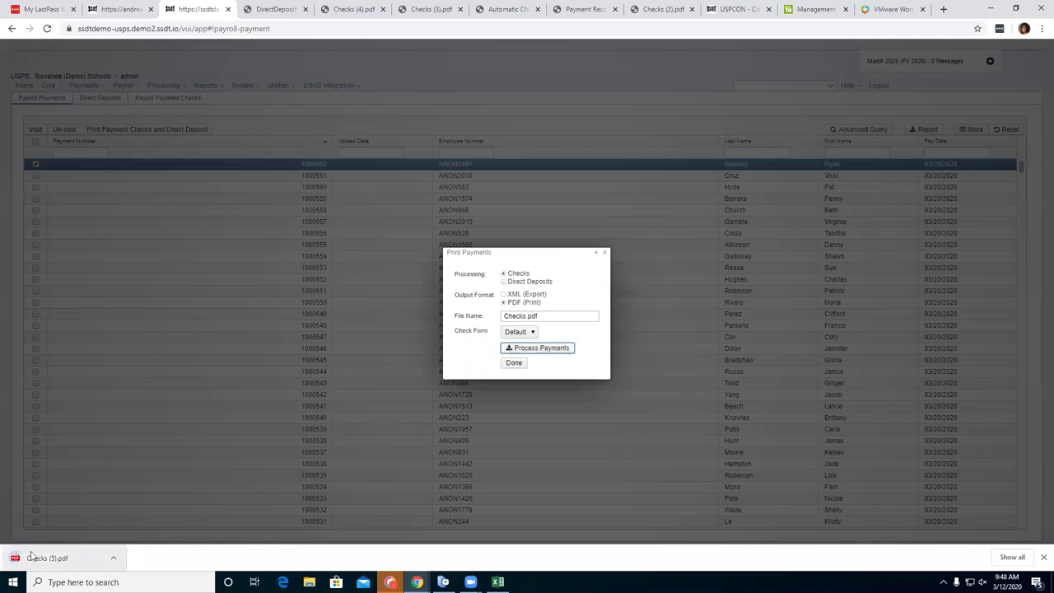
left_click(31, 558)
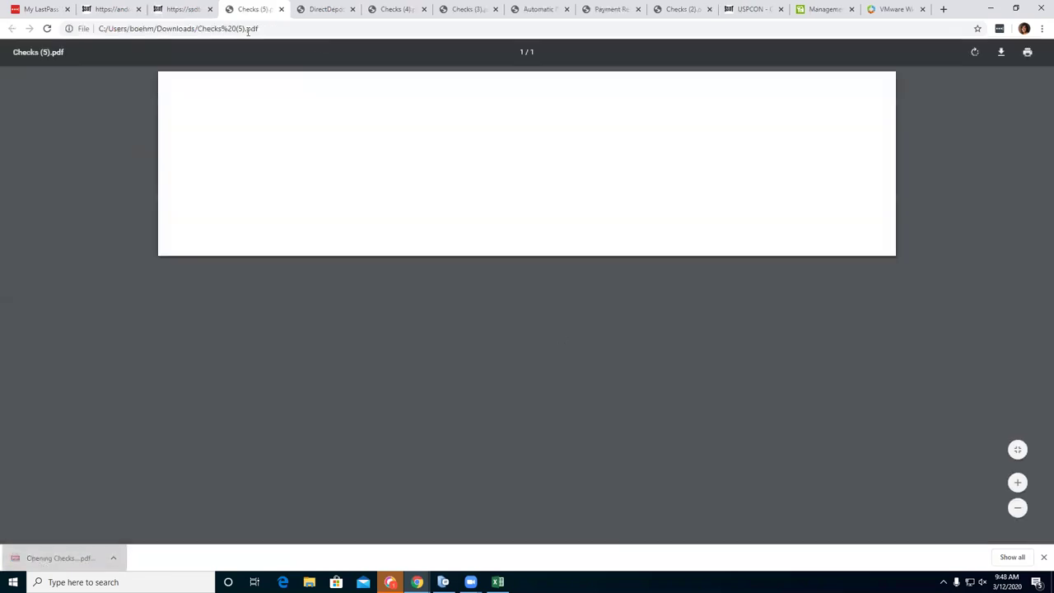
left_click(281, 9)
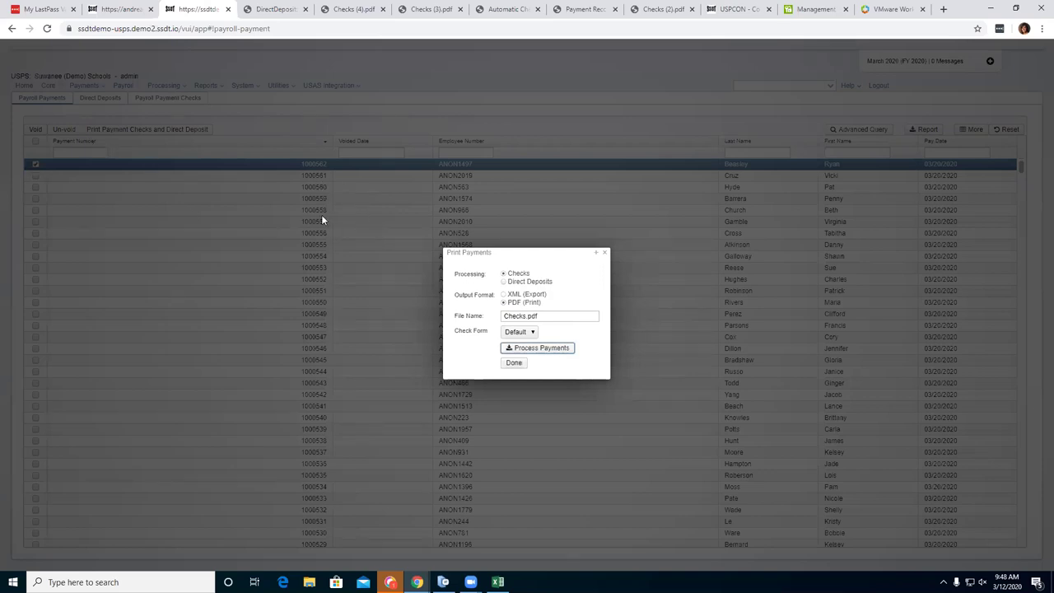
left_click(513, 364)
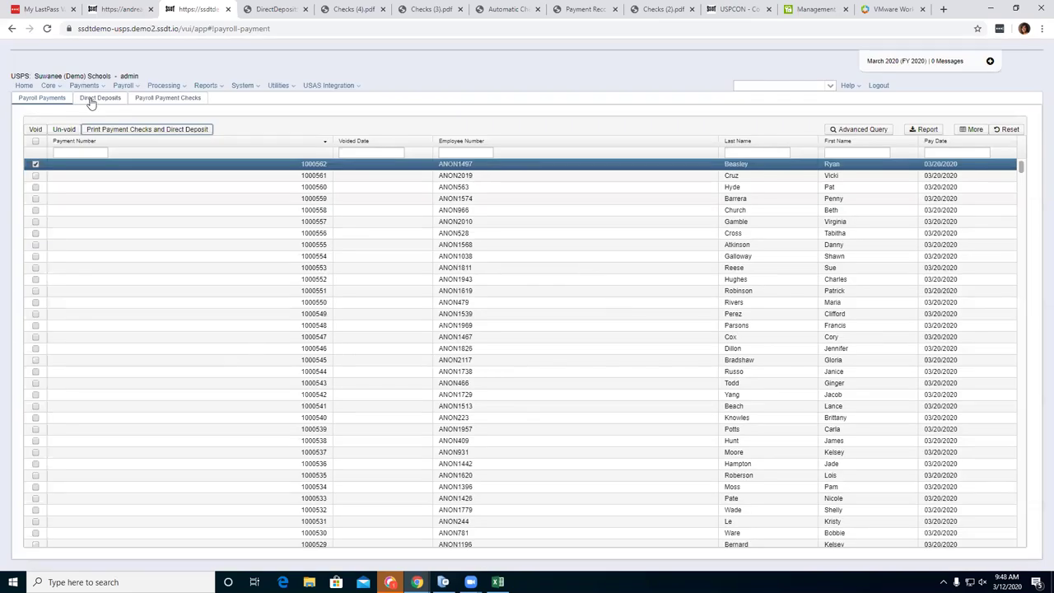
left_click(37, 164)
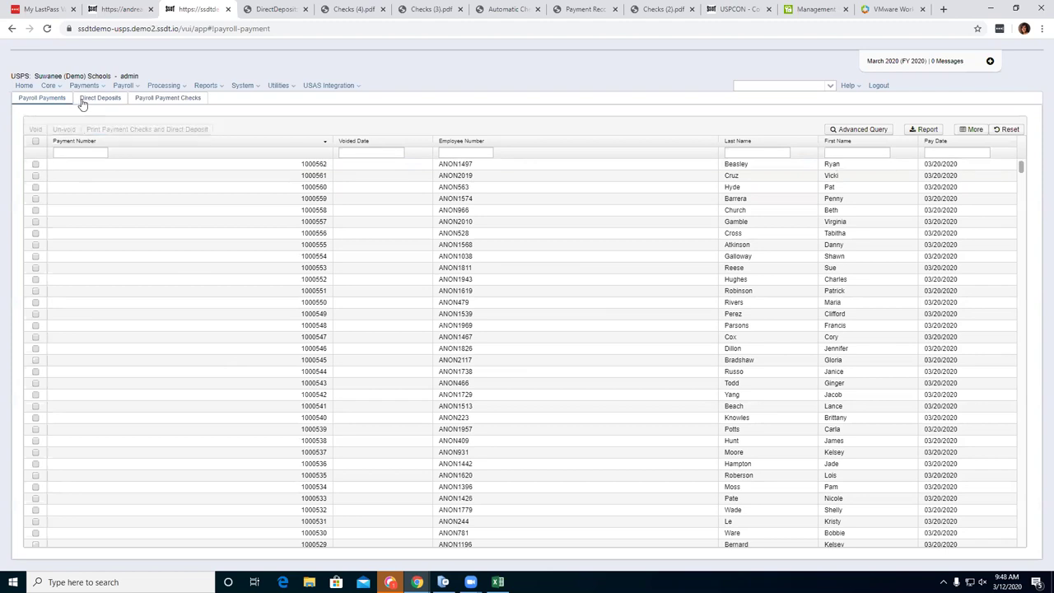
Open the payroll Direct Deposits list and select payment 1000471.
left_click(84, 100)
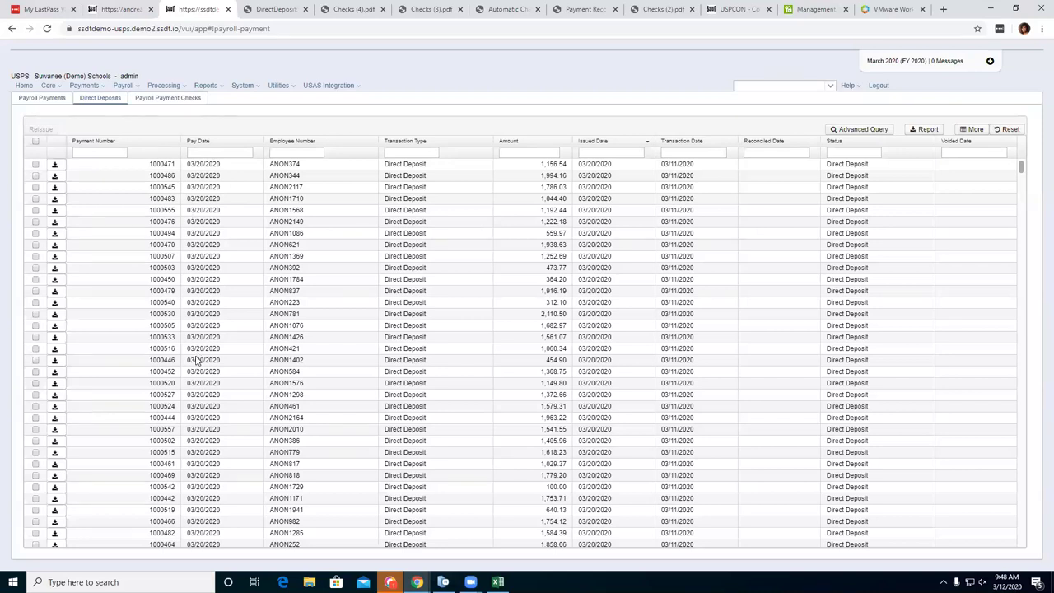
left_click(35, 164)
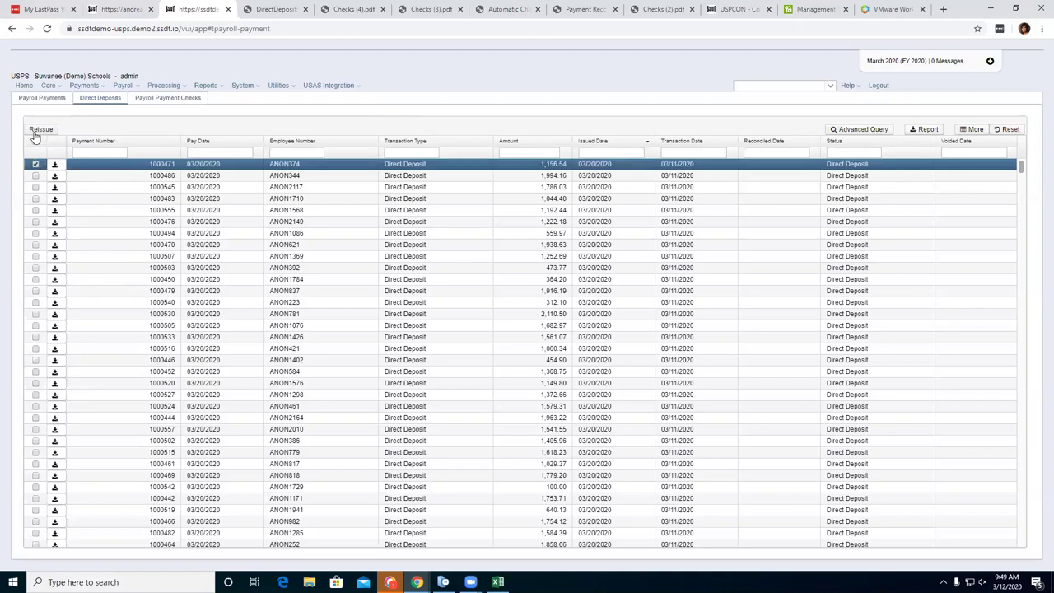
Reissue the selected direct deposit as a check from bank account 1 - Default Bank Account, with reissue date 03/12/2020.
left_click(37, 130)
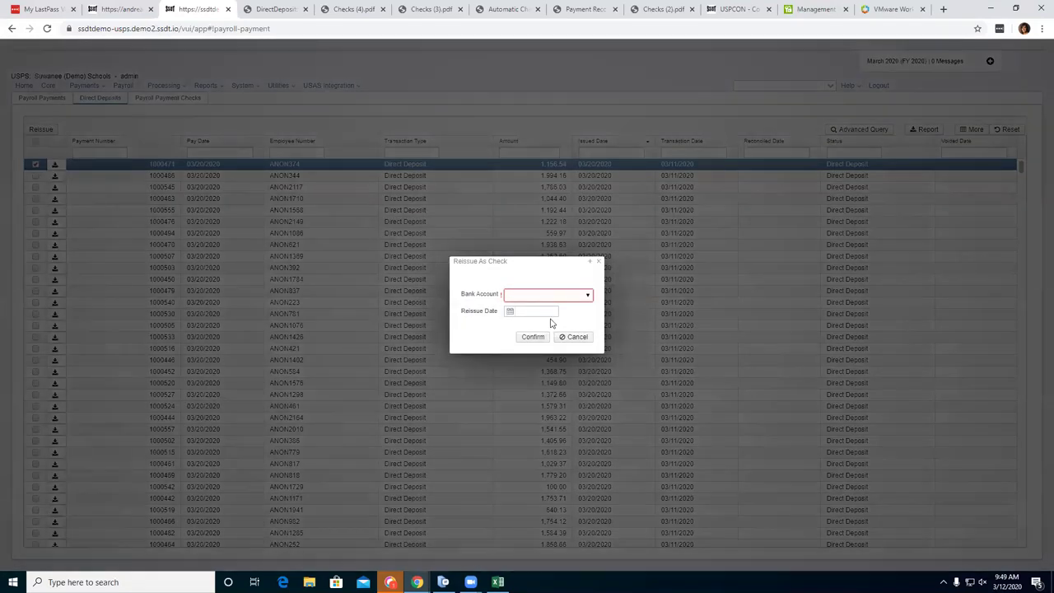
left_click(580, 300)
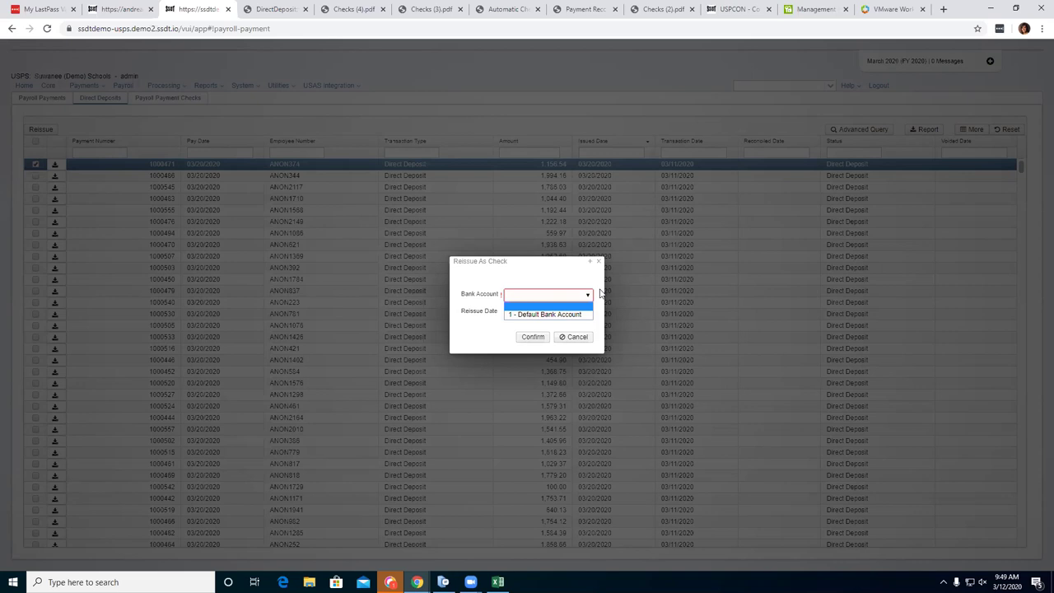
left_click(587, 295)
left_click(588, 296)
left_click(574, 315)
left_click(545, 312)
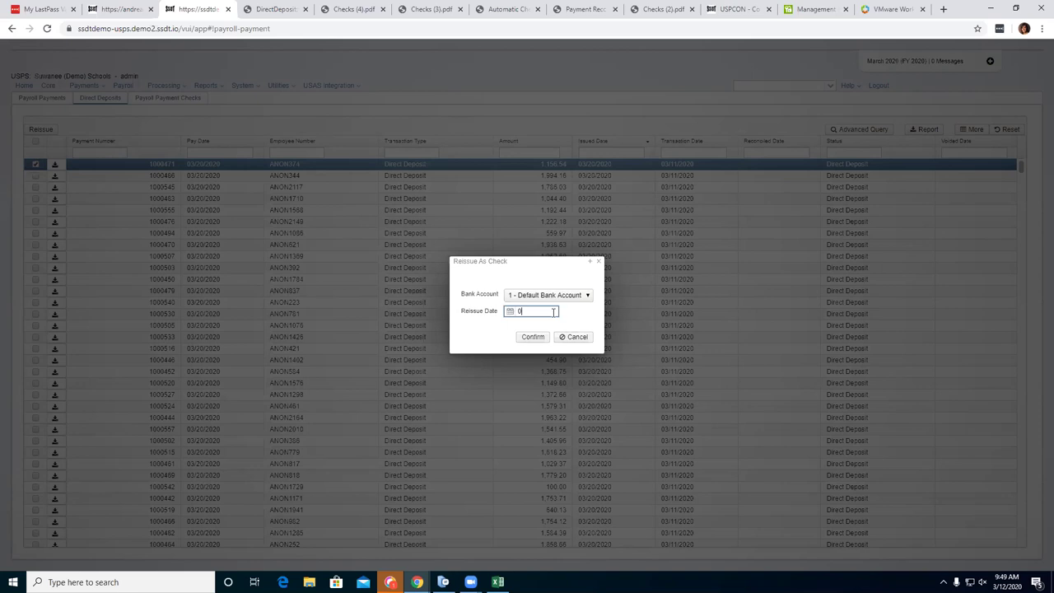
left_click(524, 339)
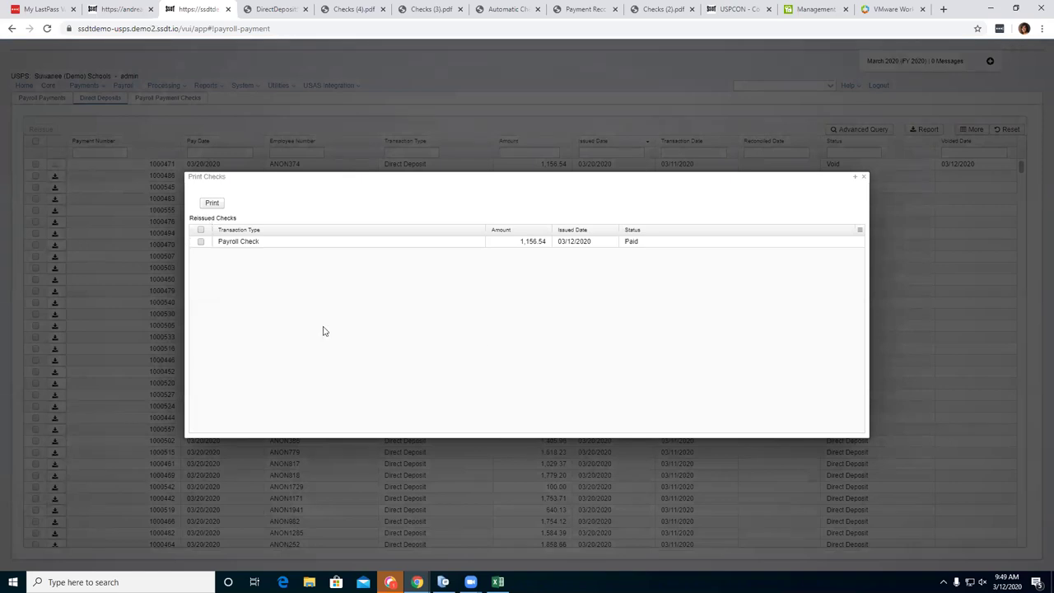
Print the reissued payroll check as Checks.pdf in PDF format with the Default form, and open the downloaded file.
left_click(201, 242)
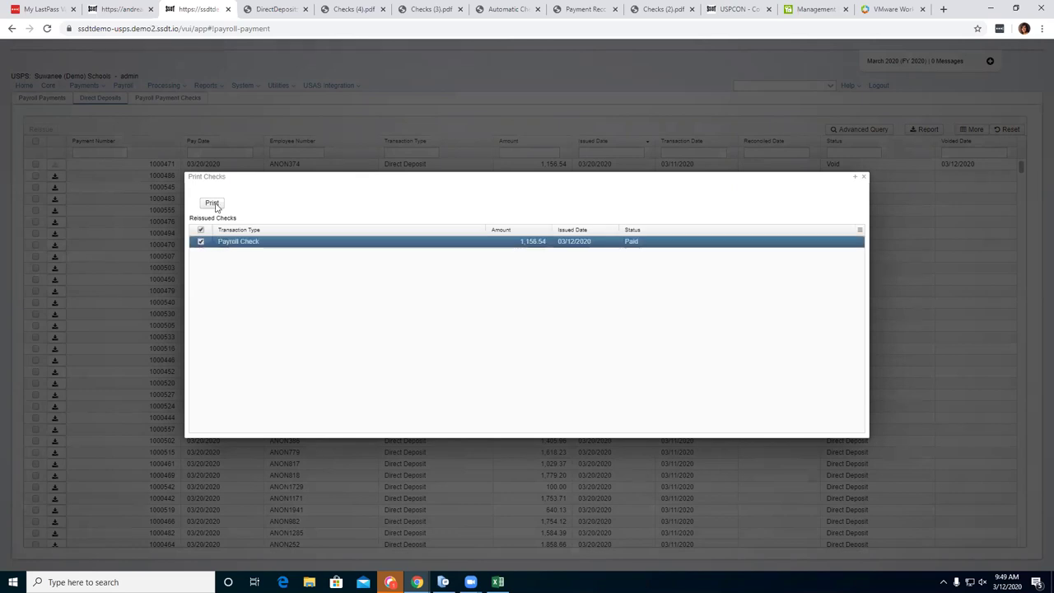
left_click(212, 203)
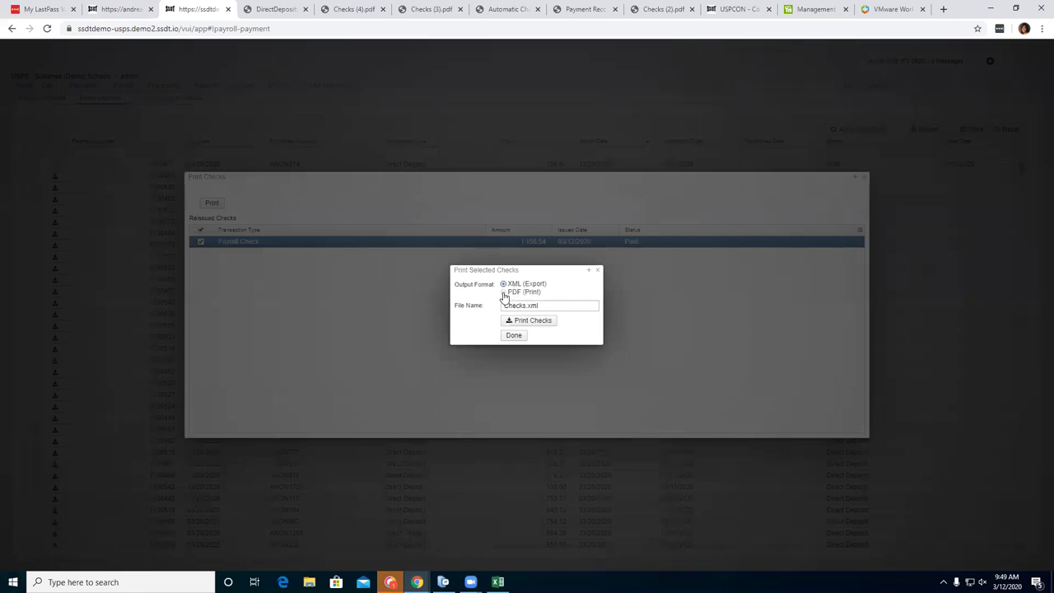
left_click(503, 292)
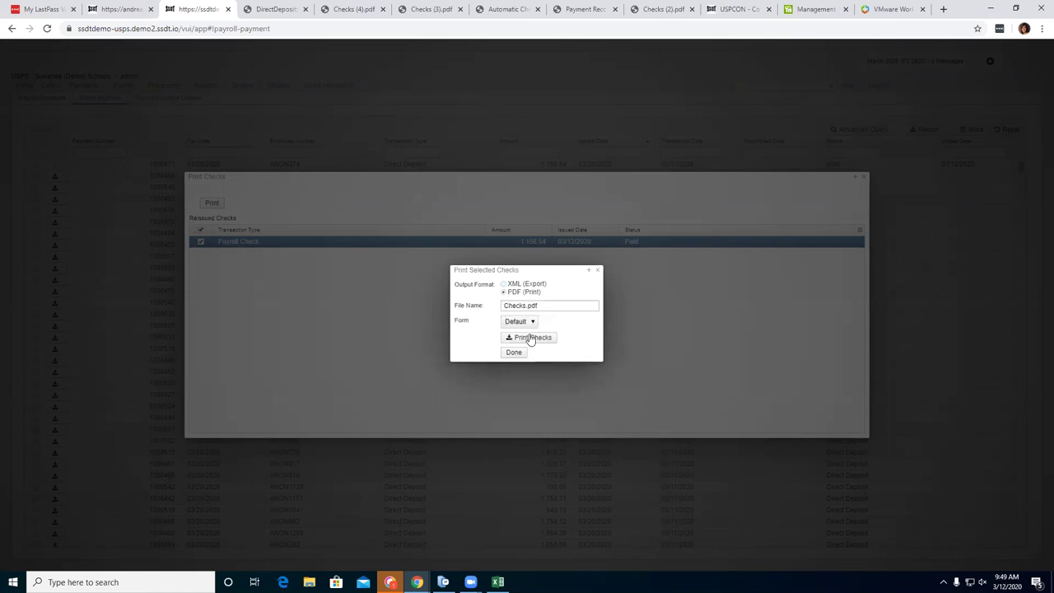
left_click(530, 338)
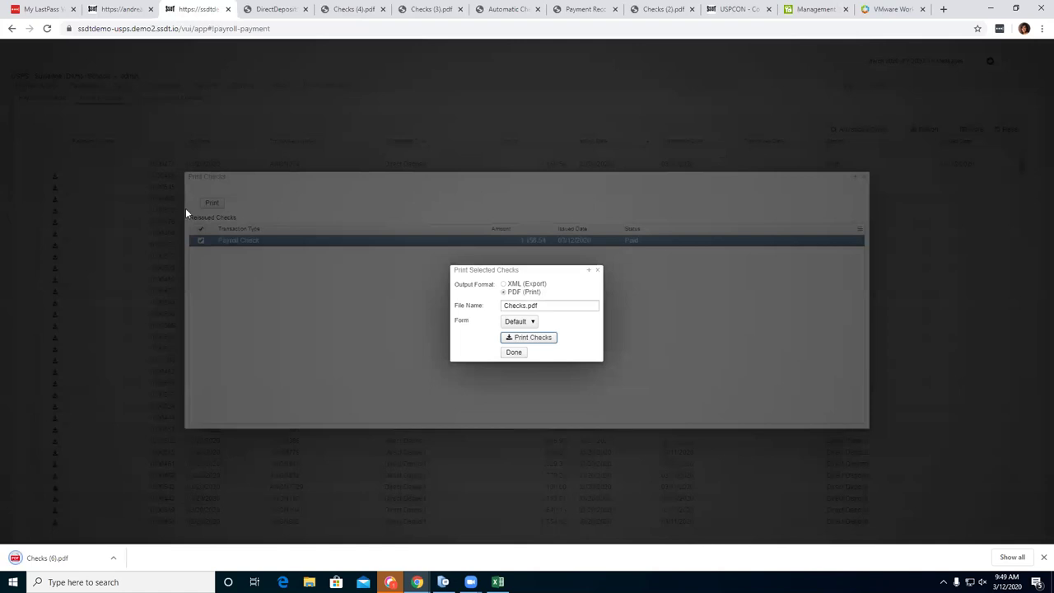
left_click(63, 558)
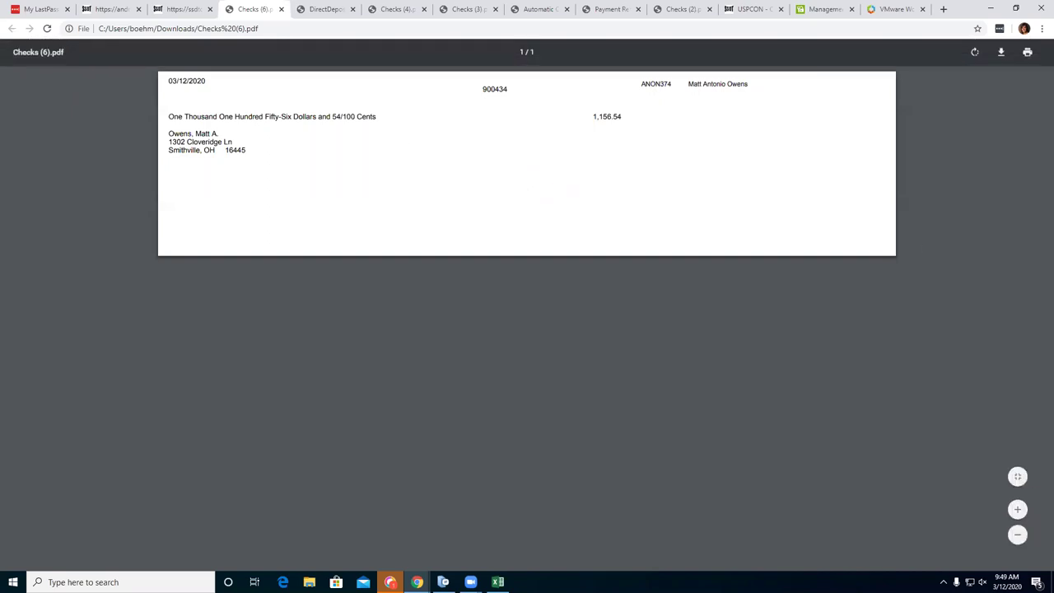
Return to the payroll payments page, close both check printing dialogs, and show the list of payroll payment checks.
left_click(183, 10)
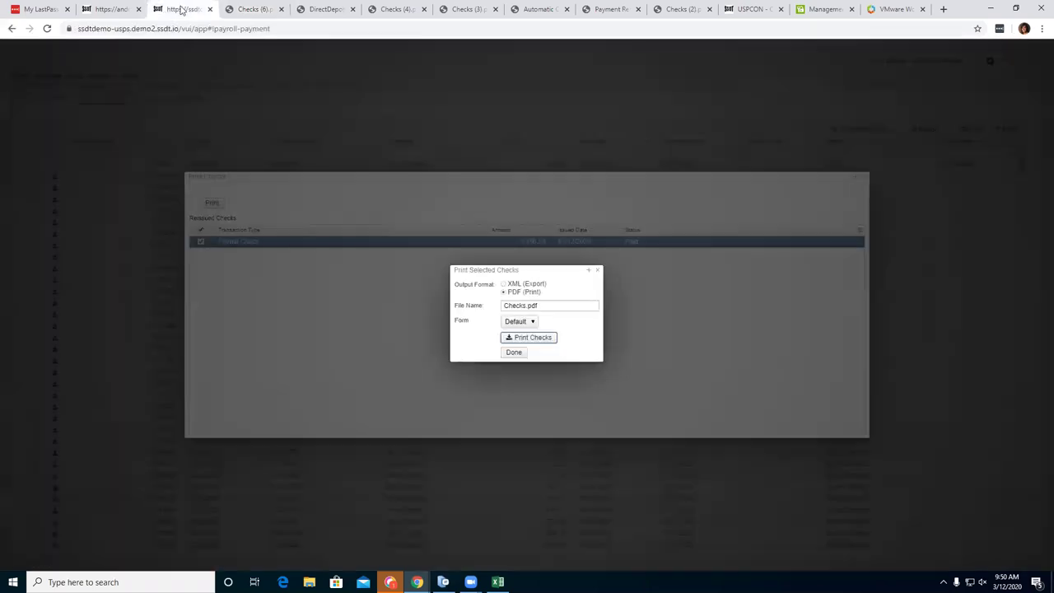
left_click(523, 356)
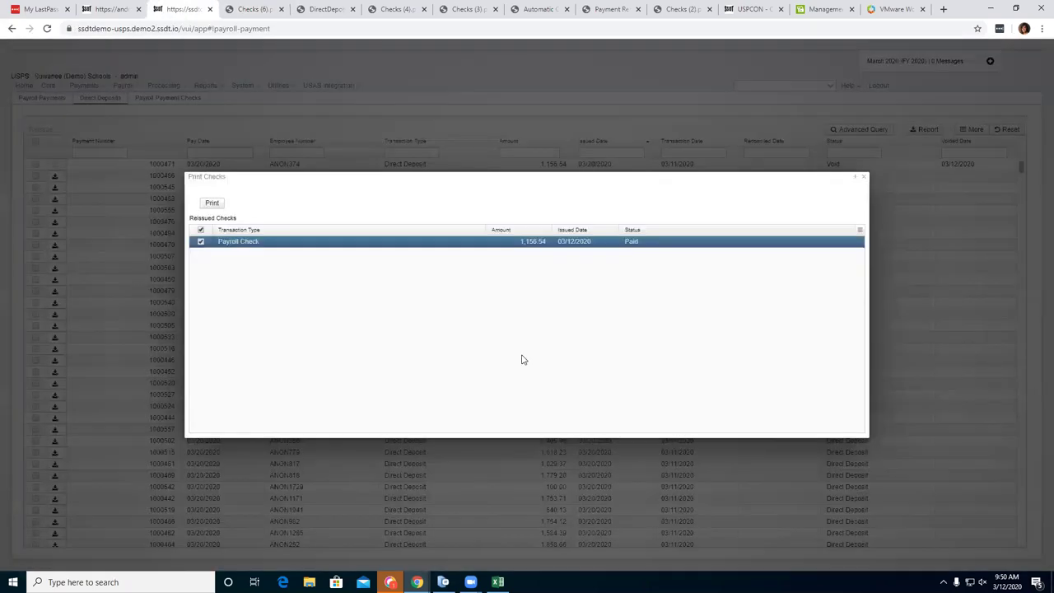
left_click(863, 176)
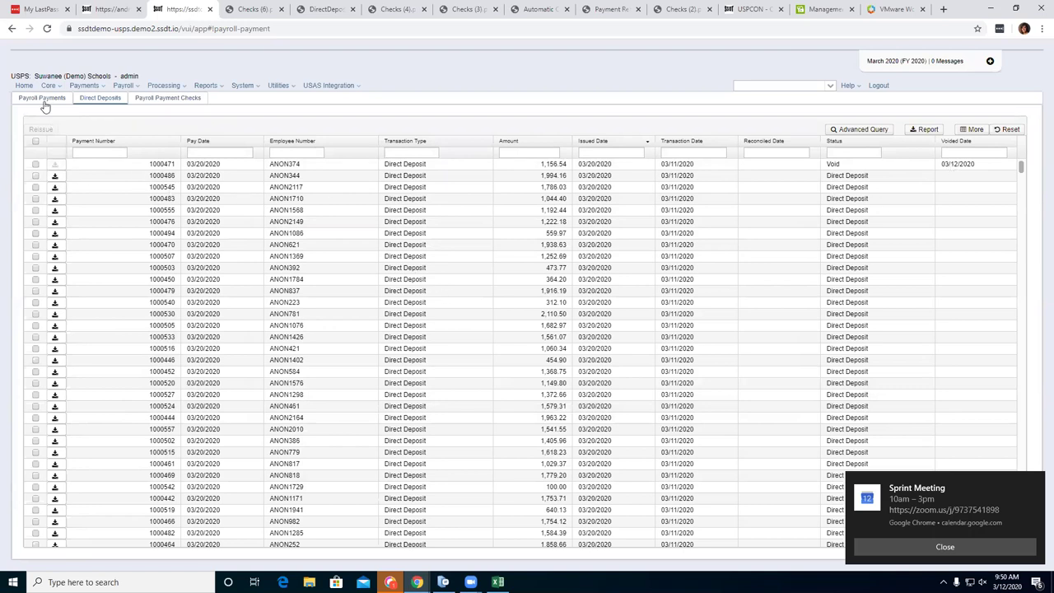
left_click(170, 98)
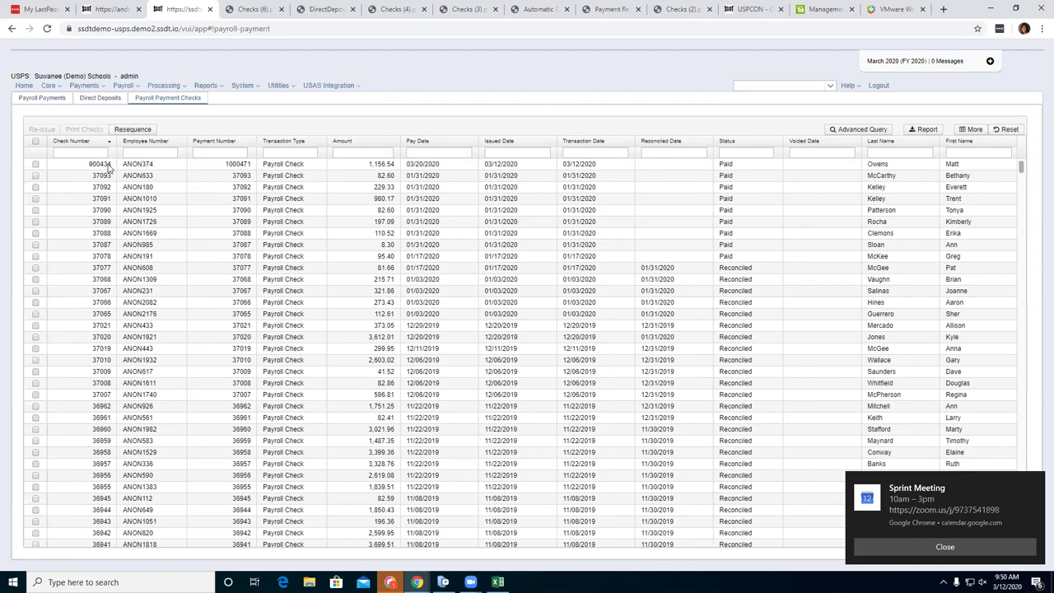
Generate a resubmission ACH file for the second direct deposit using the prefilled account and routing numbers, and inspect the downloaded text file.
left_click(90, 101)
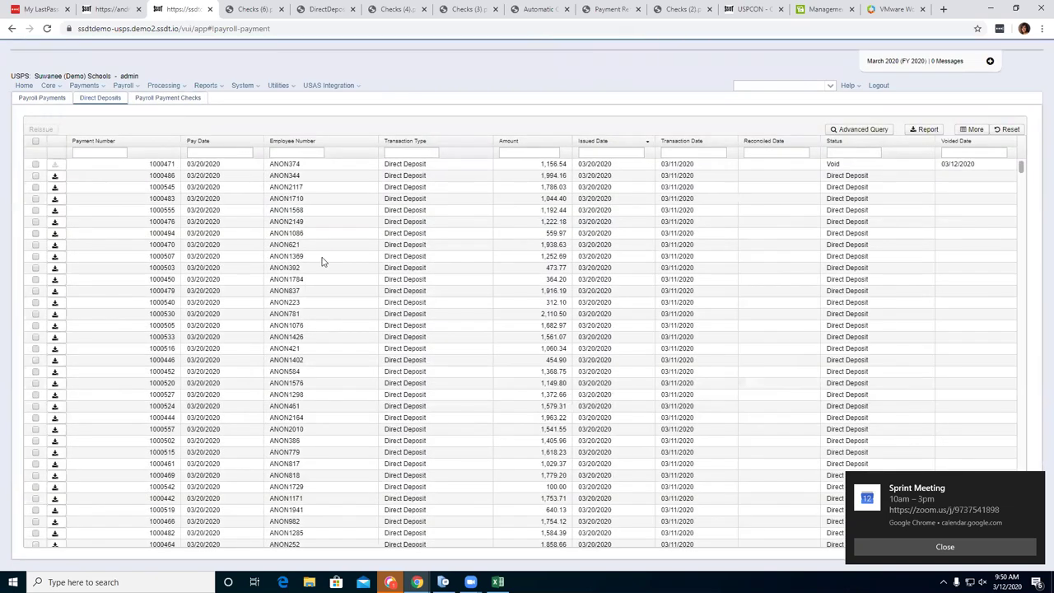
left_click(54, 178)
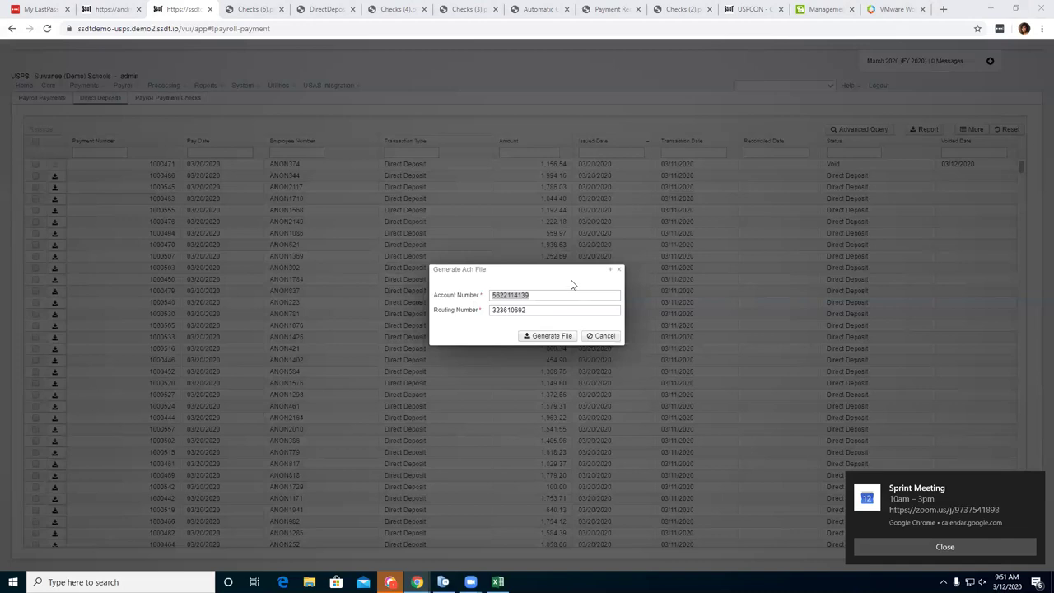
left_click(558, 340)
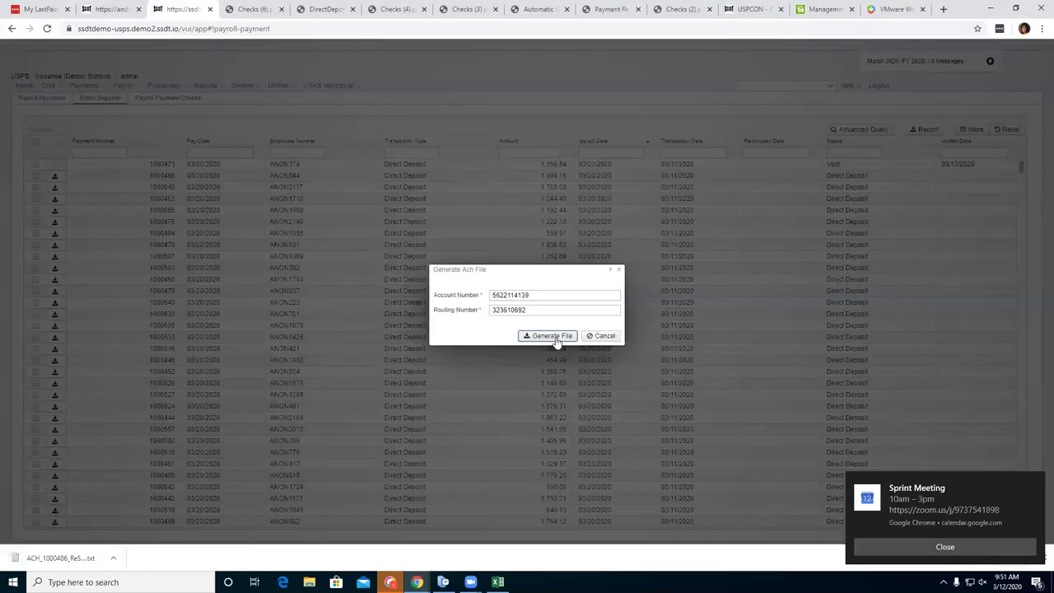
left_click(70, 558)
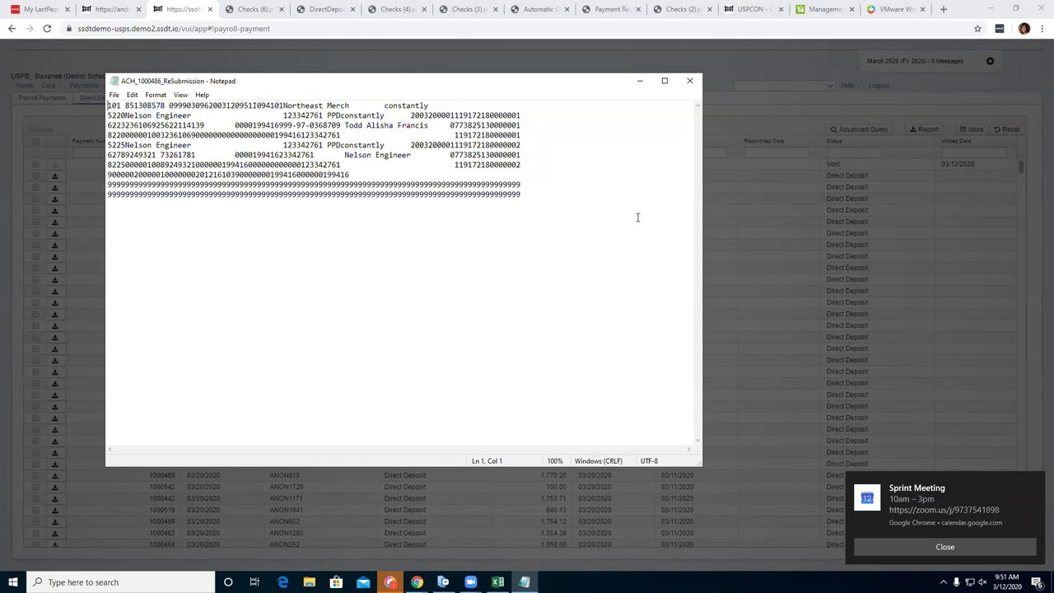
left_click(695, 77)
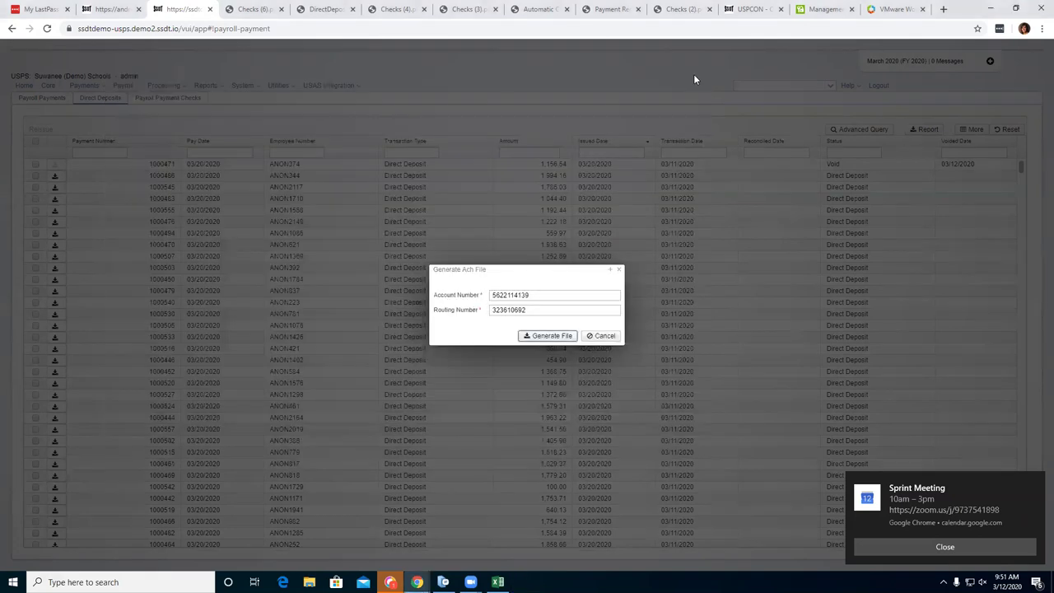
left_click(608, 336)
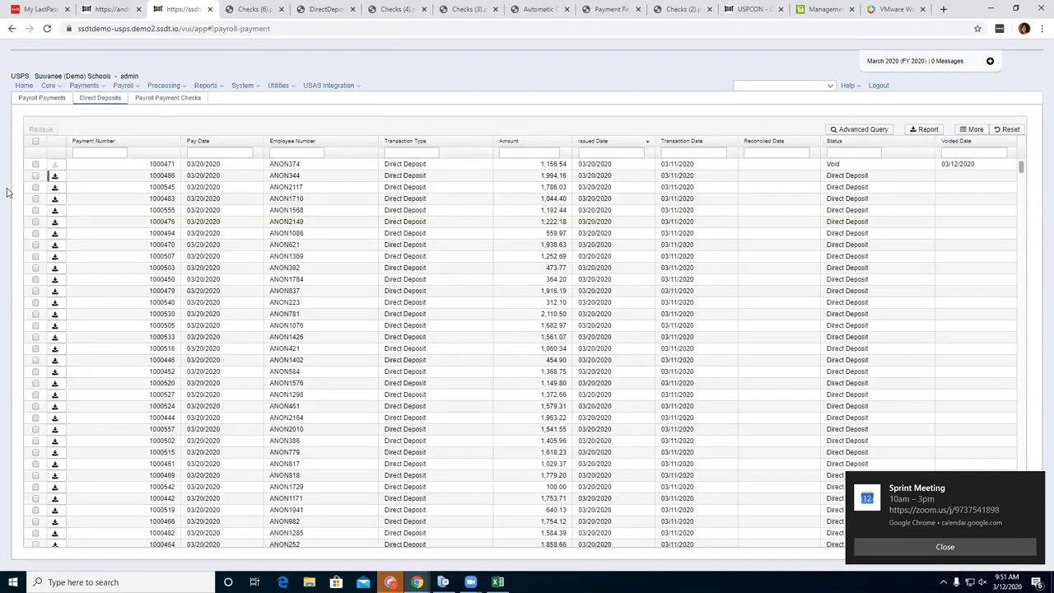
Examine the Reissue Checks form for the newly reissued payroll check and leave it without reissuing.
left_click(160, 99)
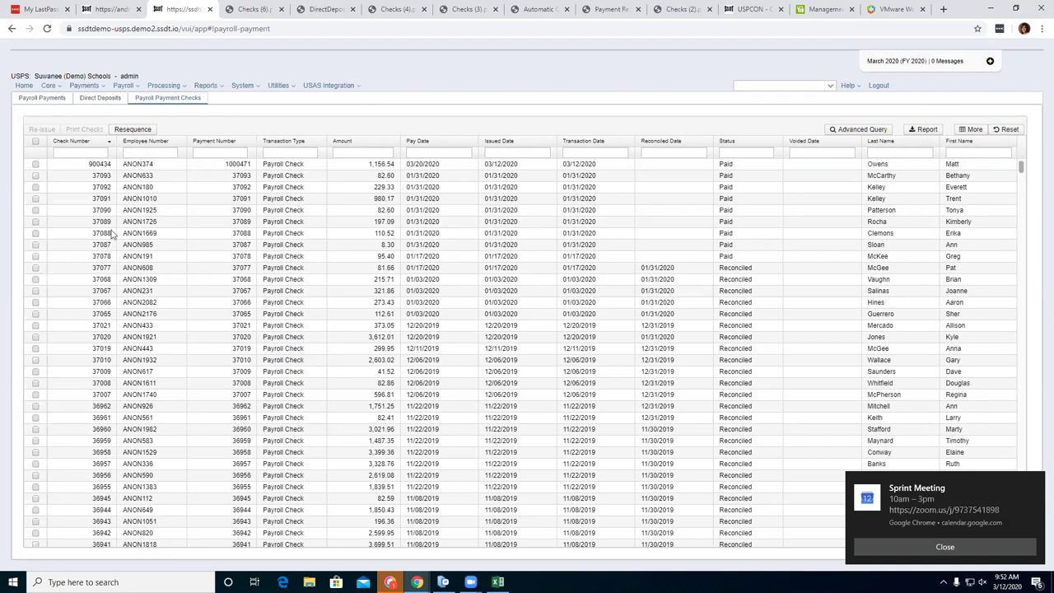
left_click(36, 165)
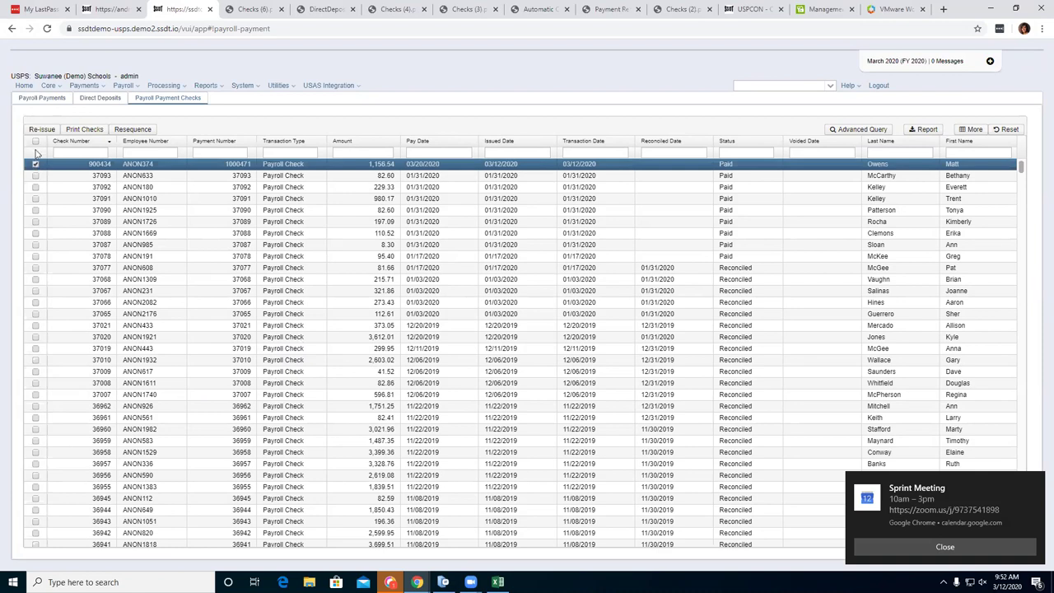
left_click(40, 130)
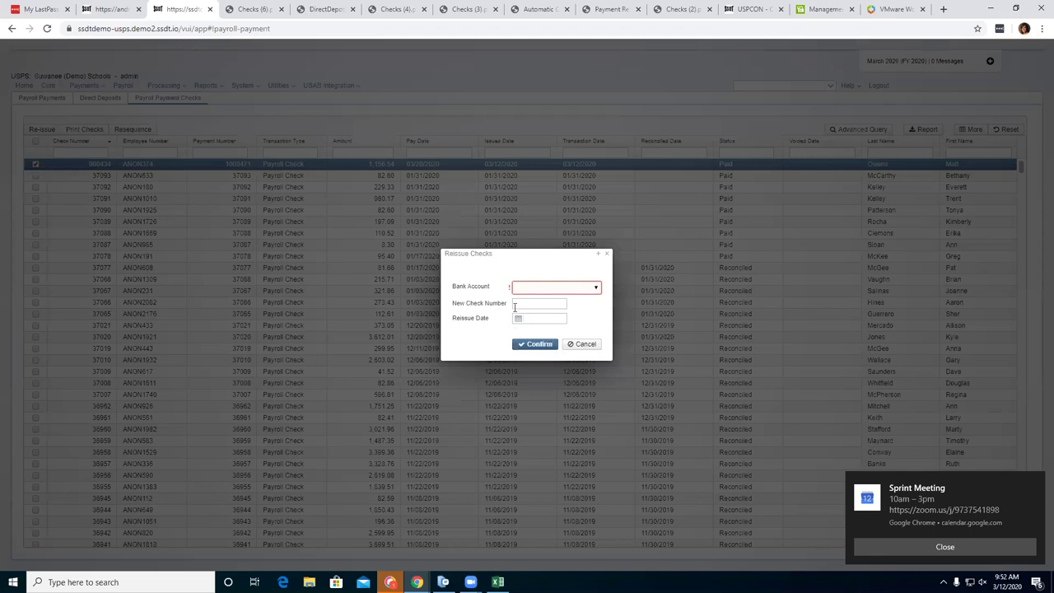
left_click(585, 345)
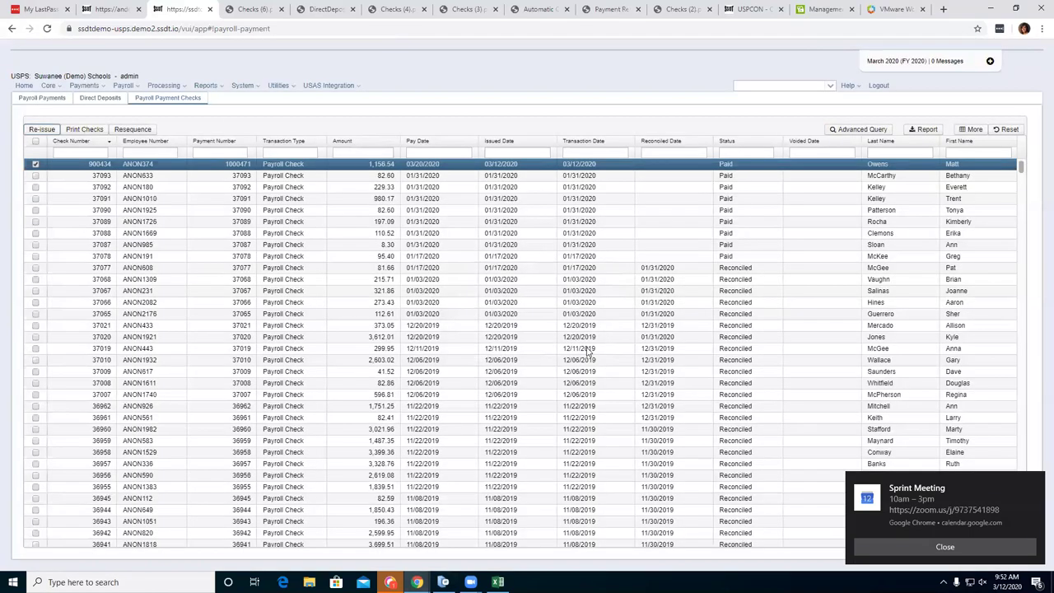
Examine the output options for printing the selected payroll check, closing them and the meeting notification without processing payments.
left_click(85, 129)
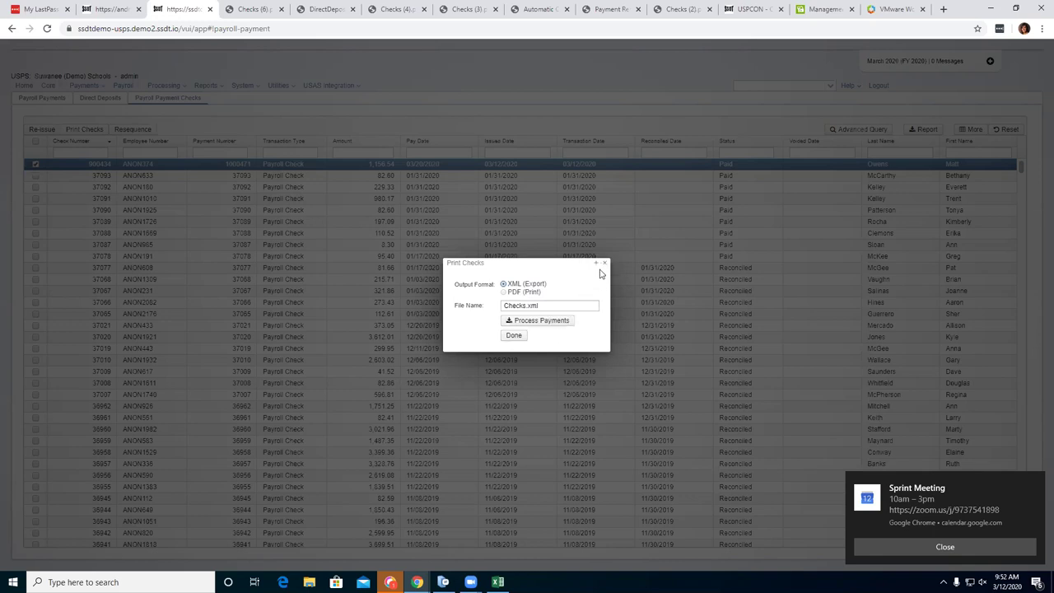
left_click(688, 324)
left_click(918, 547)
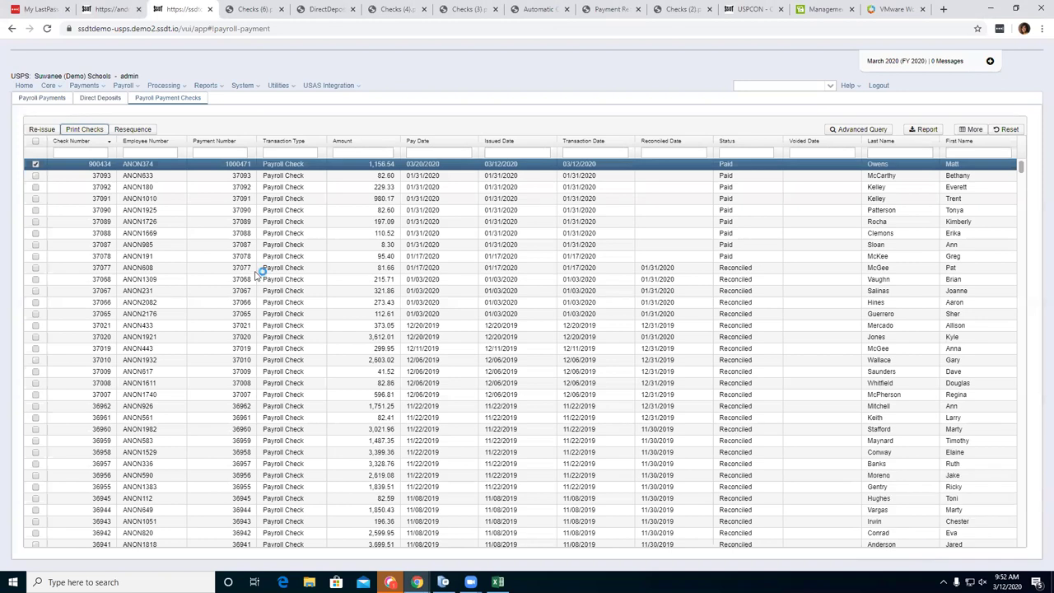
Examine the Resequence Checks form with only the sixth to tenth payroll checks selected, cancelling it and clearing the selection.
left_click(35, 164)
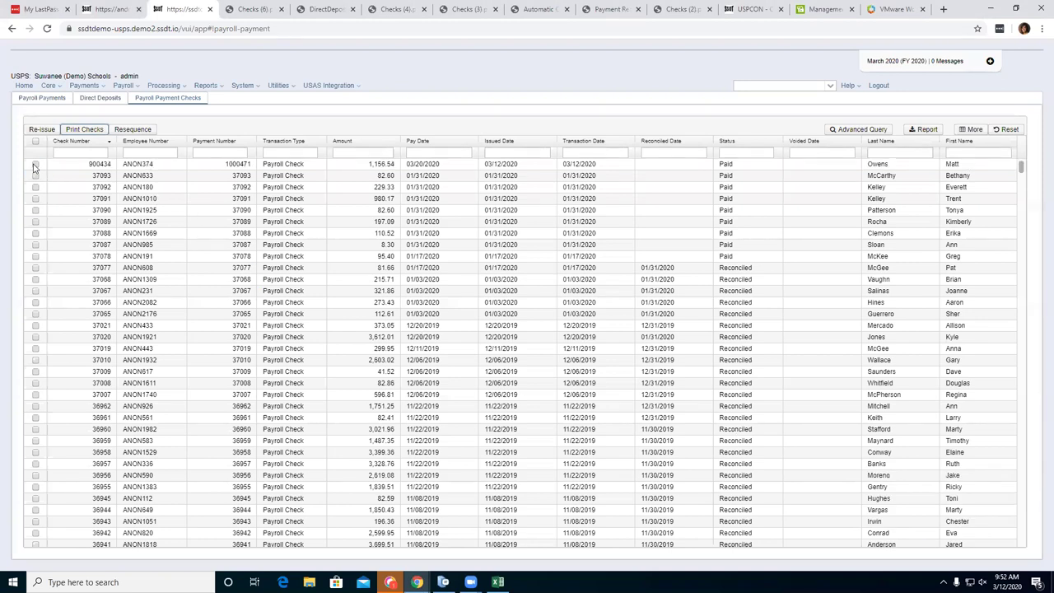
left_click(36, 222)
left_click(36, 233)
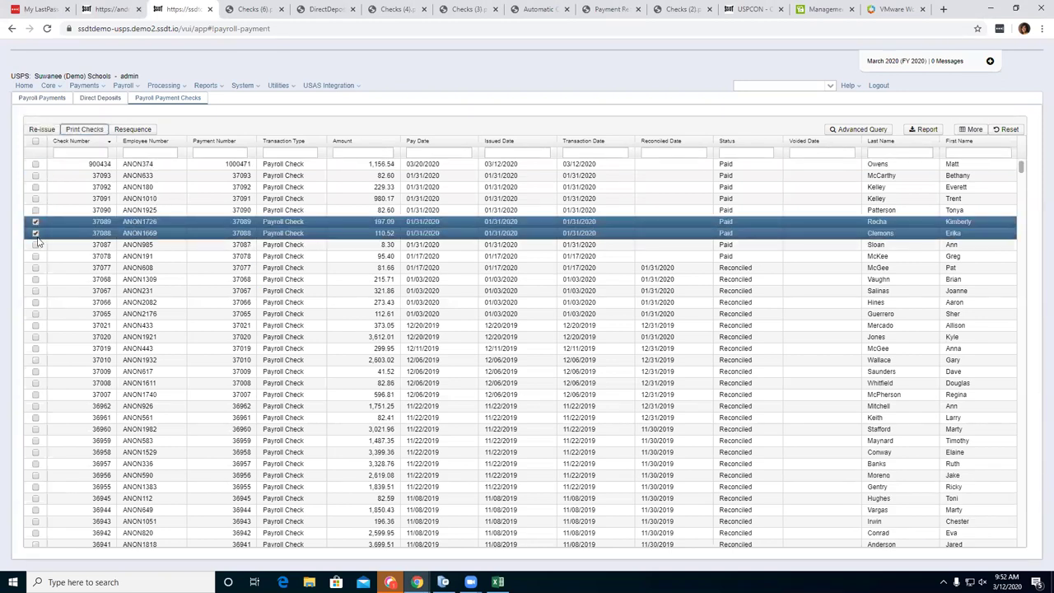
left_click(36, 245)
left_click(36, 256)
left_click(36, 268)
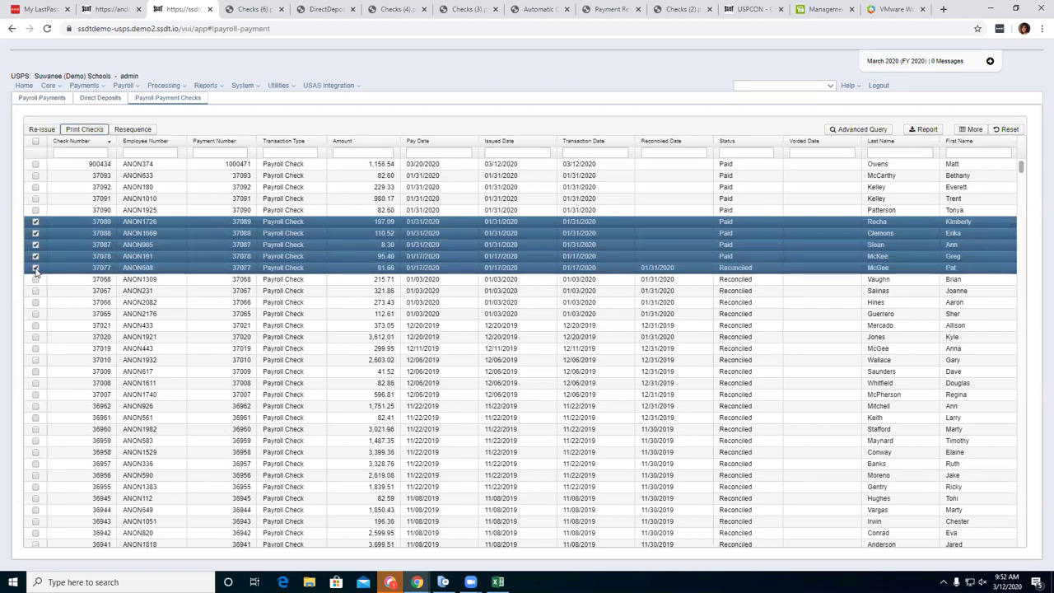
left_click(132, 129)
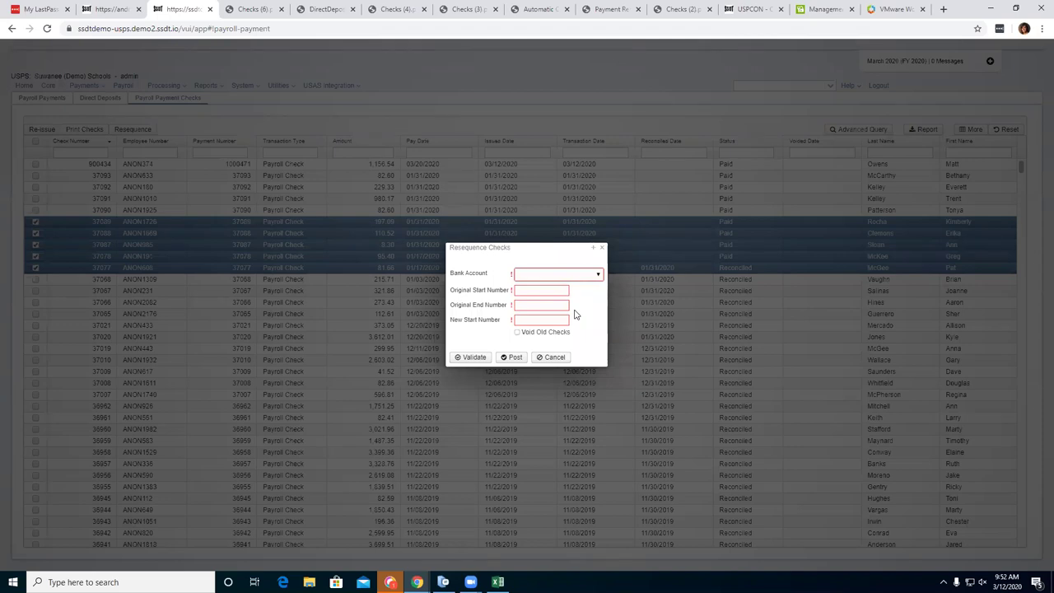
left_click(550, 357)
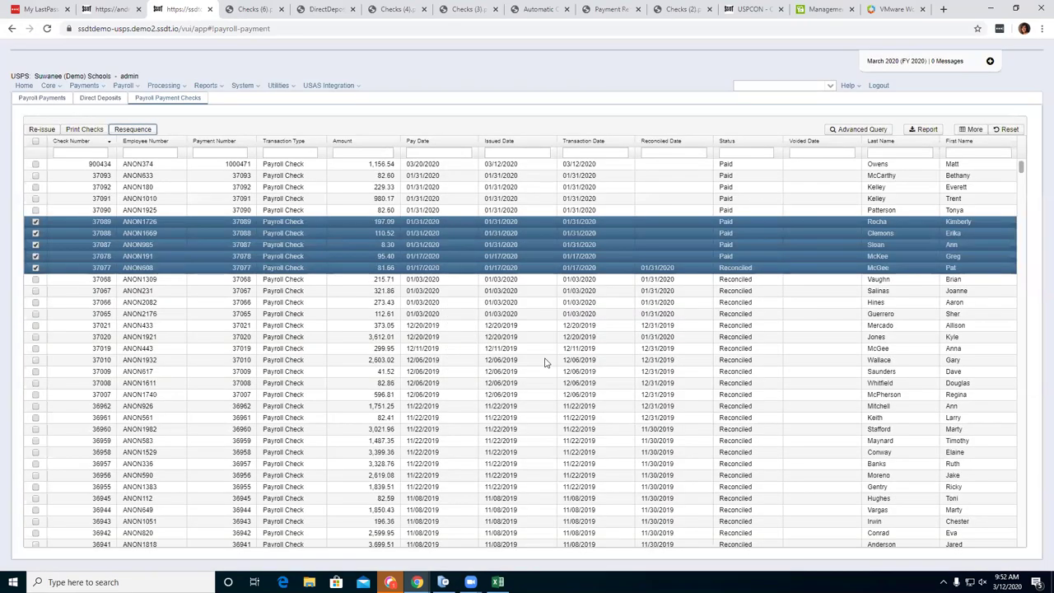
left_click(36, 142)
left_click(36, 143)
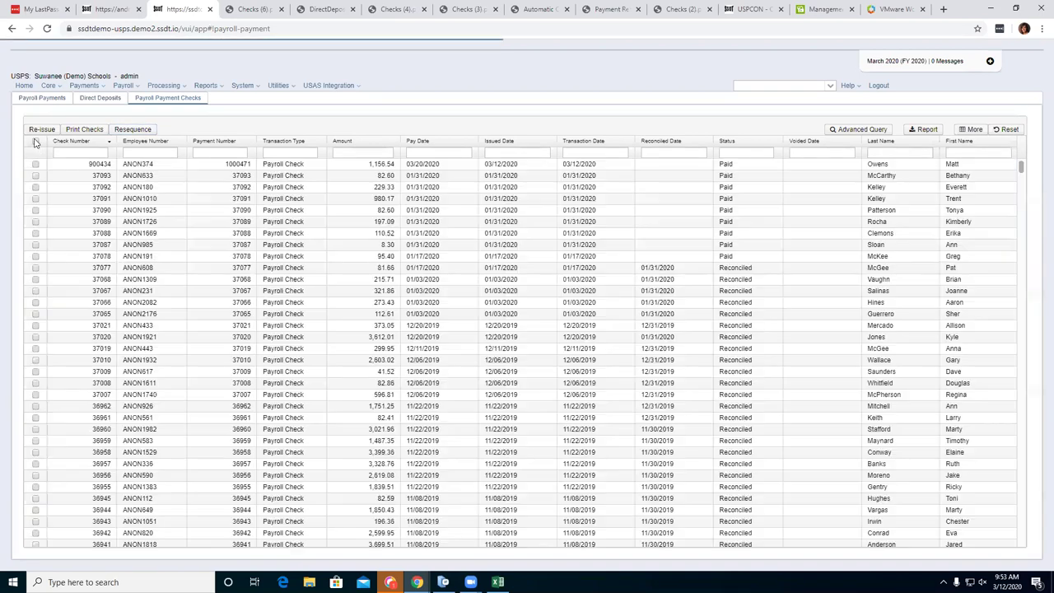
Examine the void option for the first payment in the refund payments list, leaving without entering a void date.
left_click(84, 89)
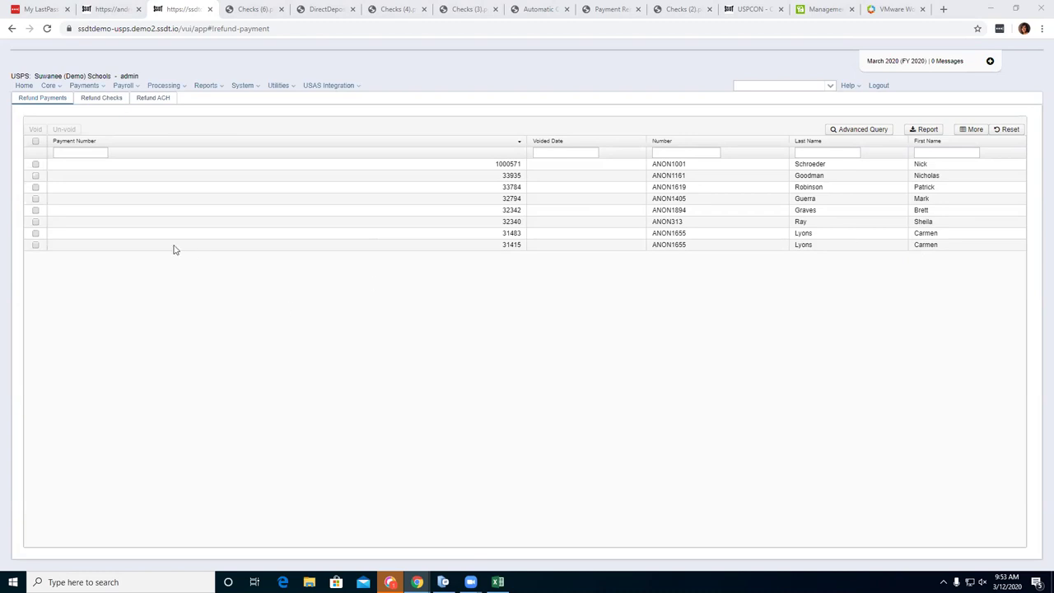
left_click(36, 165)
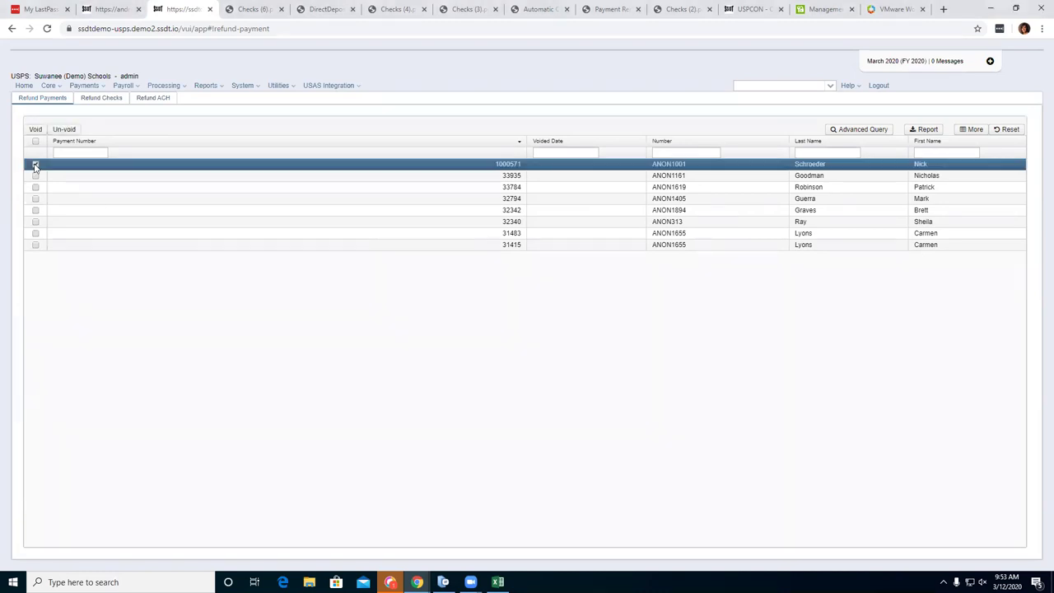
left_click(36, 132)
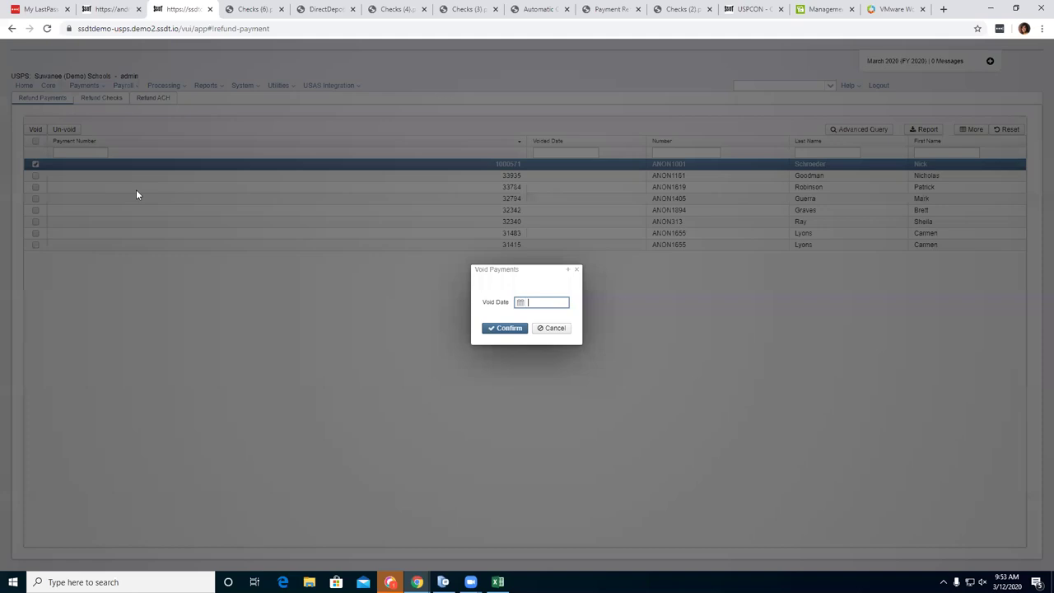
left_click(576, 270)
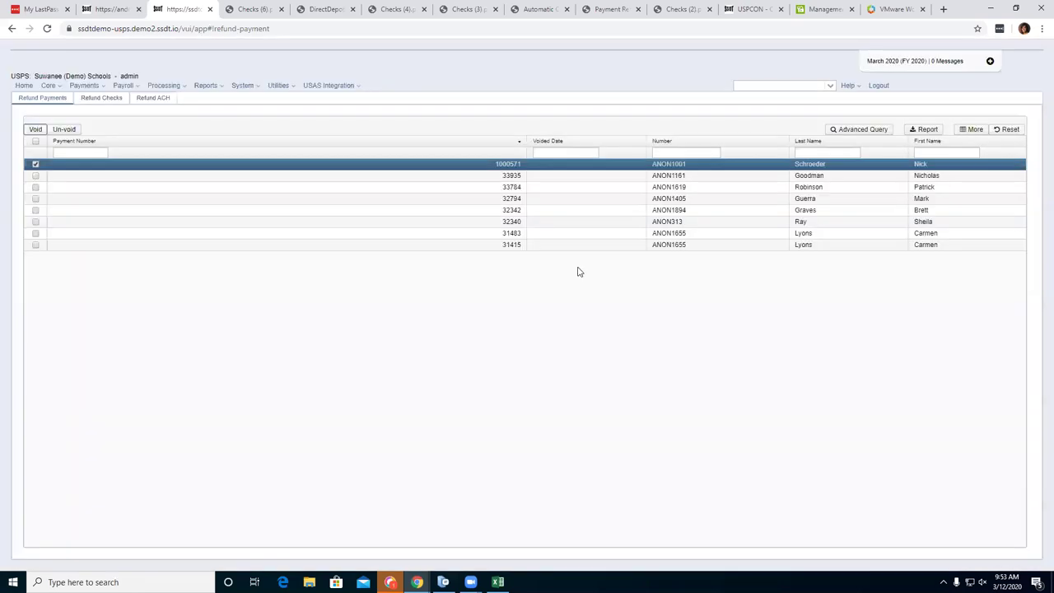
Clear the selection of the first refund payment and open the payroll items list.
left_click(34, 164)
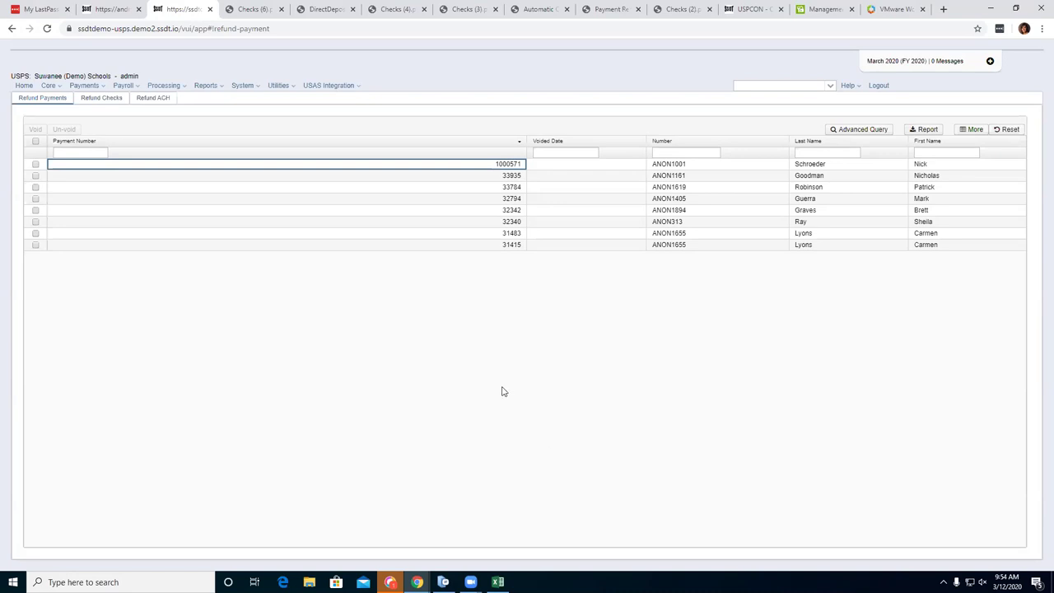
left_click(47, 86)
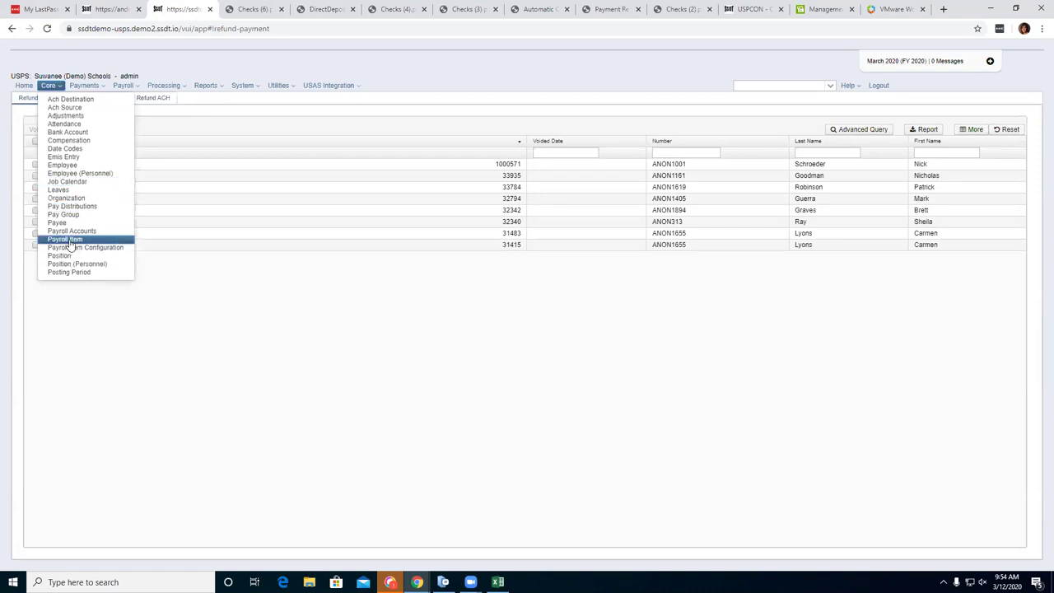
left_click(70, 242)
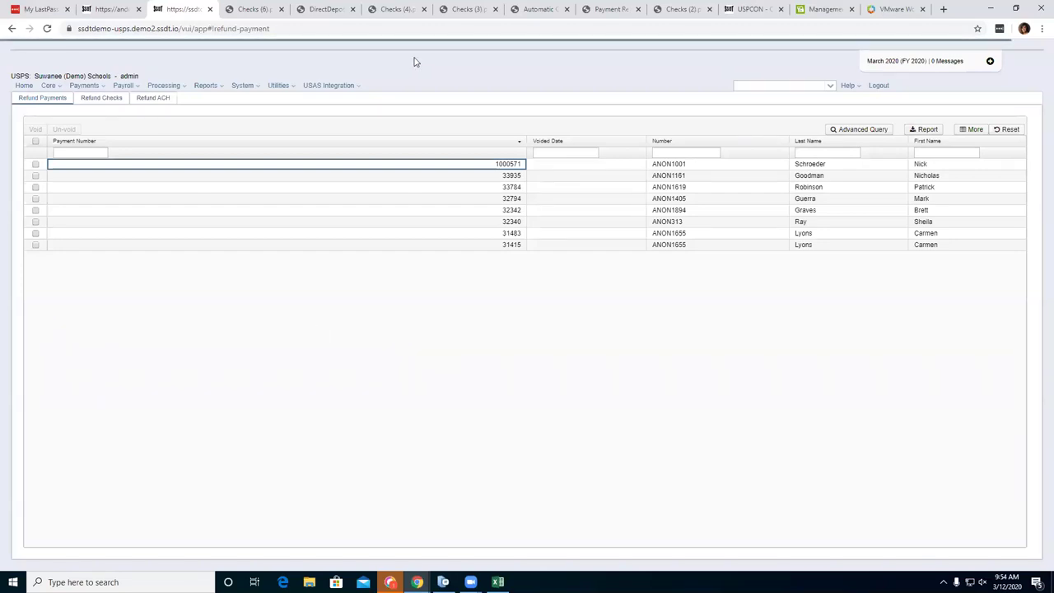
Keep the expiring USPS session in the other browser tab alive, returning to the payroll items list.
left_click(107, 12)
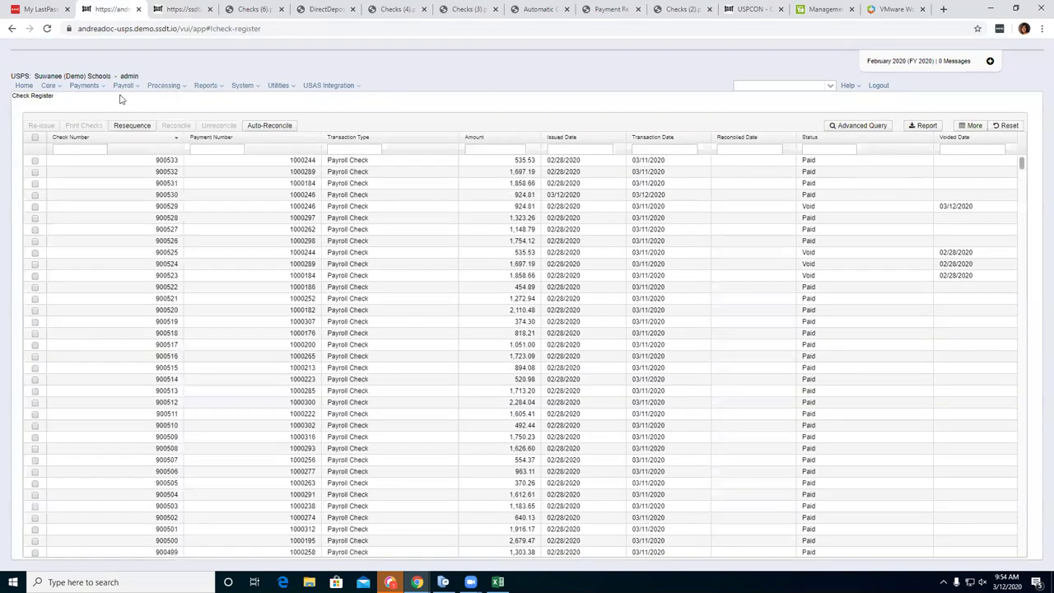
left_click(49, 86)
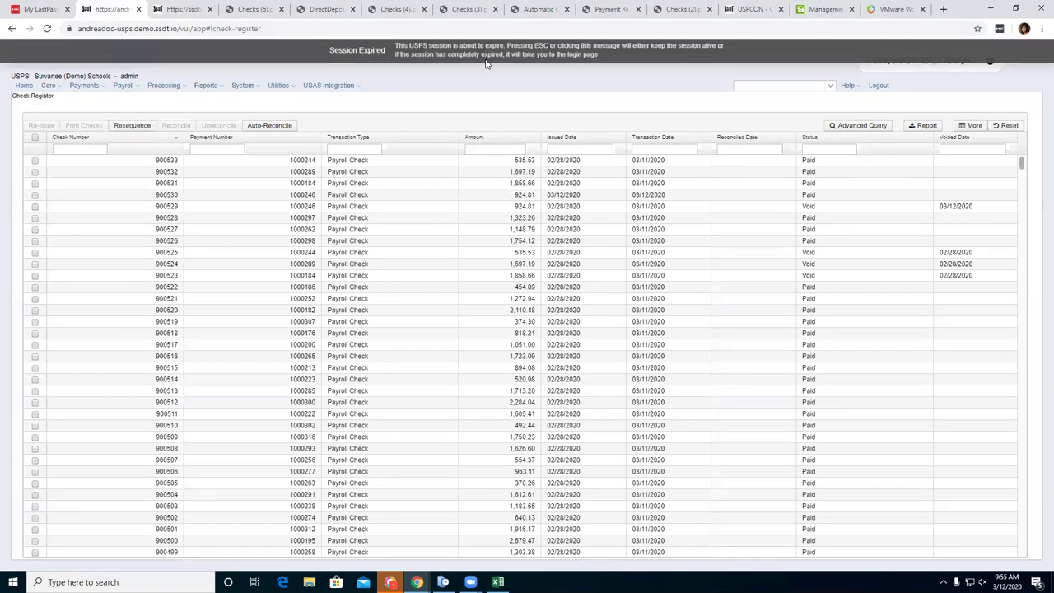
left_click(486, 63)
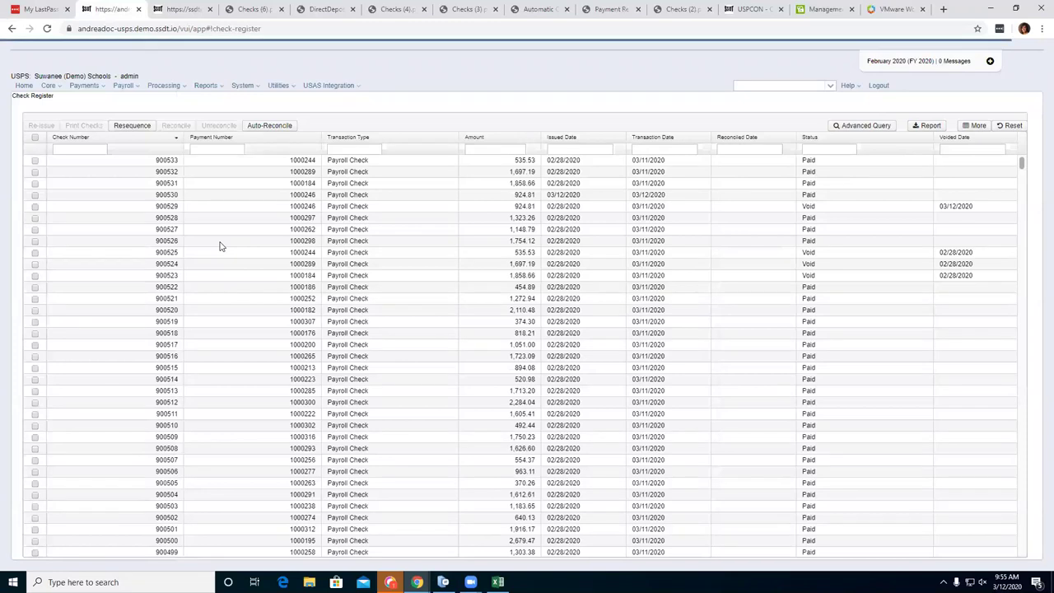
left_click(177, 10)
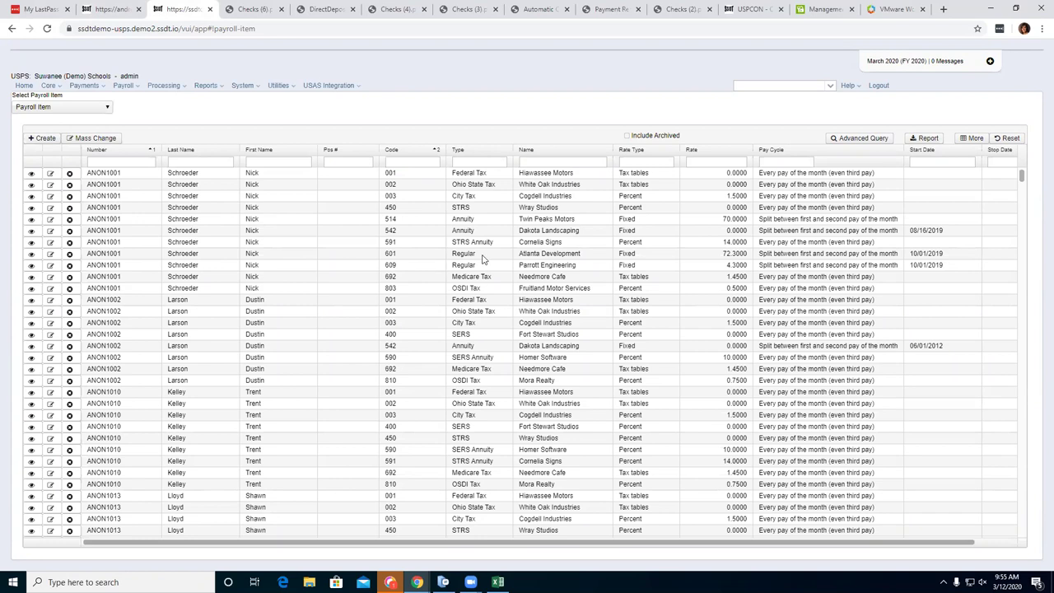
Add an error adjustment of -100 described as Refund to the first employee's 601 Regular payroll item, saving and closing the item.
left_click(51, 255)
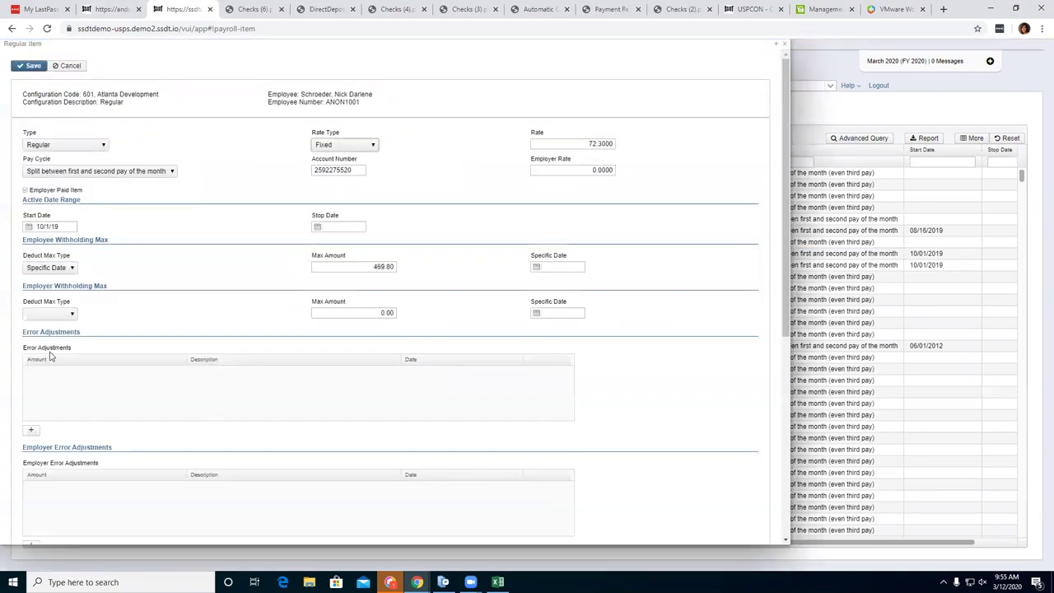
left_click(31, 430)
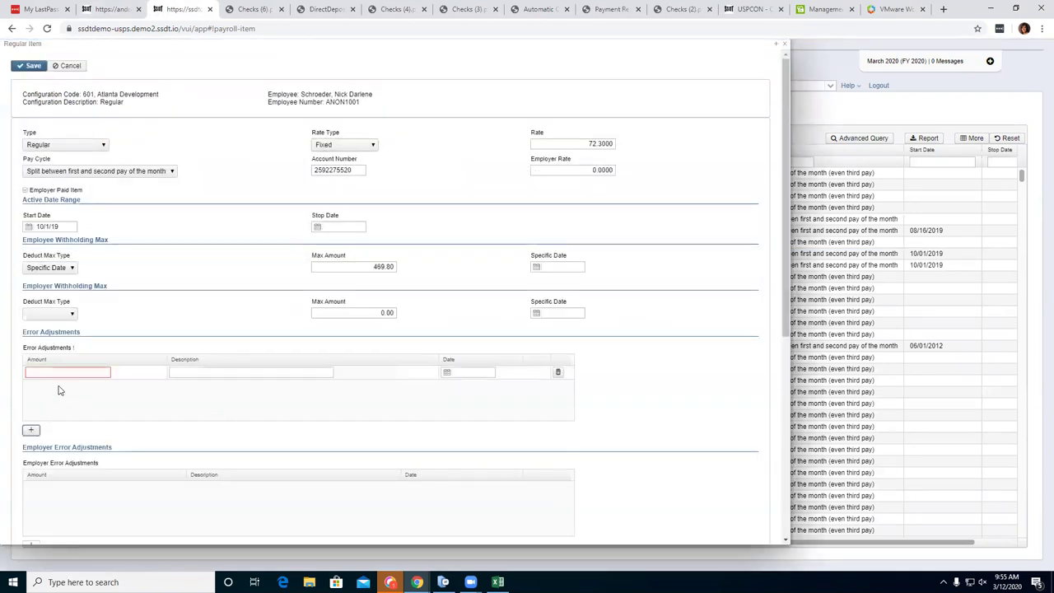
left_click(62, 374)
type("-100")
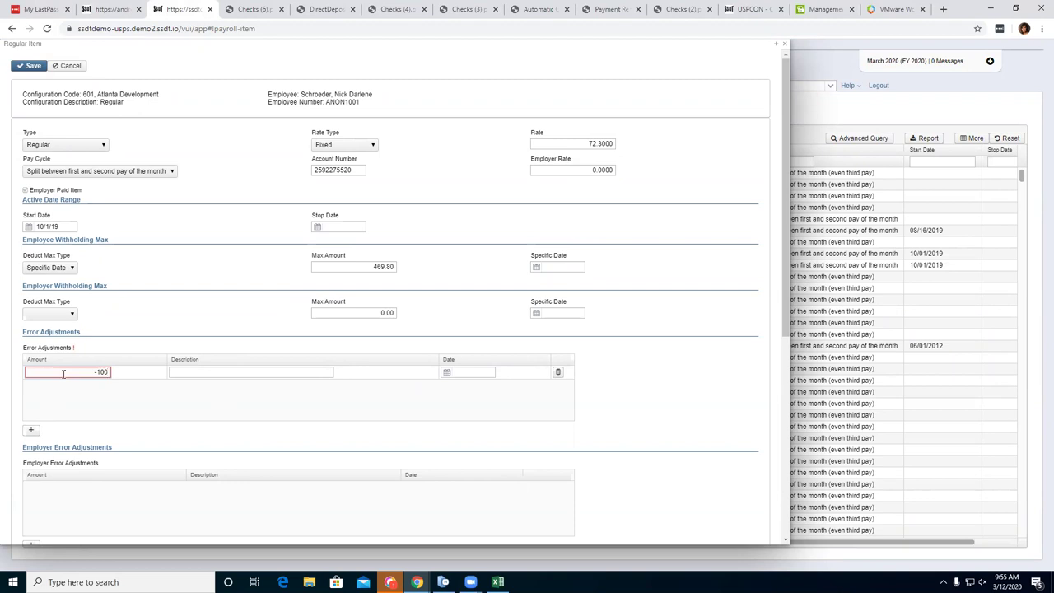
key("Tab")
type("Refund")
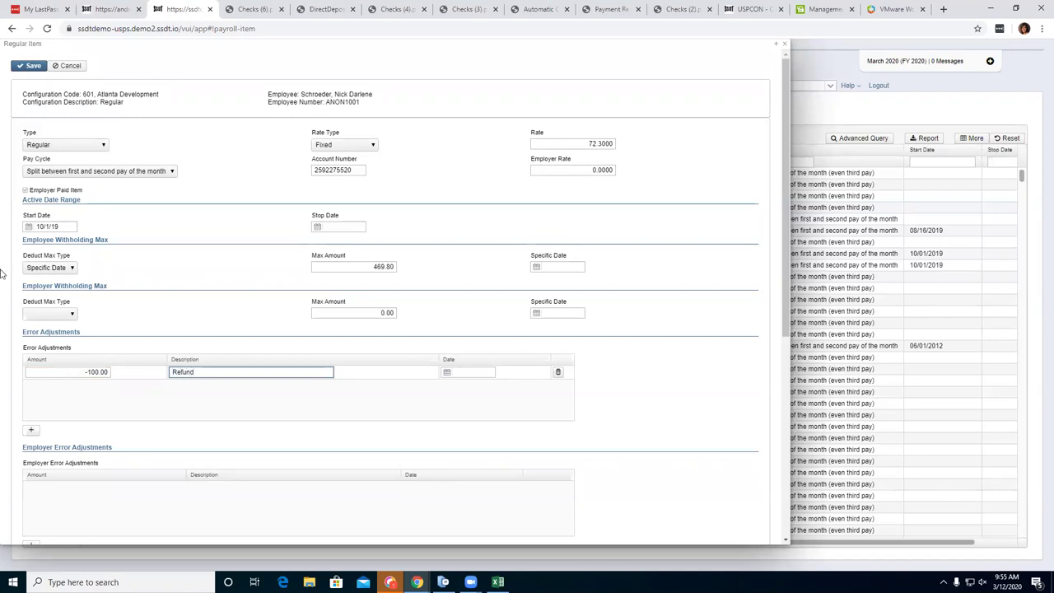
left_click(23, 68)
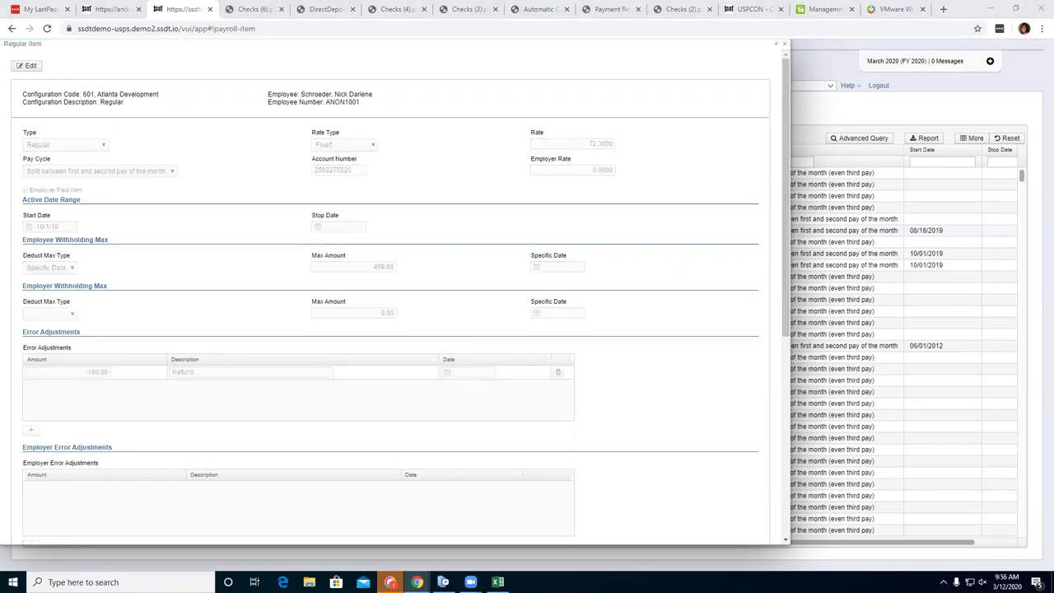
left_click(785, 45)
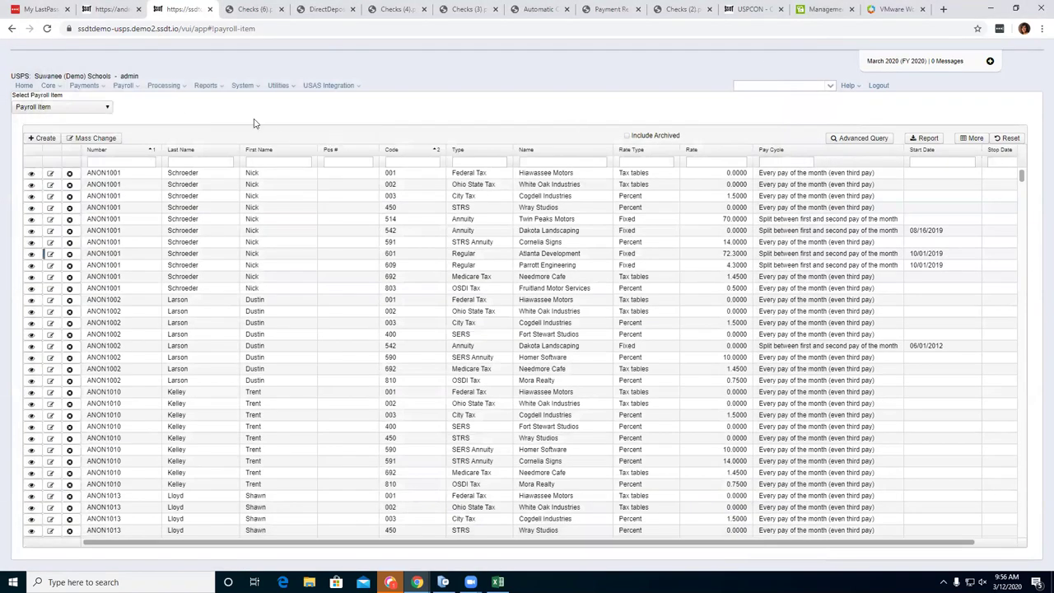
Open Payroll Item Refund, select the 601 Regular item with the unpaid adjustment and start its refund.
left_click(91, 87)
mouse_move(173, 87)
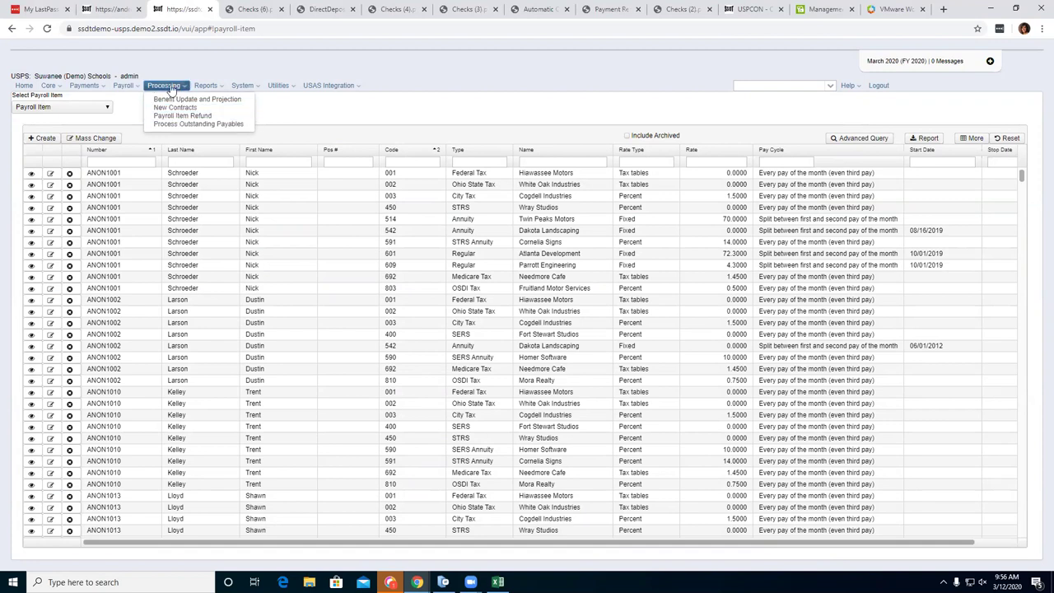
left_click(179, 116)
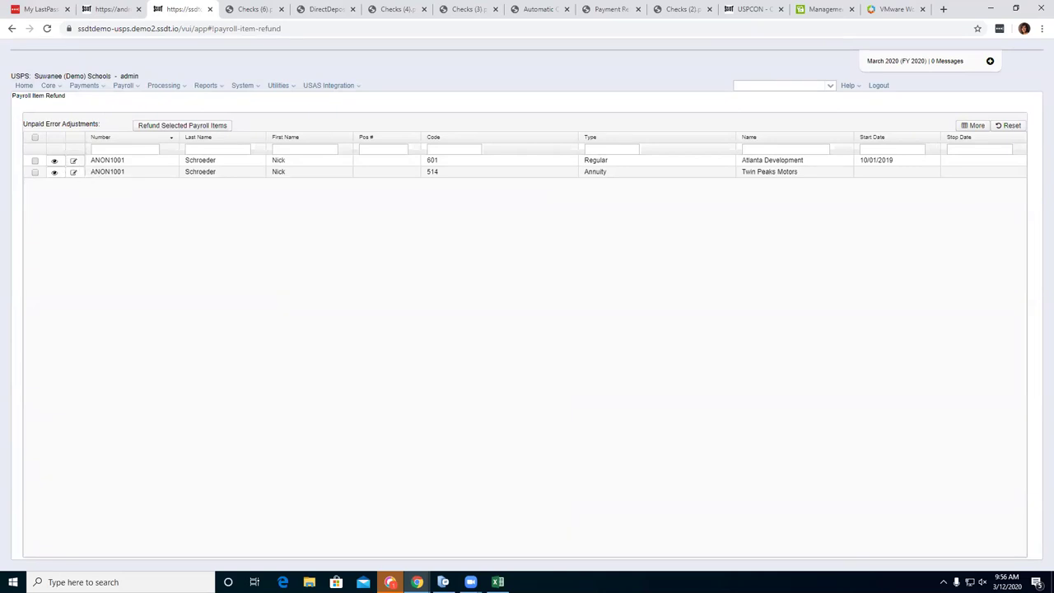
left_click(36, 161)
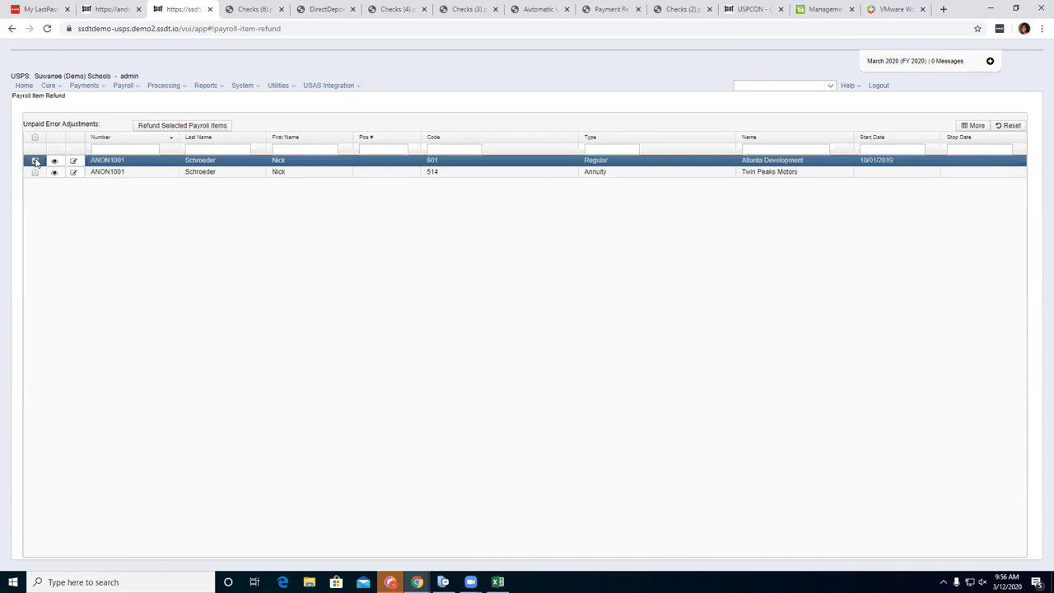
left_click(166, 127)
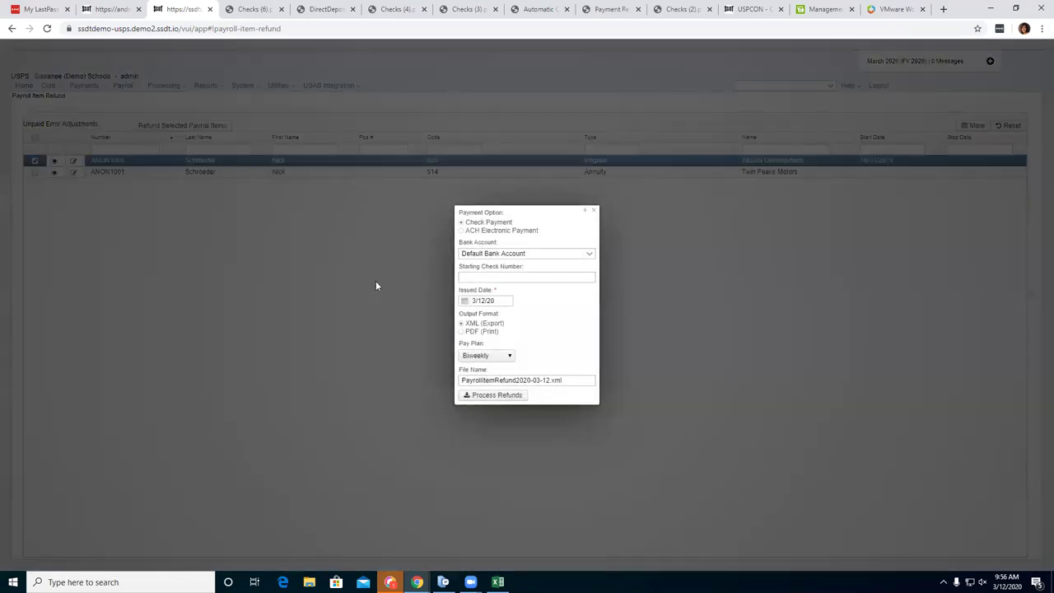
Review the ACH Electronic Payment option, then process the refund as a Check Payment with XML export and the Biweekly pay plan.
left_click(462, 233)
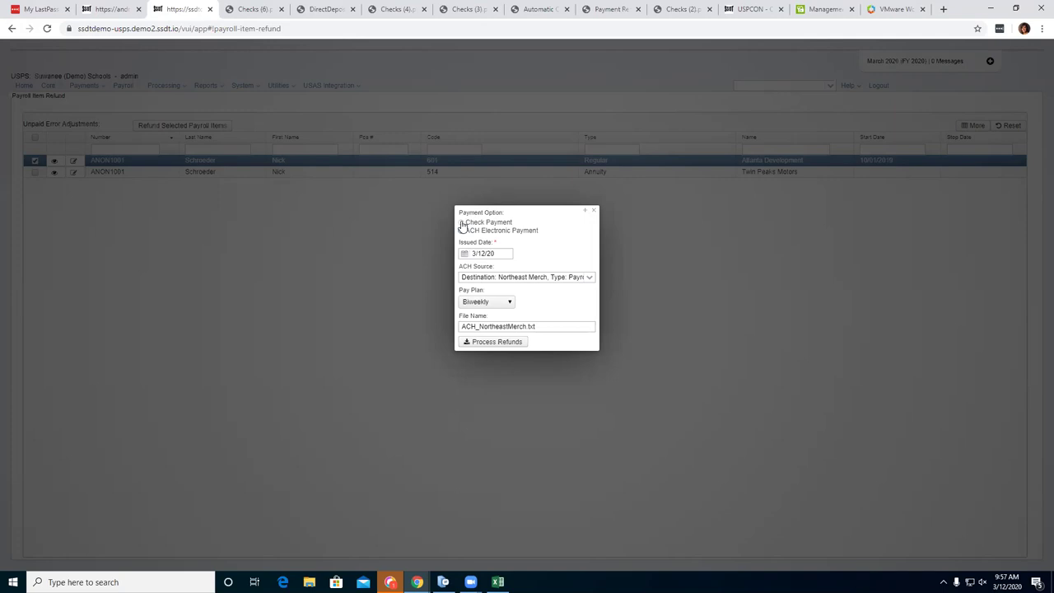
left_click(462, 223)
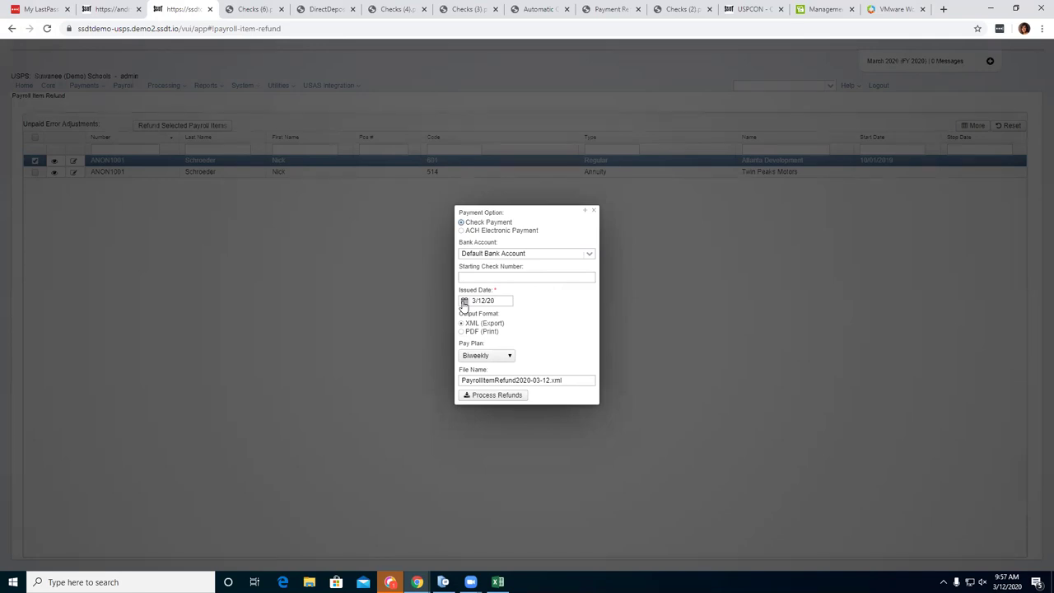
left_click(509, 358)
left_click(509, 358)
left_click(512, 396)
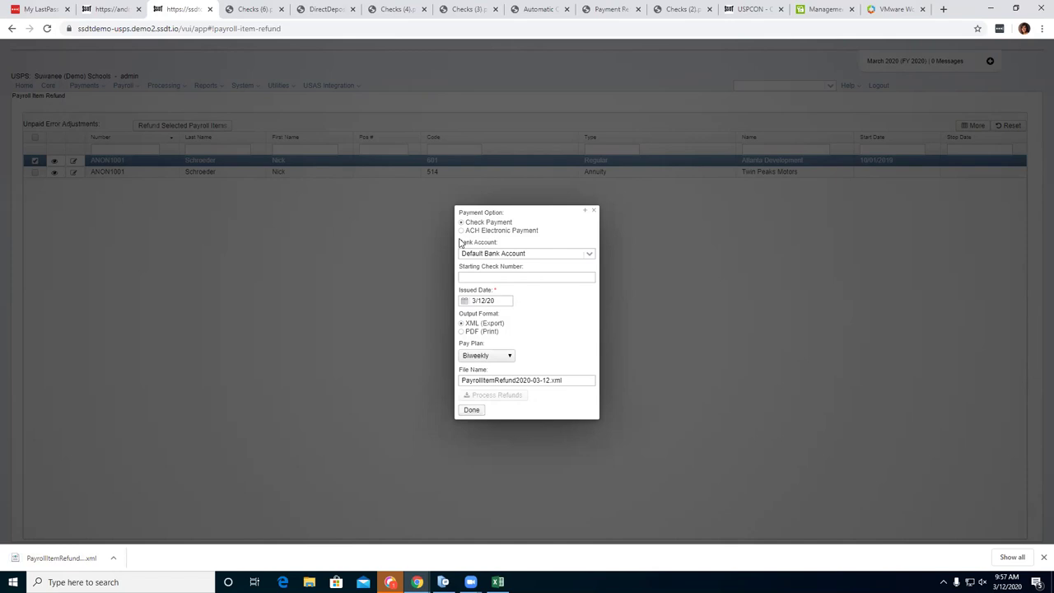
Open the exported payroll item refund XML file, closing its window and the refund form.
left_click(43, 563)
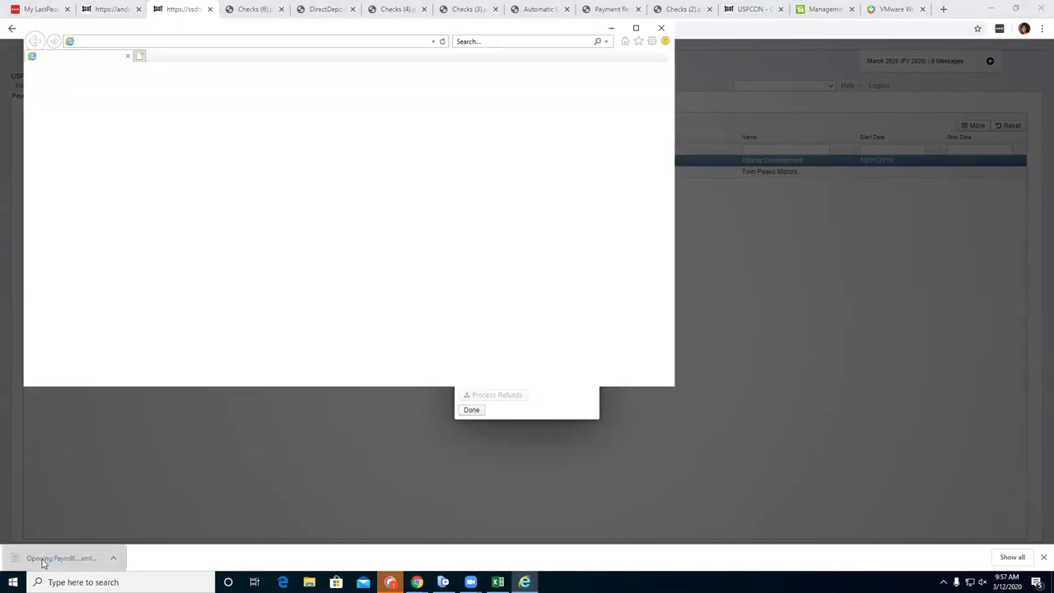
left_click(662, 30)
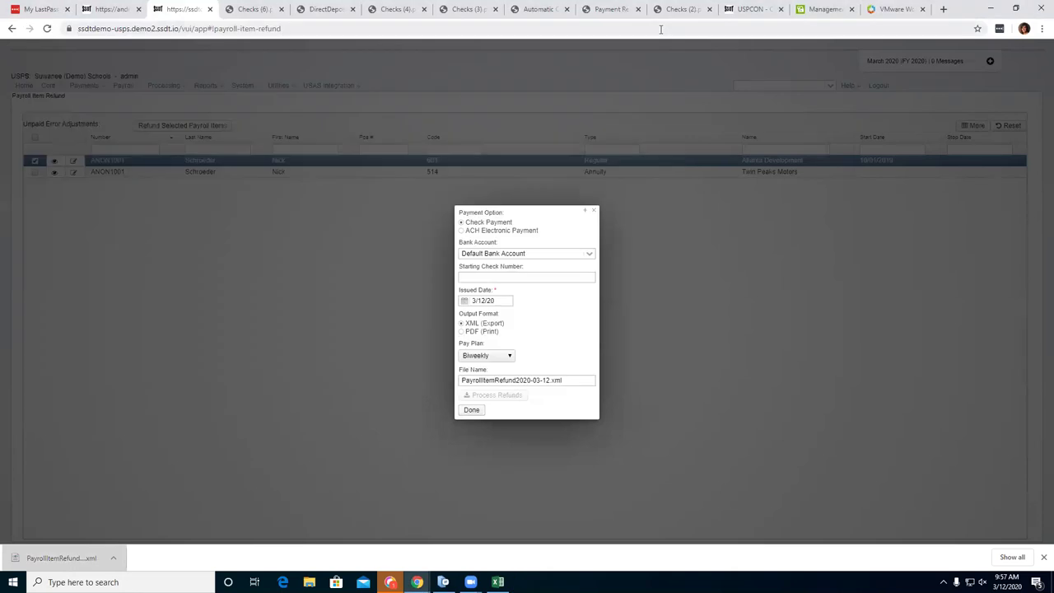
left_click(592, 213)
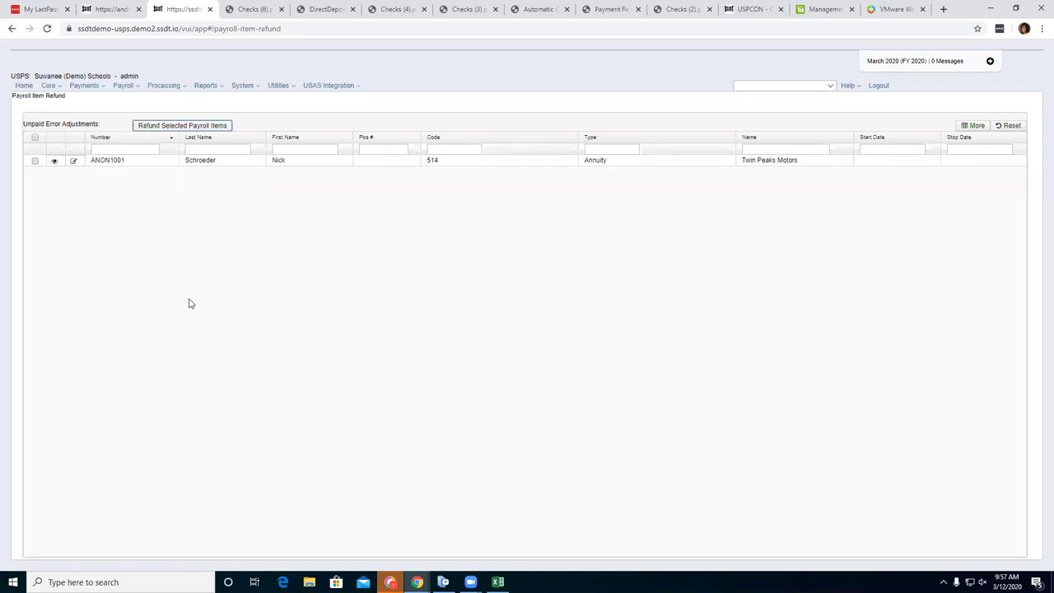
Examine the Refund Payments, Refund Checks and Refund ACH lists for the newly processed refund.
left_click(101, 86)
left_click(104, 135)
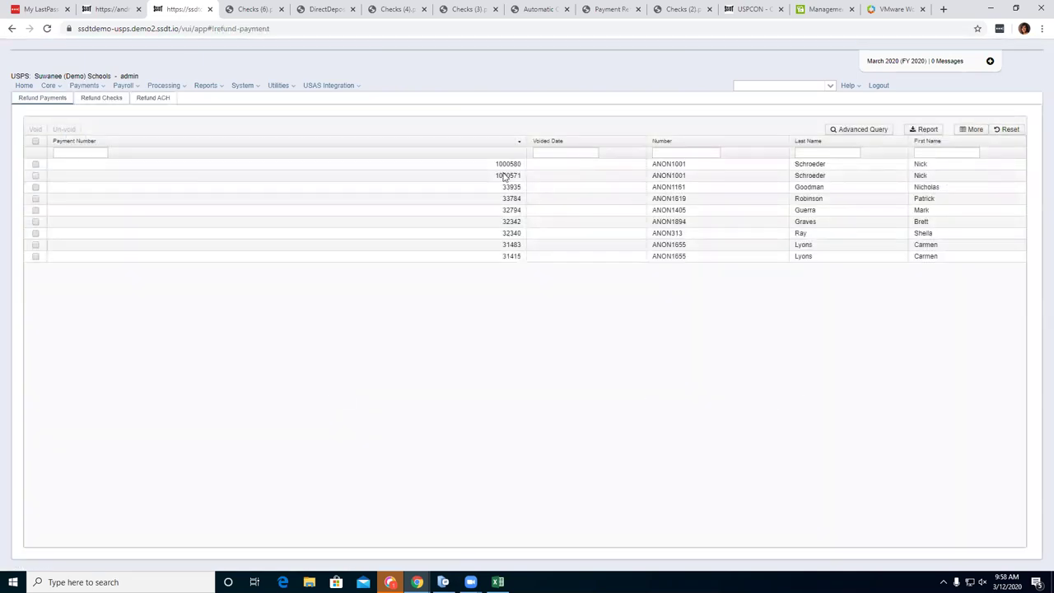
left_click(104, 98)
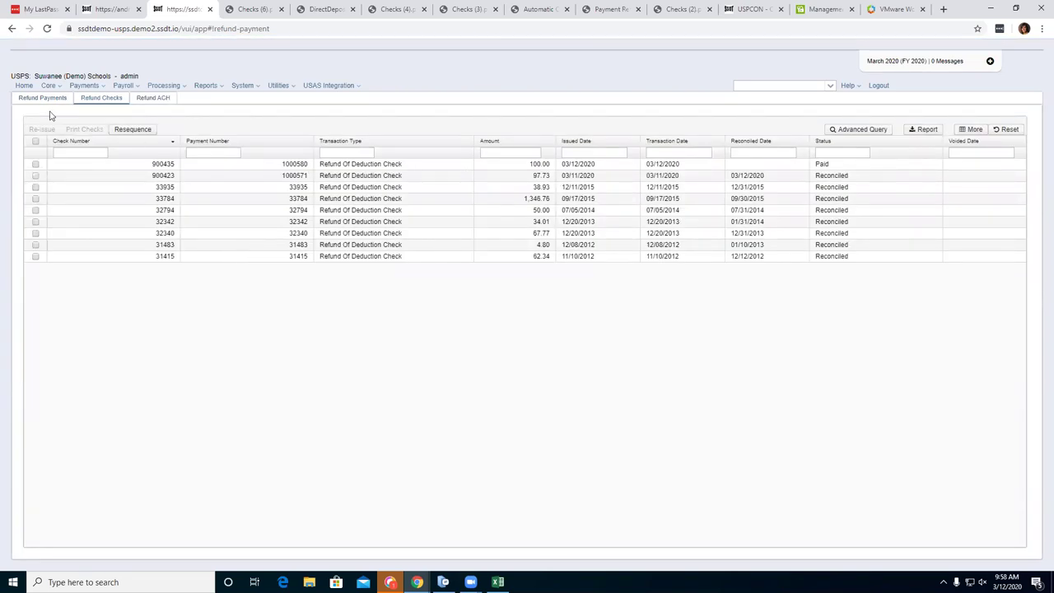
left_click(37, 103)
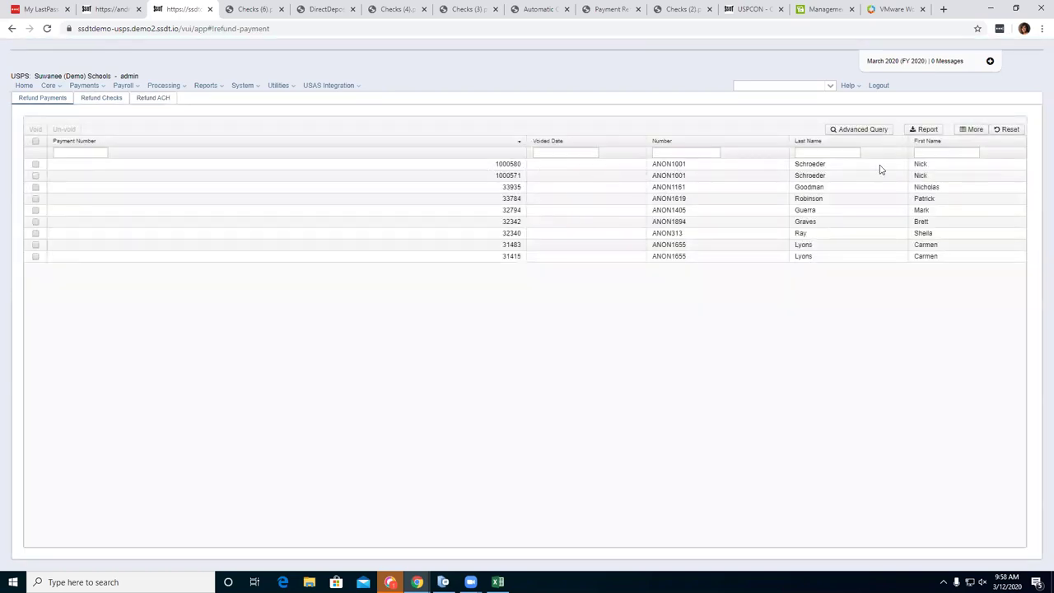
left_click(97, 98)
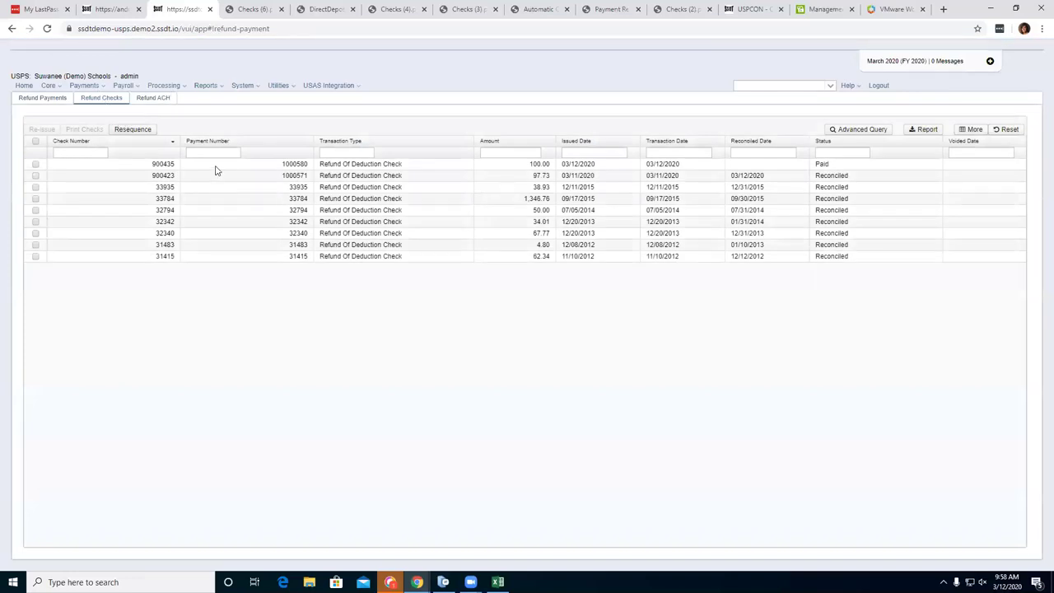
left_click(160, 99)
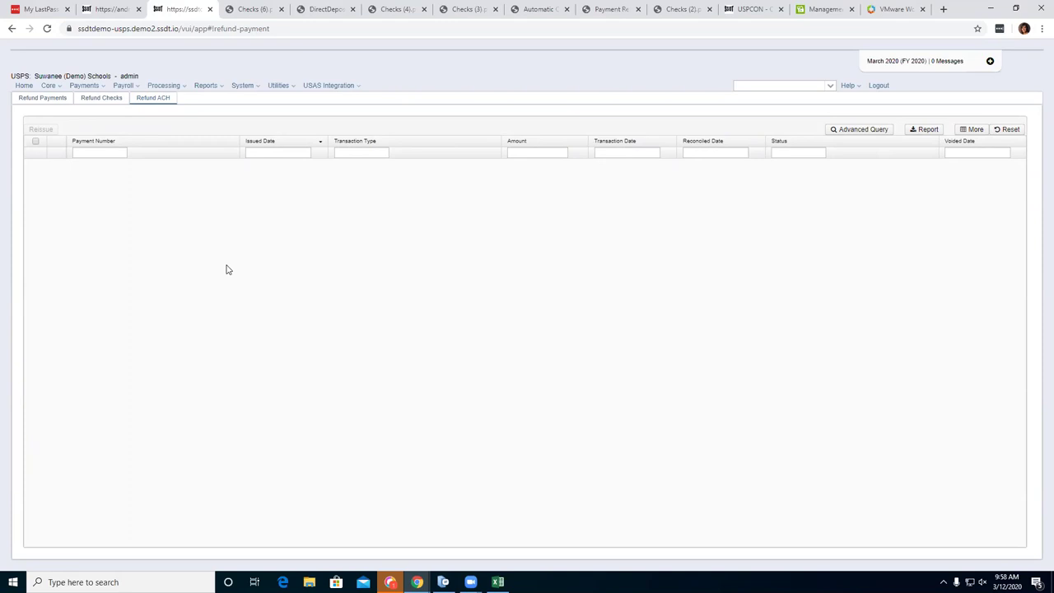
left_click(103, 100)
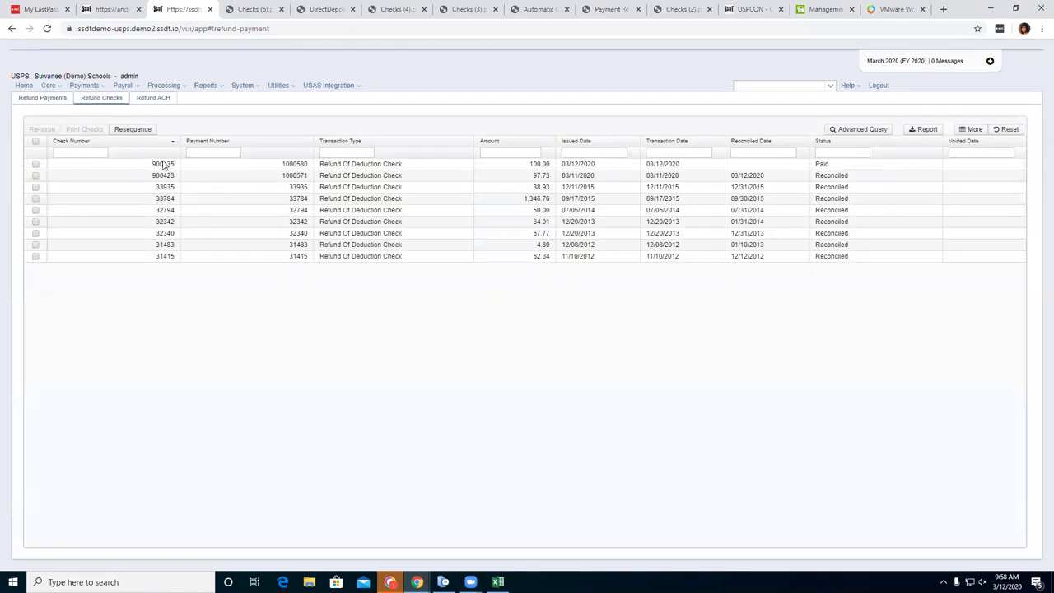
left_click(154, 98)
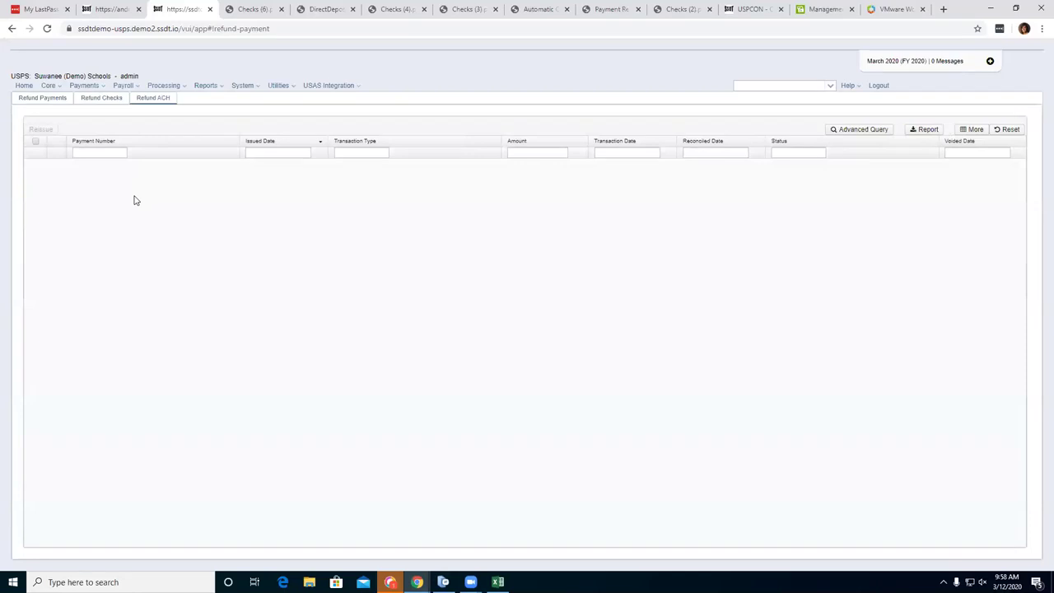
left_click(102, 100)
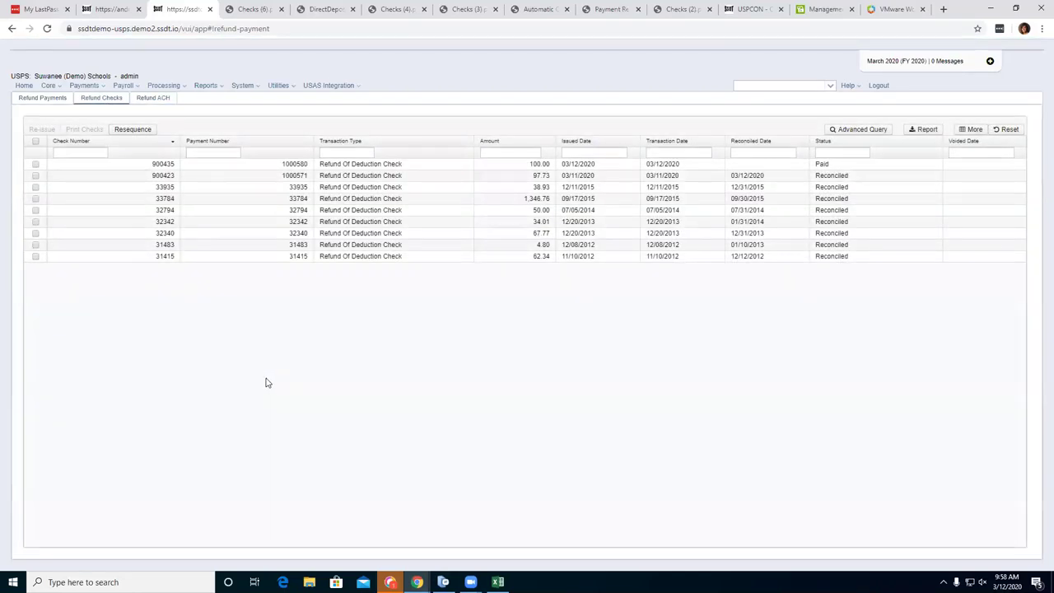
Examine the Reissue Checks form for the newest refund check, cancelling it without reissuing.
left_click(36, 165)
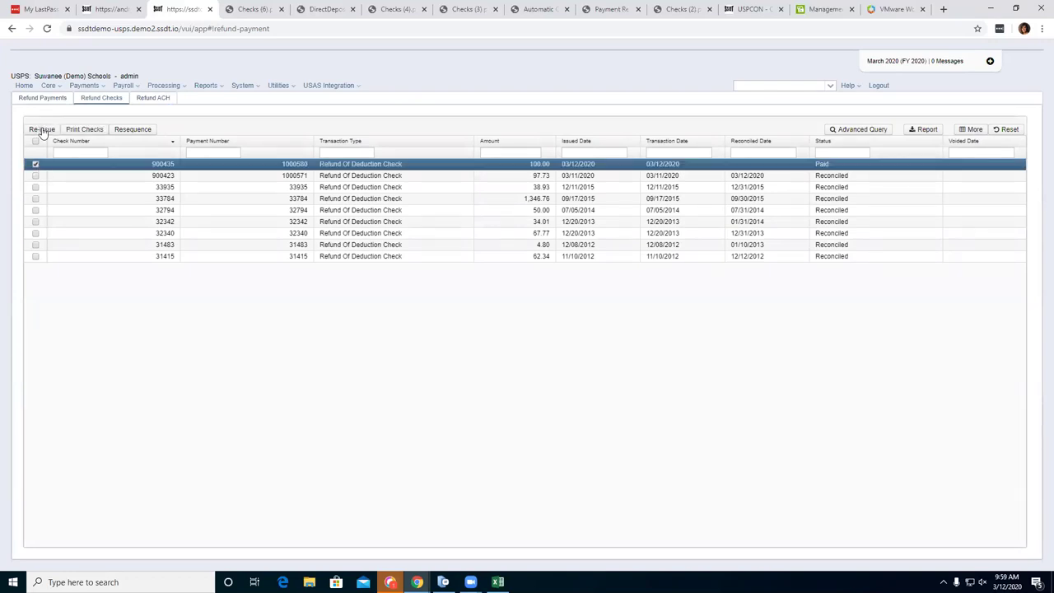
left_click(38, 134)
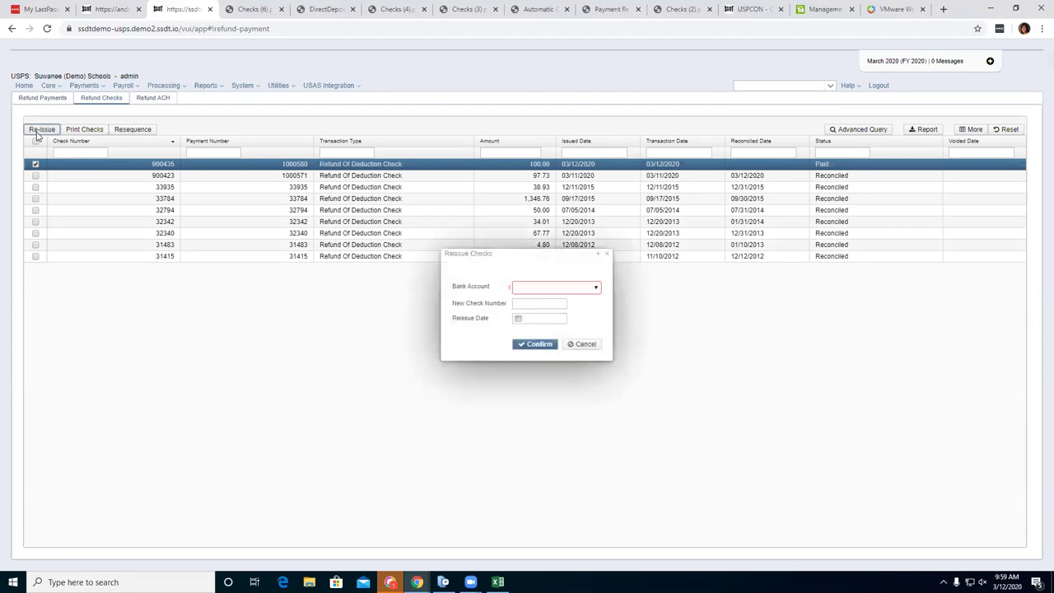
left_click(583, 346)
Compare the PDF and XML output options for printing the selected refund check, leaving without processing payments.
left_click(86, 132)
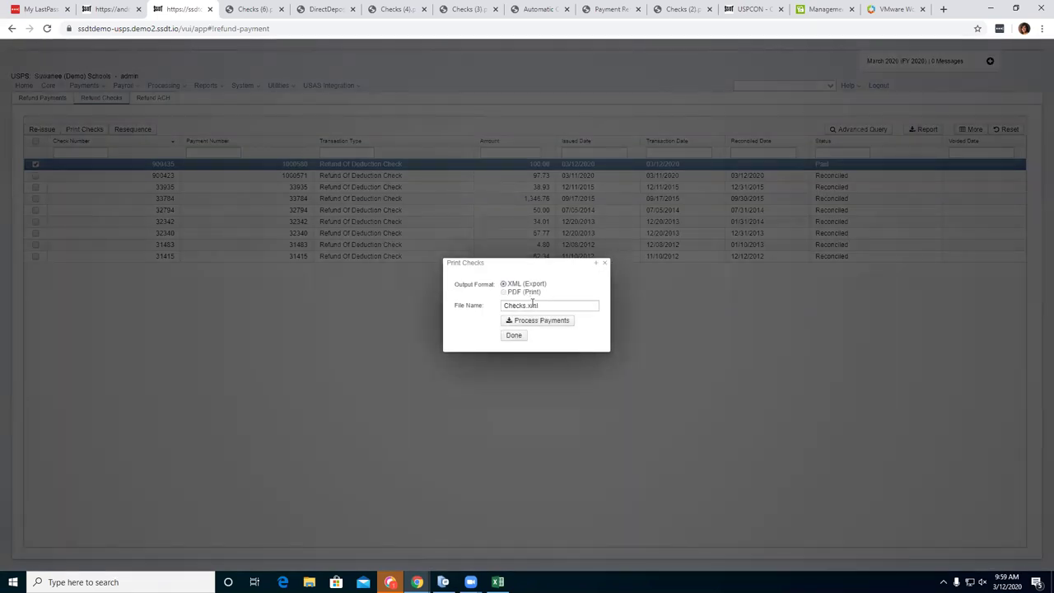
left_click(504, 293)
left_click(503, 284)
left_click(604, 265)
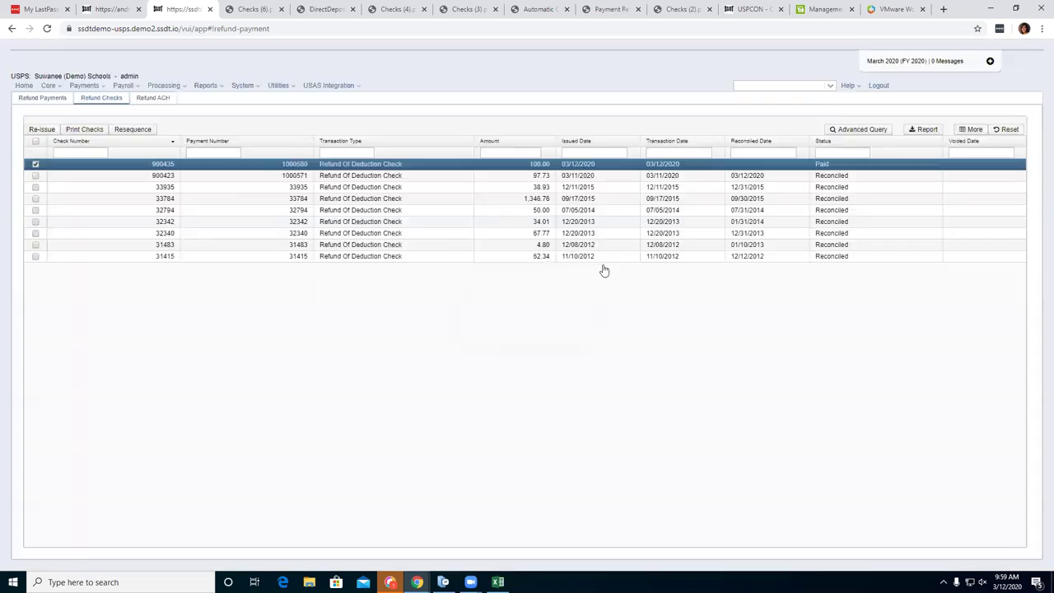
Examine the Resequence Checks form with the four newest refund checks selected, closing it without posting and clearing the selection.
left_click(36, 176)
left_click(35, 187)
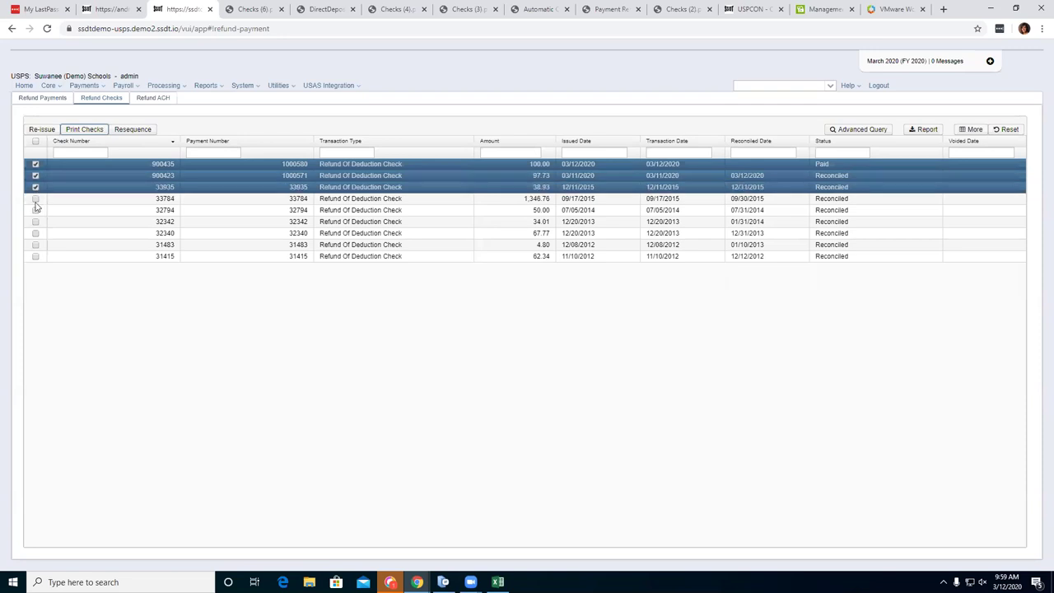
left_click(35, 198)
left_click(130, 130)
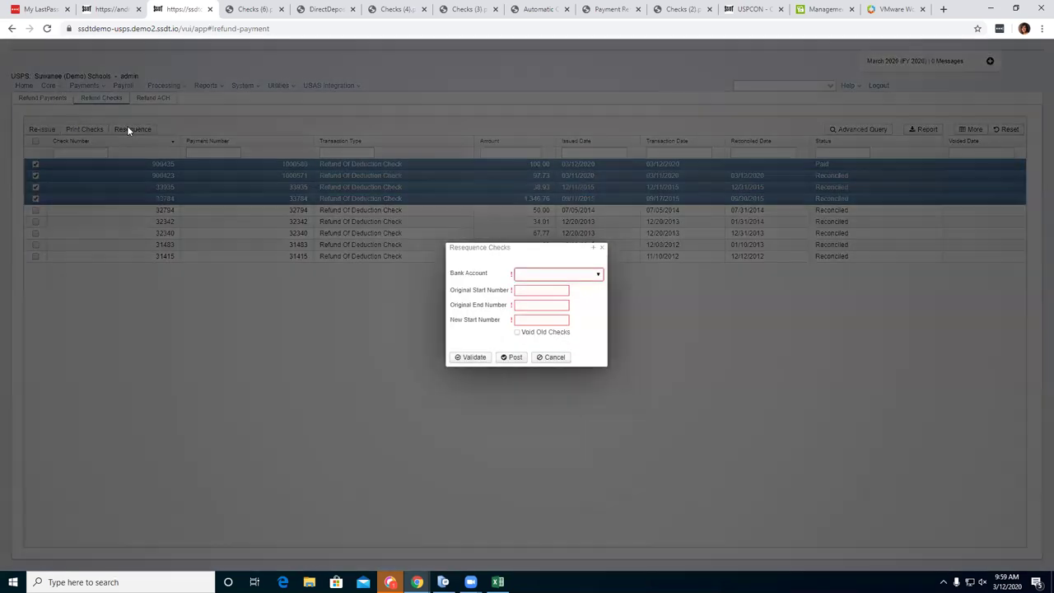
left_click(603, 248)
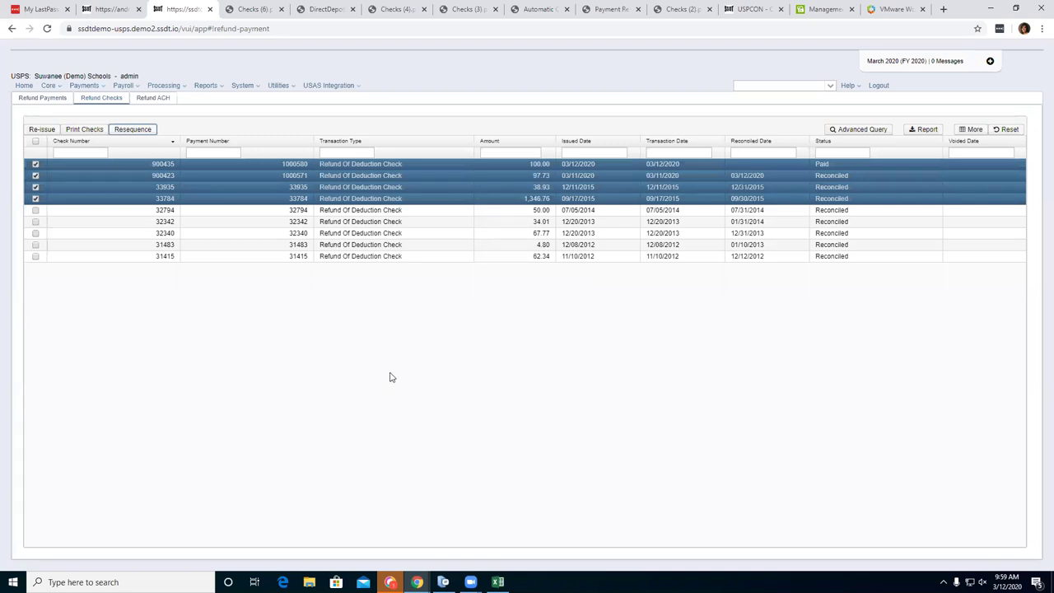
left_click(35, 164)
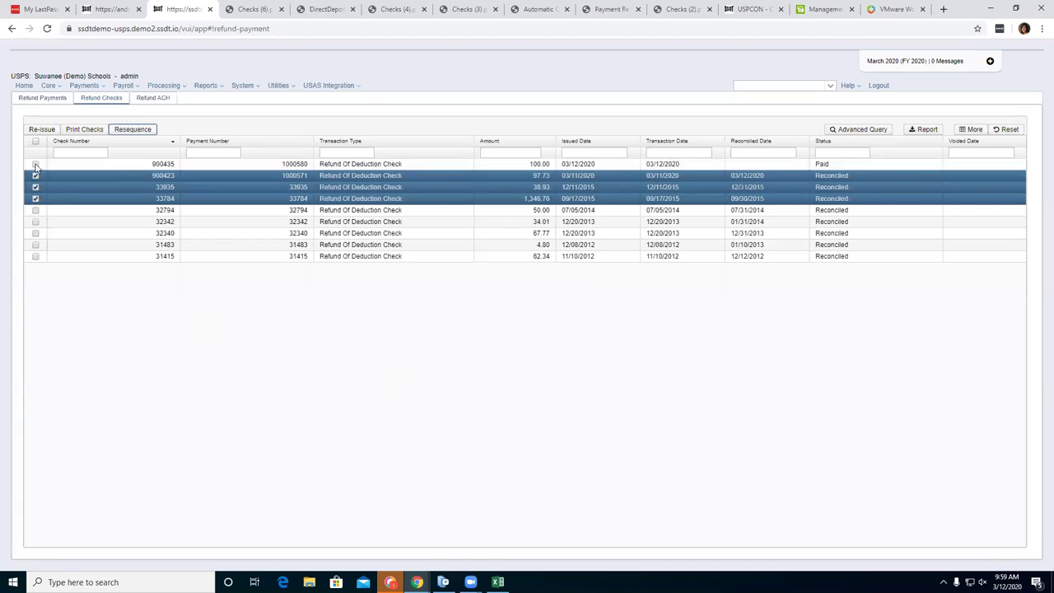
left_click(35, 175)
left_click(36, 187)
left_click(35, 199)
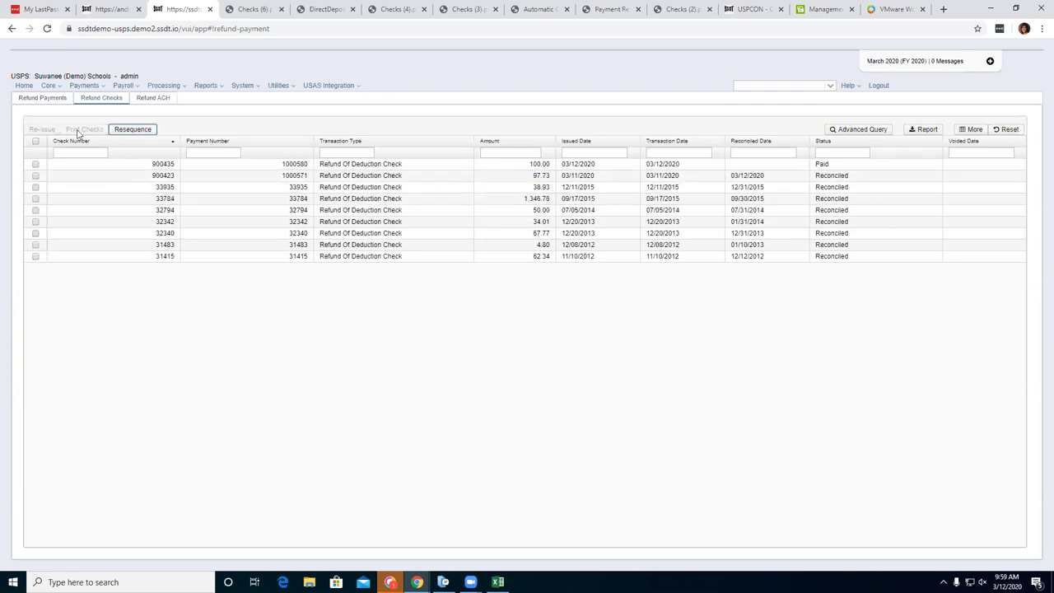
left_click(98, 87)
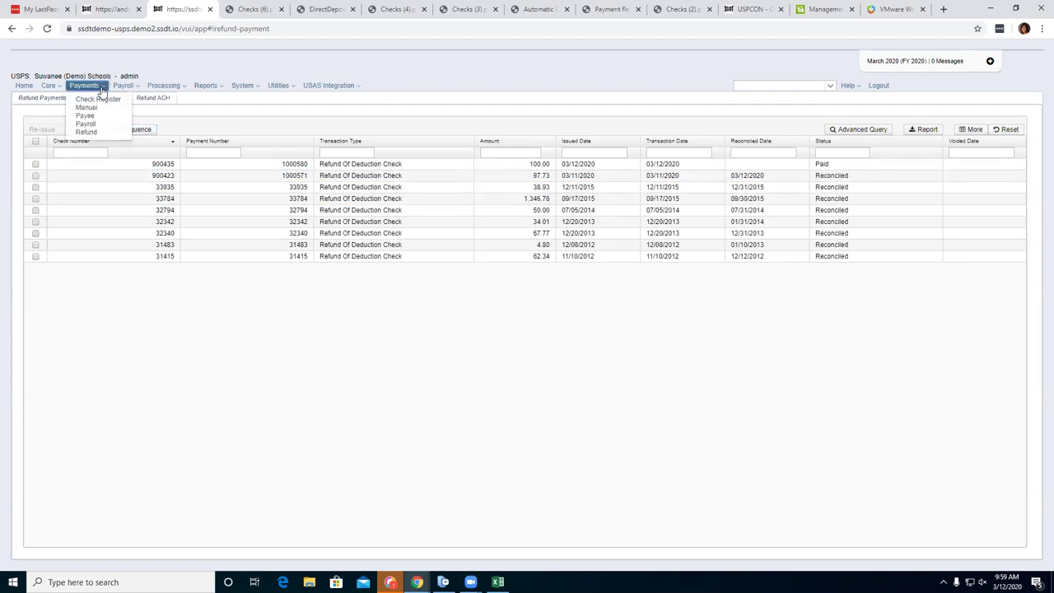
key("Right")
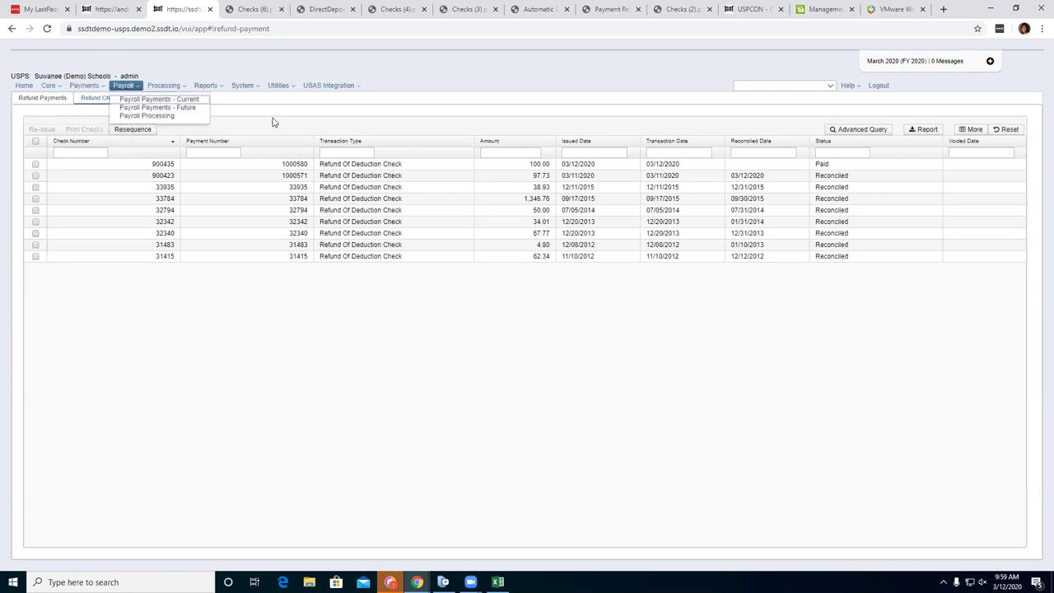
left_click(255, 119)
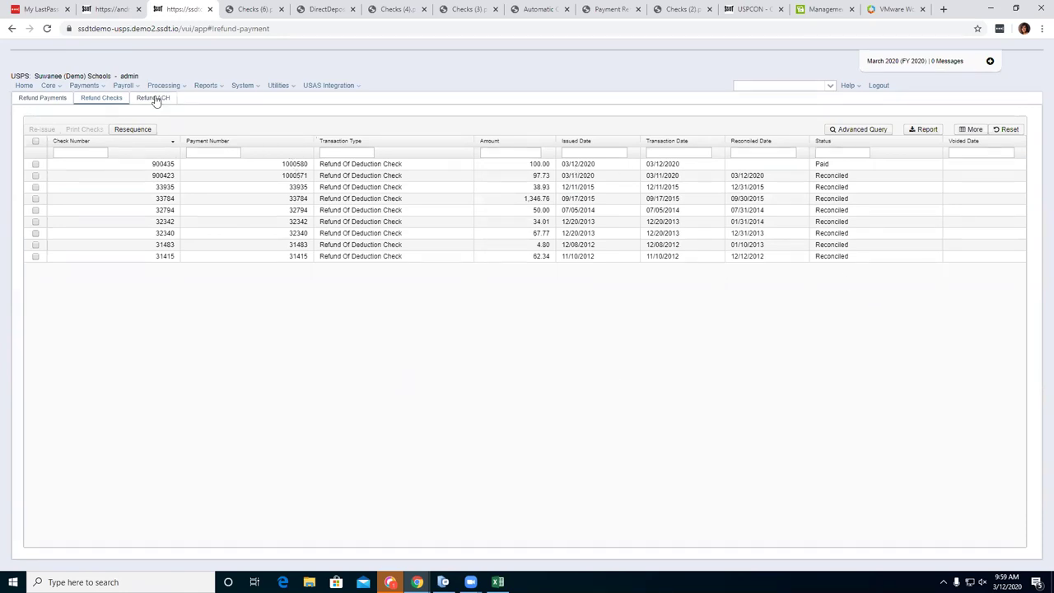
Look up the refunded employee from the Refund Payments list and examine the refund payments on that employee's dashboard.
left_click(49, 101)
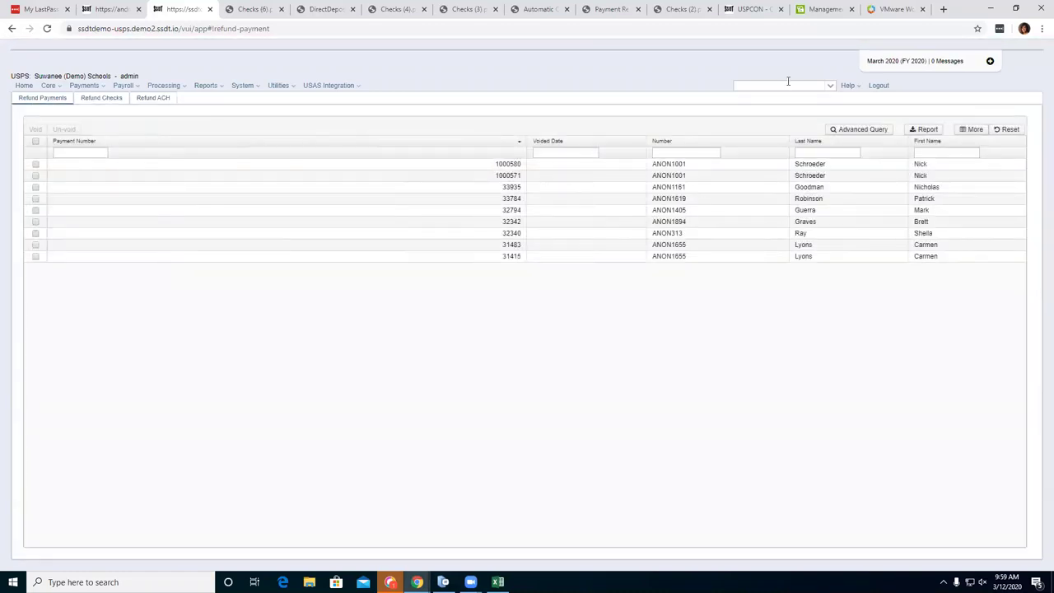
left_click(788, 88)
type("anon1001")
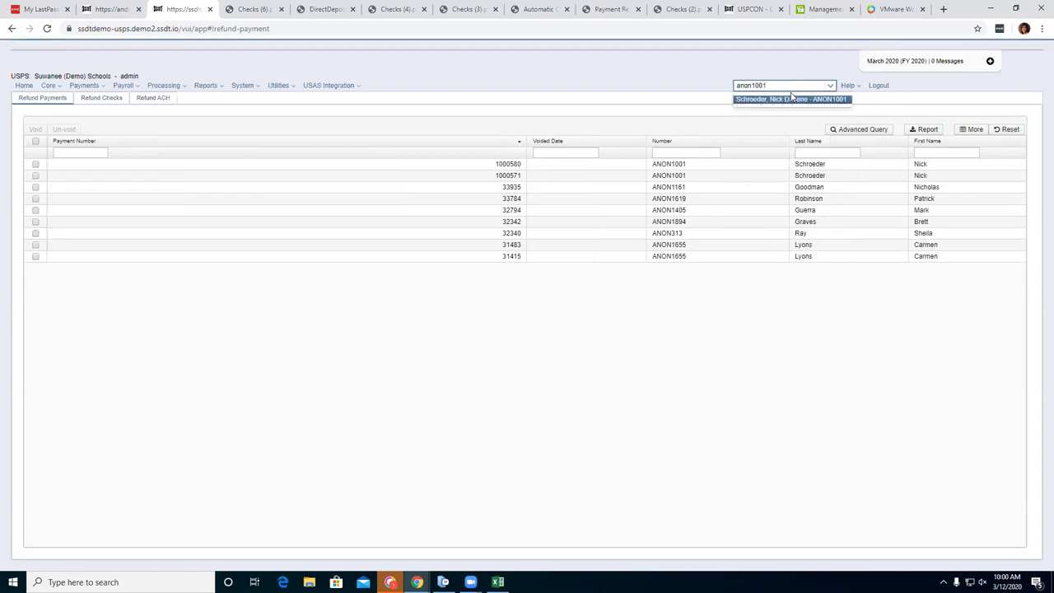
left_click(830, 100)
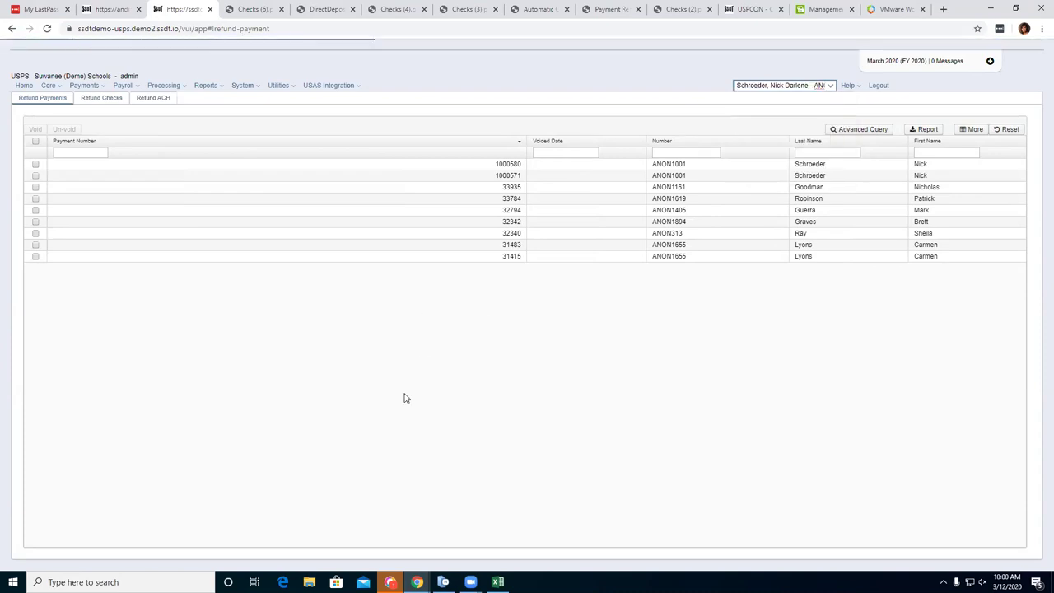
left_click(78, 296)
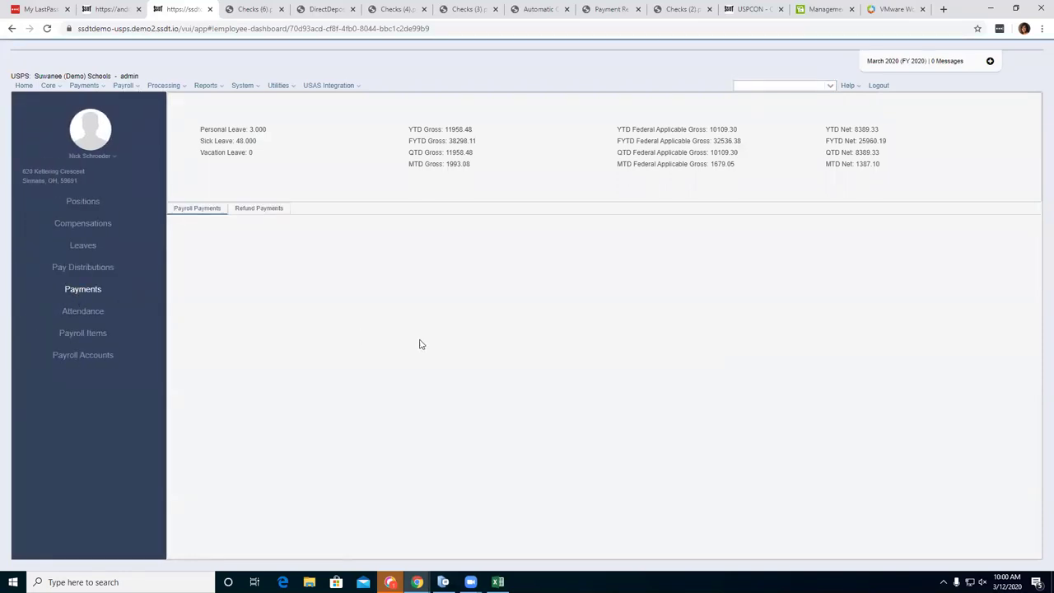
left_click(257, 211)
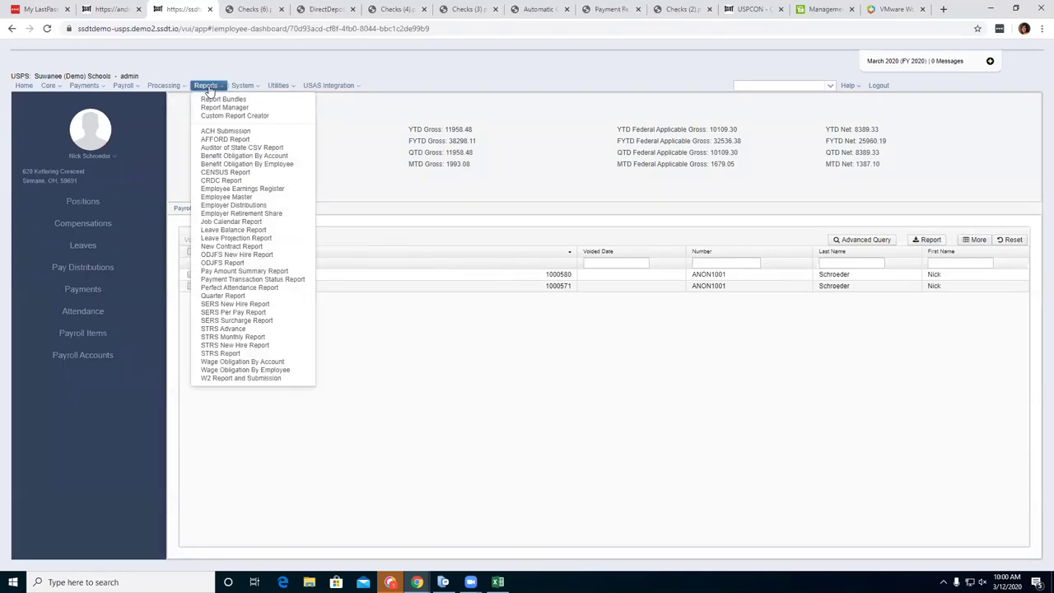
Create a new payables adjustment on the payables page and assign it to the refunded employee.
mouse_move(184, 87)
left_click(196, 123)
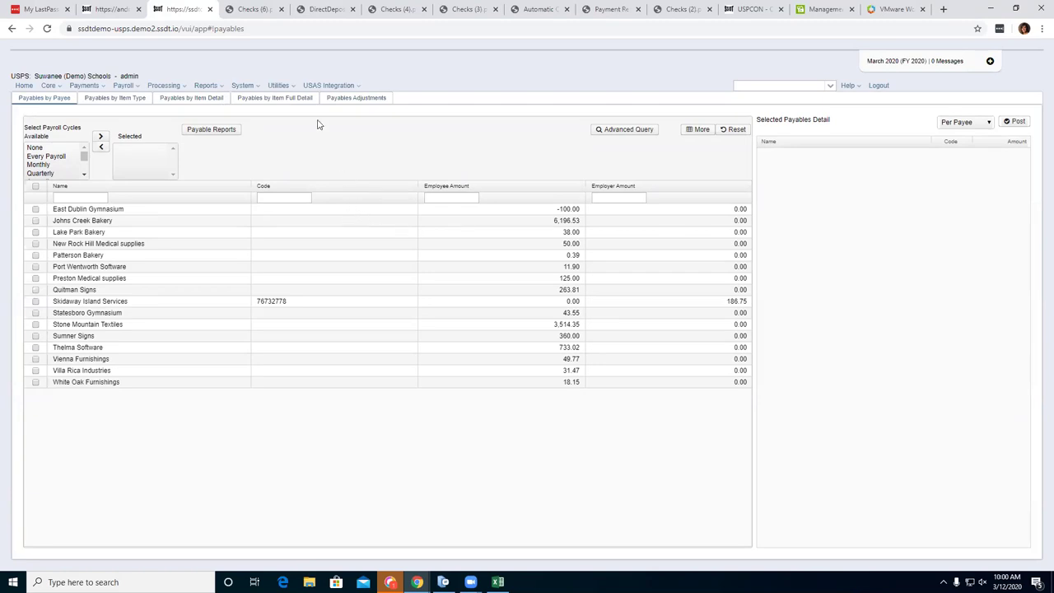
left_click(366, 105)
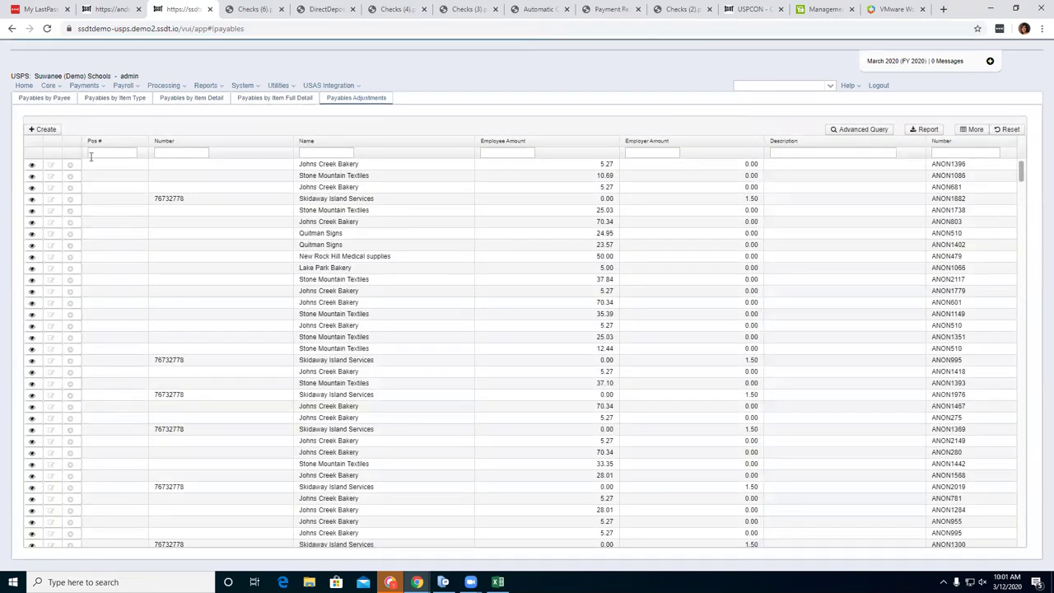
left_click(53, 130)
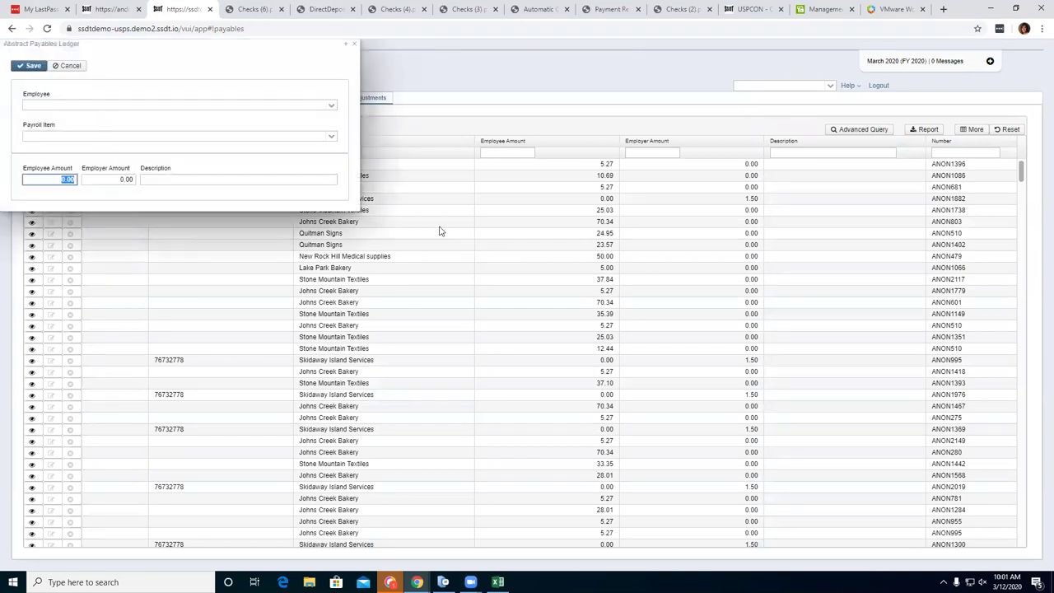
left_click(301, 106)
type("andn")
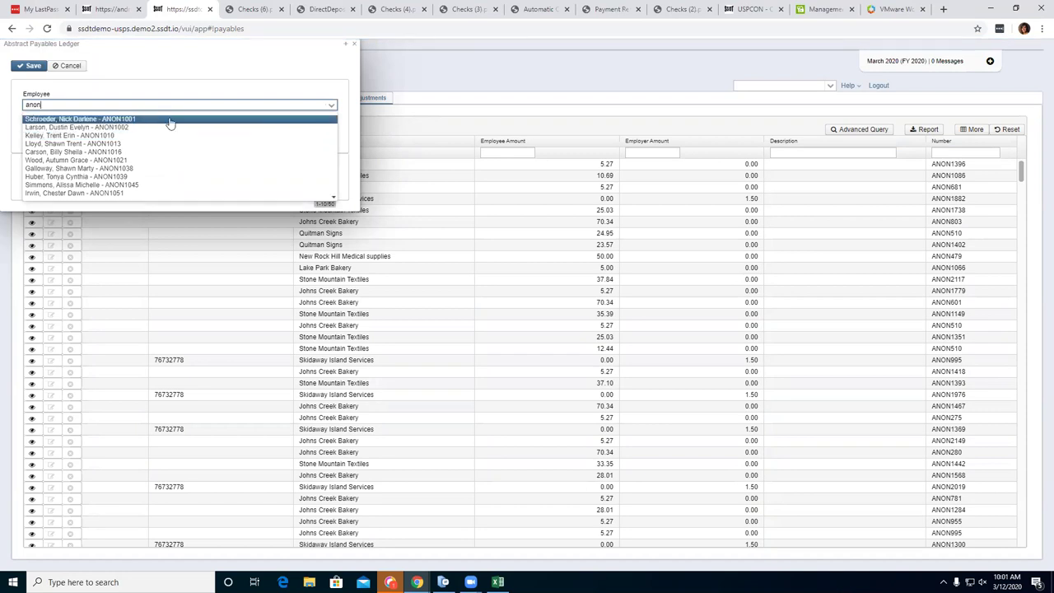
left_click(126, 121)
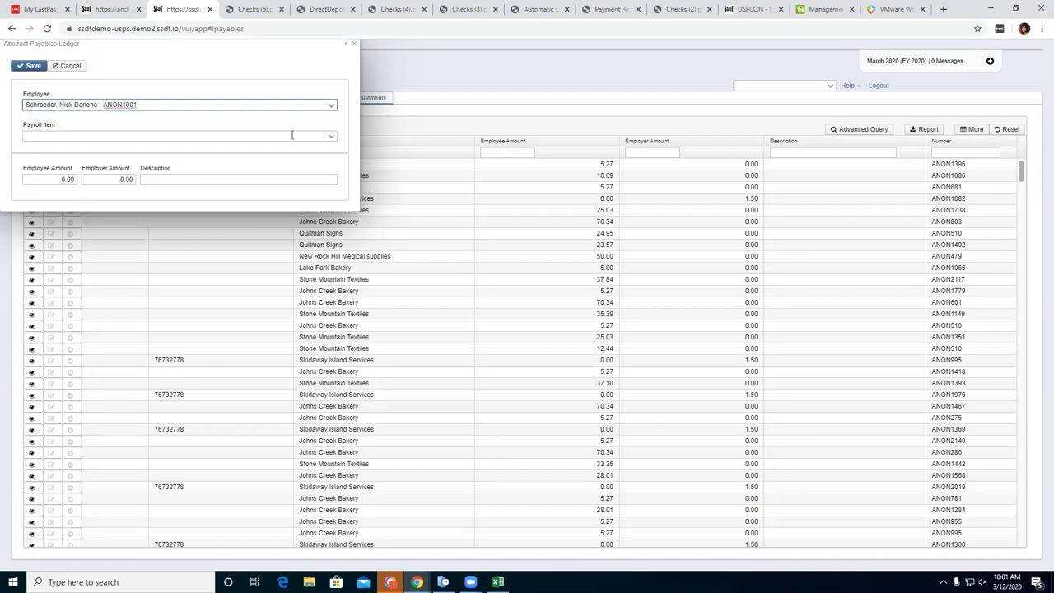
Set the adjustment's payroll item to Regular, code 601, with an employee amount of 100.00.
left_click(333, 138)
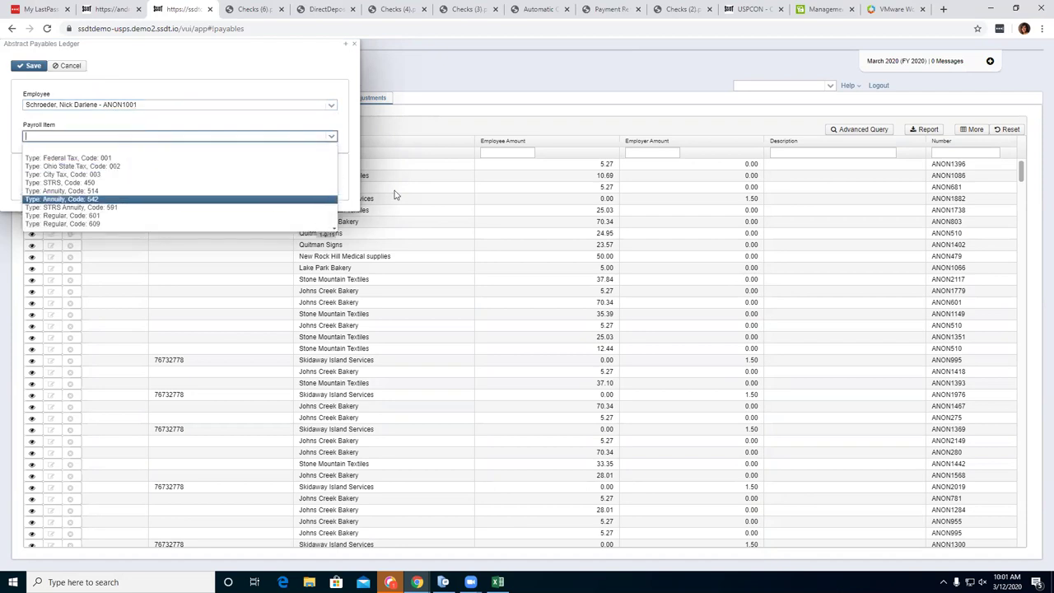
left_click(211, 215)
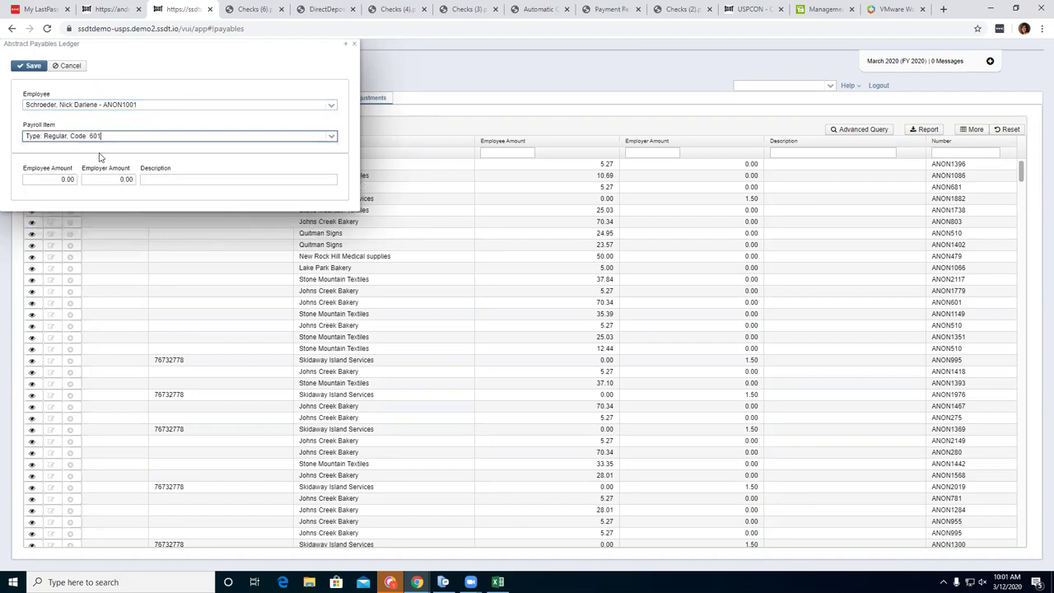
key("Tab")
type("10")
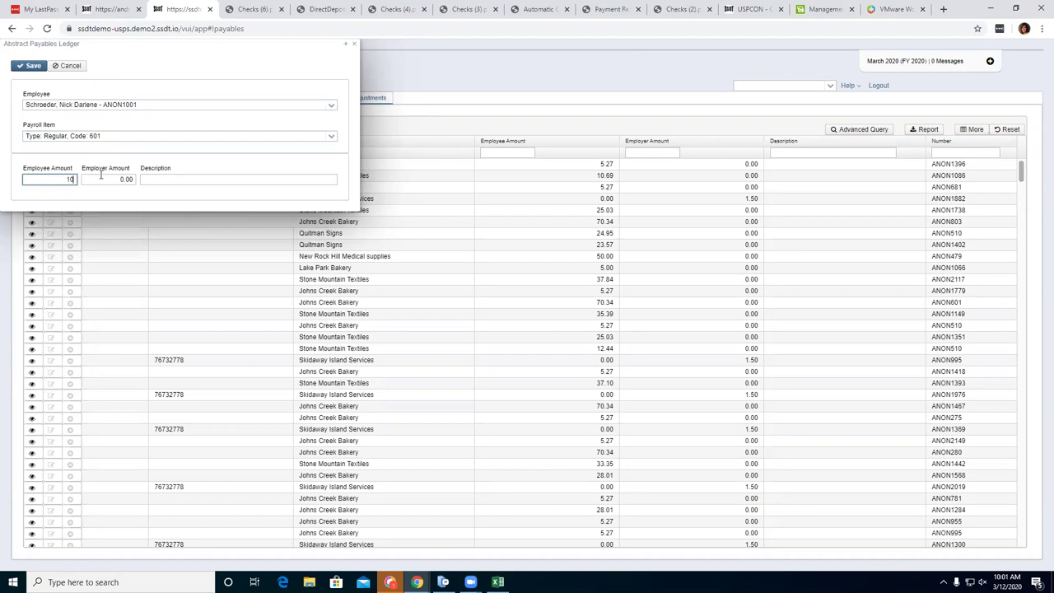
type("0.")
key("Tab")
key("Tab")
Enter "test" as the adjustment's description, save and close it, and check the amounts in Payables by Payee.
type("teswr")
key("BackSpace")
key("BackSpace")
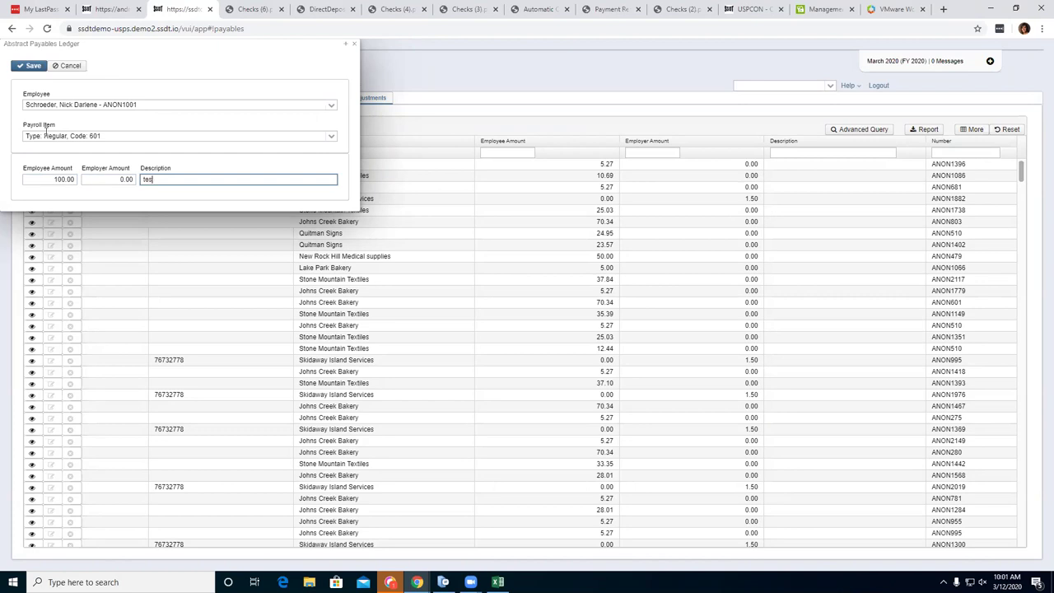
left_click(17, 66)
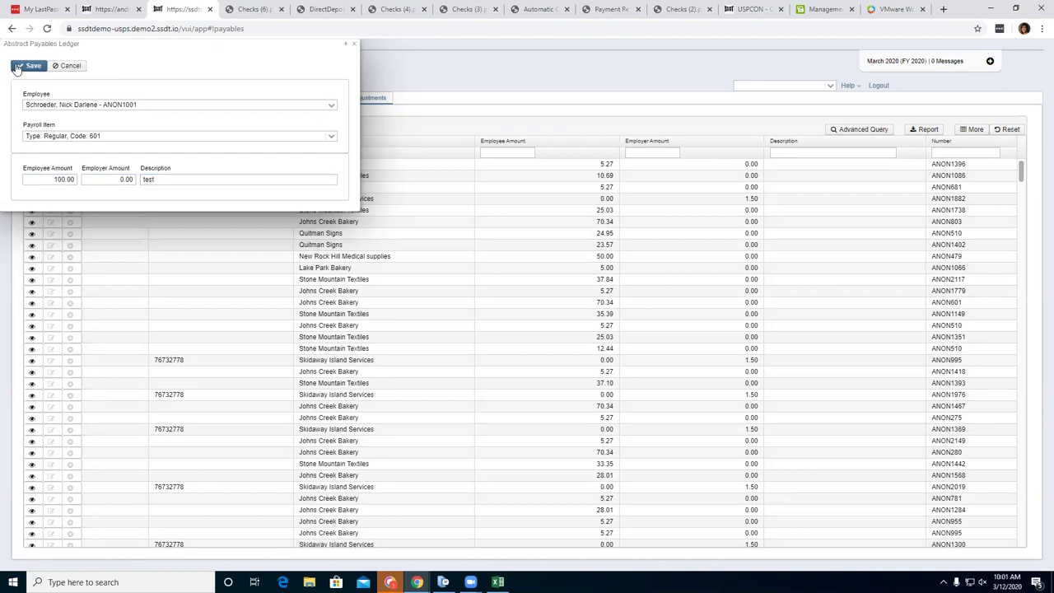
left_click(356, 44)
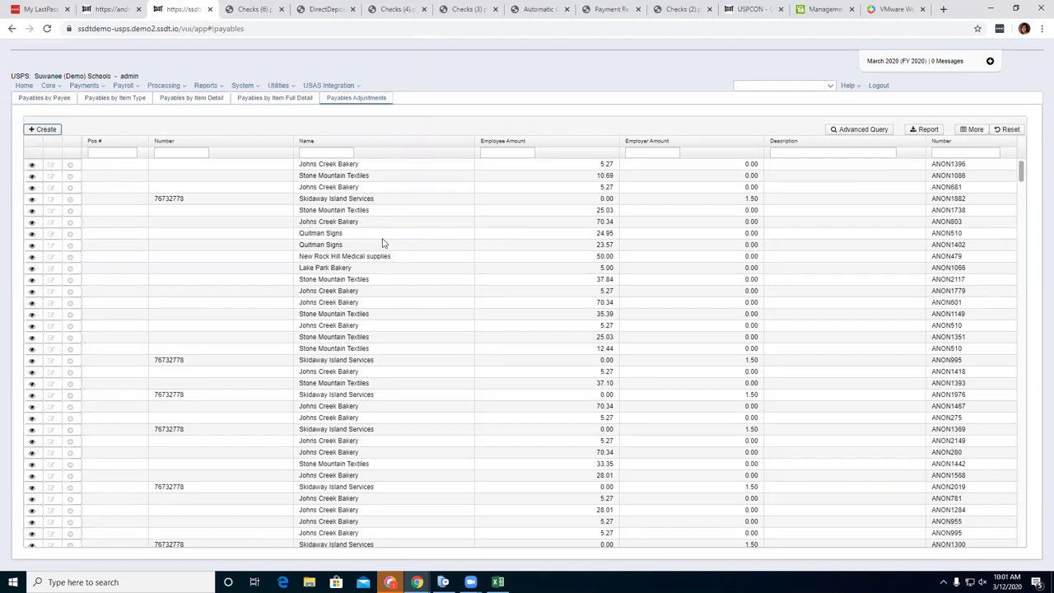
left_click(45, 99)
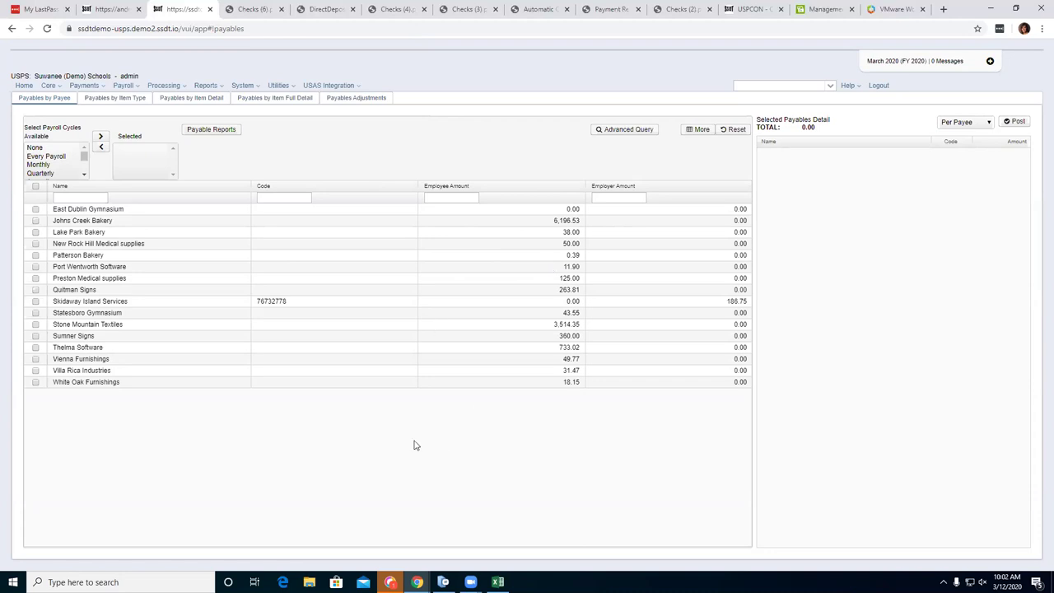
Examine the Account Mapping Configuration options in the system configuration, closing them without saving changes.
left_click(87, 86)
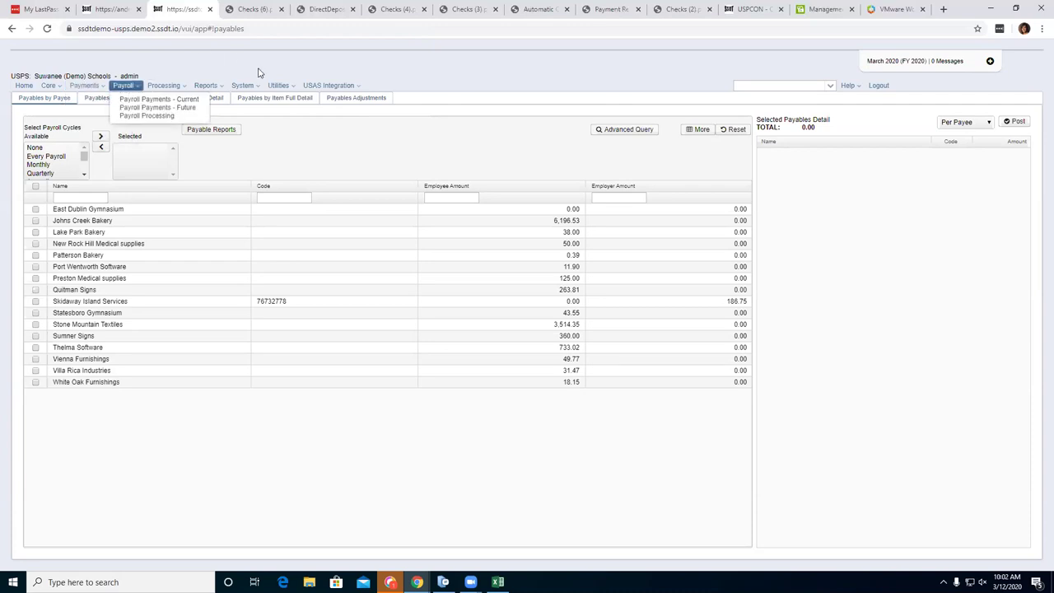
mouse_move(252, 88)
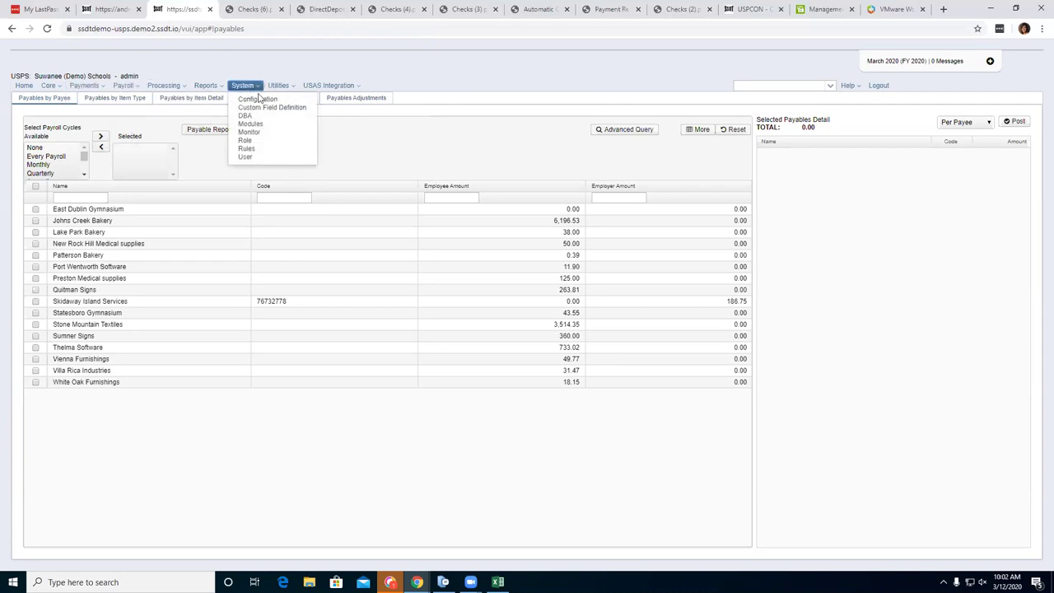
left_click(257, 99)
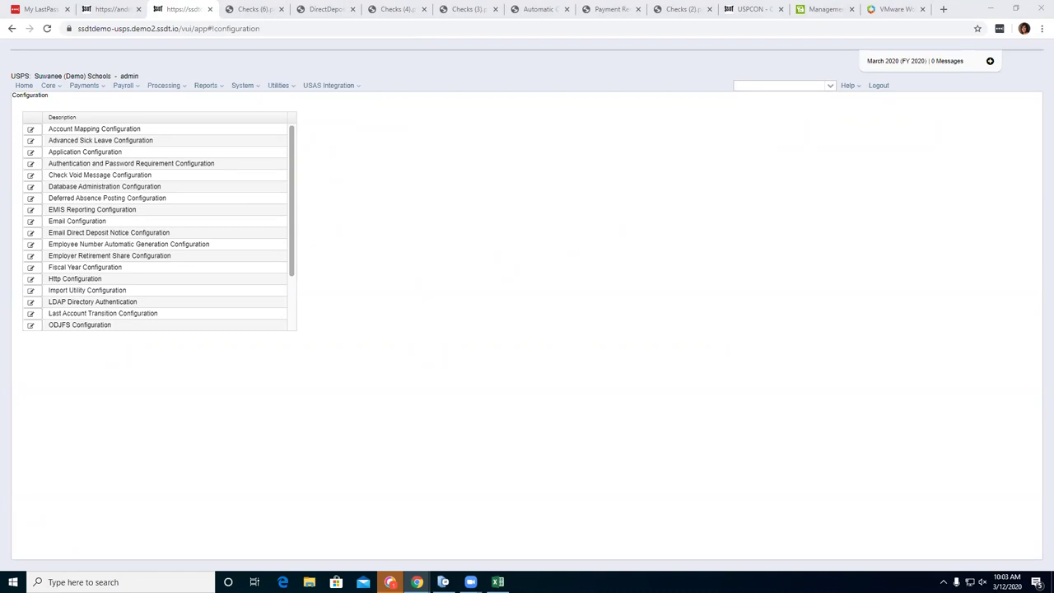
left_click(257, 87)
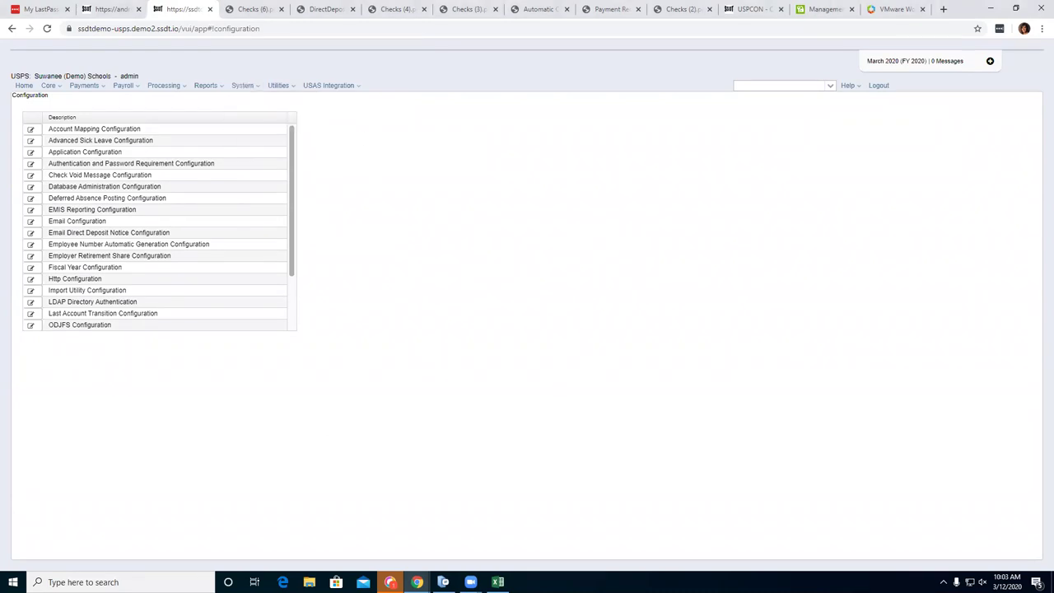
left_click(36, 130)
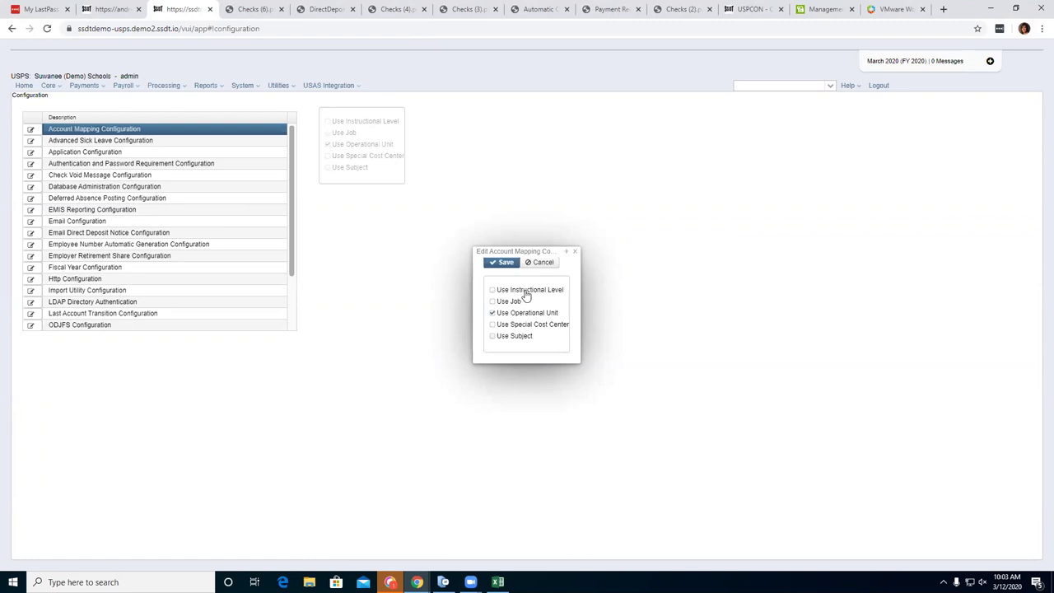
mouse_move(526, 296)
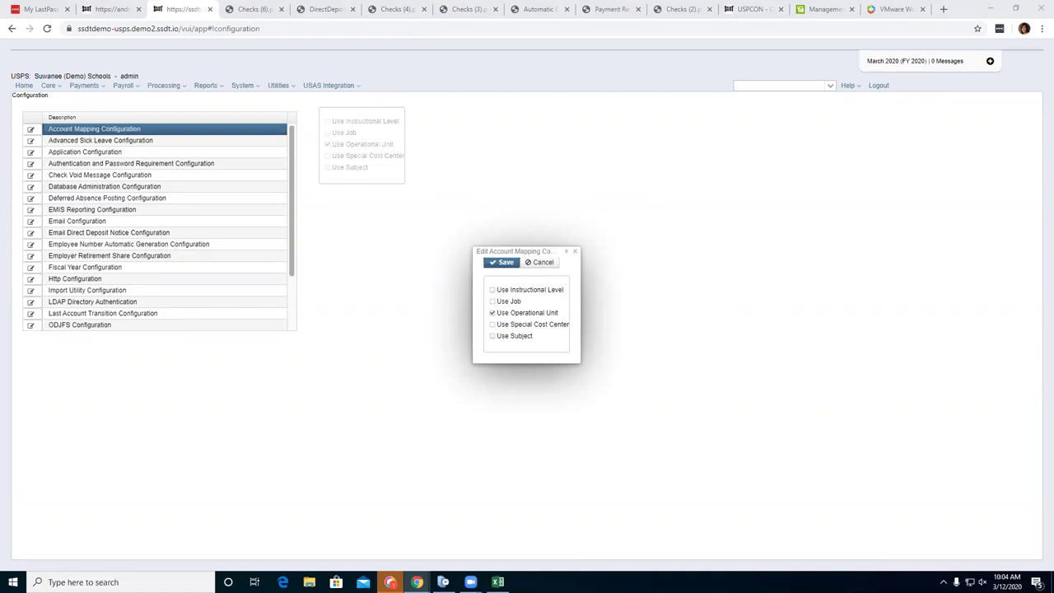
left_click(228, 90)
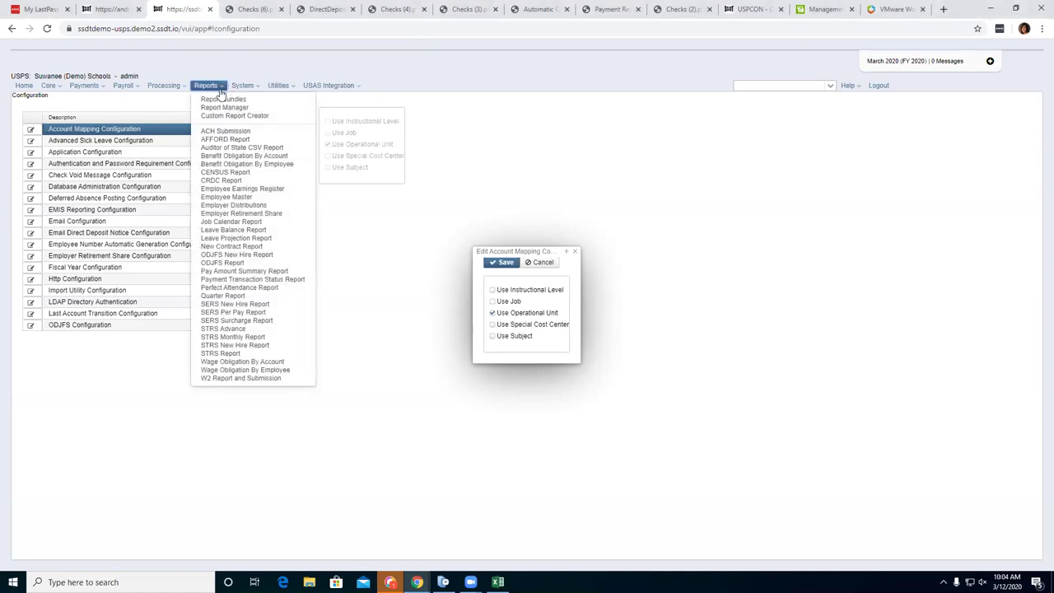
left_click(678, 173)
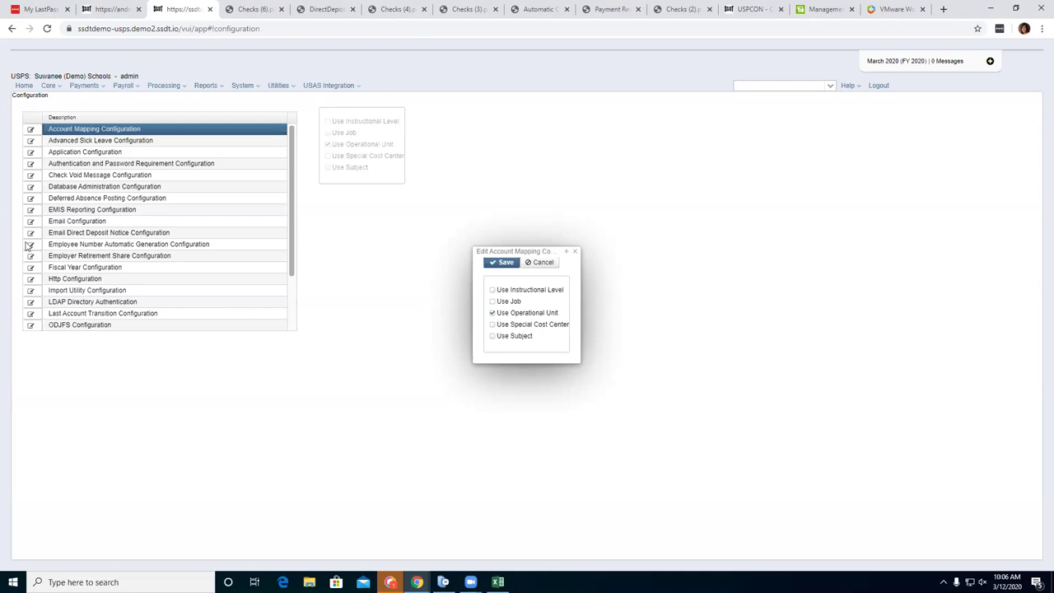
left_click(576, 252)
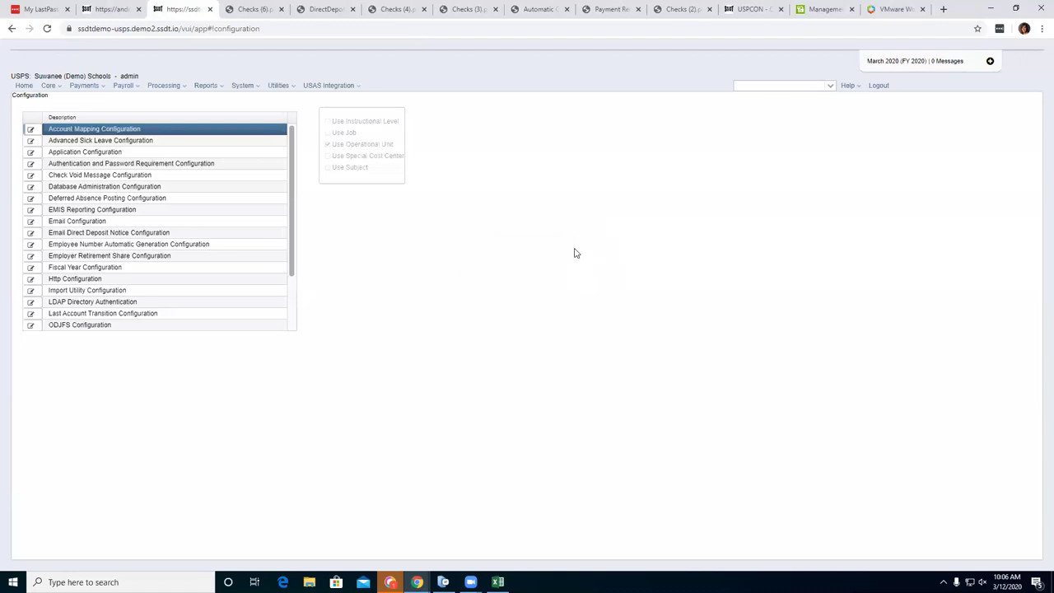
Open the Advanced Sick Leave Configuration, load the Leaves page in the other USPS demo instance, and view the available Period Options.
left_click(30, 141)
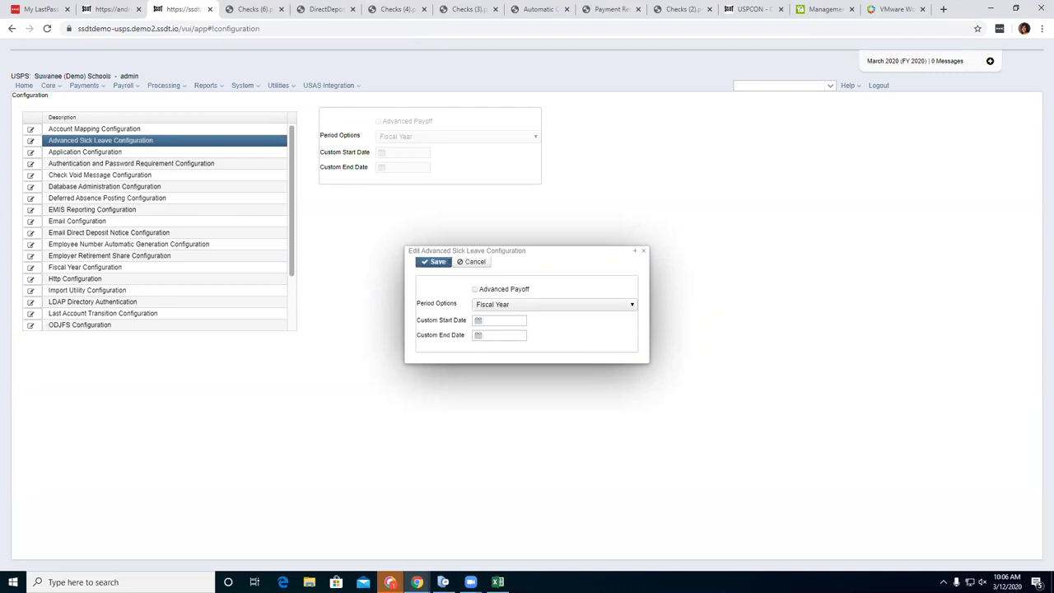
left_click(114, 9)
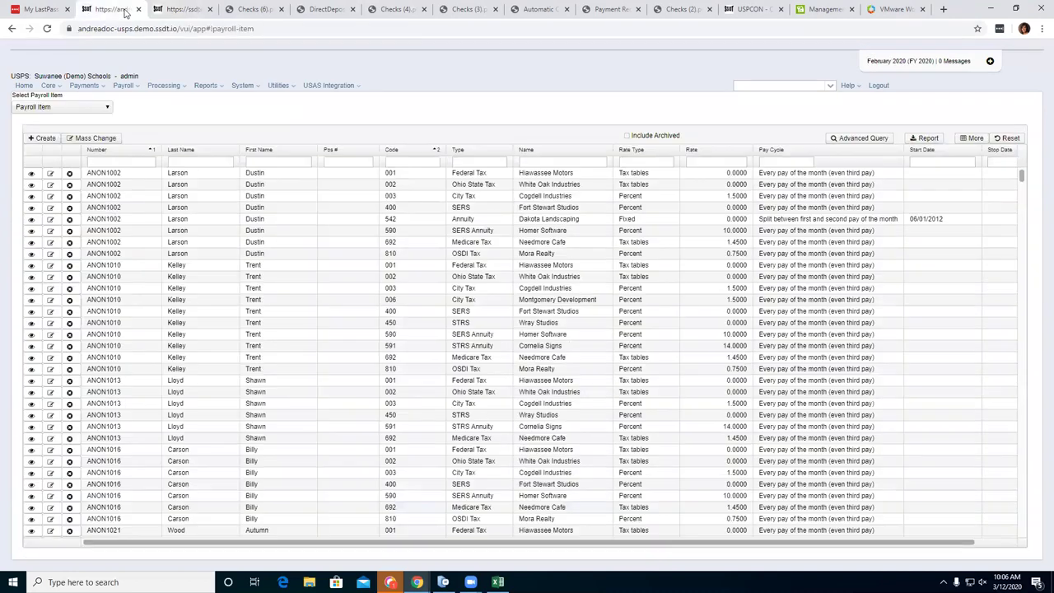
left_click(50, 85)
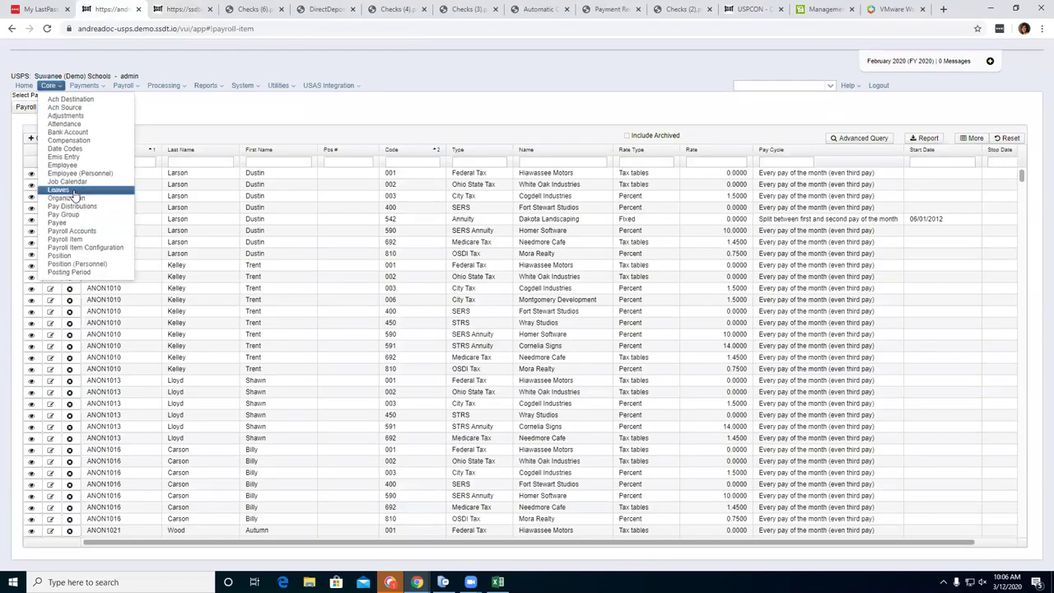
left_click(72, 191)
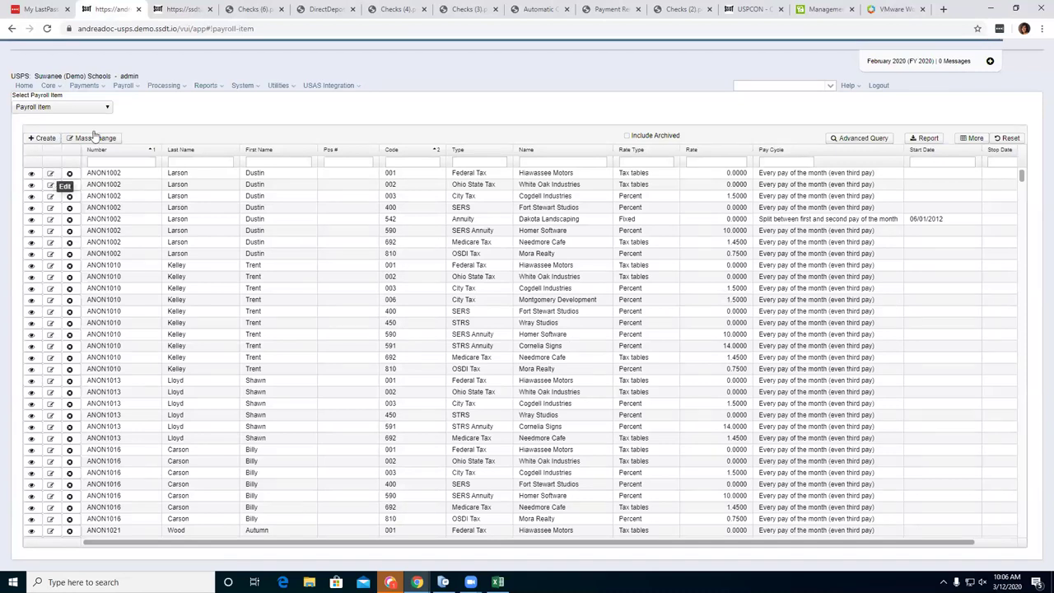
left_click(175, 9)
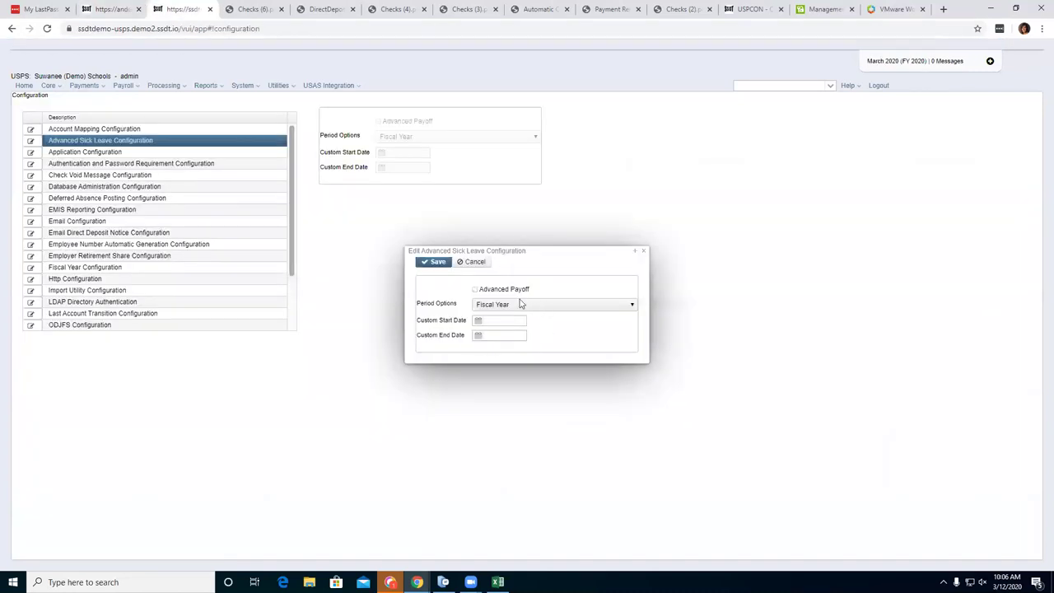
left_click(626, 306)
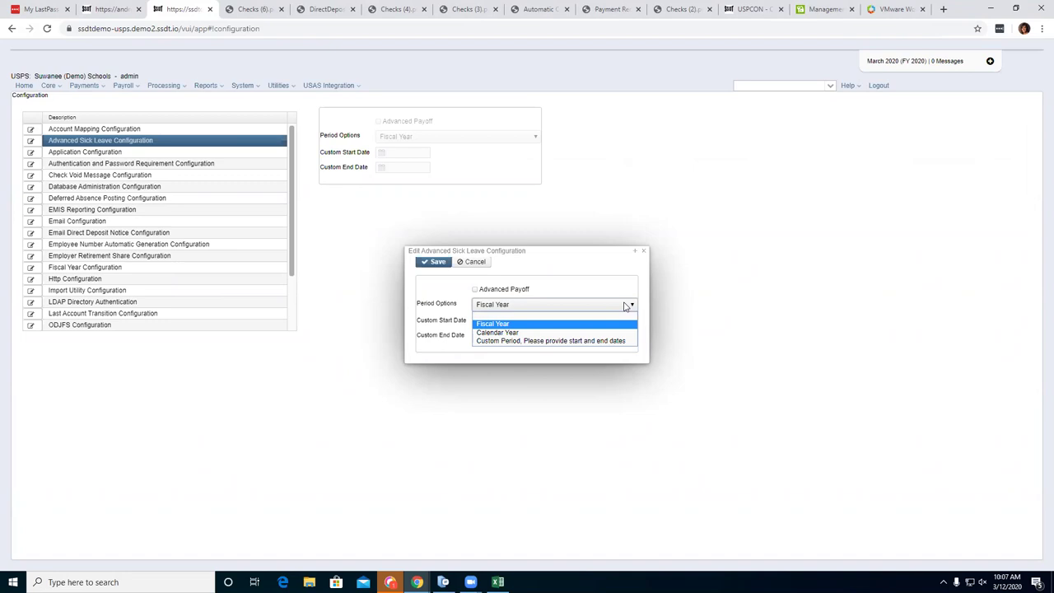
Open the first employee's leave record from the other instance's Leaves page, and review the sick leave Period Options again without changing them.
left_click(104, 7)
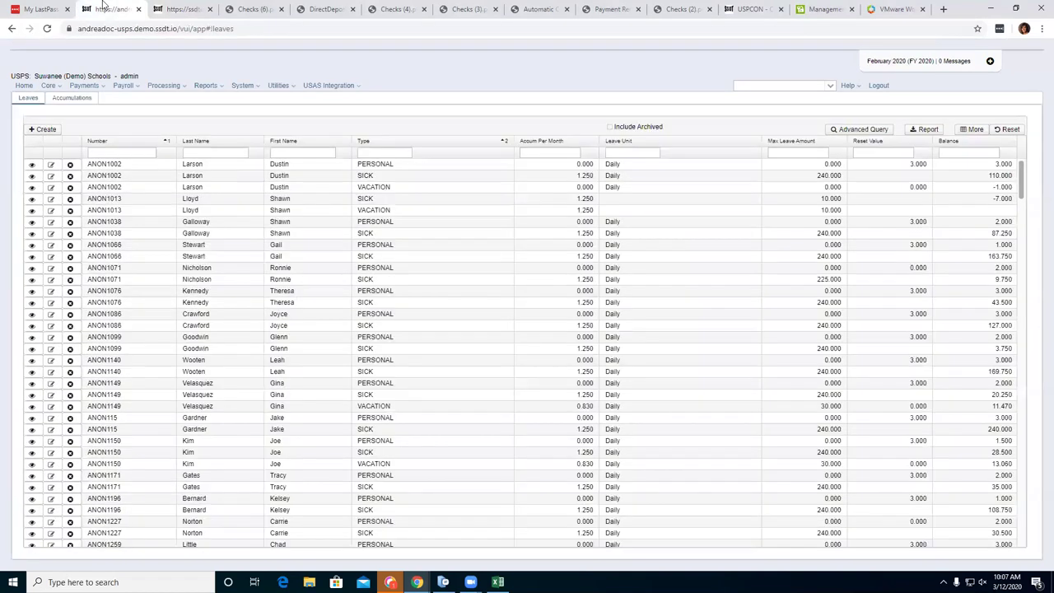
left_click(55, 167)
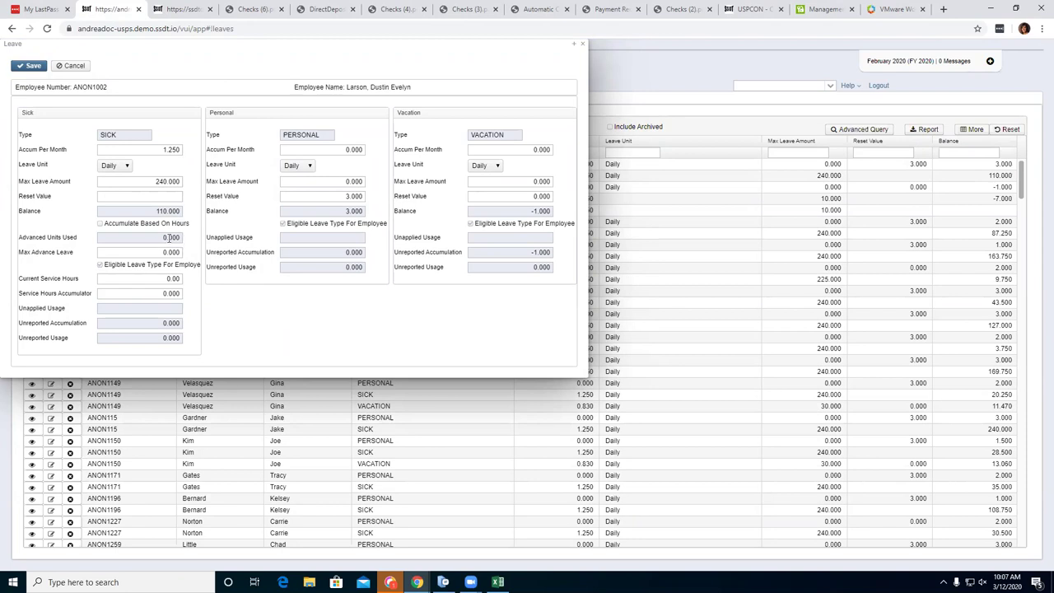
left_click(166, 6)
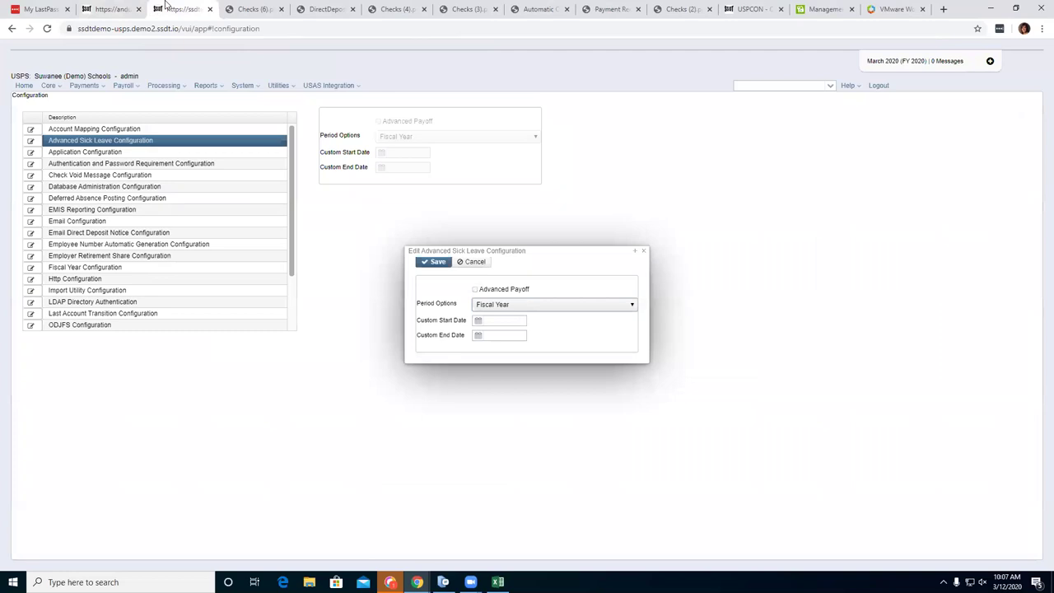
left_click(633, 305)
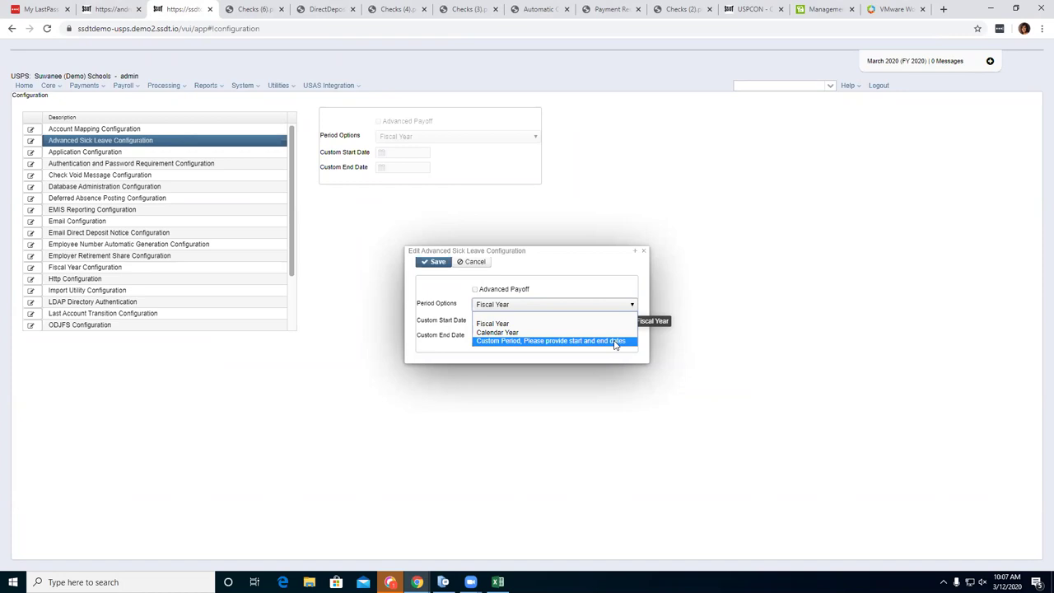
left_click(602, 288)
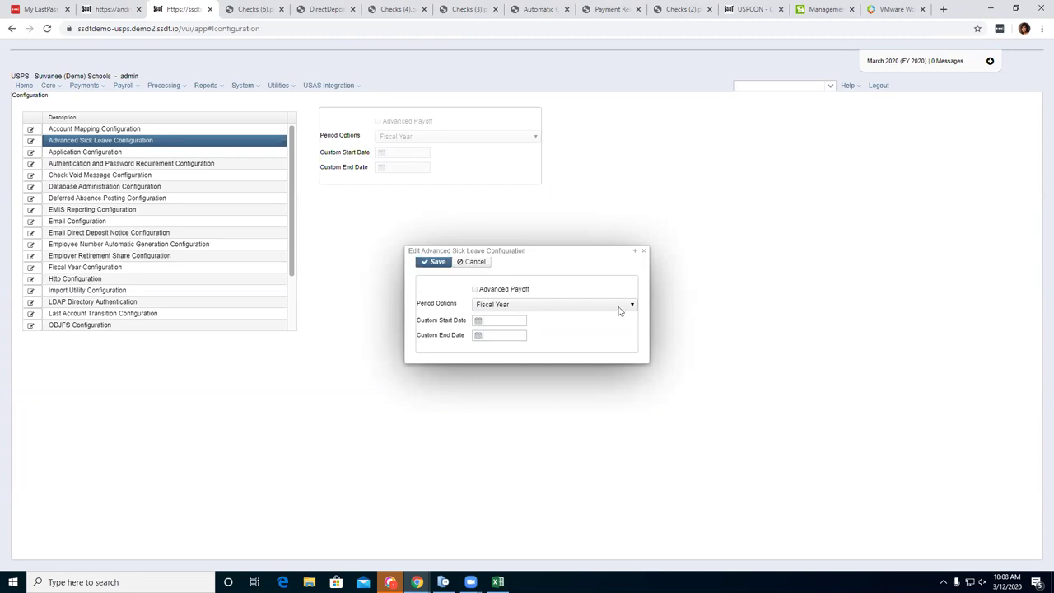
Try enabling Advanced Payoff, compare it with the employee's sick leave fields, and clear it again, closing the configuration without saving.
left_click(474, 291)
key("ctrl+Page_Up")
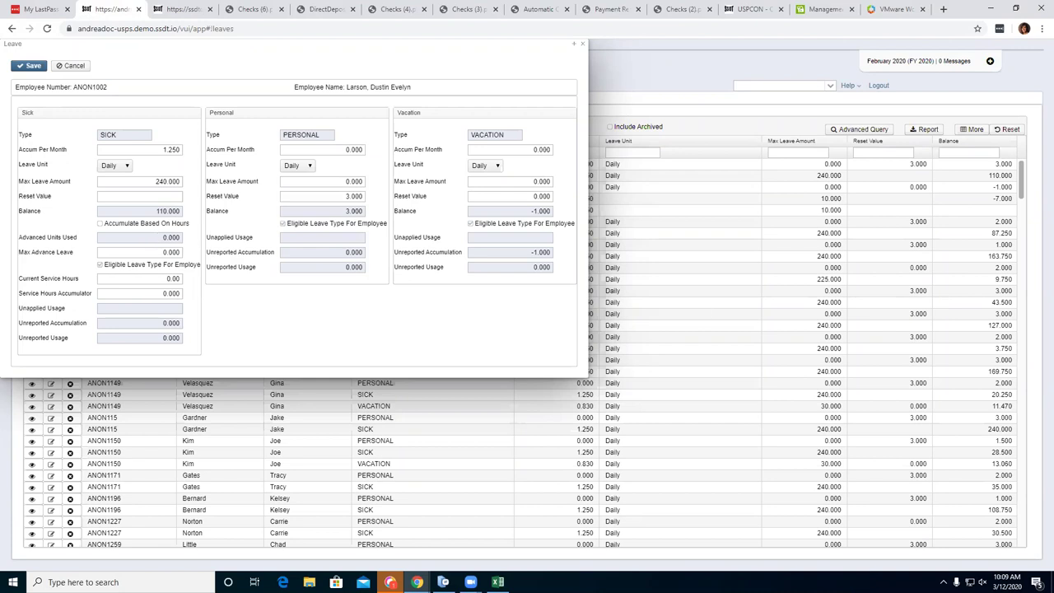
left_click(198, 8)
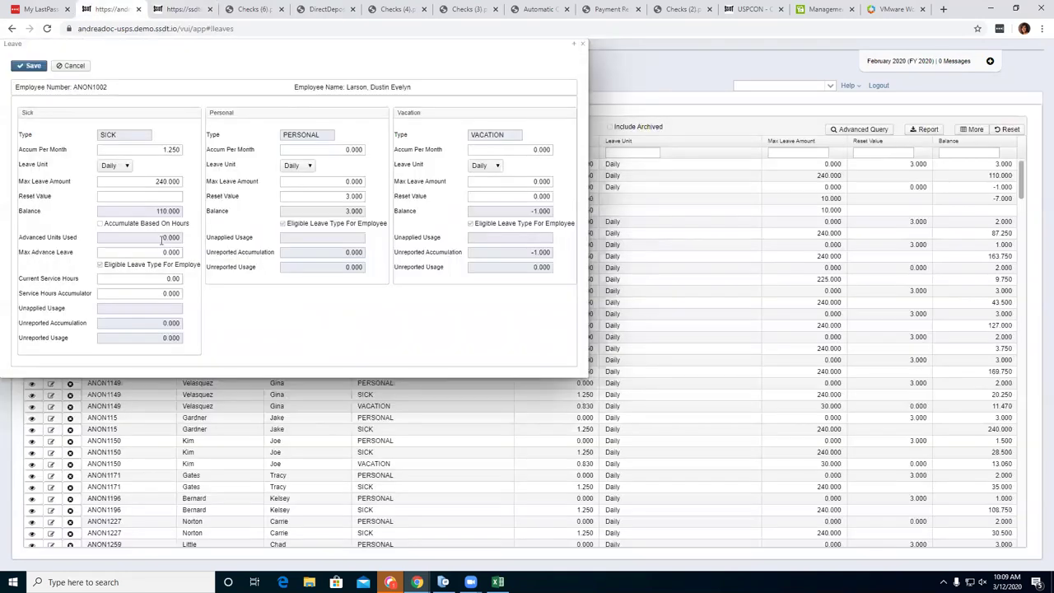
left_click(109, 9)
left_click(188, 8)
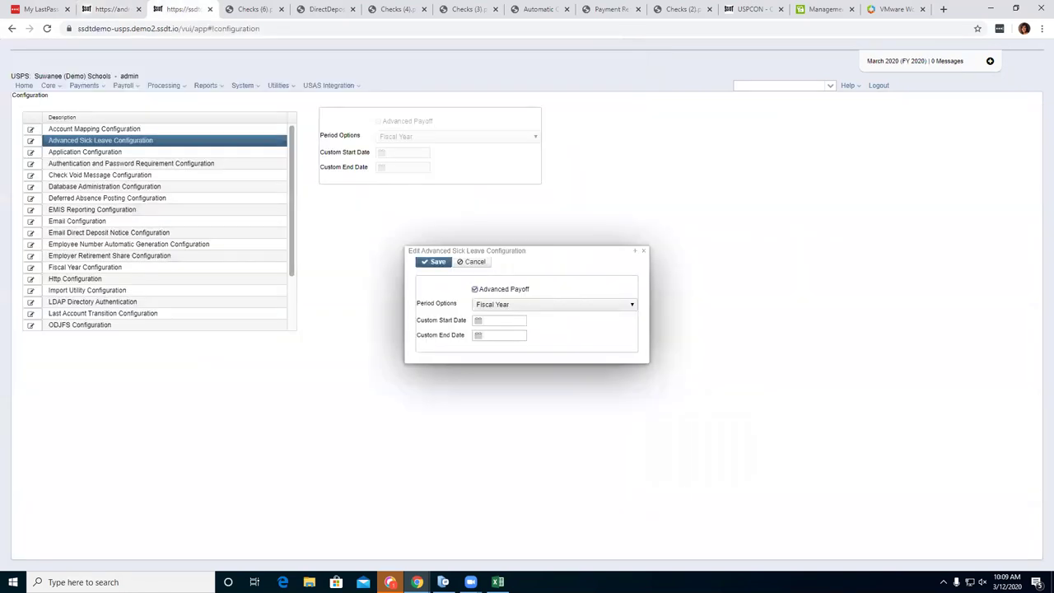
left_click(475, 290)
left_click(646, 252)
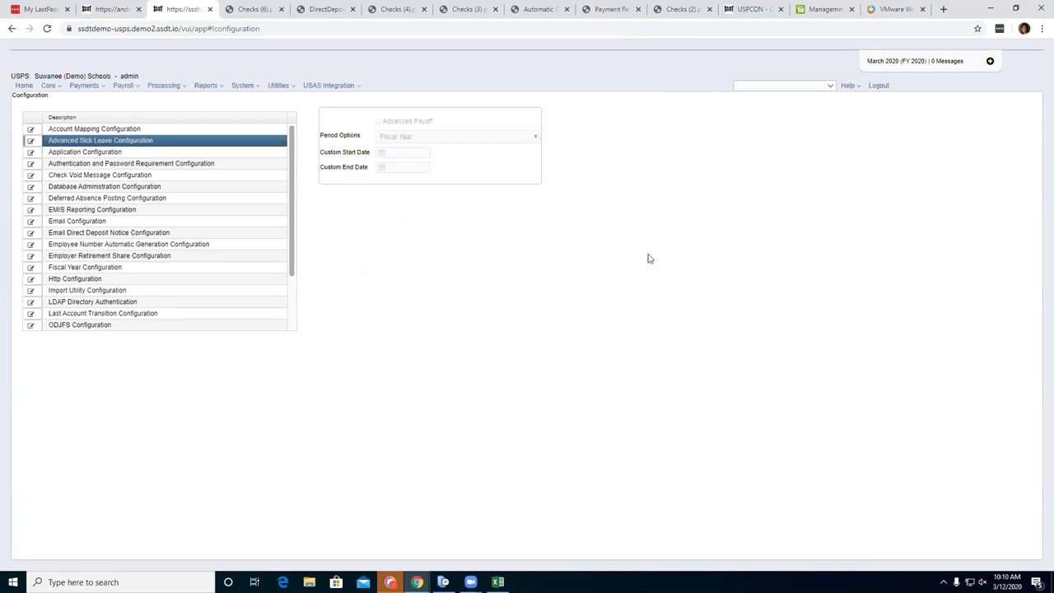
Review the Authentication and Password Requirement Configuration and the Check Void Message Configuration, closing each without saving.
left_click(31, 163)
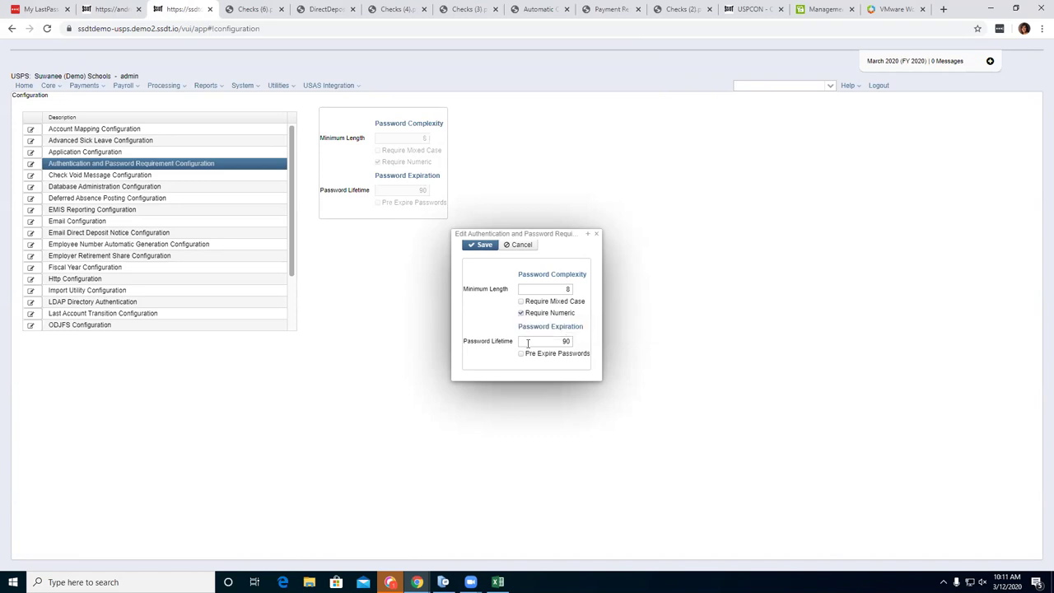
mouse_move(528, 343)
left_click(597, 236)
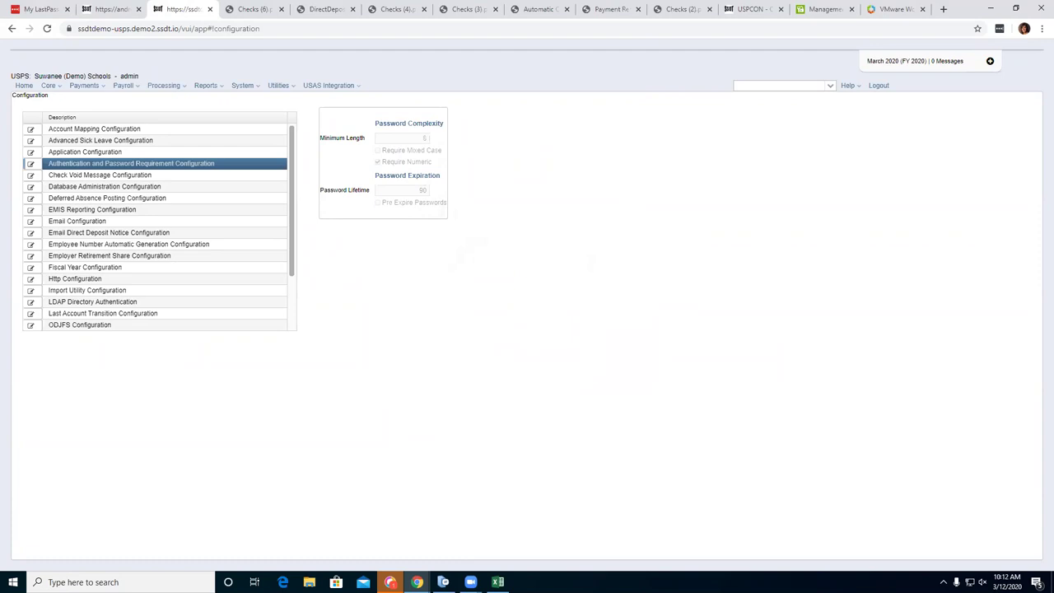
left_click(30, 175)
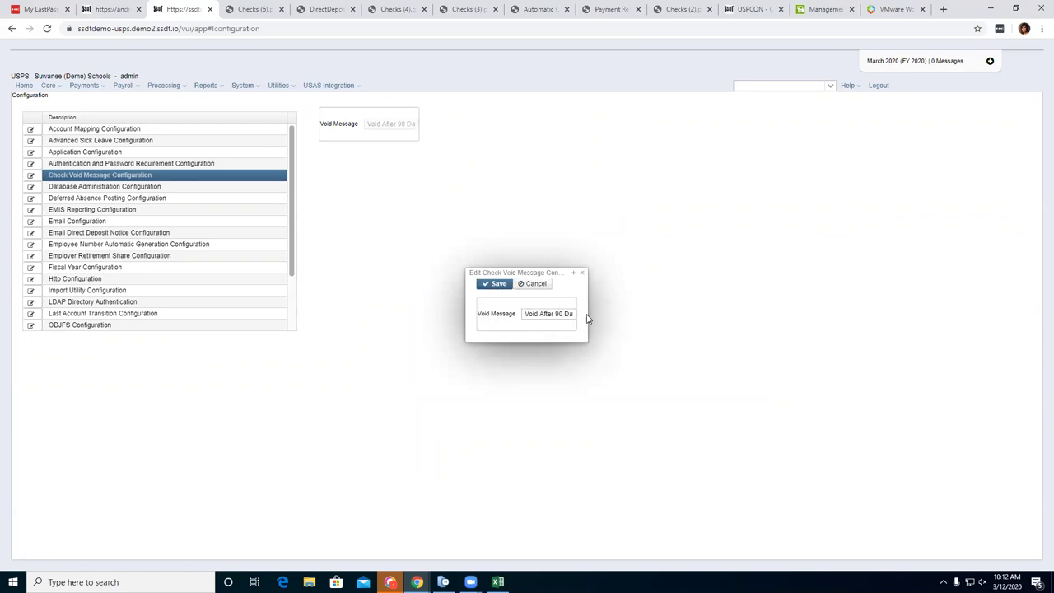
left_click(581, 273)
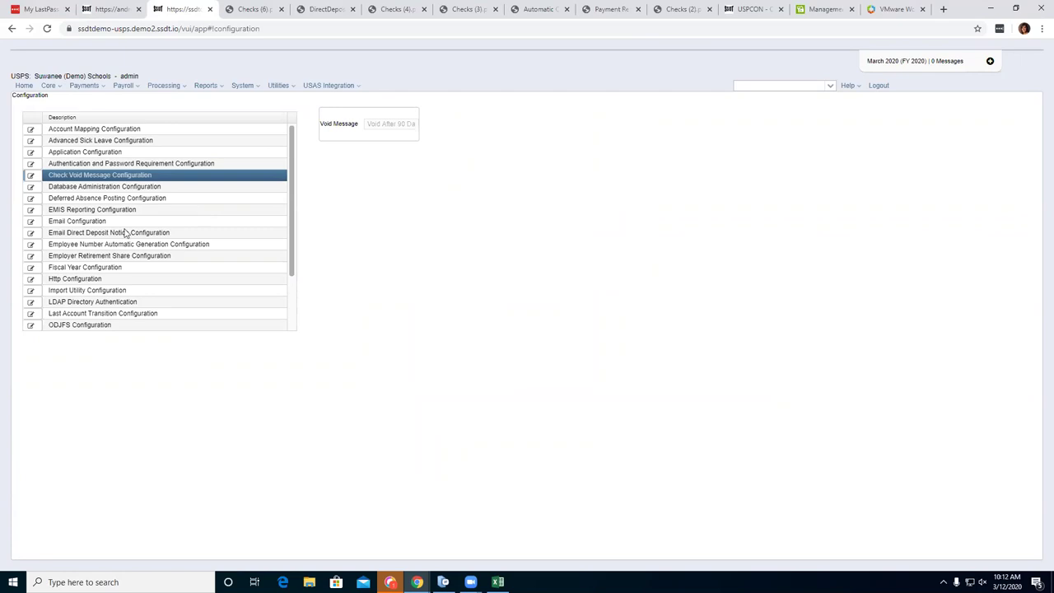
Try enabling Deferred Absence Posting, check the employee's leave record, and save the configuration with the option cleared again.
left_click(31, 198)
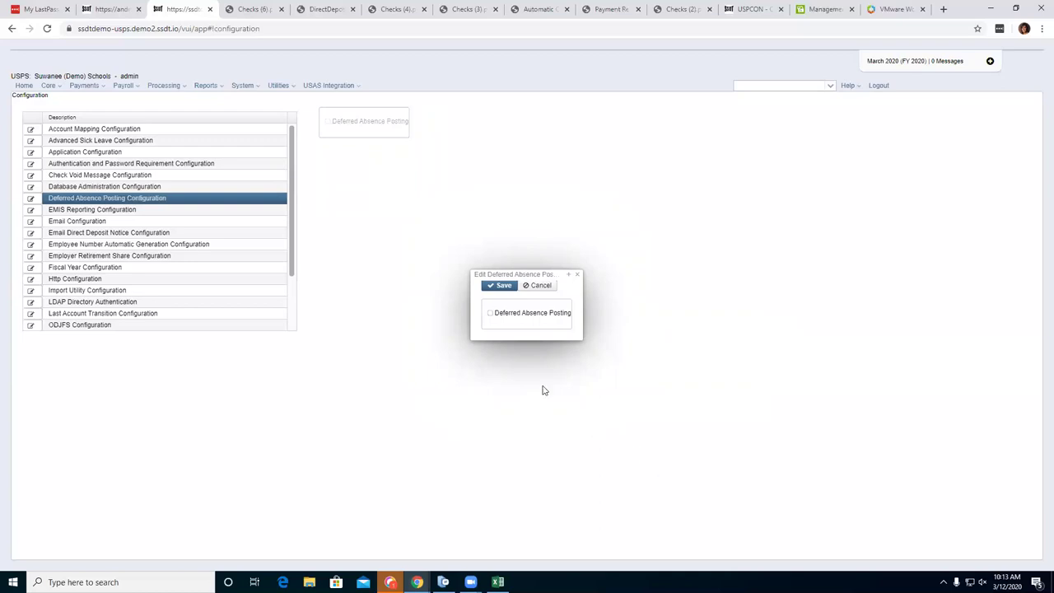
left_click(490, 314)
key("ctrl+shift+Tab")
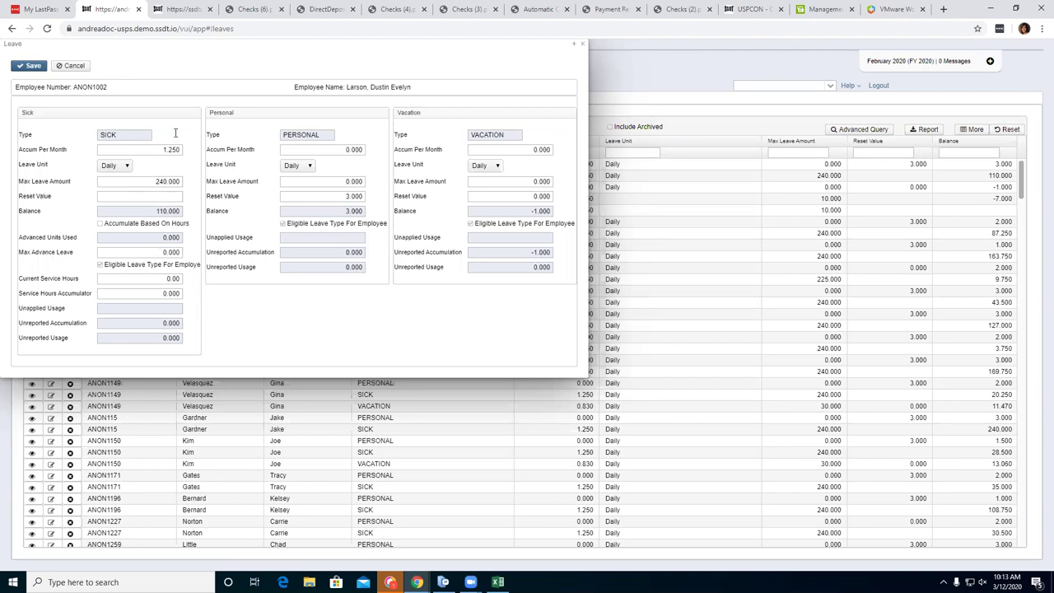
left_click(169, 12)
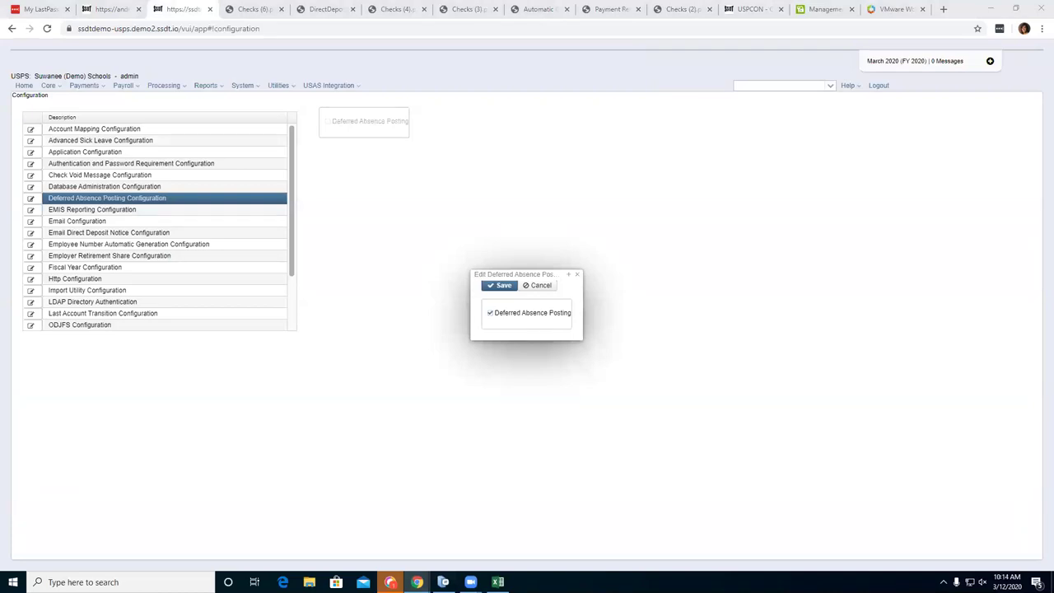
left_click(490, 313)
left_click(499, 290)
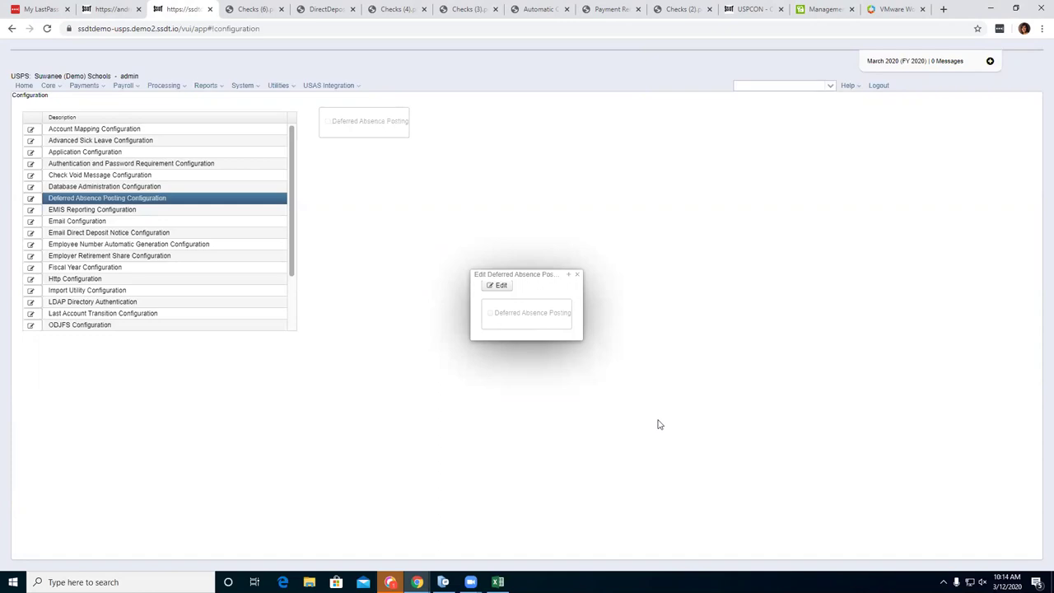
left_click(578, 275)
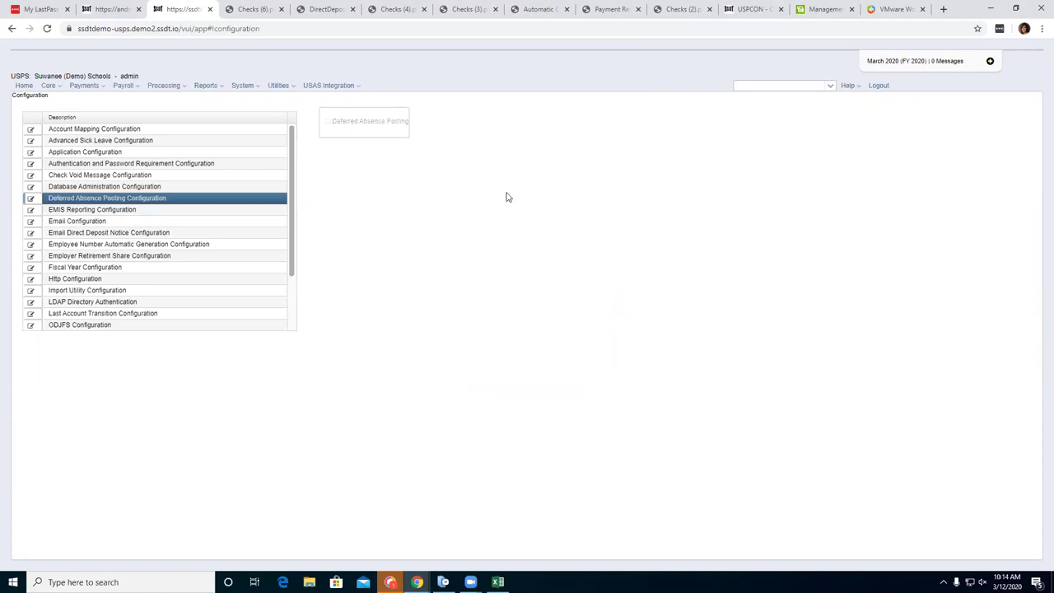
Examine the fiscal year, Reporting Id choices and Z Id prefix in the EMIS Reporting Configuration, closing it without saving.
left_click(31, 210)
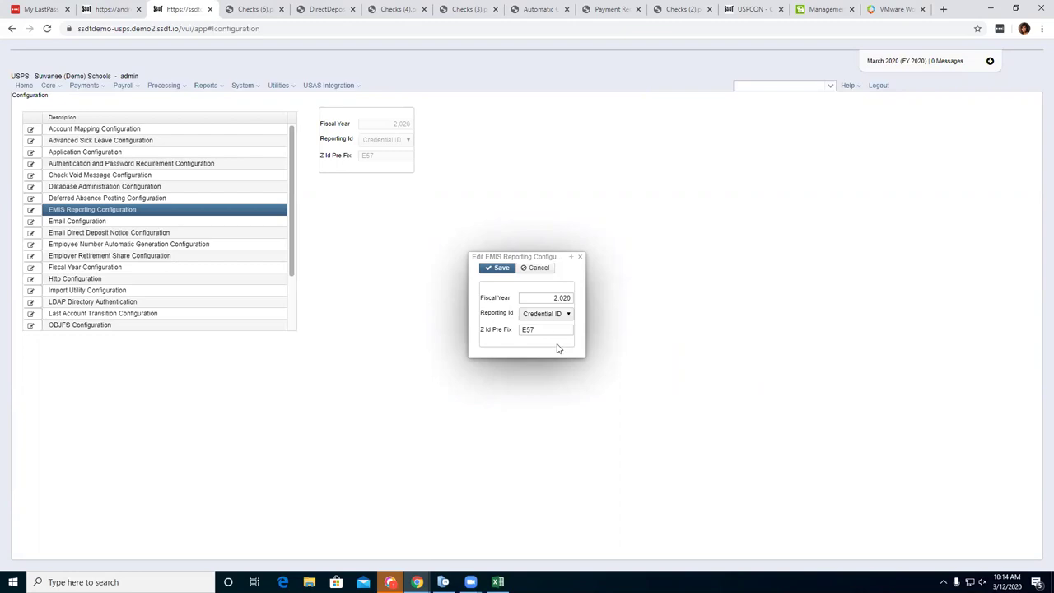
mouse_move(550, 298)
left_click(568, 321)
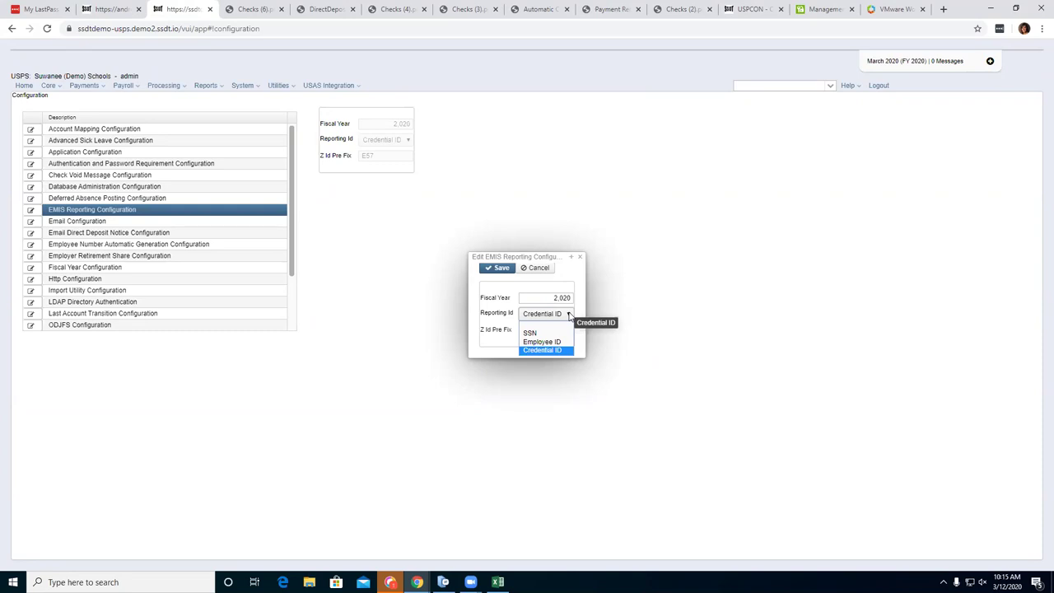
left_click(671, 293)
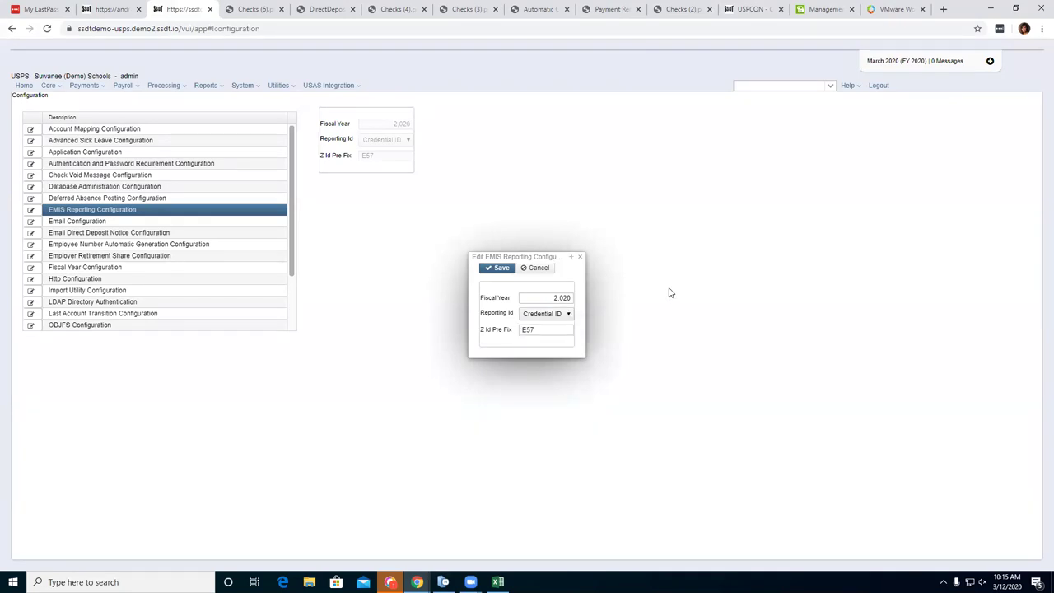
left_click(569, 315)
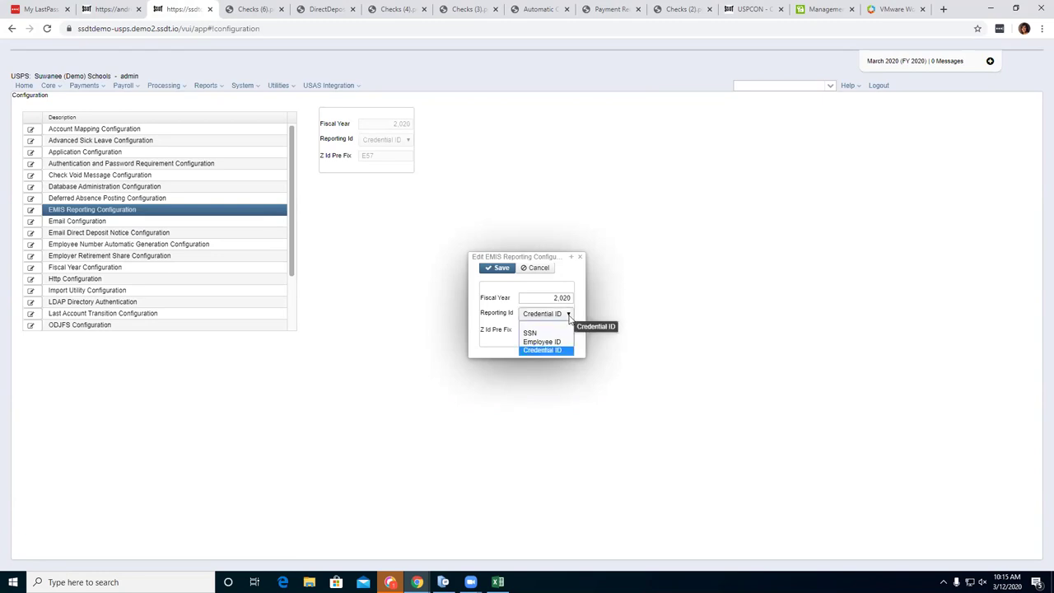
left_click(504, 333)
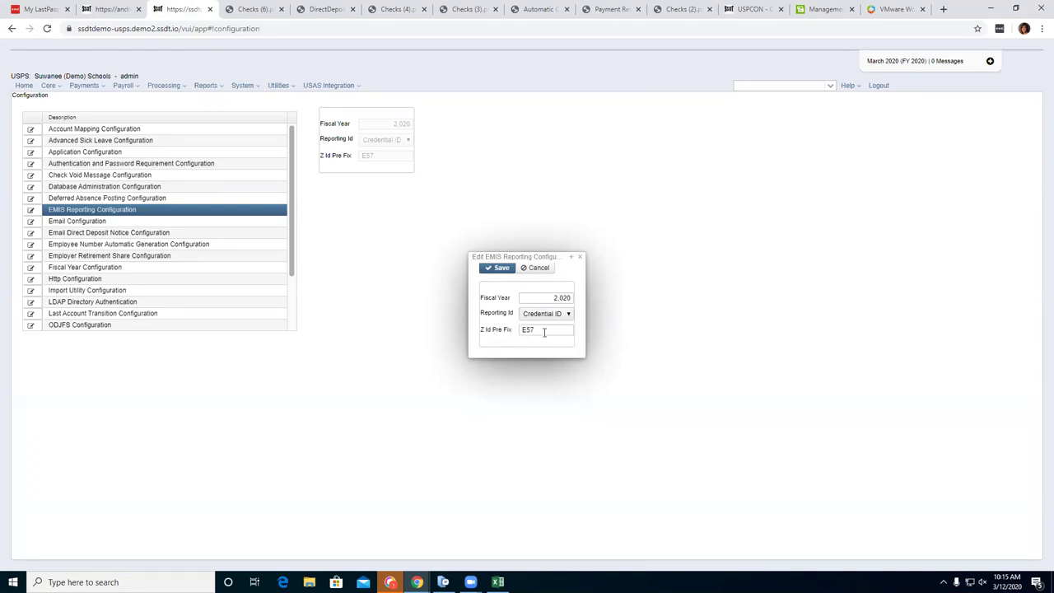
mouse_move(545, 332)
left_click(582, 258)
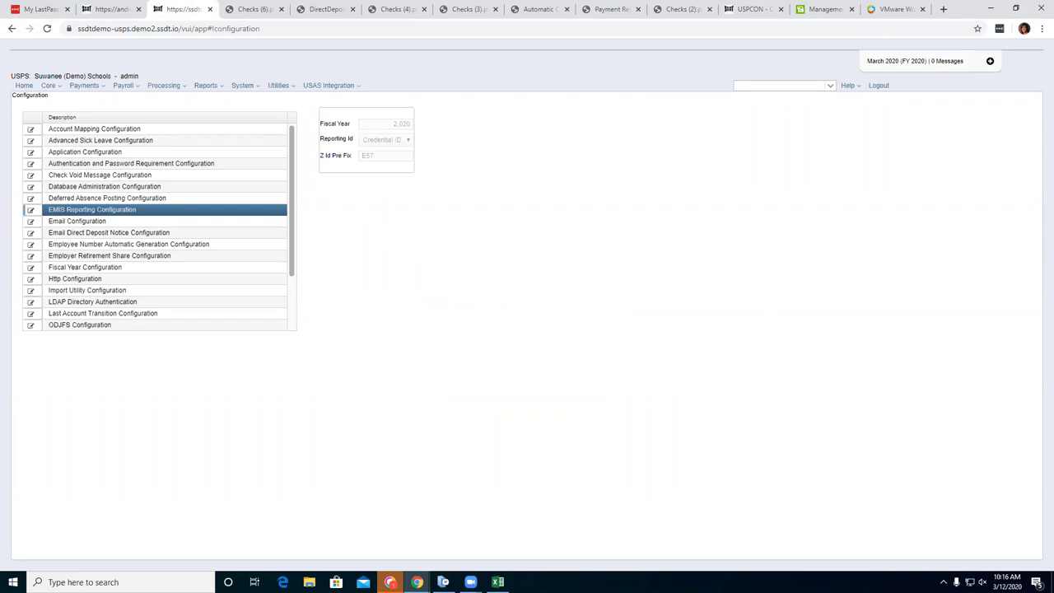
View the Email Configuration, and open the system configuration list in the other USPS instance after closing its leave record unsaved.
left_click(31, 222)
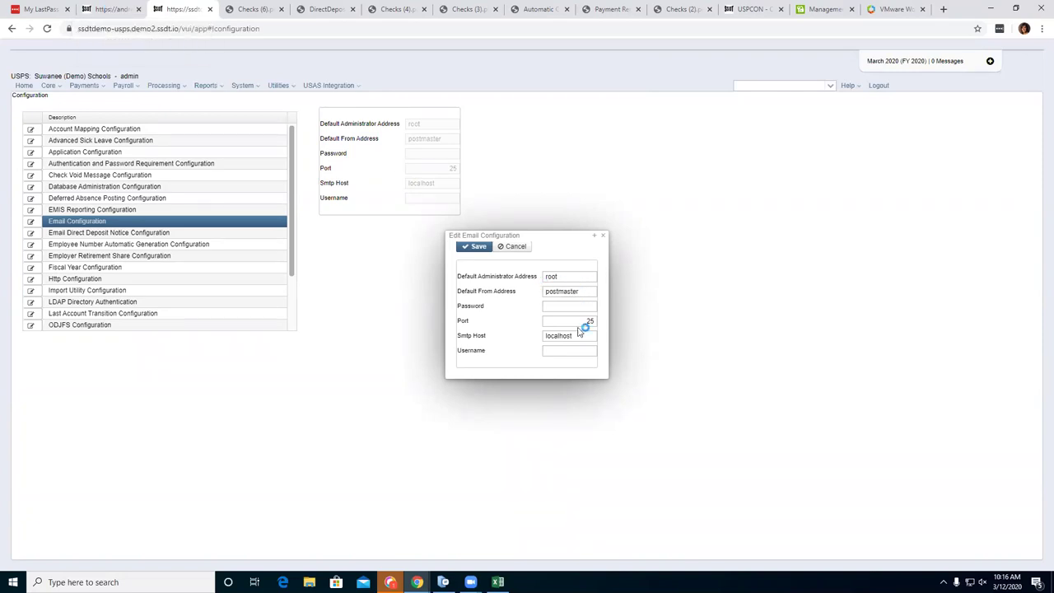
left_click(108, 8)
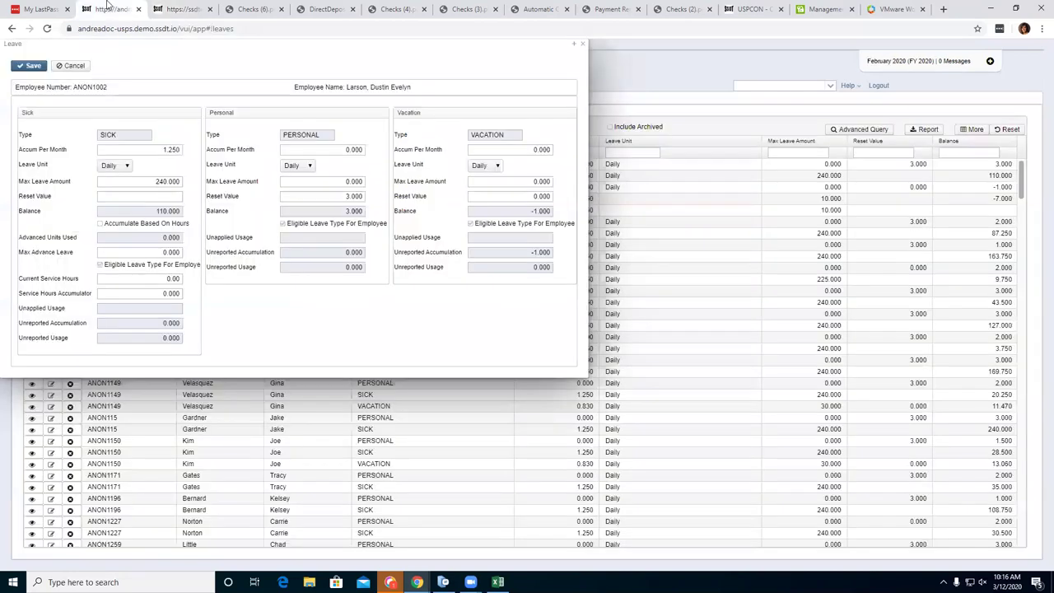
left_click(585, 46)
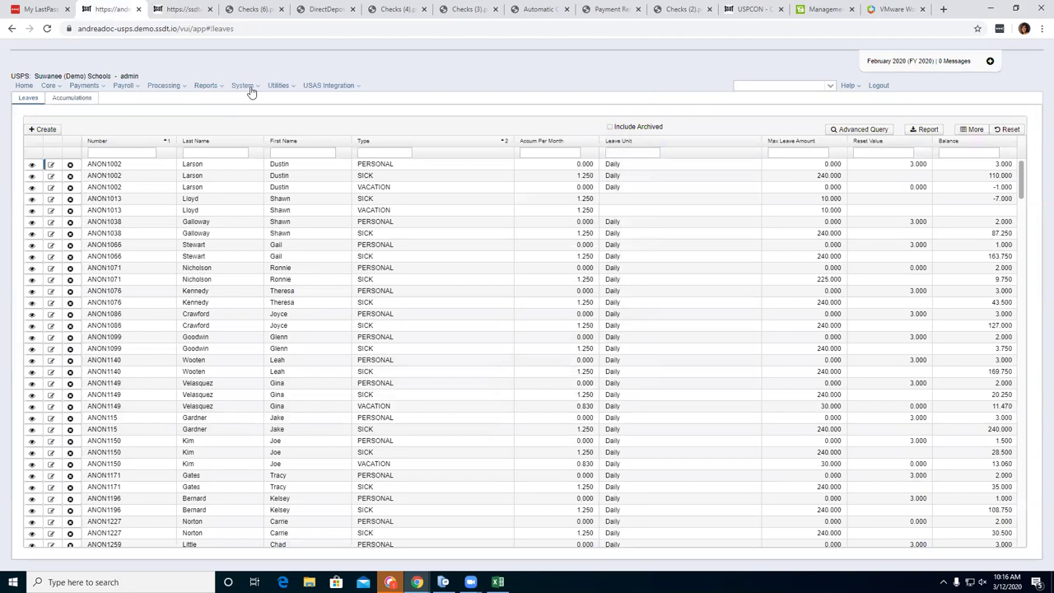
left_click(244, 87)
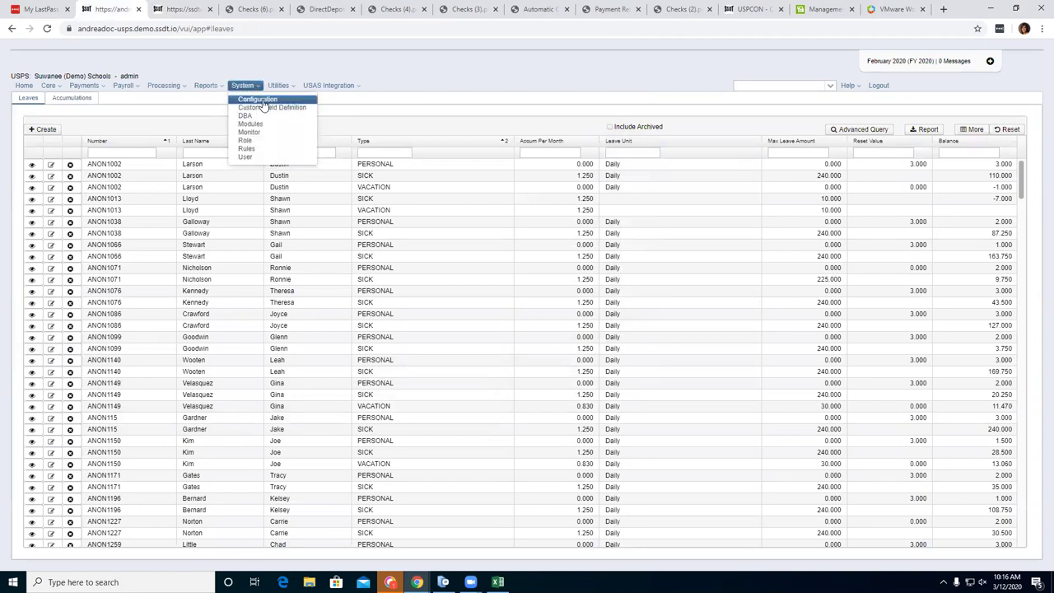
left_click(252, 98)
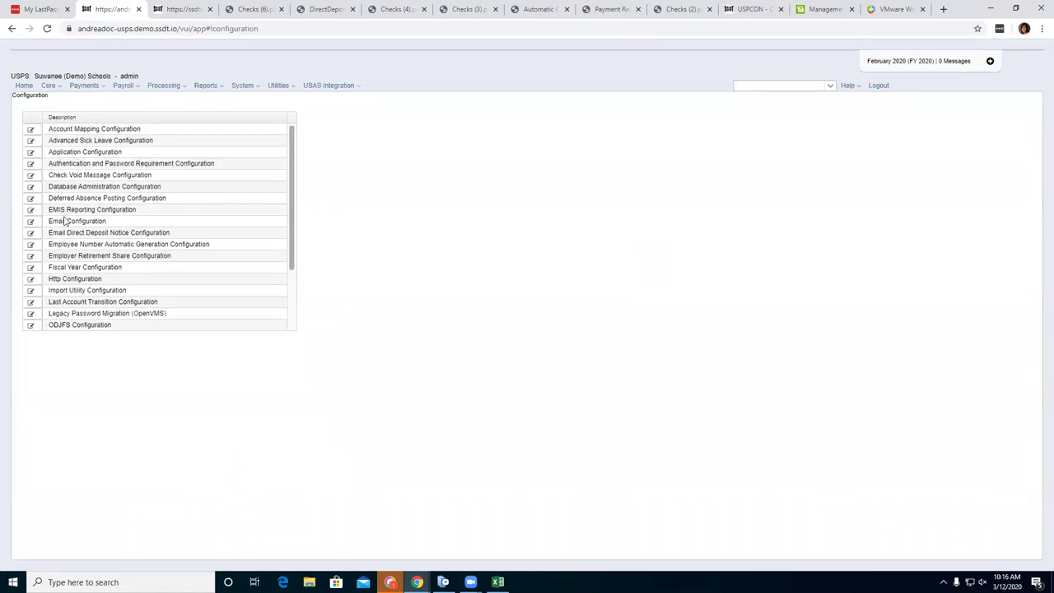
Review the Email Configuration, closing it without saving, and examine the From Email, Subject and Body in the Email Direct Deposit Notice Configuration.
left_click(30, 221)
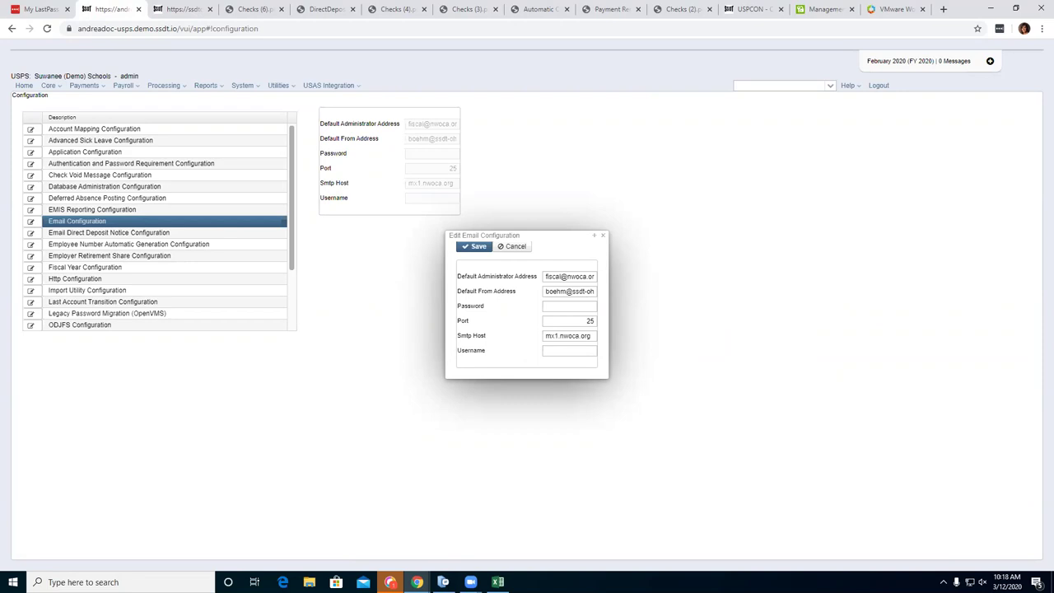
left_click(603, 236)
left_click(29, 233)
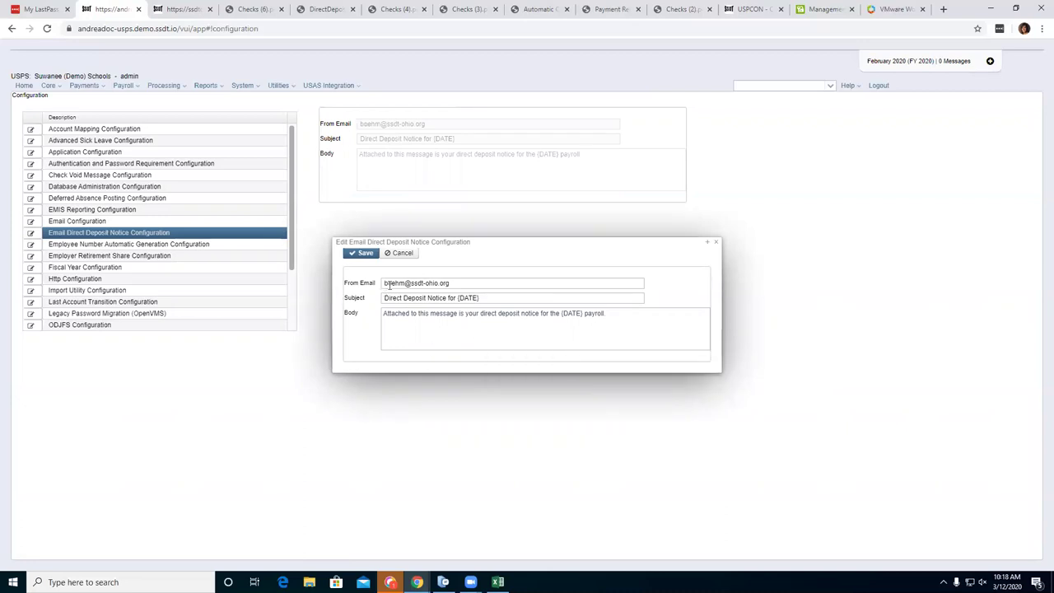
mouse_move(389, 286)
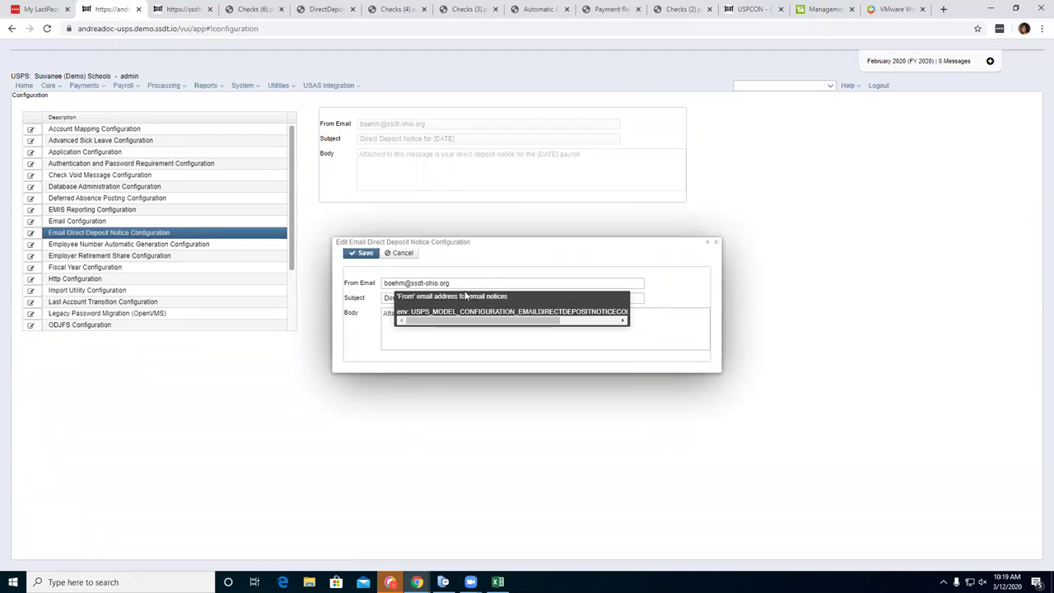
mouse_move(446, 298)
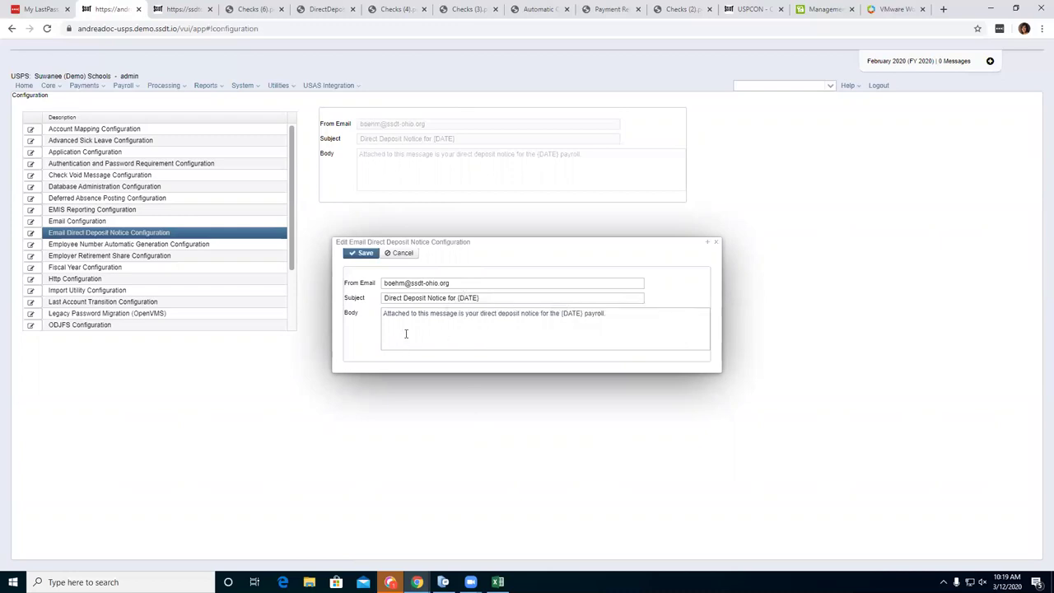
mouse_move(407, 330)
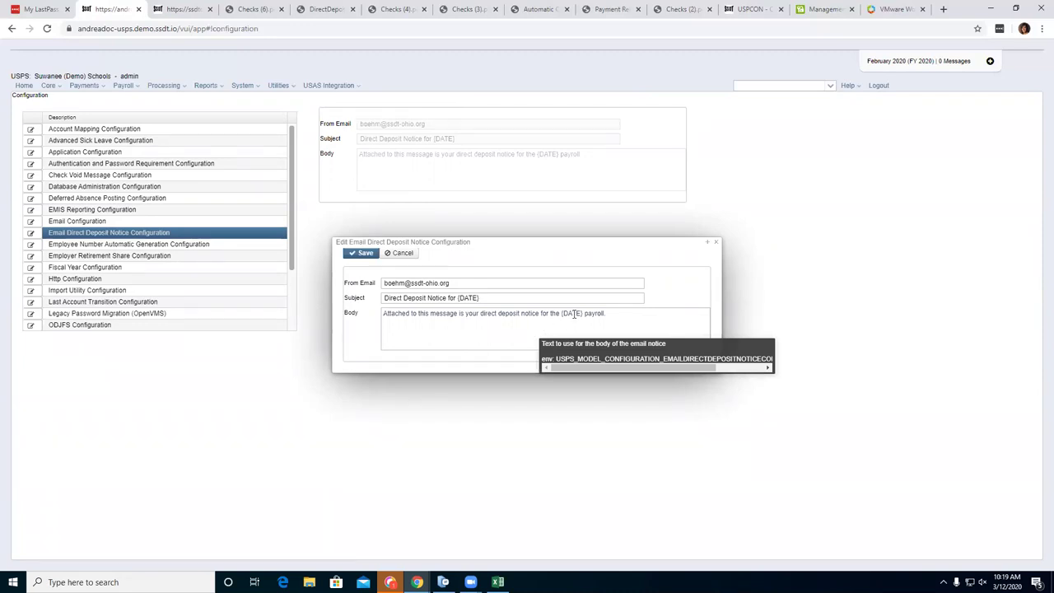
Check the direct deposit notice PDF, and save and close the Email Direct Deposit Notice Configuration.
left_click(317, 12)
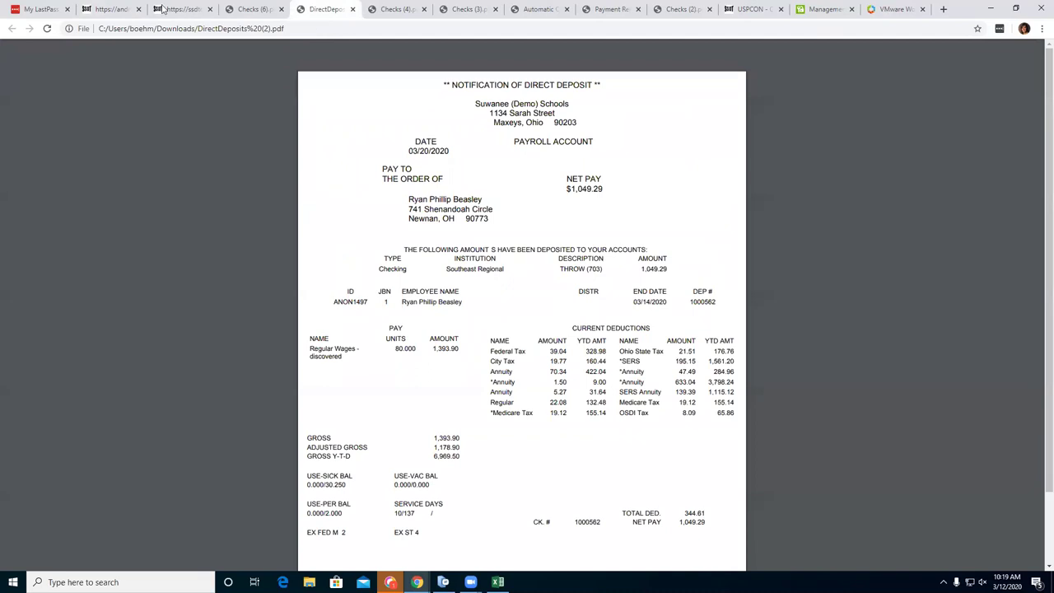
left_click(123, 8)
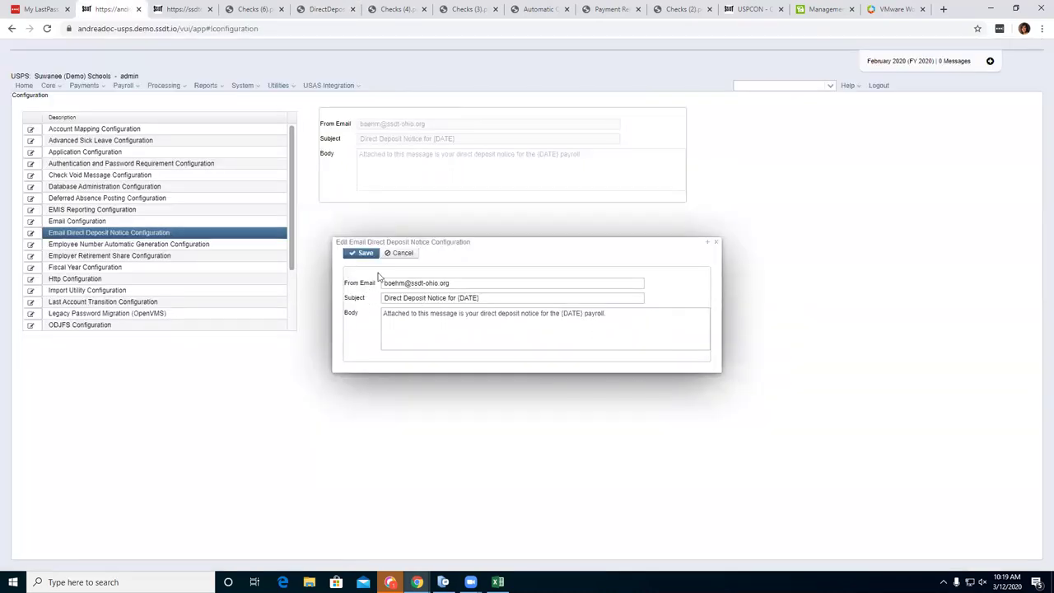
left_click(362, 254)
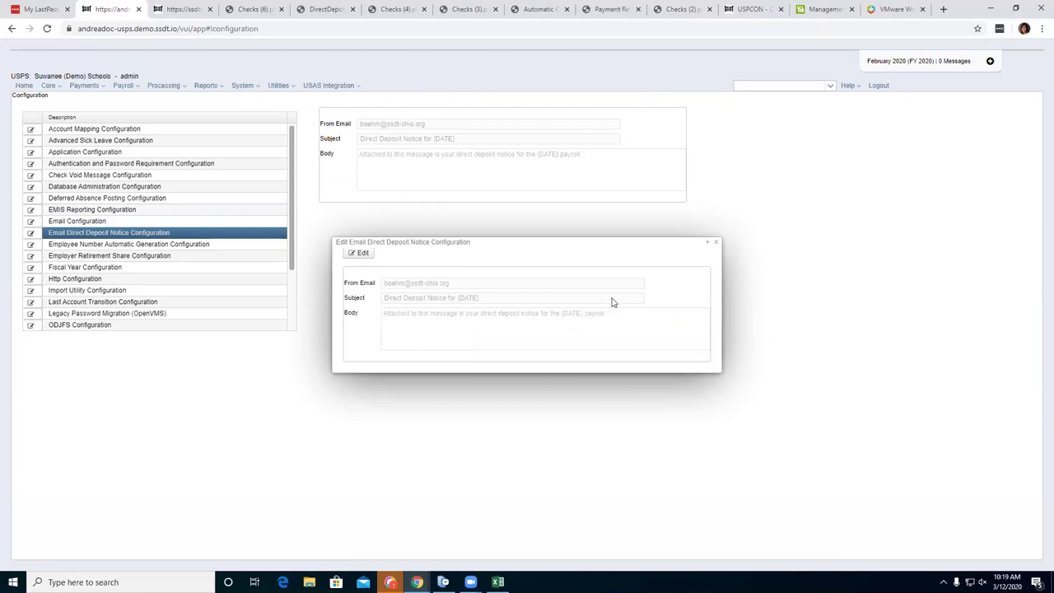
left_click(715, 245)
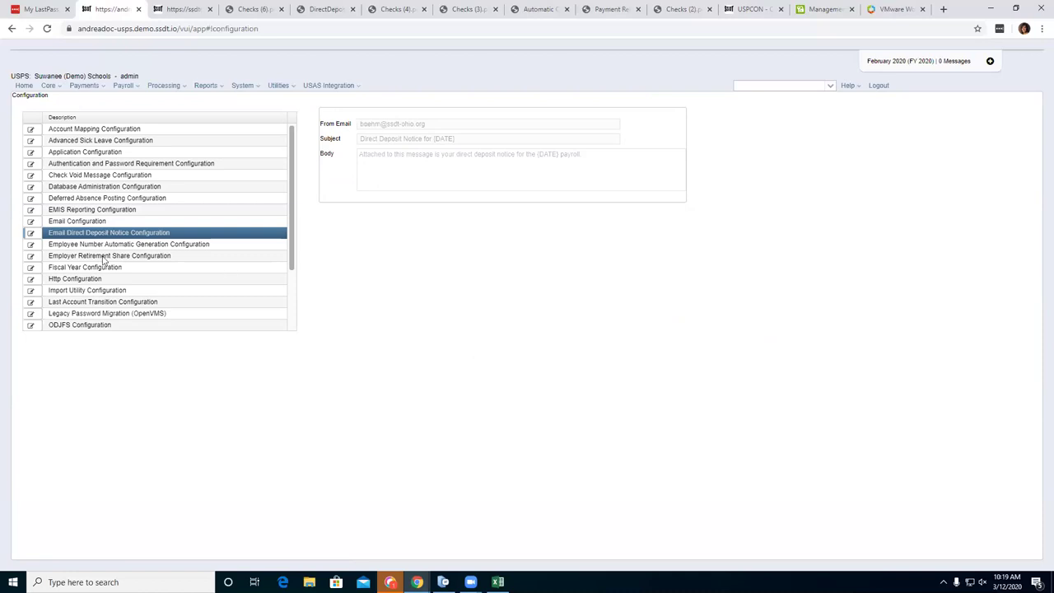
Set Number Of Letters to 4 and enable Use Emp Ids in the Employee Number Automatic Generation Configuration, saving and closing it.
left_click(30, 246)
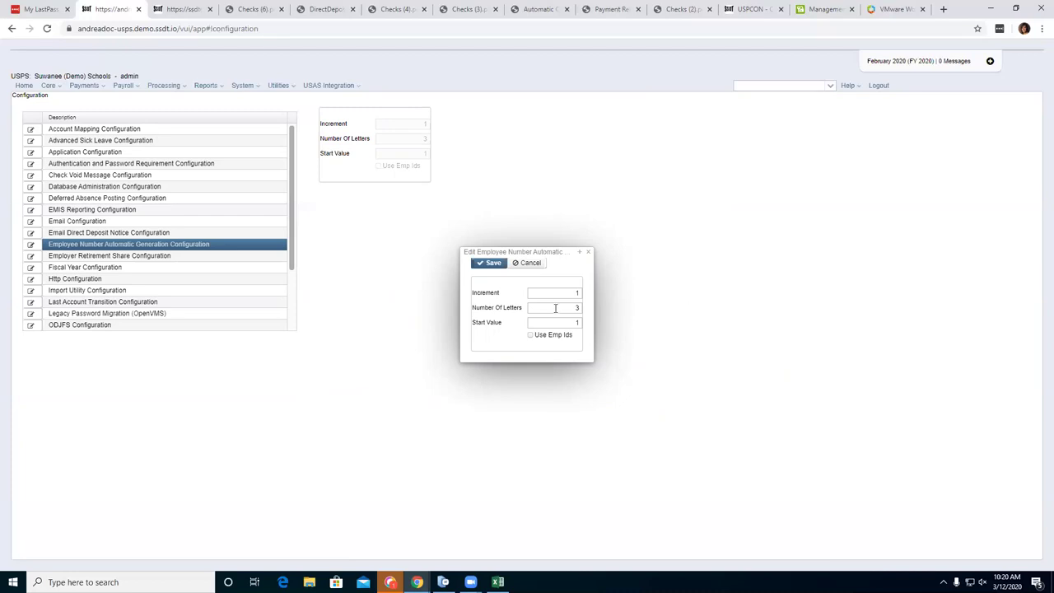
mouse_move(555, 297)
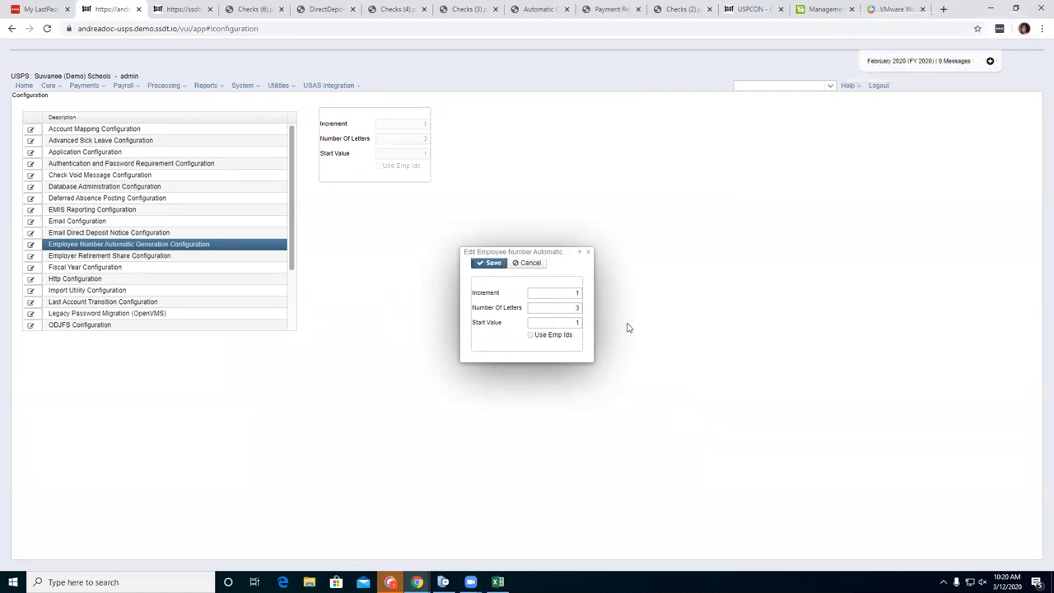
left_click(572, 307)
mouse_move(563, 293)
type("4")
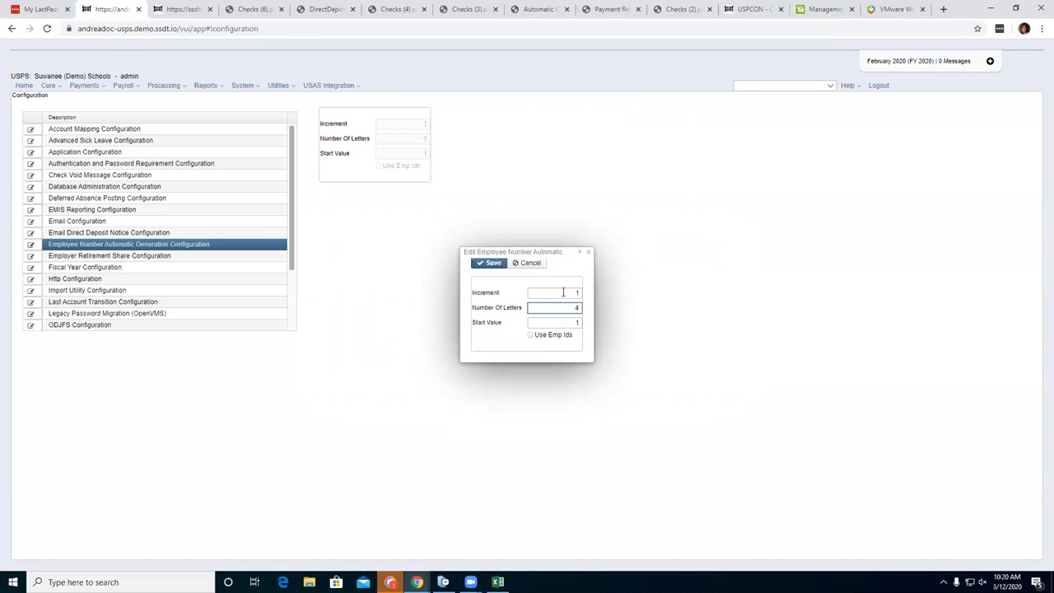
left_click(560, 324)
left_click(531, 339)
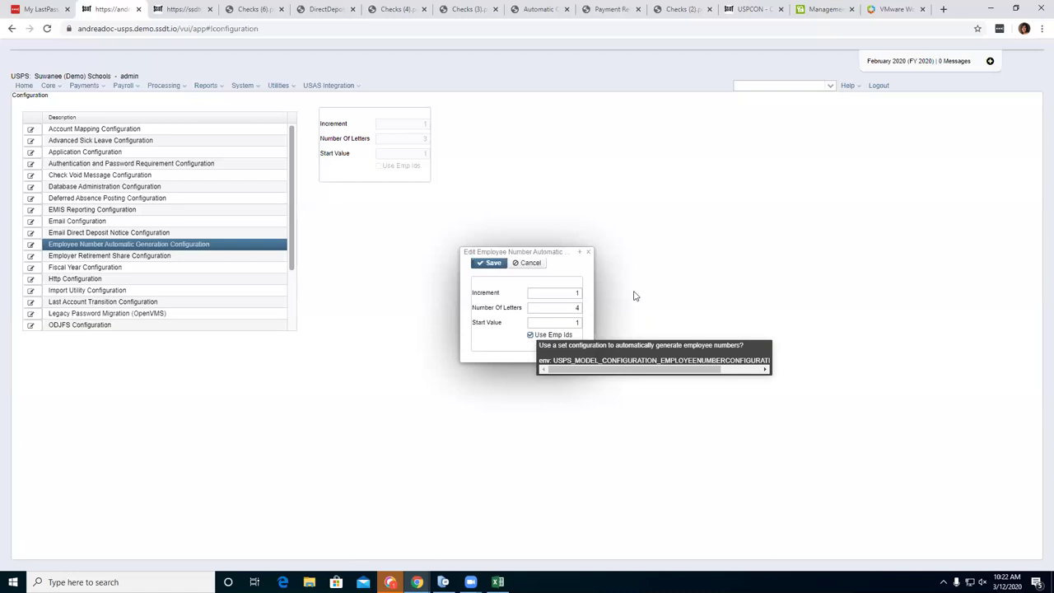
left_click(486, 263)
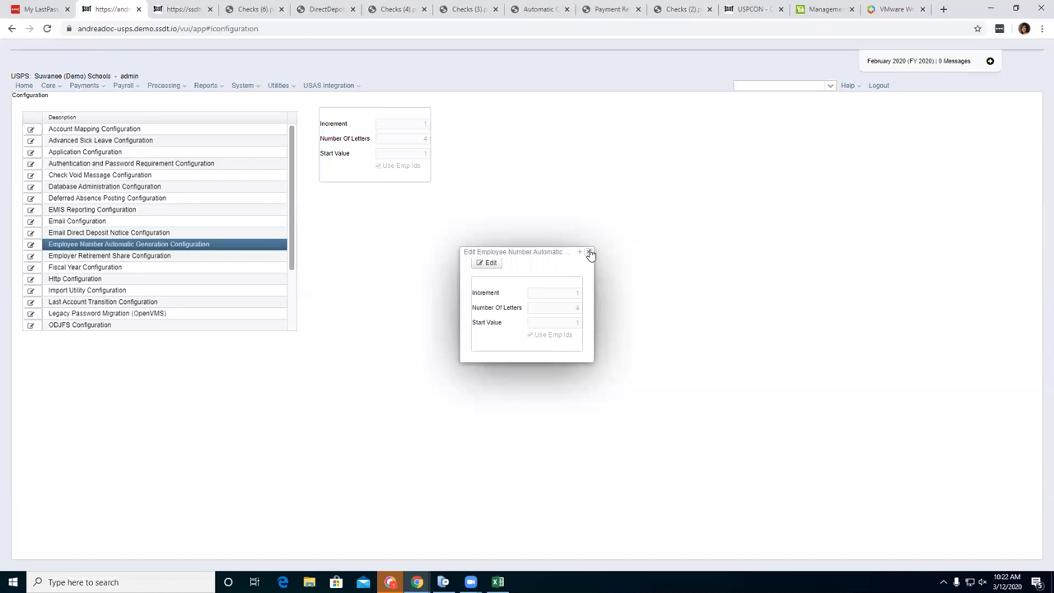
left_click(591, 253)
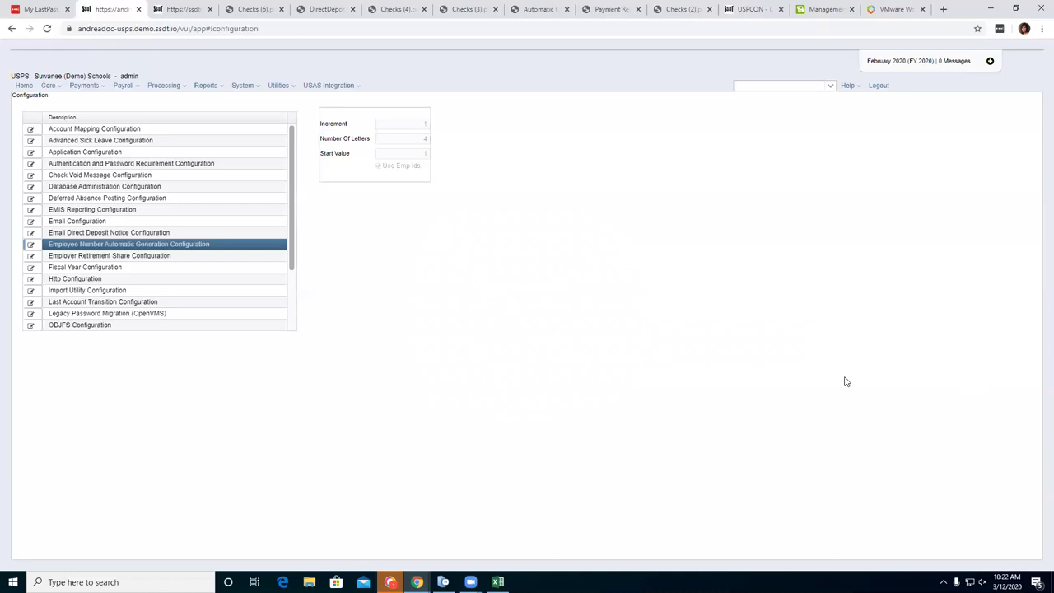
Open the Employer Retirement Share Configuration and examine the Employer Distribution options of the first payroll accounts record in the other USPS instance.
left_click(31, 256)
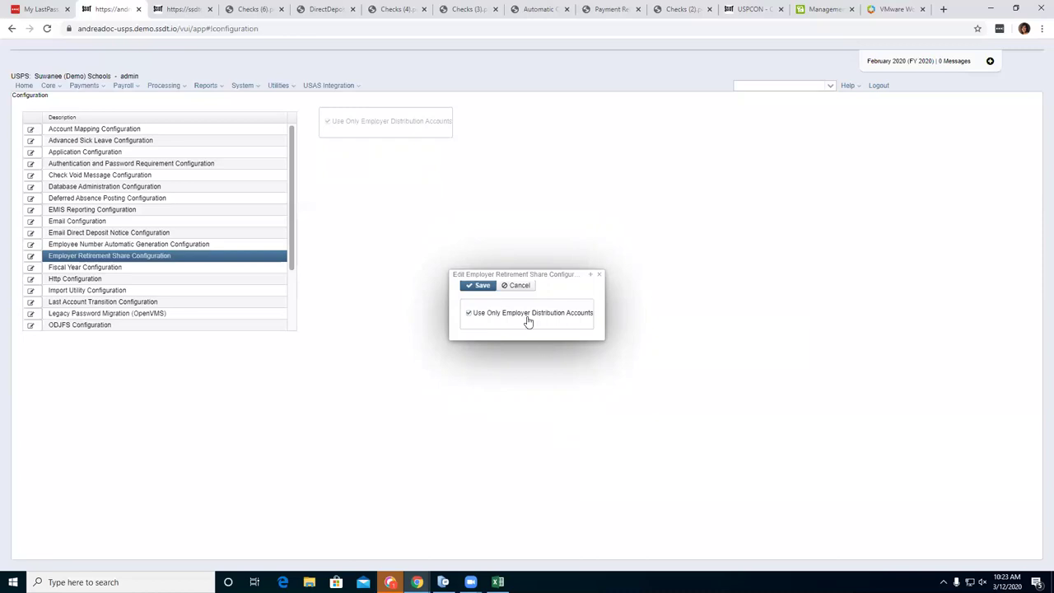
mouse_move(529, 321)
left_click(192, 8)
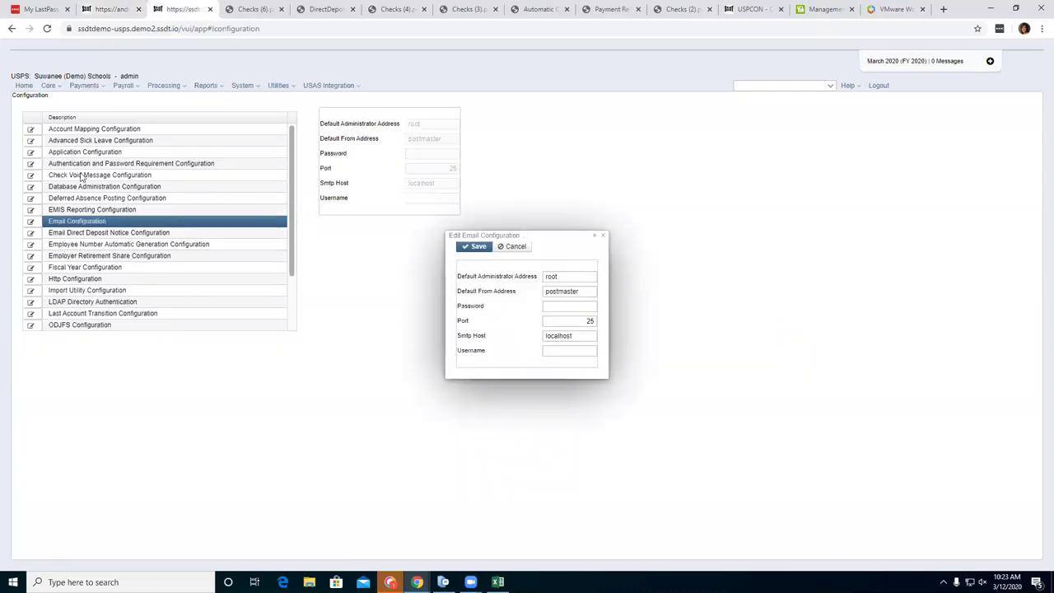
left_click(49, 86)
left_click(71, 231)
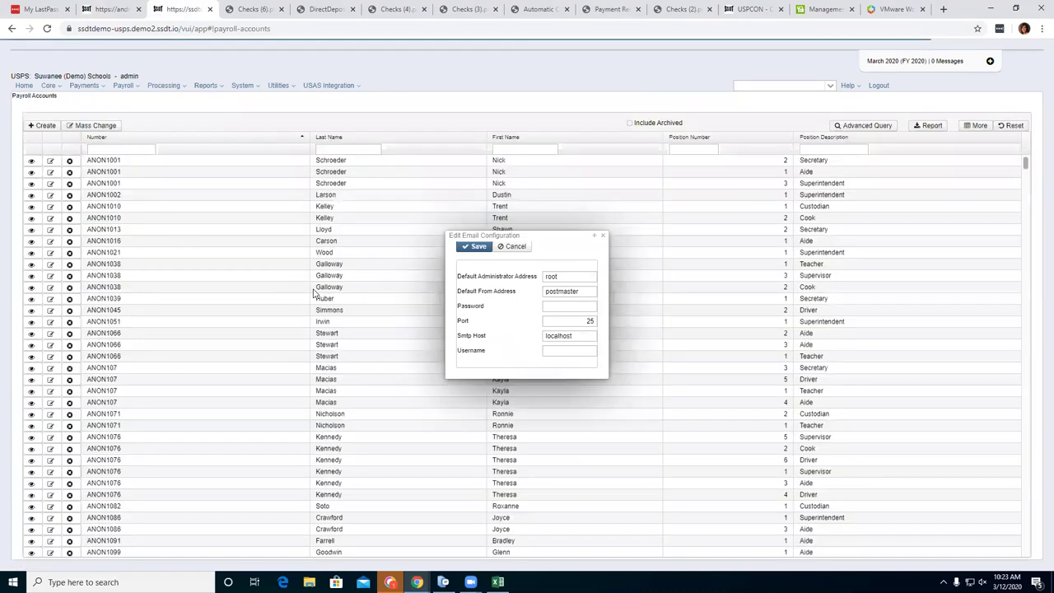
left_click(48, 161)
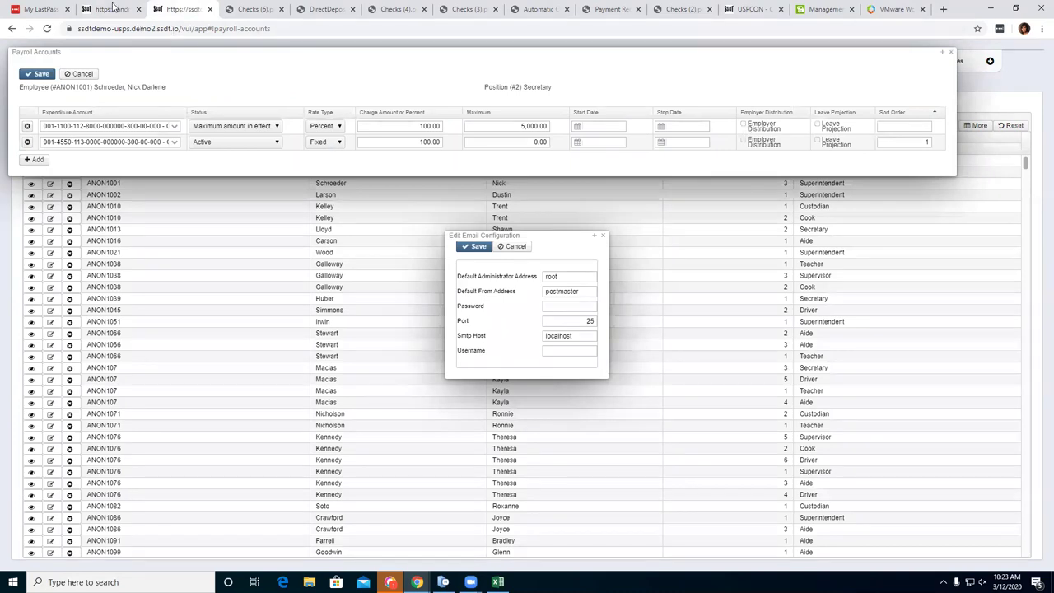
left_click(115, 9)
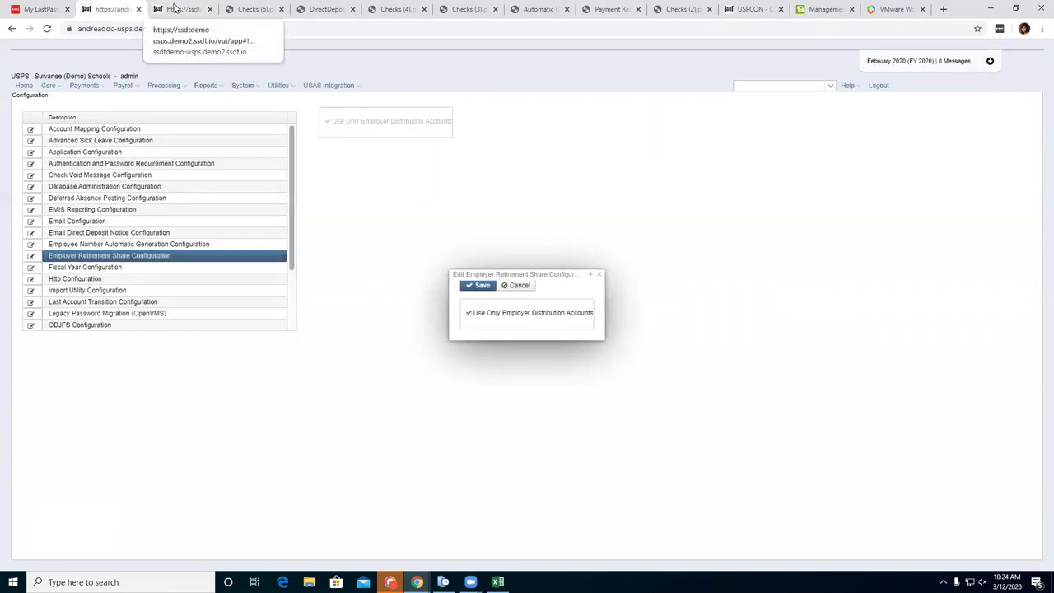
left_click(175, 8)
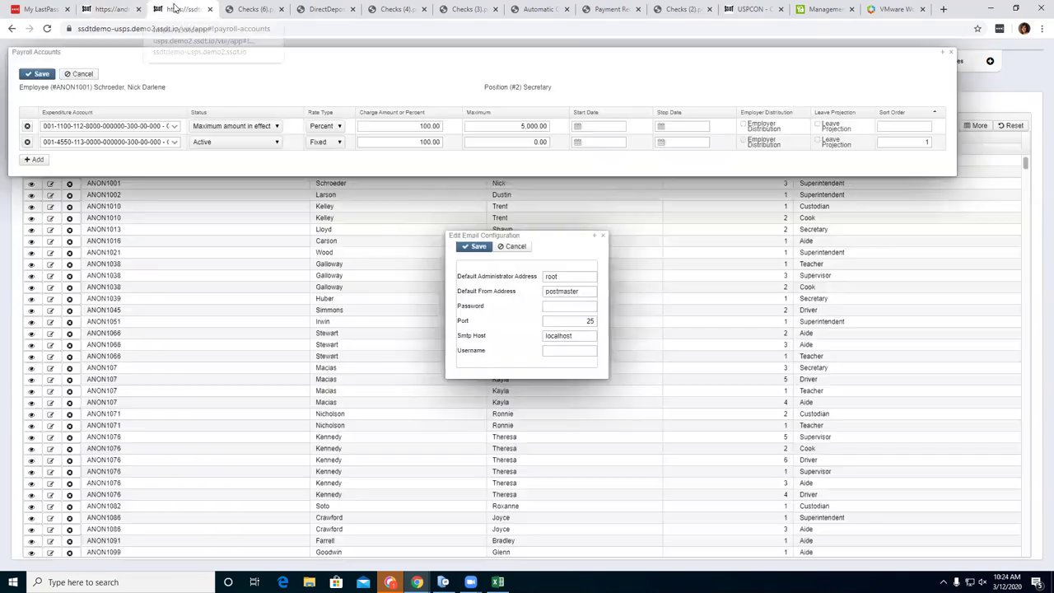
left_click(744, 125)
left_click(93, 9)
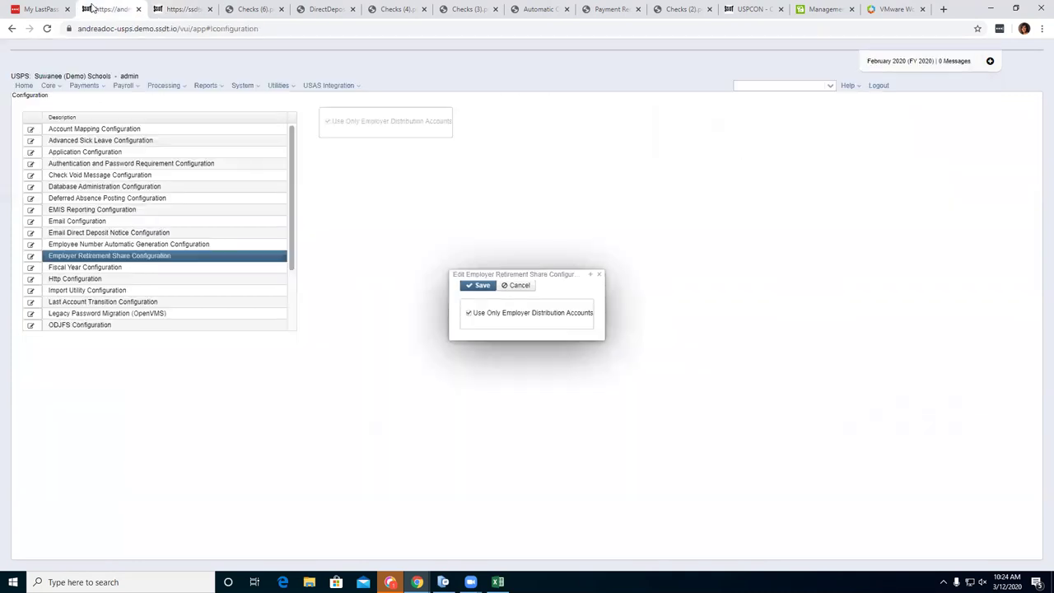
Save the Employer Retirement Share Configuration with Use Only Employer Distribution Accounts cleared, checking the USAS Integration submission options and the other instance's payroll accounts.
left_click(469, 313)
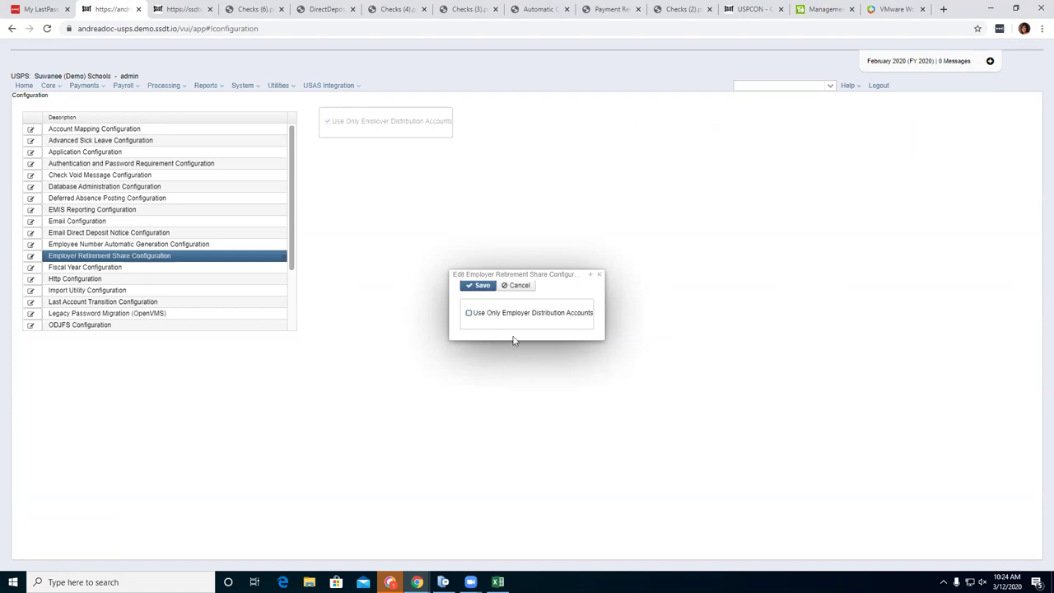
left_click(173, 9)
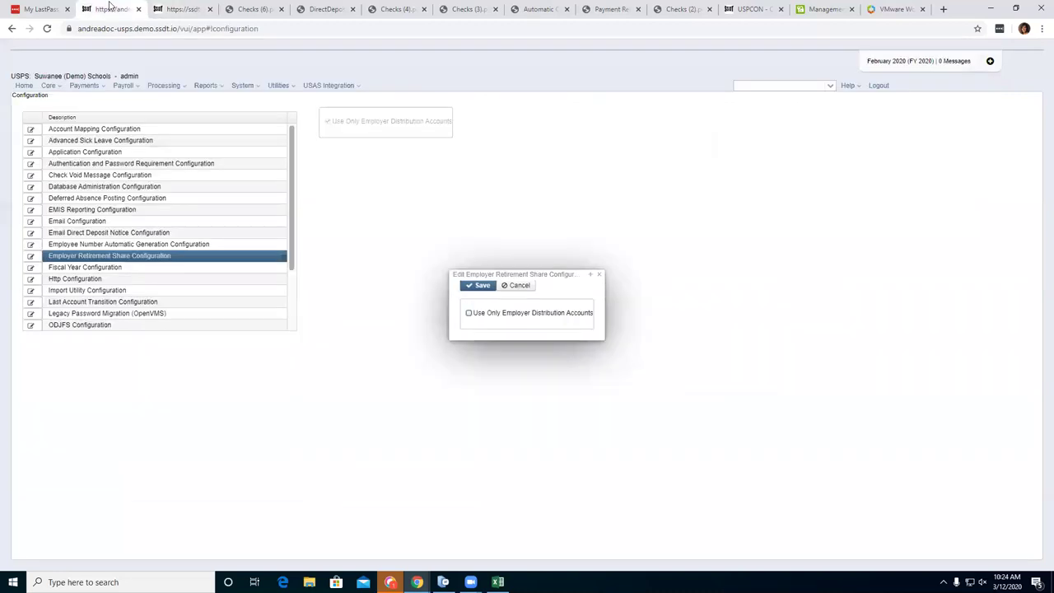
left_click(111, 9)
left_click(352, 87)
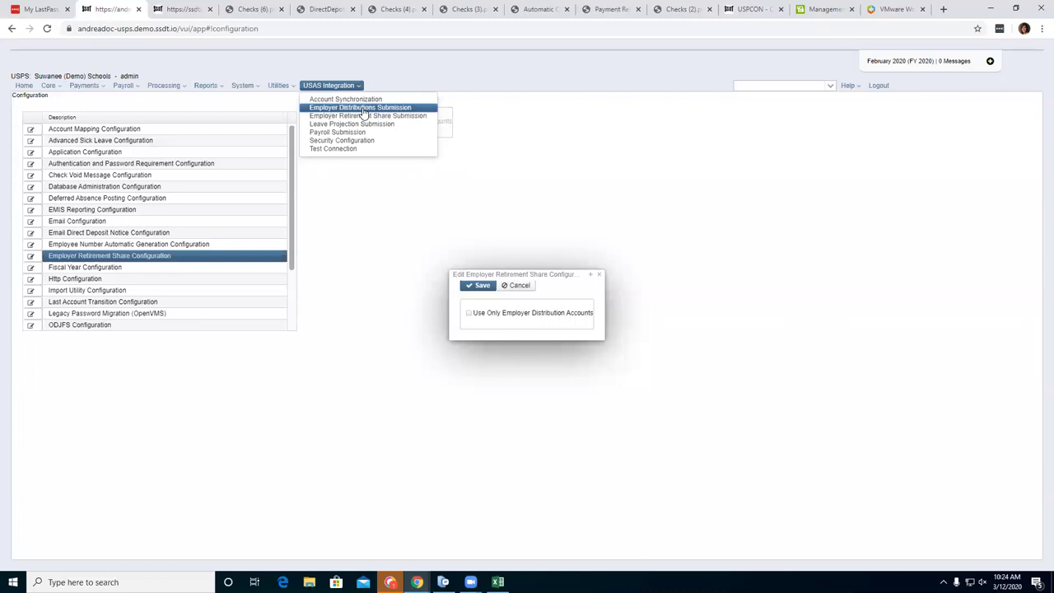
left_click(514, 365)
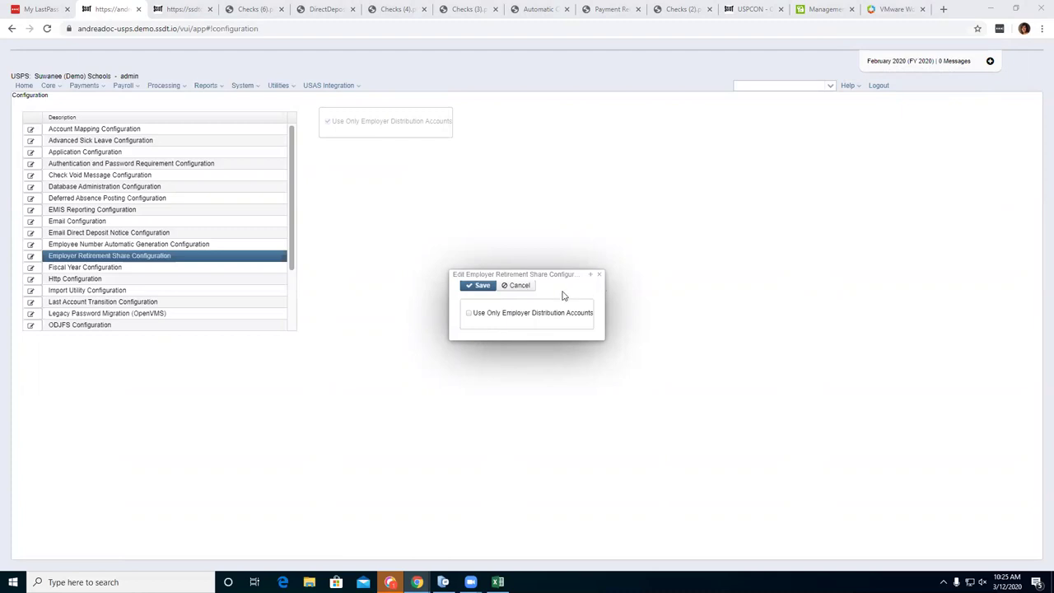
left_click(470, 313)
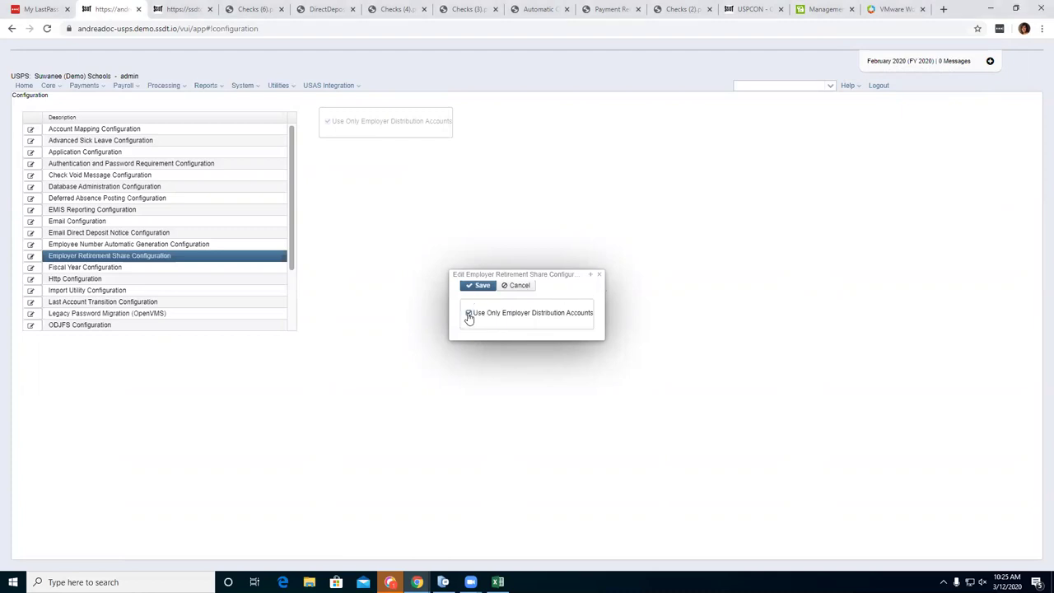
left_click(478, 291)
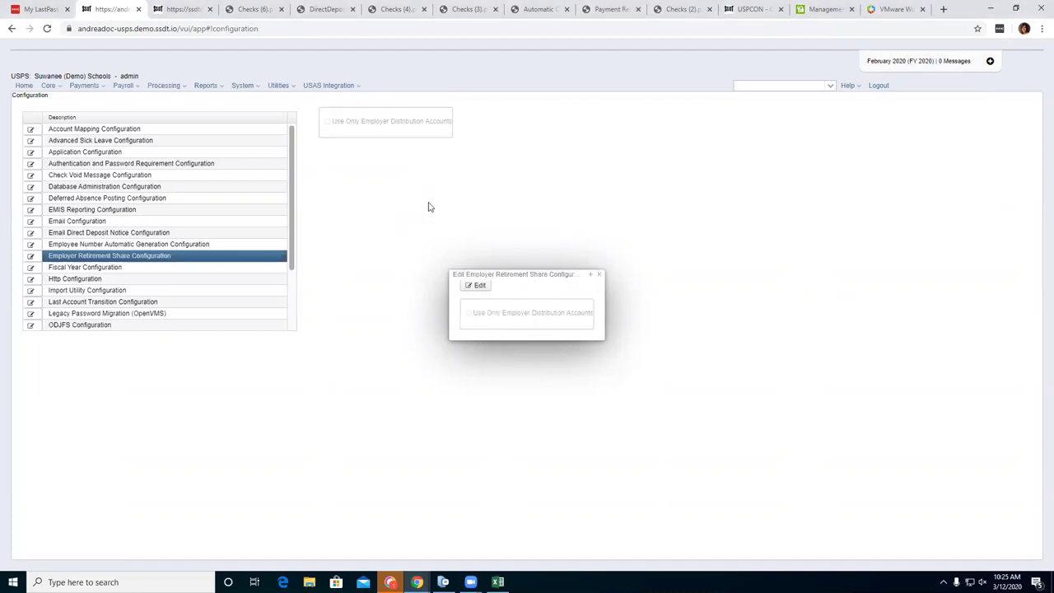
left_click(194, 8)
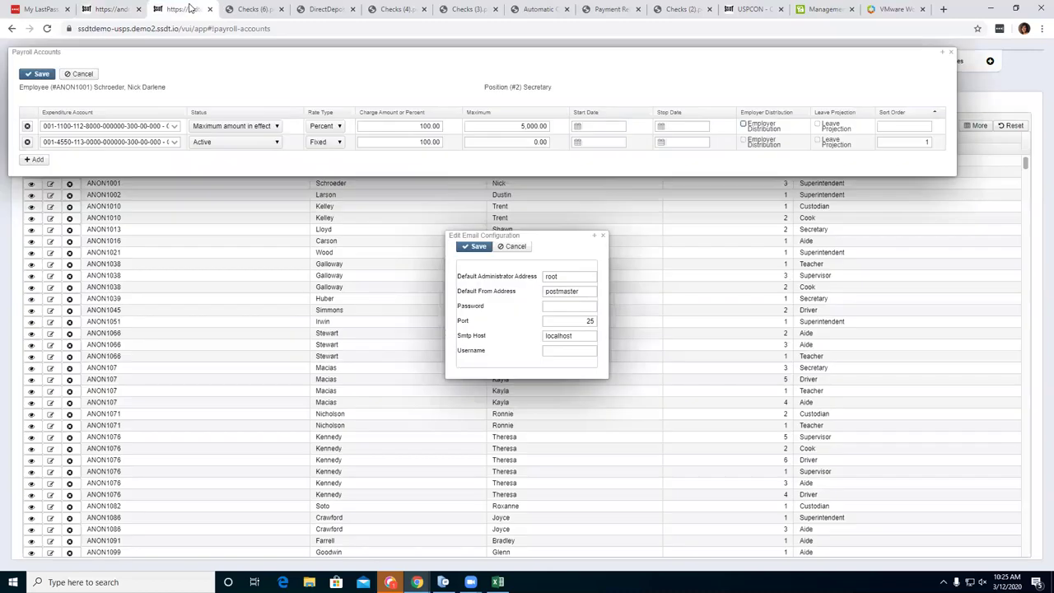
left_click(103, 8)
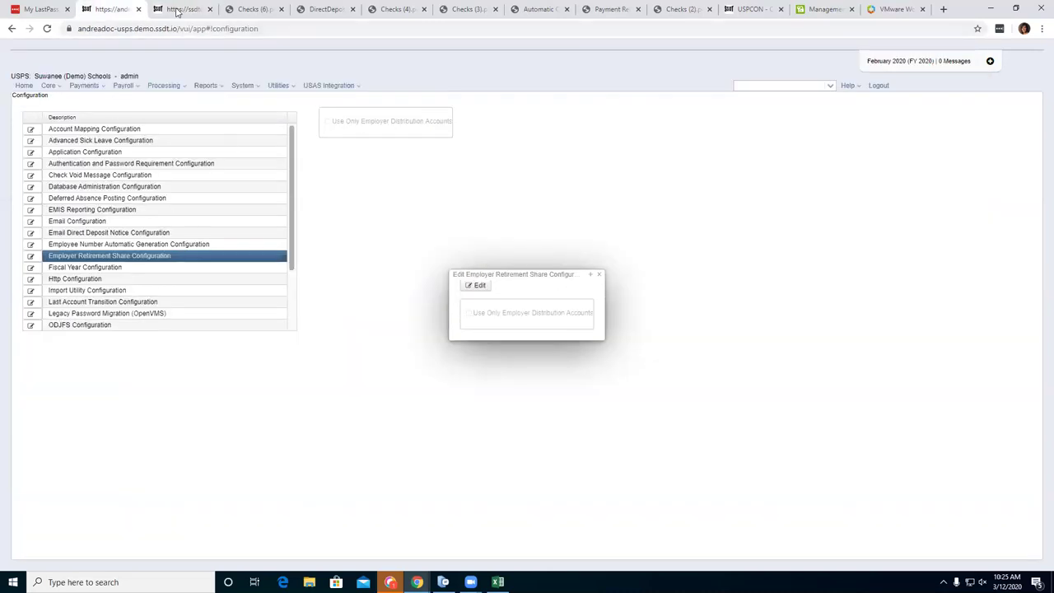
View the Fiscal Year Beginning Month choices in the Fiscal Year Configuration, closing it without saving.
left_click(30, 267)
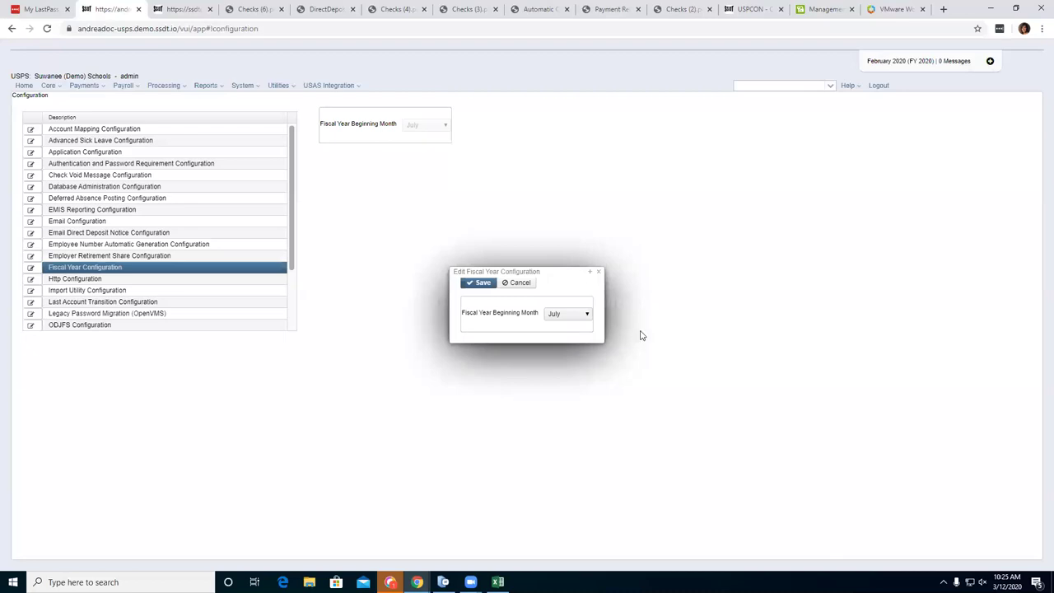
left_click(588, 316)
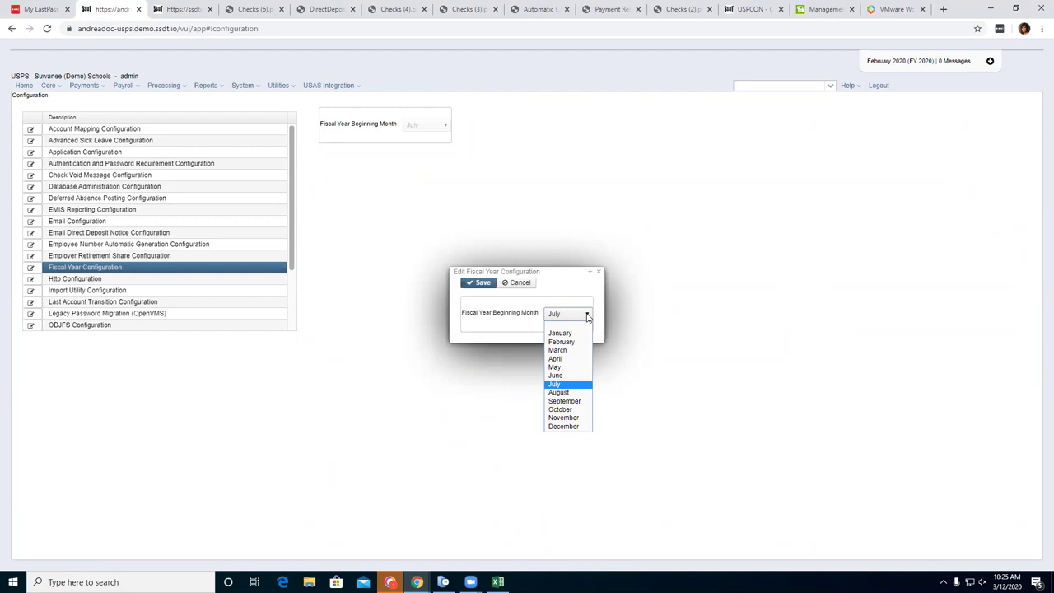
left_click(587, 316)
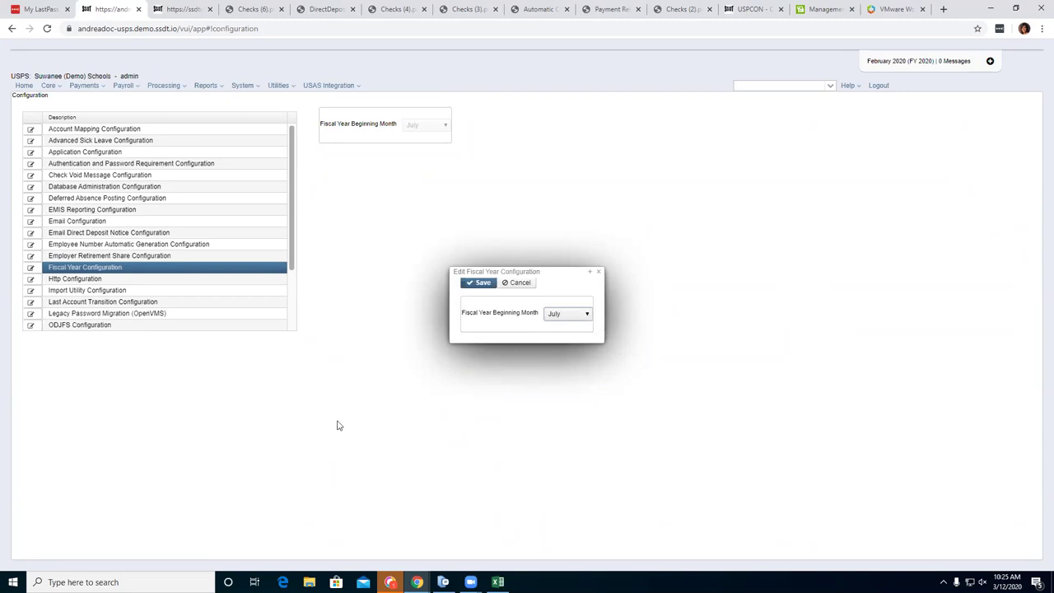
left_click(599, 271)
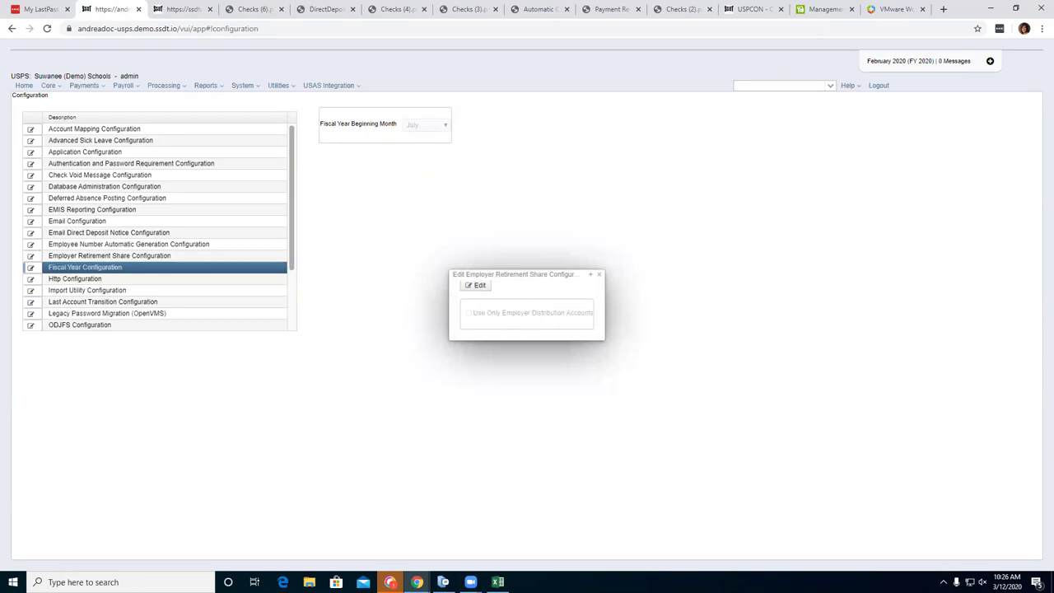
Clear District Will Submit Own File To ODJFS in the ODJFS Configuration, save it, and view the ODJFS Report options.
left_click(31, 326)
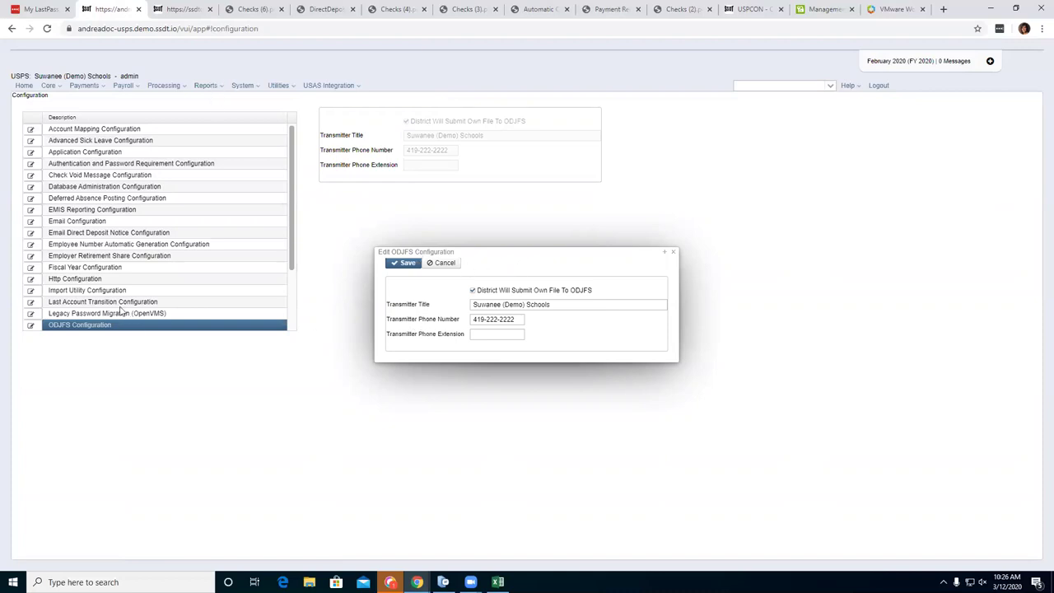
left_click(474, 291)
left_click(405, 263)
left_click(209, 86)
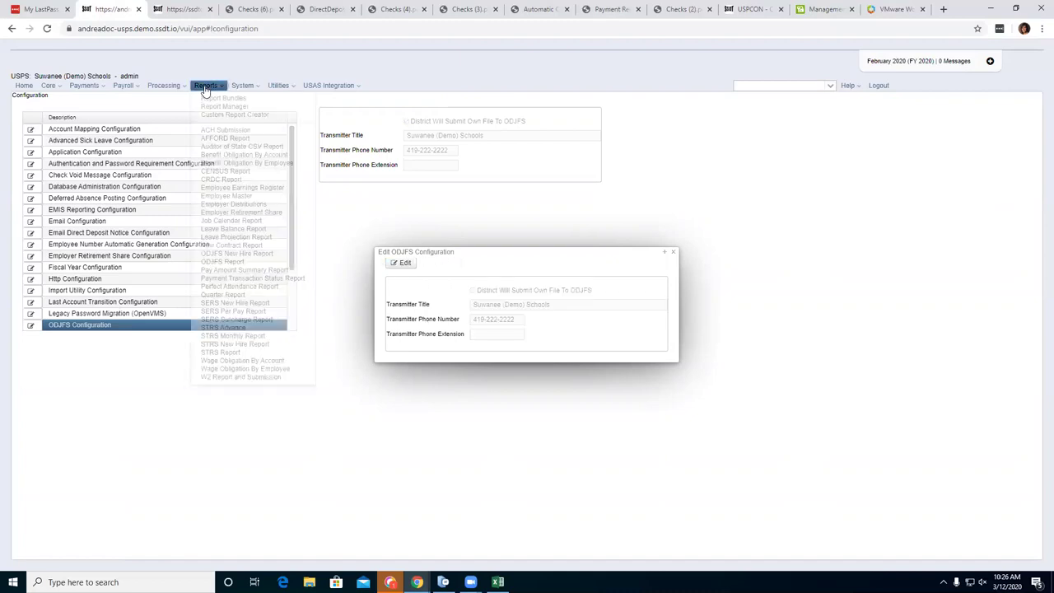
left_click(224, 262)
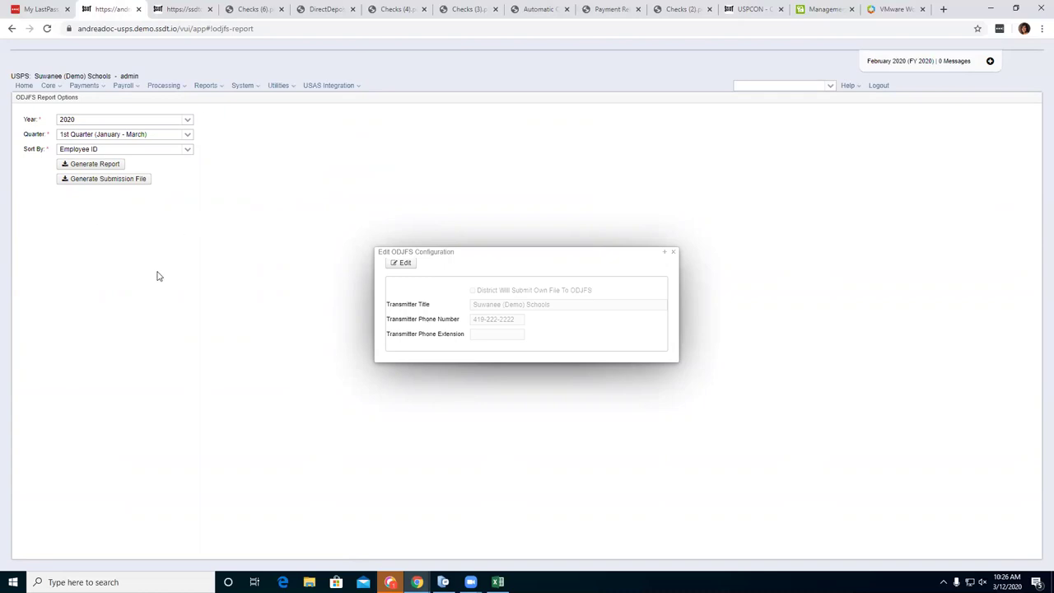
Reopen the ODJFS Configuration, enable District Will Submit Own File To ODJFS, and save it.
left_click(241, 92)
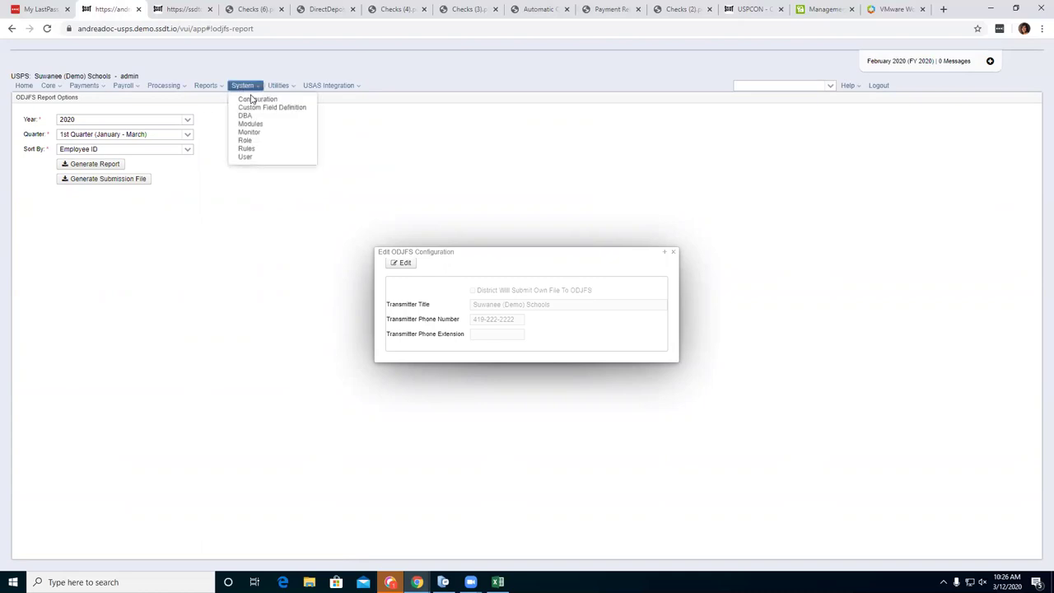
left_click(251, 100)
scroll(113, 274, "down", 1)
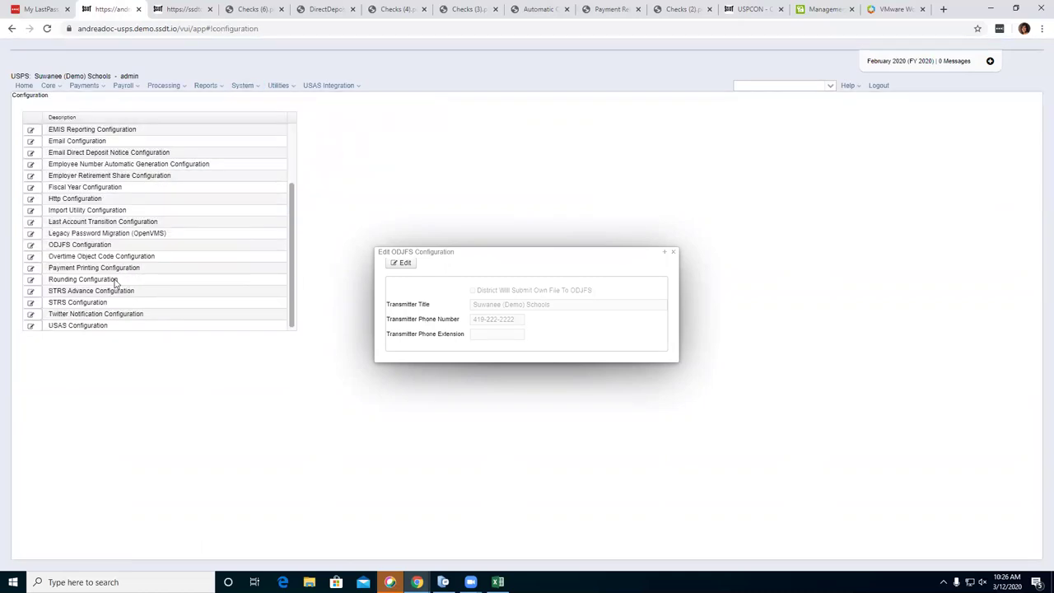
left_click(37, 247)
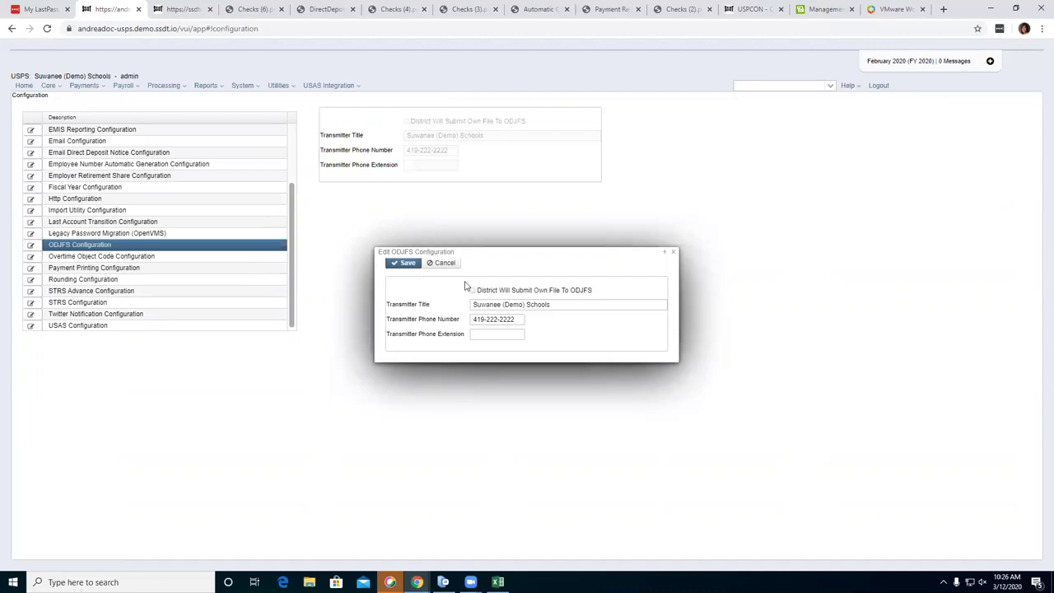
left_click(473, 291)
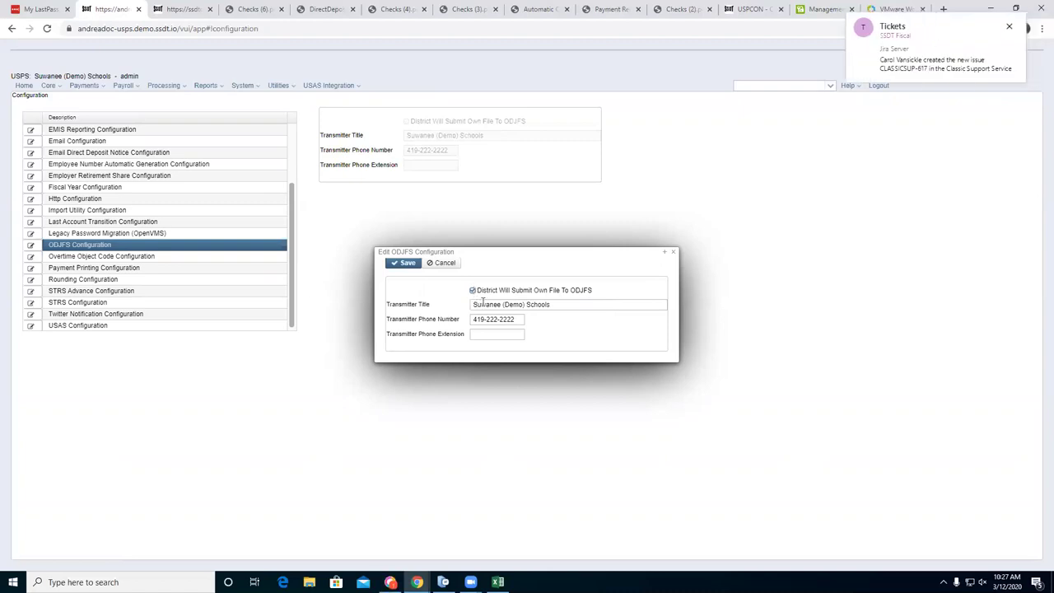
mouse_move(477, 302)
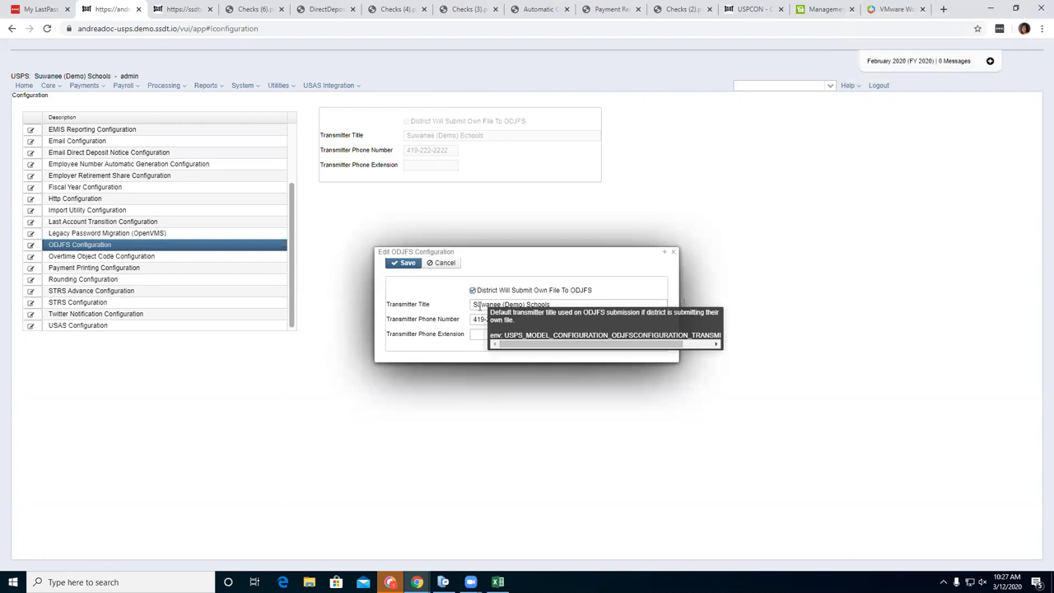
left_click(404, 263)
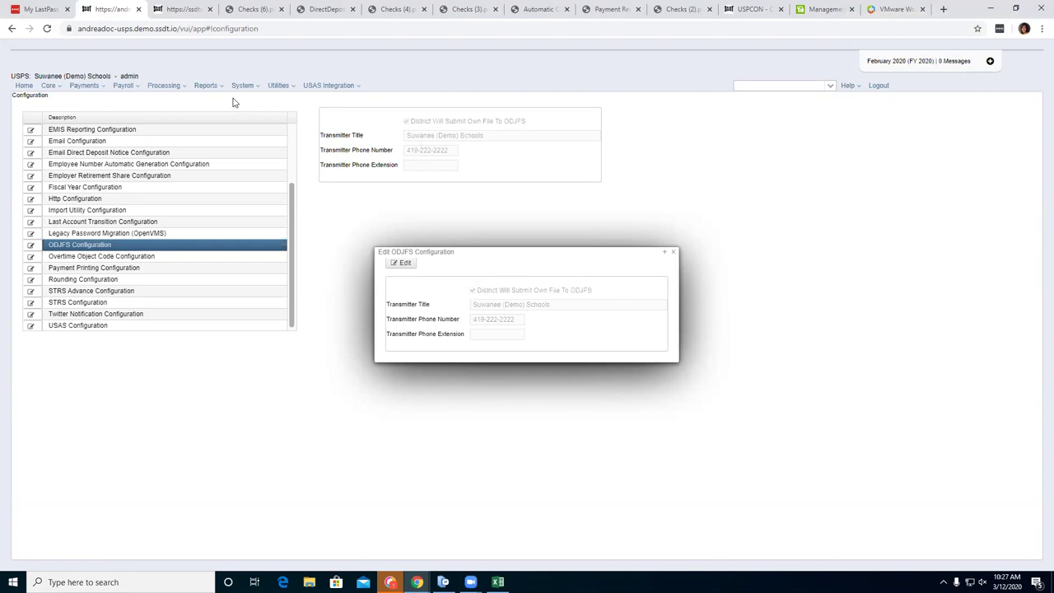
Examine the transmitter and ODJFS Account Number fields in the ODJFS Report options, returning to the configuration list and closing the ODJFS Configuration.
left_click(206, 86)
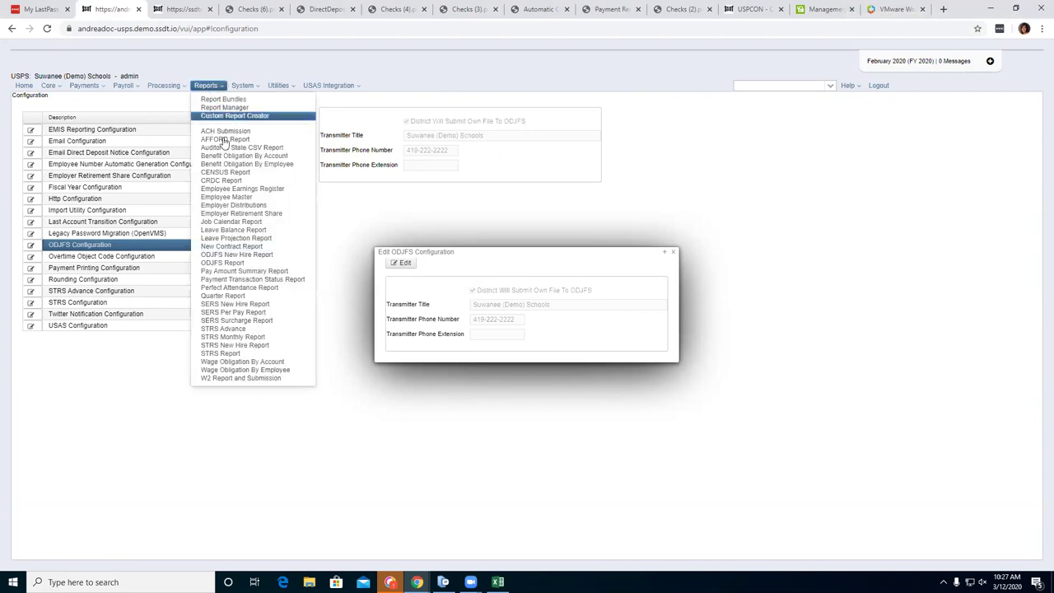
left_click(224, 262)
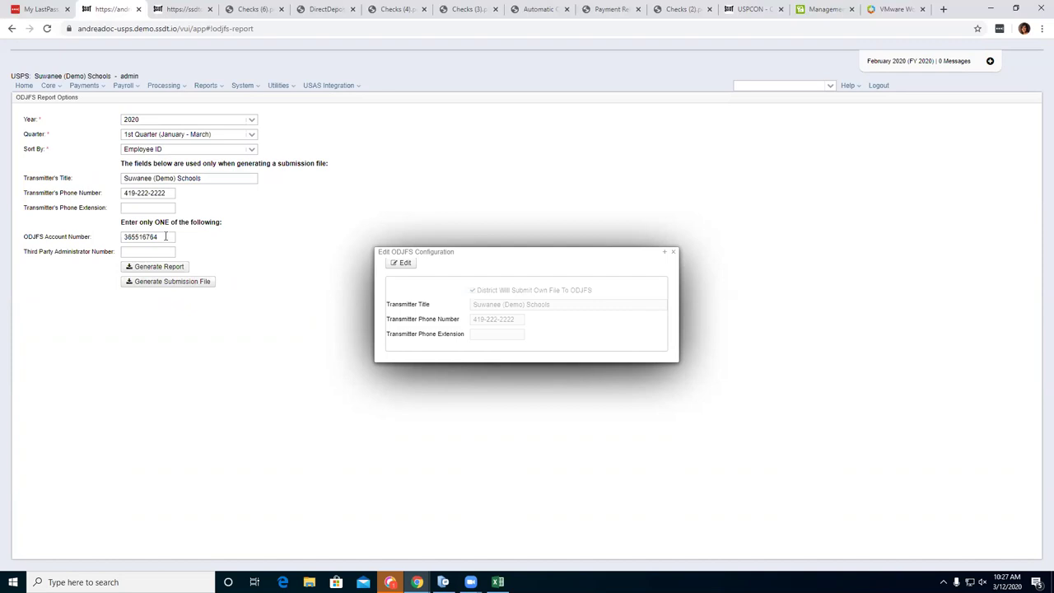
mouse_move(166, 236)
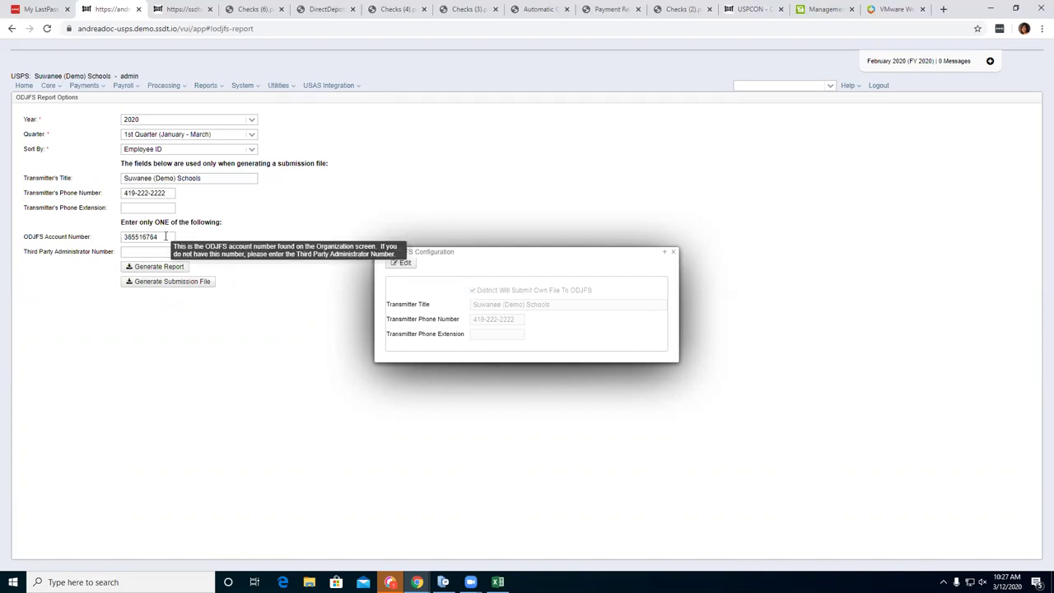
left_click(53, 86)
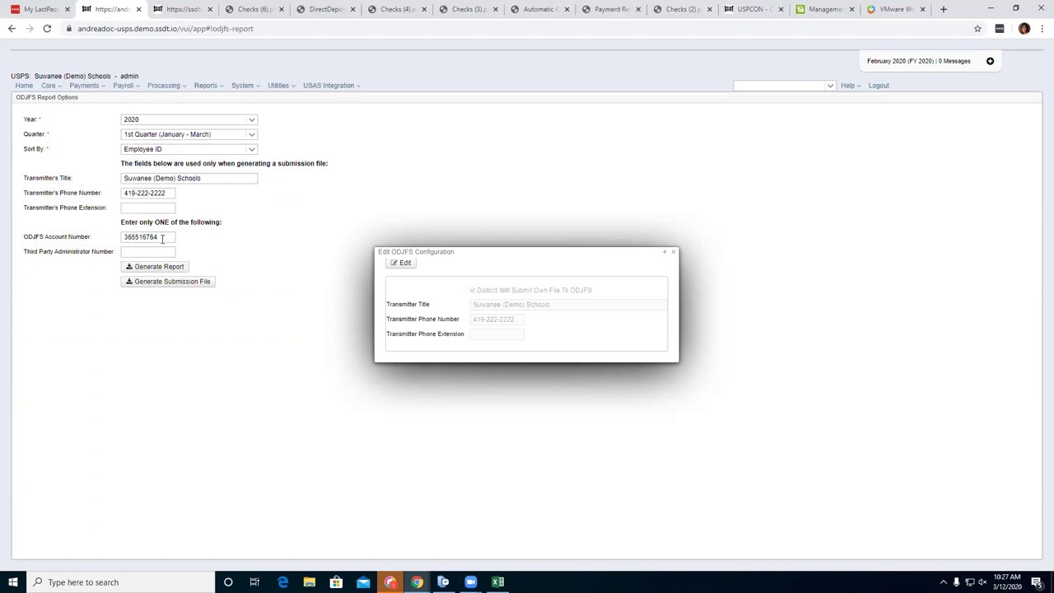
mouse_move(162, 238)
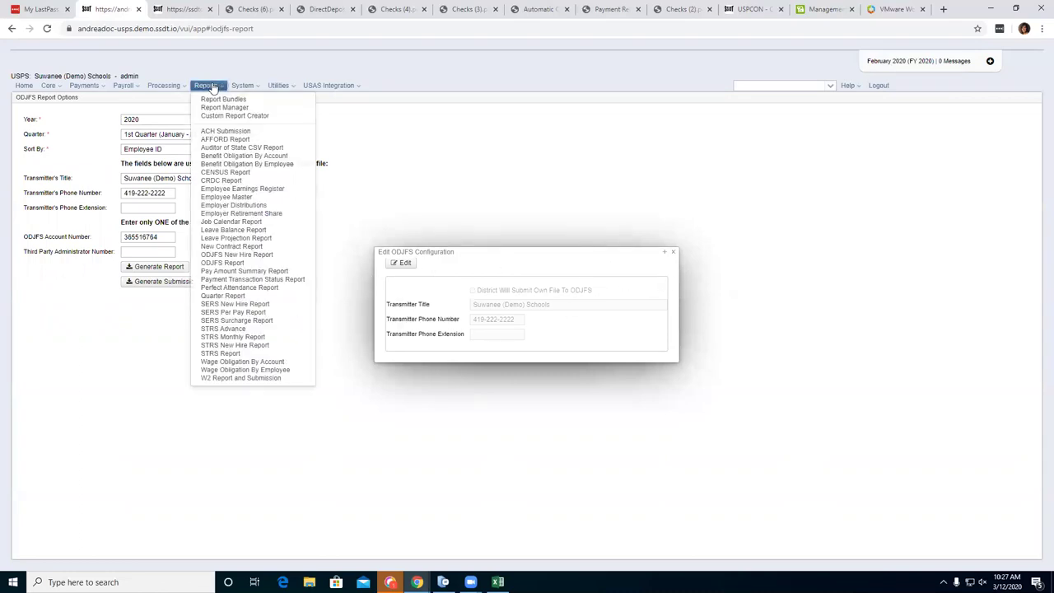
left_click(257, 99)
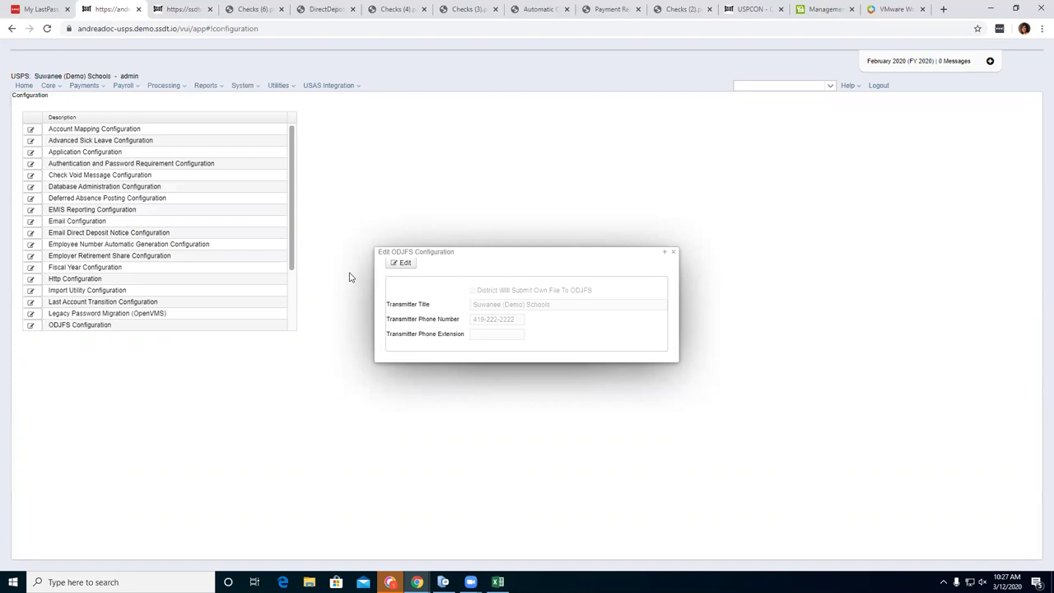
left_click(673, 252)
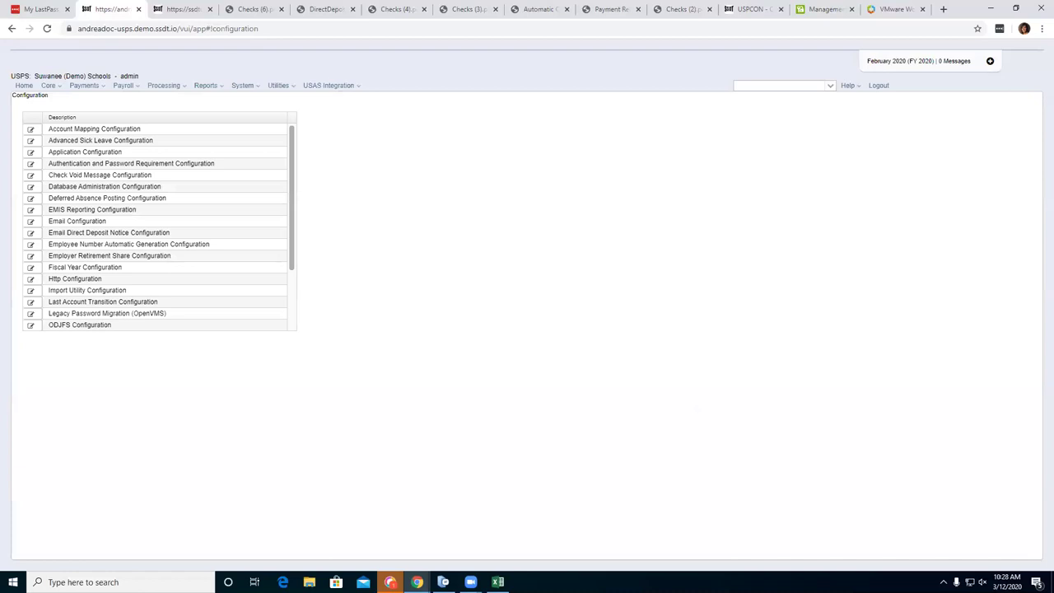
View the Payment Printing Configuration's limits, default check and direct deposit form choices and overflow page option, closing it without saving.
scroll(161, 273, "down", 1)
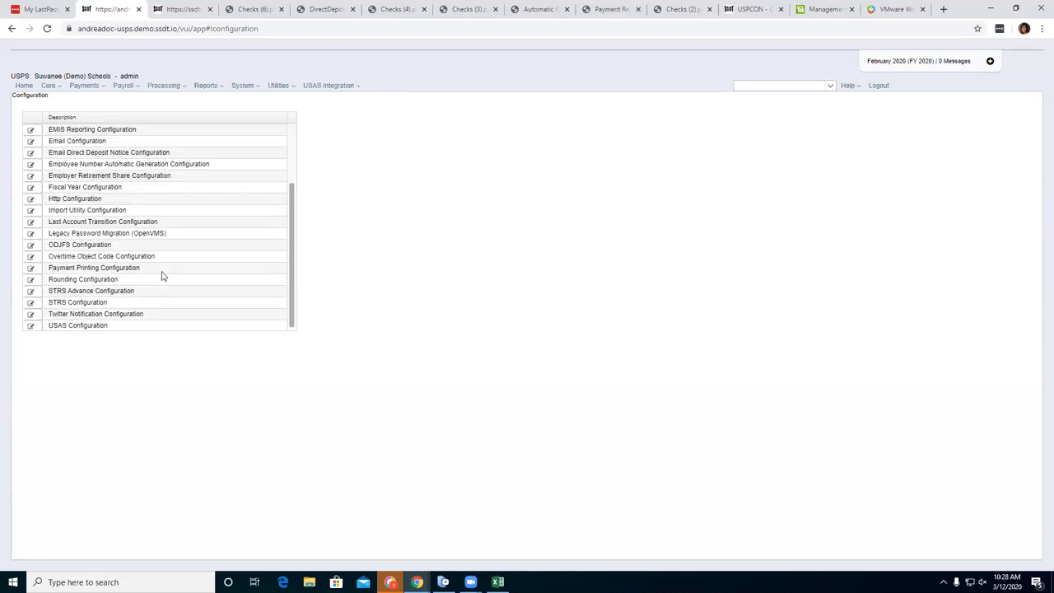
left_click(32, 268)
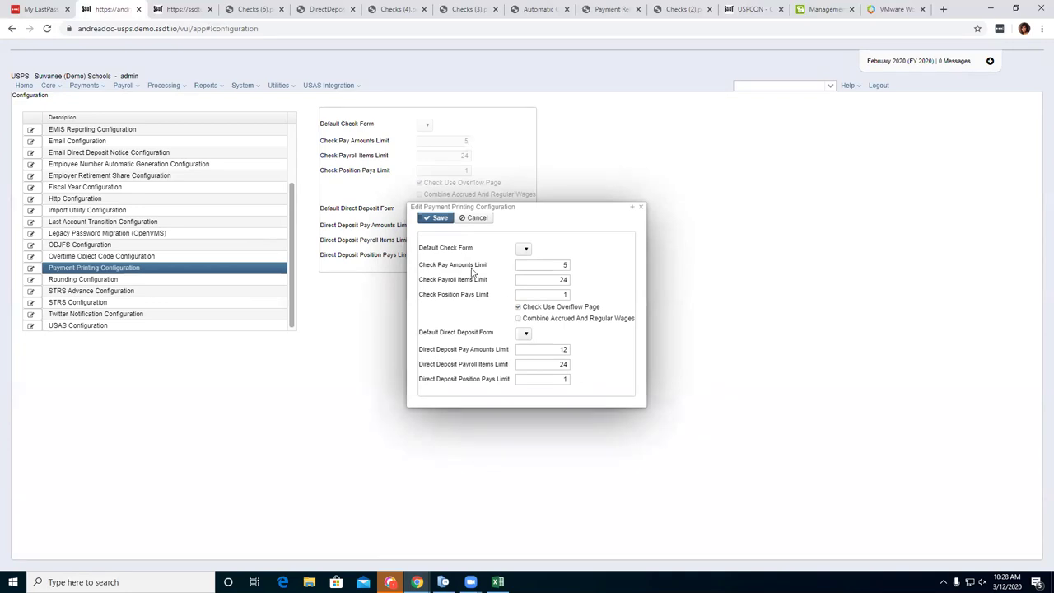
mouse_move(473, 271)
mouse_move(460, 354)
left_click(526, 250)
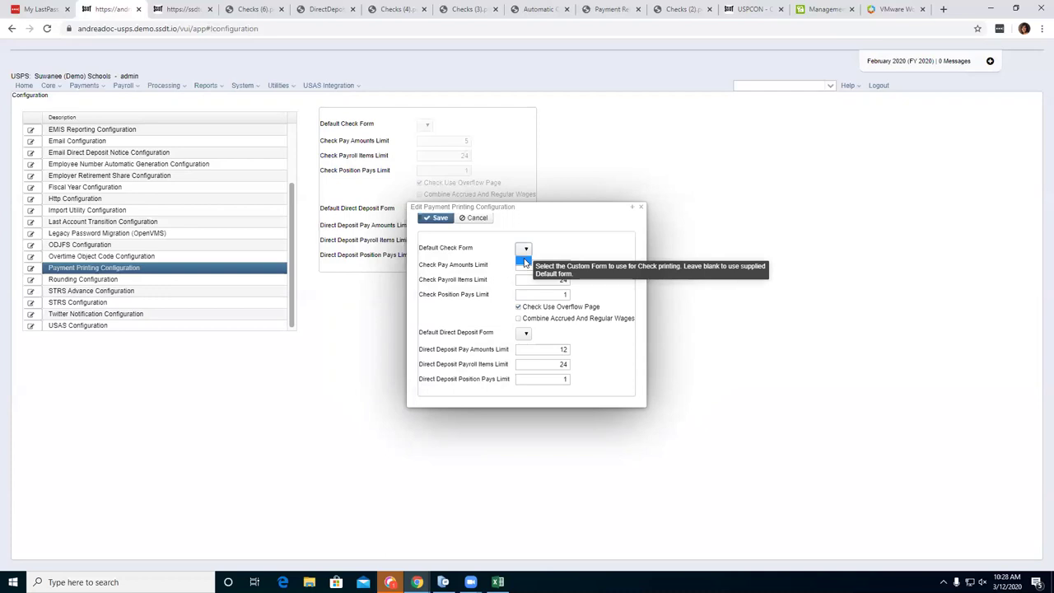
left_click(526, 334)
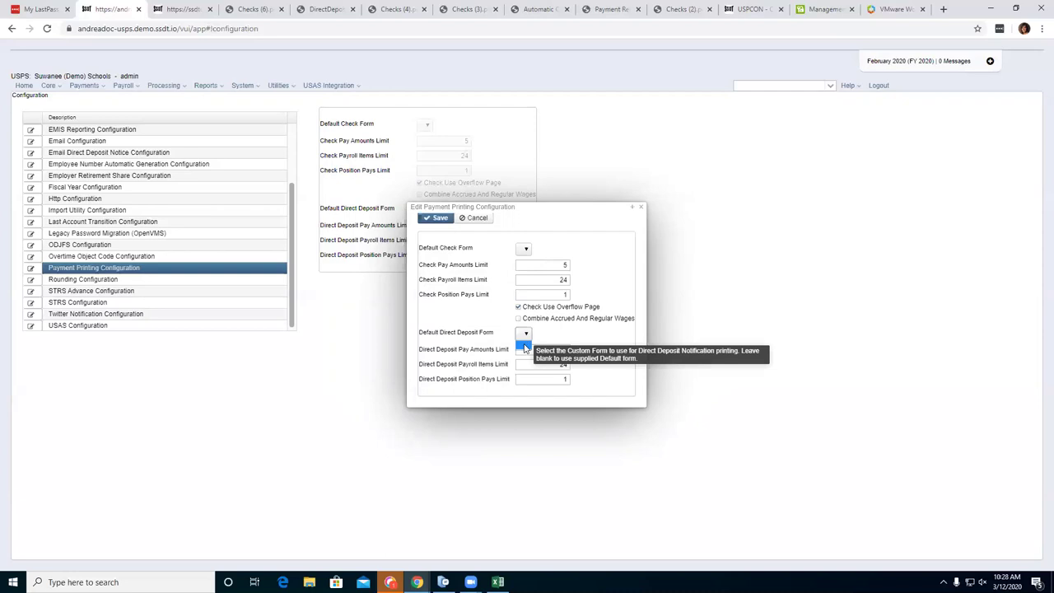
left_click(629, 338)
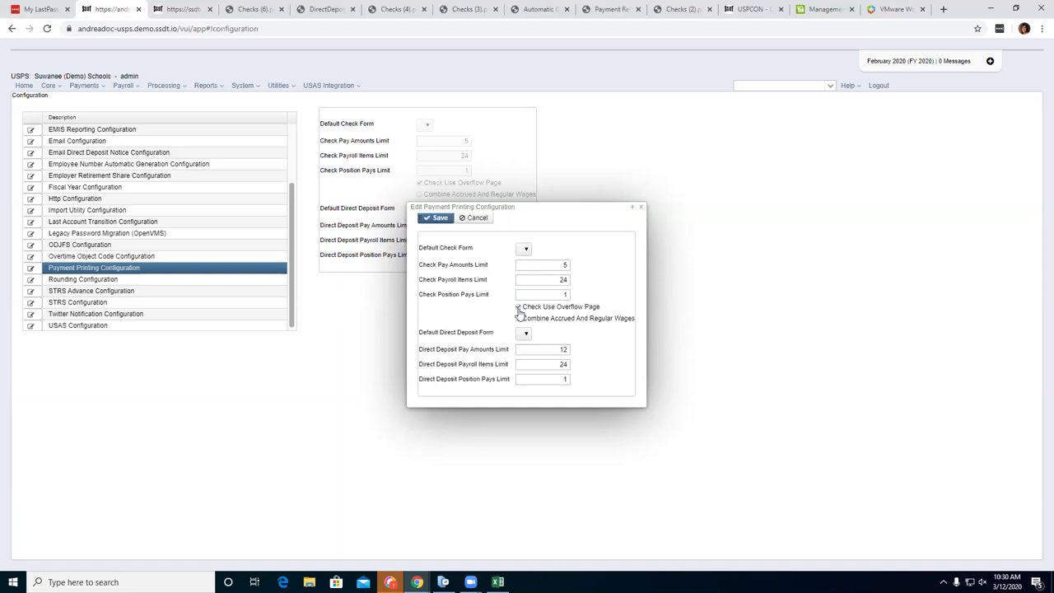
mouse_move(519, 313)
left_click(644, 208)
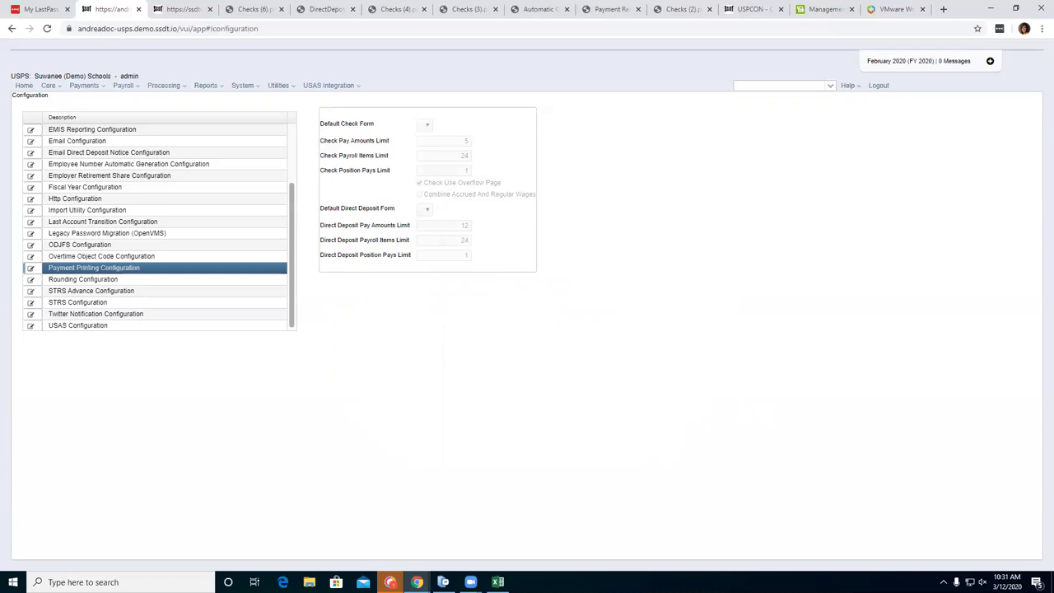
View the rounding thresholds and unit amount decimal positions in the Rounding Configuration, closing it without saving.
left_click(33, 281)
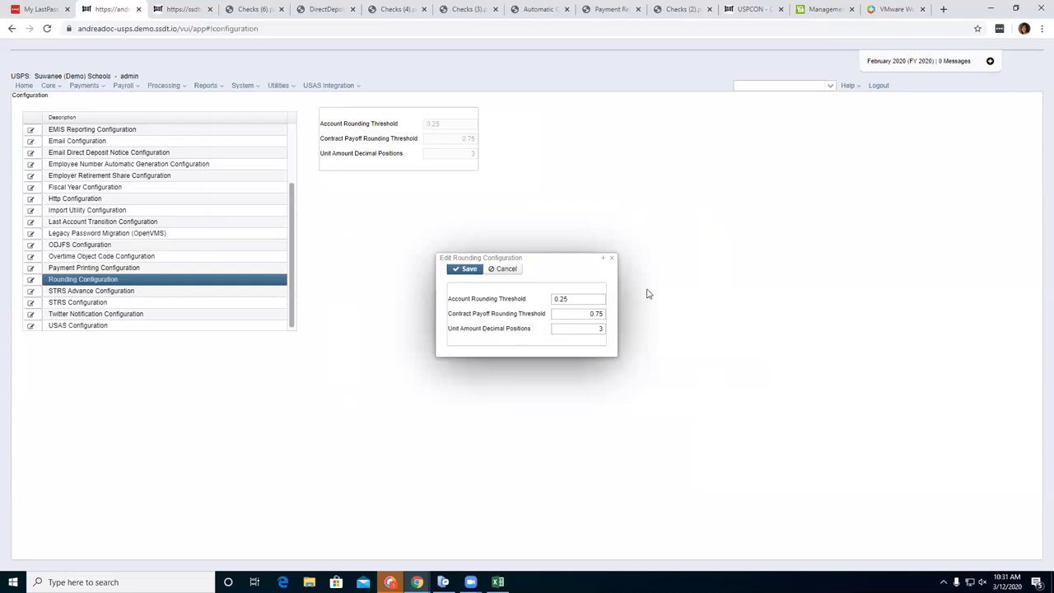
mouse_move(584, 298)
left_click(613, 260)
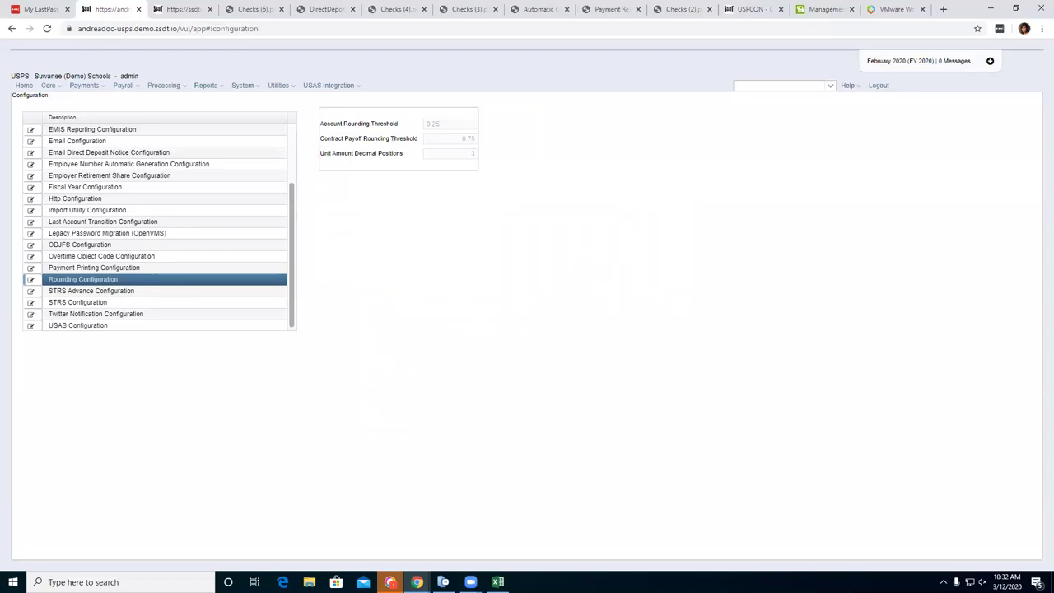
Open the STRS Advance Configuration and compare it with the STRS advance fields on the USPCON screen in WRQ Reflection.
left_click(30, 291)
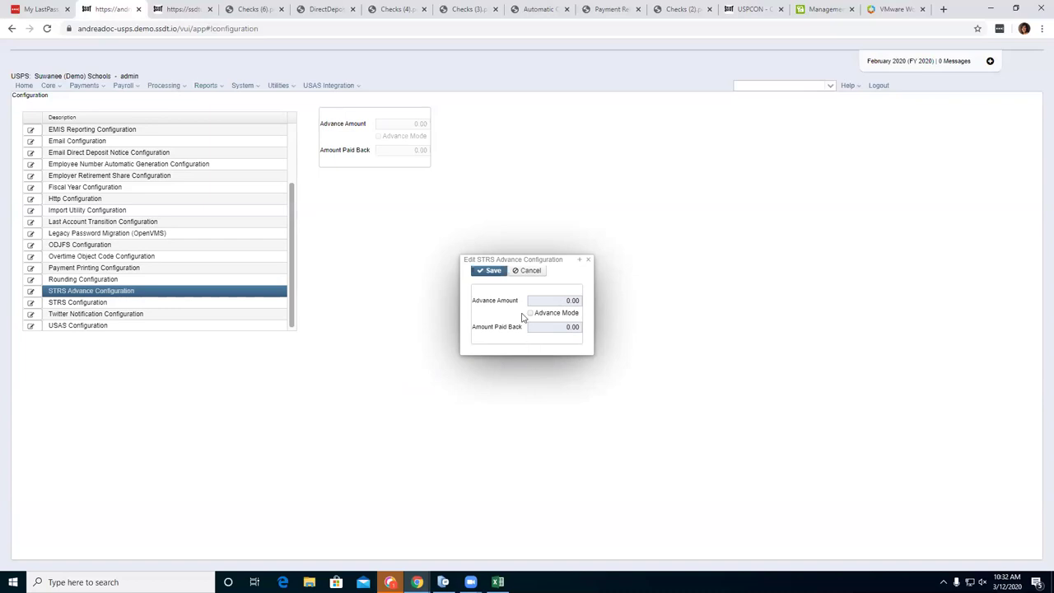
left_click(443, 582)
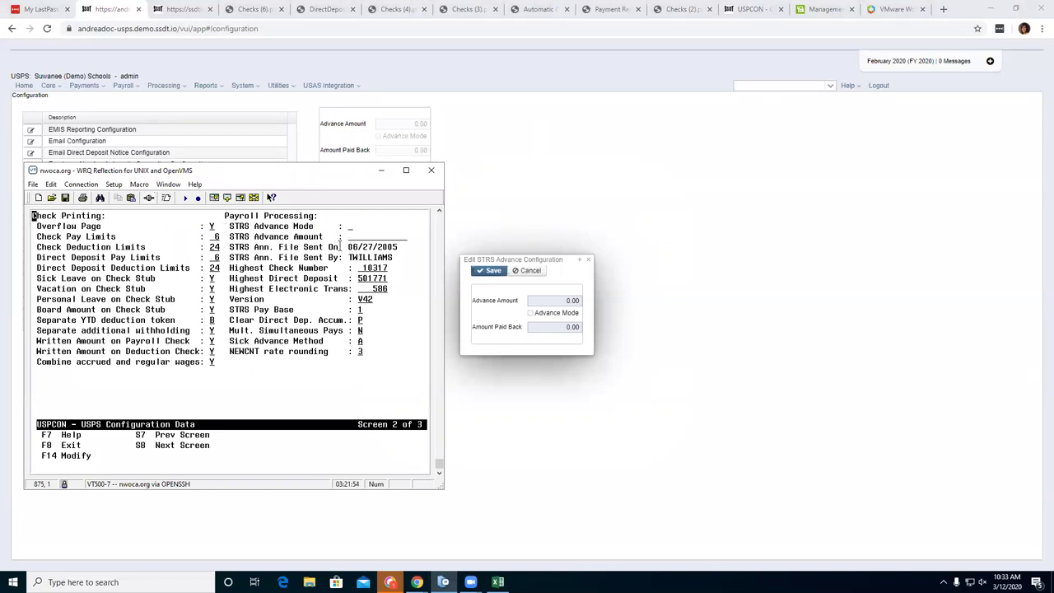
left_click(381, 169)
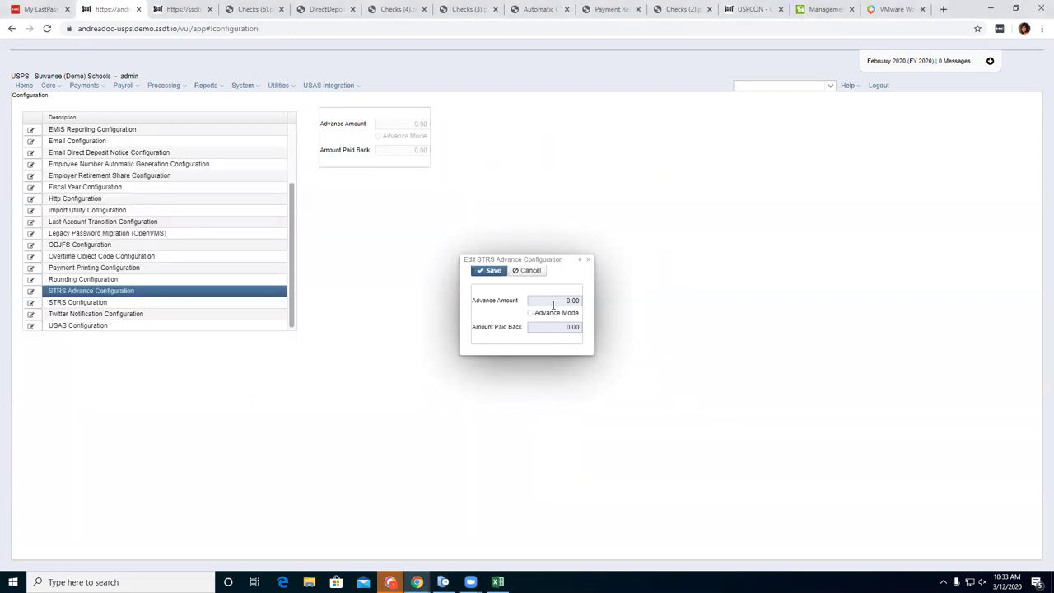
Examine the Advance Amount, Advance Mode and Amount Paid Back fields and the available STRS reports, closing the STRS Advance Configuration without saving.
mouse_move(553, 304)
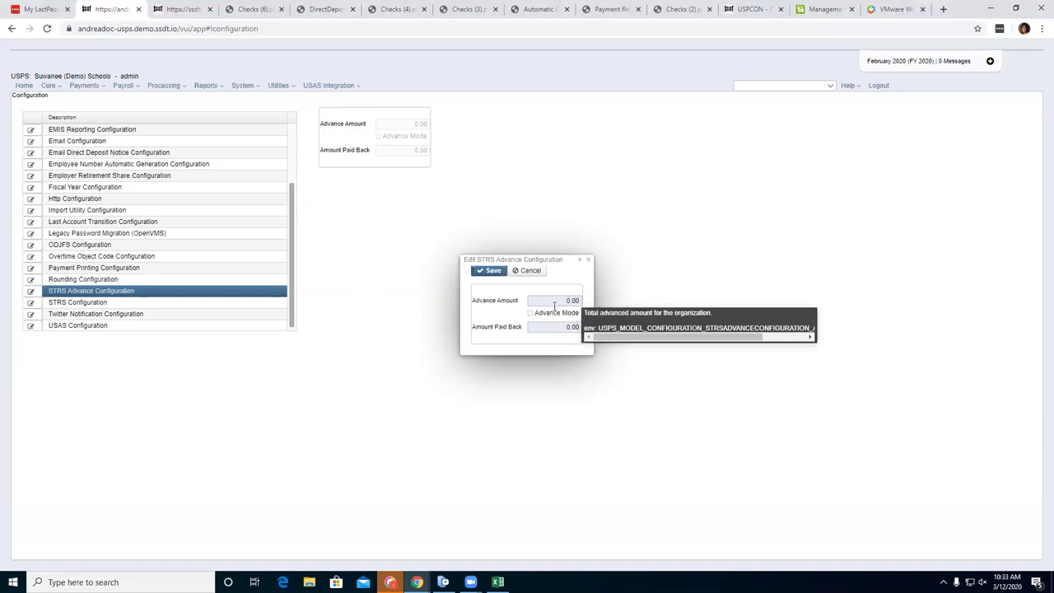
mouse_move(533, 318)
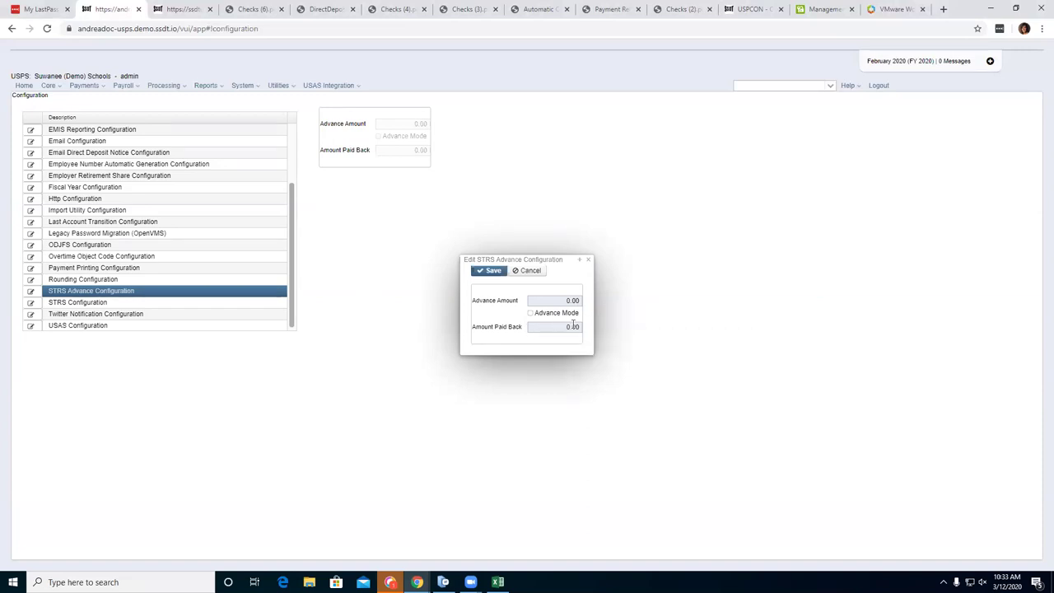
mouse_move(576, 327)
left_click(531, 313)
mouse_move(530, 317)
left_click(207, 87)
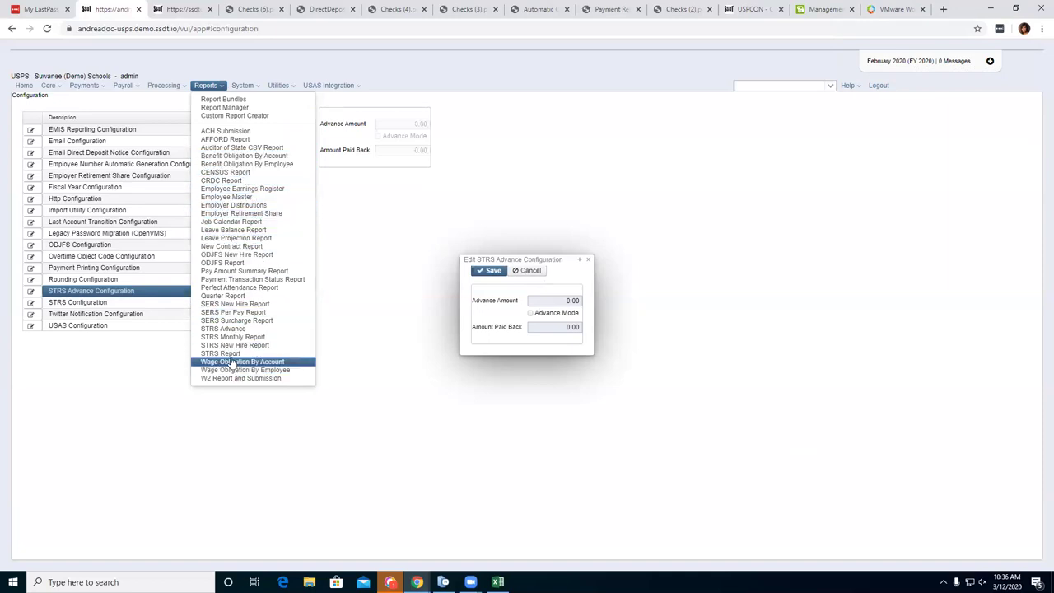
left_click(22, 86)
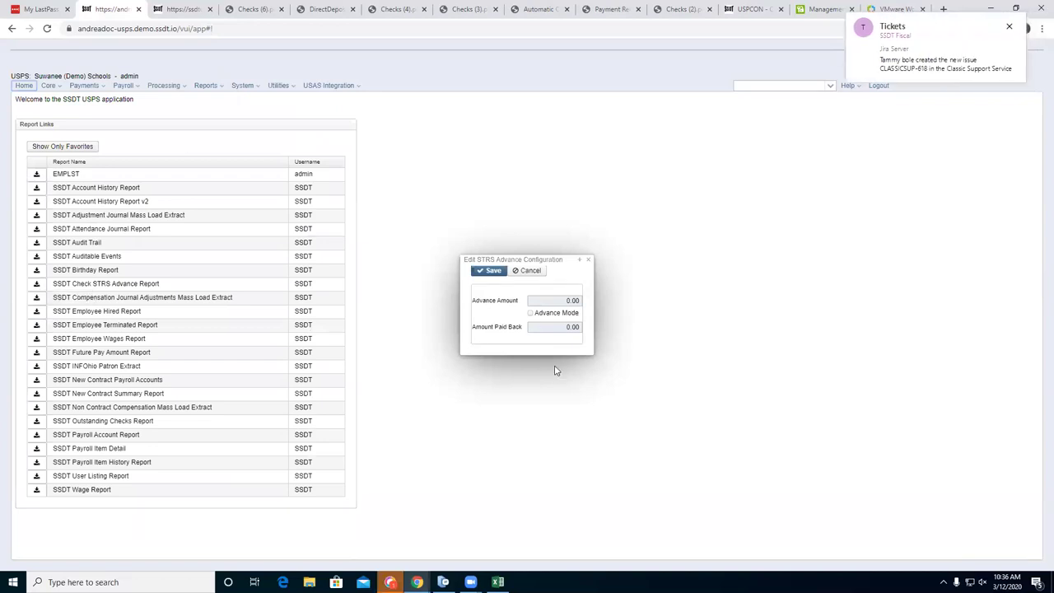
left_click(588, 260)
Open the STRS Configuration for editing and view the State Minimum Salary.
left_click(257, 87)
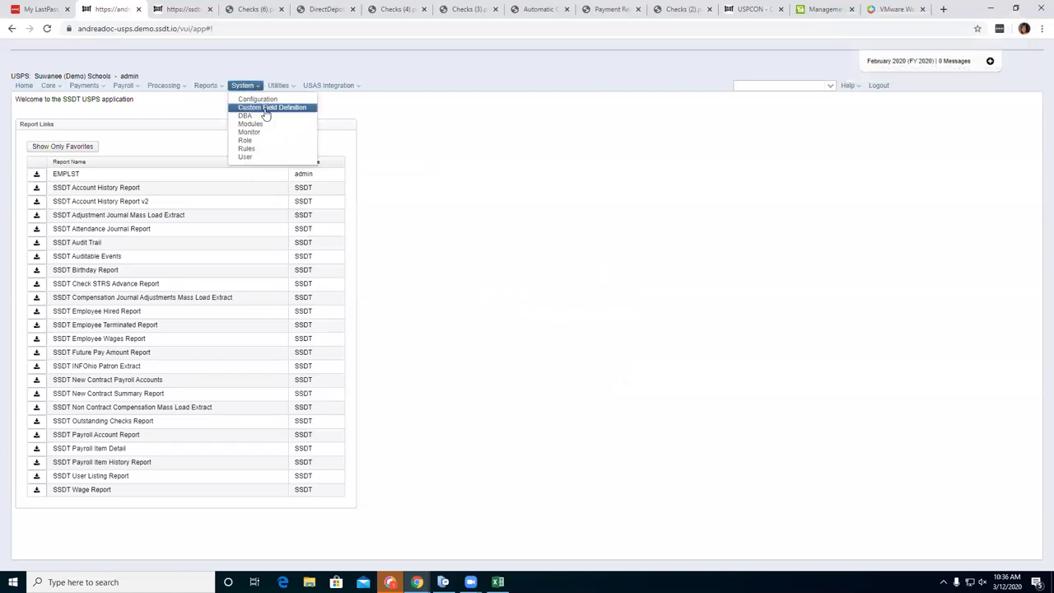
left_click(251, 99)
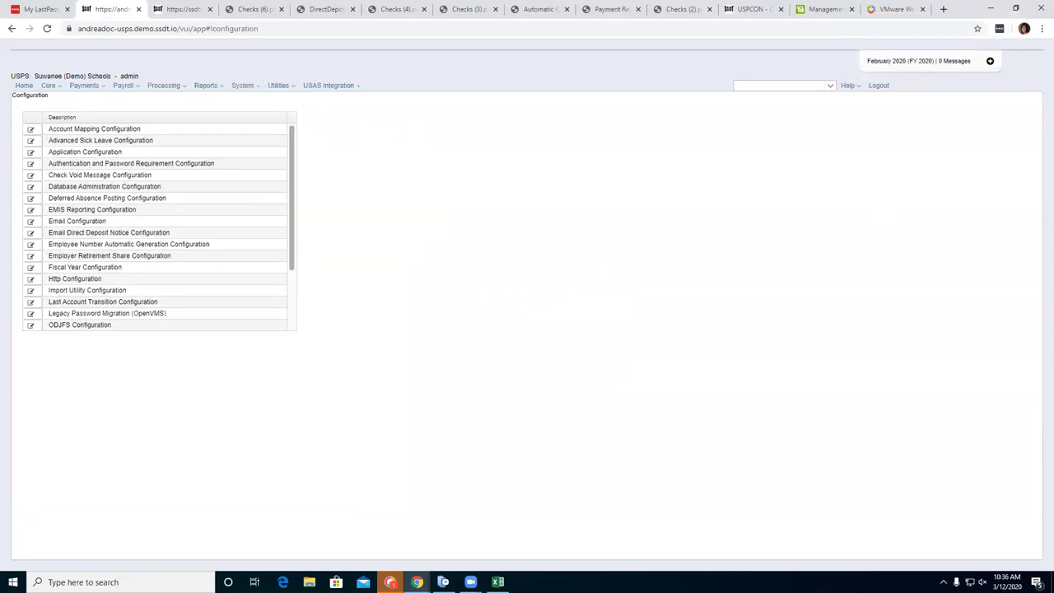
scroll(134, 282, "down", 1)
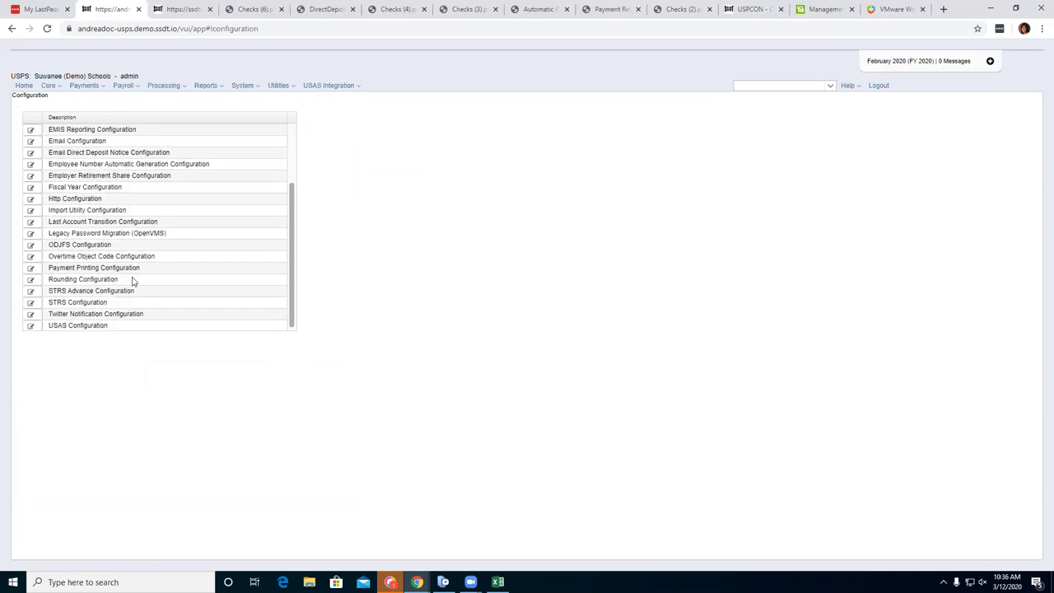
left_click(31, 303)
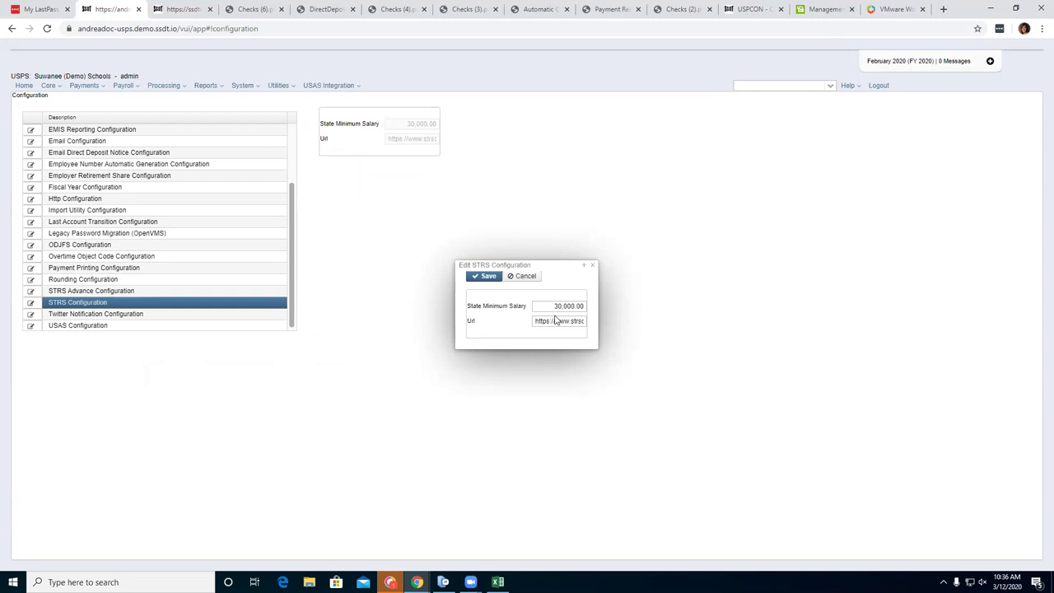
mouse_move(550, 305)
Read through the full Url value in the STRS Configuration and close it without saving.
left_click(541, 321)
key("Right")
key("Right")
key("Right")
key("Right")
key("Right")
key("Right")
key("Right")
key("Right")
key("Right")
key("Right")
key("Right")
key("Right")
key("Right")
key("Right")
key("Right")
key("Right")
key("Right")
key("Right")
key("Right")
key("Right")
left_click(592, 267)
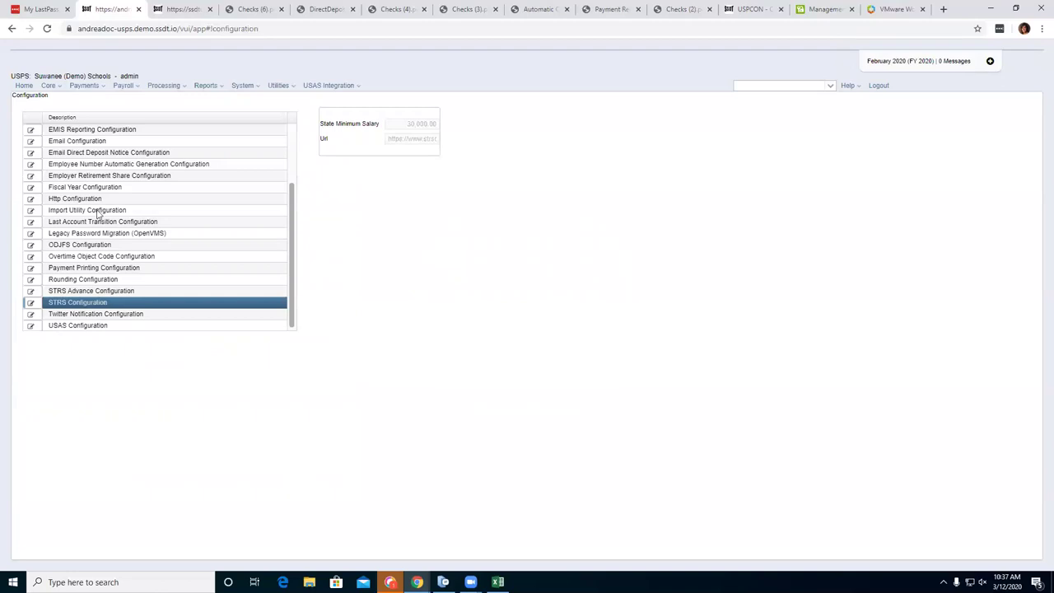
Open the Adjustments list in the Suwanee demo district's USPS instance.
left_click(51, 86)
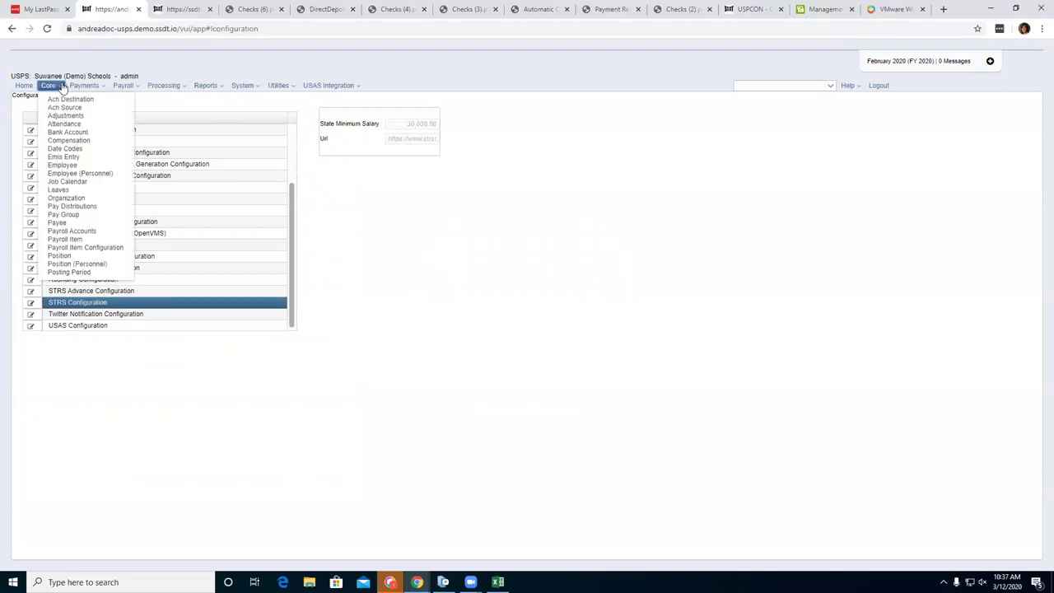
left_click(66, 118)
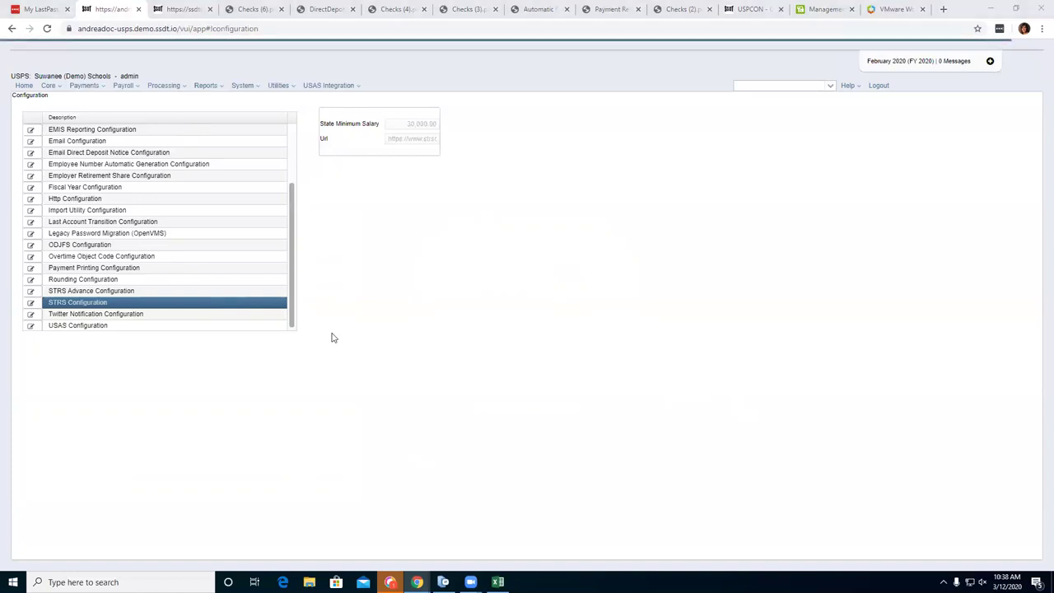
left_click(167, 8)
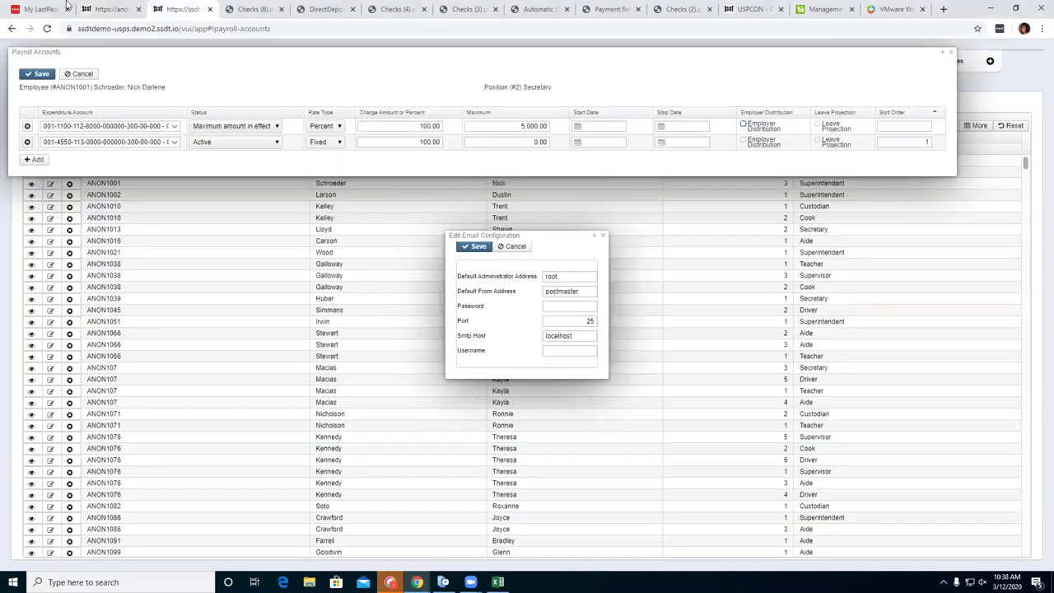
left_click(126, 7)
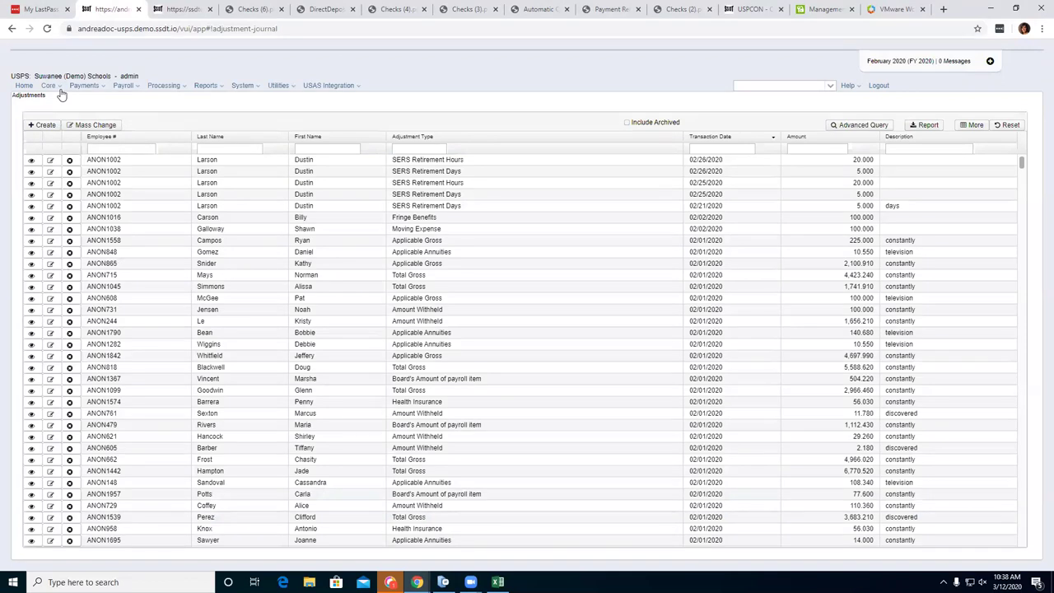
left_click(164, 9)
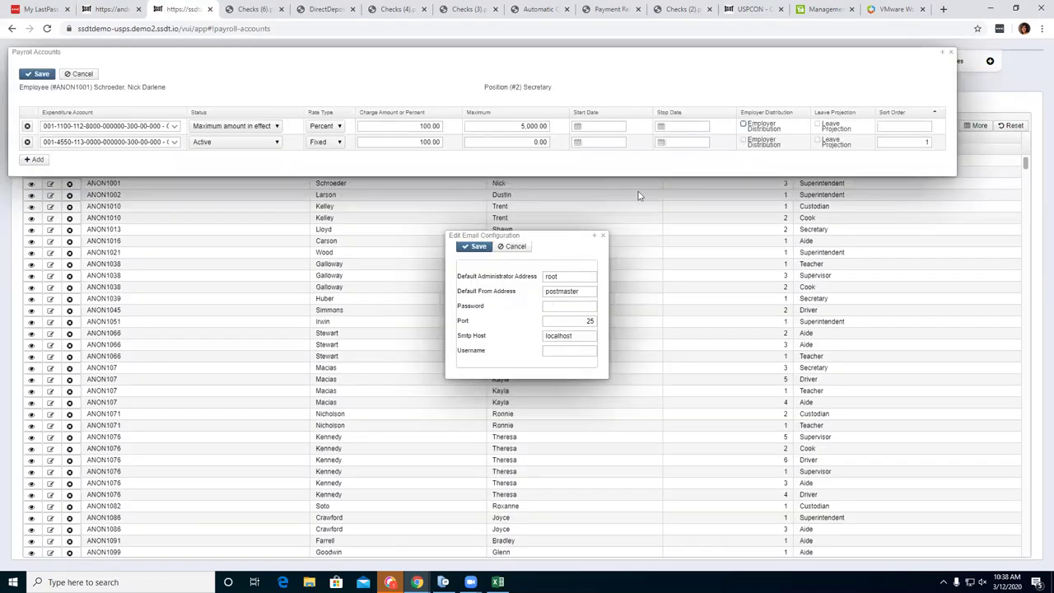
left_click(111, 9)
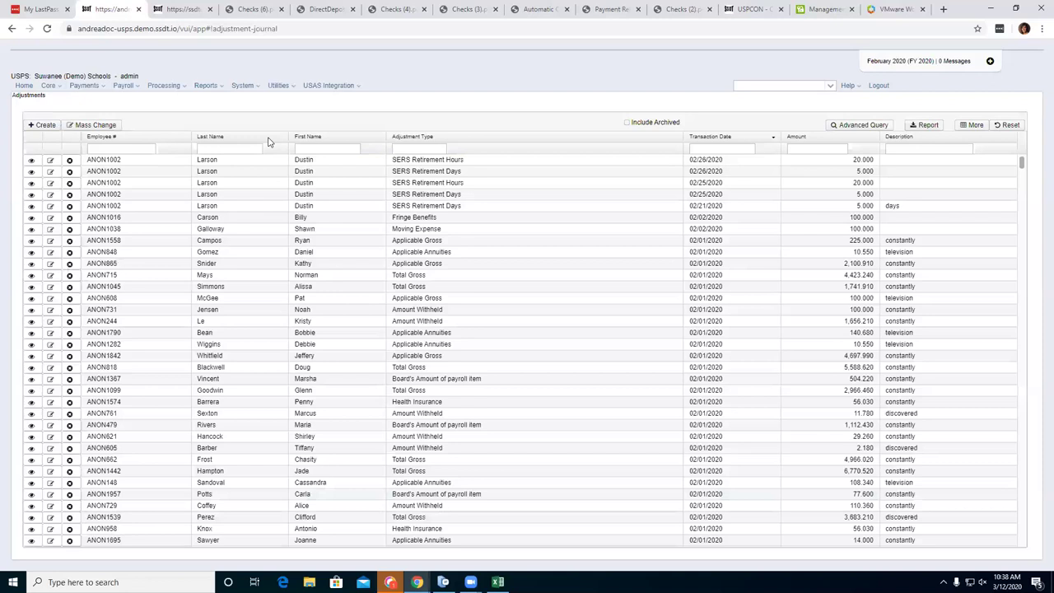
Start a new adjustment, examine the full list of adjustment types, and close the form without saving.
left_click(250, 87)
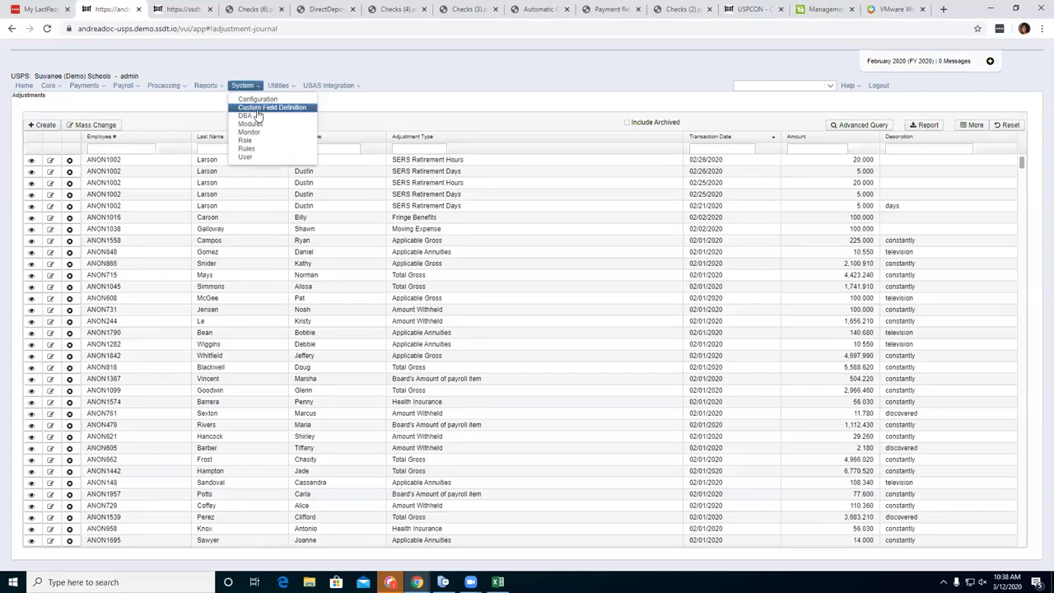
left_click(51, 86)
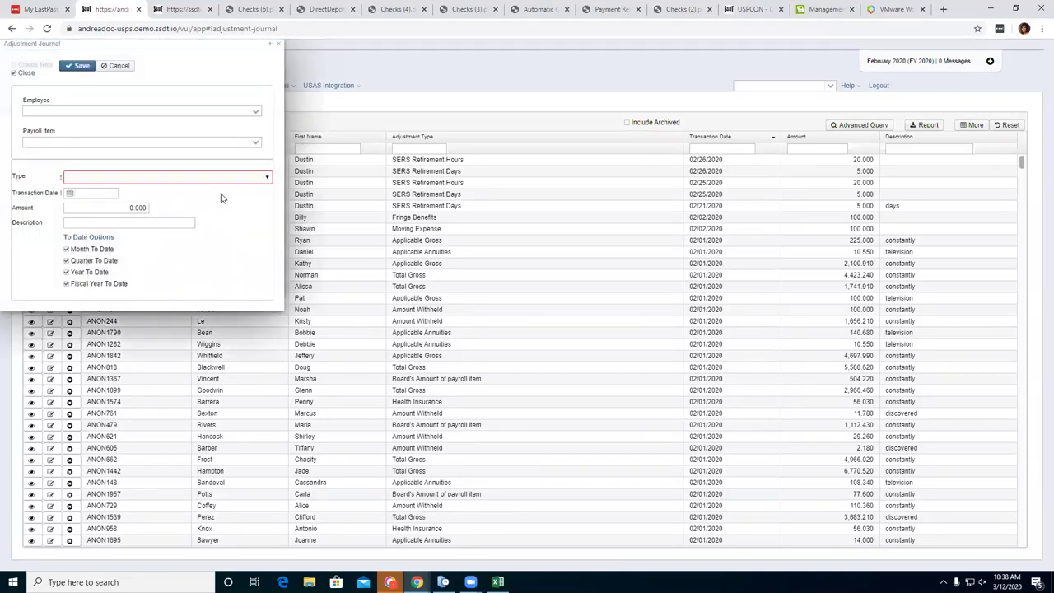
left_click(247, 178)
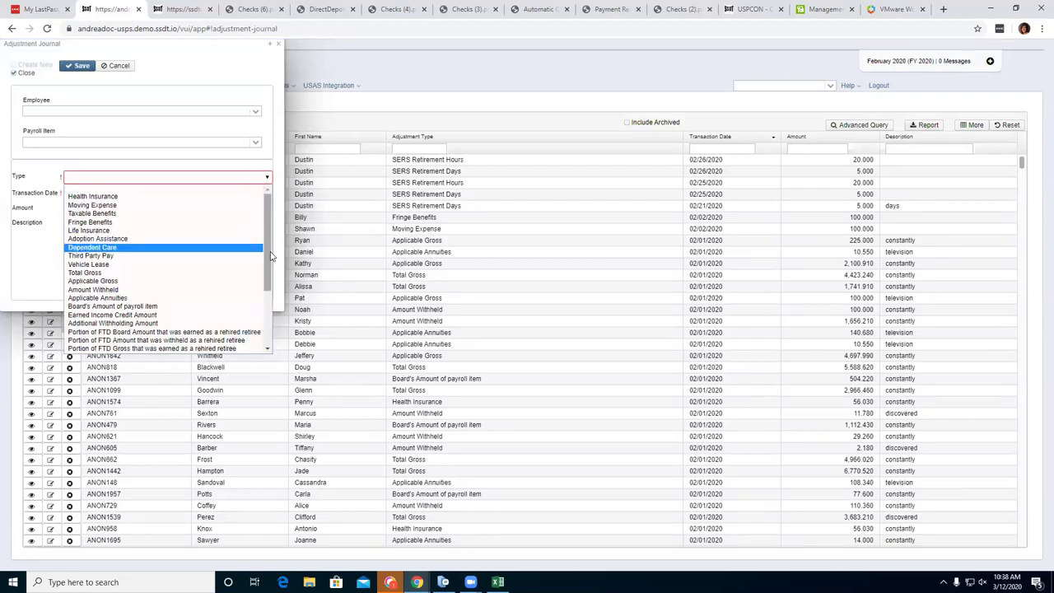
left_click(257, 143)
left_click(266, 176)
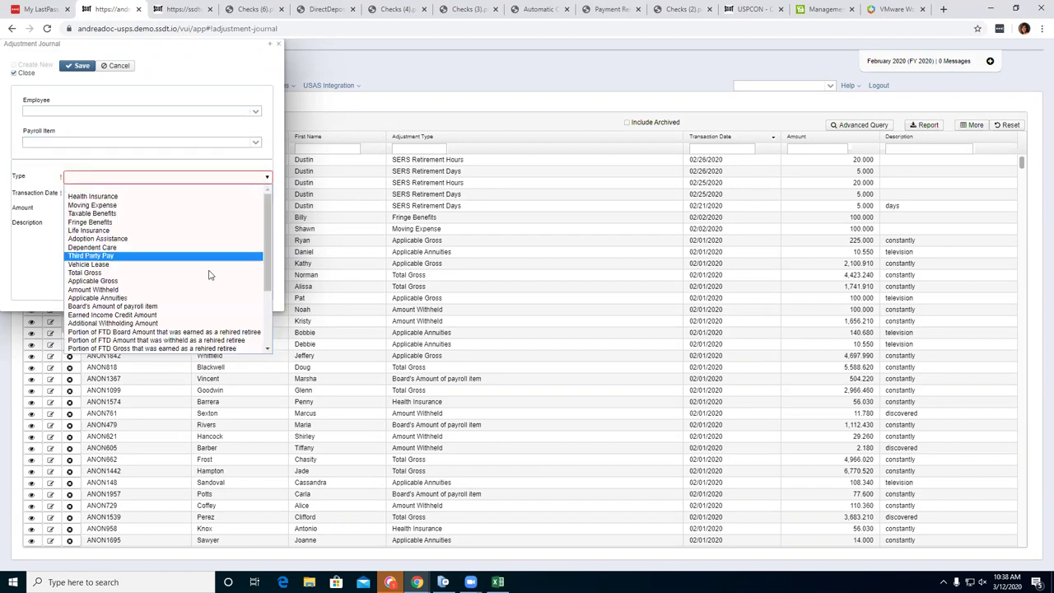
scroll(210, 296, "down", 2)
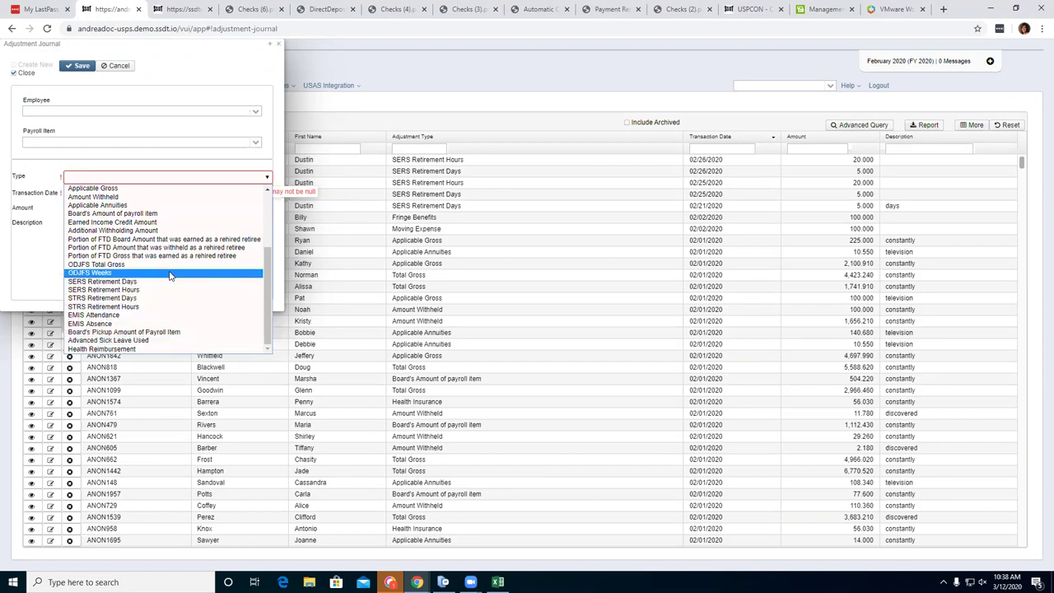
scroll(170, 263, "up", 2)
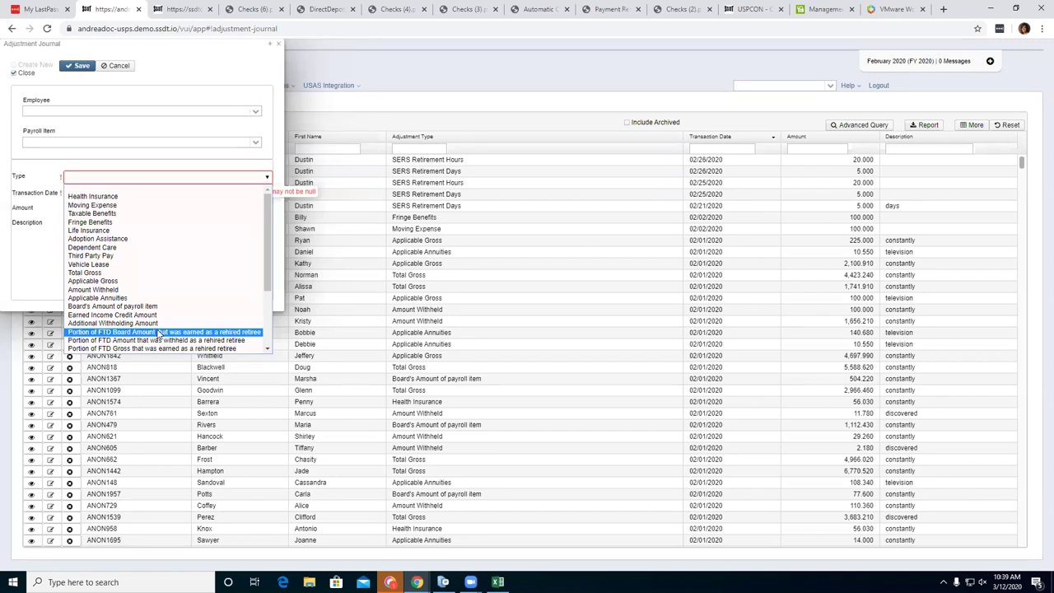
left_click(287, 44)
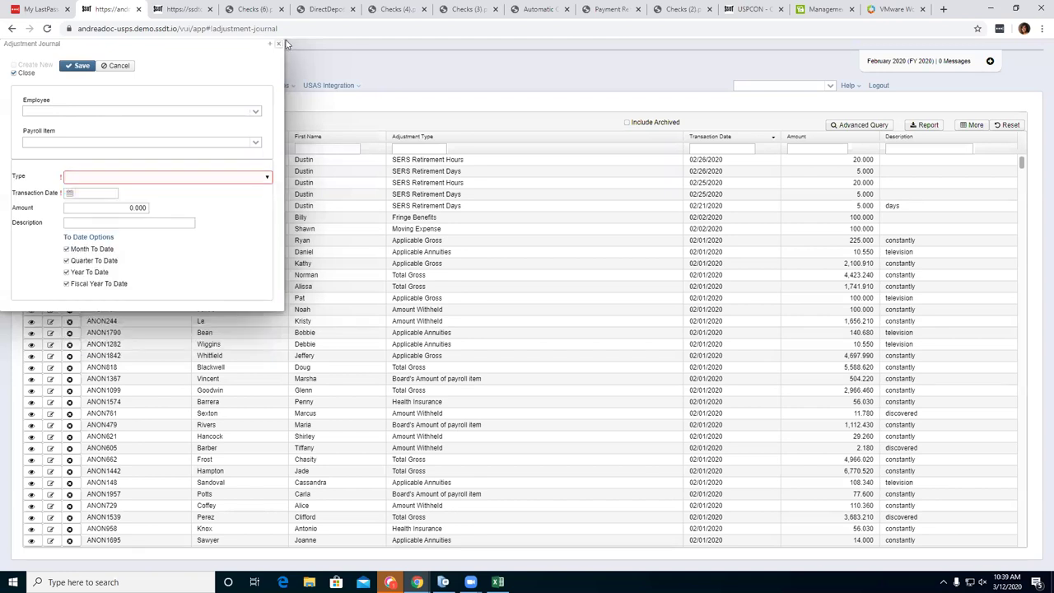
left_click(278, 43)
Open the USAS Configuration and view its application, client, server and nightly account sync settings.
left_click(190, 9)
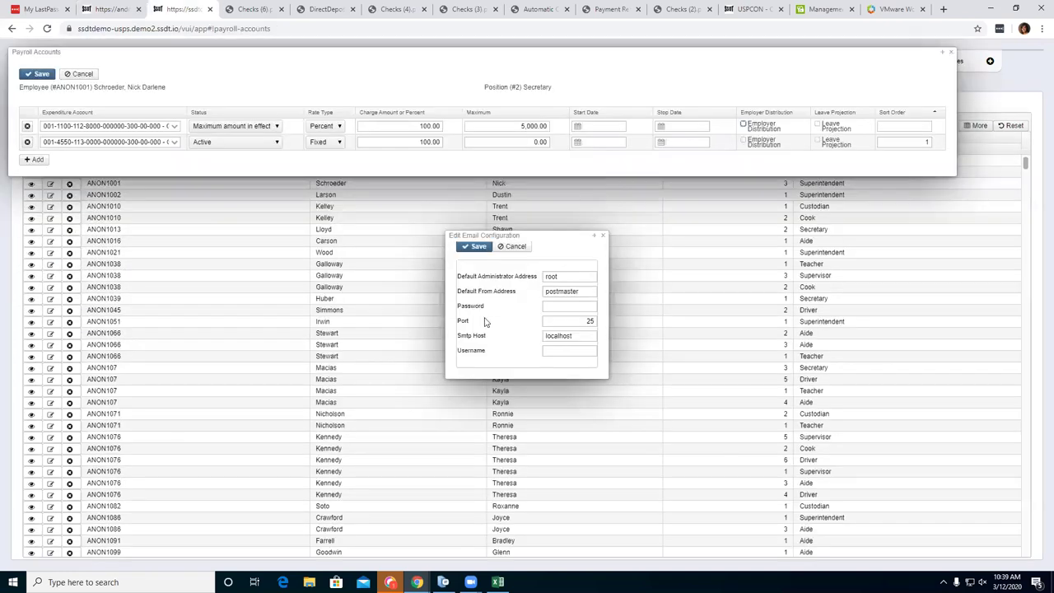
left_click(132, 10)
left_click(250, 88)
left_click(257, 99)
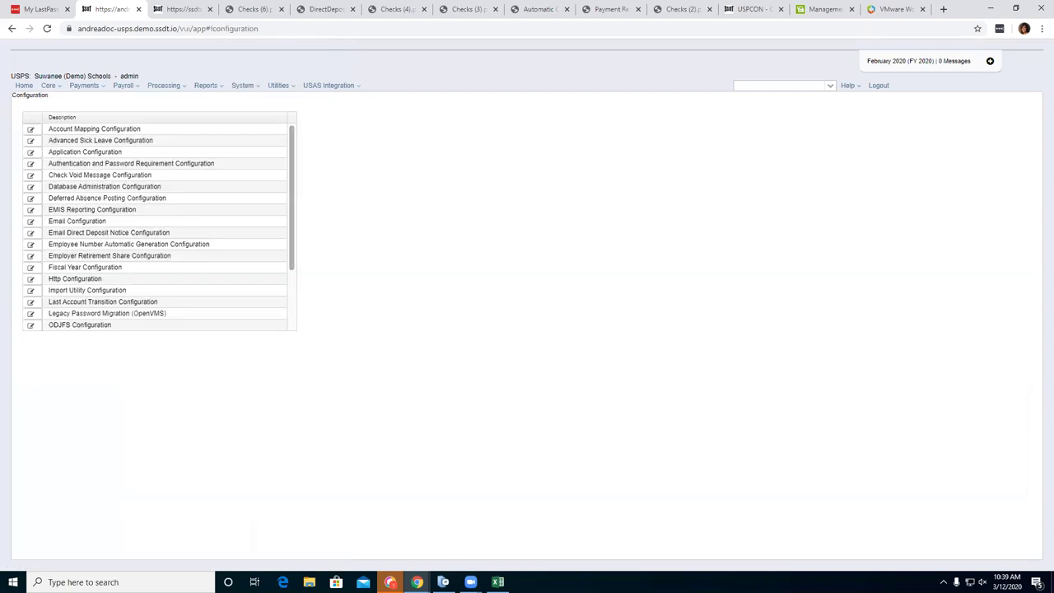
scroll(157, 209, "down", 2)
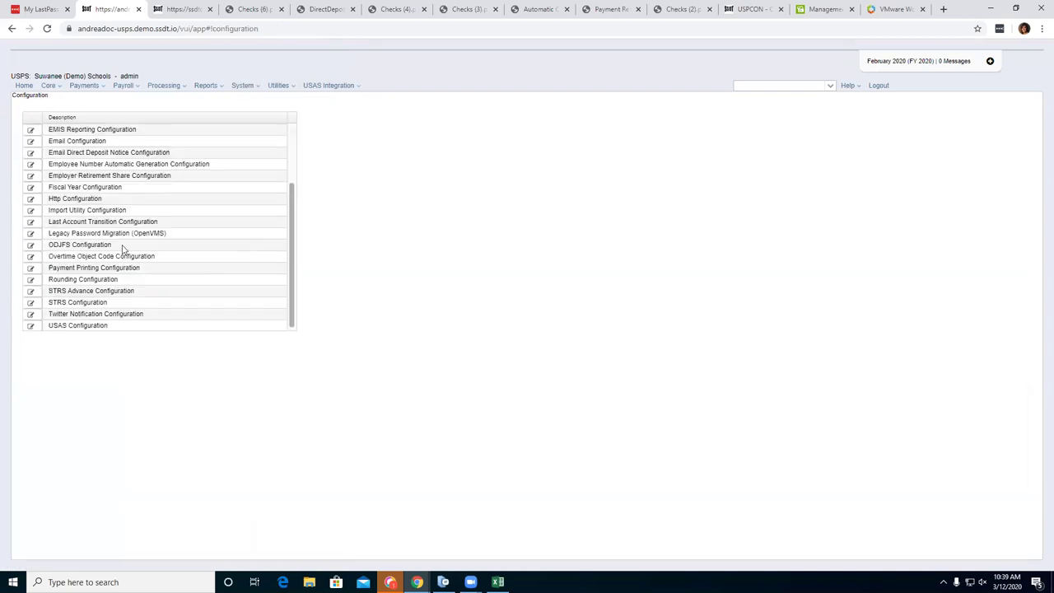
left_click(31, 328)
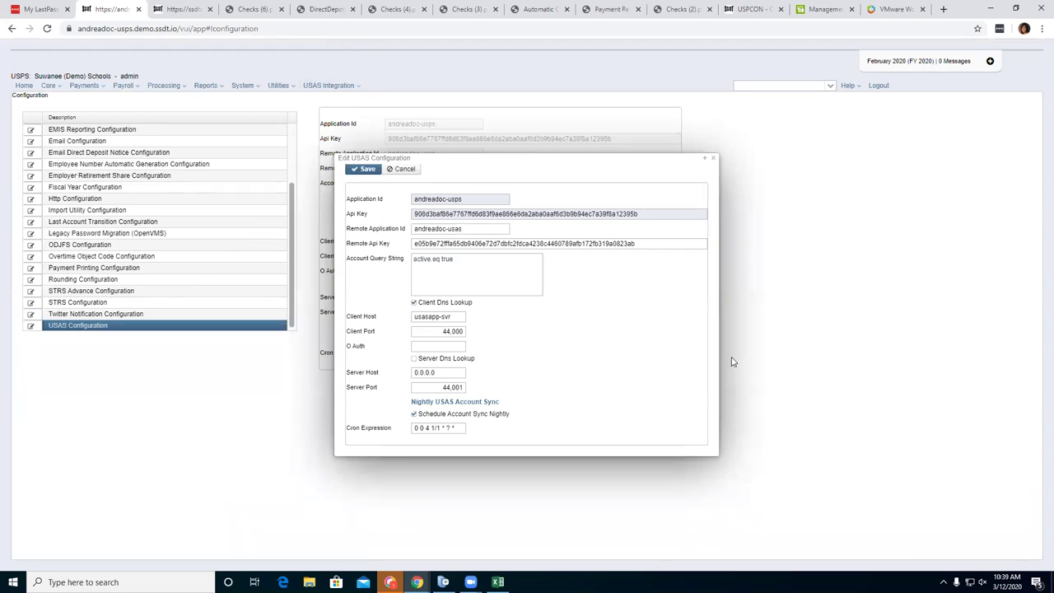
Uninstall the USAS Integration Module and refresh the page to apply the change.
left_click(252, 85)
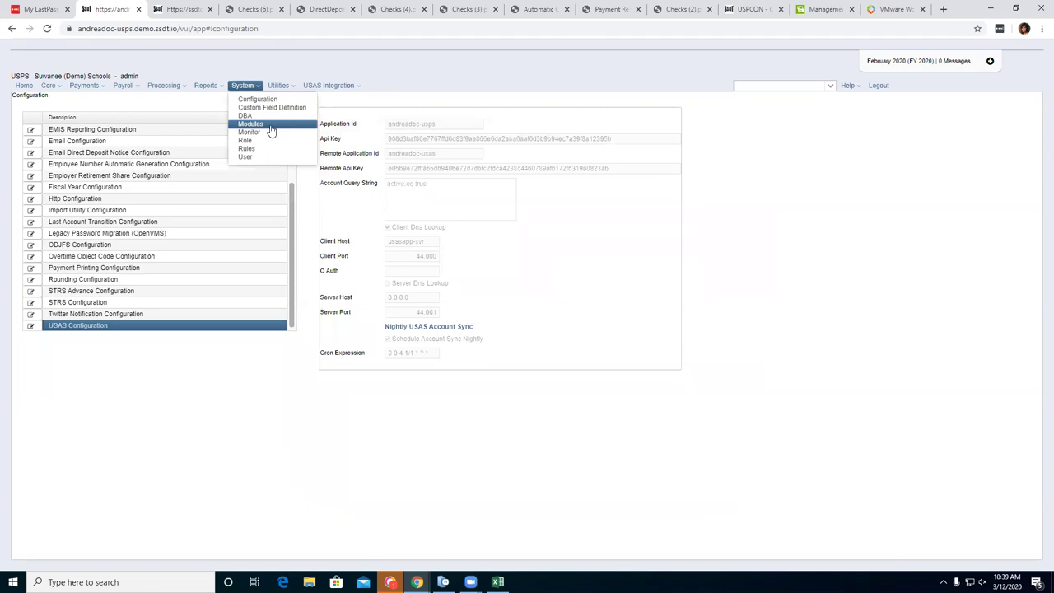
left_click(270, 126)
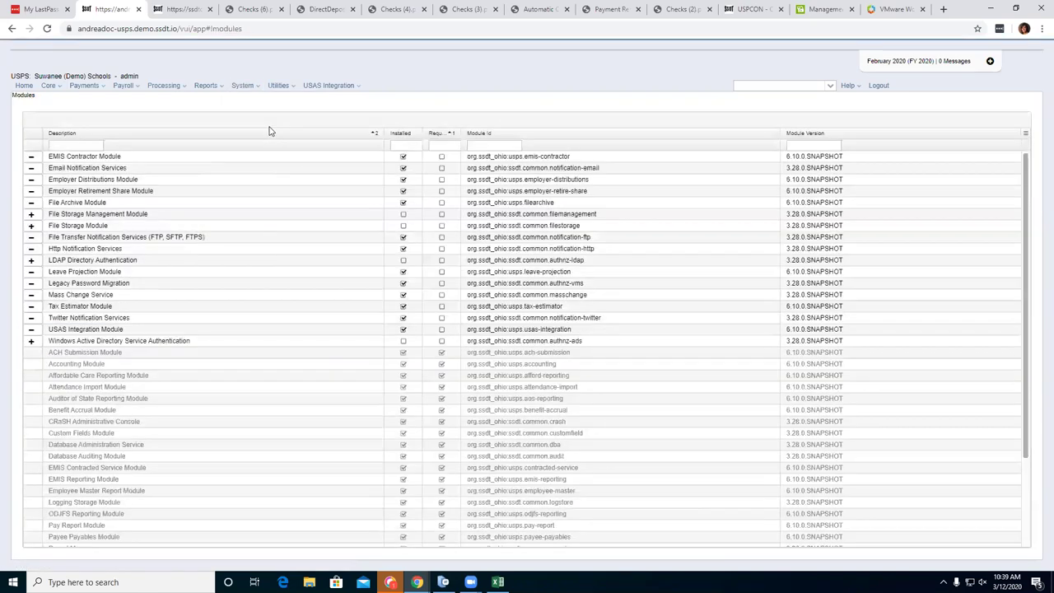
left_click(32, 333)
left_click(454, 122)
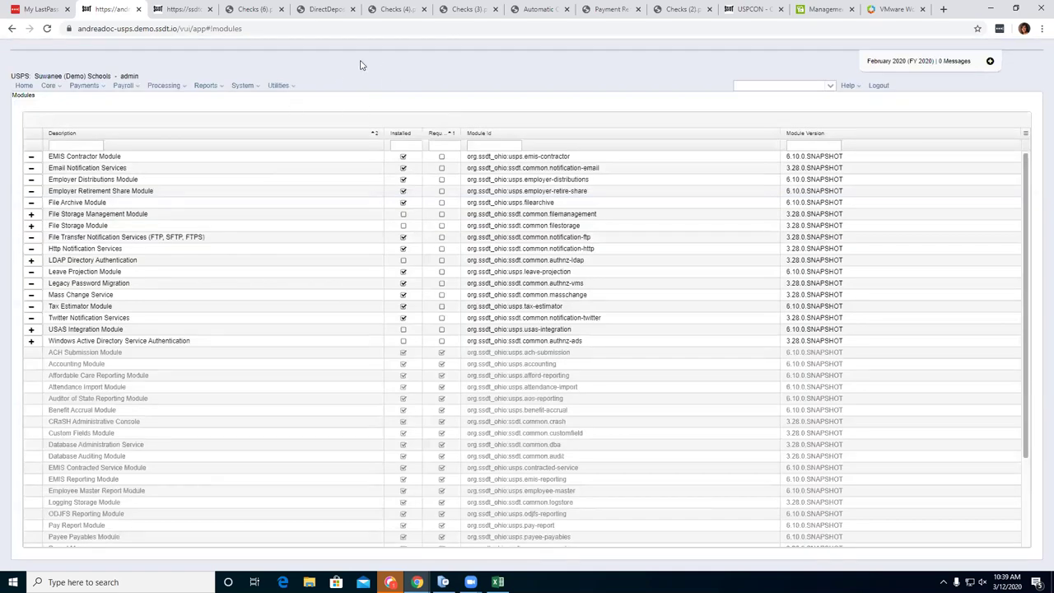
Check the system configuration list for a USAS Configuration entry.
left_click(222, 87)
left_click(244, 87)
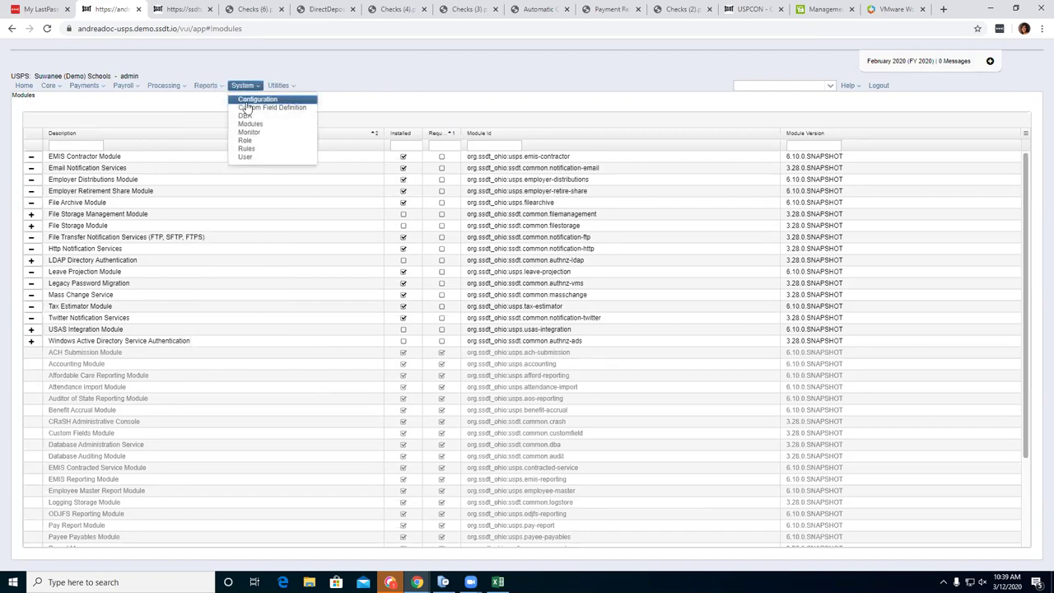
left_click(246, 102)
scroll(225, 313, "down", 2)
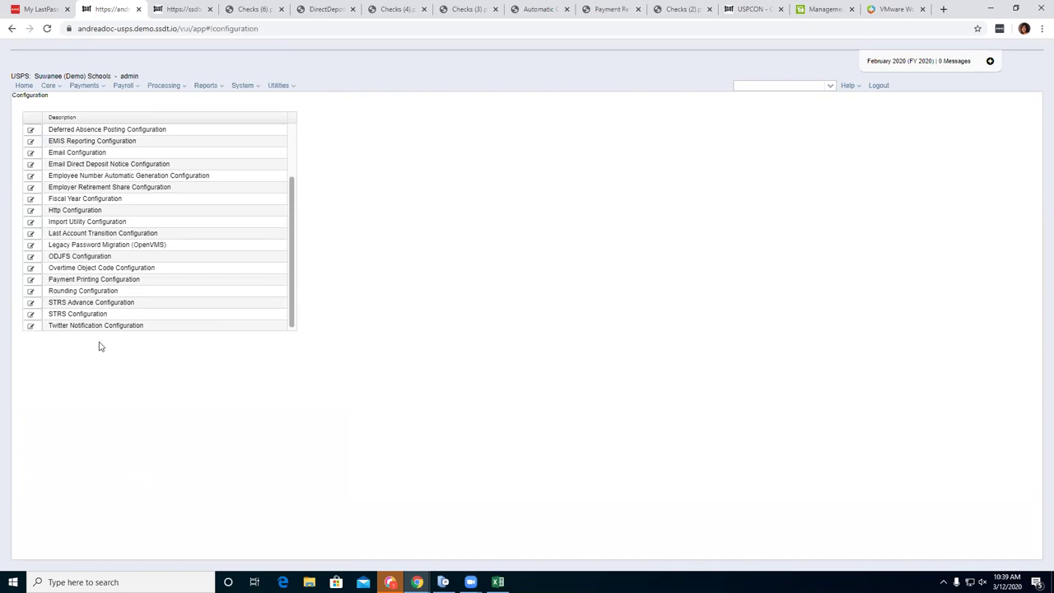
Install the USAS Integration Module and refresh the page to apply the change.
left_click(242, 86)
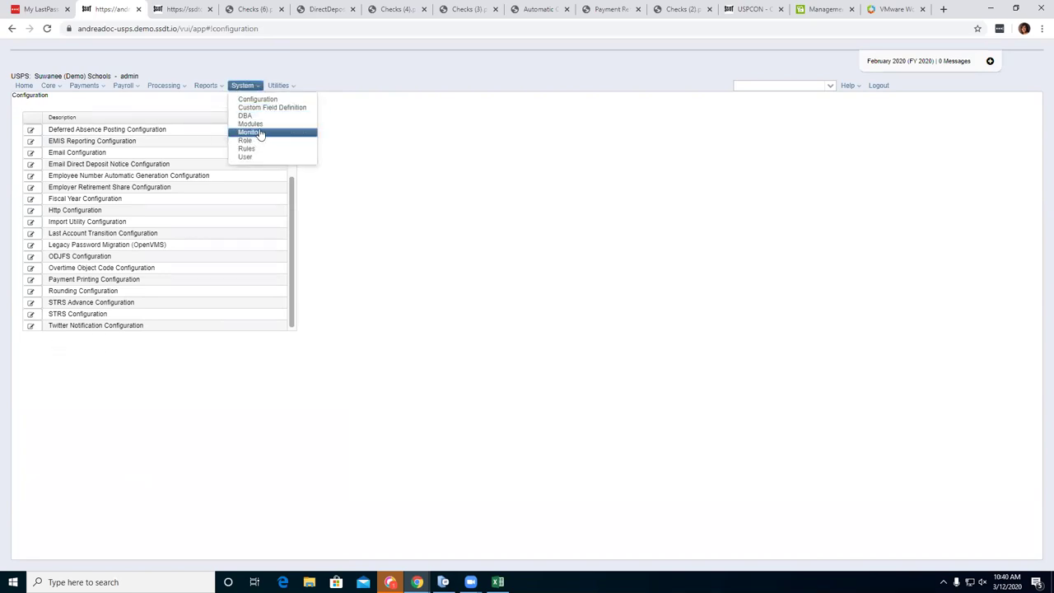
left_click(257, 124)
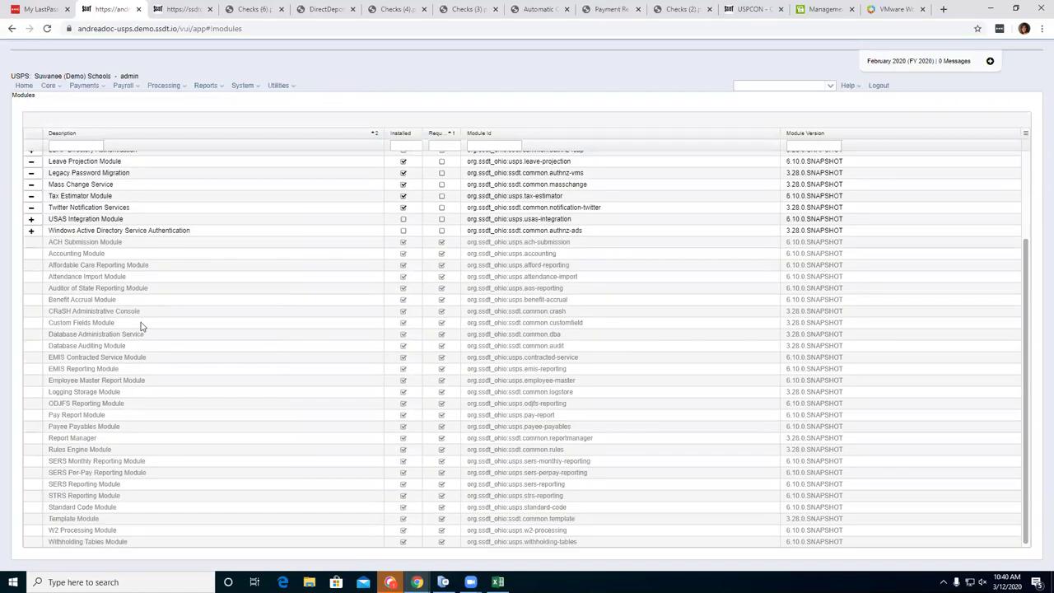
scroll(116, 327, "up", 3)
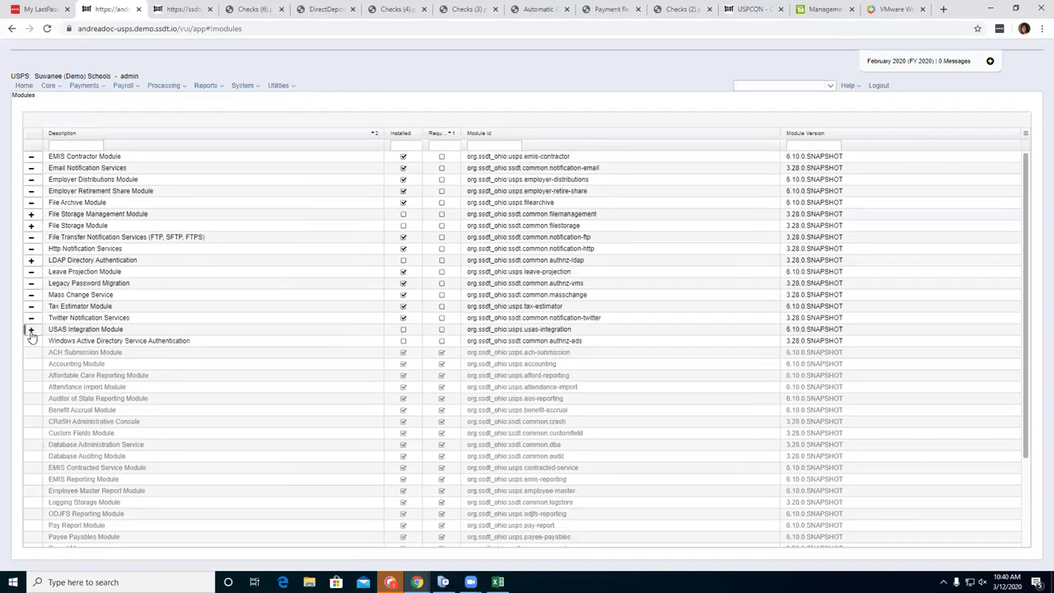
left_click(32, 330)
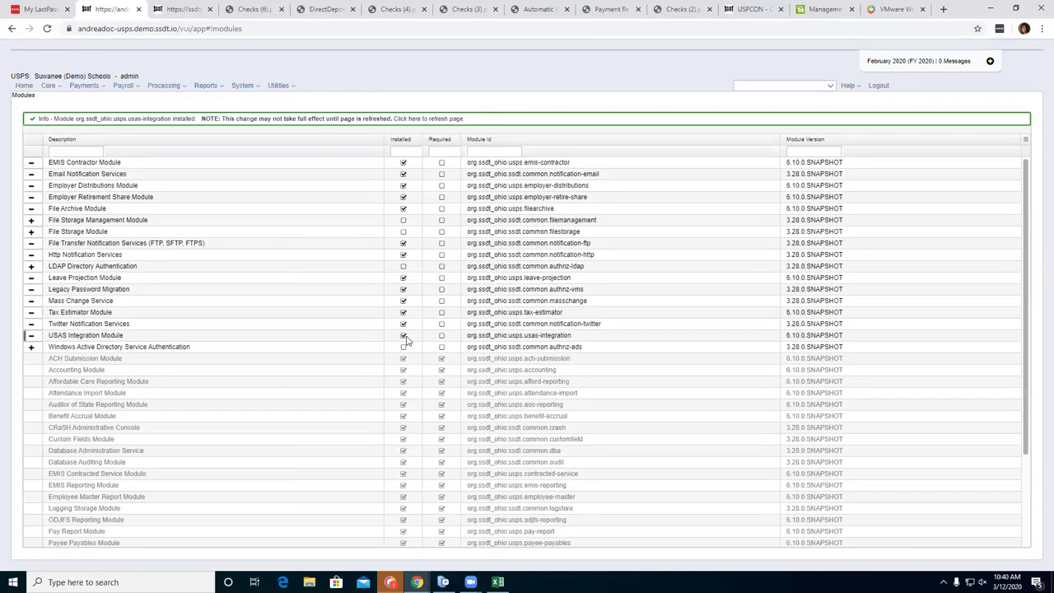
left_click(419, 120)
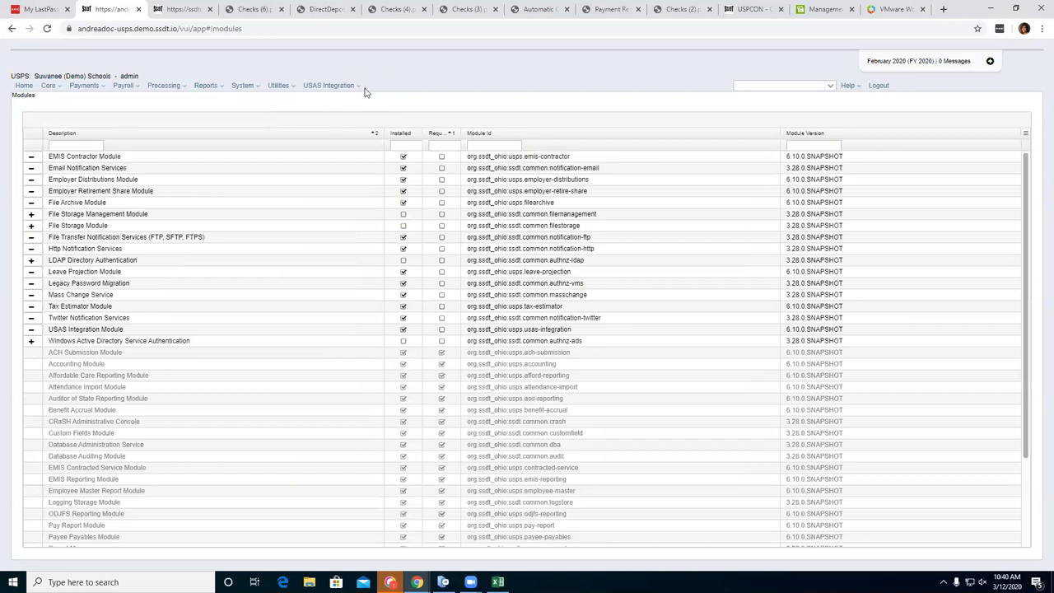
Check for the USAS Integration menu, then reopen the USAS Configuration to review the nightly sync and Cron Expression.
left_click(359, 90)
left_click(359, 91)
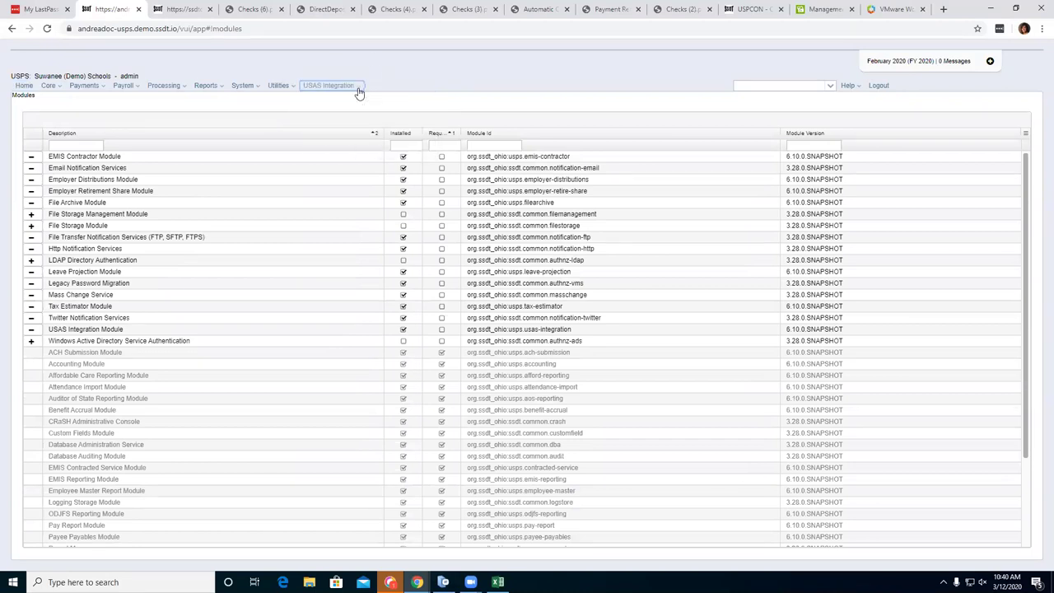
left_click(278, 87)
left_click(242, 86)
left_click(249, 99)
scroll(142, 326, "down", 2)
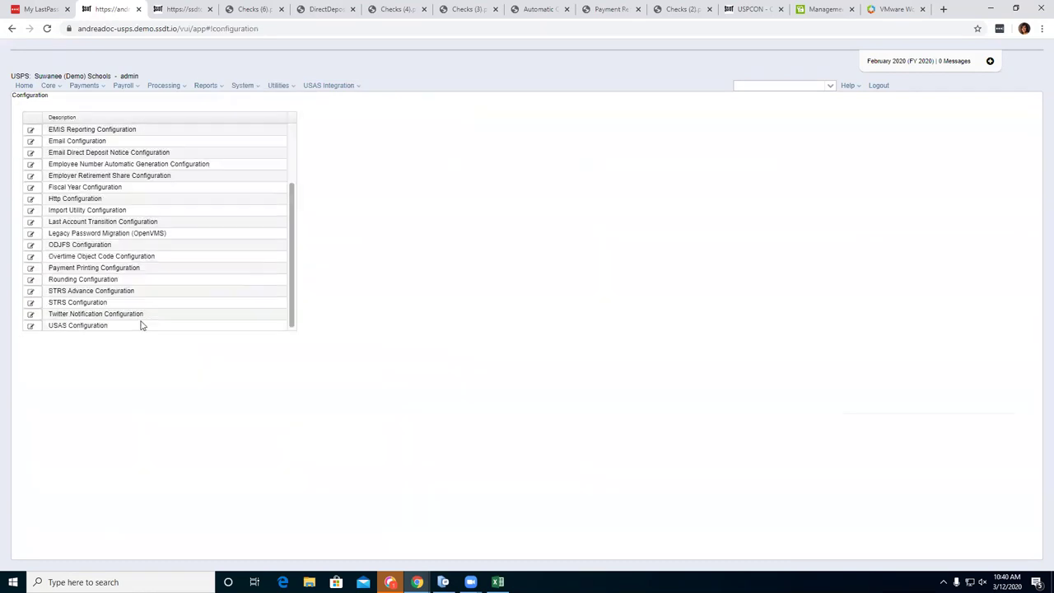
left_click(31, 327)
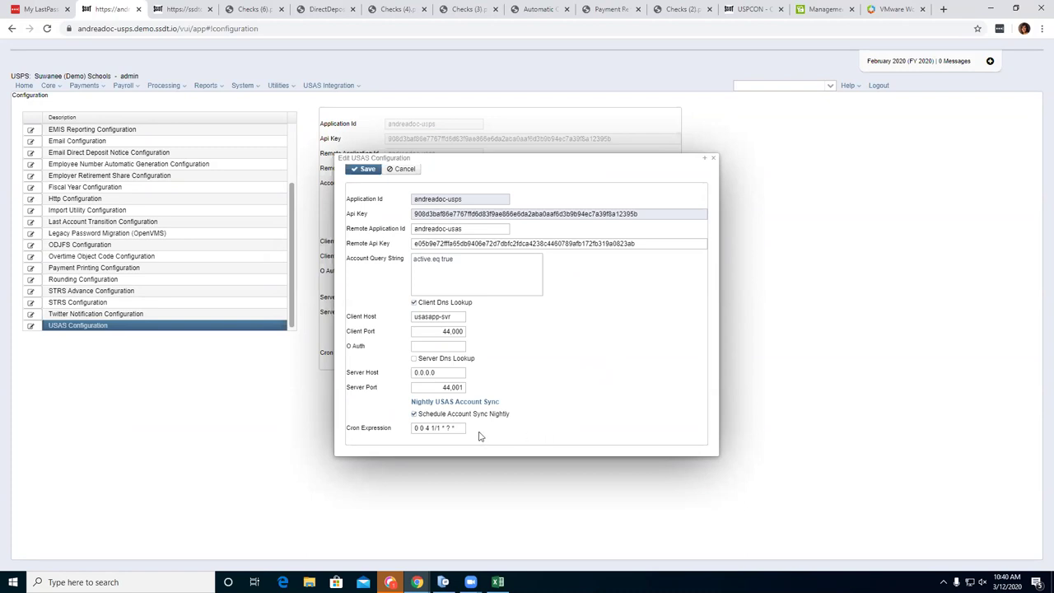
Close the USAS Configuration without saving and look through the employee fields in the Custom Field Definition list.
left_click(413, 415)
left_click(712, 162)
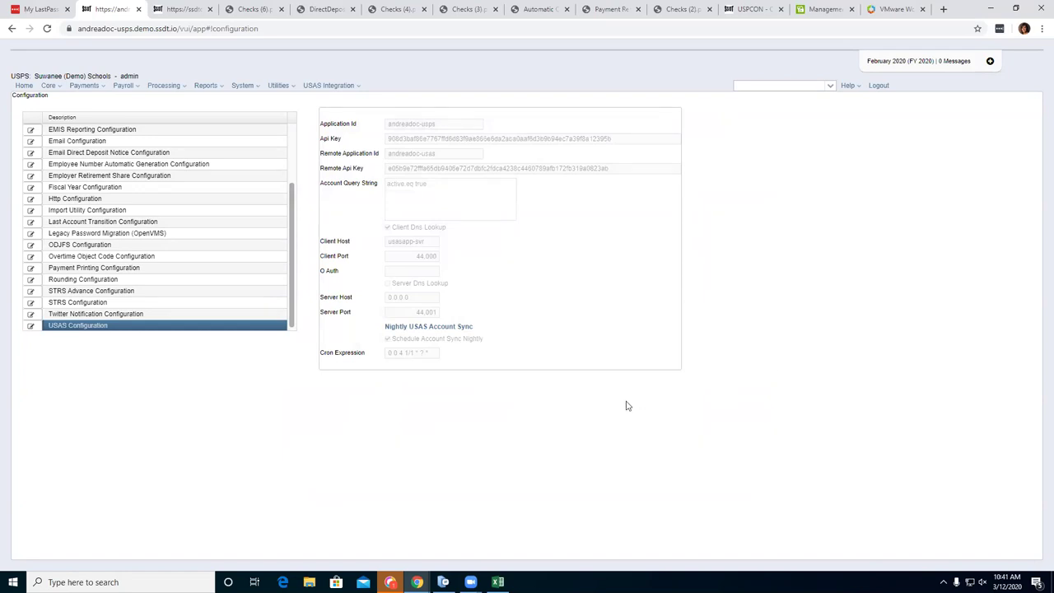
left_click(244, 89)
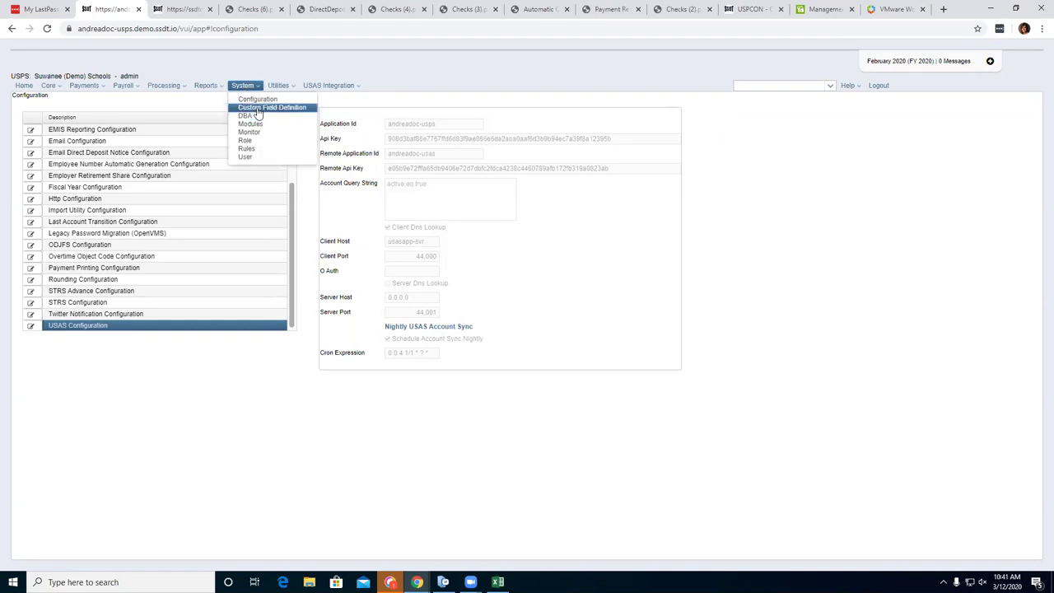
left_click(272, 107)
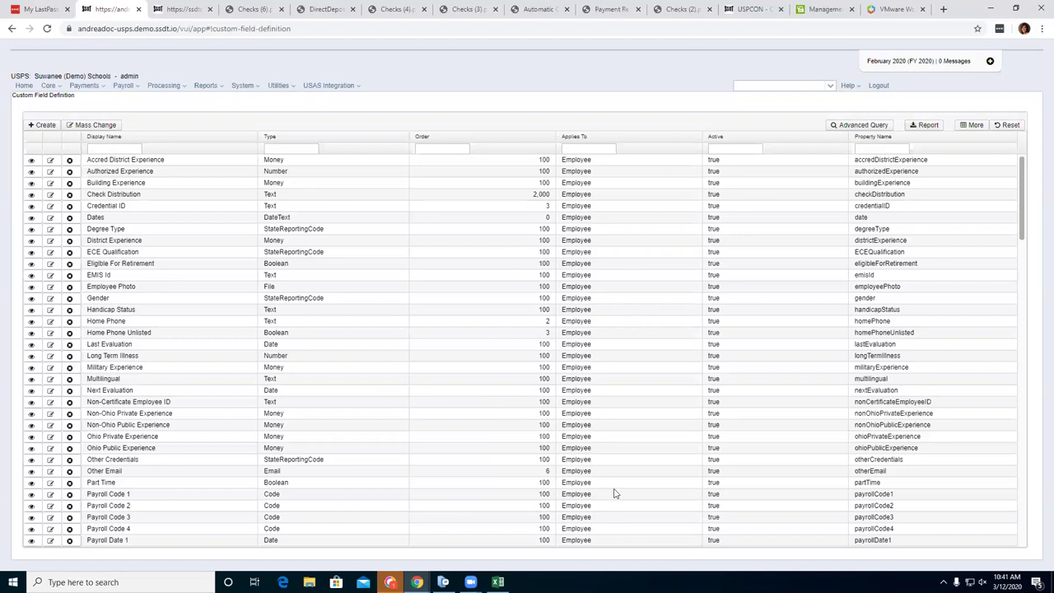
scroll(623, 498, "down", 3)
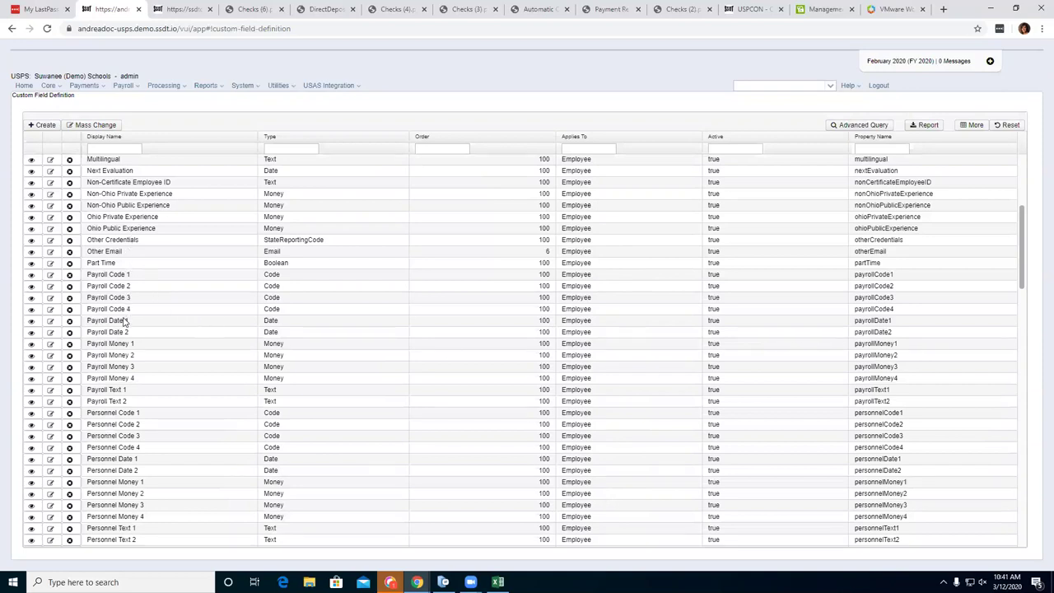
scroll(629, 362, "down", 2)
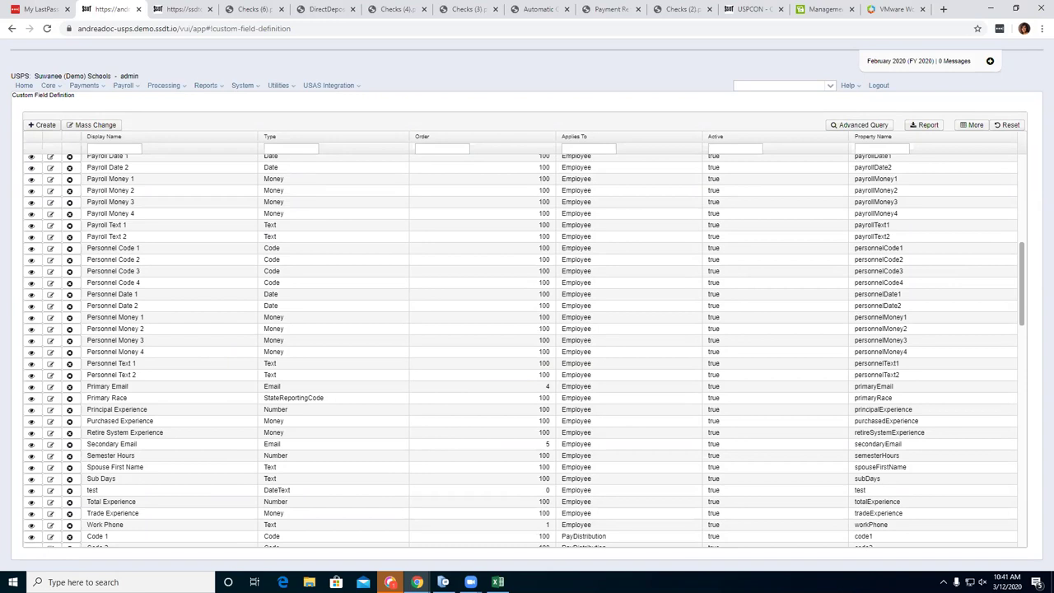
scroll(221, 339, "up", 5)
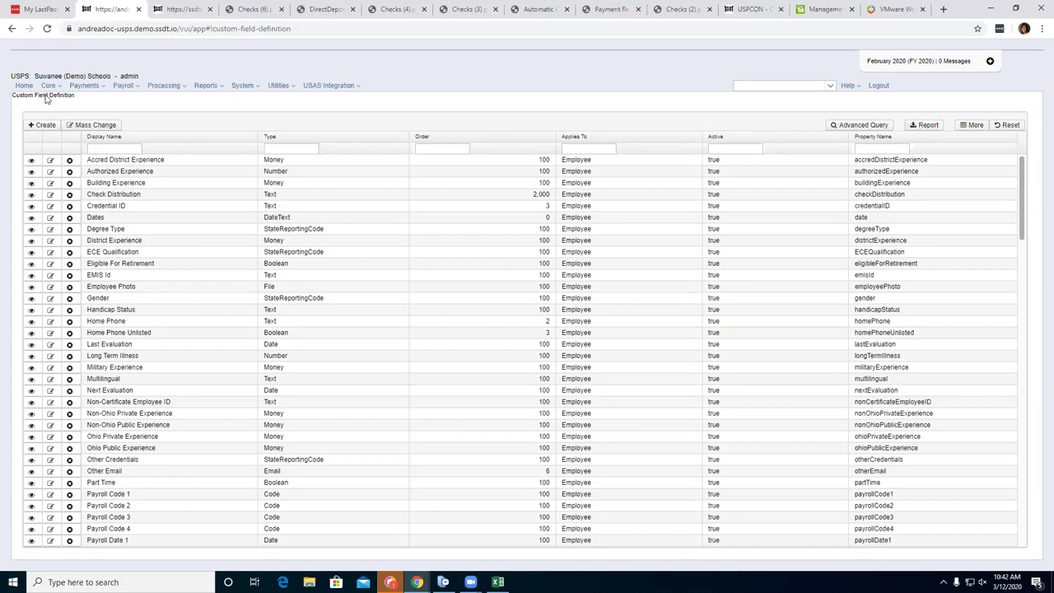
Start a new custom field definition and set its type to Date.
left_click(185, 8)
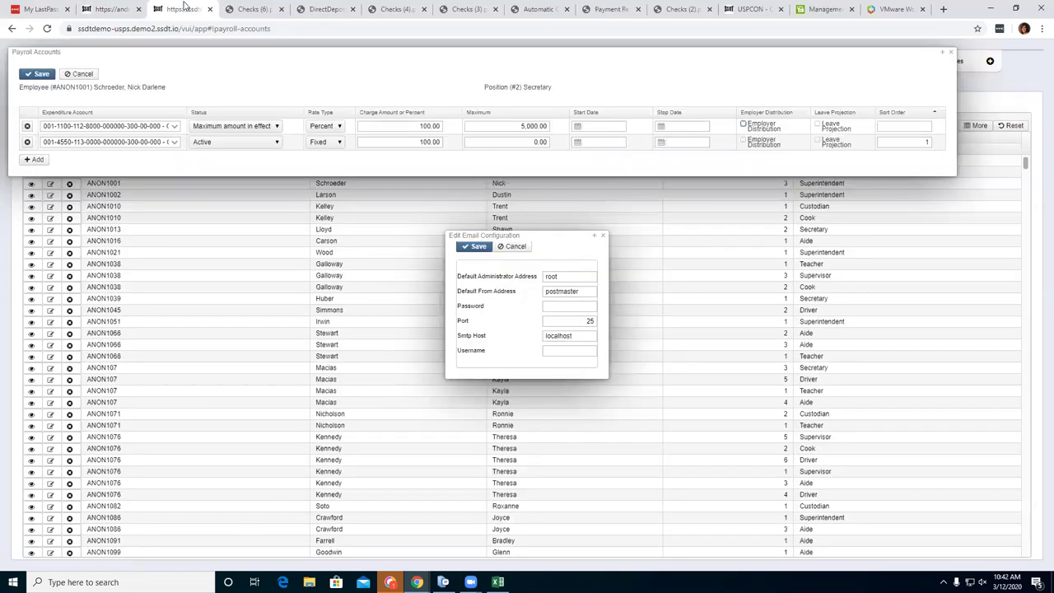
left_click(112, 8)
left_click(42, 124)
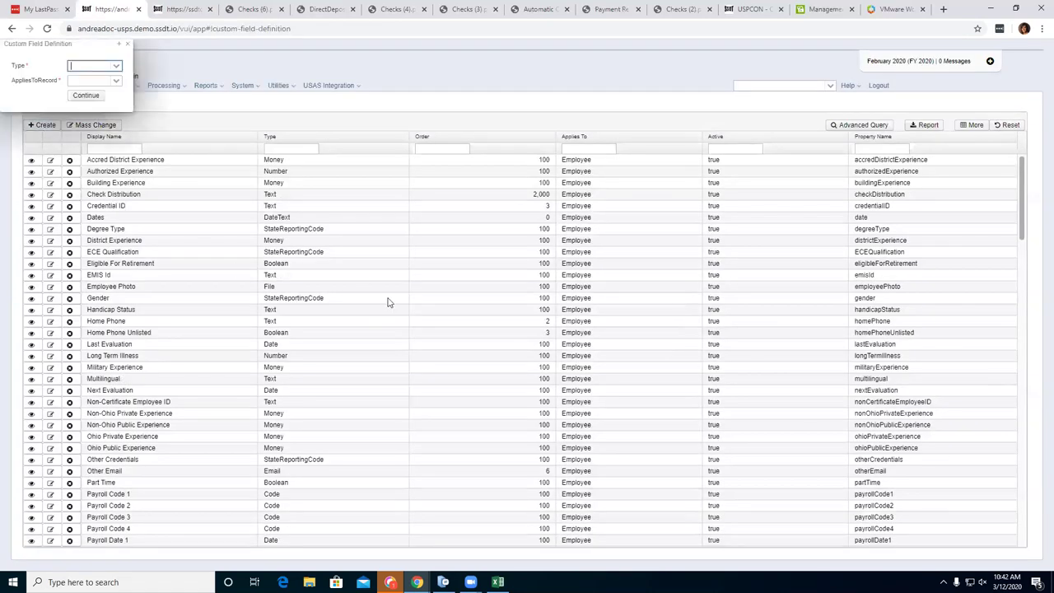
left_click(117, 67)
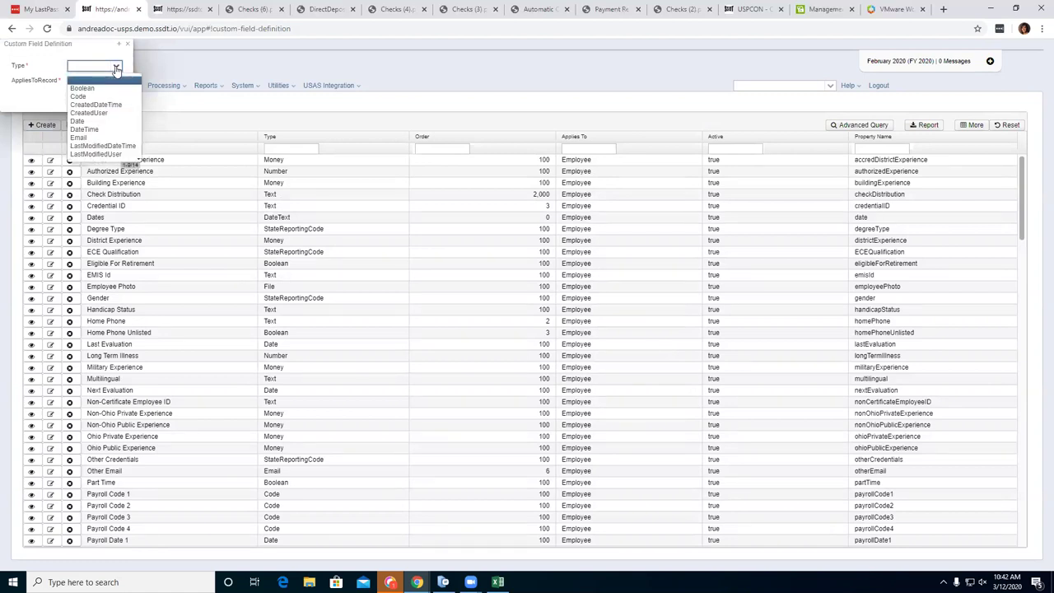
left_click(107, 121)
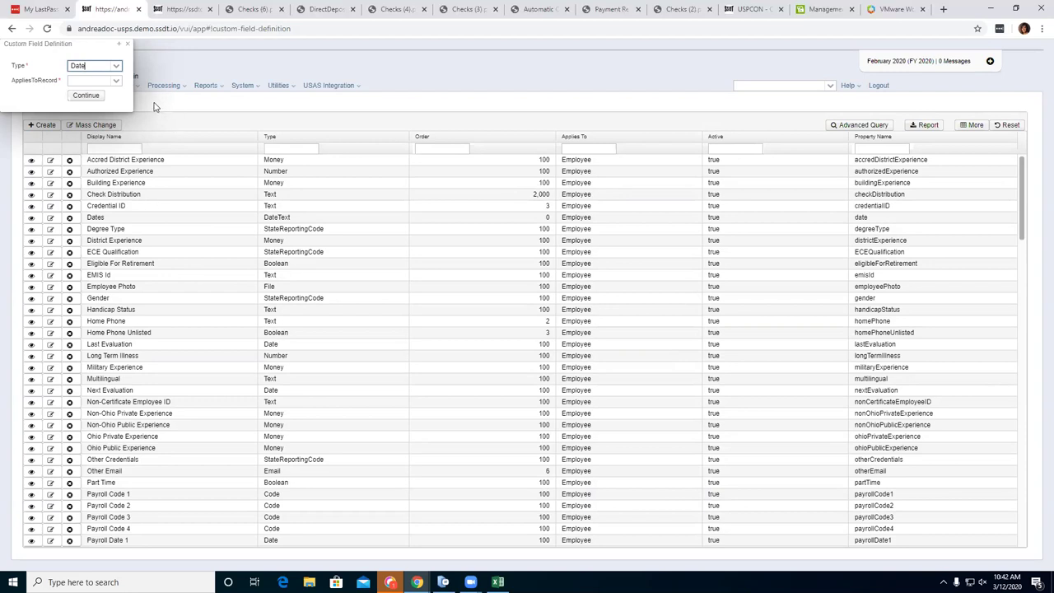
Apply the new Date custom field to the Employee record and continue to its detail form.
left_click(117, 82)
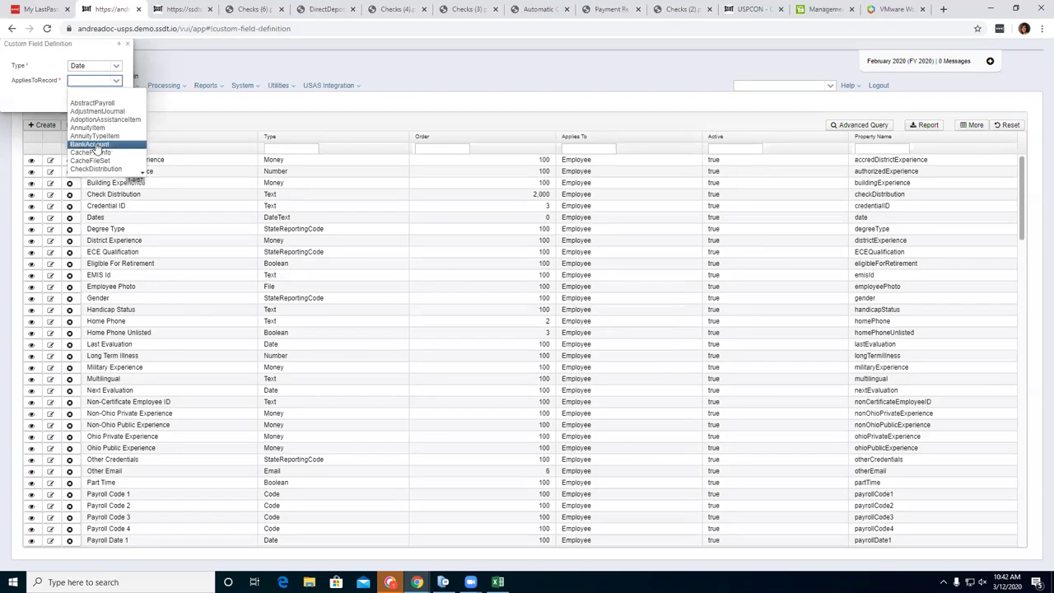
scroll(104, 153, "down", 3)
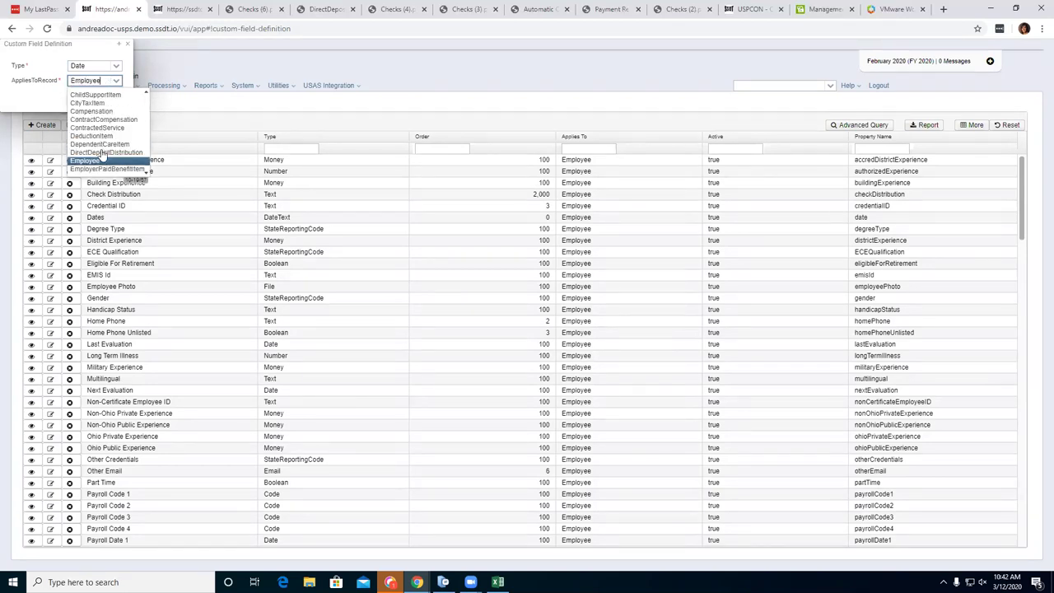
key("l")
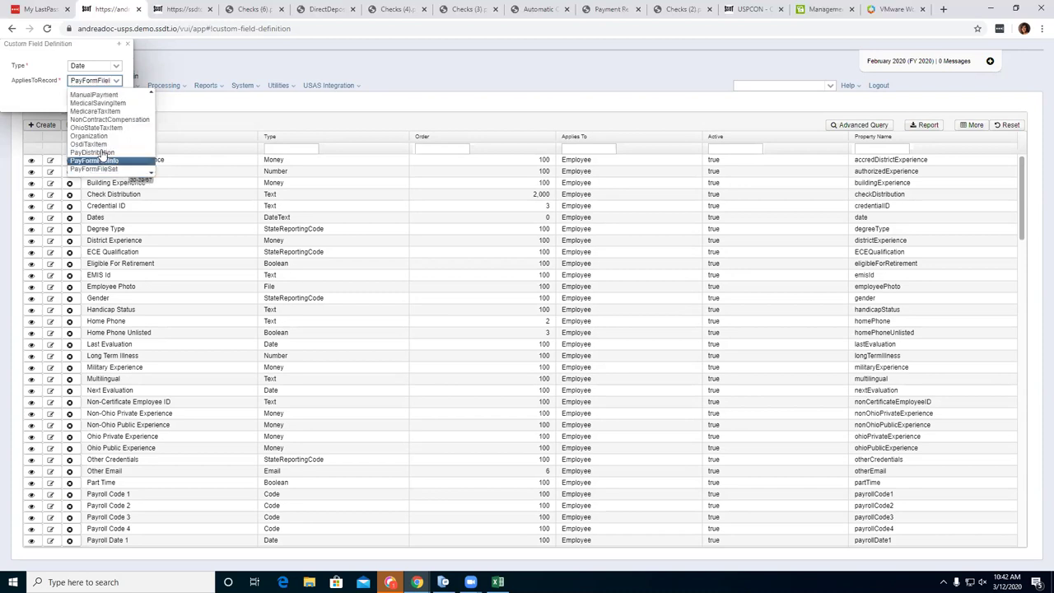
key("r")
key("Up")
key("Up")
key("Up")
key("Up")
key("Up")
key("Up")
key("Up")
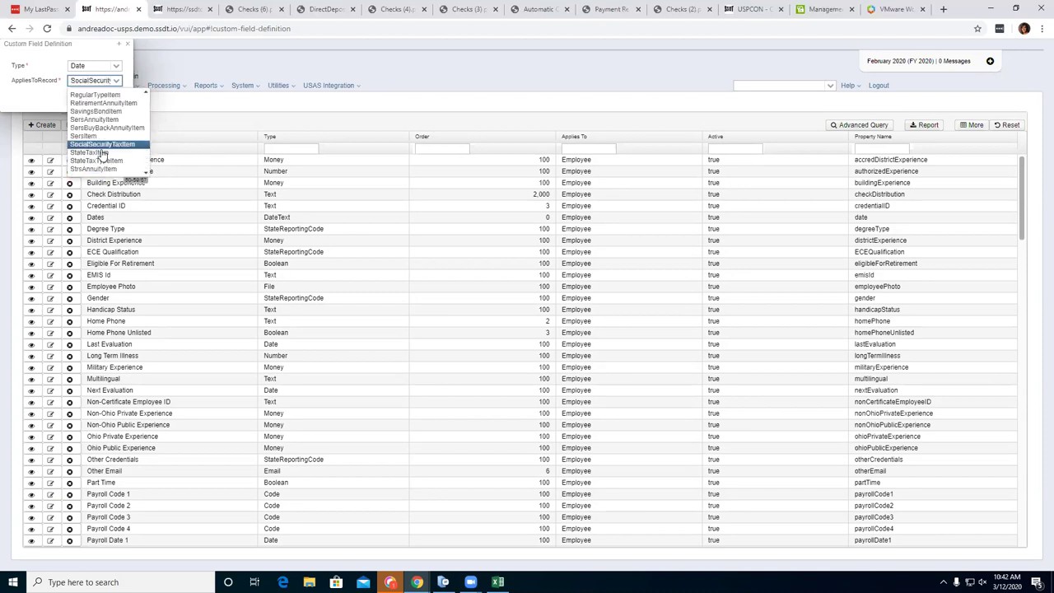
key("Up")
key("Up")
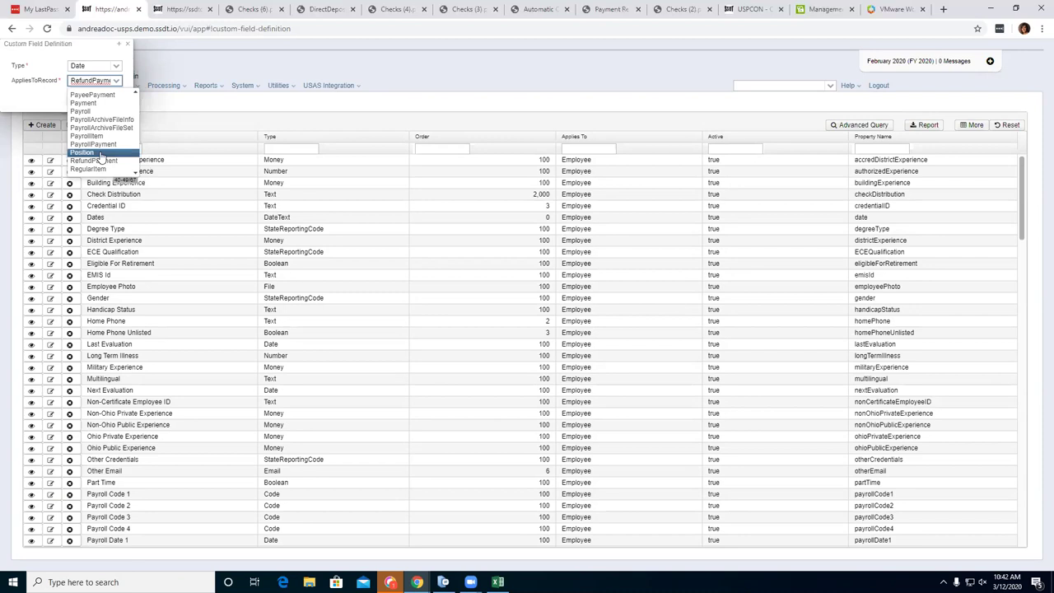
key("Up")
key("Up")
key("Up")
key("Up")
key("Up")
key("Up")
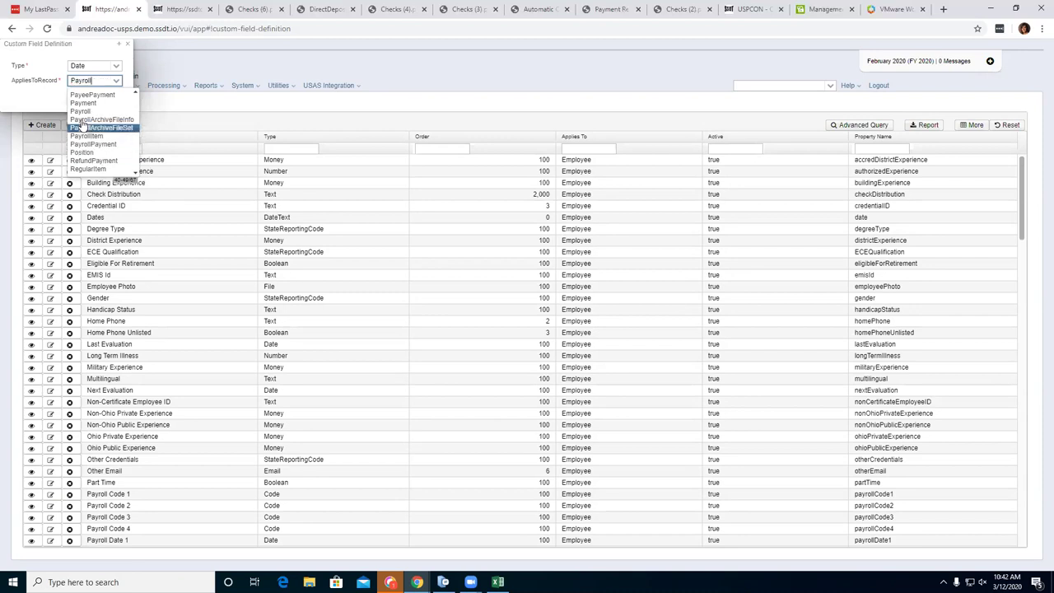
key("Down")
key("Down")
key("Up")
key("Up")
key("Up")
key("Up")
key("Up")
key("Up")
key("Up")
key("Up")
key("Up")
key("Up")
key("Up")
key("Up")
key("Up")
key("Up")
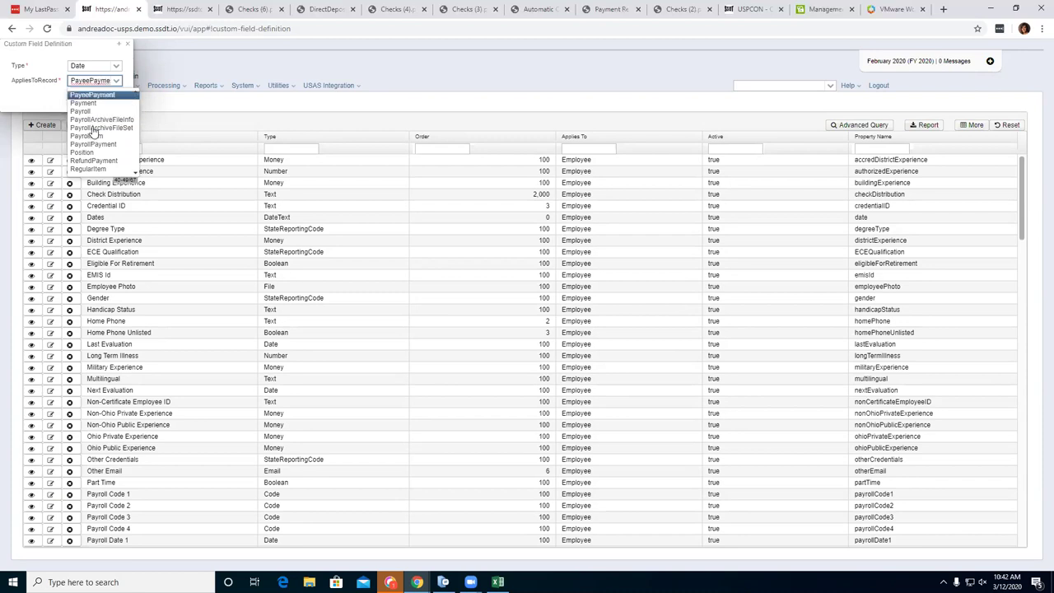
key("Up")
key("Up")
key("Up")
key("Up")
key("Up")
key("Up")
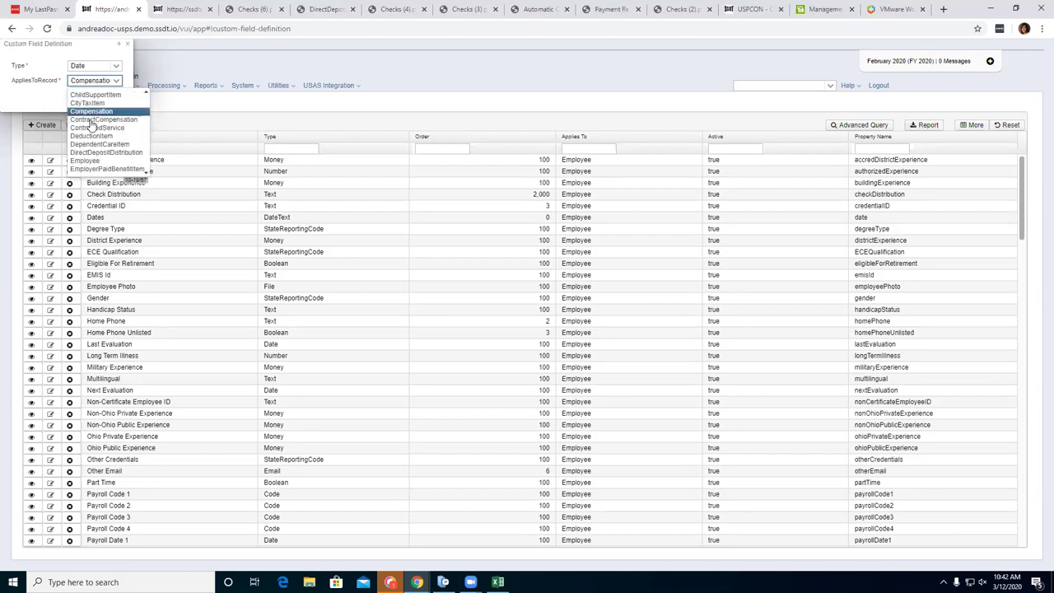
key("Return")
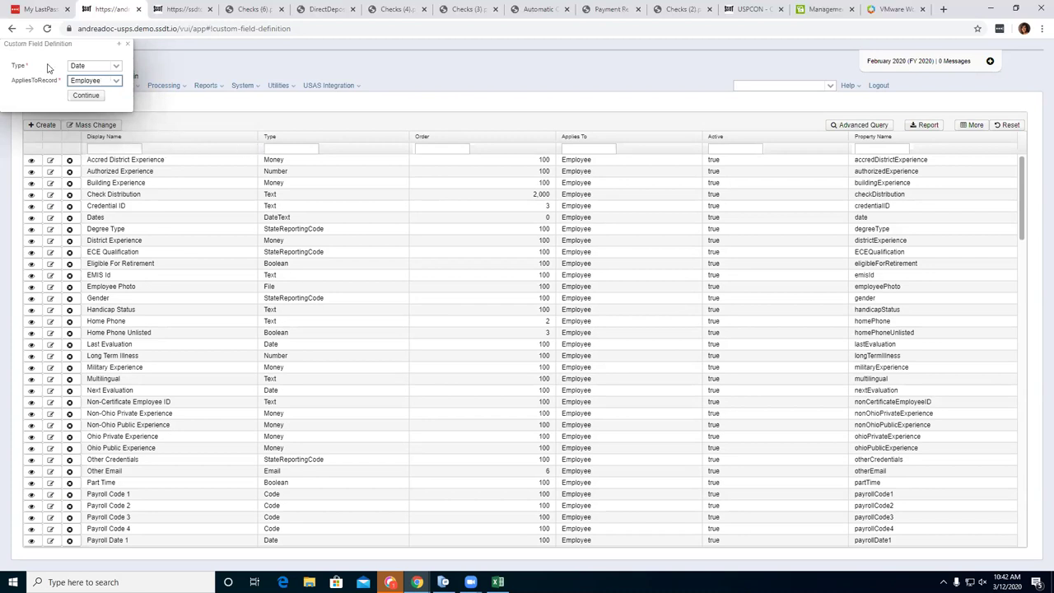
left_click(88, 96)
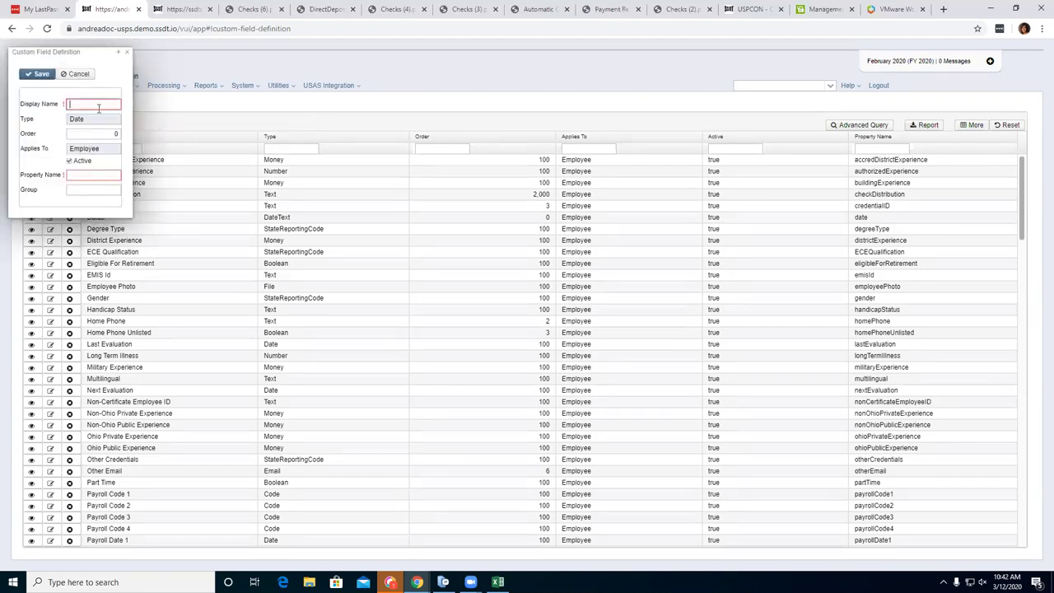
Enter the display name Background Check, the property name backGroundCheck and the group Dates for the new custom field.
left_click(98, 108)
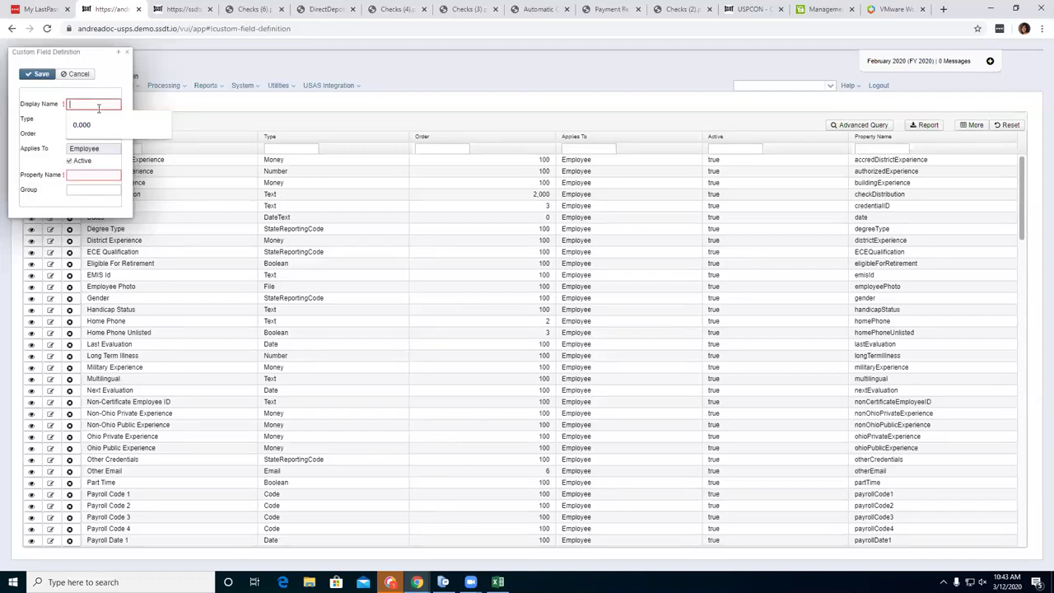
type("Back")
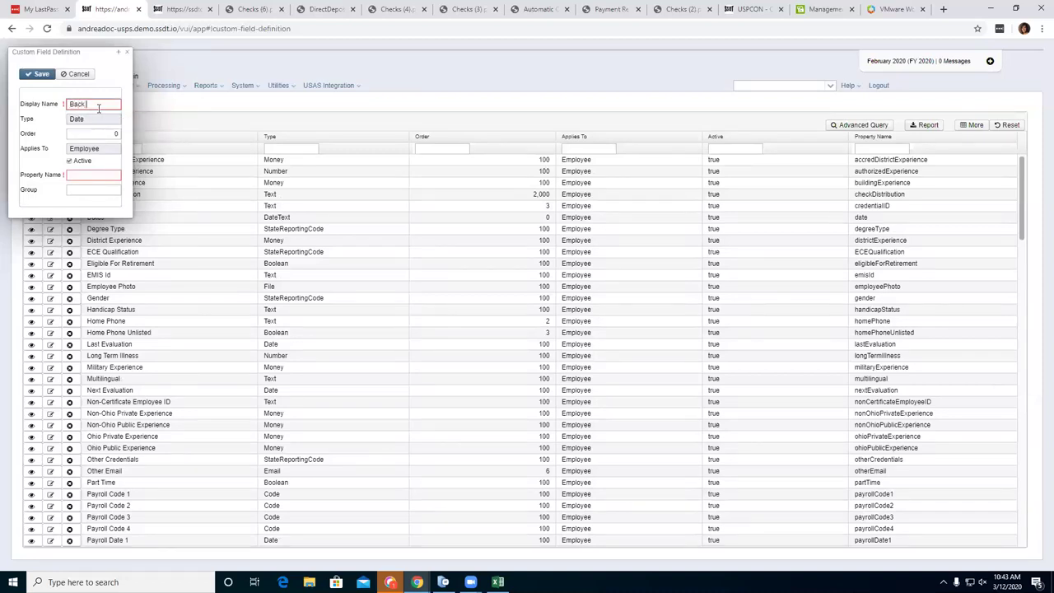
type("ground Check")
left_click(106, 119)
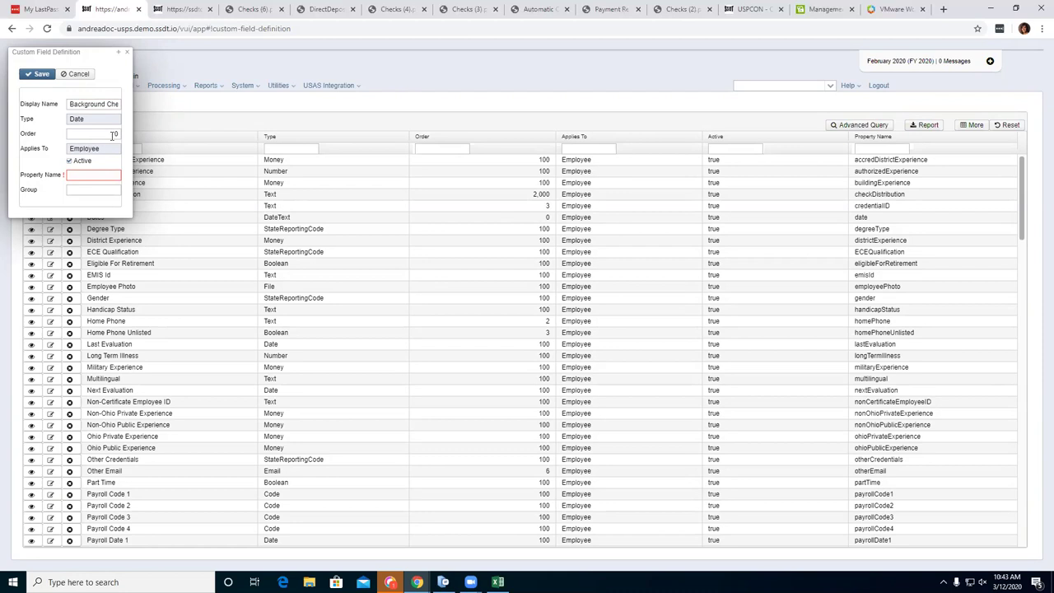
left_click(87, 174)
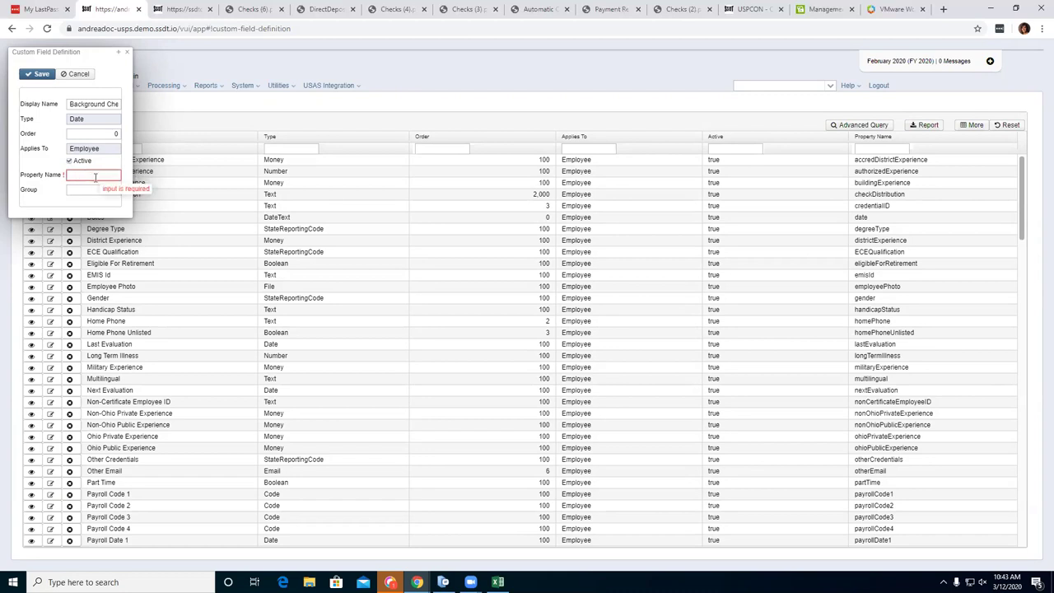
type("backGroun")
type("dCheck")
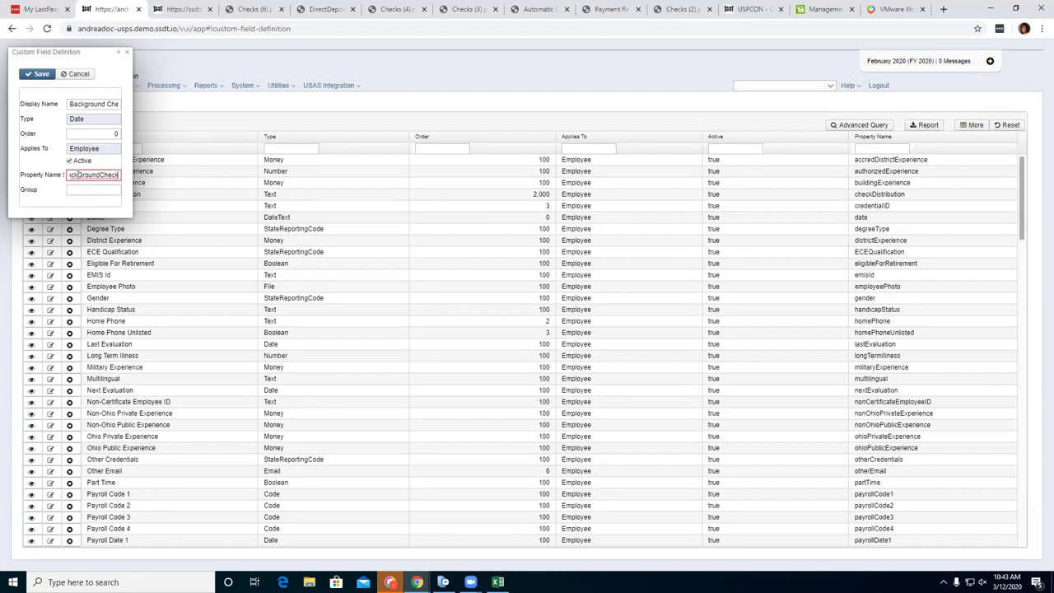
left_click(99, 190)
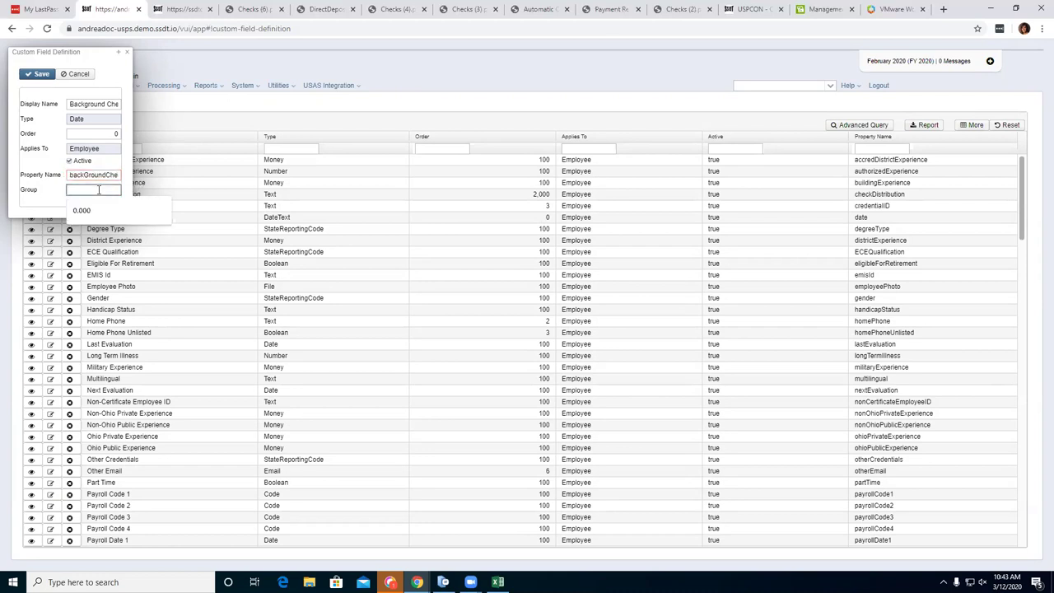
type("Dates")
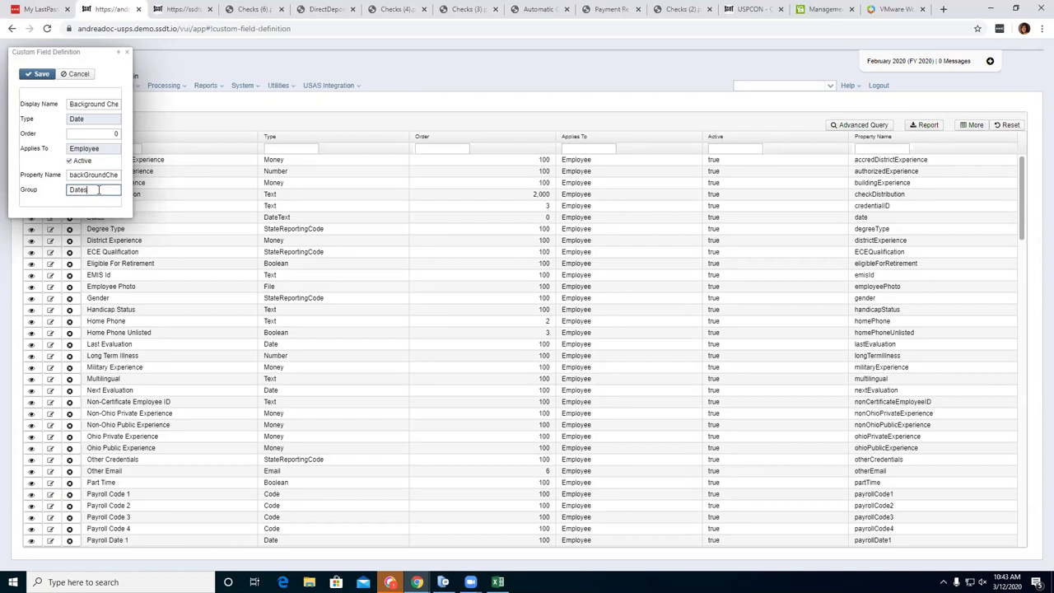
Examine the field groups on the employee record in the other USPS demo instance, including the Dates section.
left_click(170, 9)
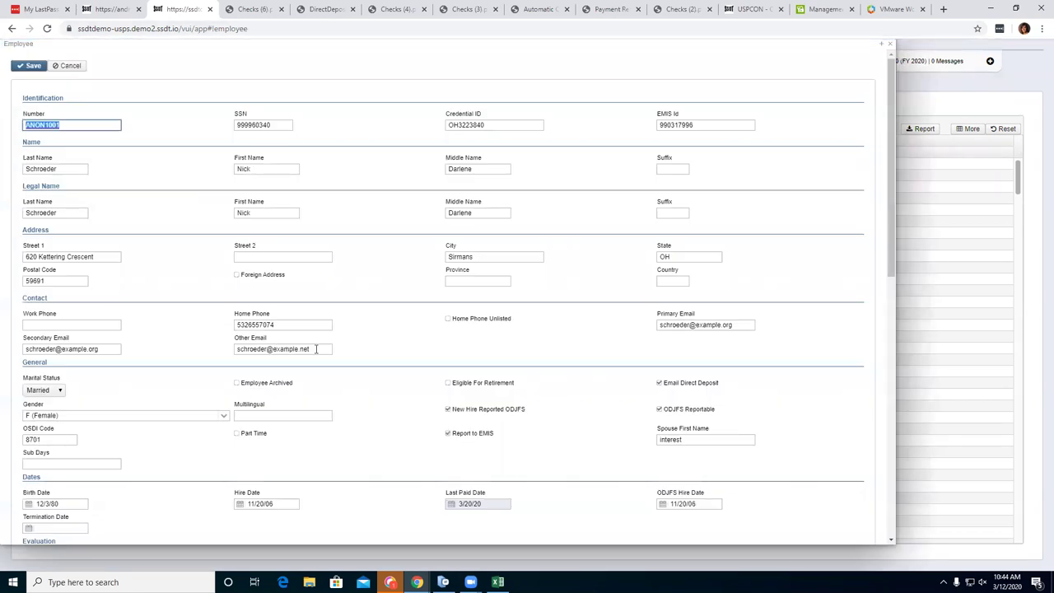
scroll(318, 349, "down", 4)
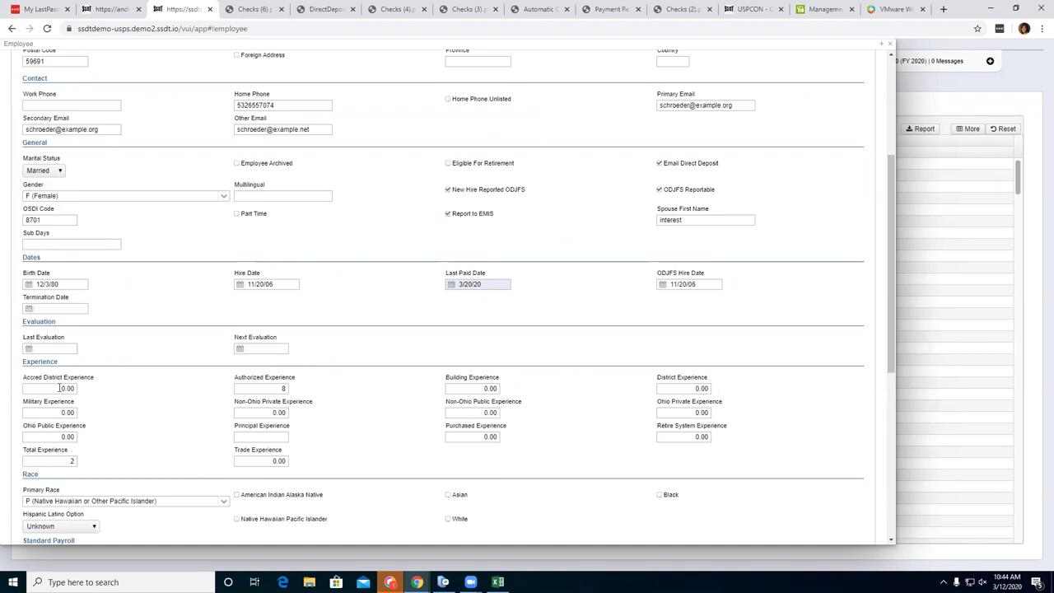
scroll(57, 347, "down", 3)
scroll(72, 478, "down", 2)
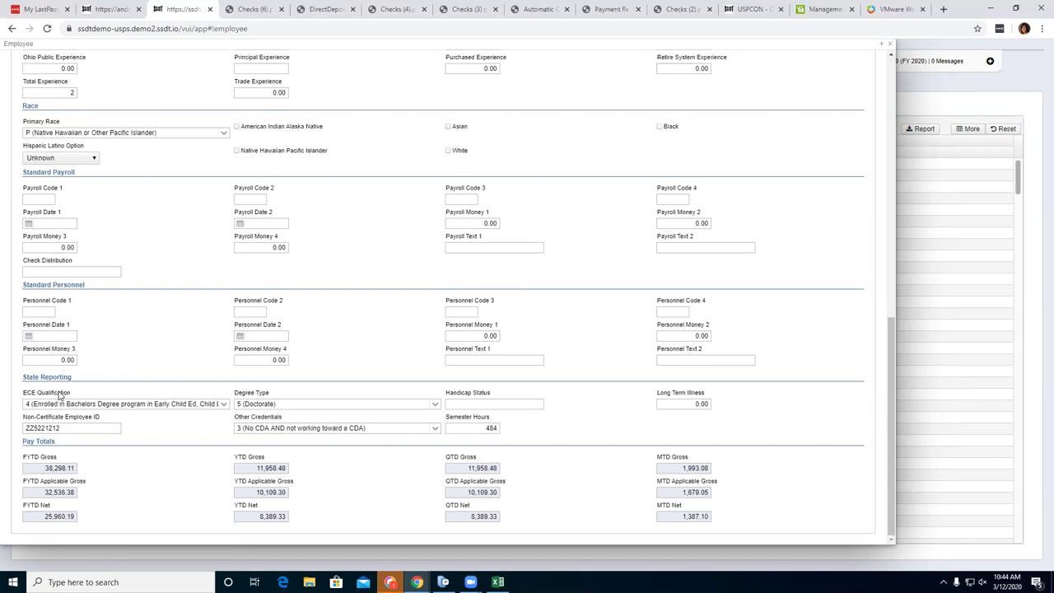
scroll(65, 356, "up", 3)
scroll(65, 356, "up", 2)
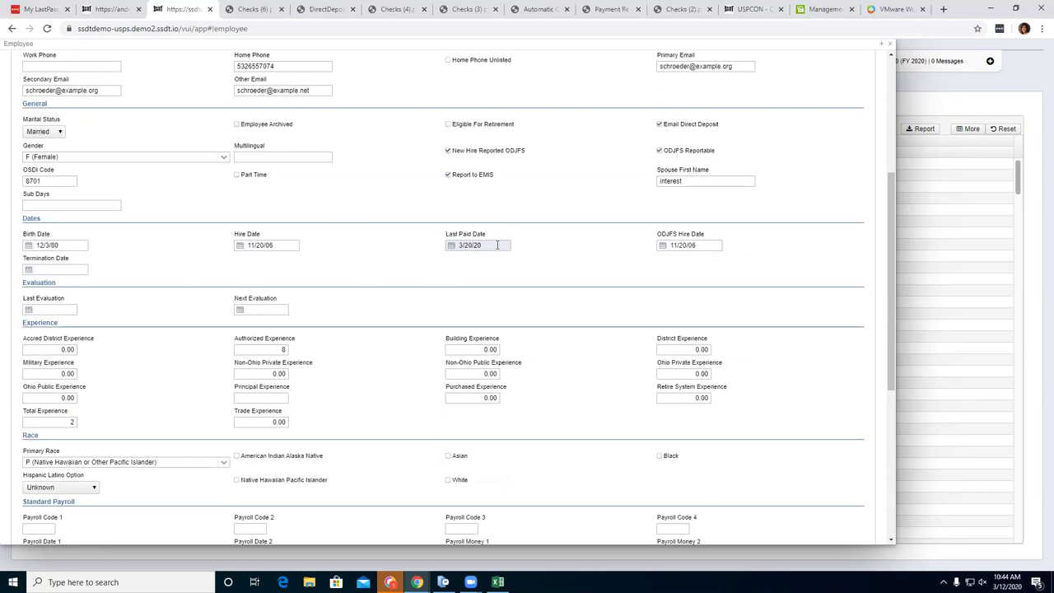
Return to the Custom Field Definition form and save the Background Check field.
left_click(119, 8)
left_click(39, 74)
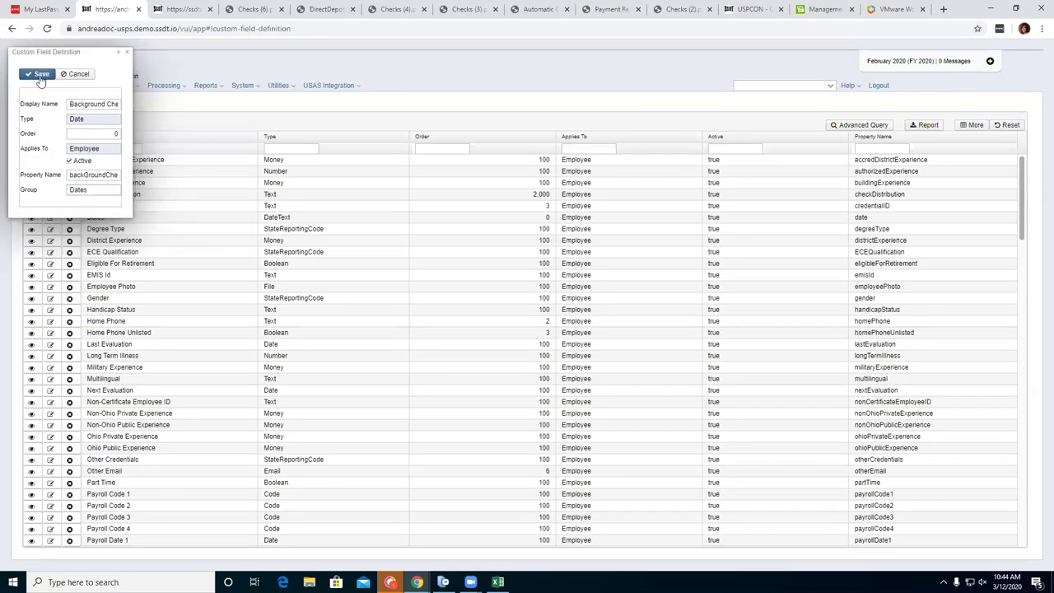
left_click(129, 54)
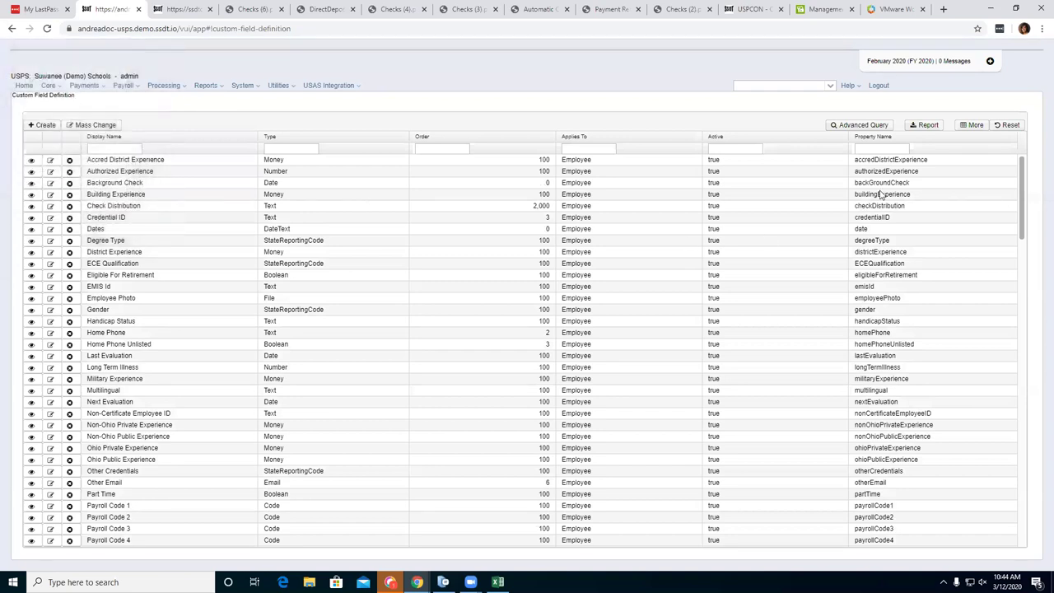
Filter the custom field list by the display name "back" to check the new field, and clear the filter.
left_click(109, 148)
type("back")
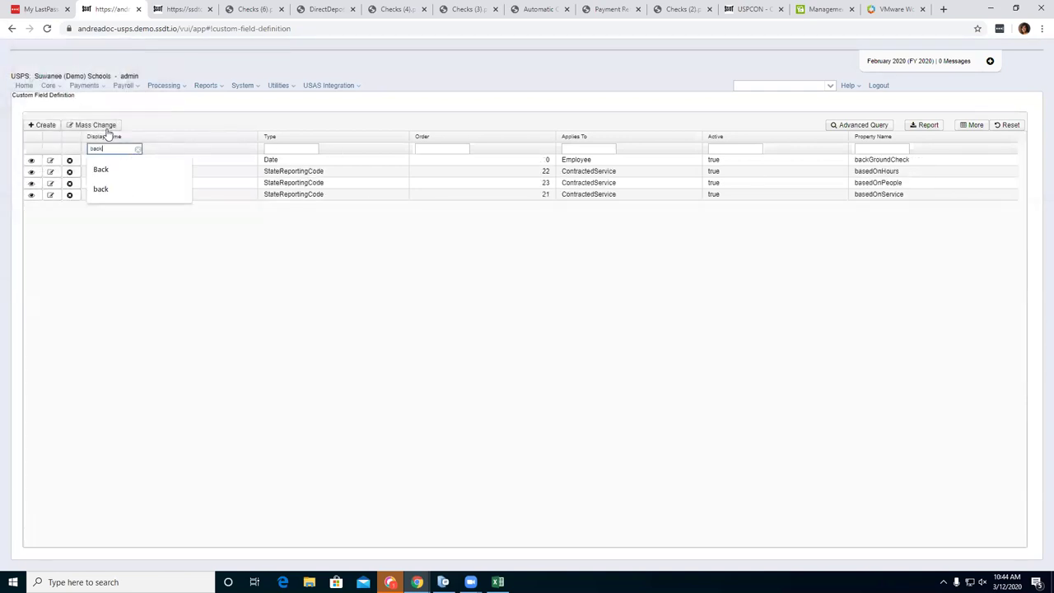
left_click(137, 149)
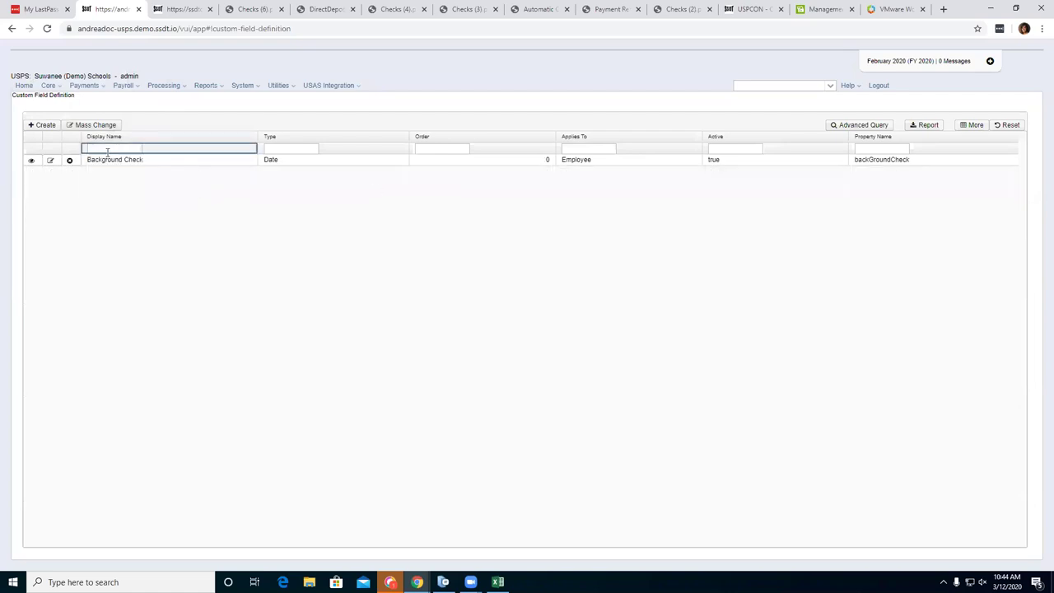
Filter the custom field list by the display name "back" again to find the Background Check field.
left_click(130, 147)
type("back")
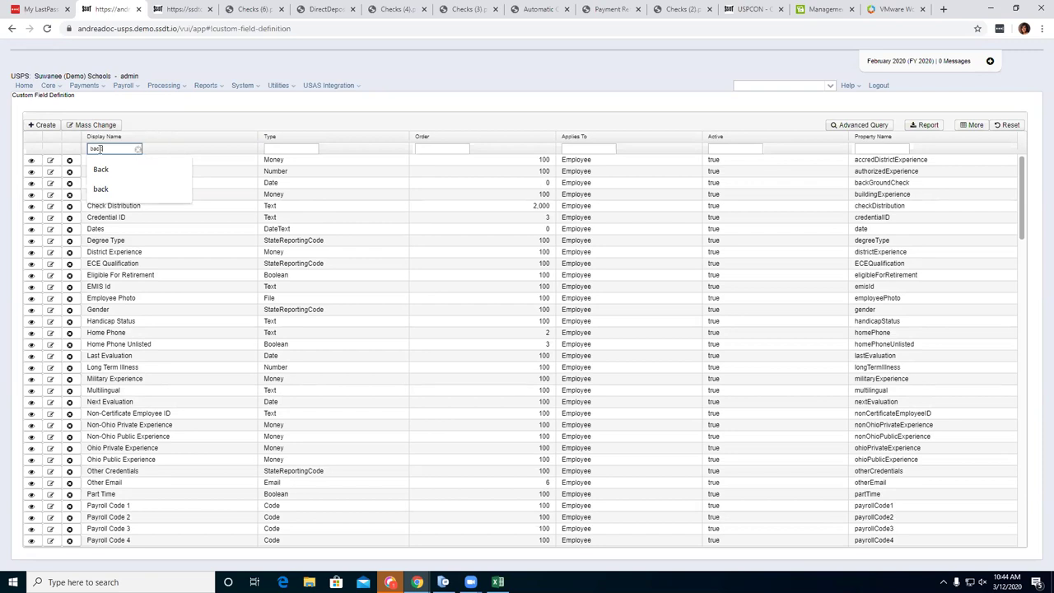
left_click(117, 150)
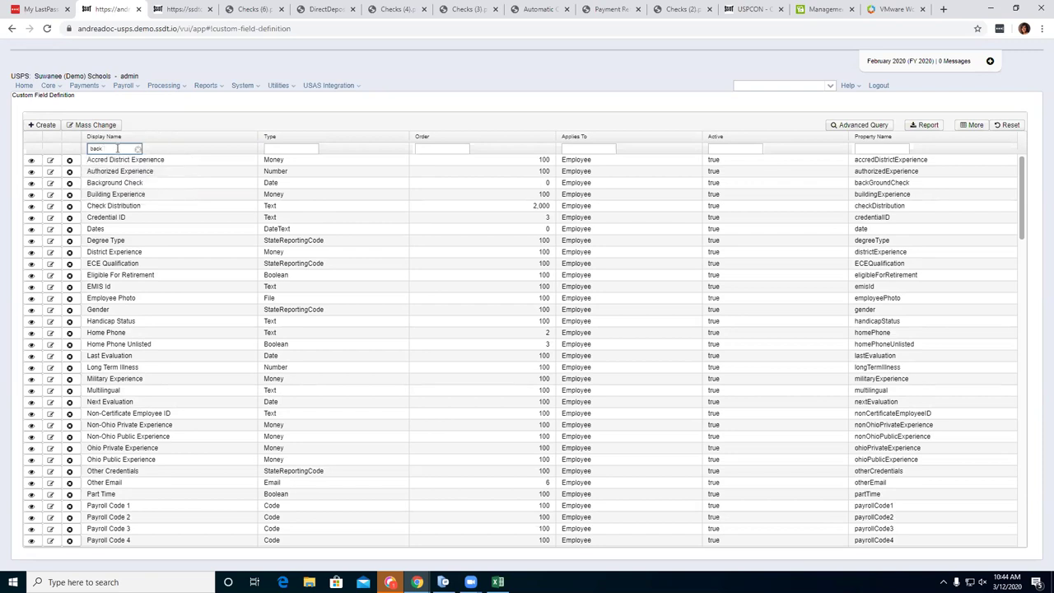
key("Return")
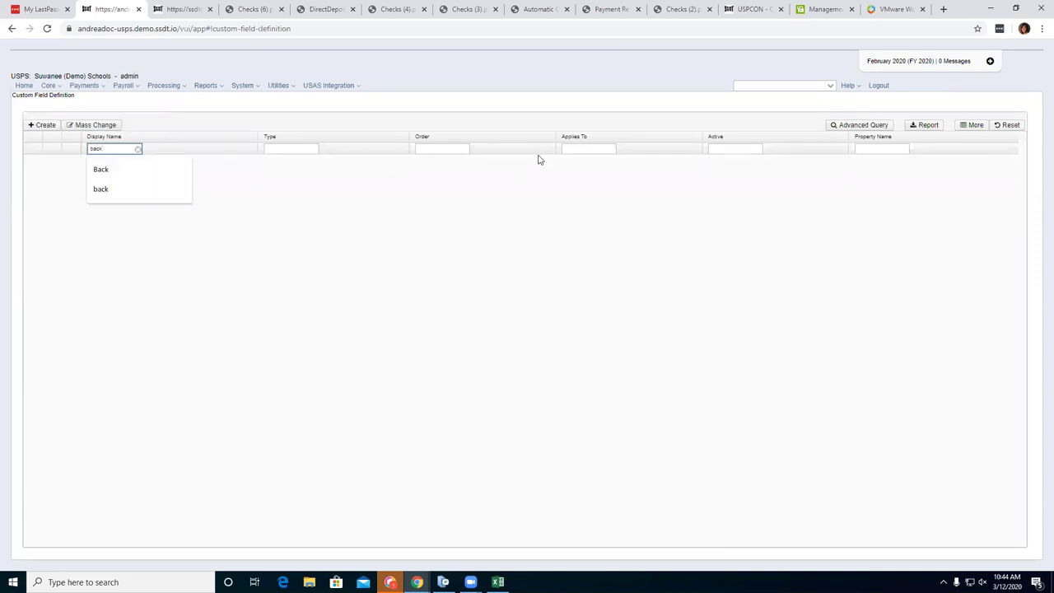
left_click(524, 144)
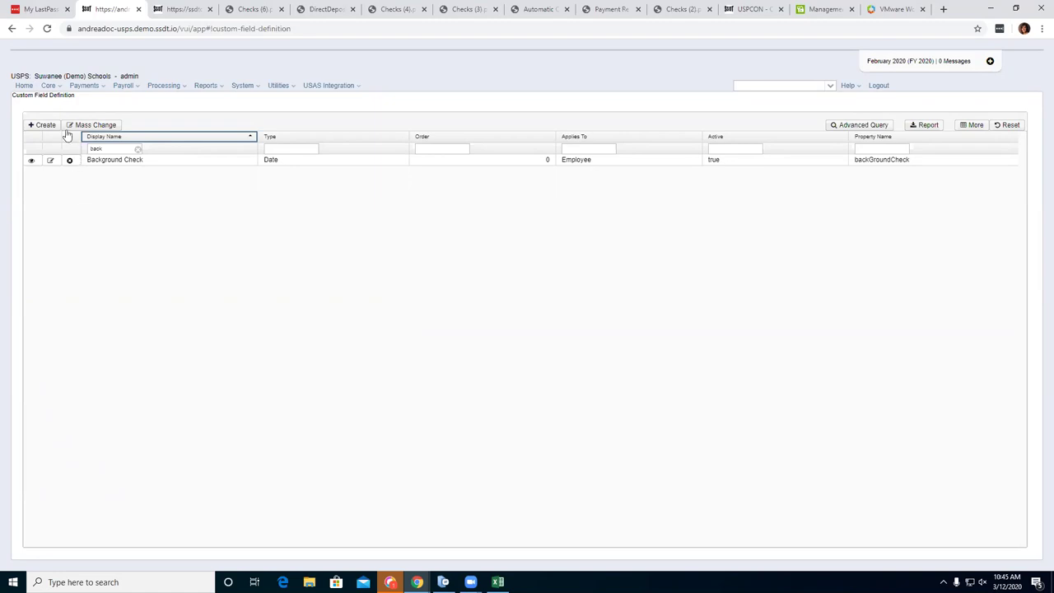
Open the first employee's record to check the Background Check date in the Dates section, and close the record.
left_click(50, 86)
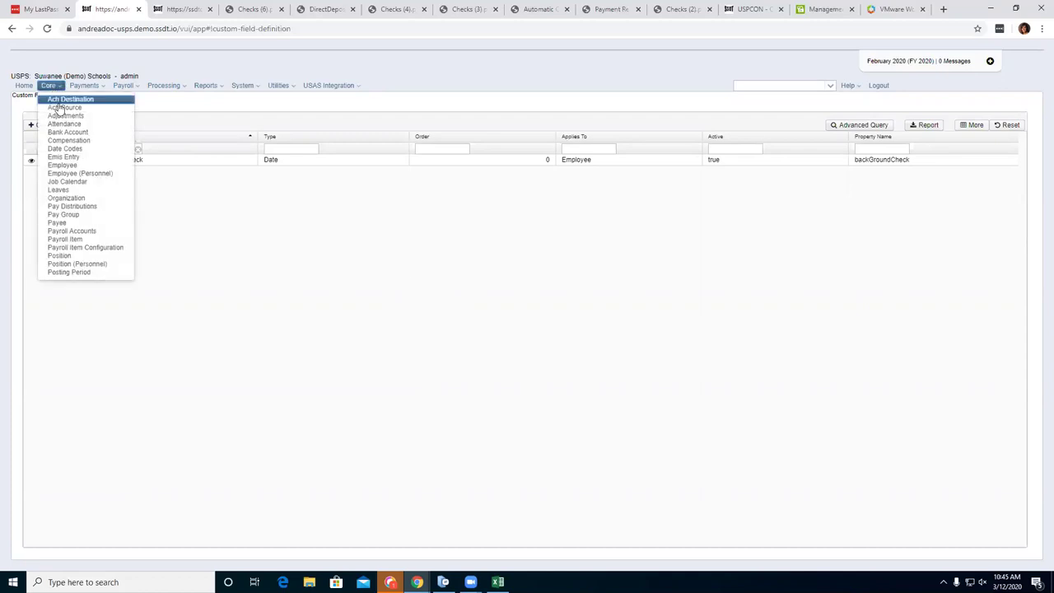
left_click(71, 166)
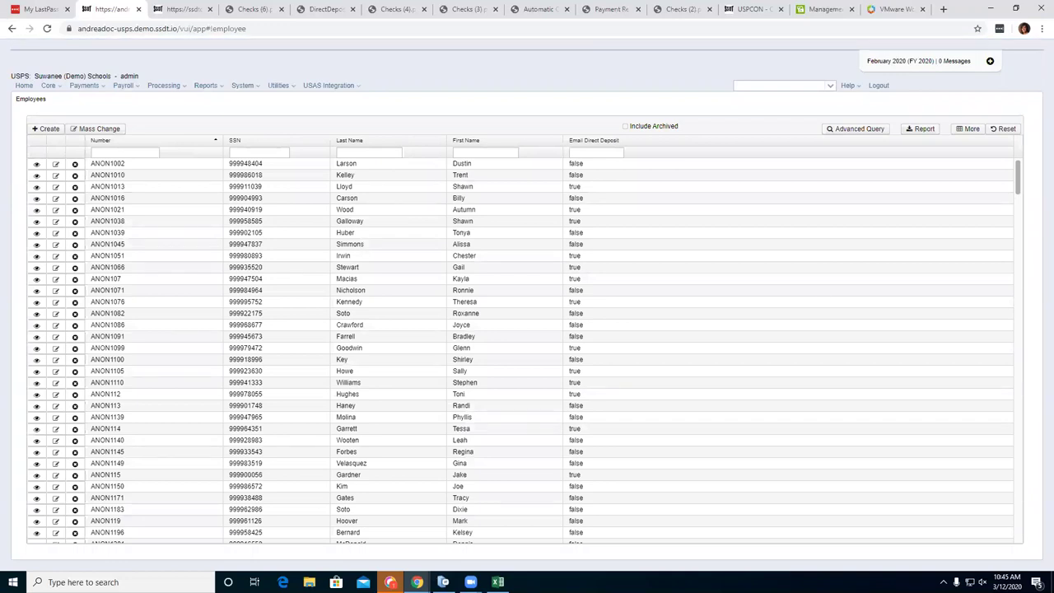
left_click(56, 165)
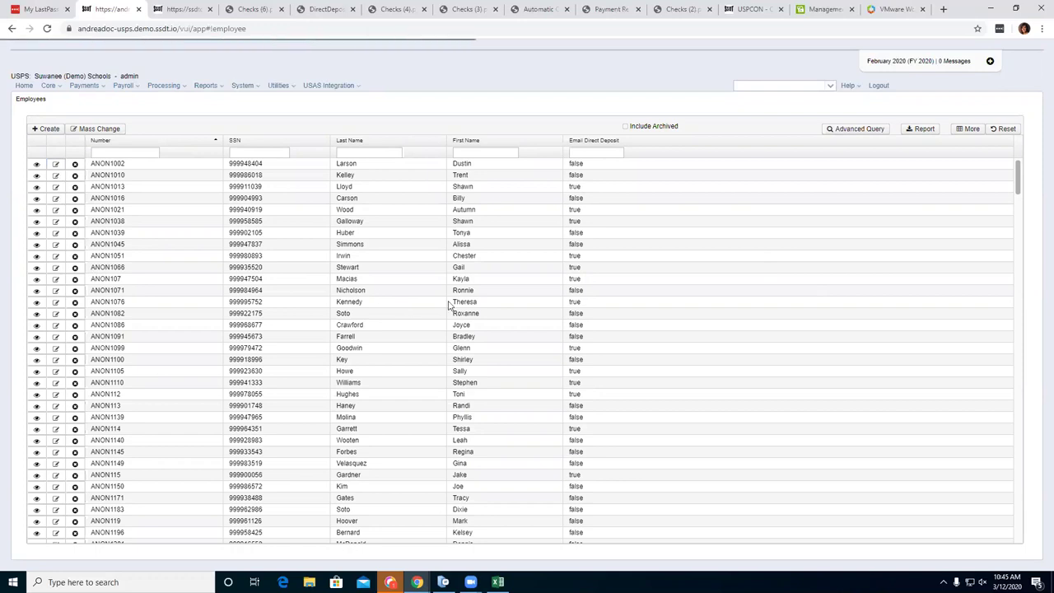
scroll(140, 445, "down", 2)
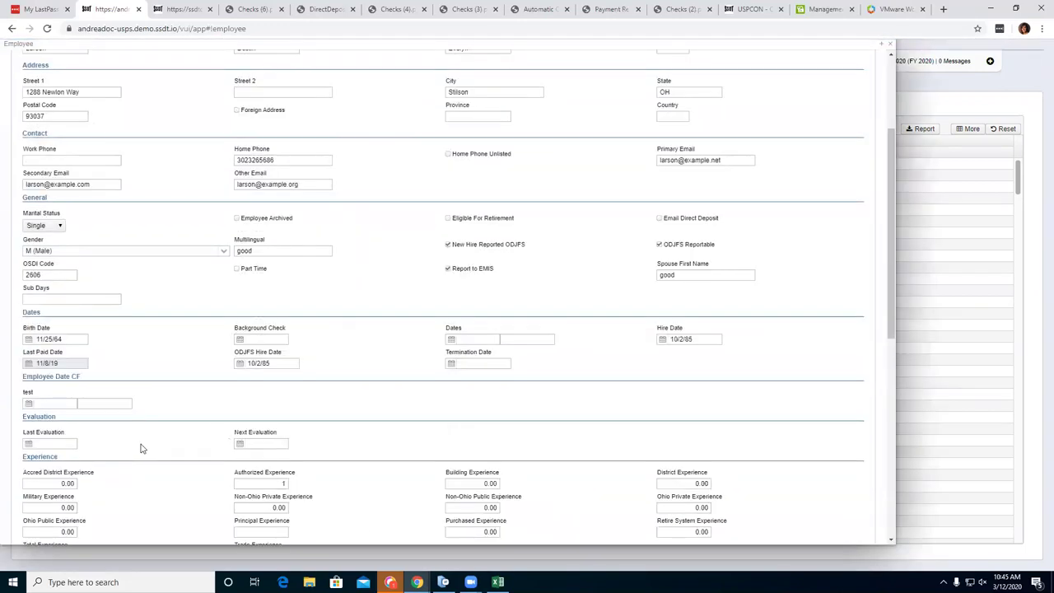
scroll(70, 466, "down", 2)
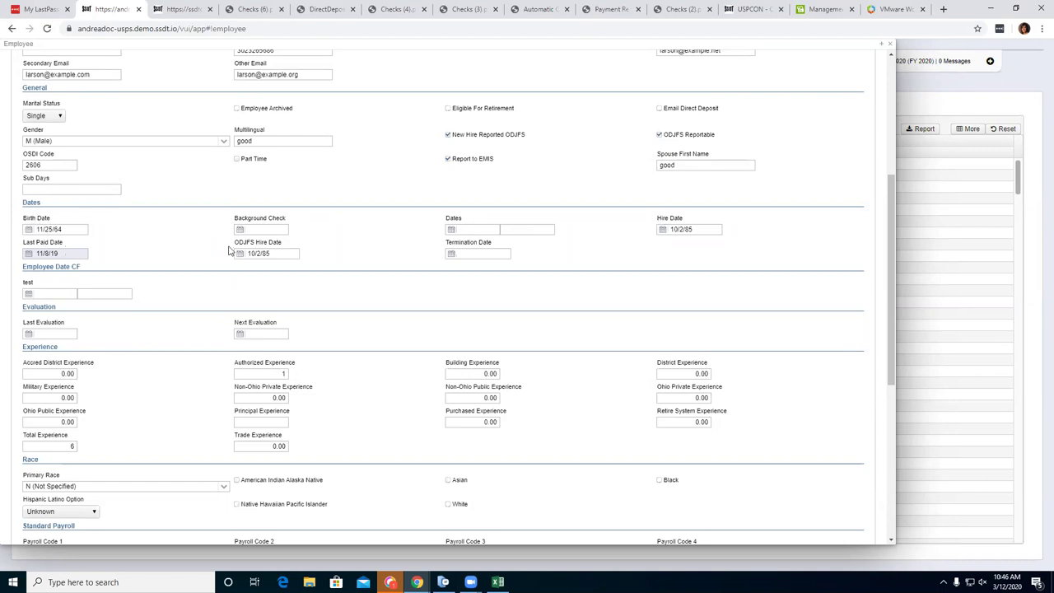
left_click(888, 46)
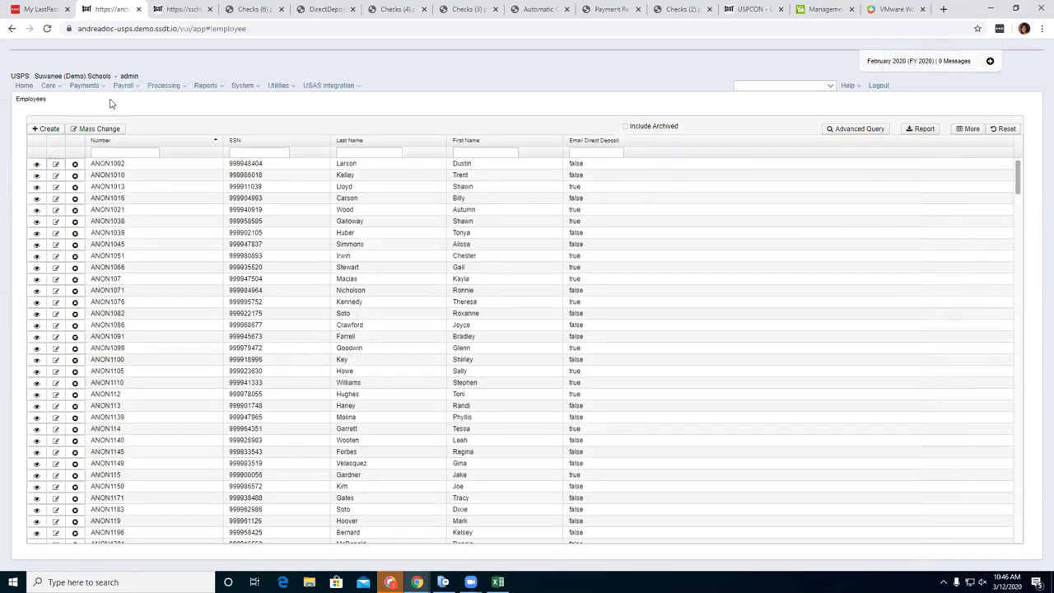
Find the Background Check custom field definition by the display name "back", set its order to 200 and save it.
left_click(249, 88)
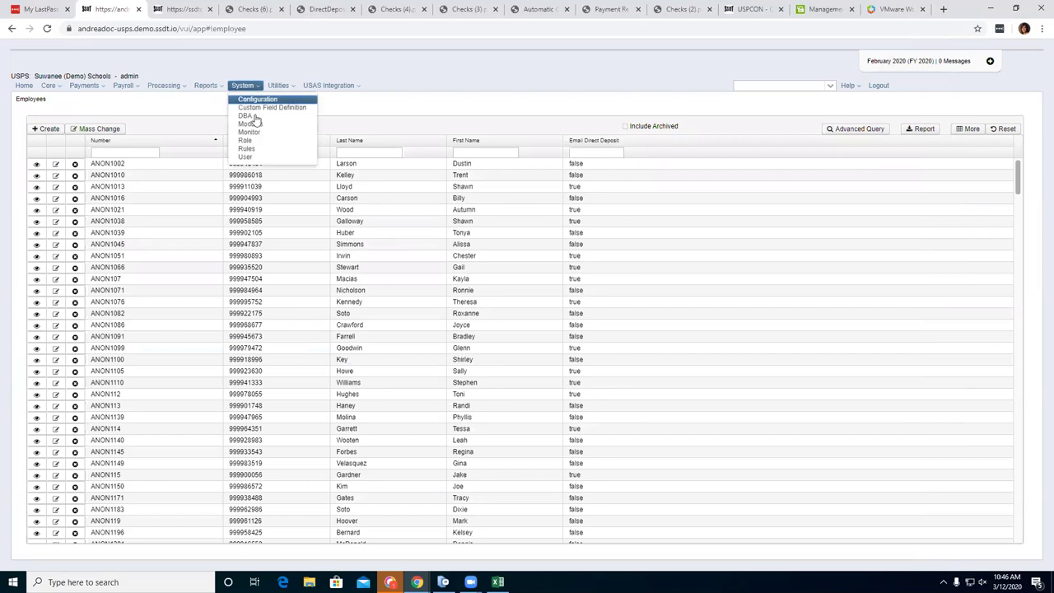
left_click(259, 108)
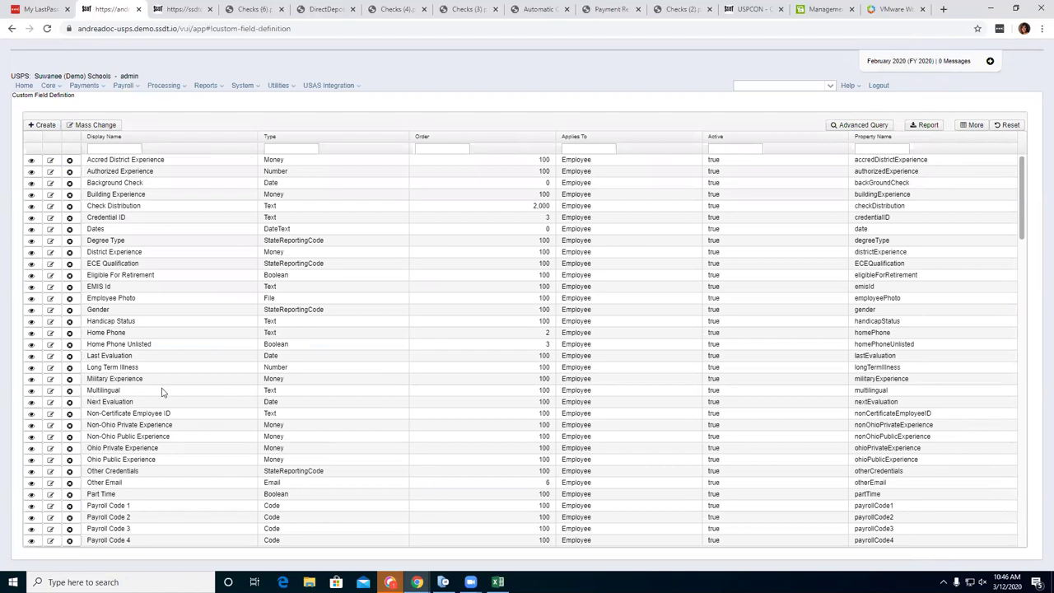
left_click(119, 149)
type("back")
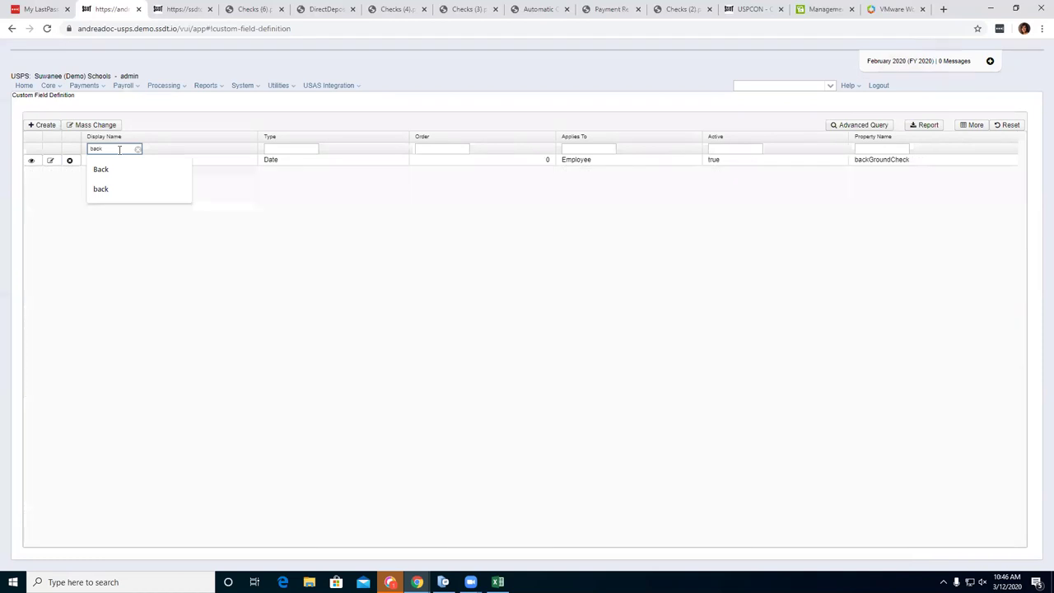
left_click(222, 120)
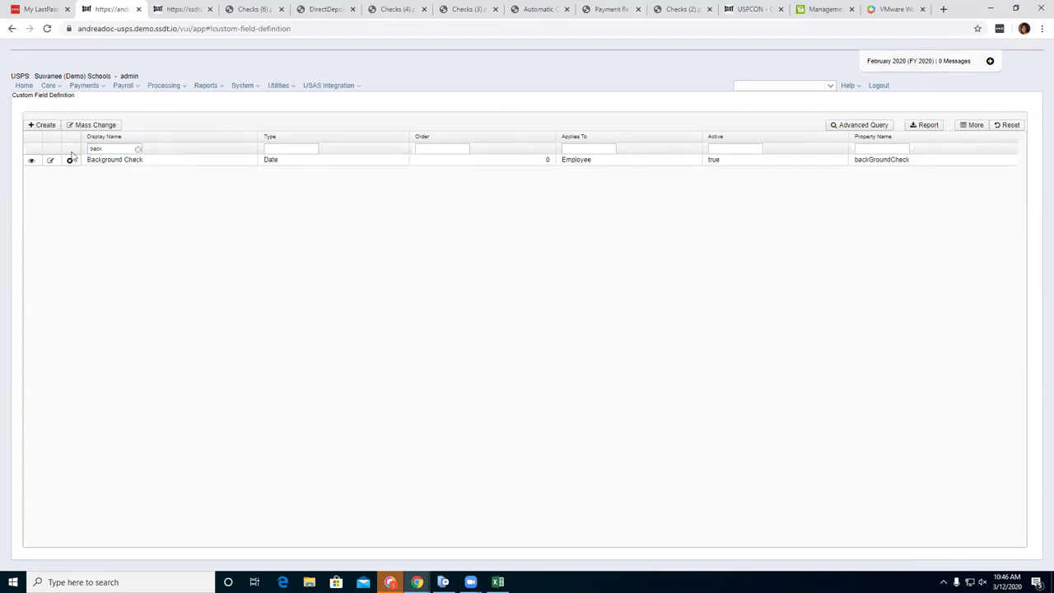
left_click(50, 162)
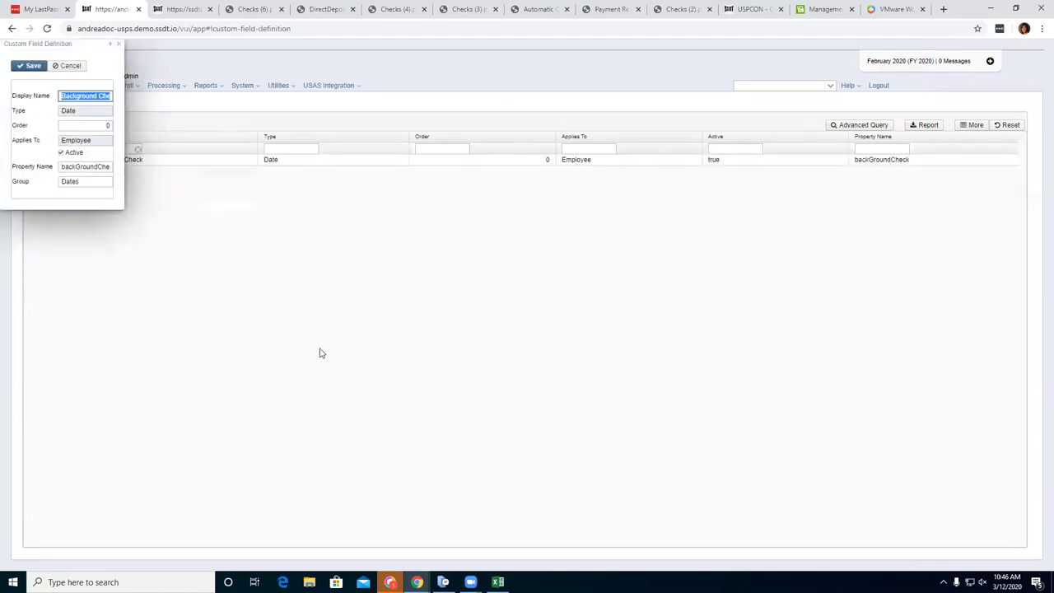
left_click(99, 125)
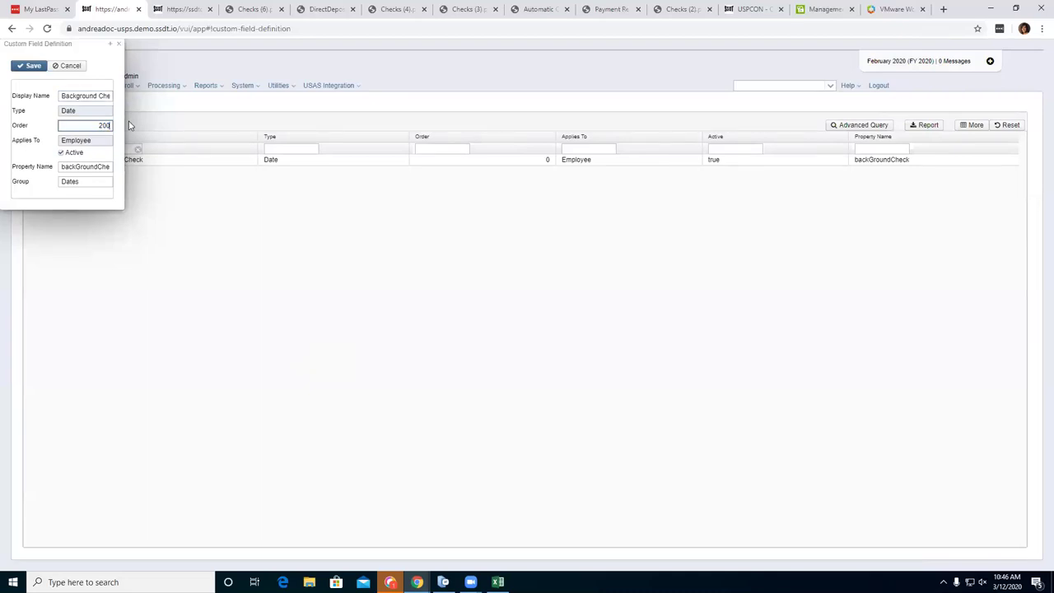
left_click(32, 66)
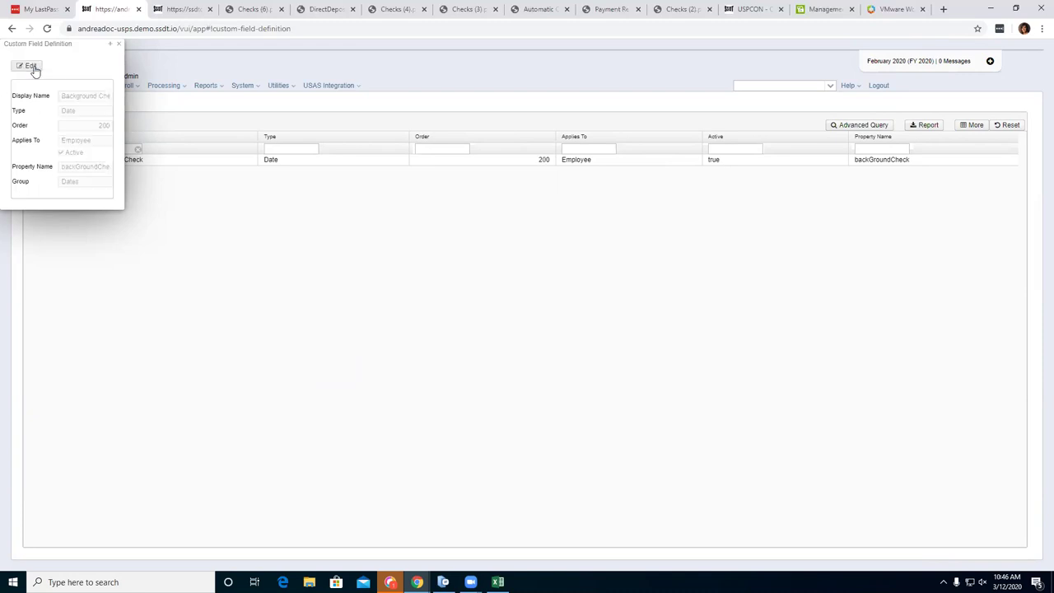
left_click(119, 44)
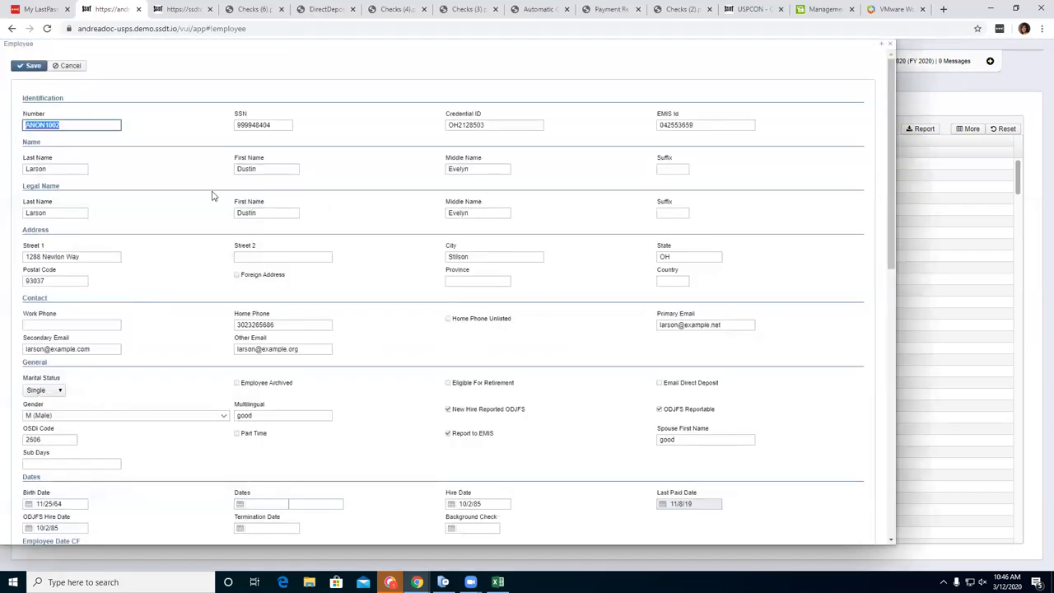
Review the position of Background Check in the Dates section of the first employee's record, and close the record.
scroll(161, 366, "down", 1)
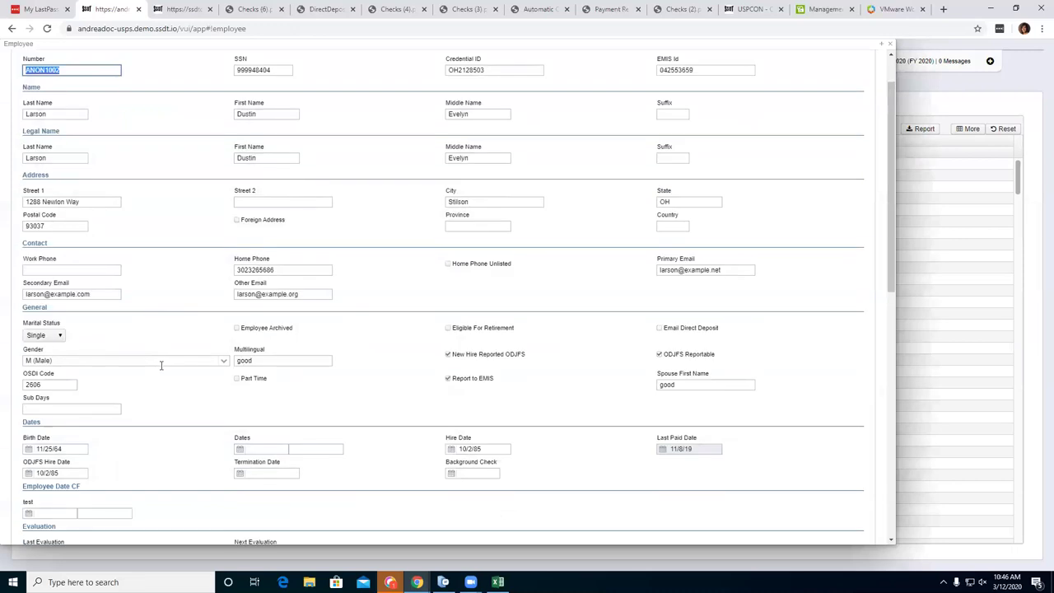
scroll(265, 401, "down", 2)
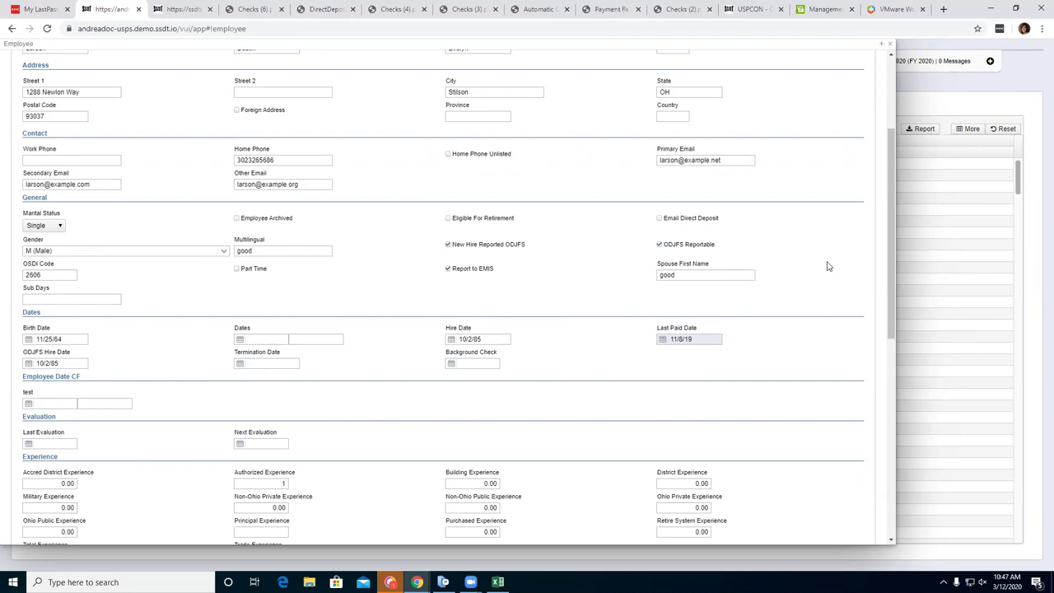
left_click(992, 447)
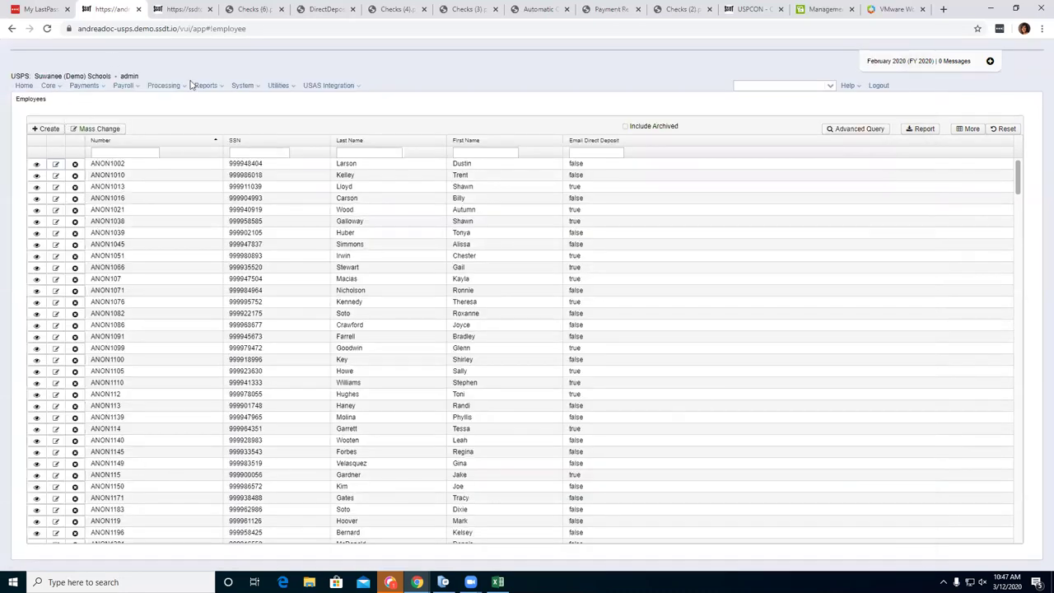
Return to the custom field definitions and view the Payroll Date 1 definition, closing it without changes.
left_click(247, 85)
left_click(276, 107)
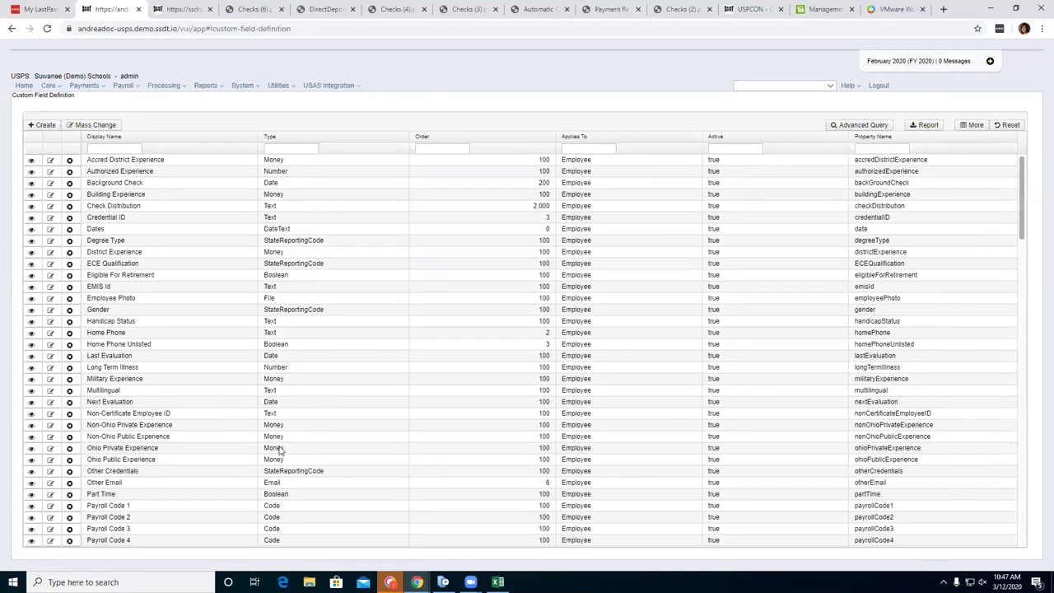
scroll(280, 451, "down", 3)
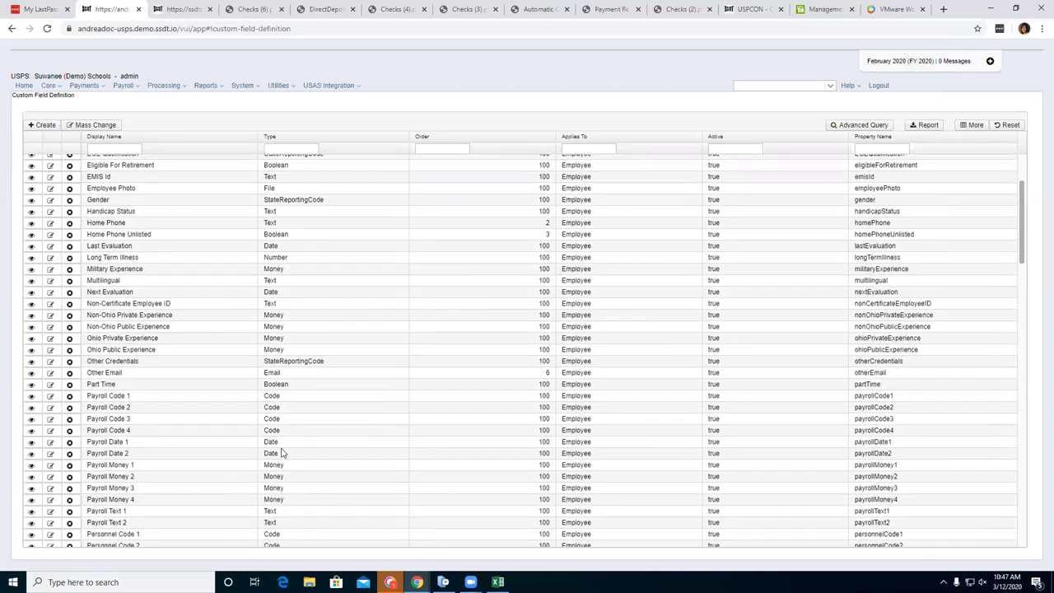
left_click(50, 442)
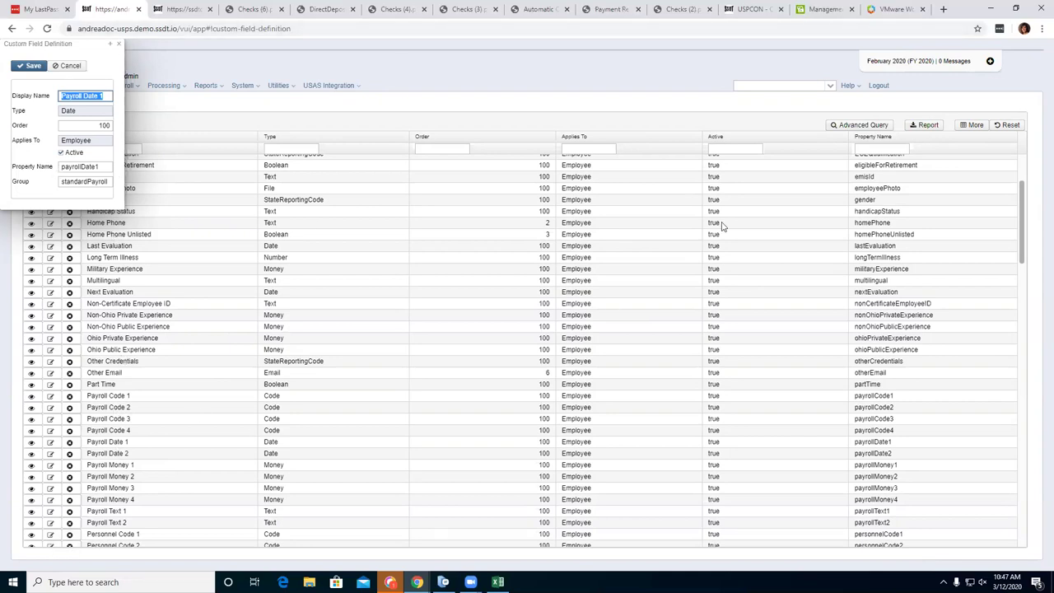
key("Escape")
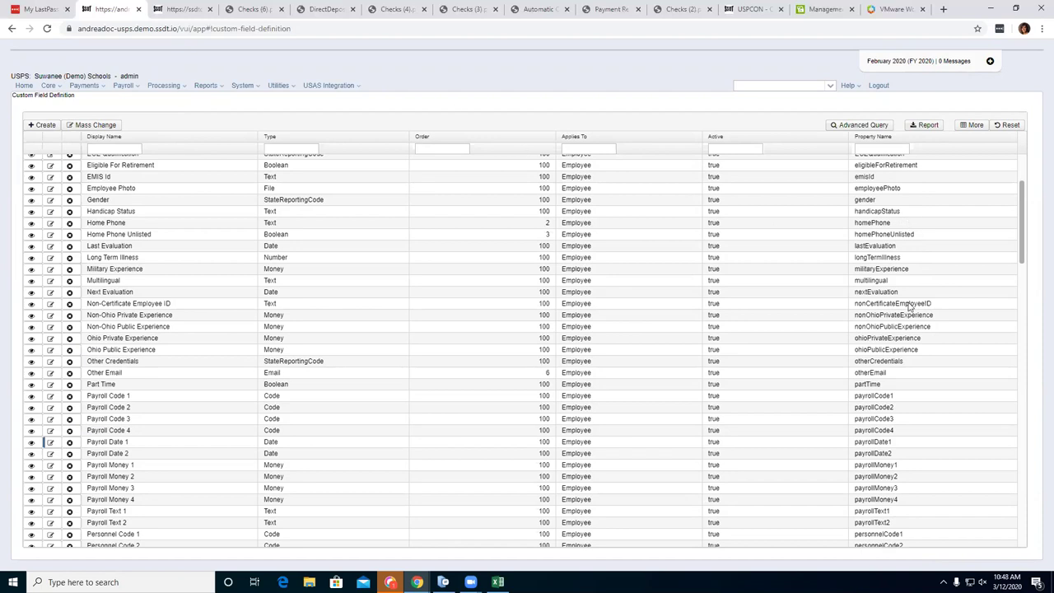
left_click(242, 85)
mouse_move(223, 88)
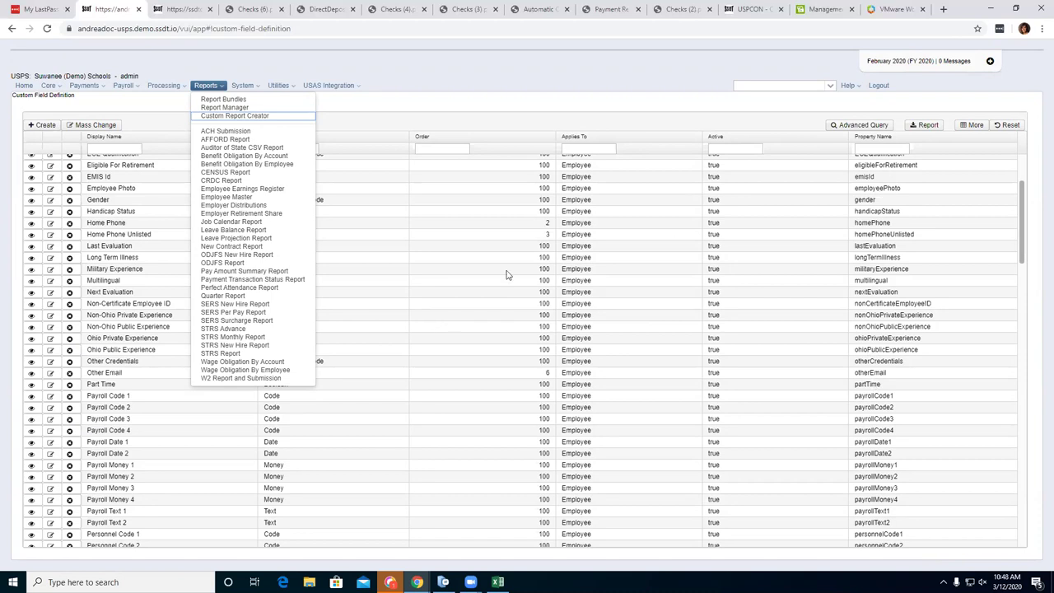
left_click(556, 76)
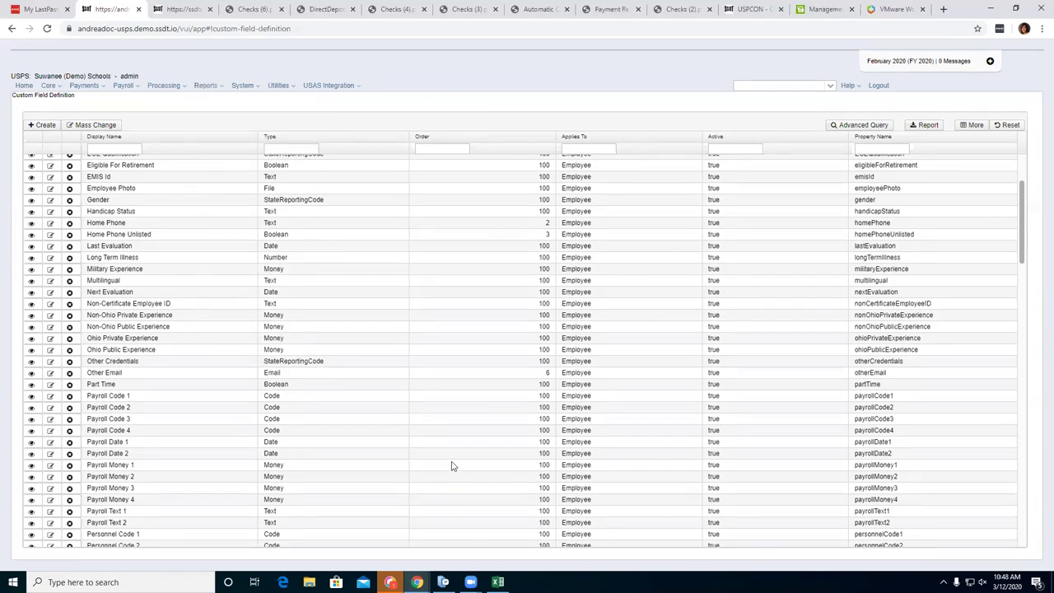
Filter the custom field list by the display name "back" to review the Background Check property name, and clear the filter.
left_click(118, 146)
type("back")
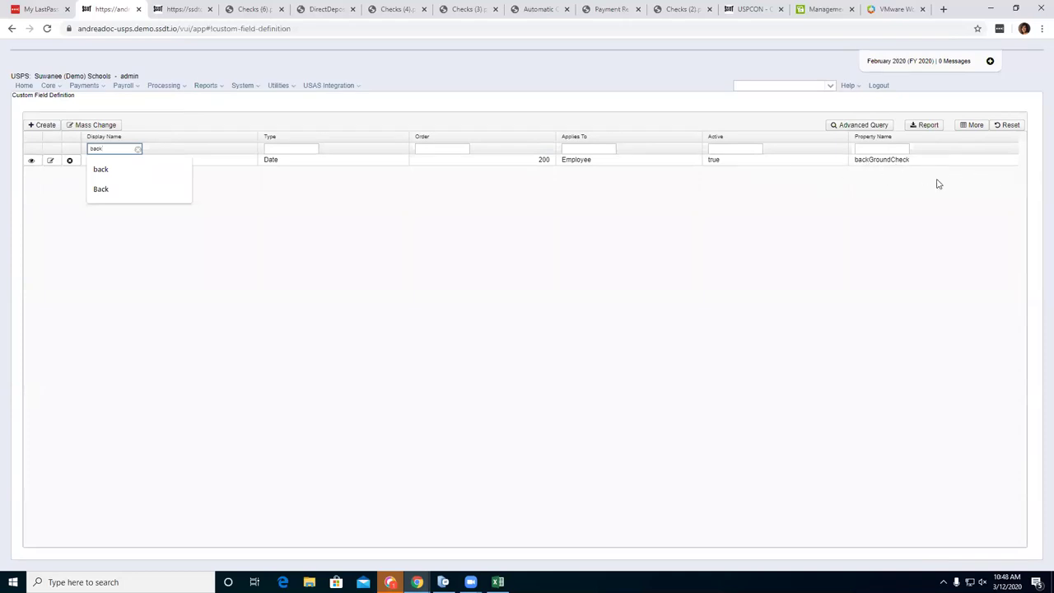
left_click(394, 253)
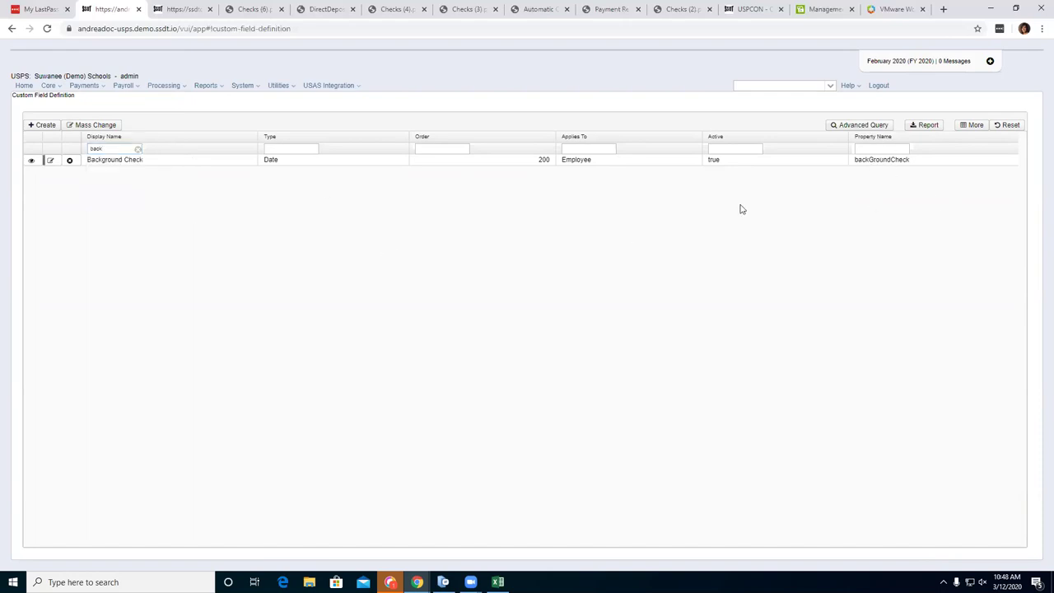
left_click(138, 149)
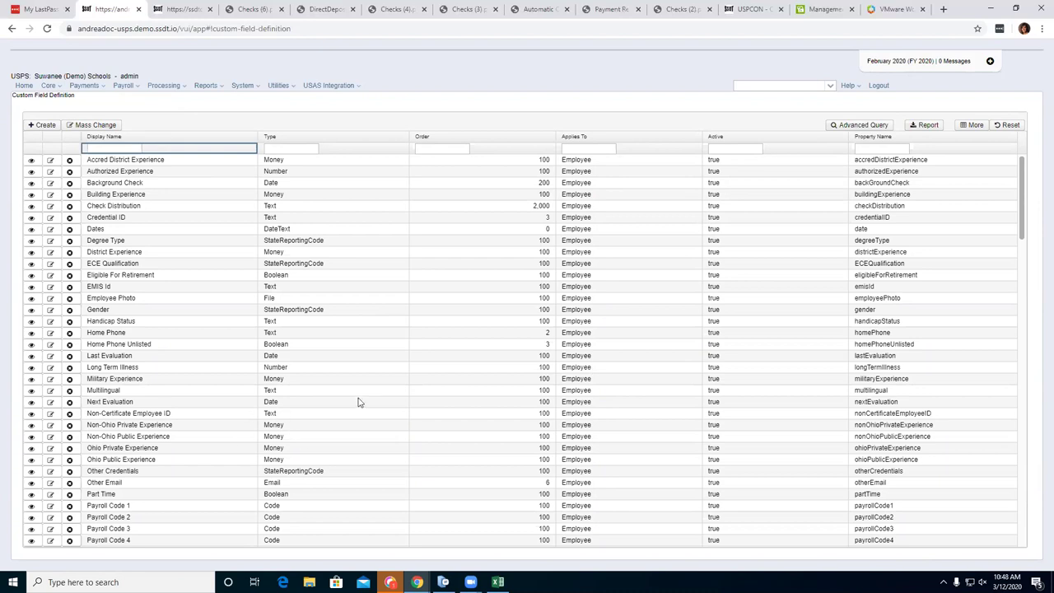
Open the Modules list, view the EMIS entry screen in the other USPS demo instance, and return to Modules.
left_click(253, 87)
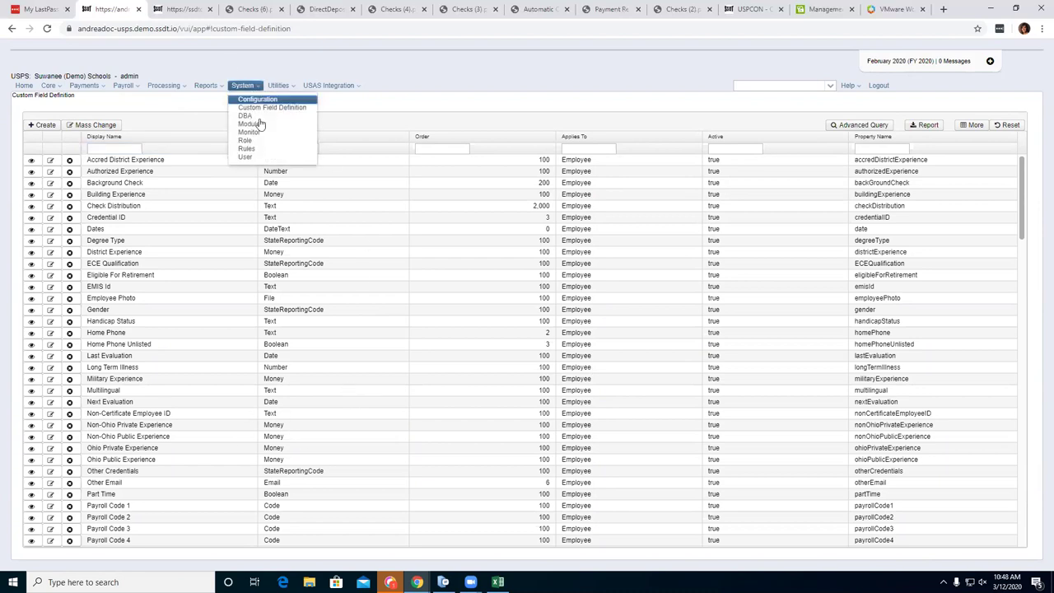
left_click(258, 124)
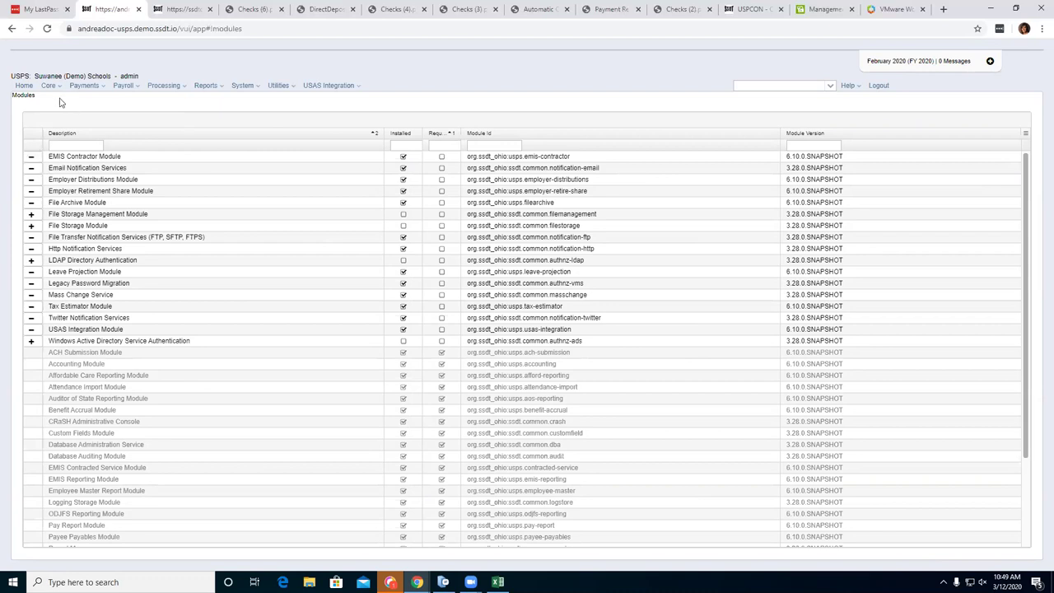
left_click(169, 8)
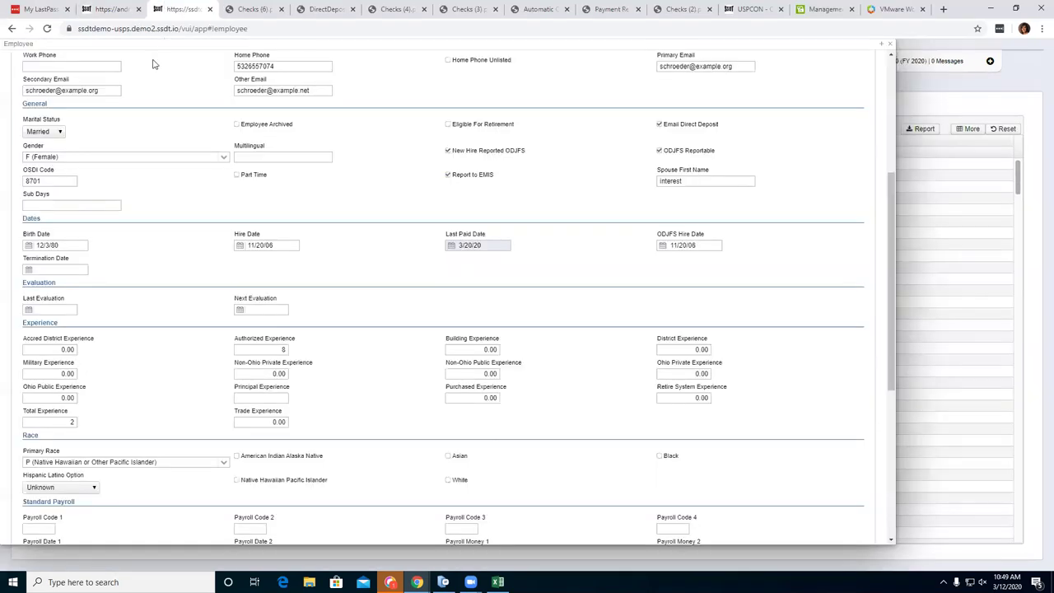
left_click(890, 44)
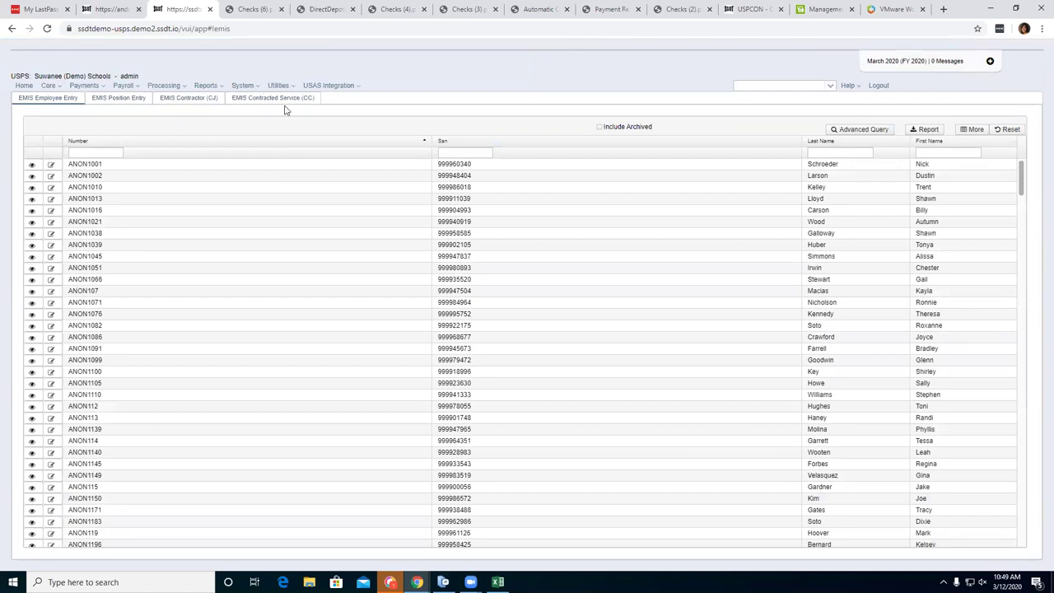
left_click(108, 10)
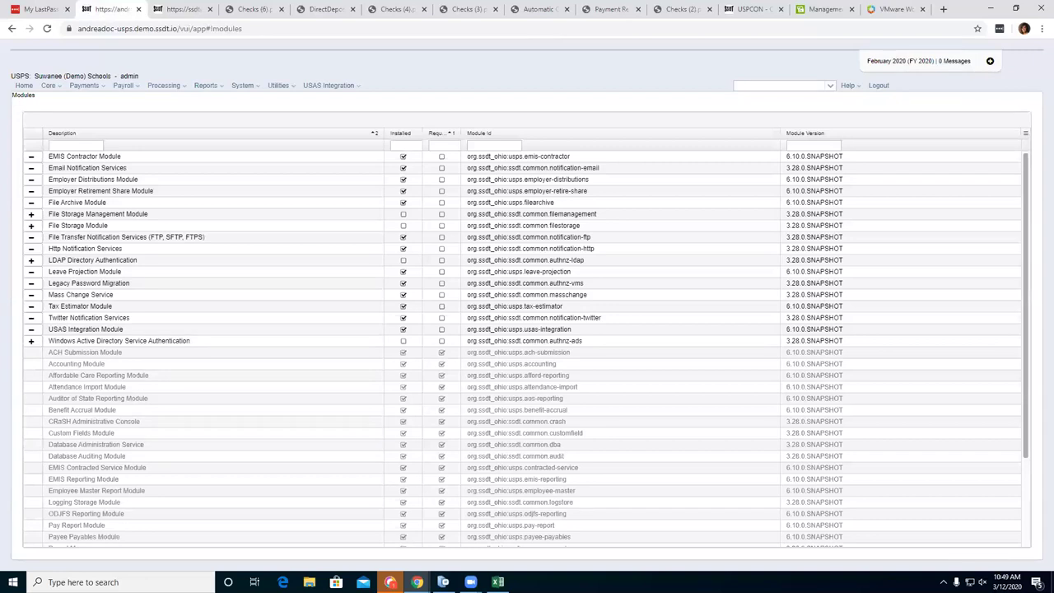
In the other USPS demo instance, open the posted 3-20-20 Payroll's details to view the Email Notices option, and return to Modules.
left_click(183, 8)
left_click(107, 11)
left_click(191, 11)
left_click(124, 86)
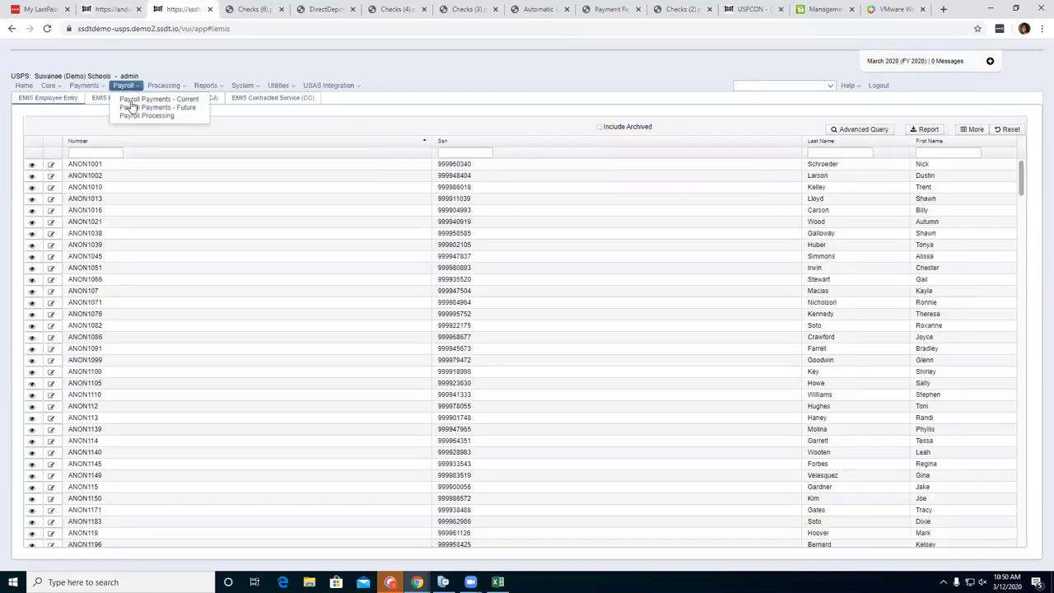
left_click(136, 116)
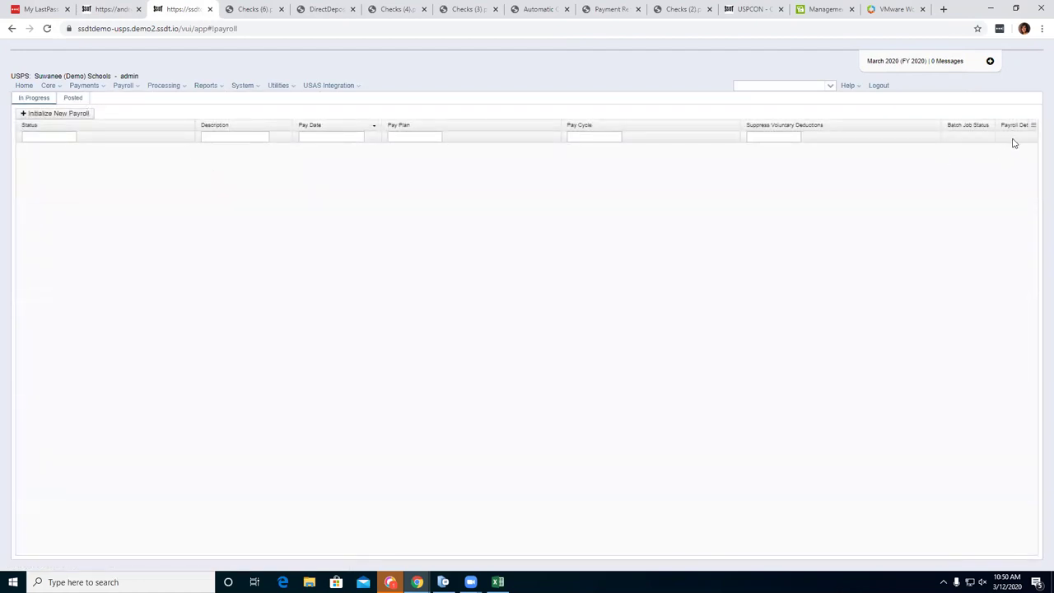
left_click(72, 99)
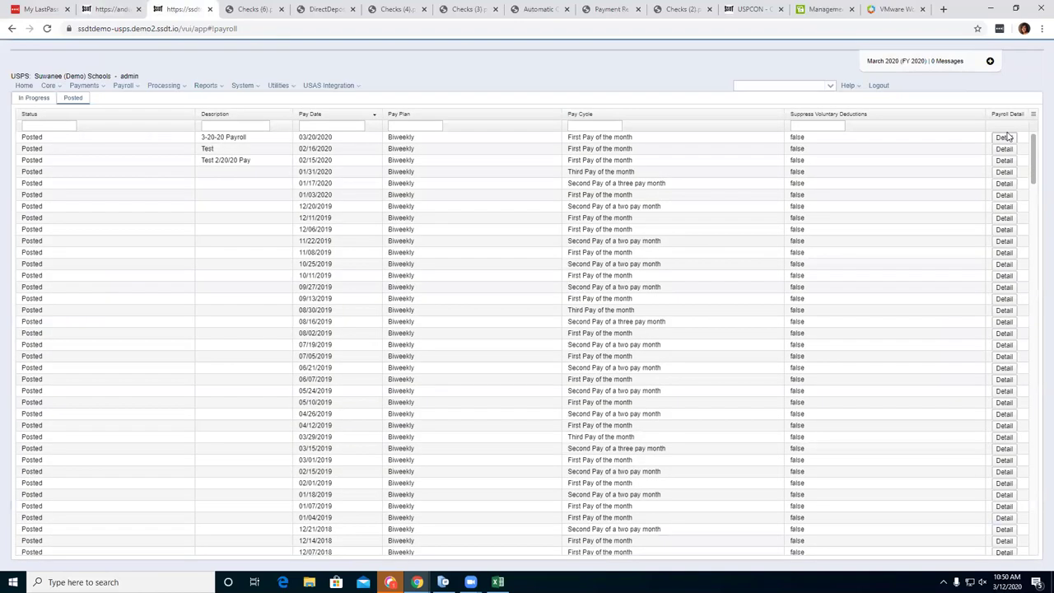
left_click(1005, 136)
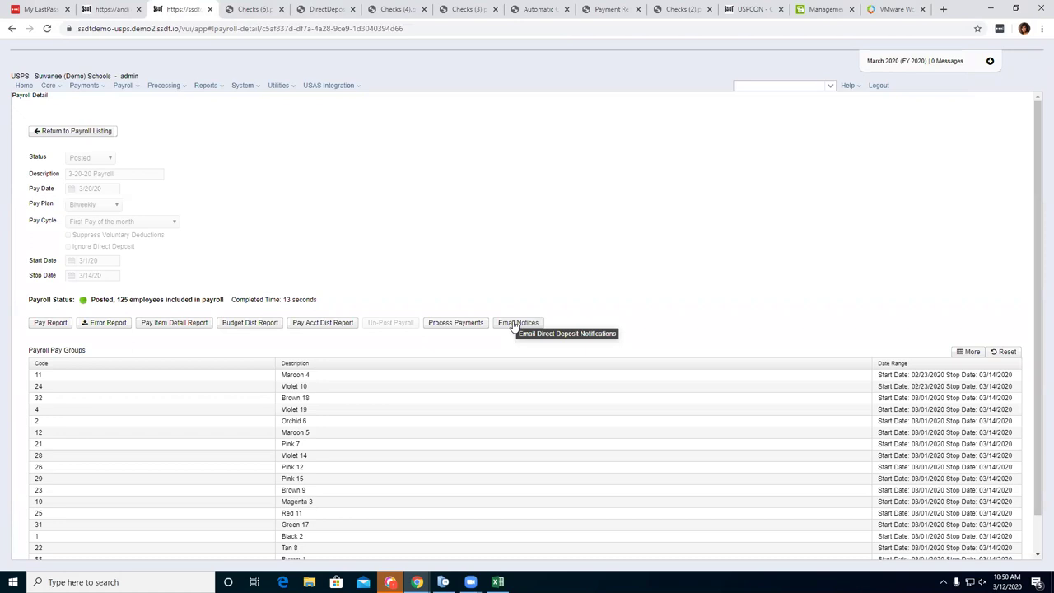
left_click(113, 9)
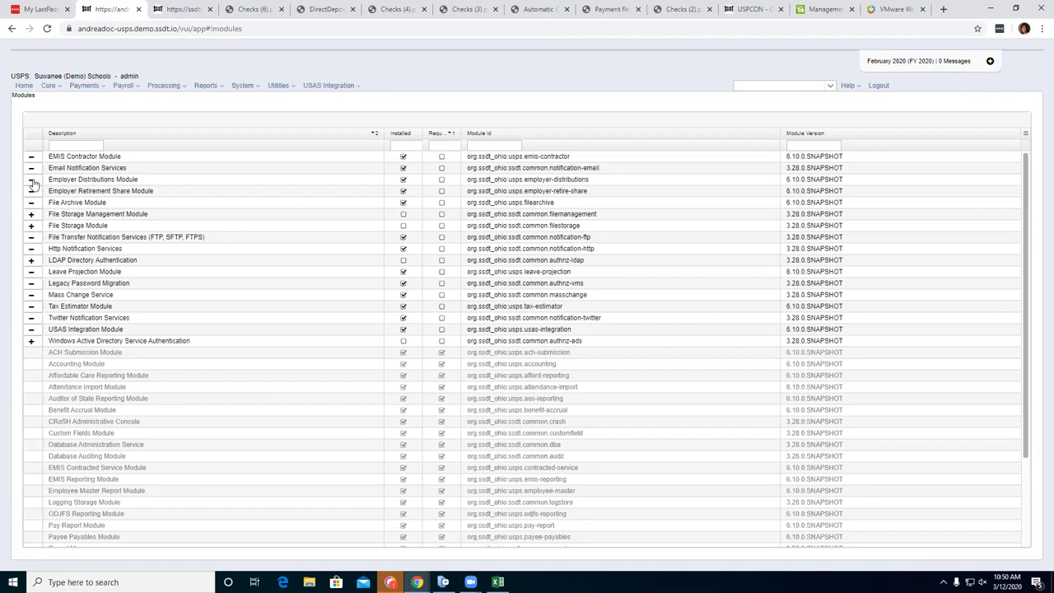
Review the employer distribution and employer retirement share reports and the USAS Integration submission options for the installed modules.
left_click(181, 9)
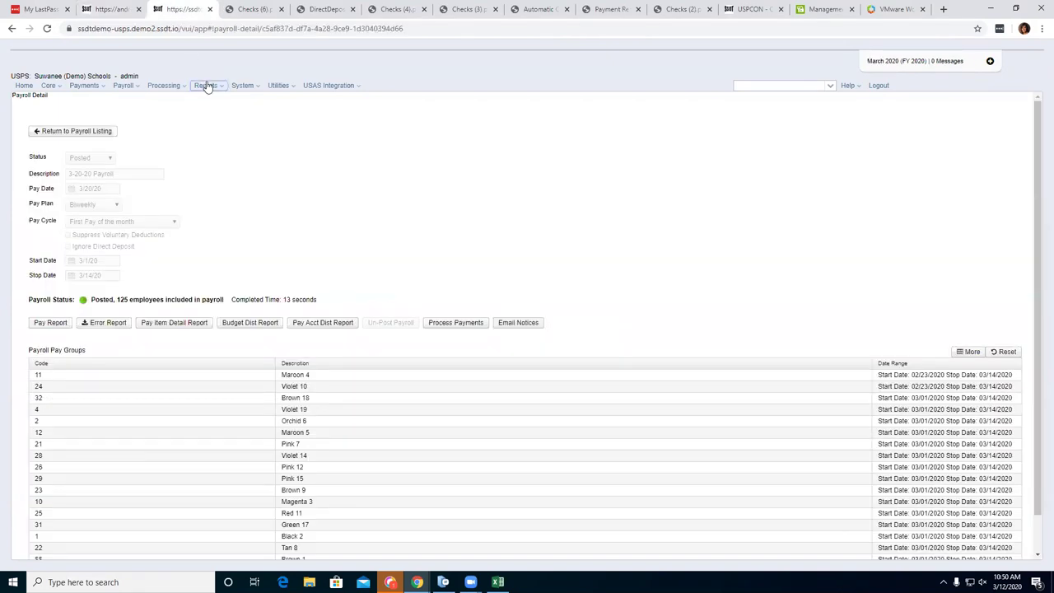
left_click(208, 86)
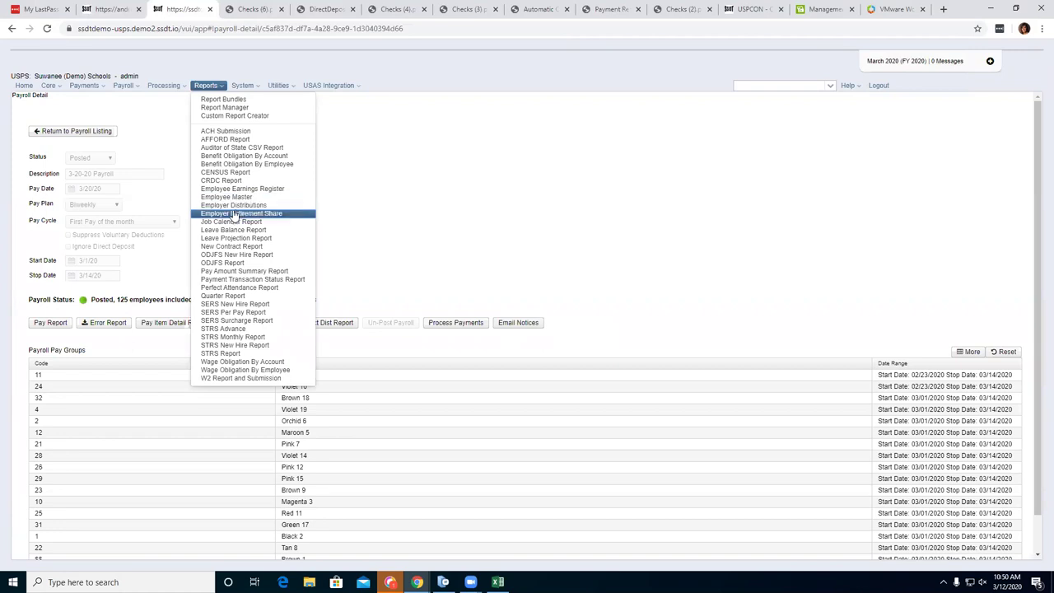
left_click(99, 9)
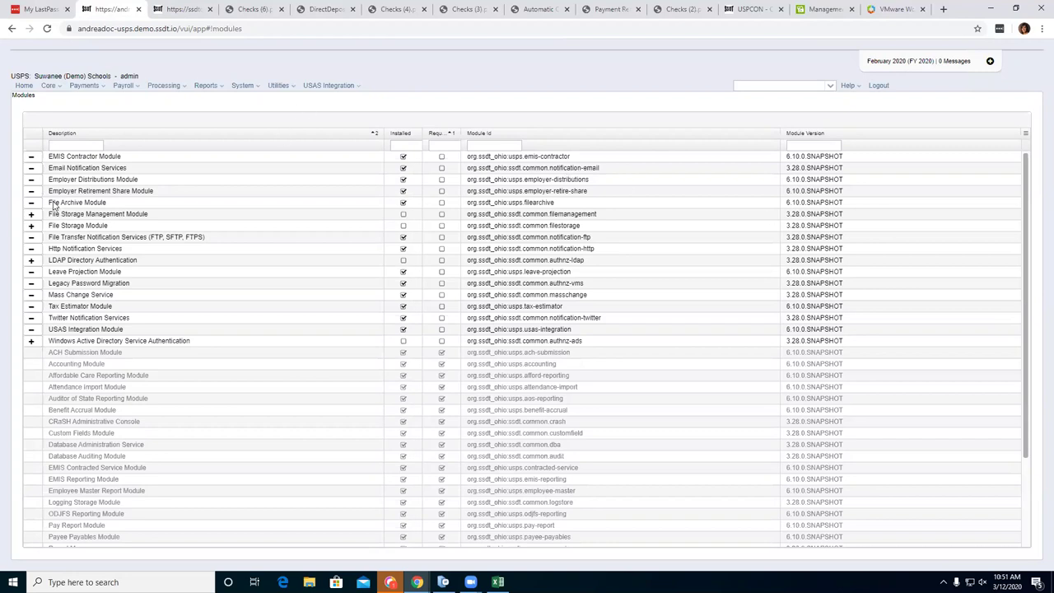
left_click(250, 86)
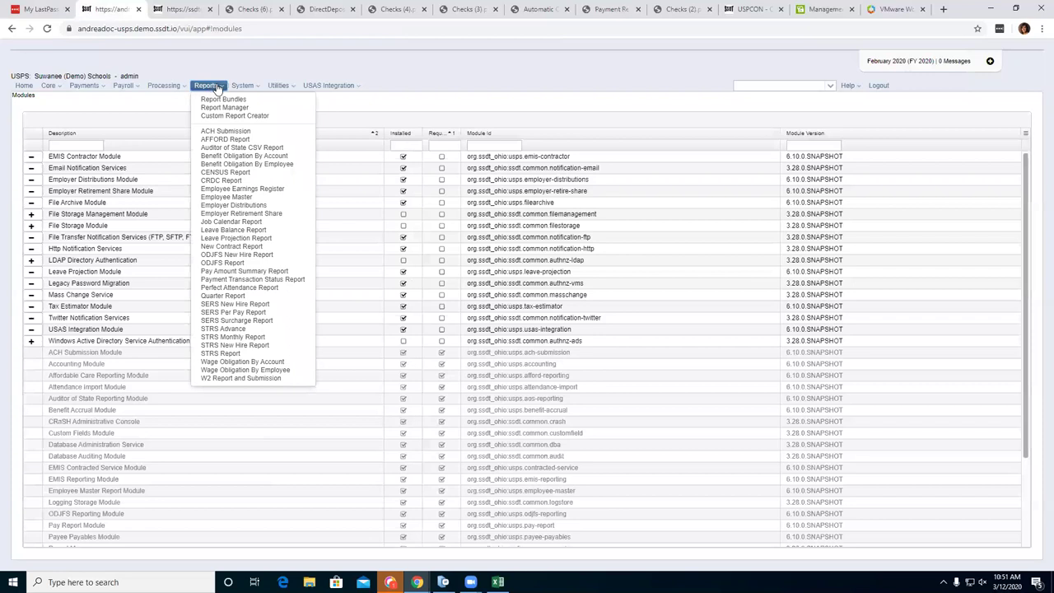
mouse_move(333, 88)
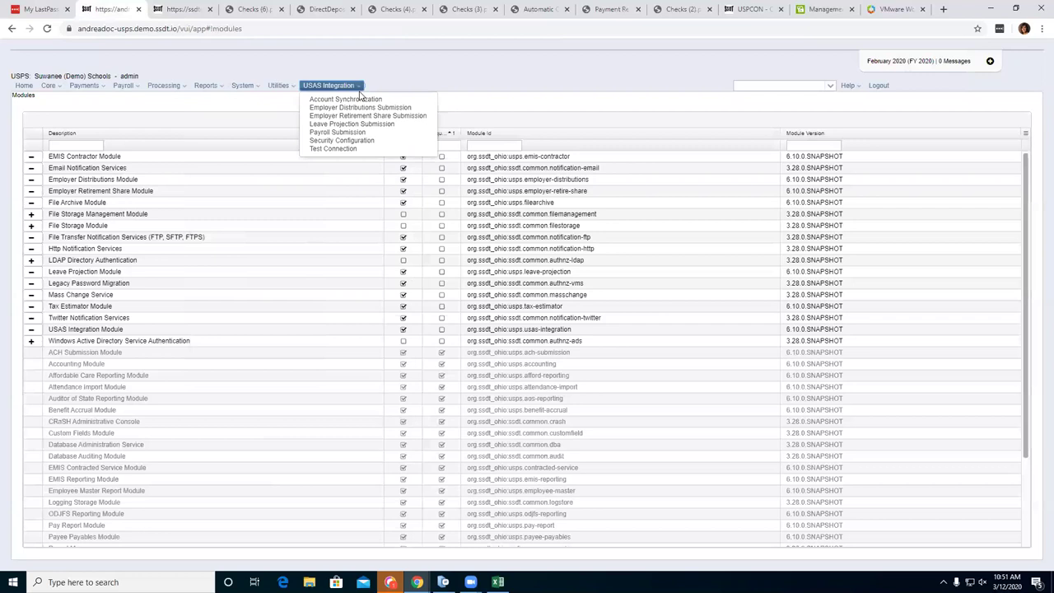
left_click(337, 132)
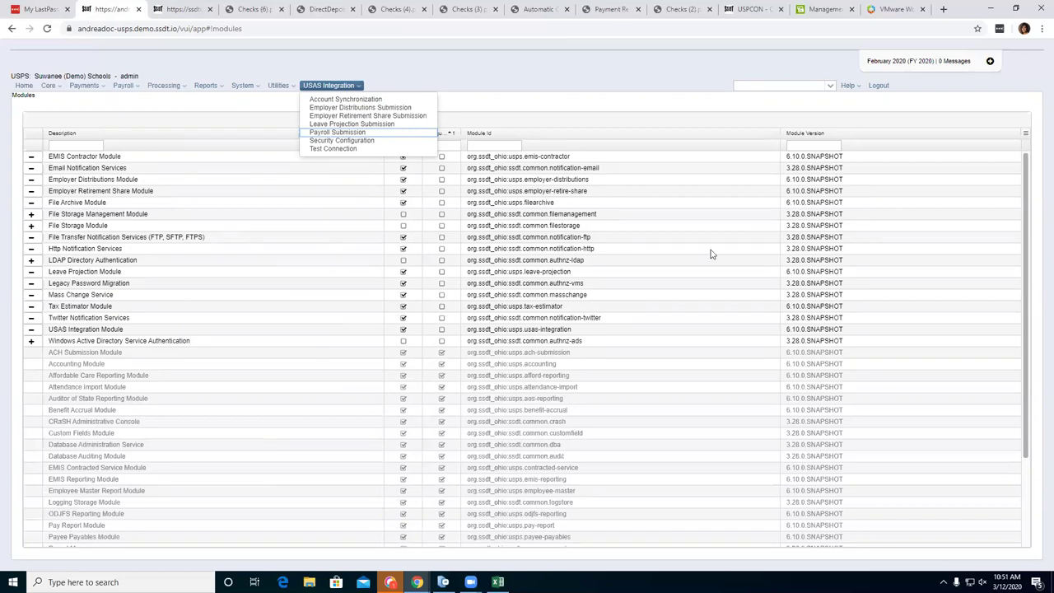
left_click(342, 140)
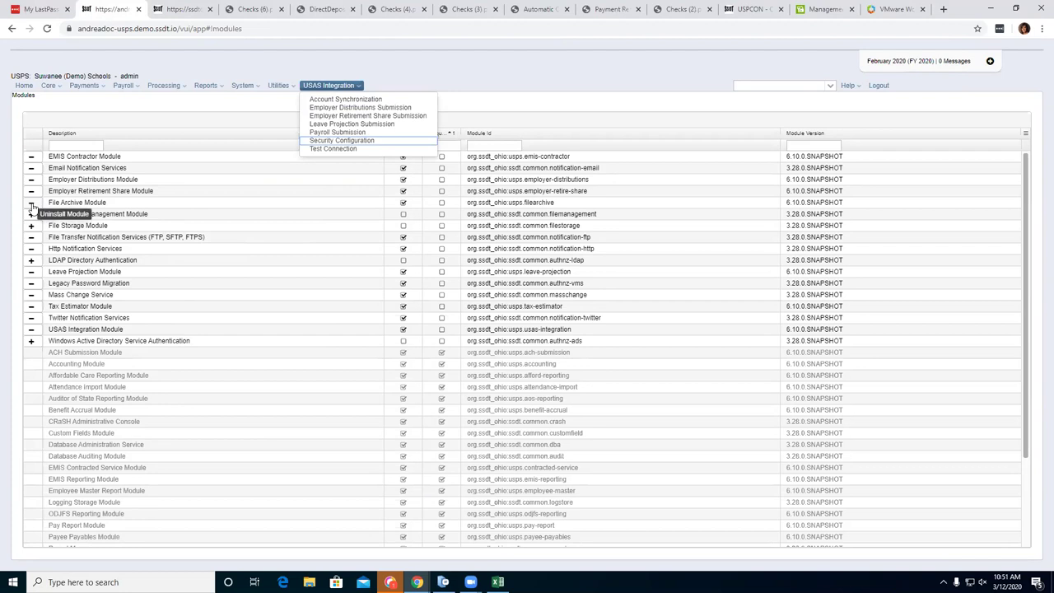
Open File Archive to view the Payroll Archive entries, and return to the Modules list.
left_click(281, 87)
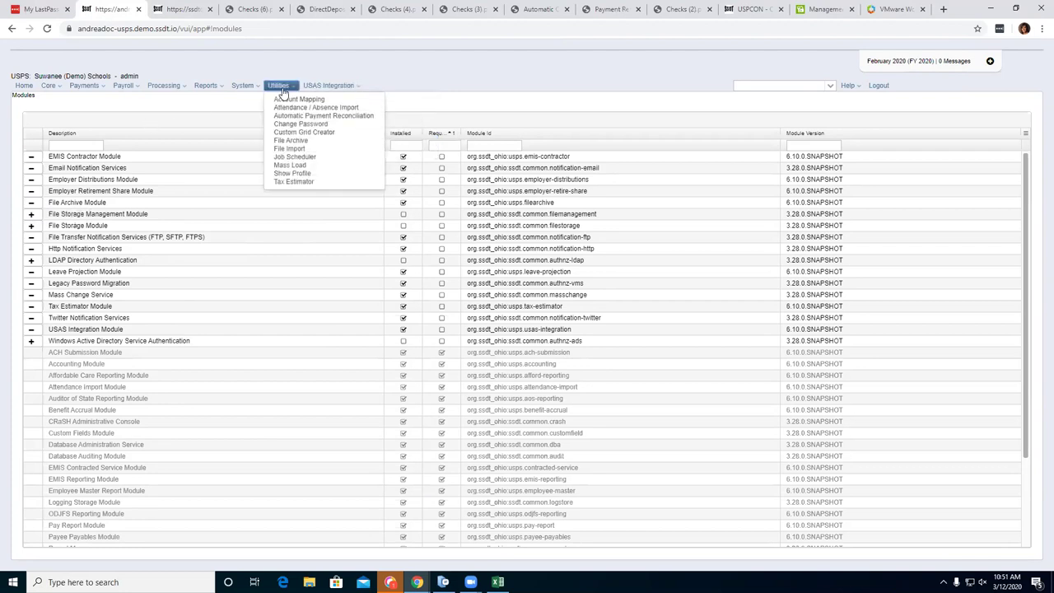
left_click(289, 141)
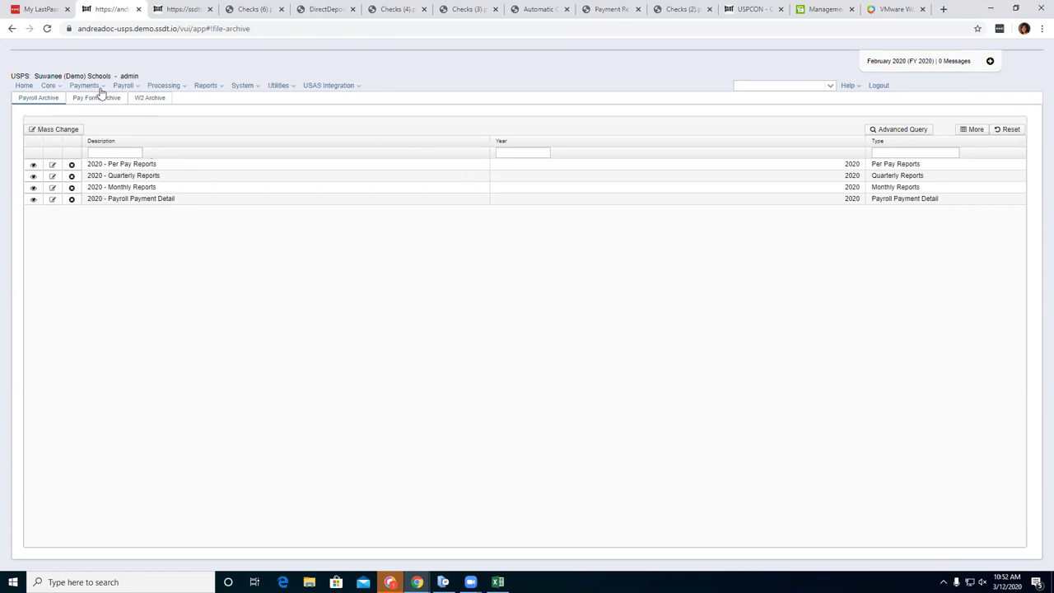
left_click(253, 88)
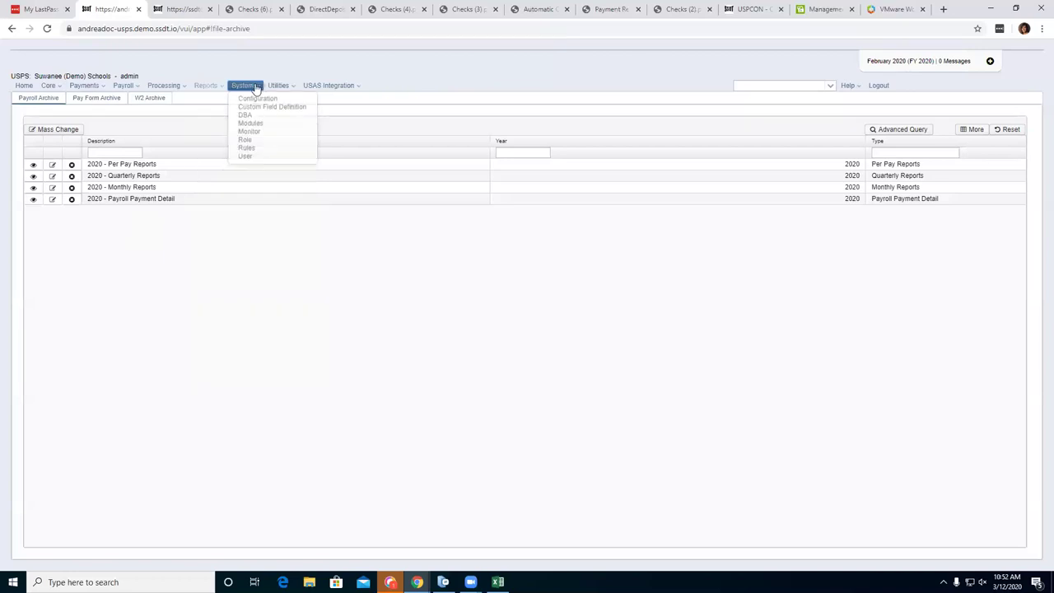
left_click(251, 125)
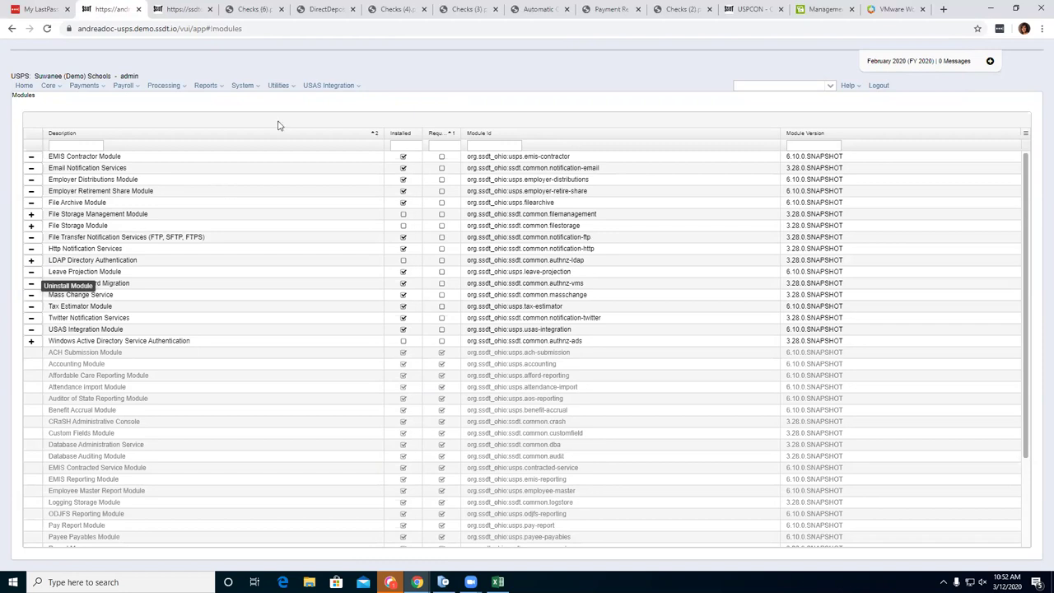
Locate the Leave Projection Report and the USAS Leave Projection Submission option provided by the Leave Projection Module.
left_click(216, 89)
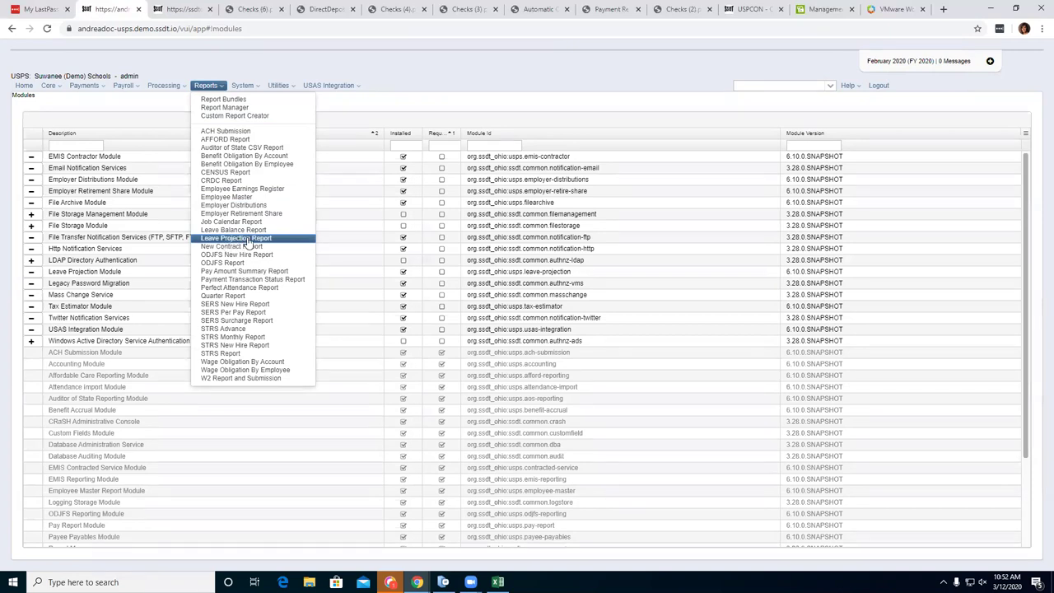
left_click(247, 242)
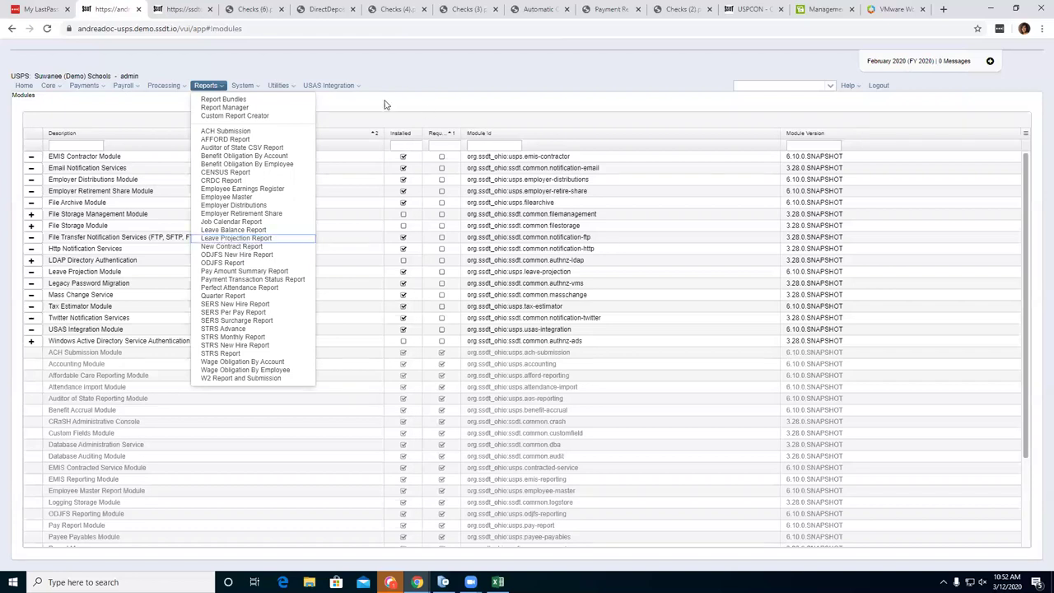
mouse_move(363, 89)
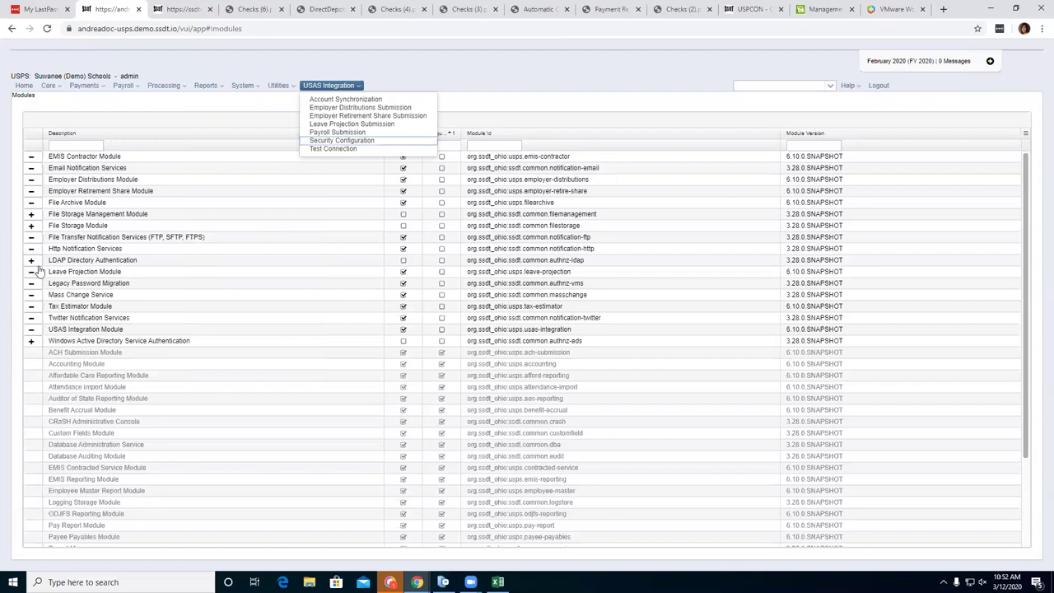
left_click(217, 85)
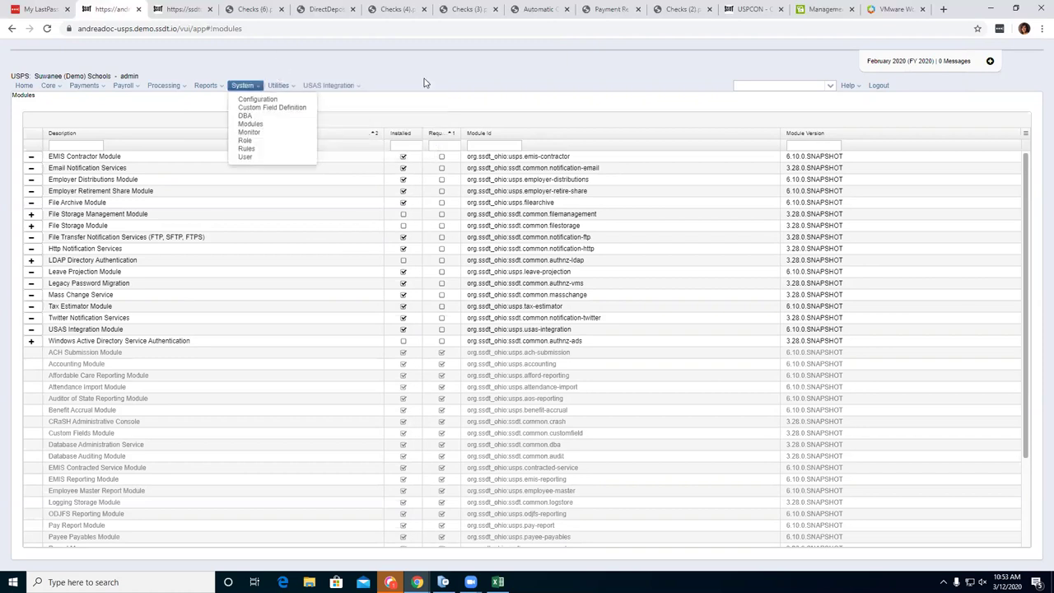
left_click(183, 205)
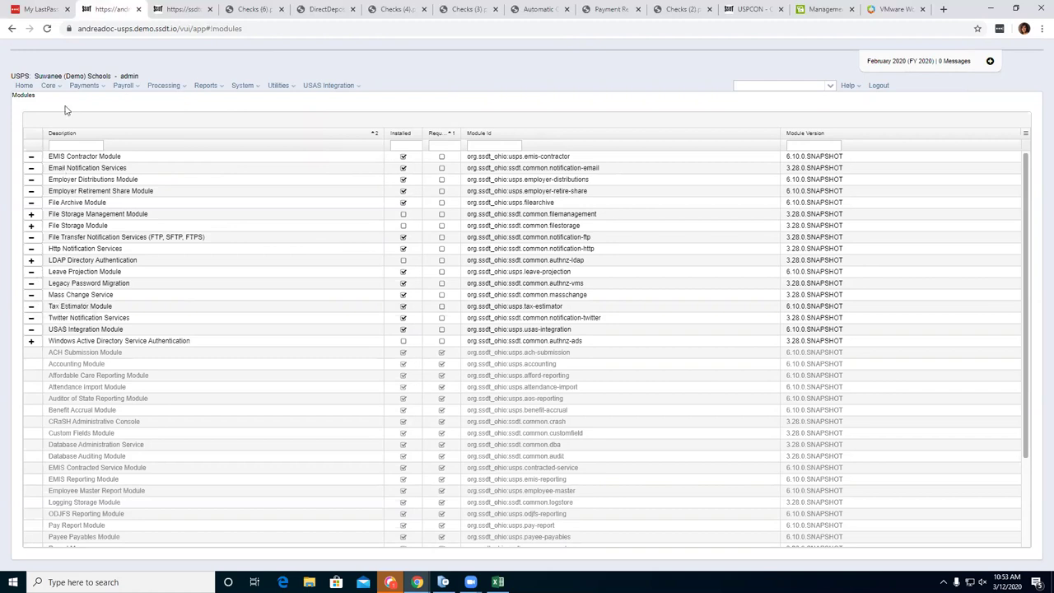
View the Payroll Item grid with its Mass Change option in the other USPS demo instance, and return to Modules.
left_click(181, 9)
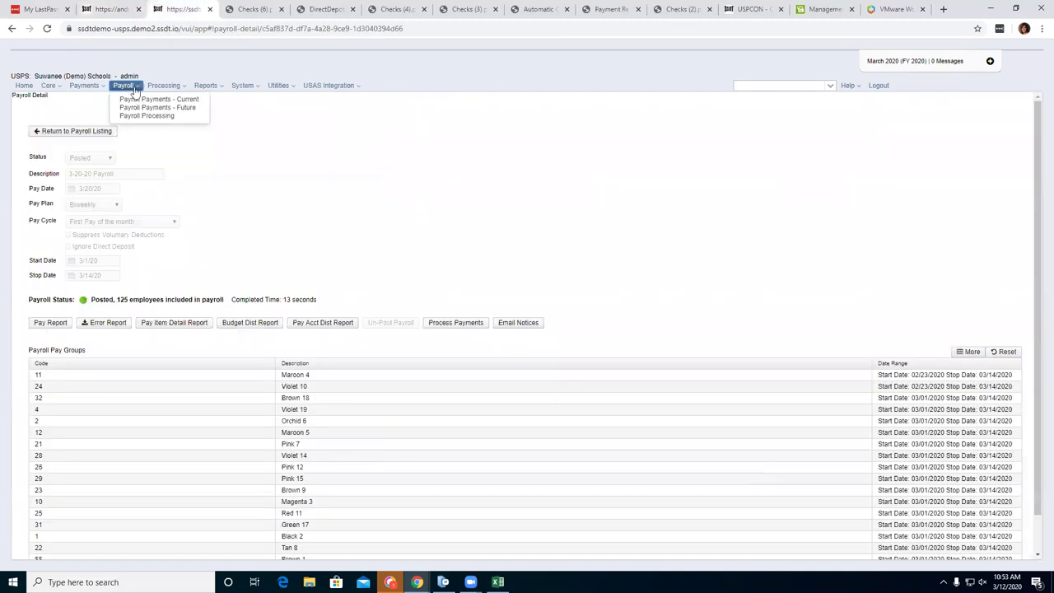
left_click(56, 85)
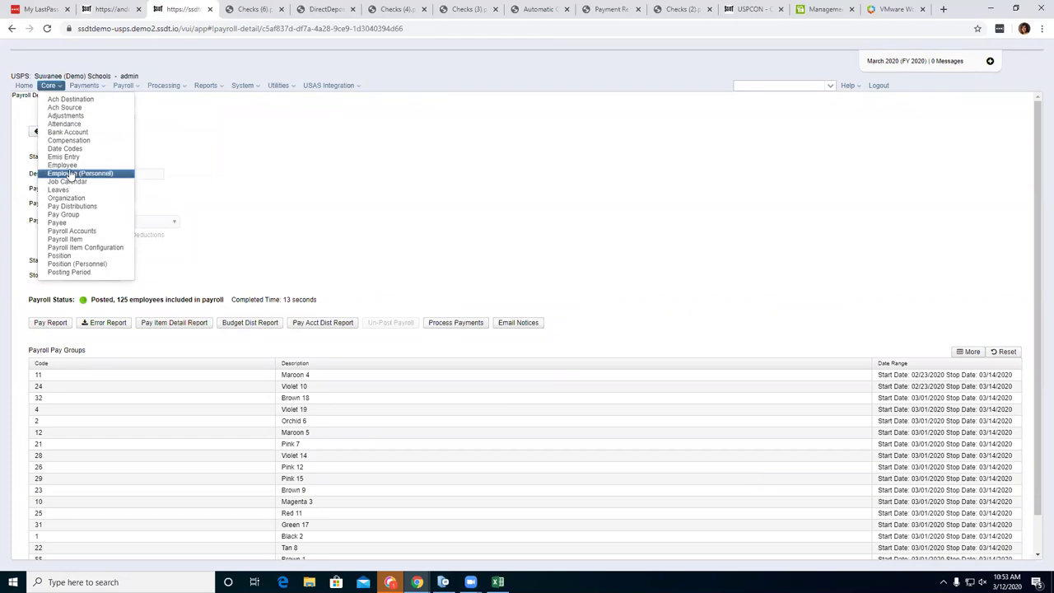
left_click(66, 239)
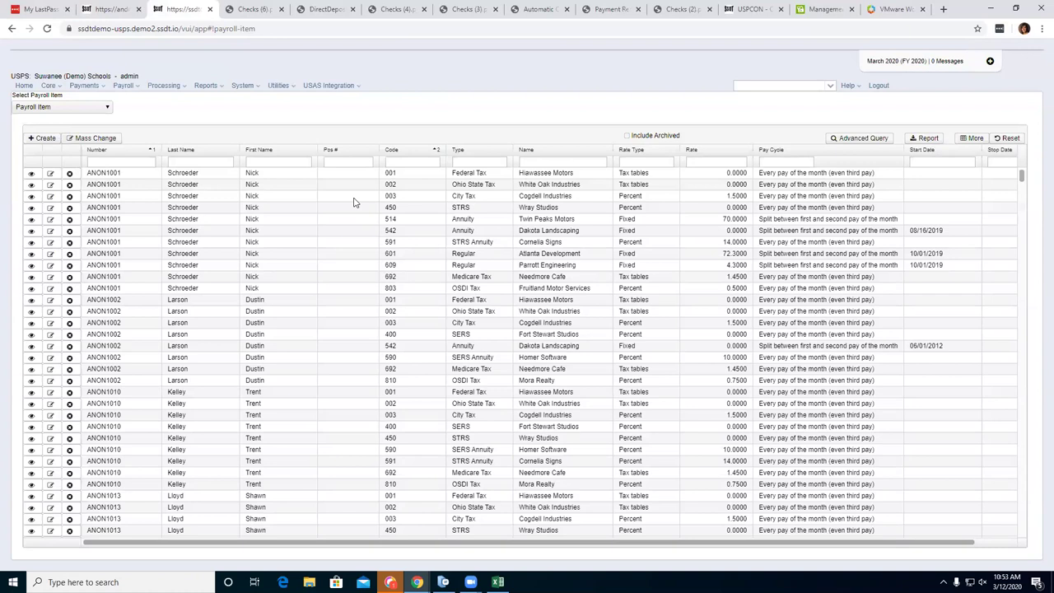
left_click(106, 8)
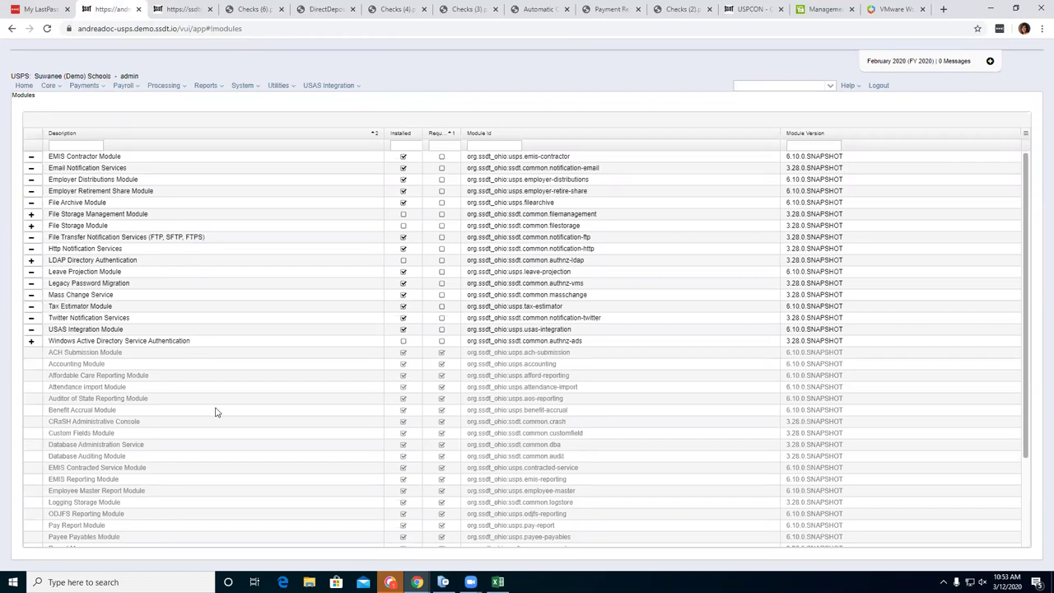
Uninstall the USAS Integration Module, check the available USAS Integration options, and install the module again.
left_click(31, 329)
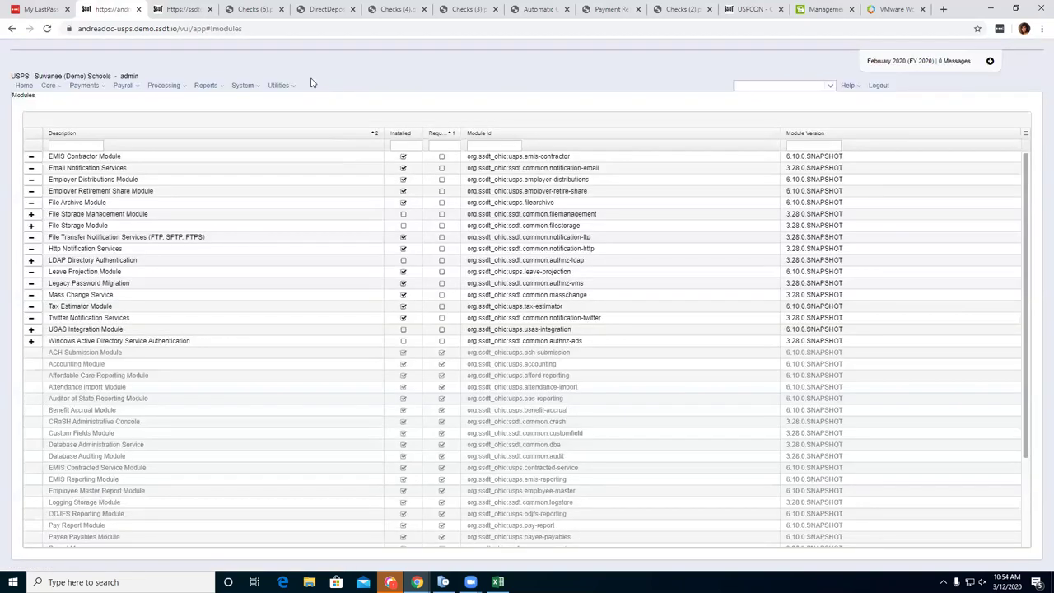
left_click(31, 329)
left_click(364, 88)
left_click(363, 88)
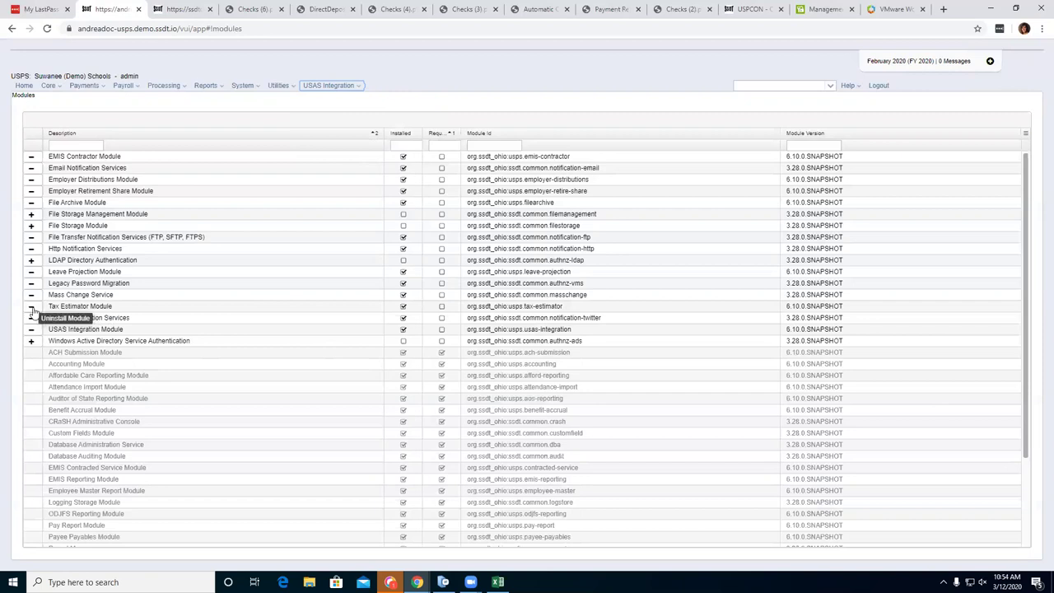
Open the Tax Estimator to view its employee selection, and return to the Modules list without choosing an employee.
left_click(212, 87)
mouse_move(290, 88)
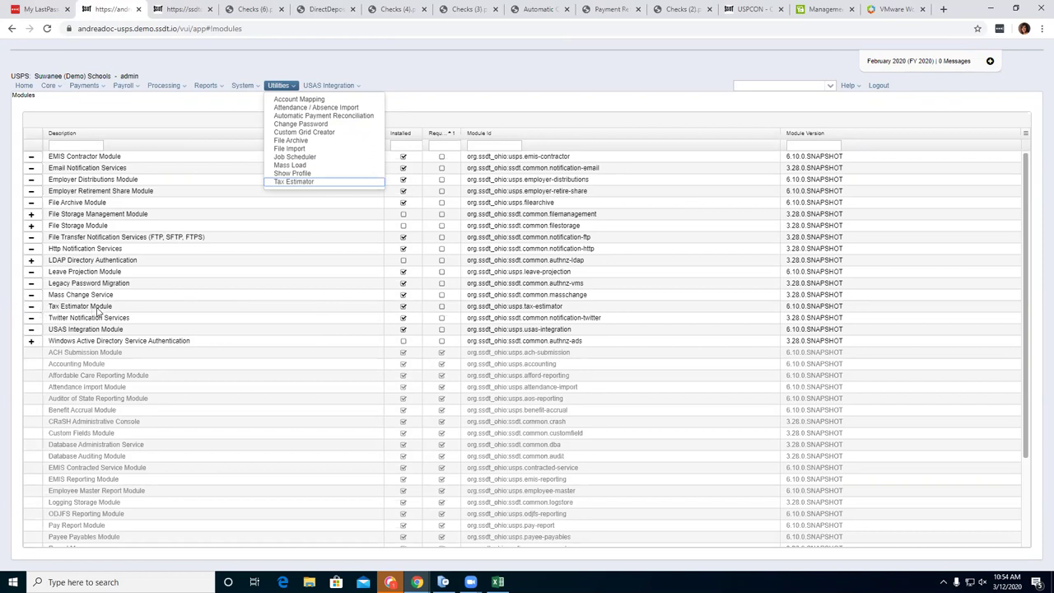
left_click(304, 183)
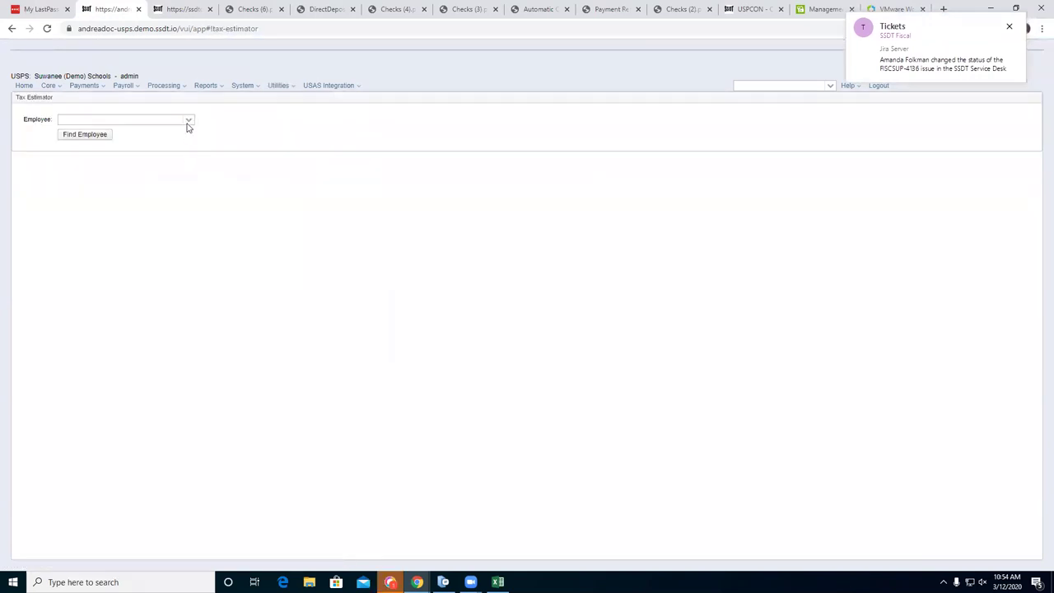
left_click(189, 120)
left_click(219, 118)
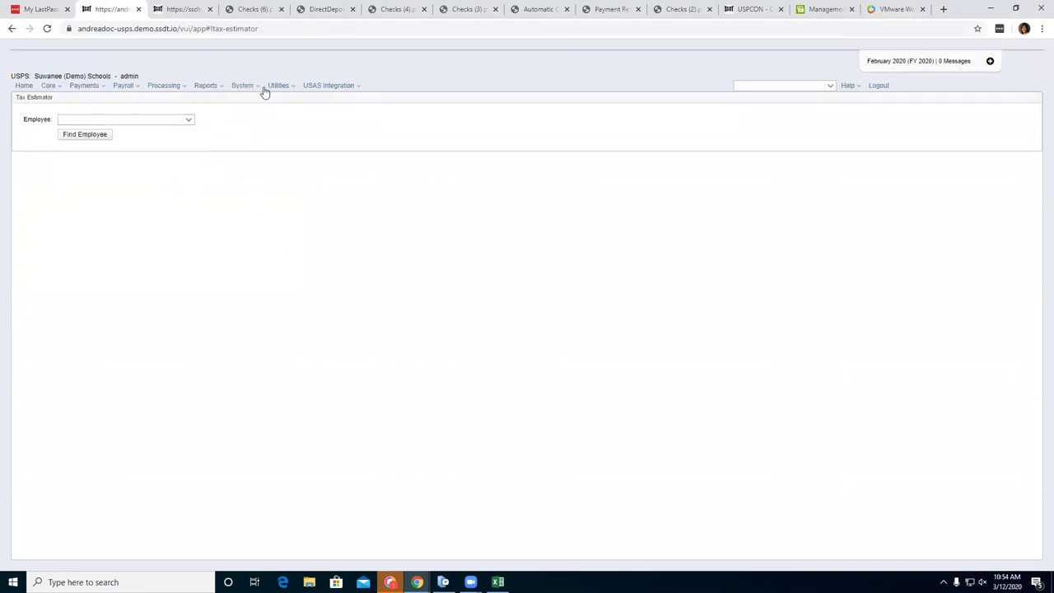
left_click(258, 88)
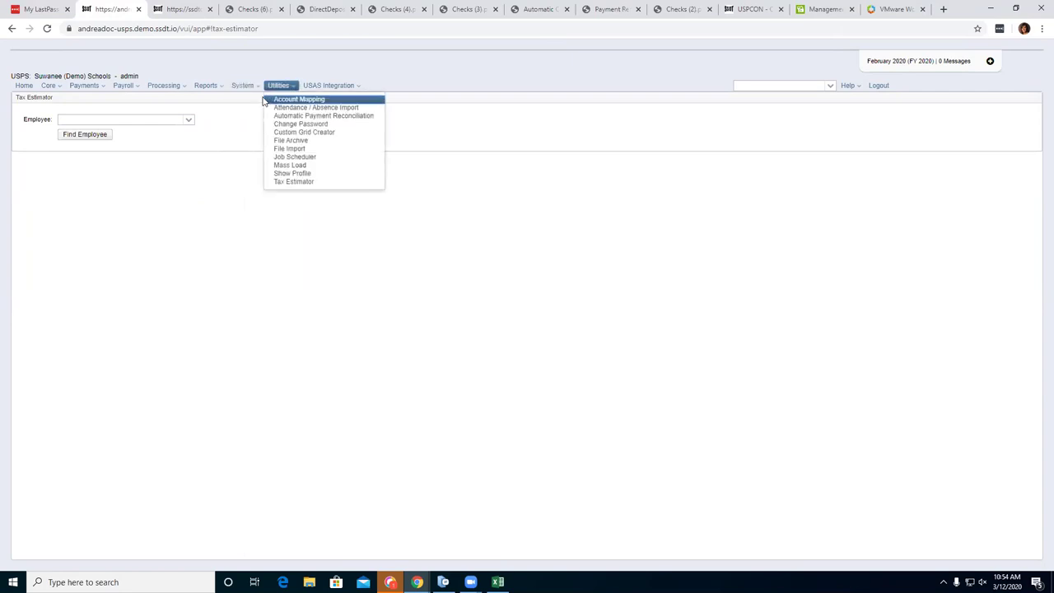
left_click(249, 125)
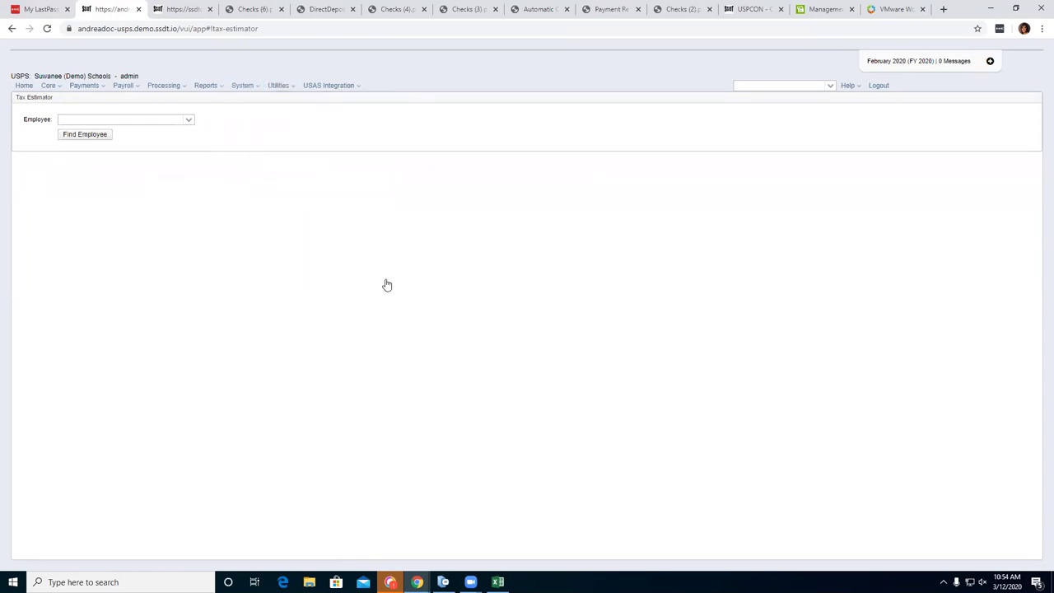